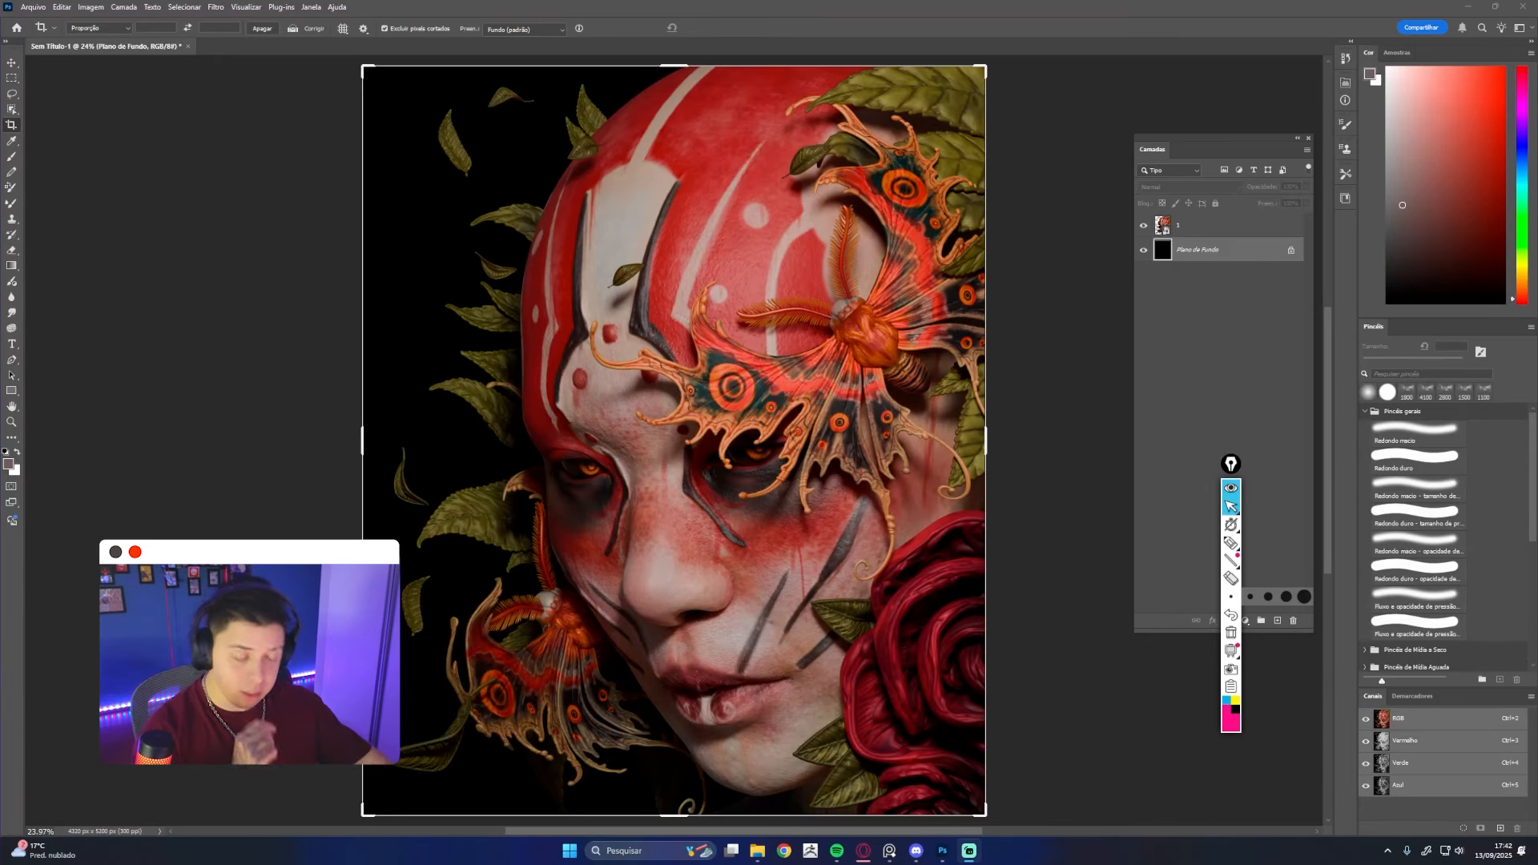
Examine the portrait's forehead, moth and facial details up close, then return to the full composition
{"action": "key", "text": "z"}
{"action": "left_click_drag", "start_coordinate": [611, 335], "coordinate": [665, 347]}
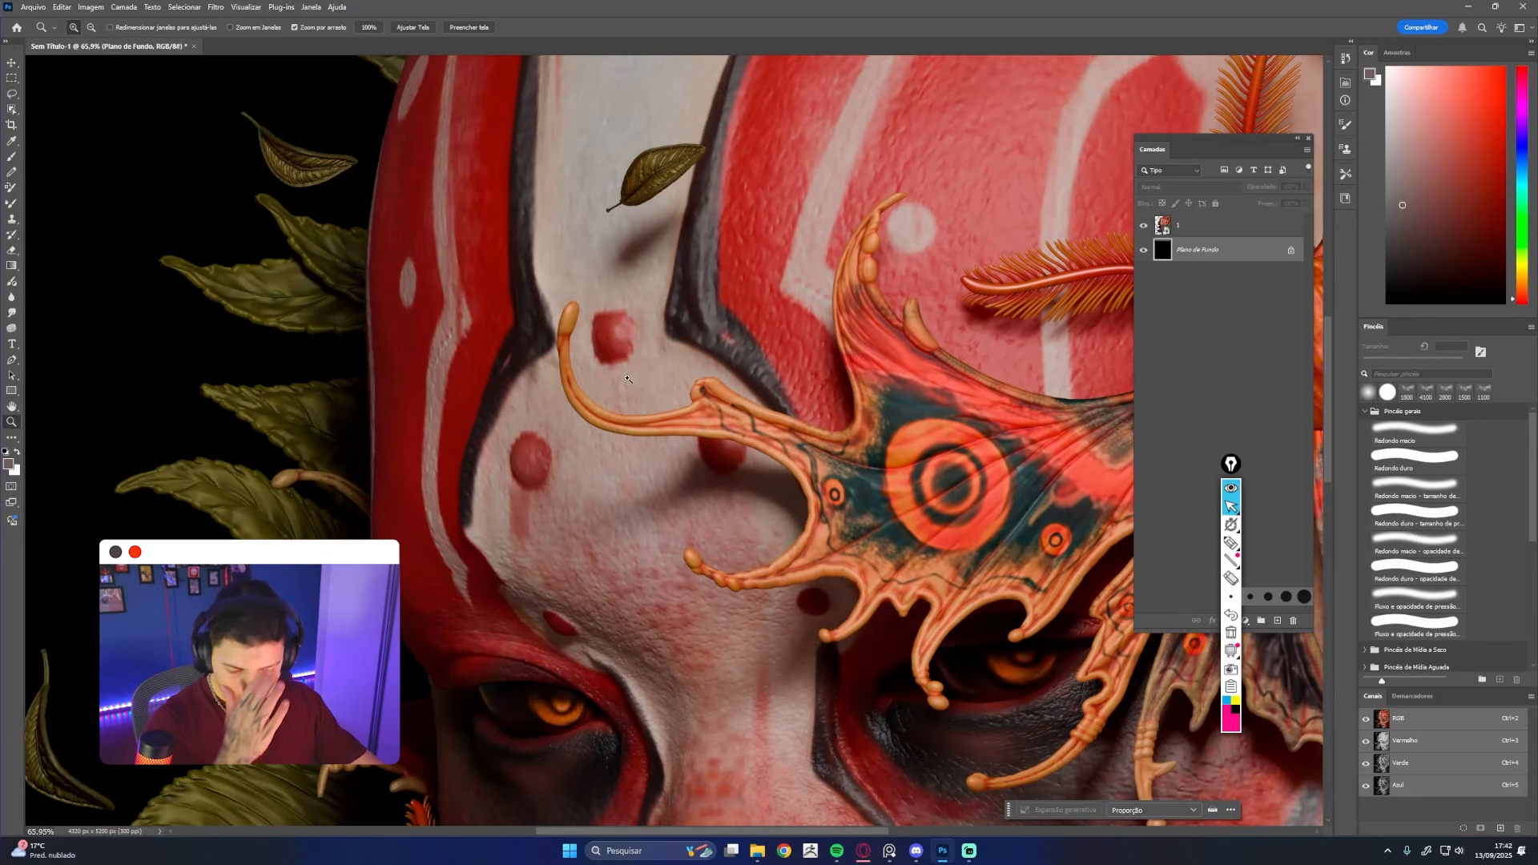
{"action": "left_click_drag", "start_coordinate": [679, 473], "coordinate": [642, 474]}
{"action": "left_click_drag", "start_coordinate": [835, 587], "coordinate": [654, 392]}
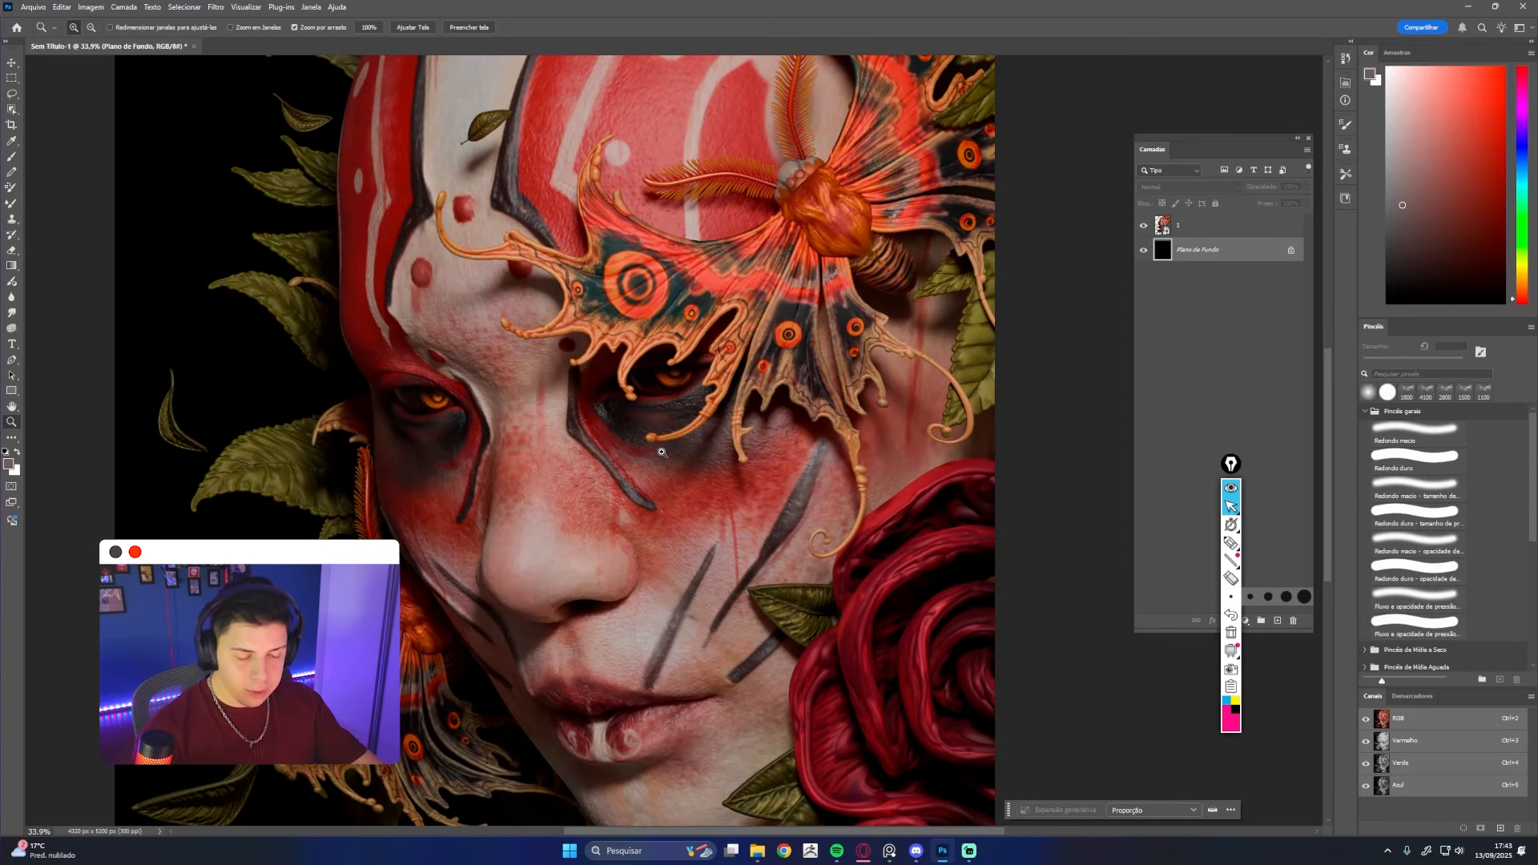
{"action": "left_click_drag", "start_coordinate": [855, 643], "coordinate": [825, 625]}
{"action": "left_click_drag", "start_coordinate": [648, 334], "coordinate": [705, 336]}
{"action": "key", "text": "ctrl+0"}
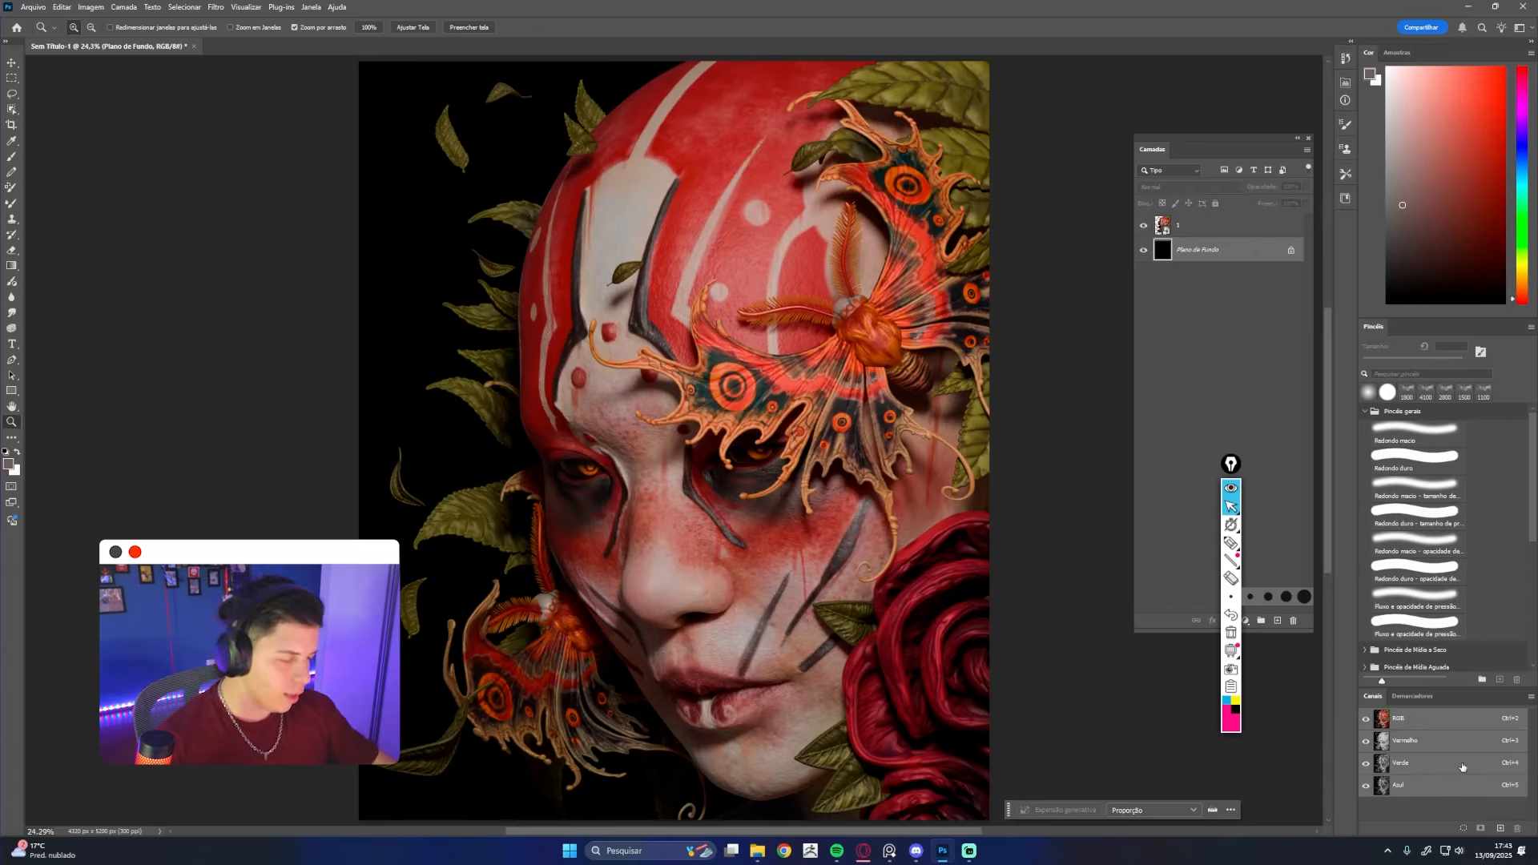
Compare what layer 1 and the black background layer each contain by hiding and showing them in turn
{"action": "left_click_drag", "start_coordinate": [1231, 464], "coordinate": [1065, 438]}
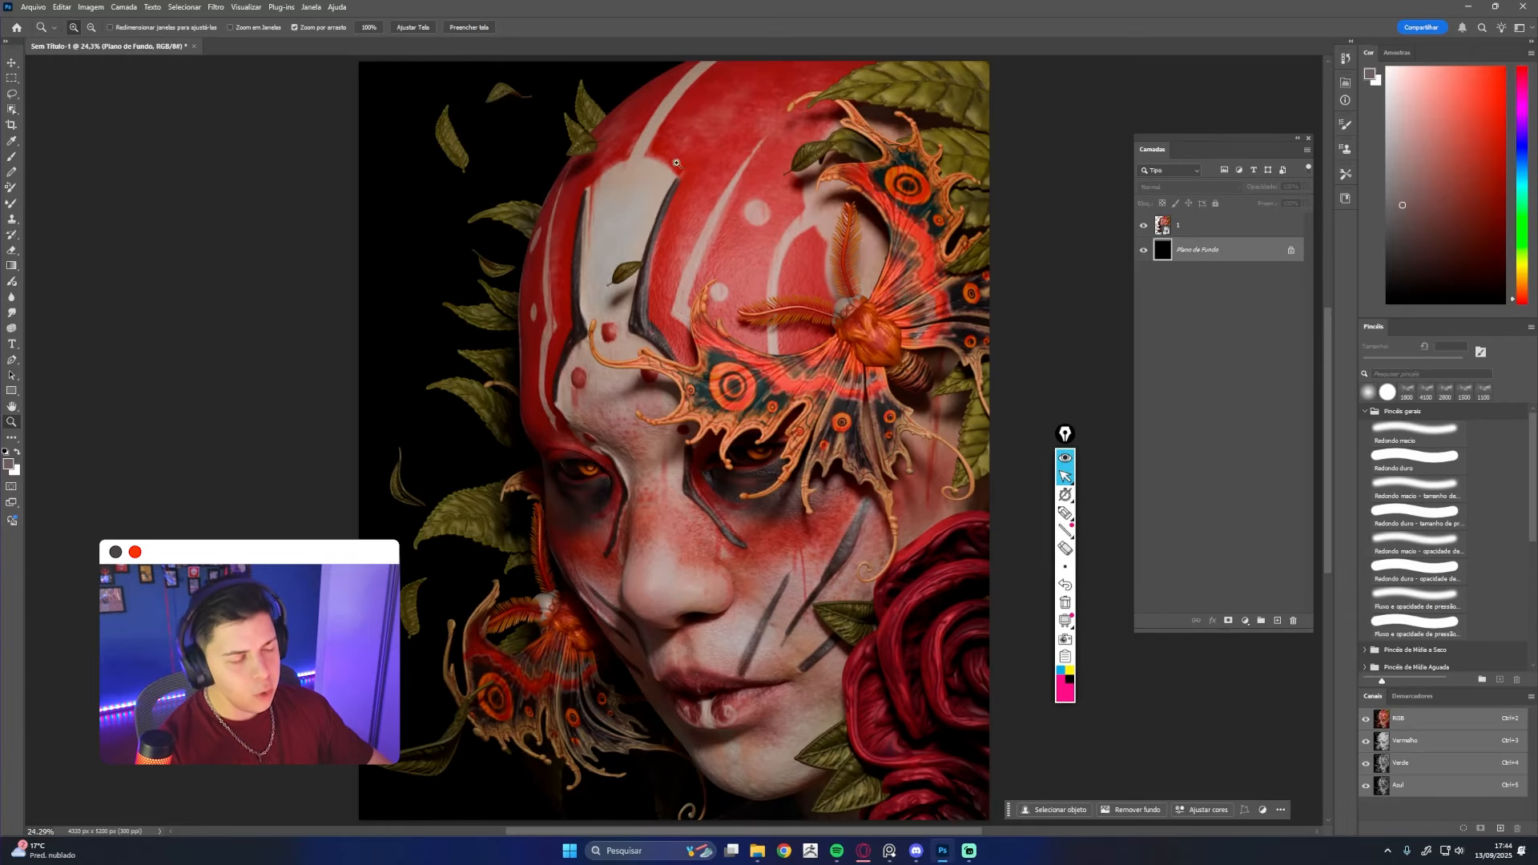
{"action": "left_click", "coordinate": [1143, 228]}
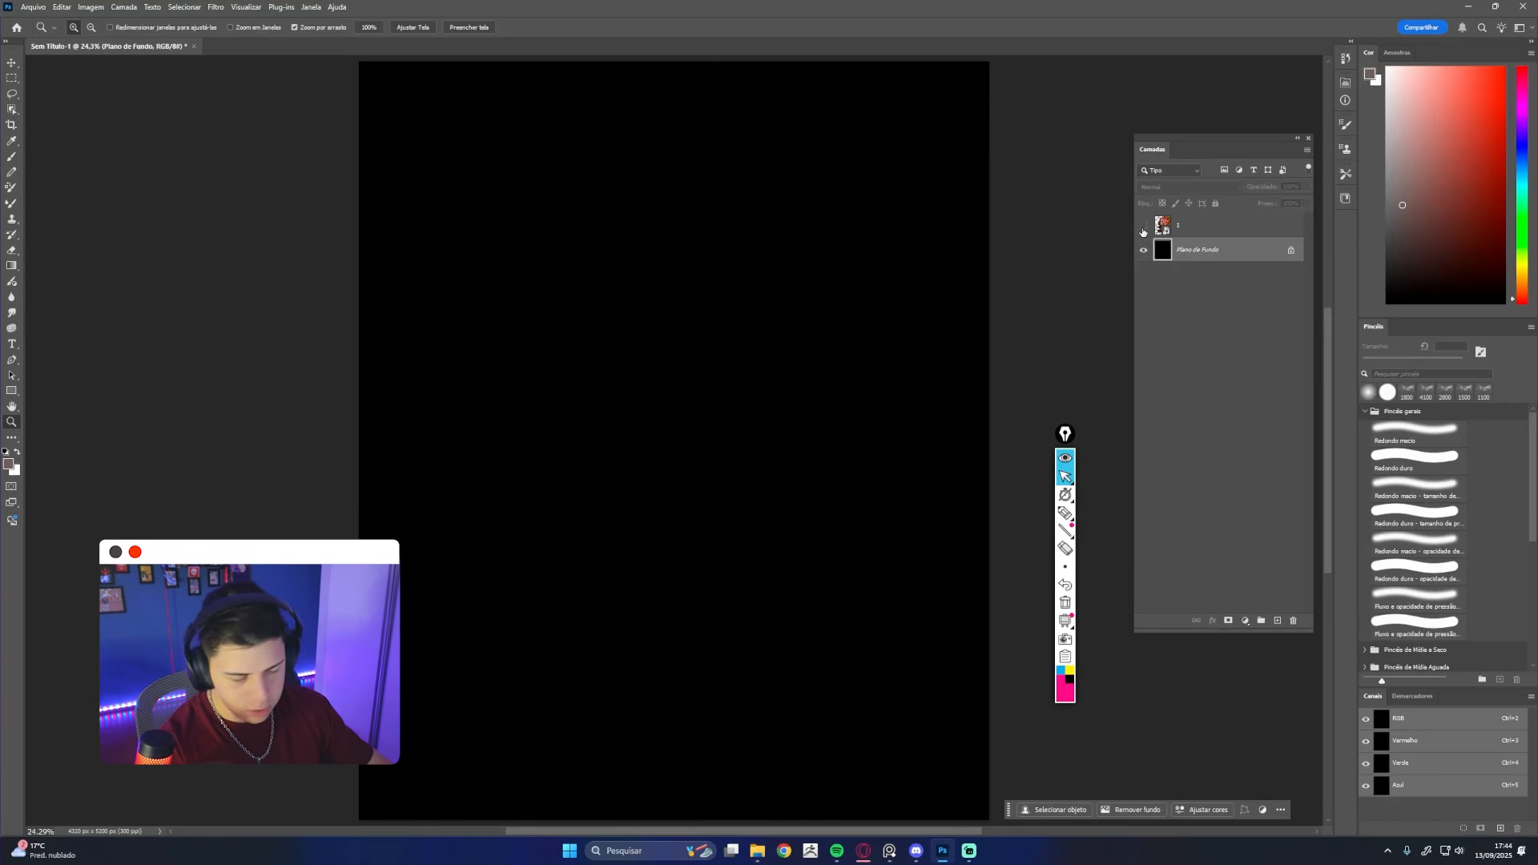
{"action": "left_click", "coordinate": [1143, 228]}
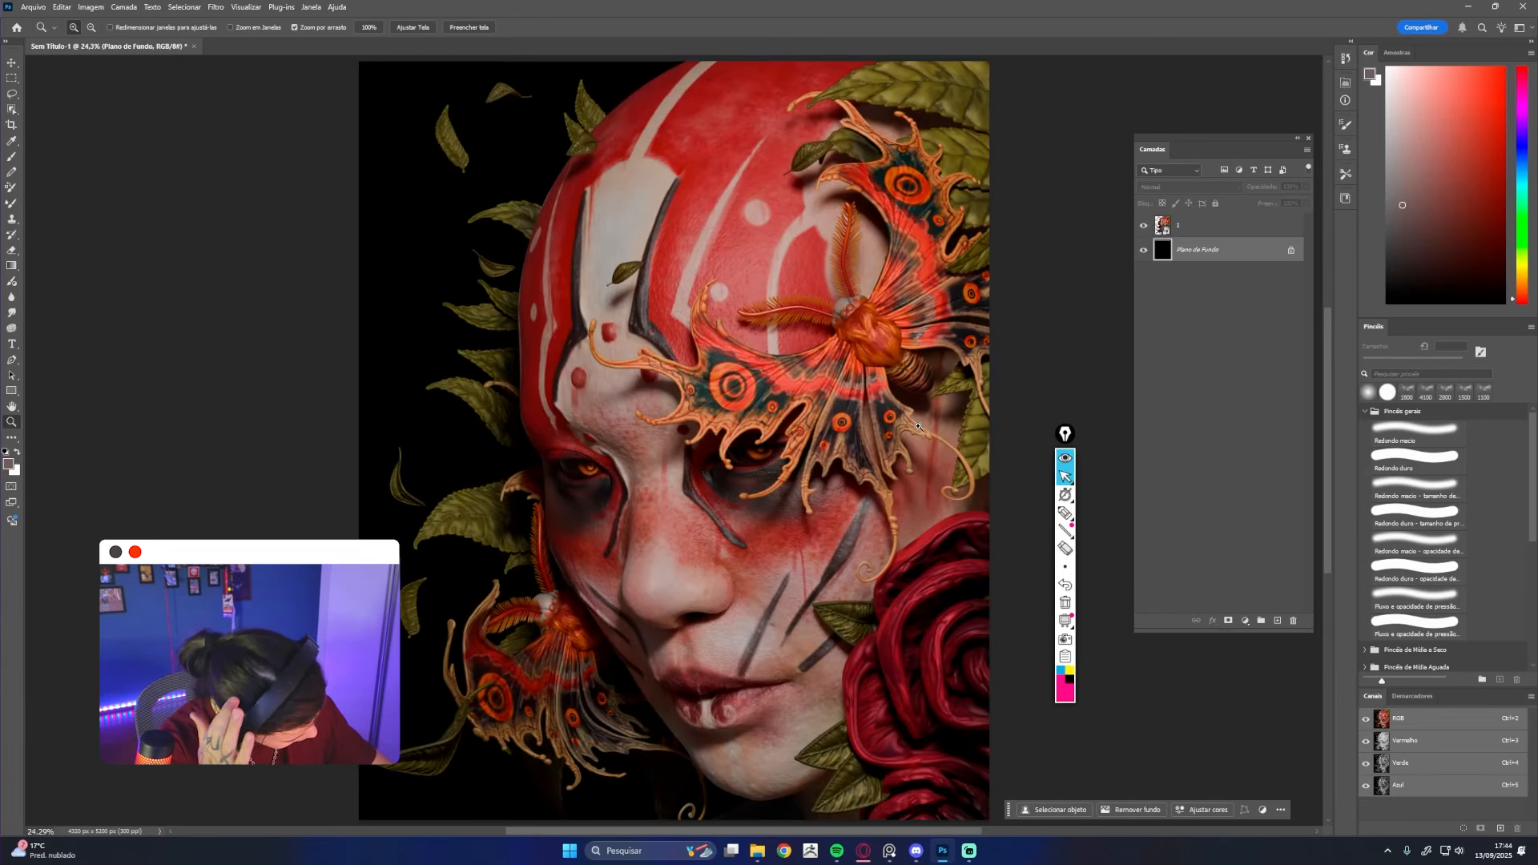
{"action": "left_click", "coordinate": [1145, 250]}
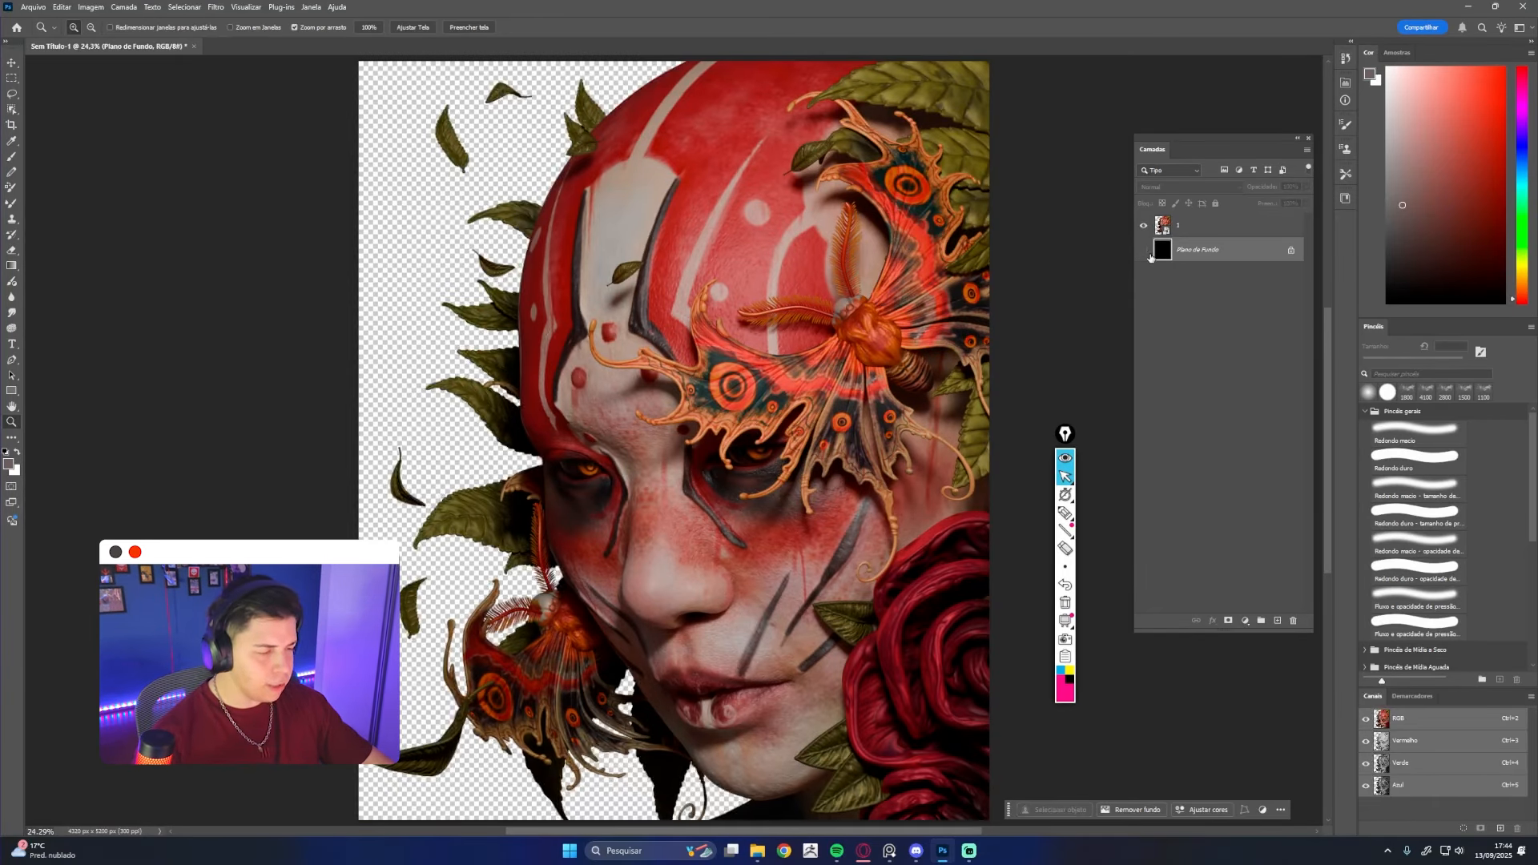
{"action": "left_click", "coordinate": [1144, 250]}
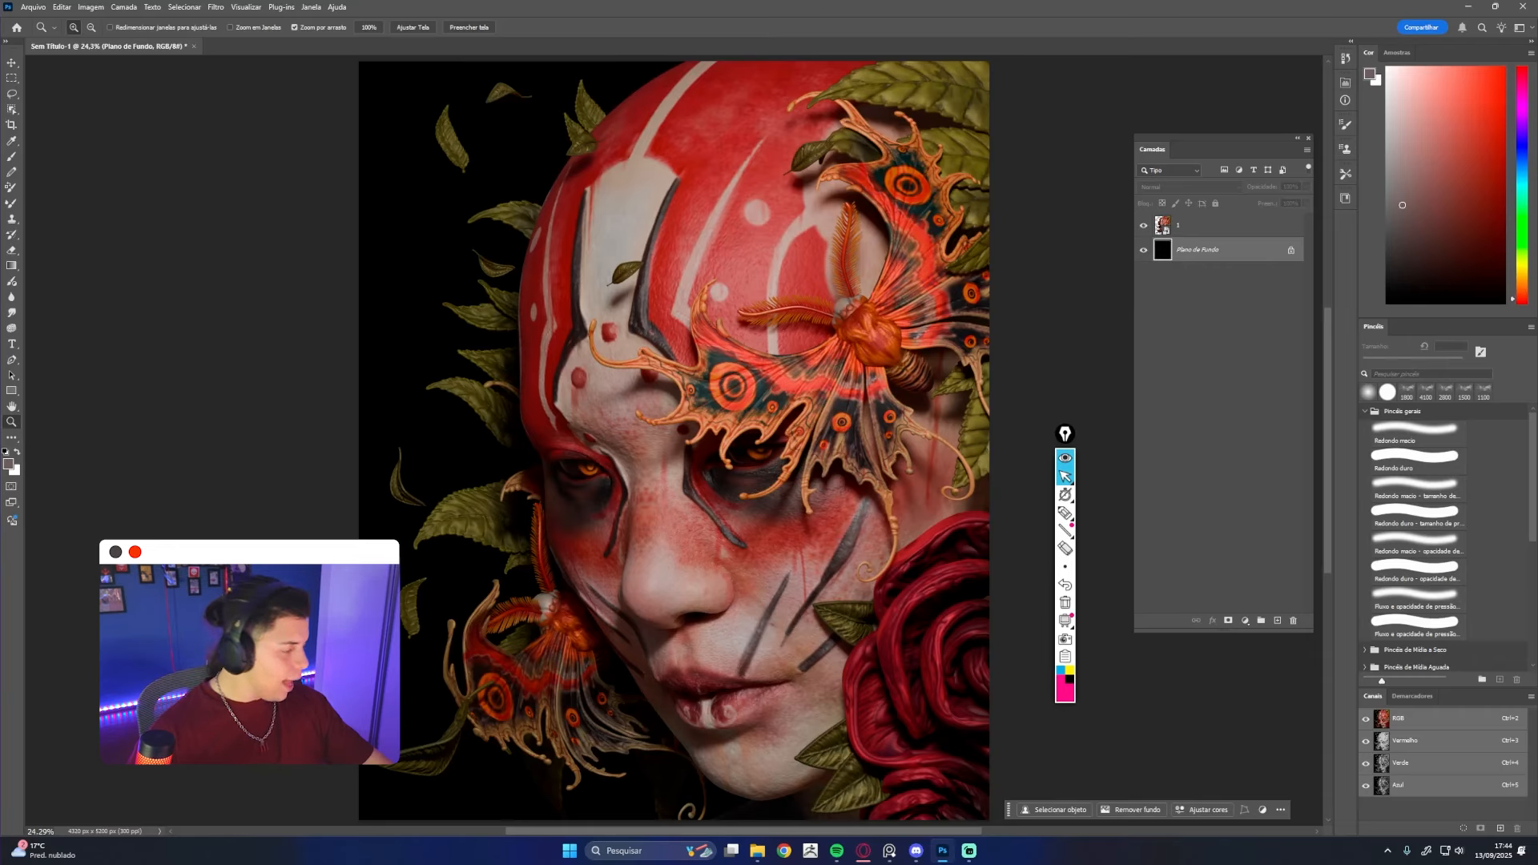
Duplicate layer 1 and open the copy full screen in the Camera Raw Filter
{"action": "left_click", "coordinate": [1209, 228]}
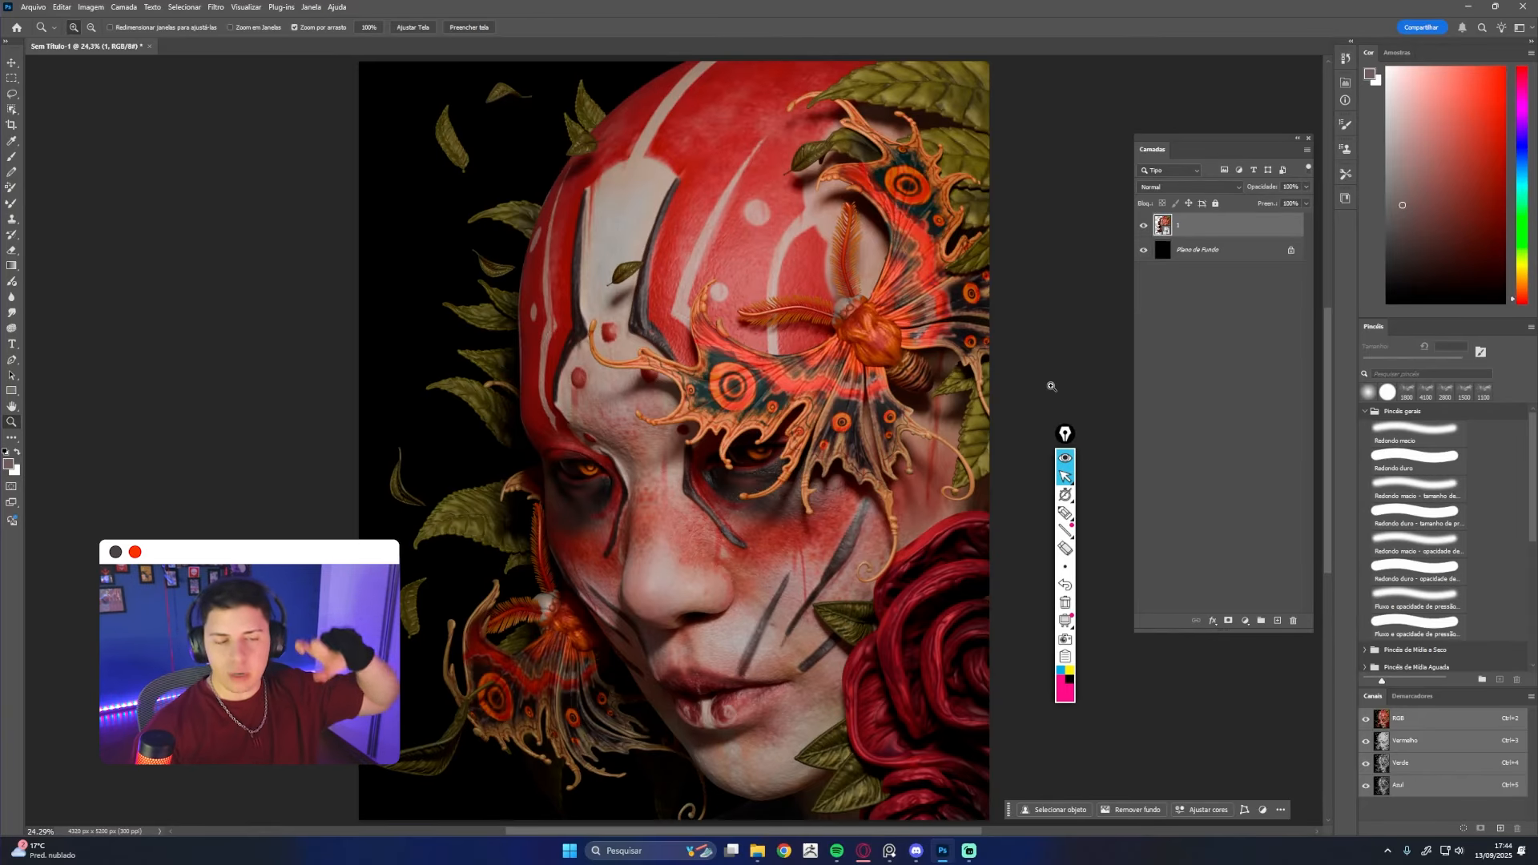
{"action": "key", "text": "ctrl+j"}
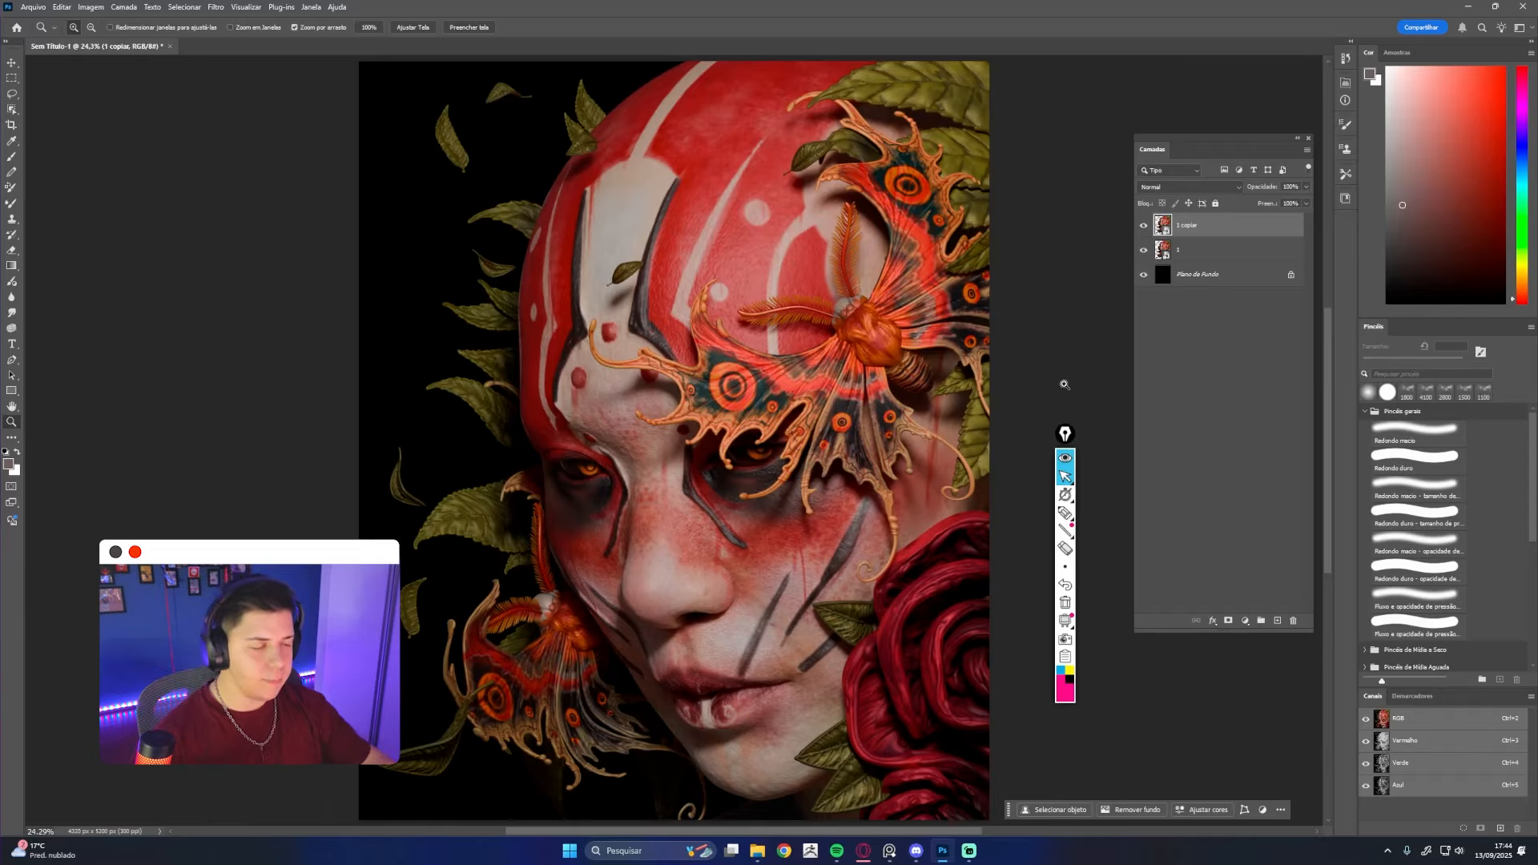
{"action": "left_click", "coordinate": [216, 7]}
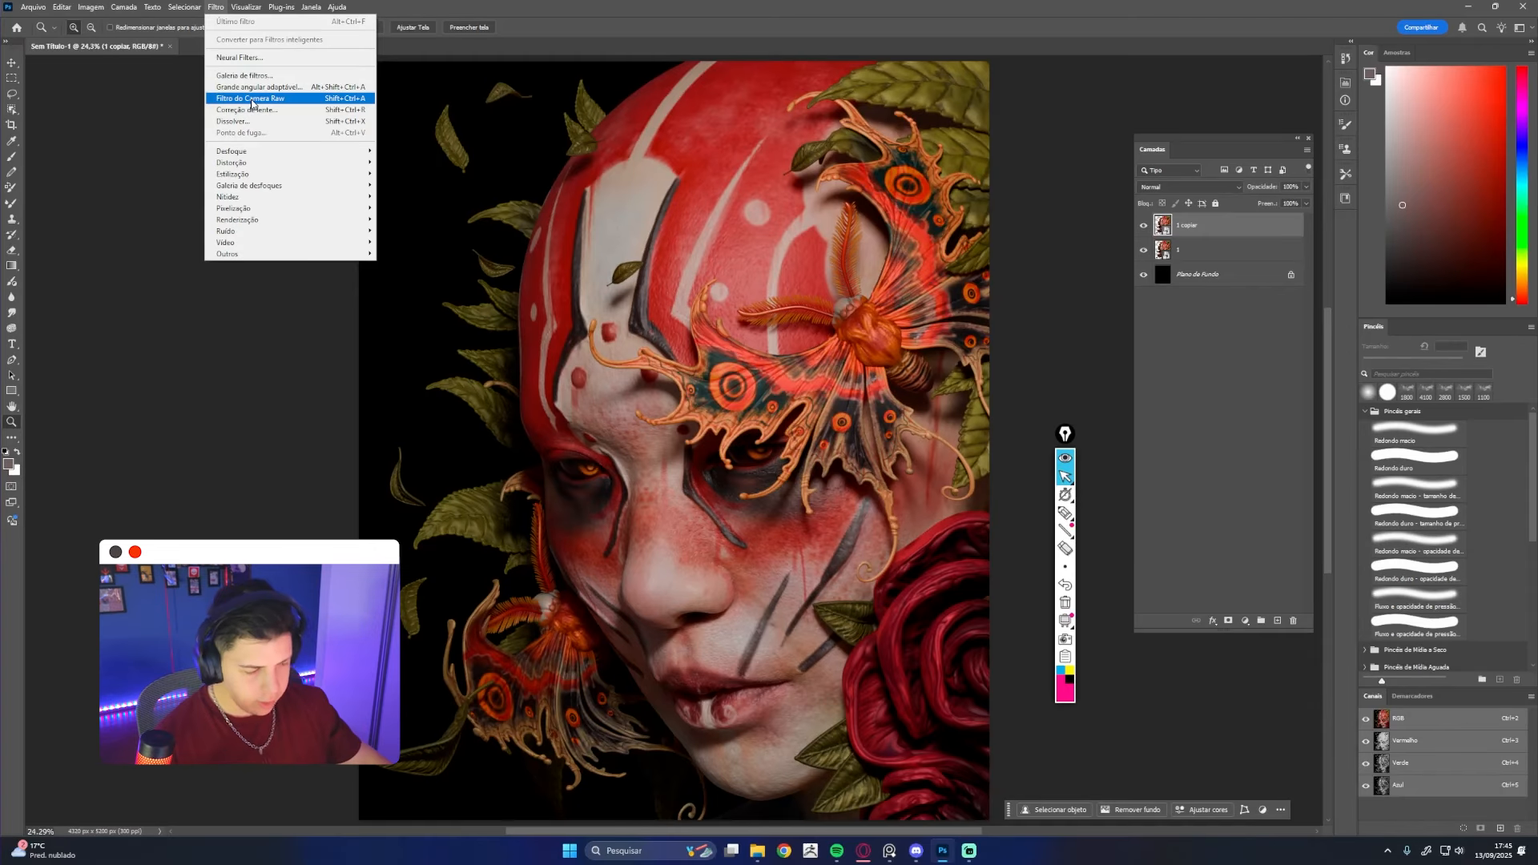
{"action": "left_click", "coordinate": [251, 99]}
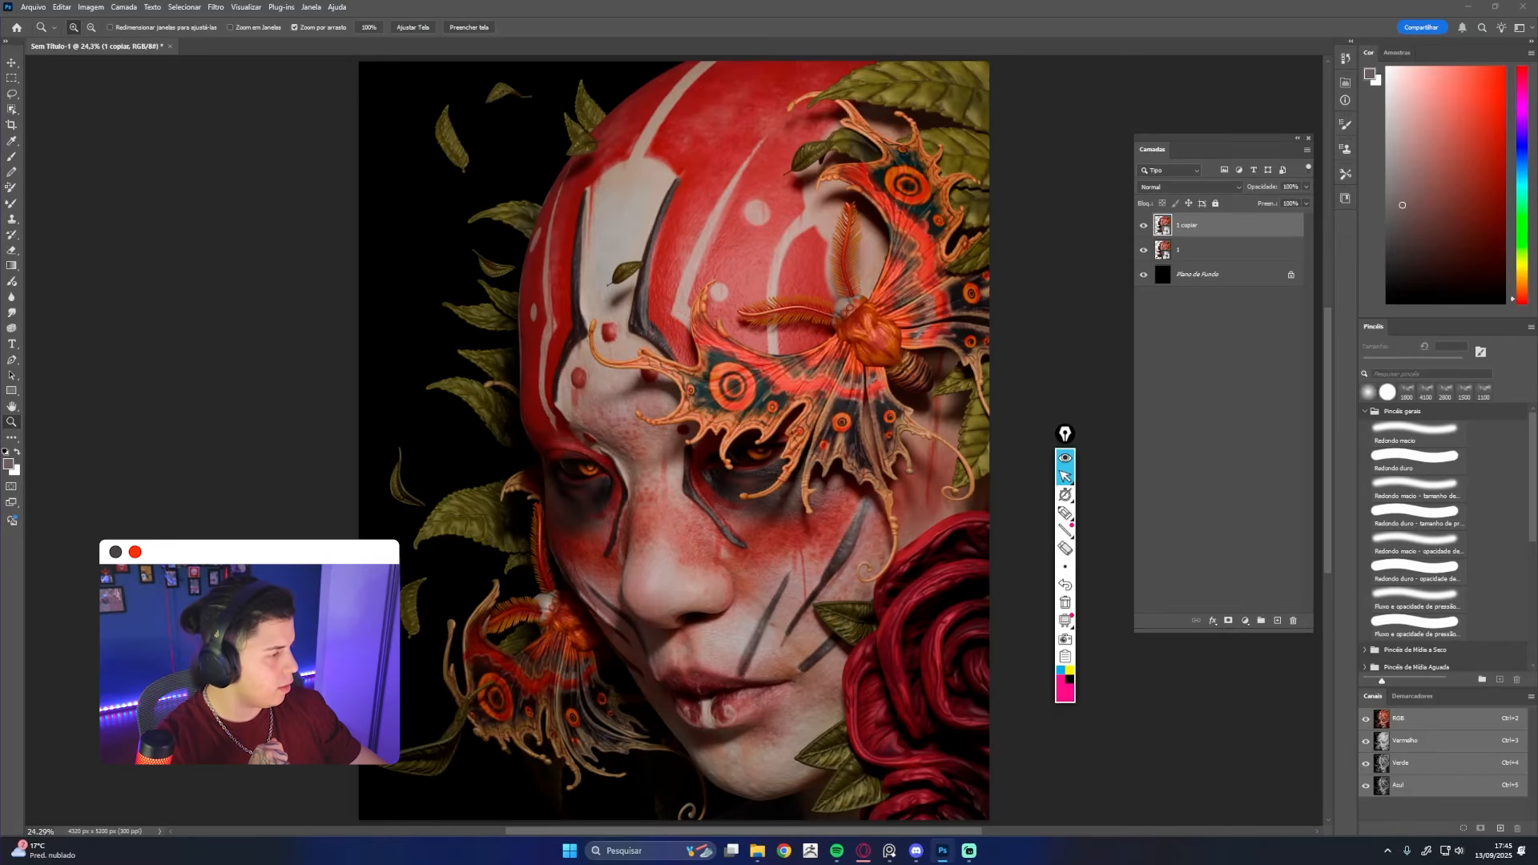
{"action": "left_click_drag", "start_coordinate": [1537, 240], "coordinate": [808, 260]}
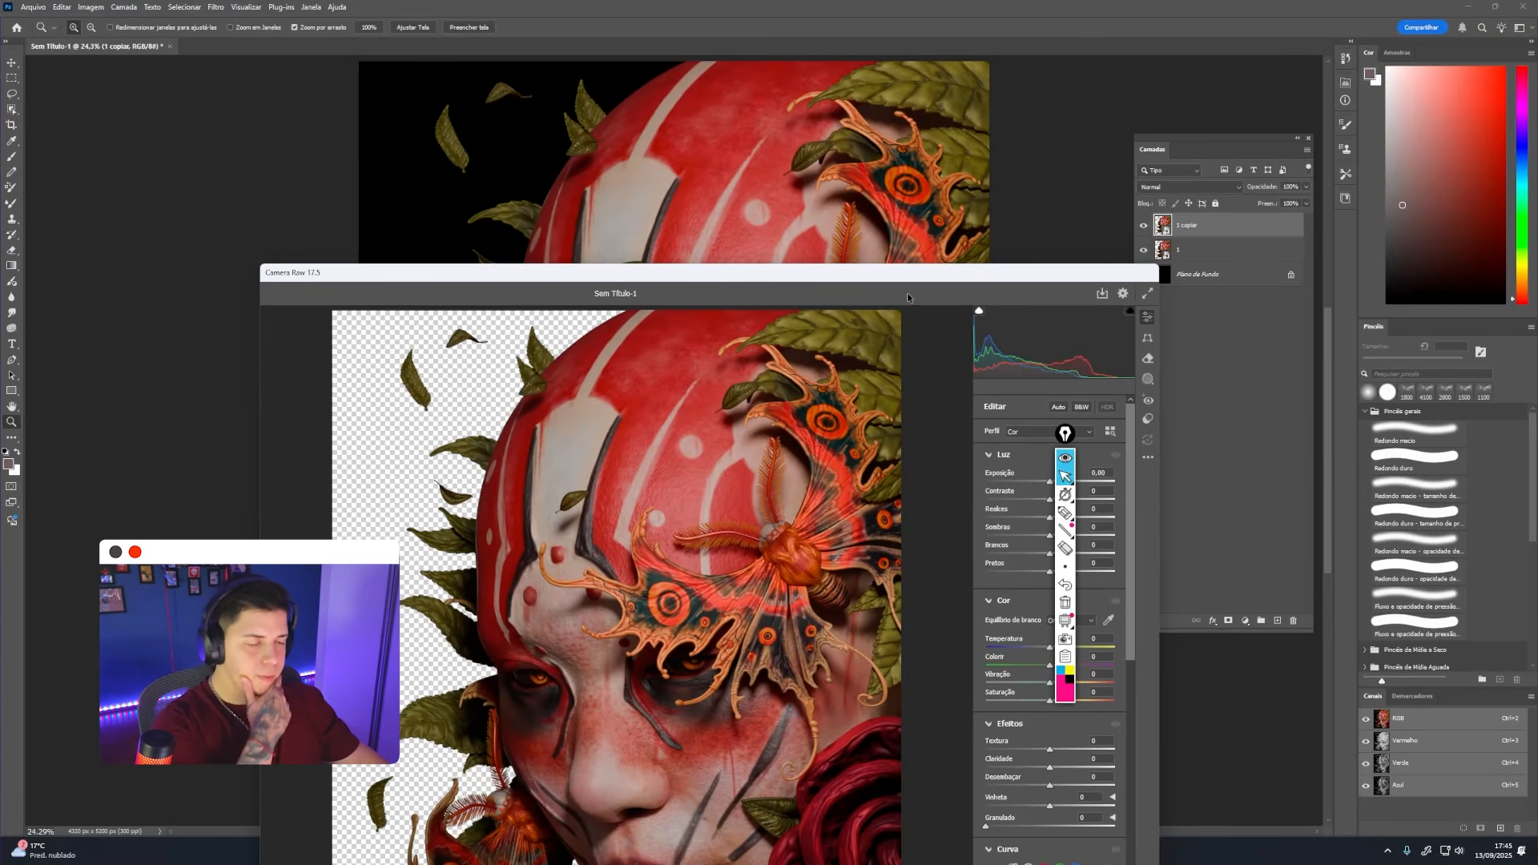
{"action": "left_click", "coordinate": [1148, 294]}
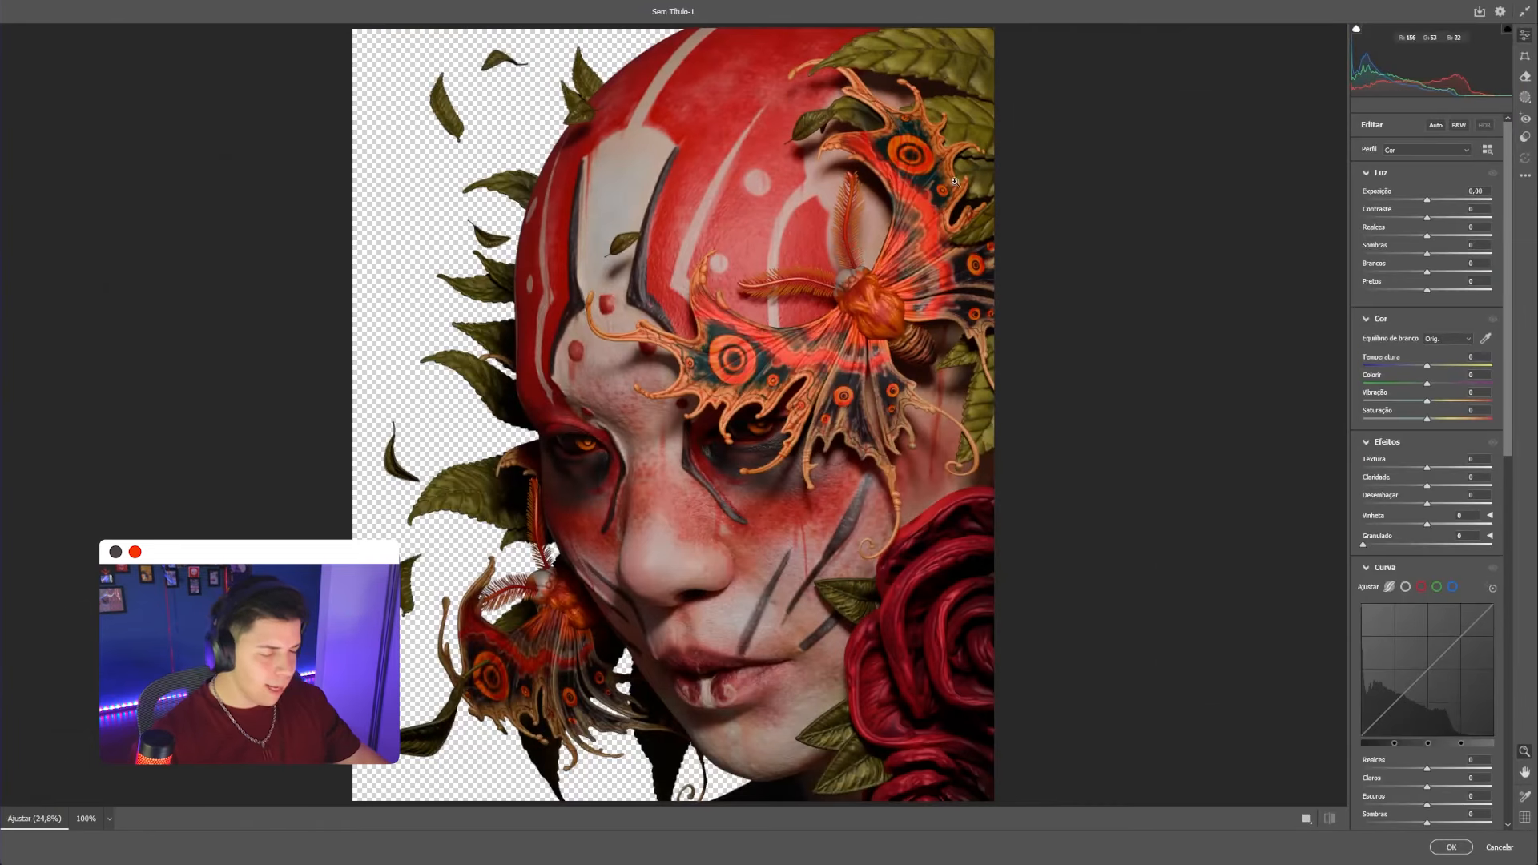
Set the Light values: Exposure +0.10, Contrast +17, Highlights +29, Shadows -7, Whites +31 and Blacks -19
{"action": "left_click_drag", "start_coordinate": [1507, 183], "coordinate": [1509, 498]}
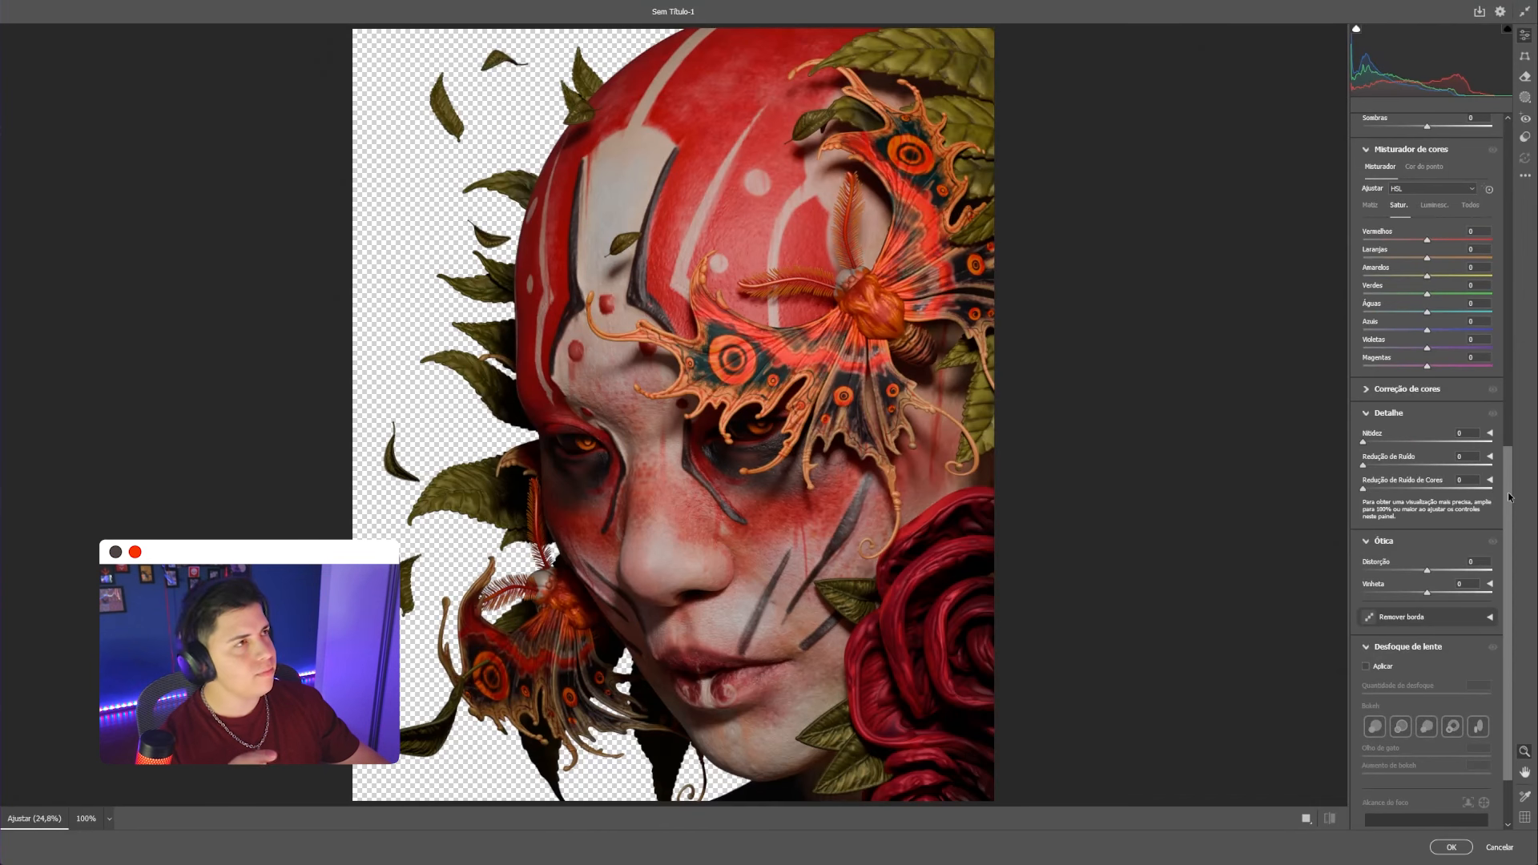
{"action": "left_click_drag", "start_coordinate": [1509, 497], "coordinate": [1513, 163]}
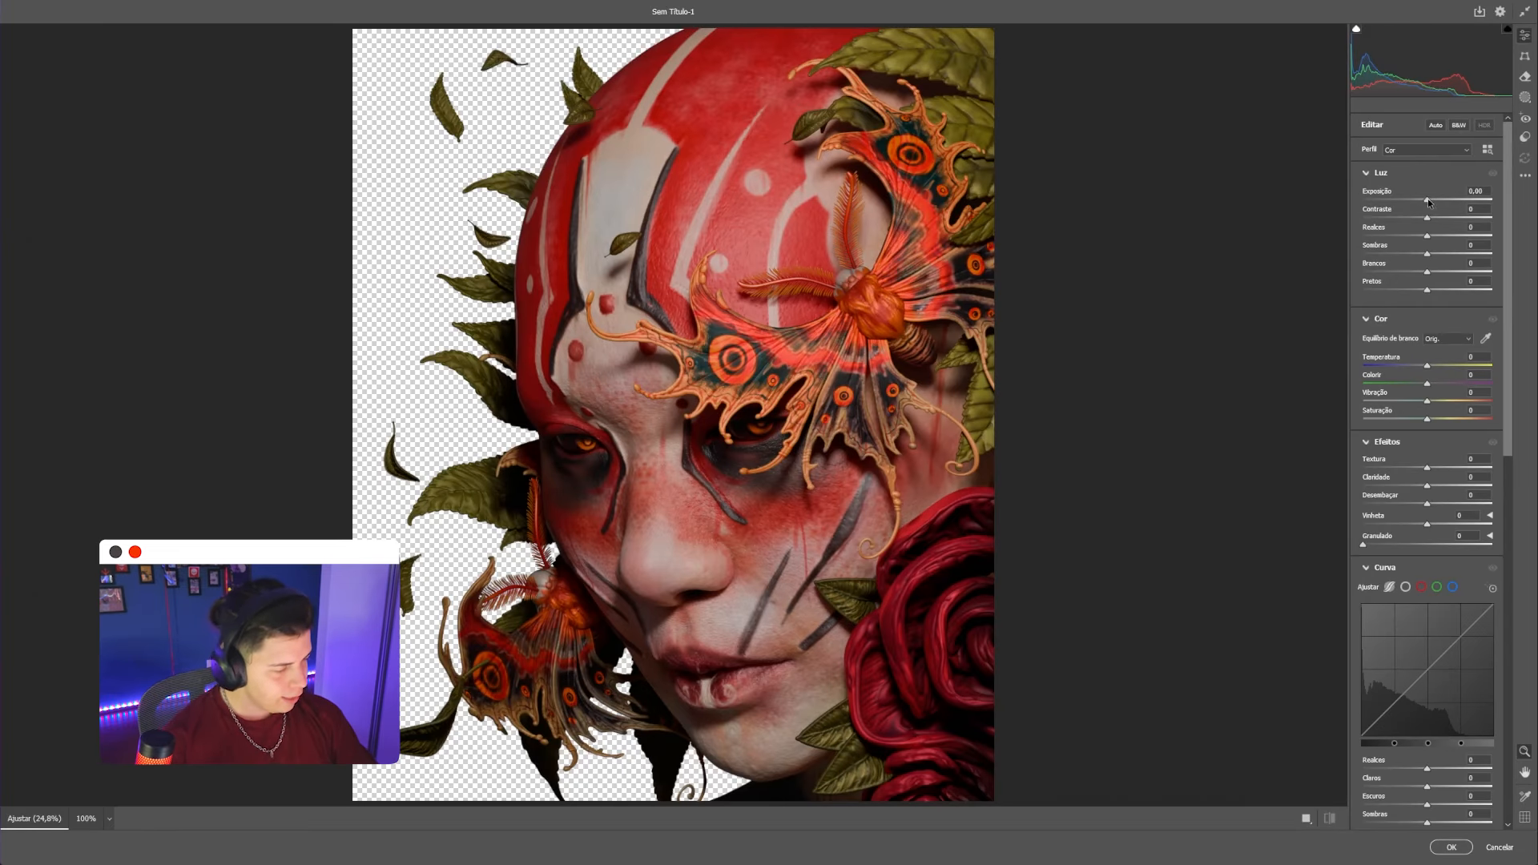
{"action": "left_click_drag", "start_coordinate": [1427, 201], "coordinate": [1515, 254]}
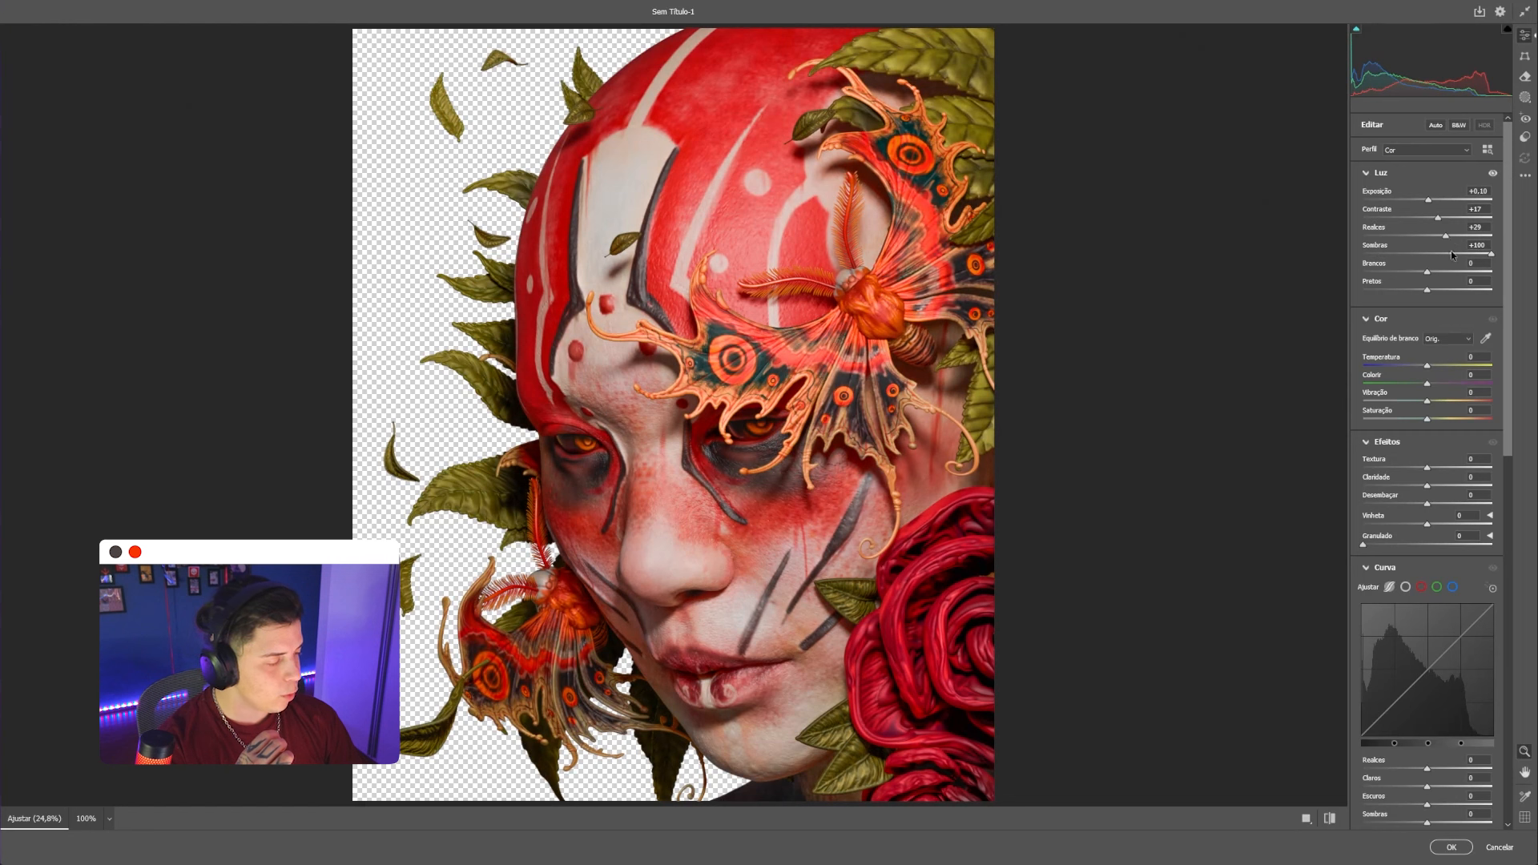
{"action": "left_click_drag", "start_coordinate": [1484, 254], "coordinate": [1416, 289]}
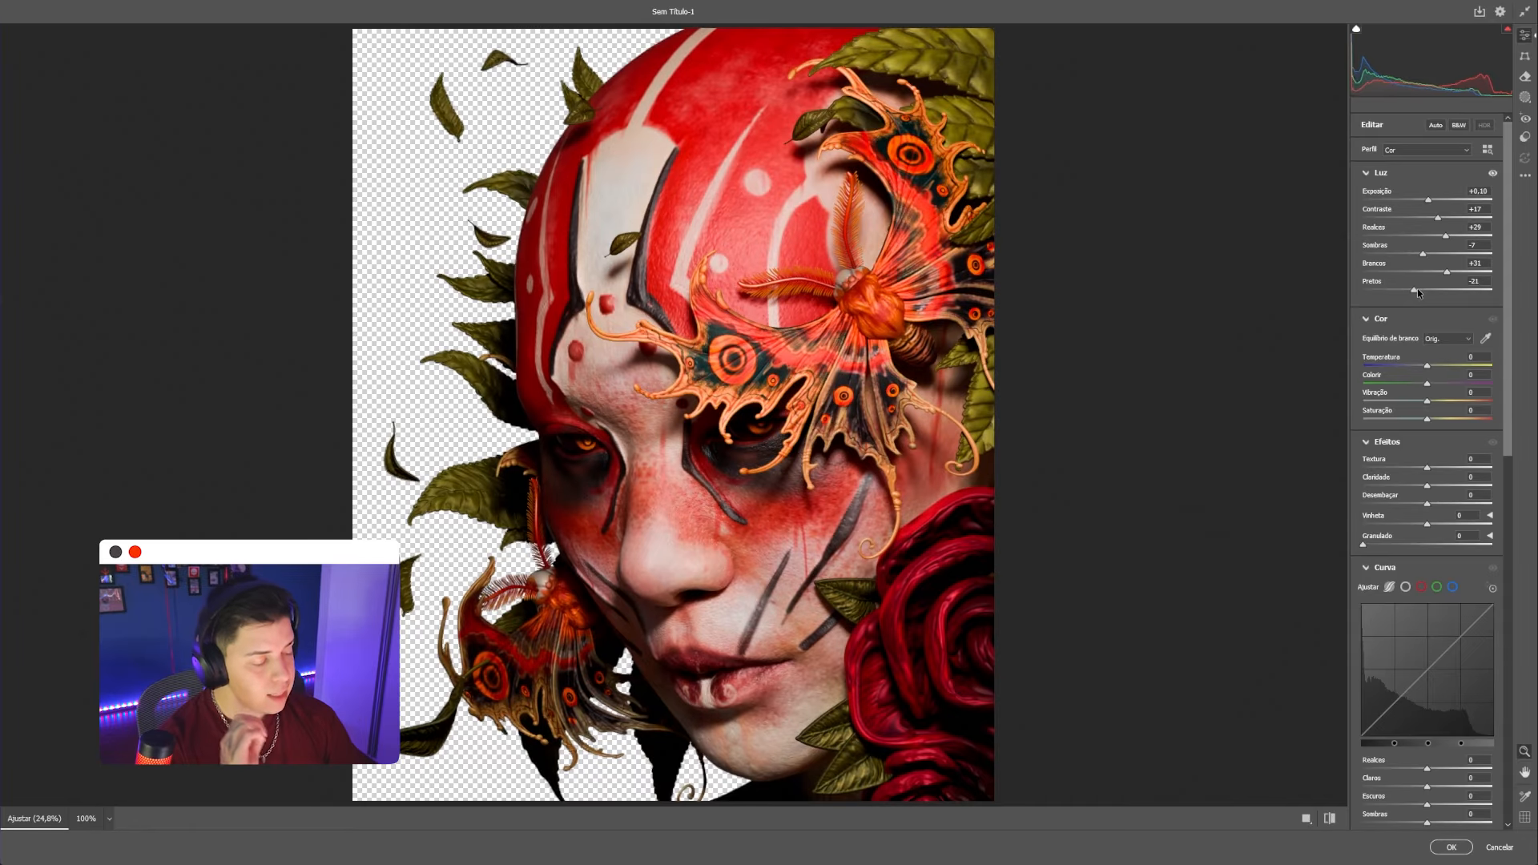
Set Temperature to -7, Tint -3 and Vibrance +21, plus Texture -7, Clarity +21 and Dehaze +6
{"action": "left_click_drag", "start_coordinate": [1427, 365], "coordinate": [1425, 367]}
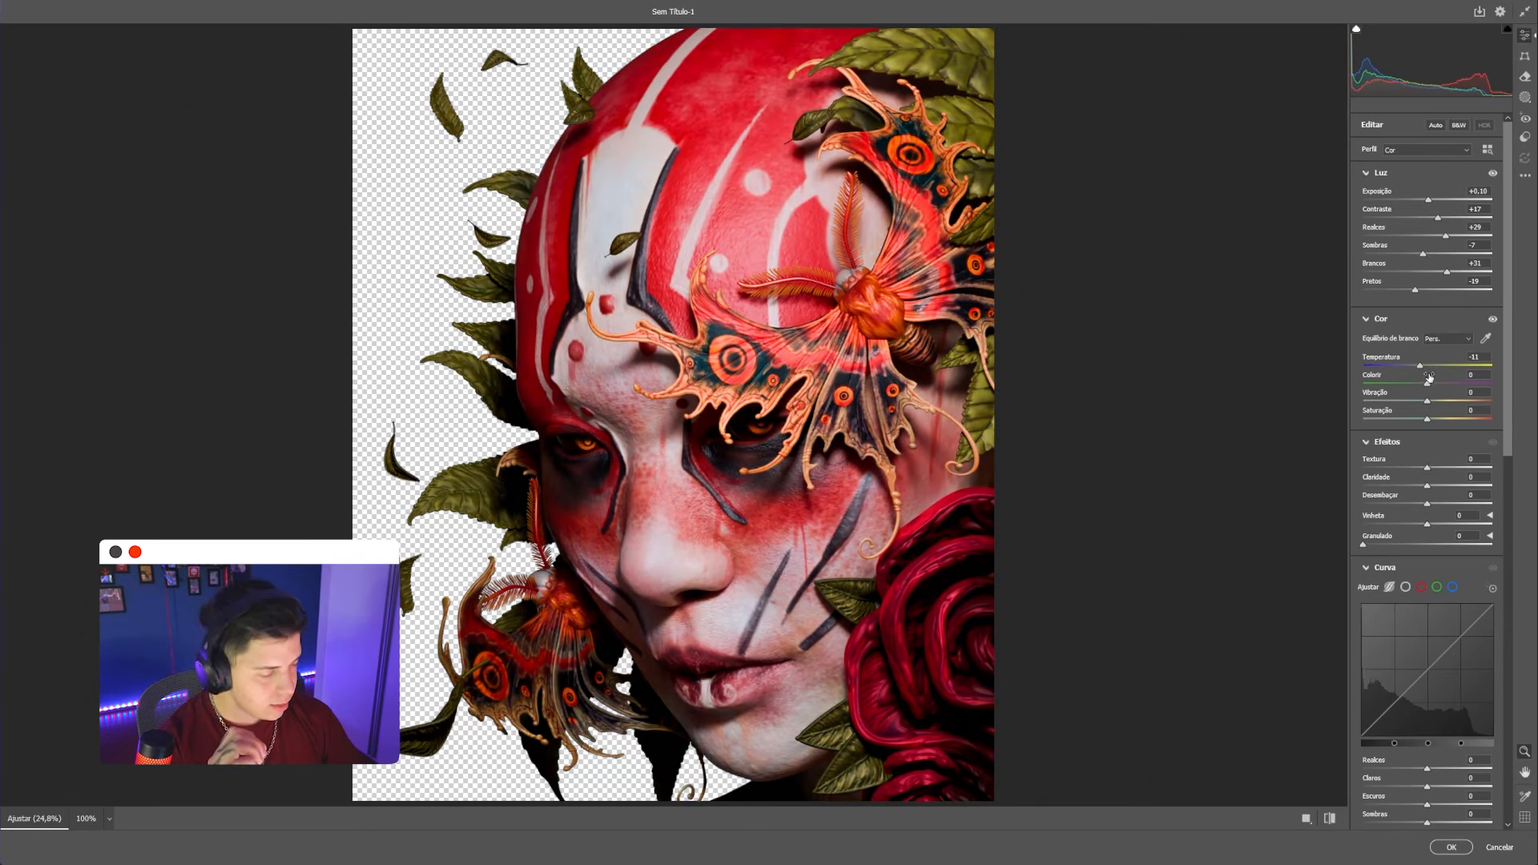
{"action": "left_click_drag", "start_coordinate": [1421, 367], "coordinate": [1445, 400]}
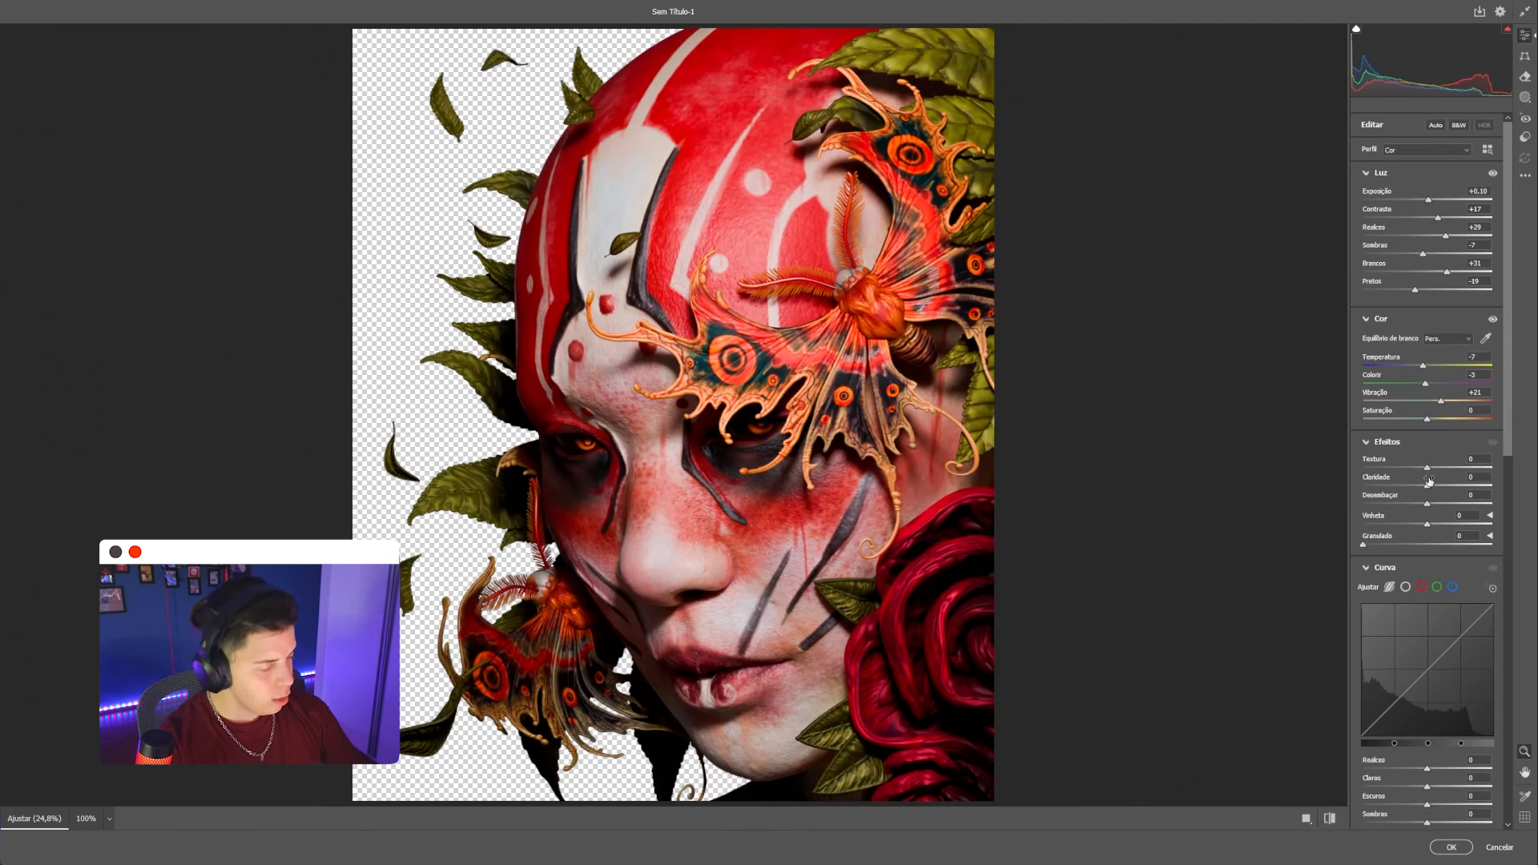
{"action": "left_click_drag", "start_coordinate": [1432, 471], "coordinate": [1476, 467]}
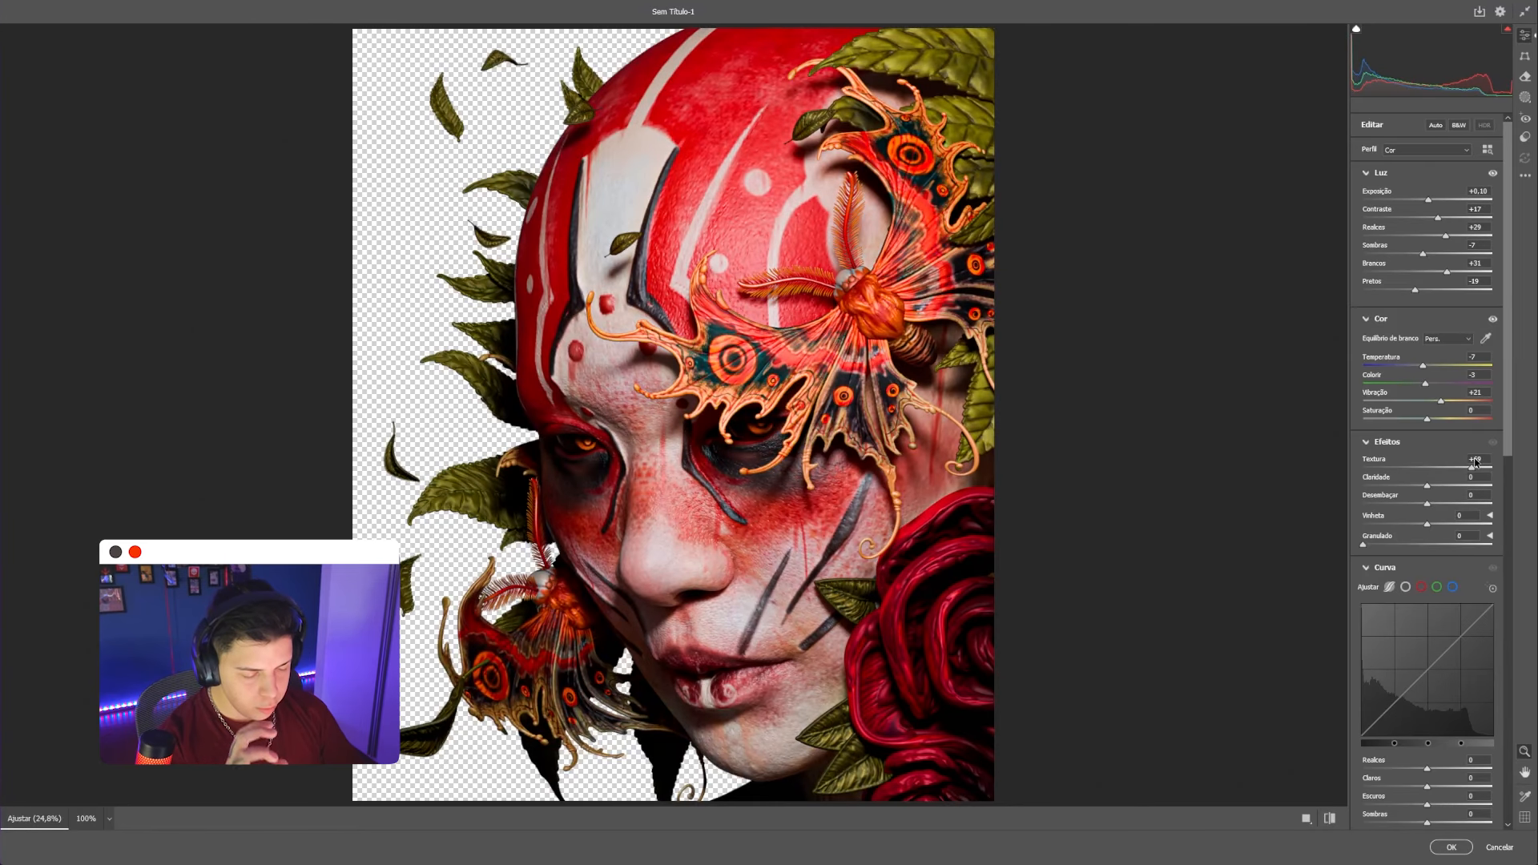
{"action": "left_click_drag", "start_coordinate": [1476, 465], "coordinate": [1373, 468]}
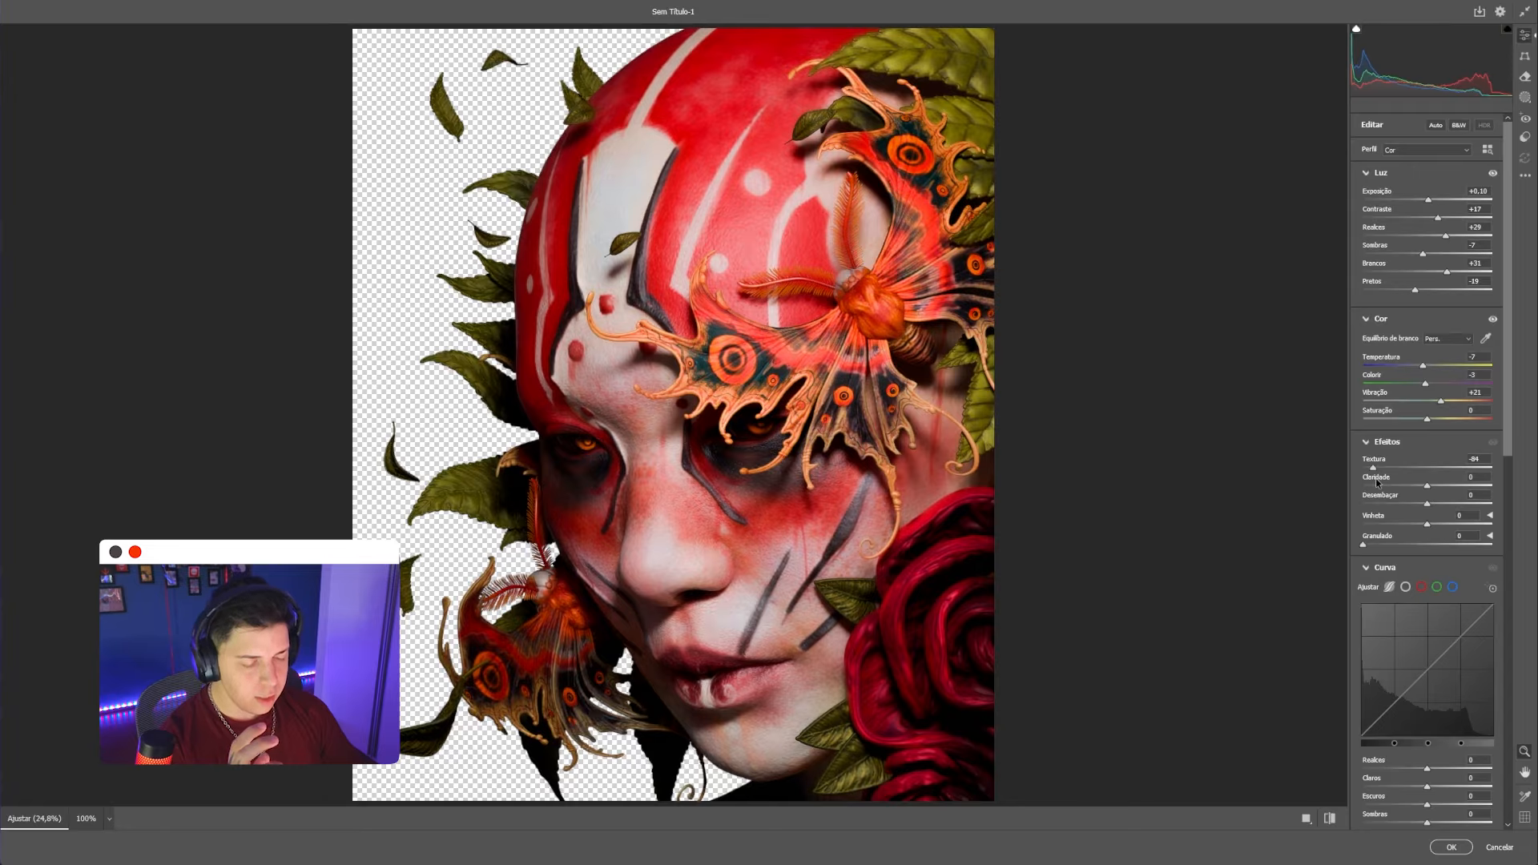
{"action": "left_click_drag", "start_coordinate": [1374, 469], "coordinate": [1433, 506]}
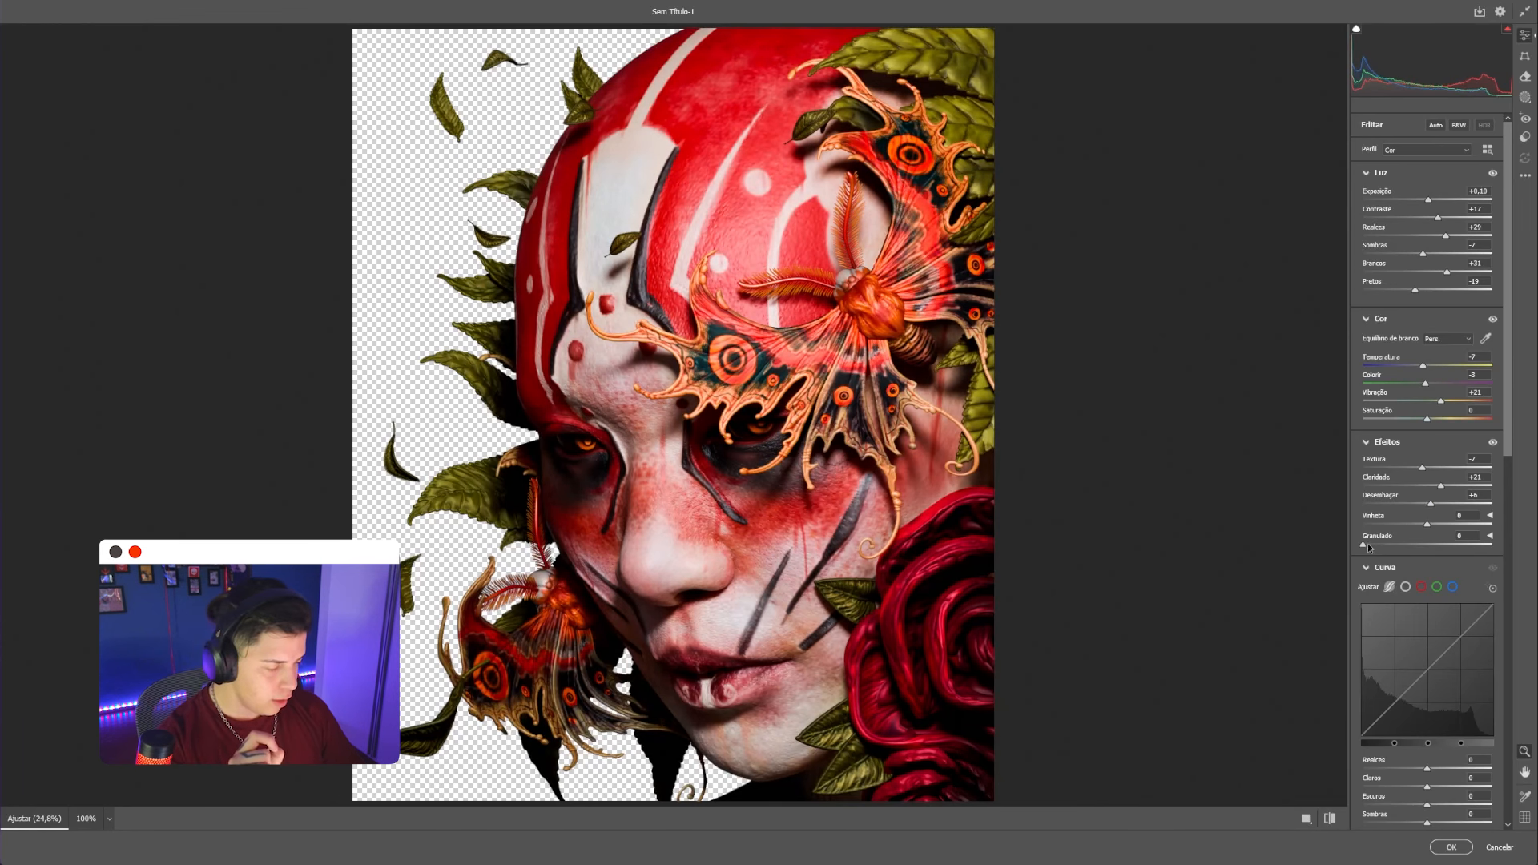
Adjust the parametric tone curve with Highlights +16, slightly lowered Lights, Darks +8 and Shadows +5
{"action": "scroll", "coordinate": [1434, 559], "scroll_direction": "down", "scroll_amount": 5}
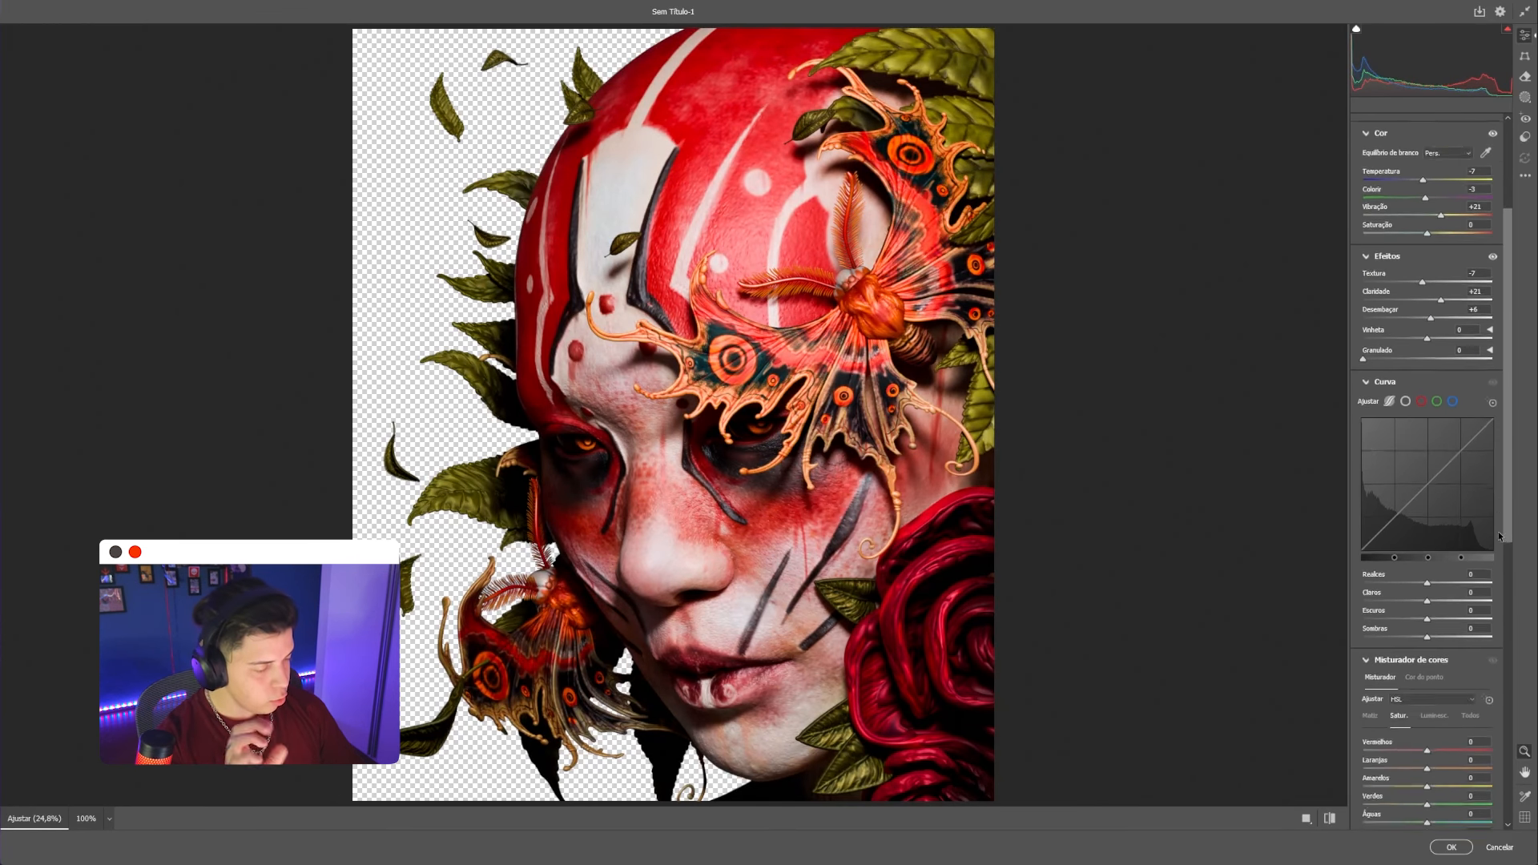
{"action": "left_click_drag", "start_coordinate": [1429, 546], "coordinate": [1431, 598]}
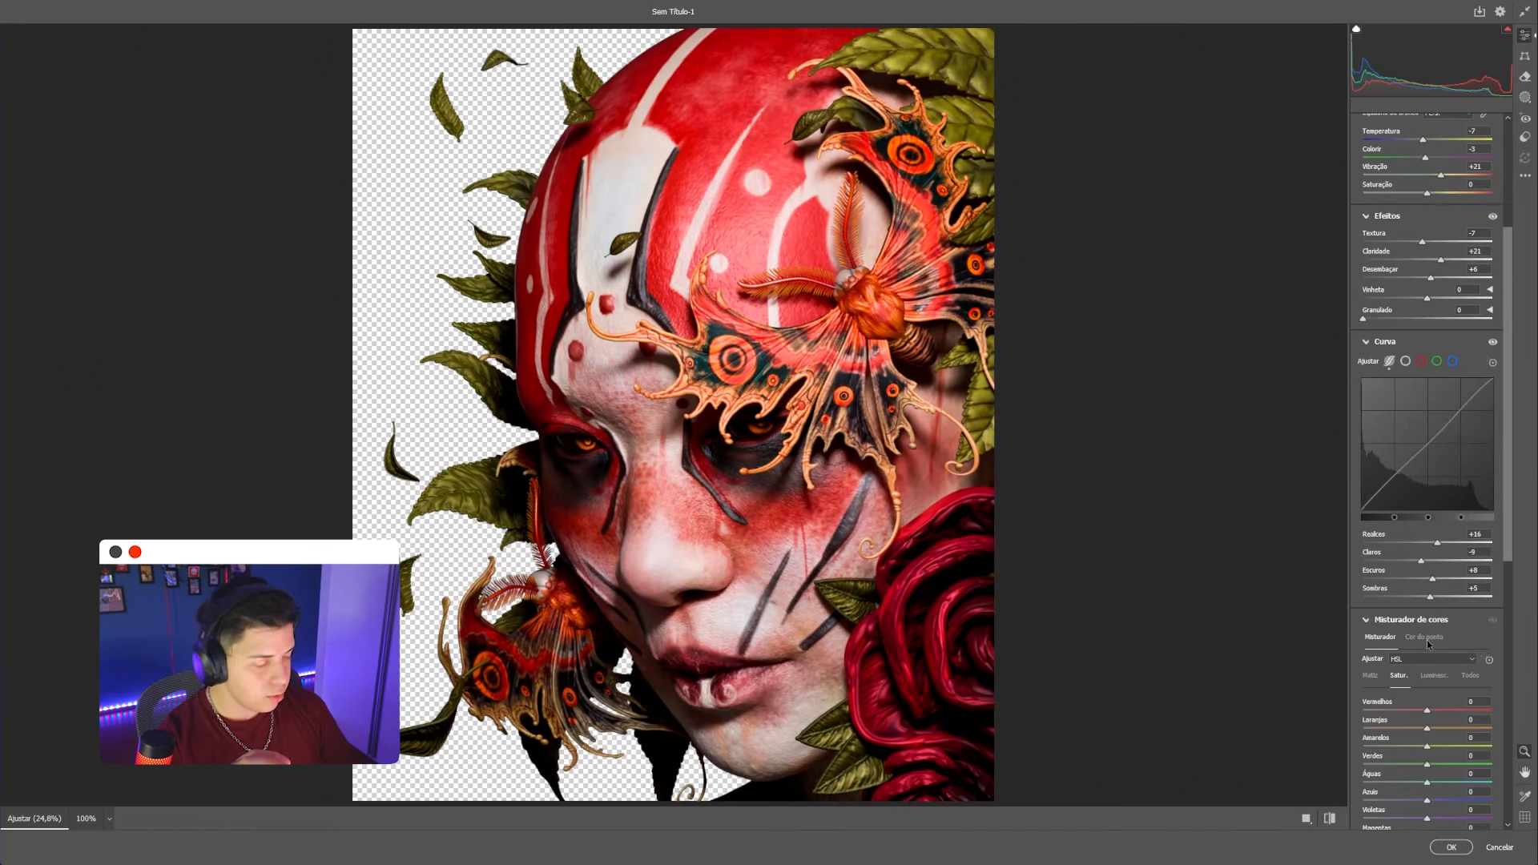
Try a reds saturation of -2 in the Color Mixer
{"action": "scroll", "coordinate": [1444, 546], "scroll_direction": "down", "scroll_amount": 4}
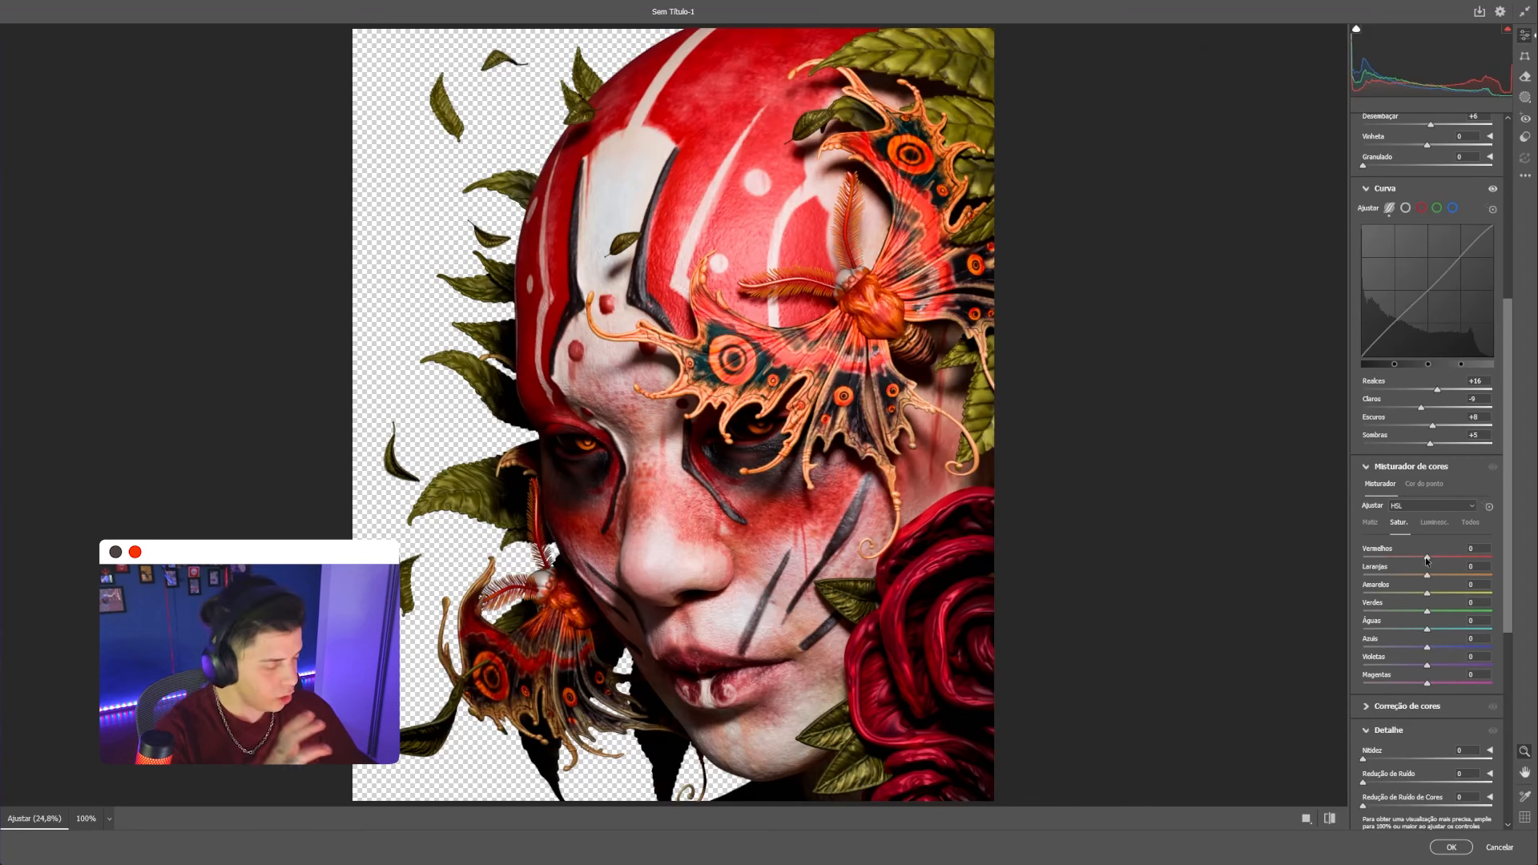
{"action": "mouse_move", "coordinate": [1431, 560]}
{"action": "left_mouse_down"}
{"action": "mouse_move", "coordinate": [1478, 551]}
{"action": "mouse_move", "coordinate": [1384, 569]}
{"action": "mouse_move", "coordinate": [1471, 554]}
{"action": "mouse_move", "coordinate": [1410, 560]}
{"action": "mouse_move", "coordinate": [1442, 558]}
{"action": "mouse_move", "coordinate": [1429, 560]}
{"action": "left_mouse_up"}
{"action": "left_click", "coordinate": [1373, 525]}
{"action": "left_click", "coordinate": [1434, 522]}
{"action": "left_click", "coordinate": [1371, 523]}
{"action": "left_click", "coordinate": [1397, 523]}
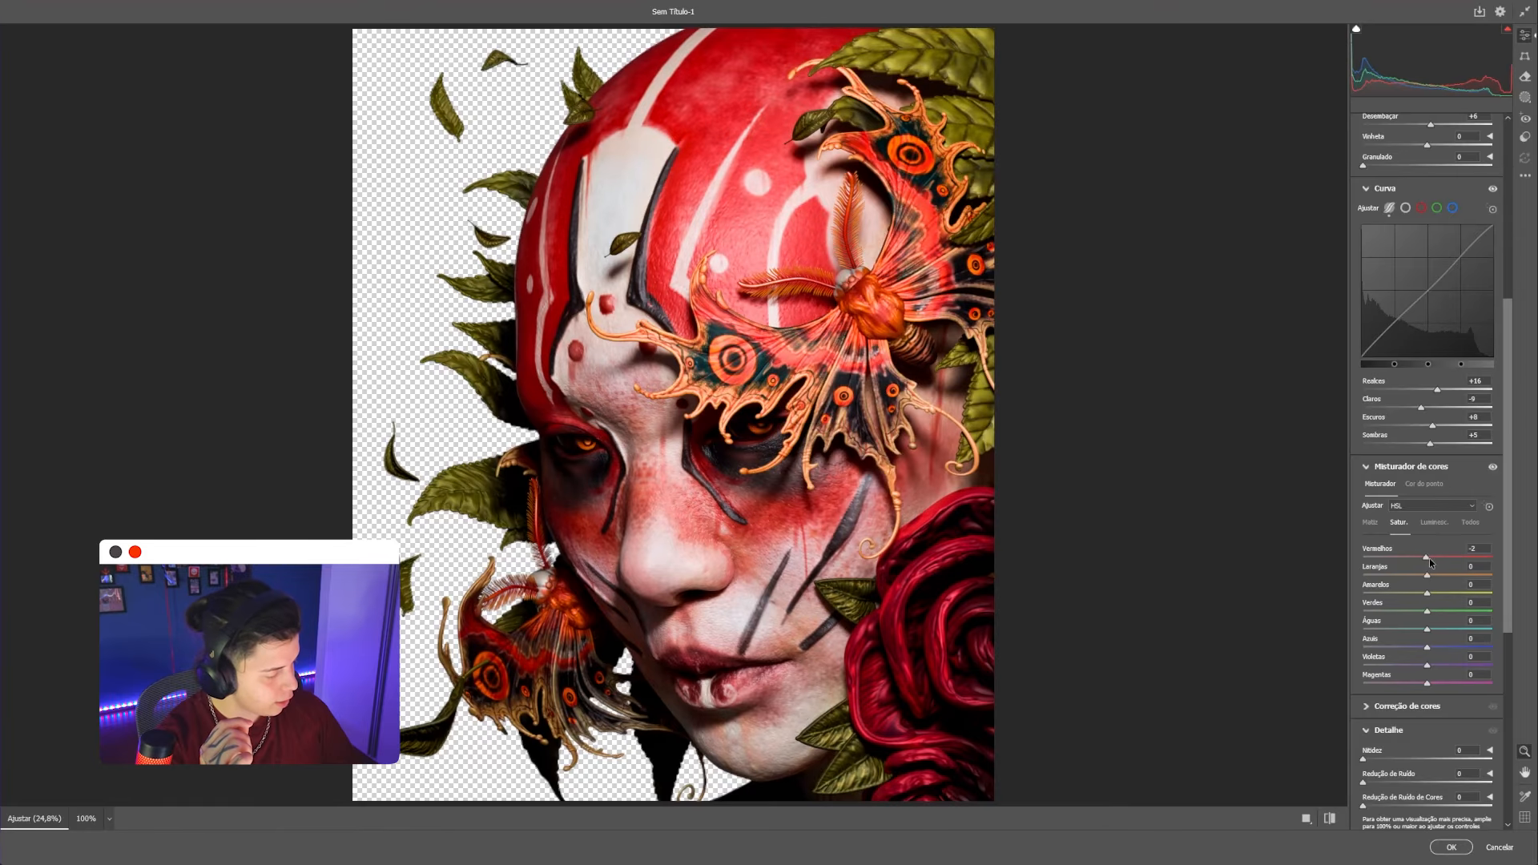
Set the Color Mixer hues: Reds -4, Oranges +10, Yellows -20, Greens +18, Blues -1 and Purples -2
{"action": "left_click", "coordinate": [1371, 523]}
{"action": "left_click_drag", "start_coordinate": [1429, 560], "coordinate": [1423, 652]}
{"action": "left_click_drag", "start_coordinate": [1455, 646], "coordinate": [1426, 669]}
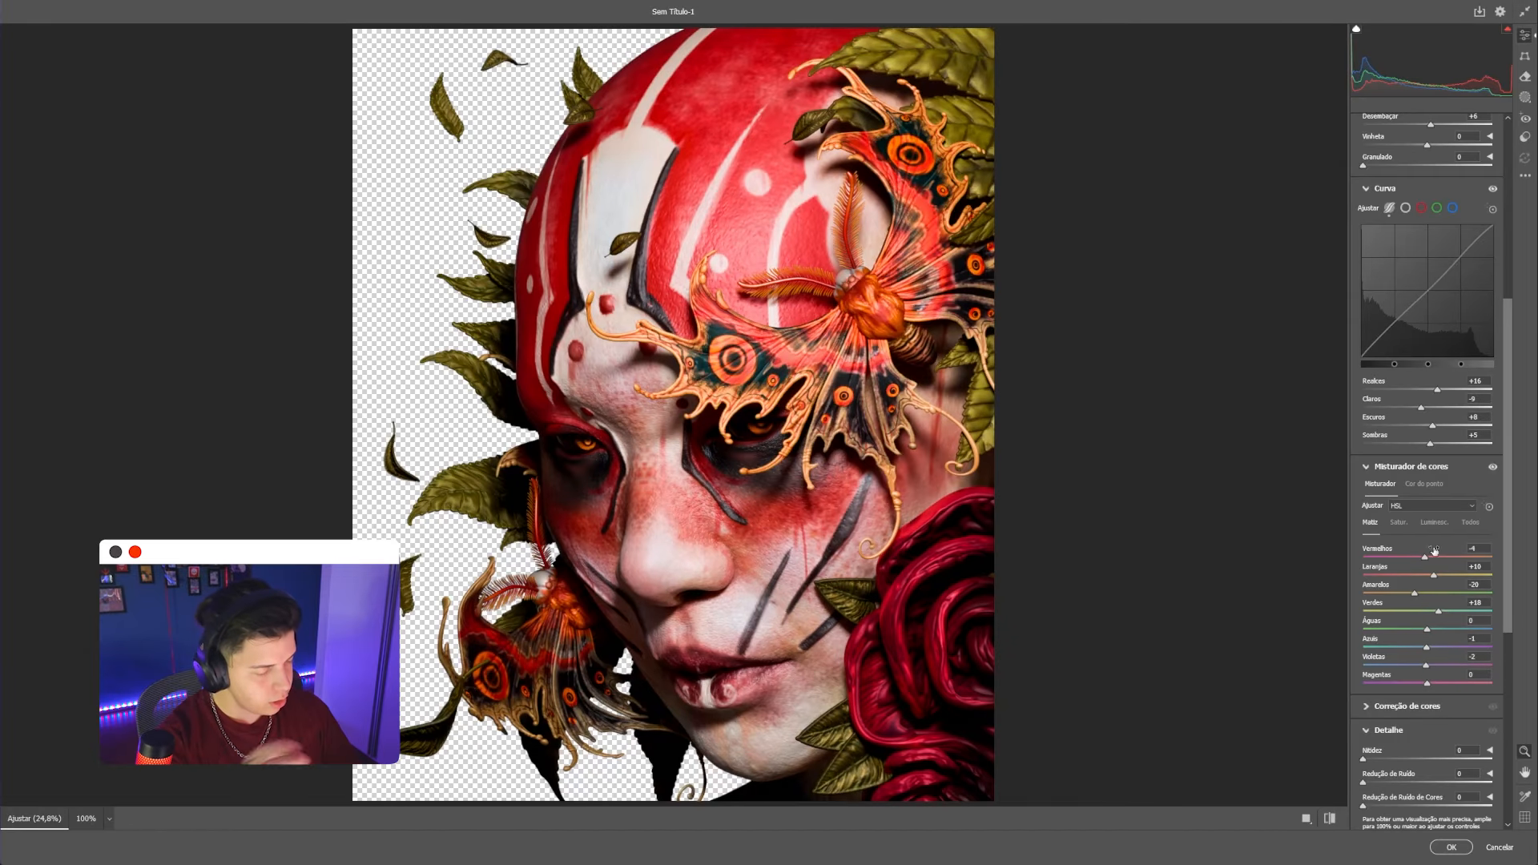
Set the Color Mixer saturation: Reds +22, Oranges +19, Yellows -18, Greens -2 and Aquas +4
{"action": "left_click", "coordinate": [1398, 522]}
{"action": "left_click_drag", "start_coordinate": [1427, 556], "coordinate": [1447, 558]}
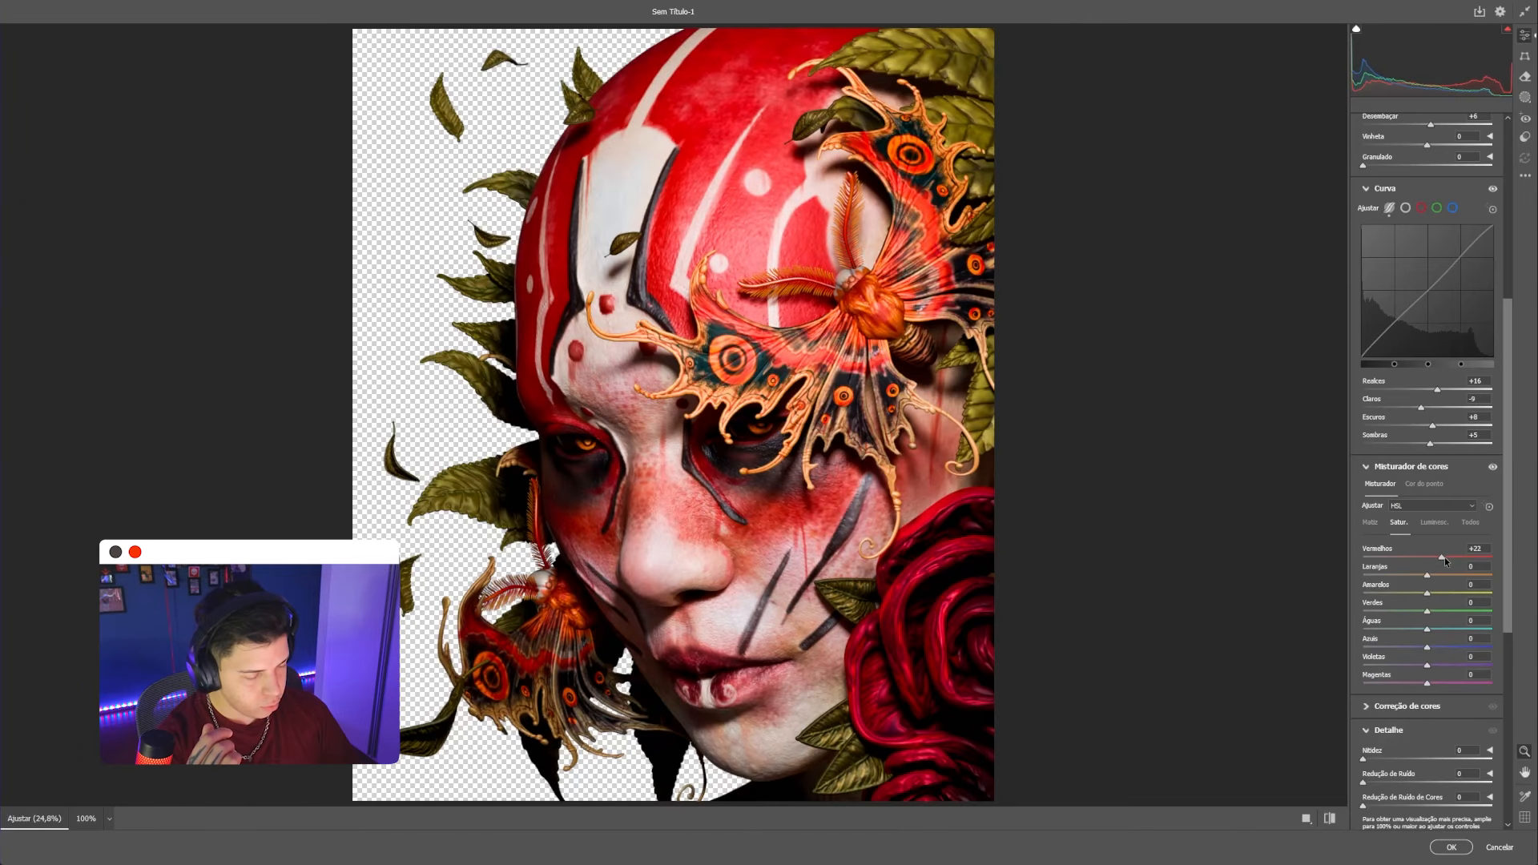
{"action": "mouse_move", "coordinate": [1427, 612]}
{"action": "left_mouse_down"}
{"action": "mouse_move", "coordinate": [1403, 619]}
{"action": "mouse_move", "coordinate": [1443, 611]}
{"action": "mouse_move", "coordinate": [1429, 630]}
{"action": "mouse_move", "coordinate": [1424, 594]}
{"action": "mouse_move", "coordinate": [1403, 595]}
{"action": "mouse_move", "coordinate": [1442, 594]}
{"action": "mouse_move", "coordinate": [1401, 597]}
{"action": "mouse_move", "coordinate": [1440, 584]}
{"action": "mouse_move", "coordinate": [1392, 594]}
{"action": "mouse_move", "coordinate": [1446, 588]}
{"action": "mouse_move", "coordinate": [1415, 597]}
{"action": "left_mouse_up"}
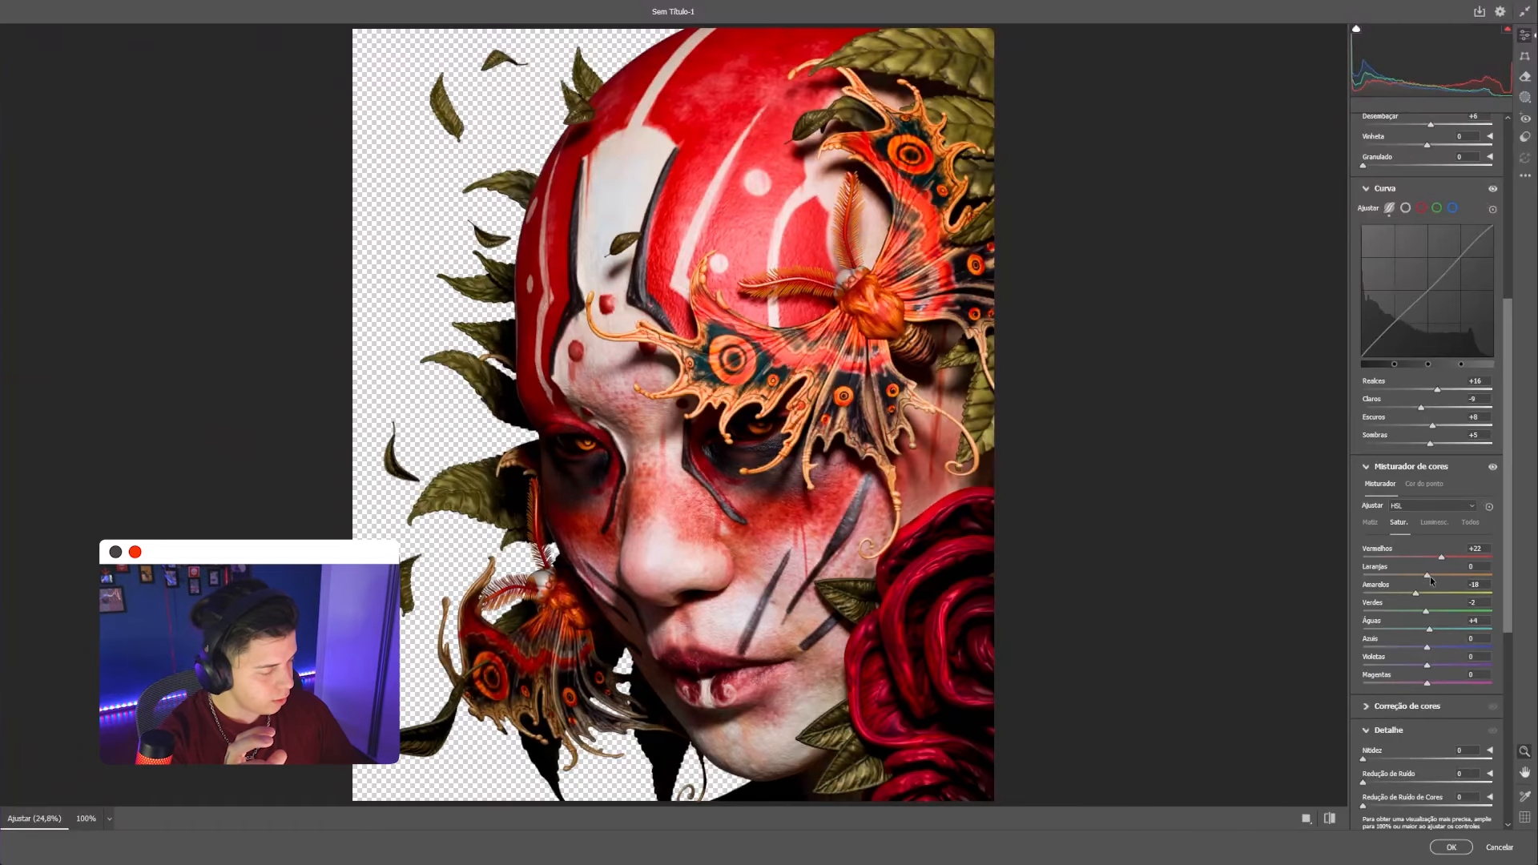
{"action": "left_click_drag", "start_coordinate": [1432, 574], "coordinate": [1375, 566]}
Set the Color Mixer luminance to Reds -70, Oranges +5, Yellows -29 and Greens +18, and review all mixer values
{"action": "left_click", "coordinate": [1434, 522]}
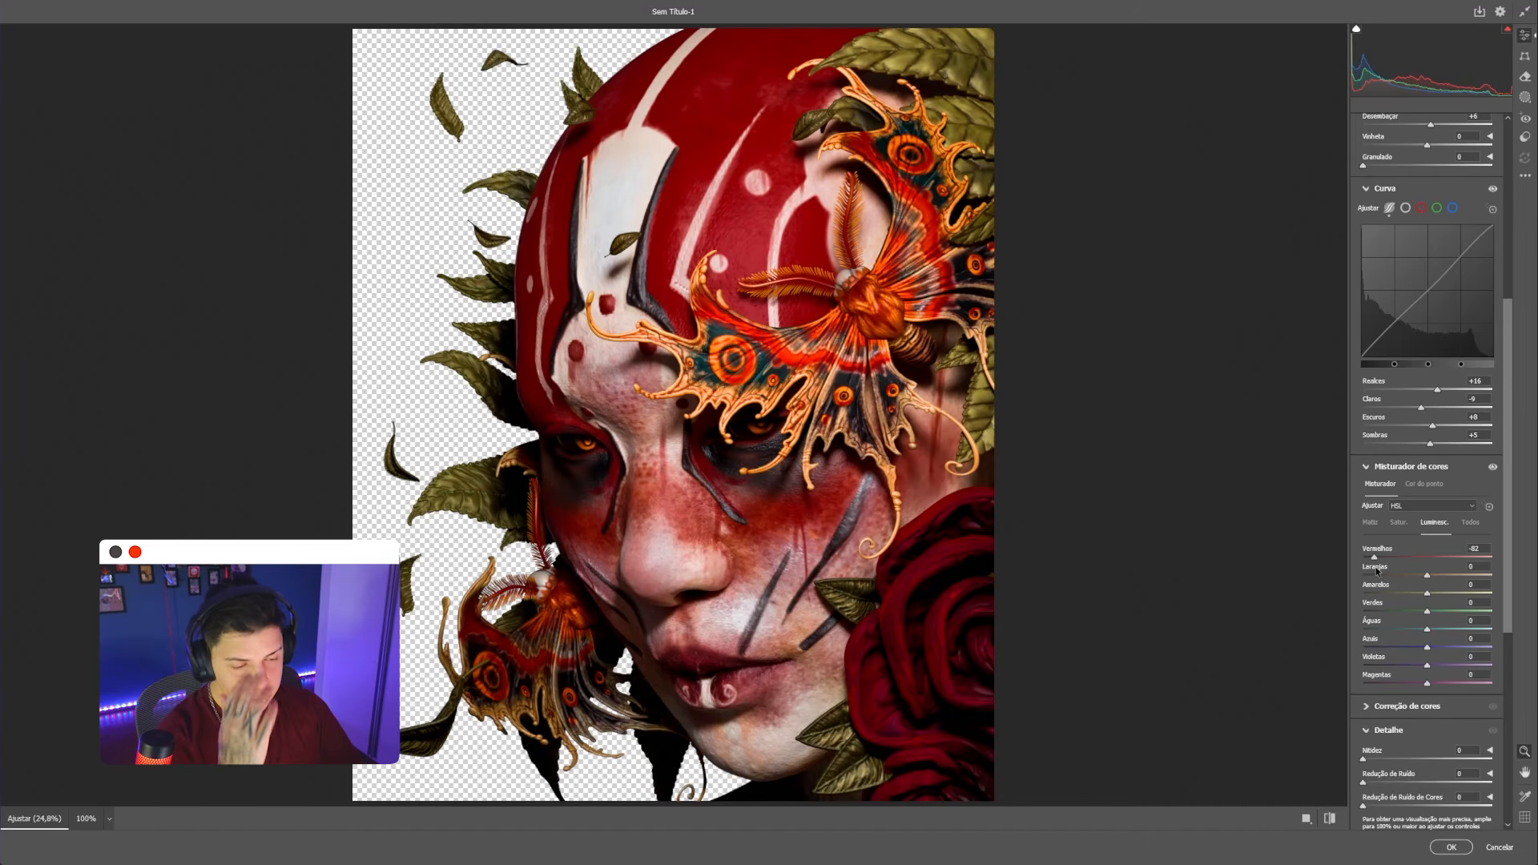
{"action": "left_click_drag", "start_coordinate": [1377, 565], "coordinate": [1438, 612]}
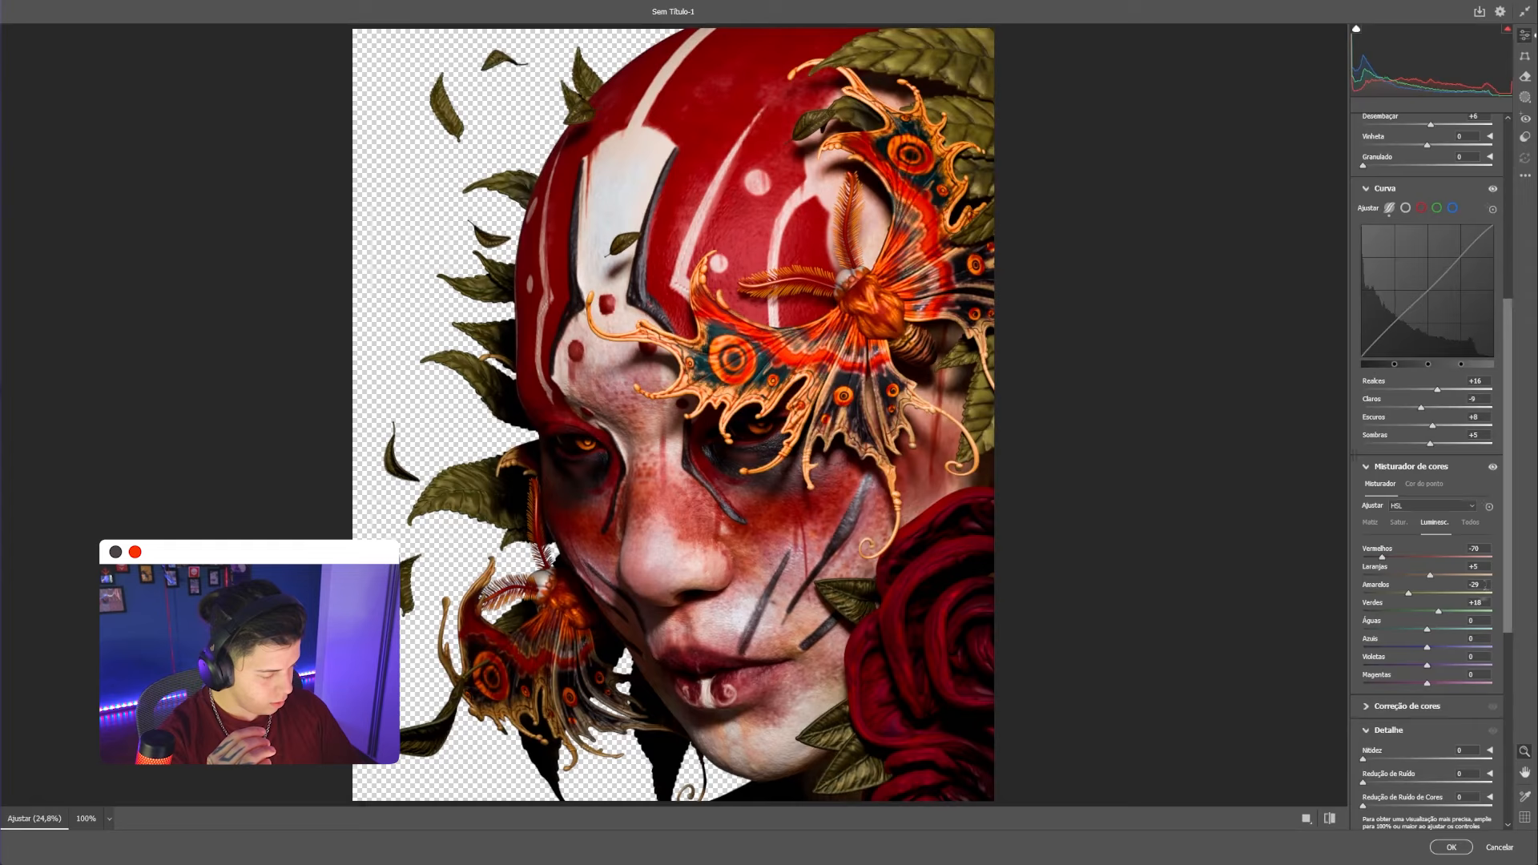
{"action": "left_click", "coordinate": [1472, 523]}
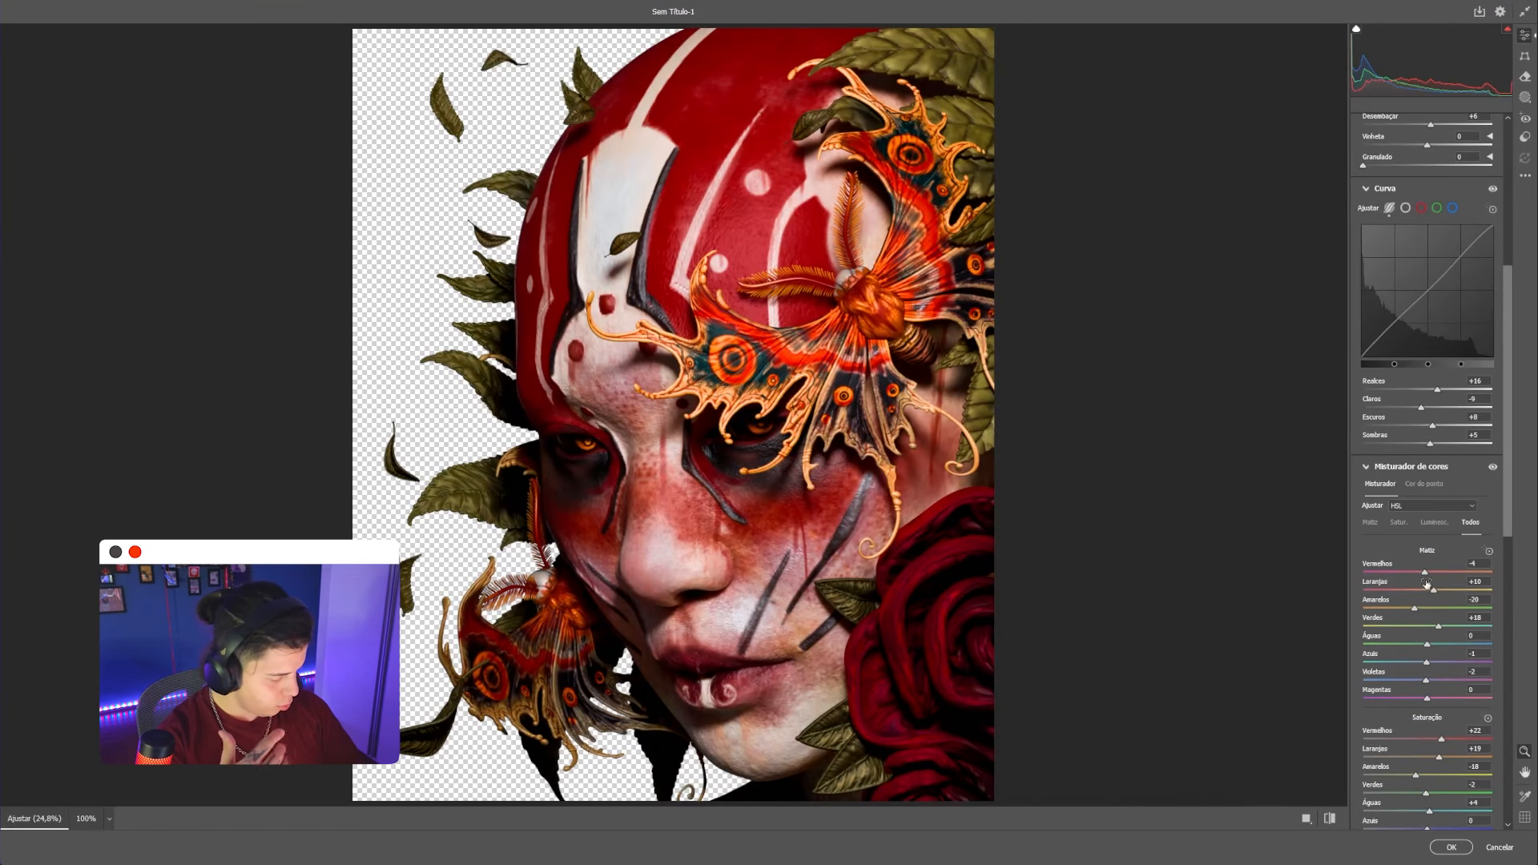
{"action": "left_click", "coordinate": [1371, 524]}
Set the sharpening in the Detail section to 100
{"action": "scroll", "coordinate": [1372, 414], "scroll_direction": "down", "scroll_amount": 5}
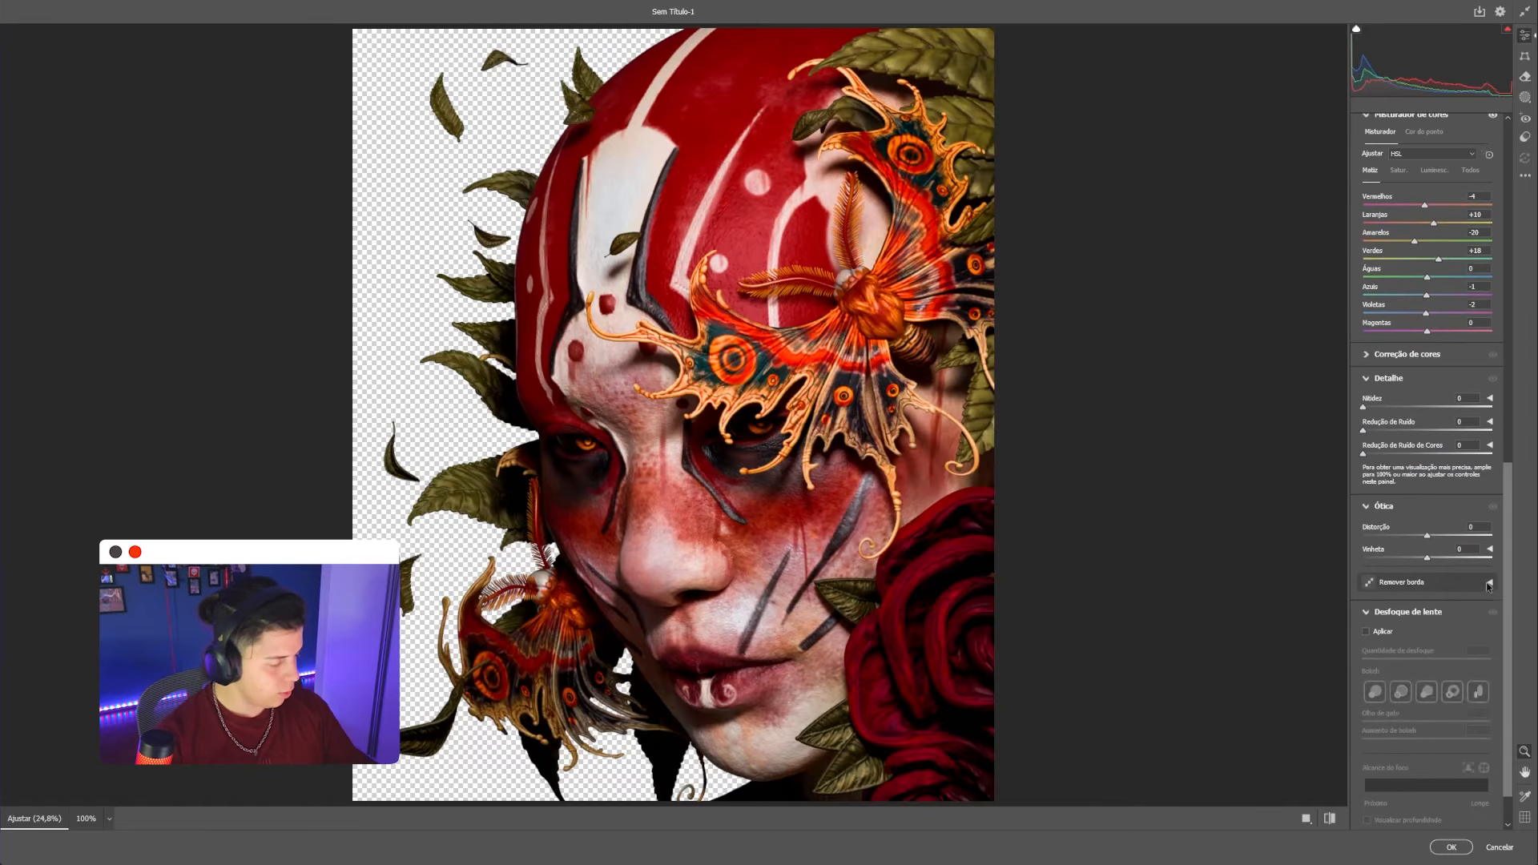
{"action": "mouse_move", "coordinate": [1364, 411]}
{"action": "left_mouse_down"}
{"action": "mouse_move", "coordinate": [1426, 409]}
{"action": "mouse_move", "coordinate": [1400, 409]}
{"action": "left_mouse_up"}
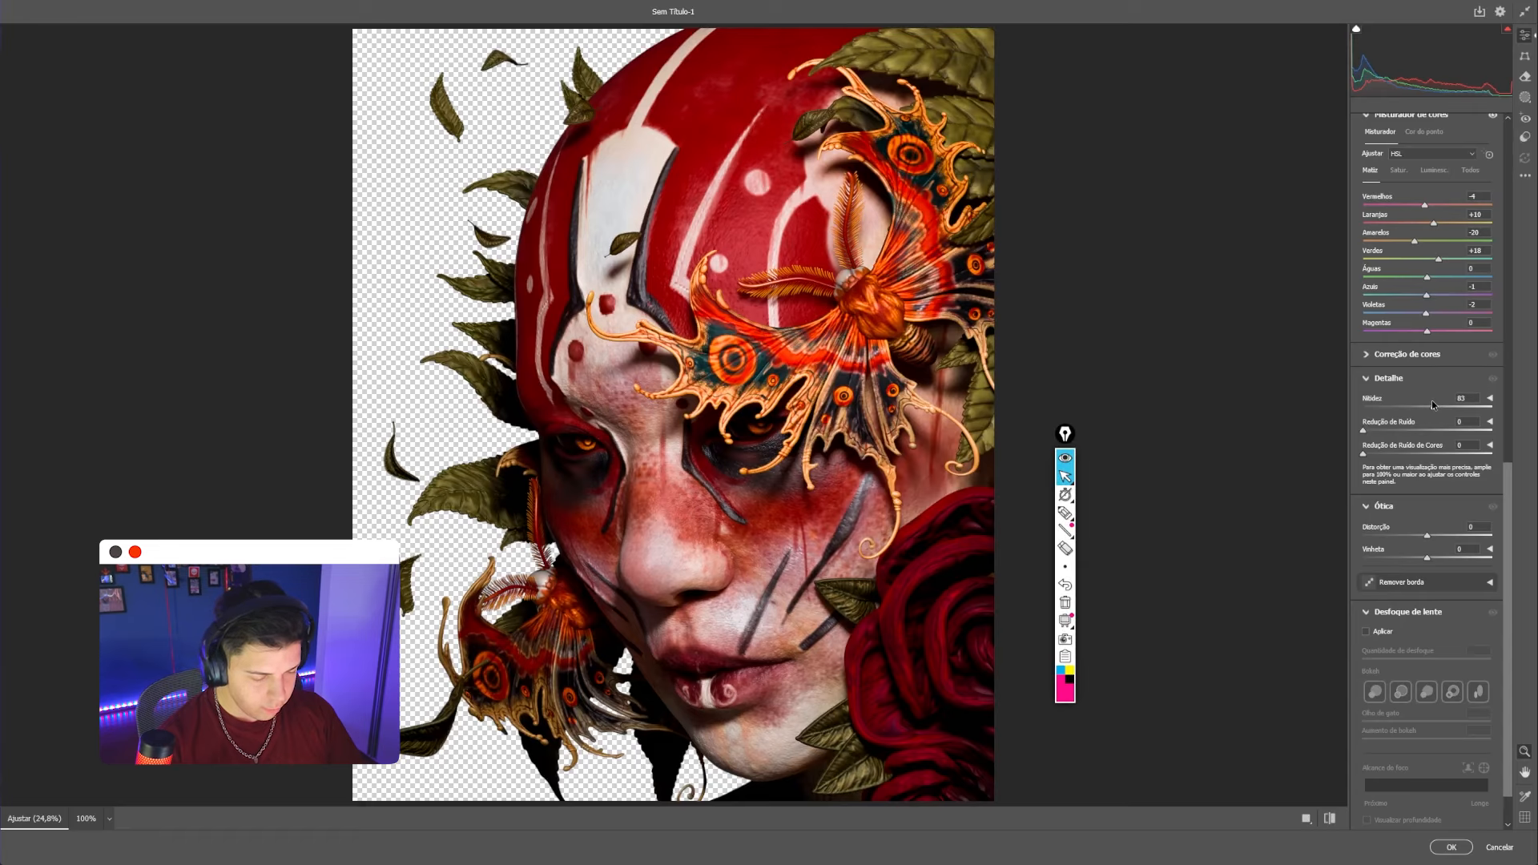
{"action": "left_click_drag", "start_coordinate": [1419, 408], "coordinate": [1450, 413]}
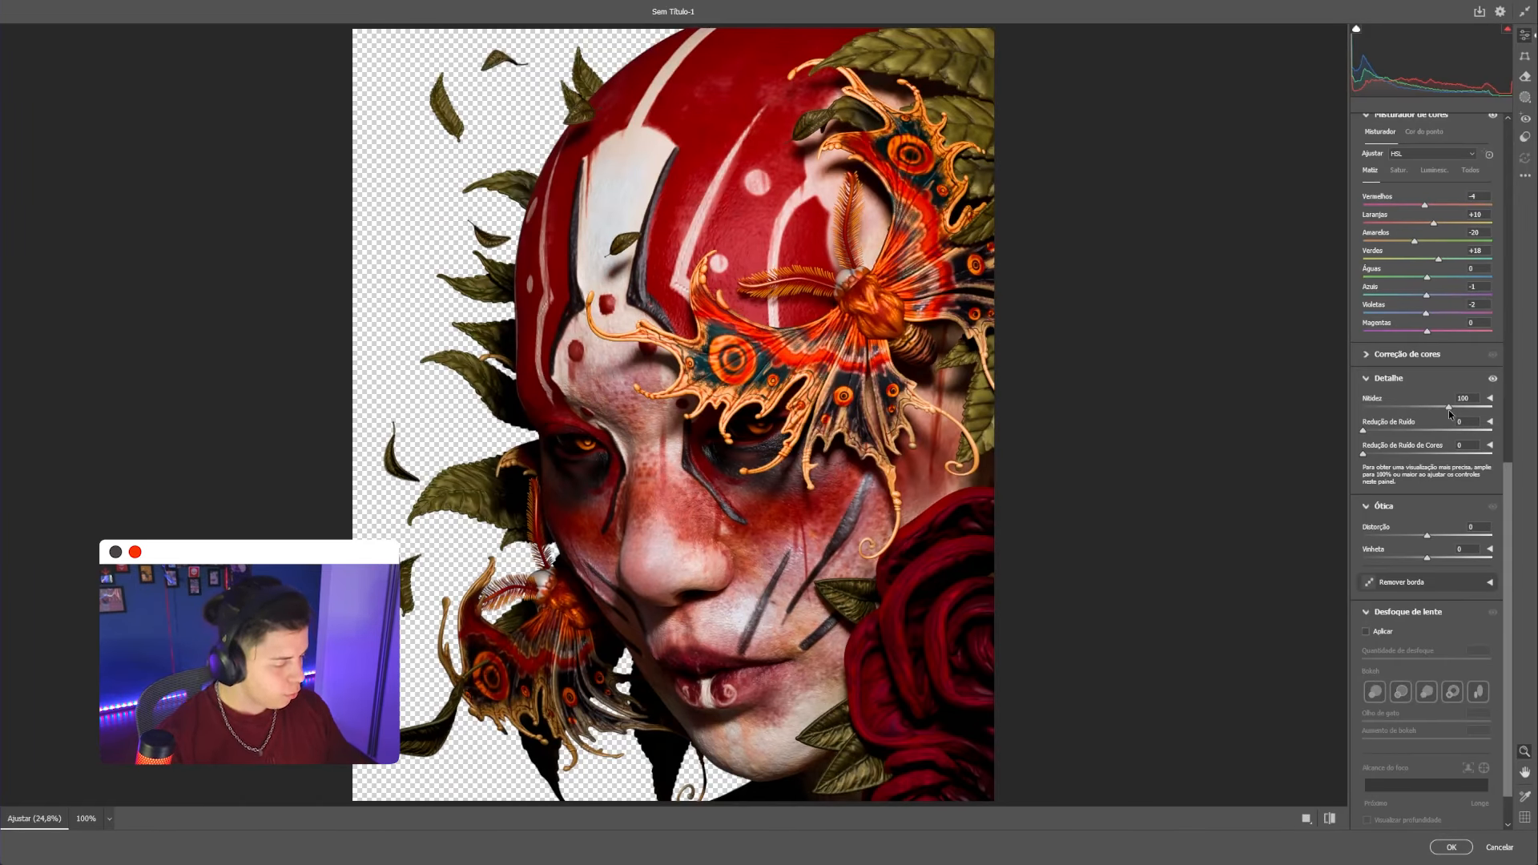
Compare the portrait before and after the Camera Raw edits, and apply the filter to the duplicated layer
{"action": "left_click", "coordinate": [1330, 817]}
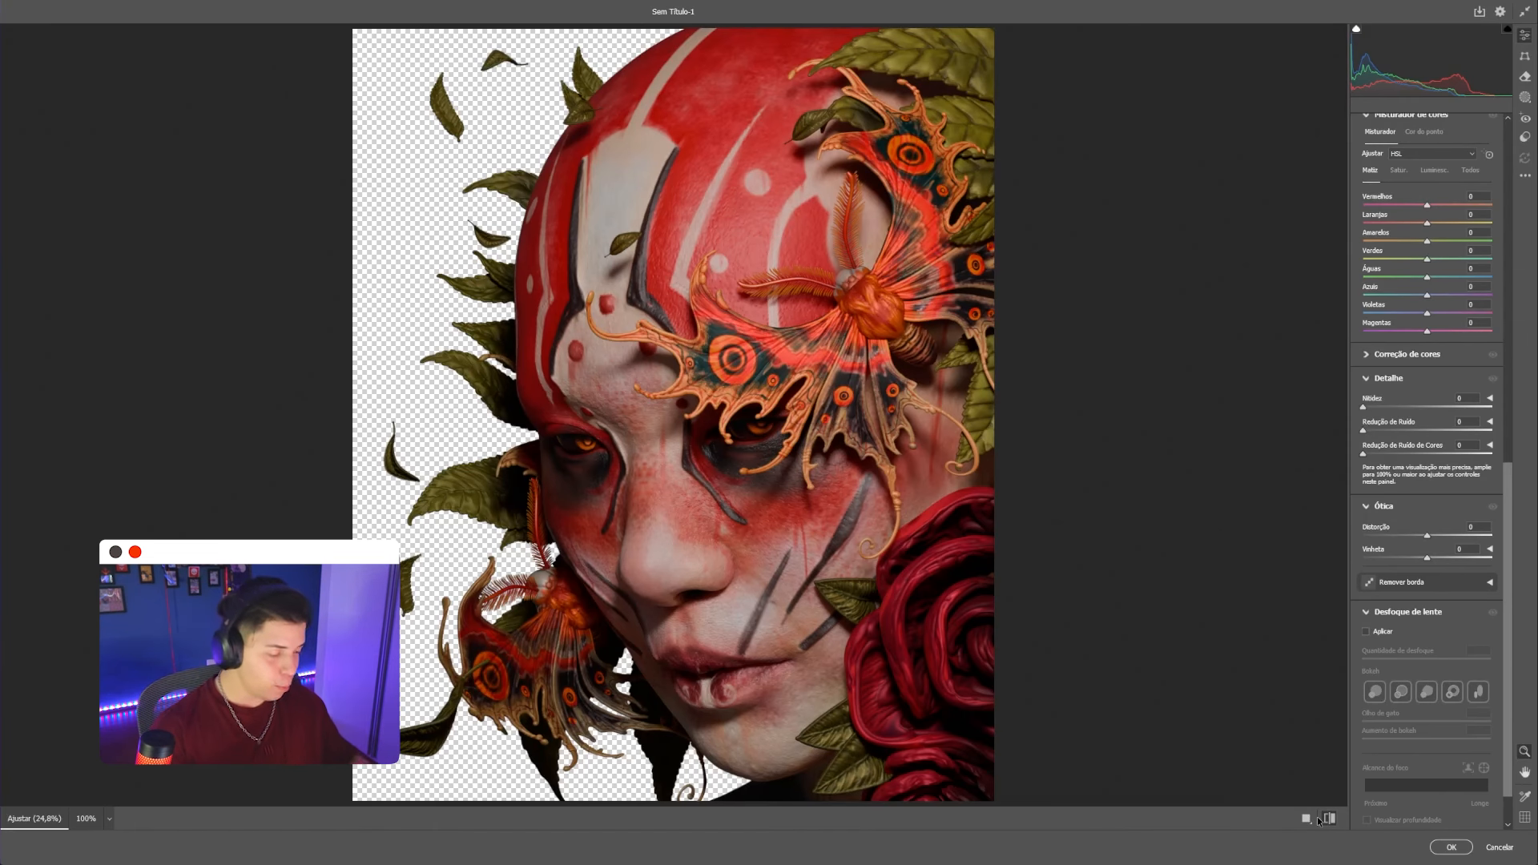
{"action": "left_click", "coordinate": [1330, 818]}
{"action": "left_click", "coordinate": [1330, 817]}
{"action": "left_click", "coordinate": [1330, 818]}
{"action": "left_click", "coordinate": [1330, 818]}
{"action": "left_click", "coordinate": [1330, 818]}
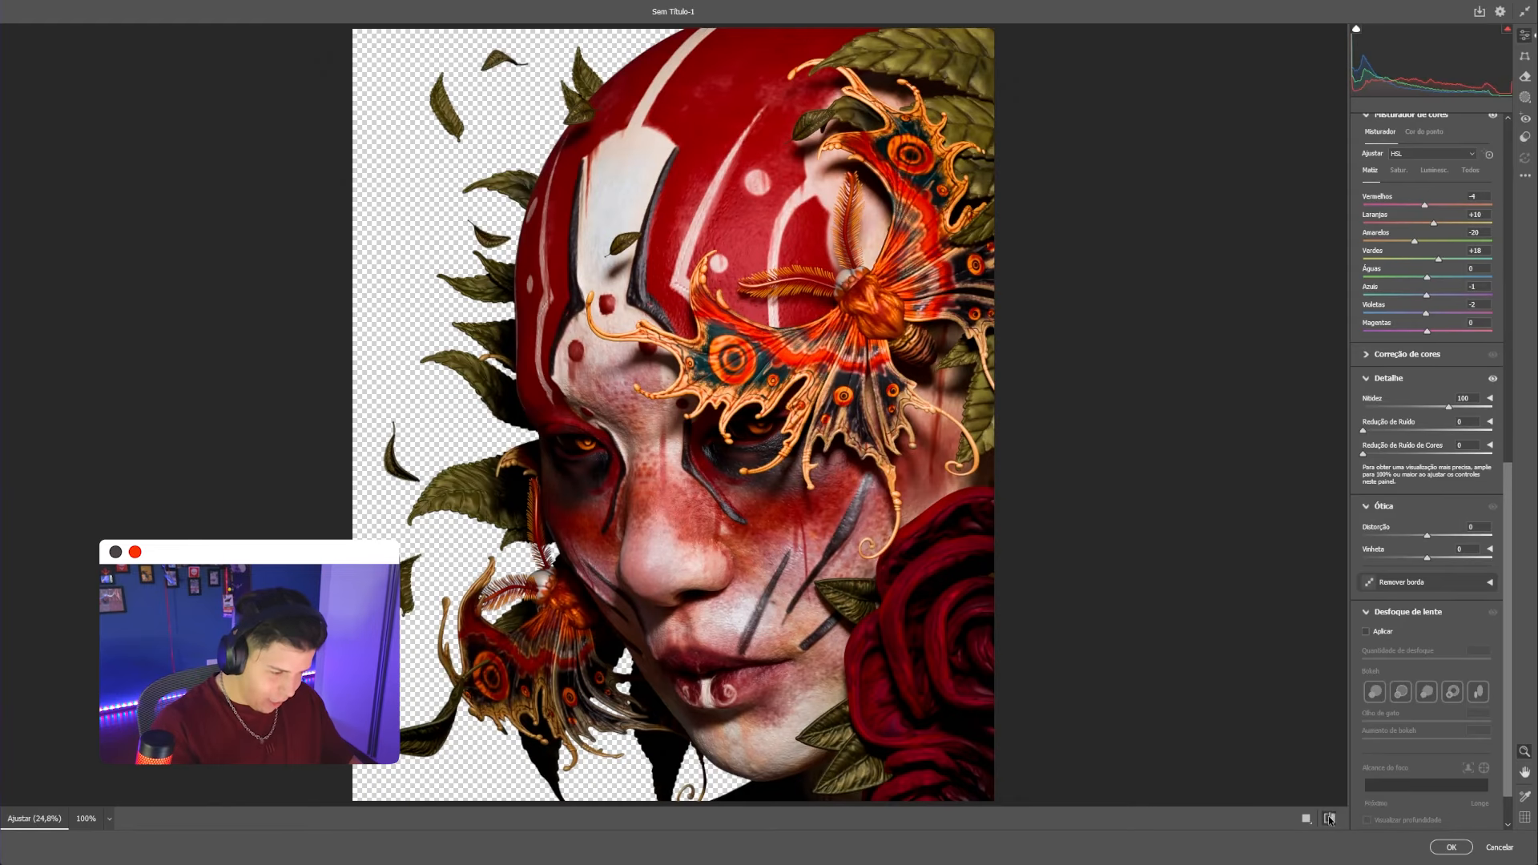
{"action": "left_click", "coordinate": [1330, 818]}
{"action": "left_click", "coordinate": [1330, 819]}
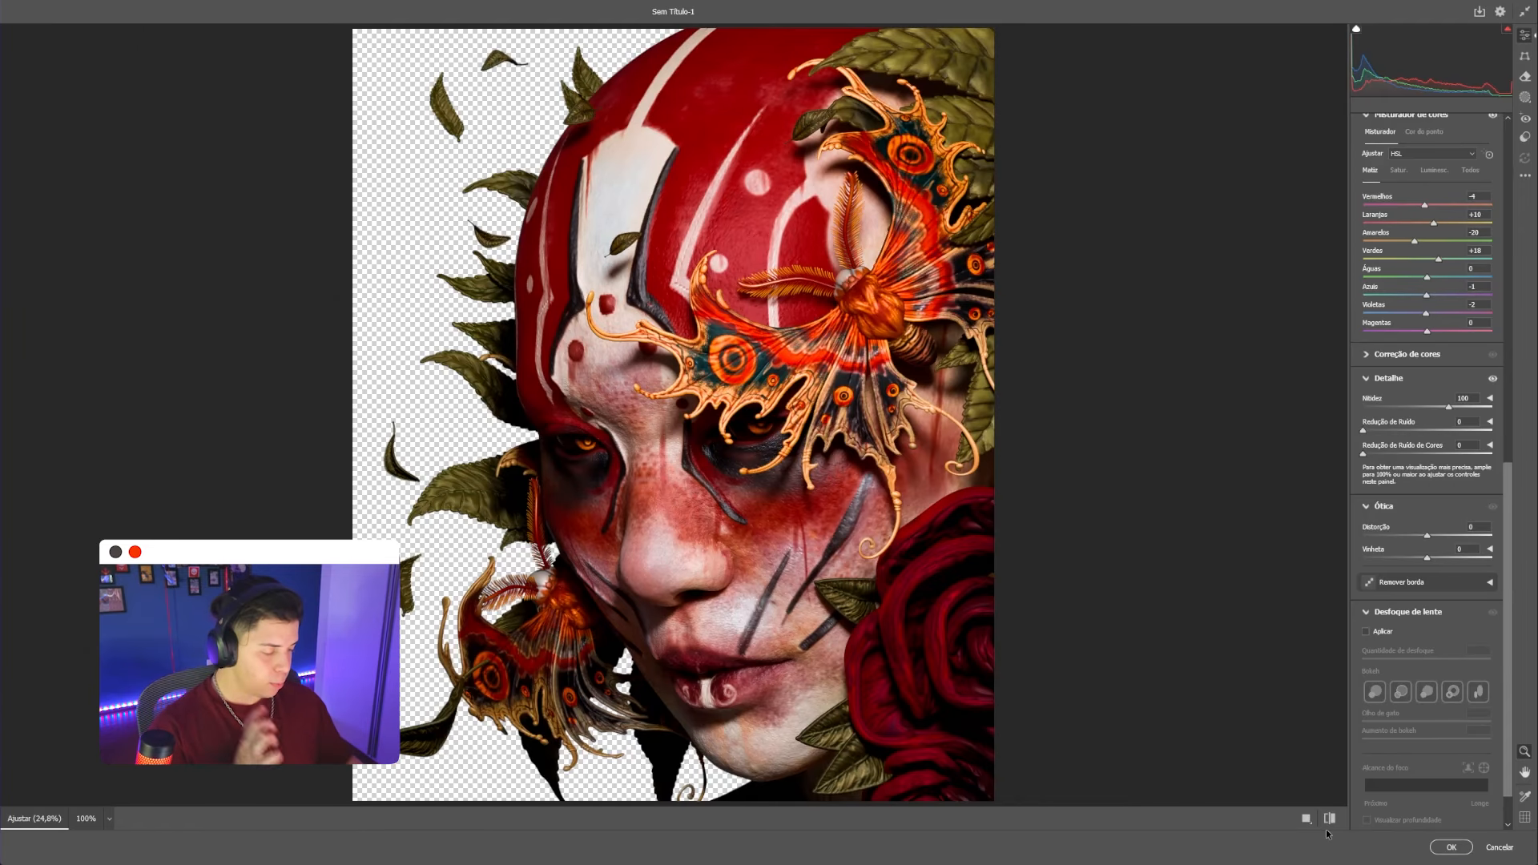
{"action": "left_click", "coordinate": [1452, 848]}
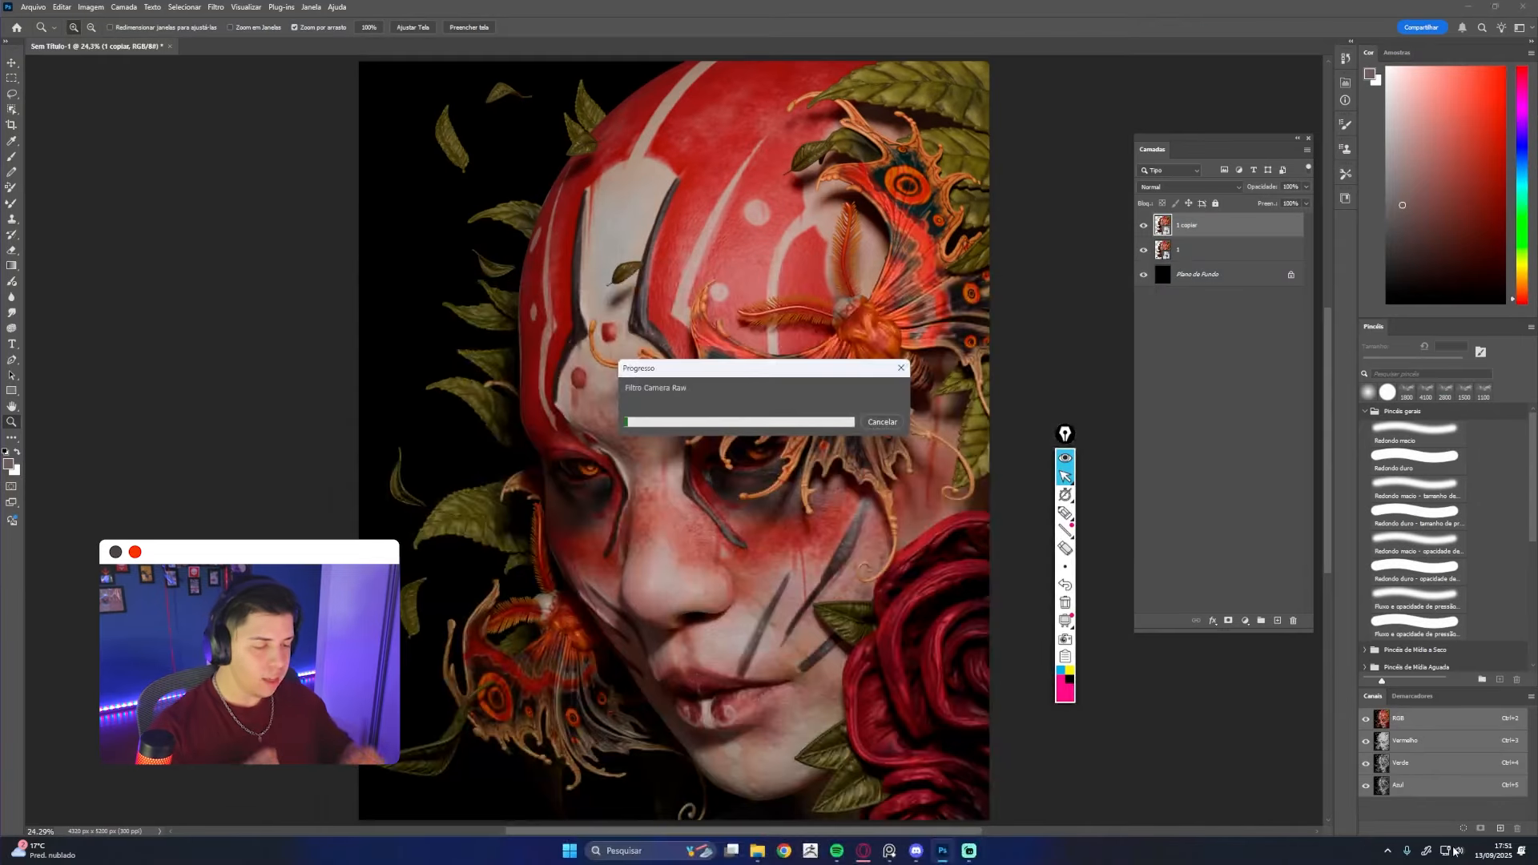
Compare the portrait with the filtered 1 copiar layer hidden and shown
{"action": "left_click", "coordinate": [1144, 228]}
{"action": "left_click", "coordinate": [1144, 228]}
{"action": "left_click", "coordinate": [1144, 228]}
{"action": "left_click", "coordinate": [1144, 228]}
{"action": "left_click", "coordinate": [1144, 228]}
{"action": "left_click", "coordinate": [1144, 227]}
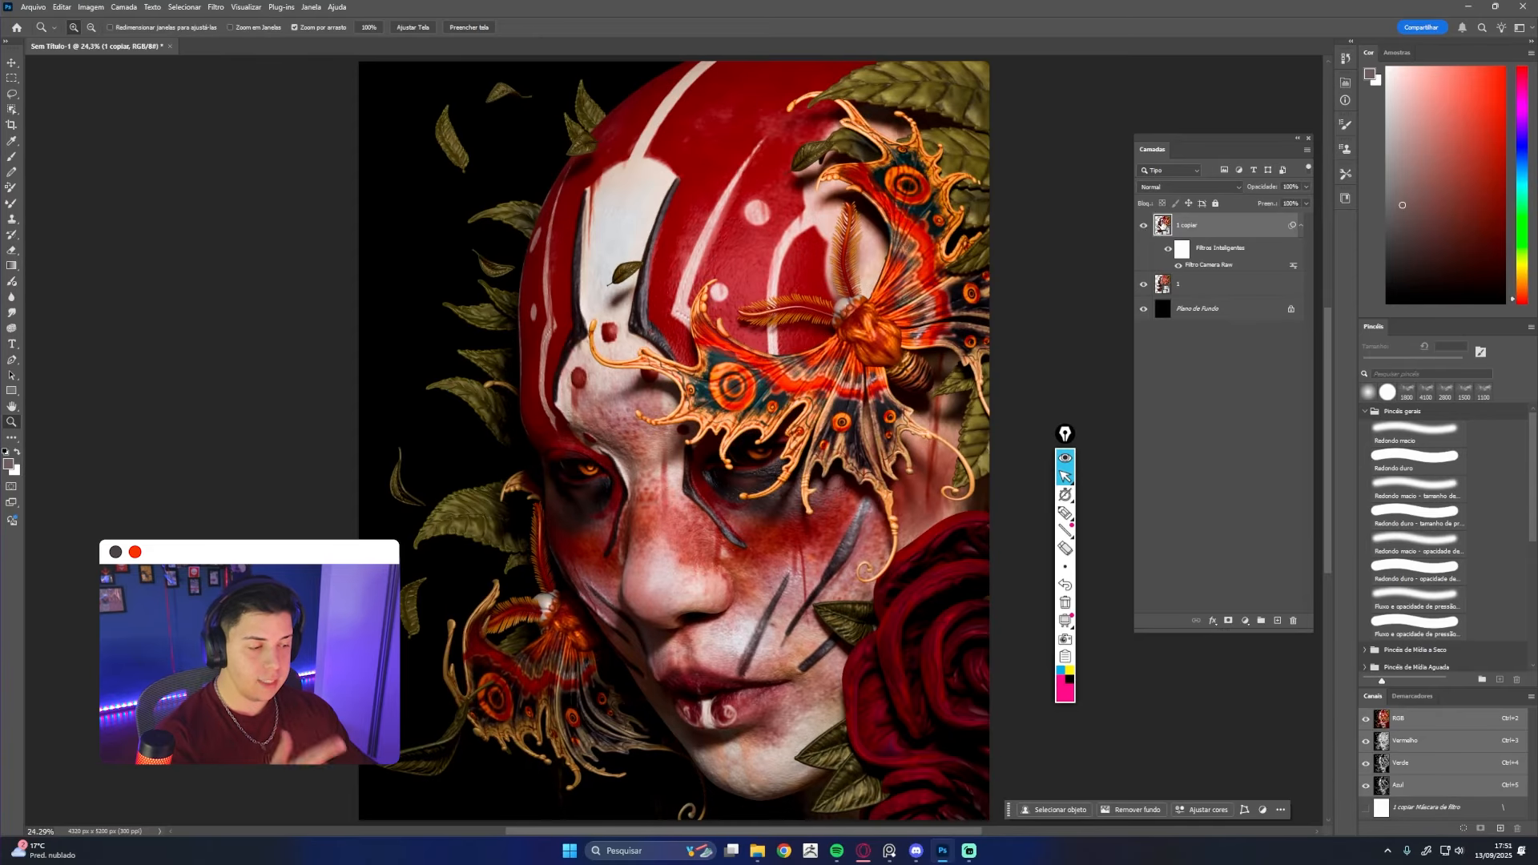
Lower the opacity of the filtered 1 copiar layer to 59%, checking the effect against the unfiltered layer
{"action": "left_click_drag", "start_coordinate": [1274, 189], "coordinate": [1241, 190]}
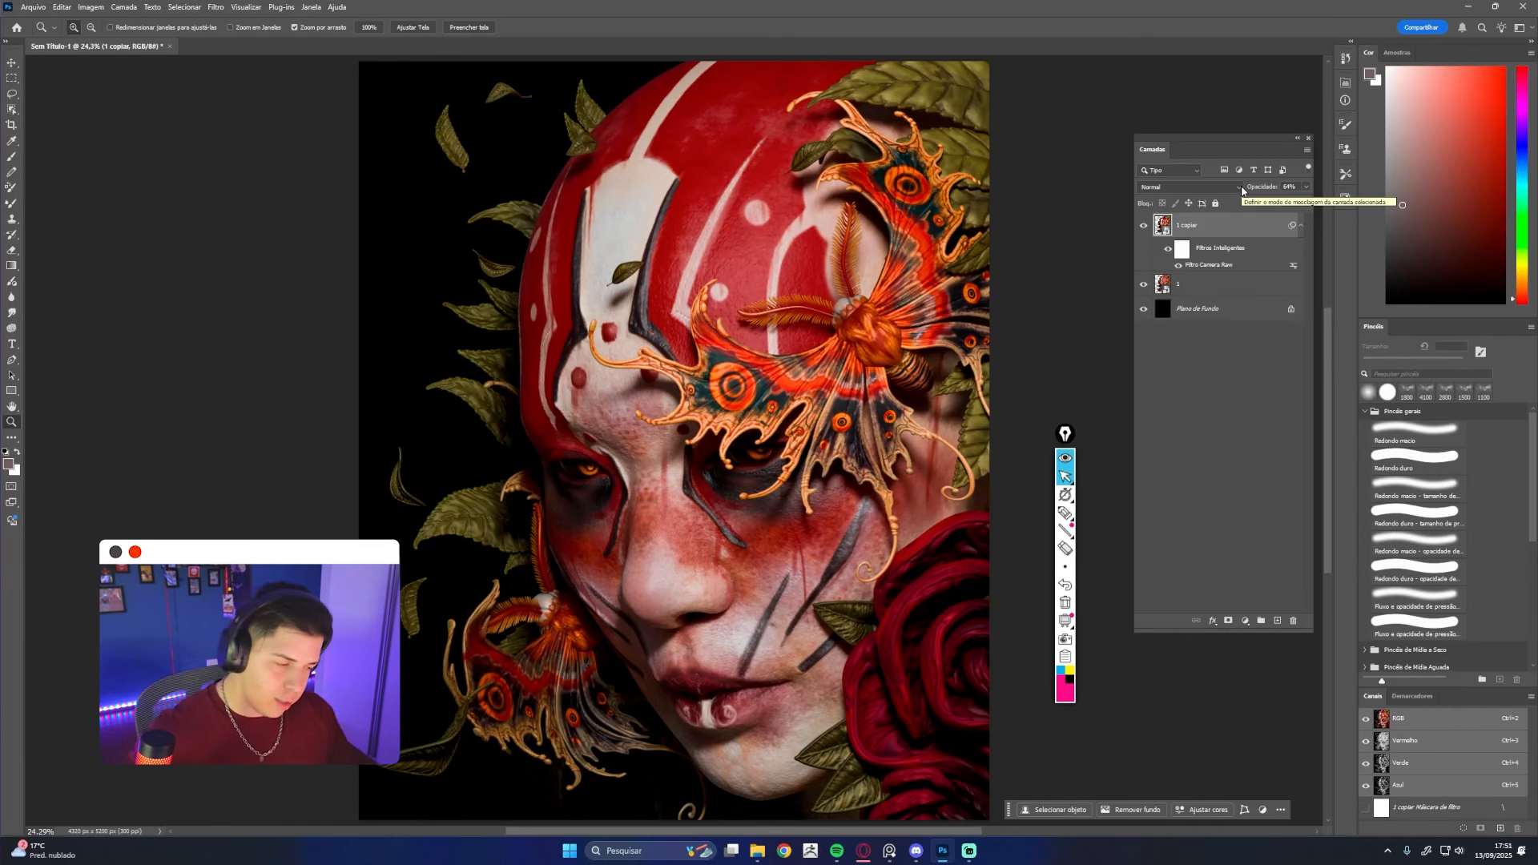
{"action": "left_click", "coordinate": [1144, 226]}
{"action": "left_click", "coordinate": [1144, 226]}
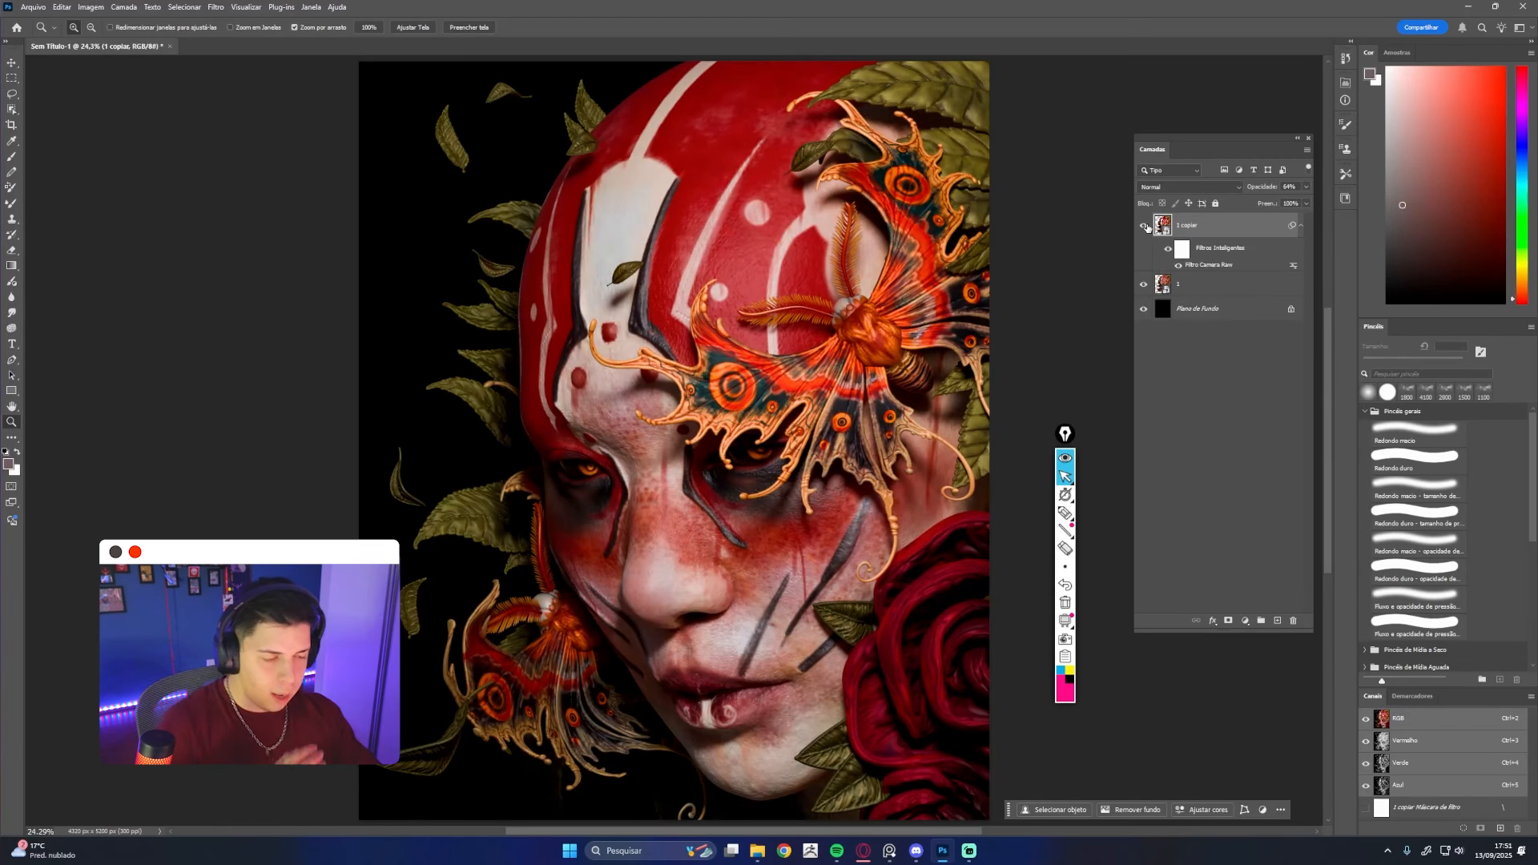
{"action": "left_click", "coordinate": [1144, 226]}
{"action": "left_click", "coordinate": [1144, 226]}
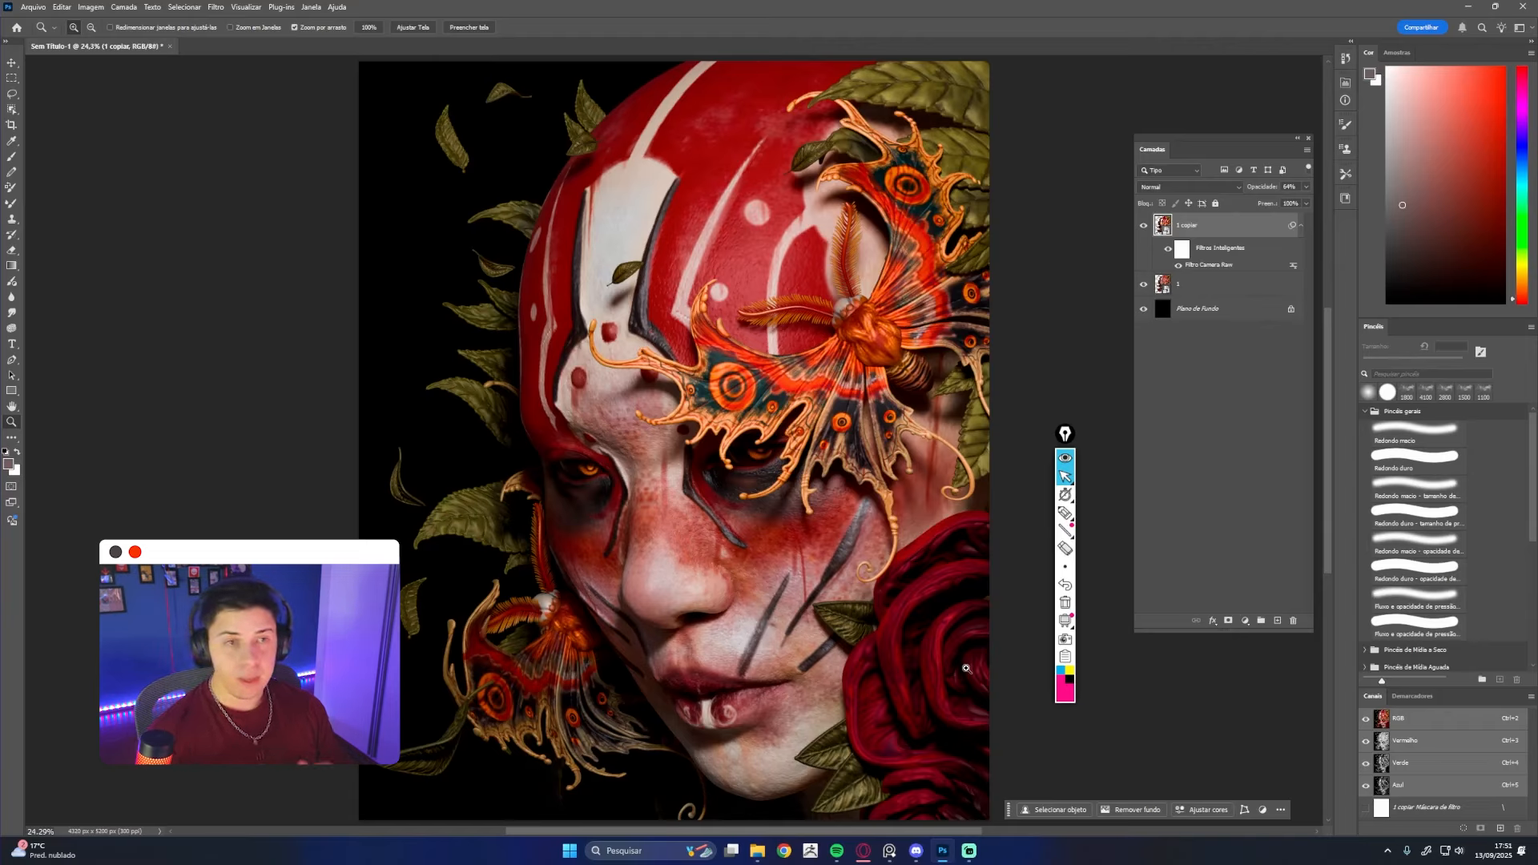
{"action": "left_click", "coordinate": [1143, 225]}
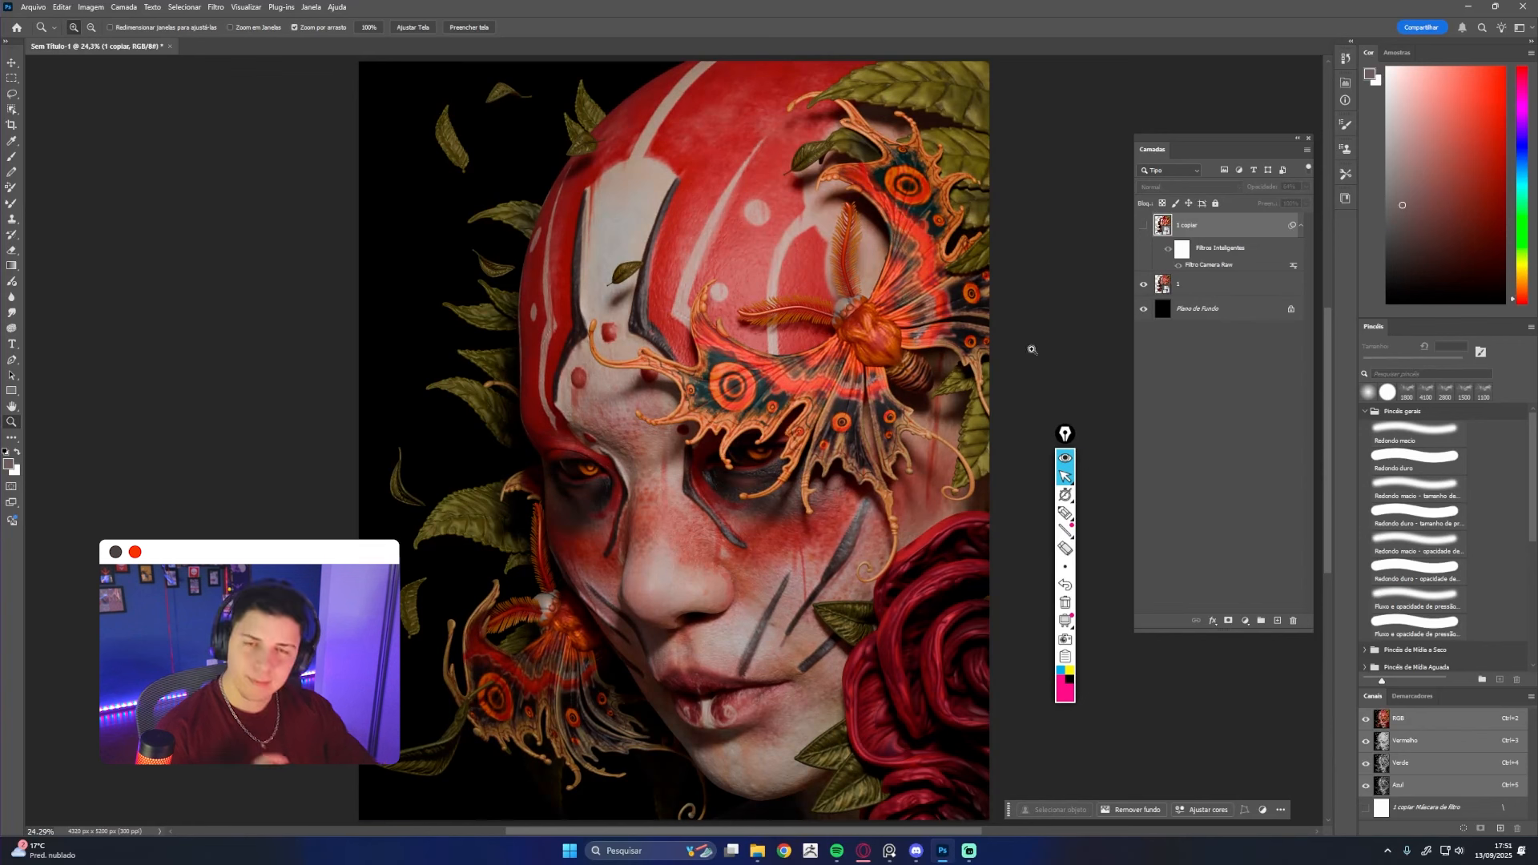
{"action": "left_click", "coordinate": [1144, 227]}
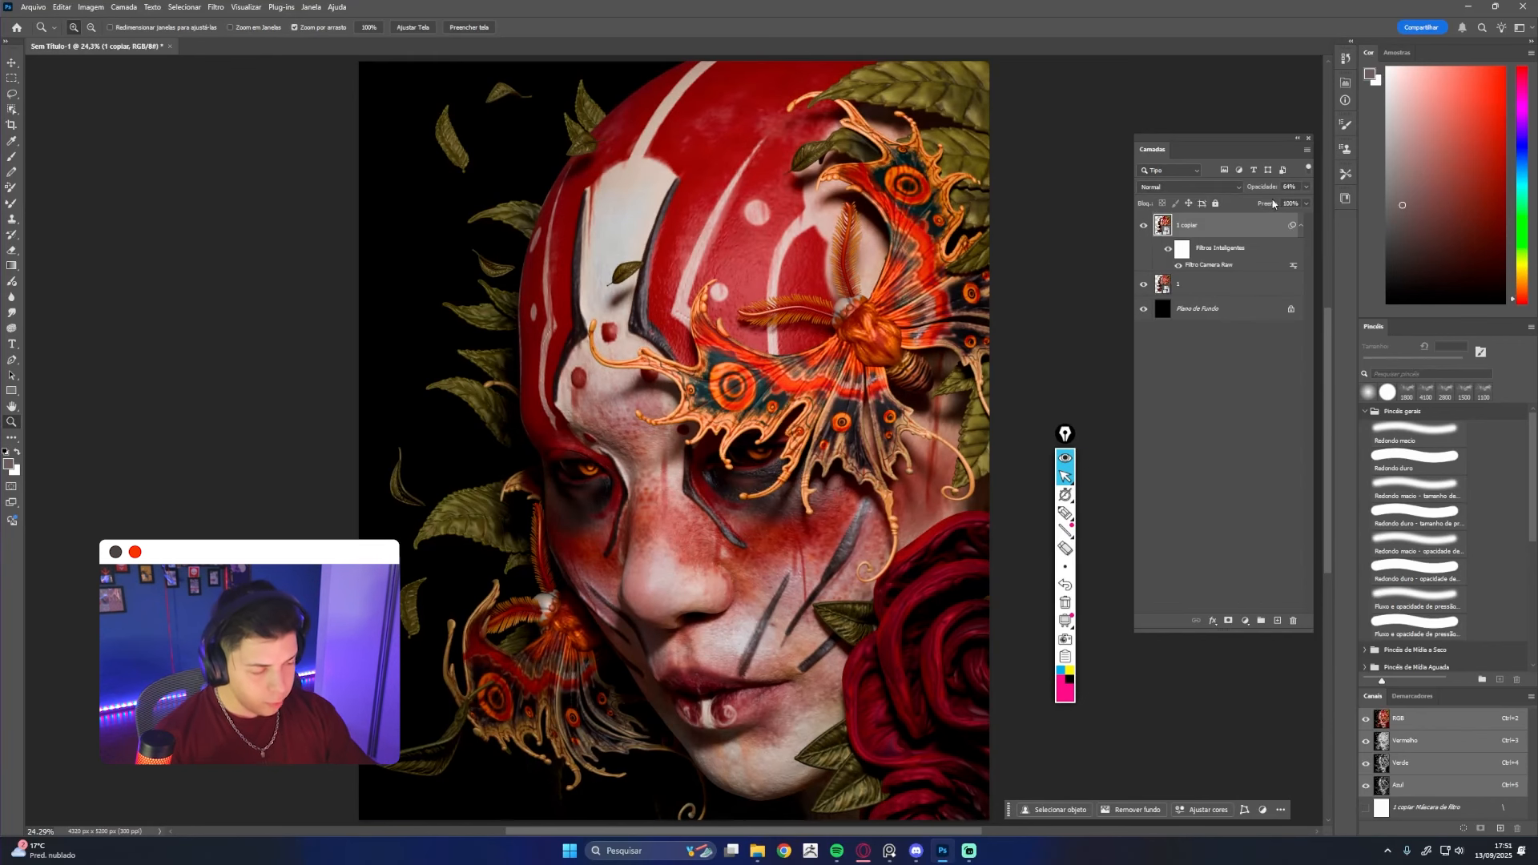
{"action": "left_click_drag", "start_coordinate": [1265, 190], "coordinate": [1242, 197]}
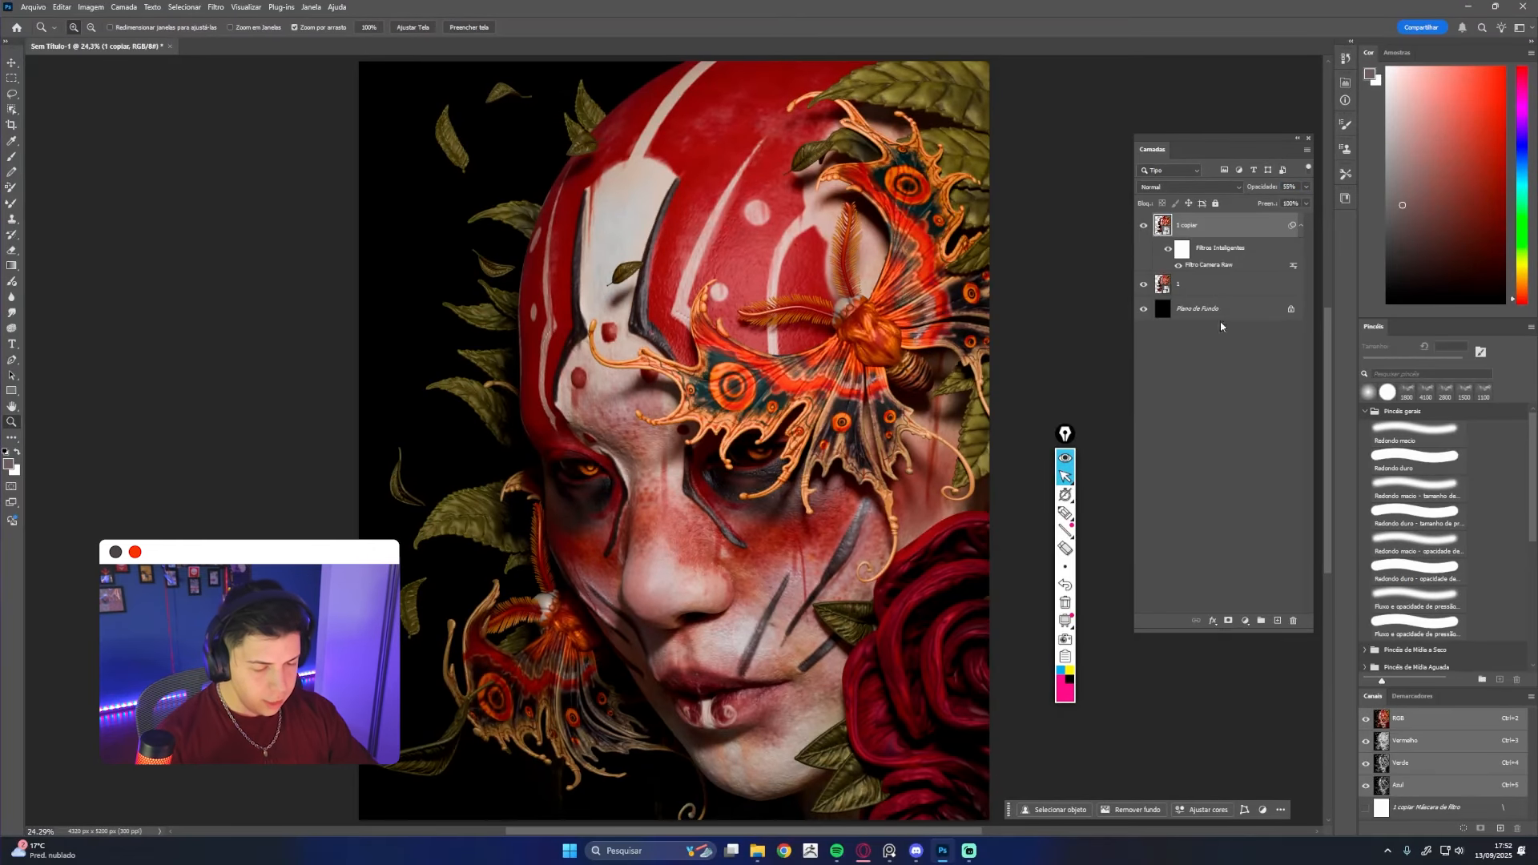
Add a layer mask to 1 copiar and paint black over the roses with a 1000 px soft brush
{"action": "left_click", "coordinate": [1228, 620]}
{"action": "left_click_drag", "start_coordinate": [923, 411], "coordinate": [869, 364]}
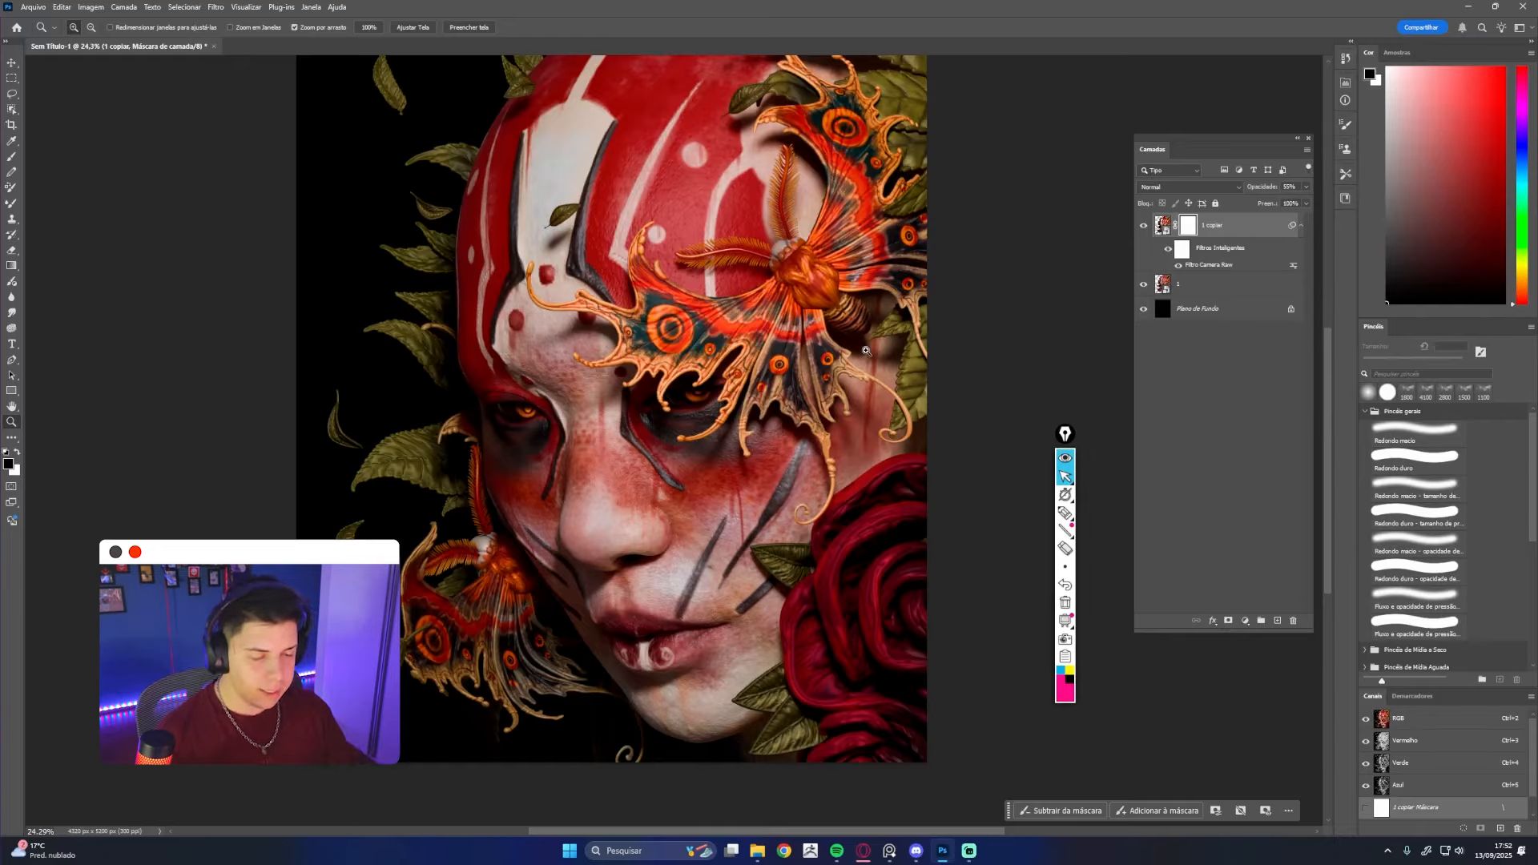
{"action": "key", "text": "b"}
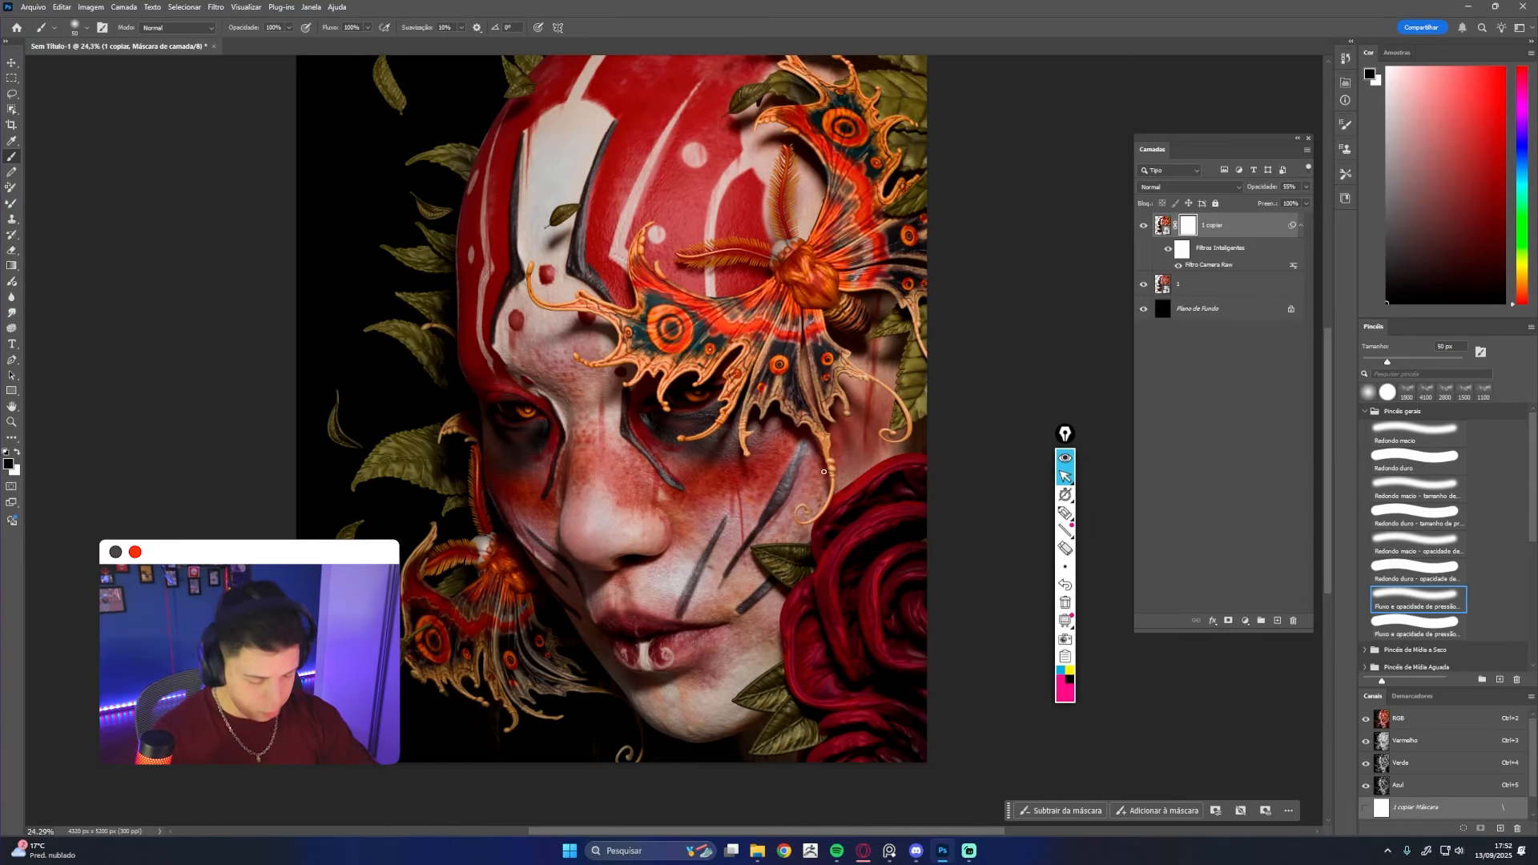
{"action": "key", "text": "bracketright"}
{"action": "key", "text": "bracketright"}
{"action": "key", "text": "bracketright"}
{"action": "key", "text": "bracketright"}
{"action": "key", "text": "bracketright"}
{"action": "key", "text": "bracketright"}
{"action": "key", "text": "bracketright"}
{"action": "key", "text": "bracketright"}
{"action": "key", "text": "bracketright"}
{"action": "key", "text": "bracketright"}
{"action": "key", "text": "bracketright"}
{"action": "key", "text": "bracketright"}
{"action": "key", "text": "bracketright"}
{"action": "key", "text": "bracketright"}
{"action": "key", "text": "bracketright"}
{"action": "key", "text": "bracketright"}
{"action": "key", "text": "bracketright"}
{"action": "key", "text": "bracketright"}
{"action": "key", "text": "bracketright"}
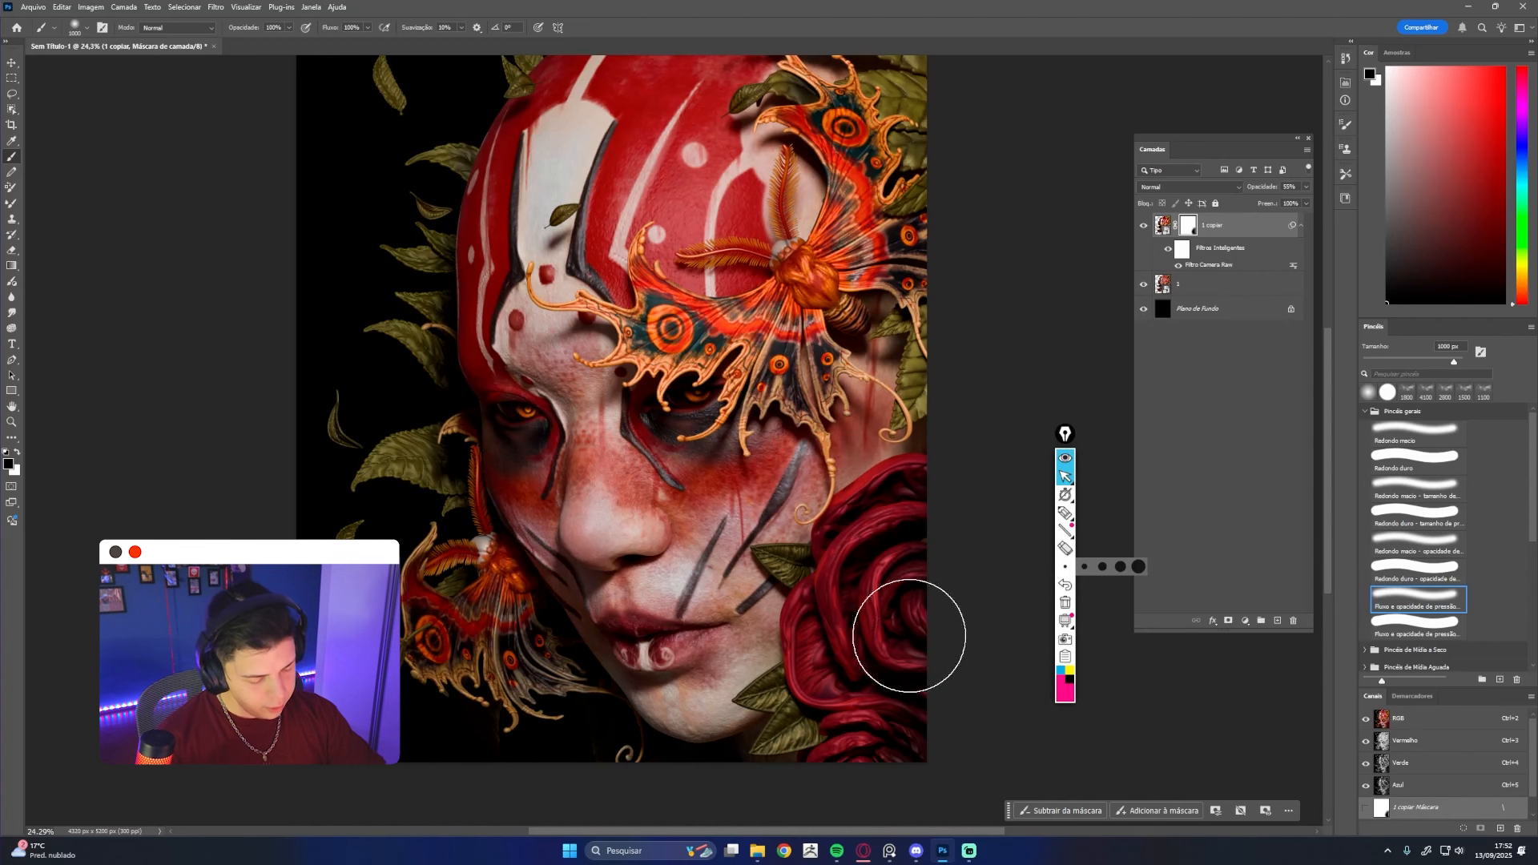
Compare the rose area with the masked layer hidden and shown, and inspect the roses up close
{"action": "left_click", "coordinate": [1143, 226]}
{"action": "left_click", "coordinate": [1143, 227]}
{"action": "left_click", "coordinate": [1143, 226]}
{"action": "left_click", "coordinate": [1144, 225]}
{"action": "left_click", "coordinate": [1144, 225]}
{"action": "left_click", "coordinate": [1144, 225]}
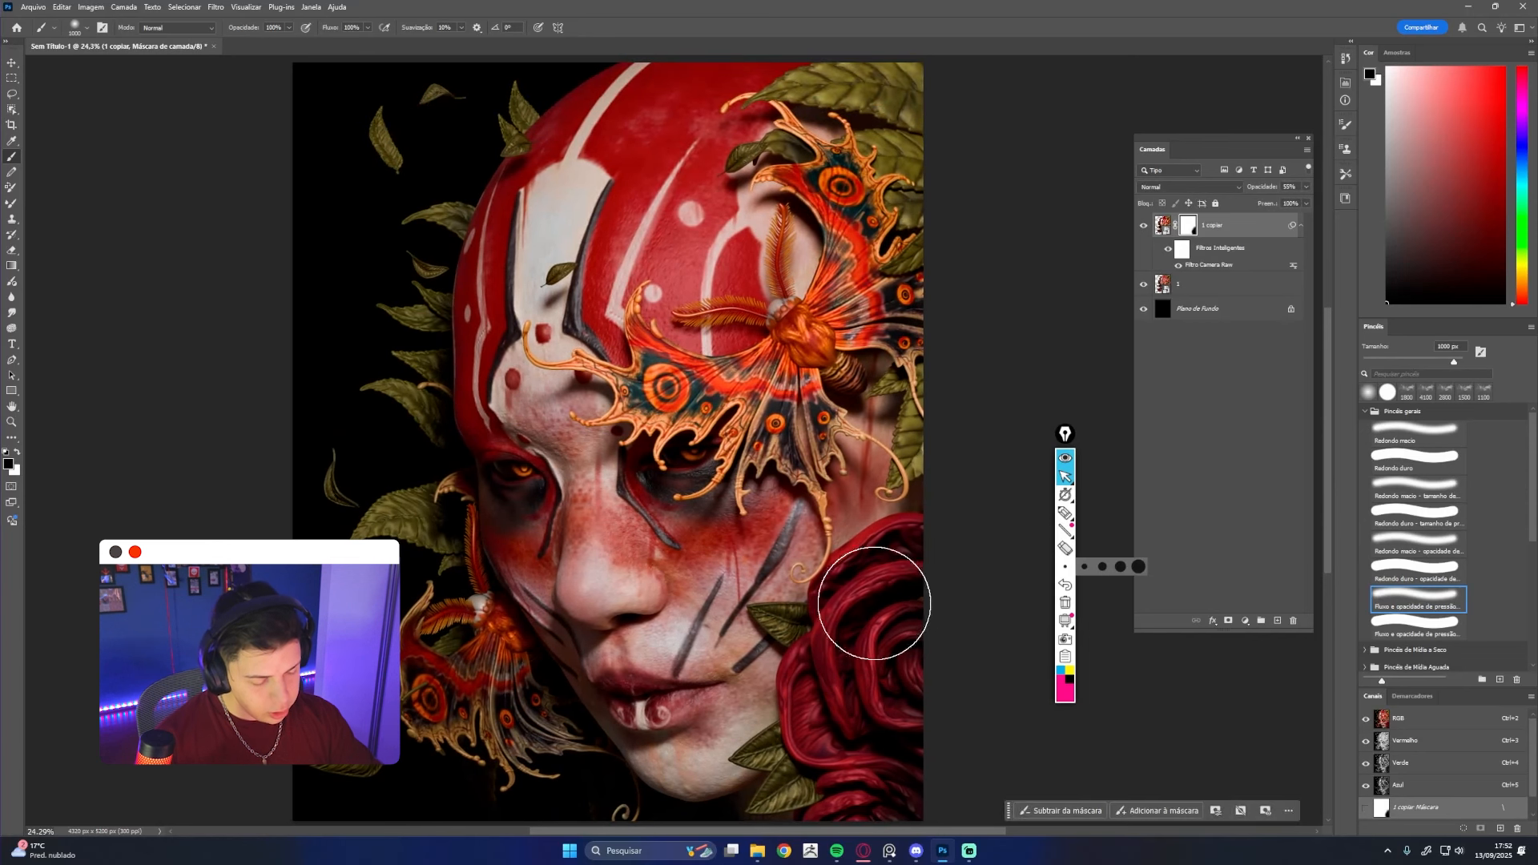
{"action": "key", "text": "ctrl+space"}
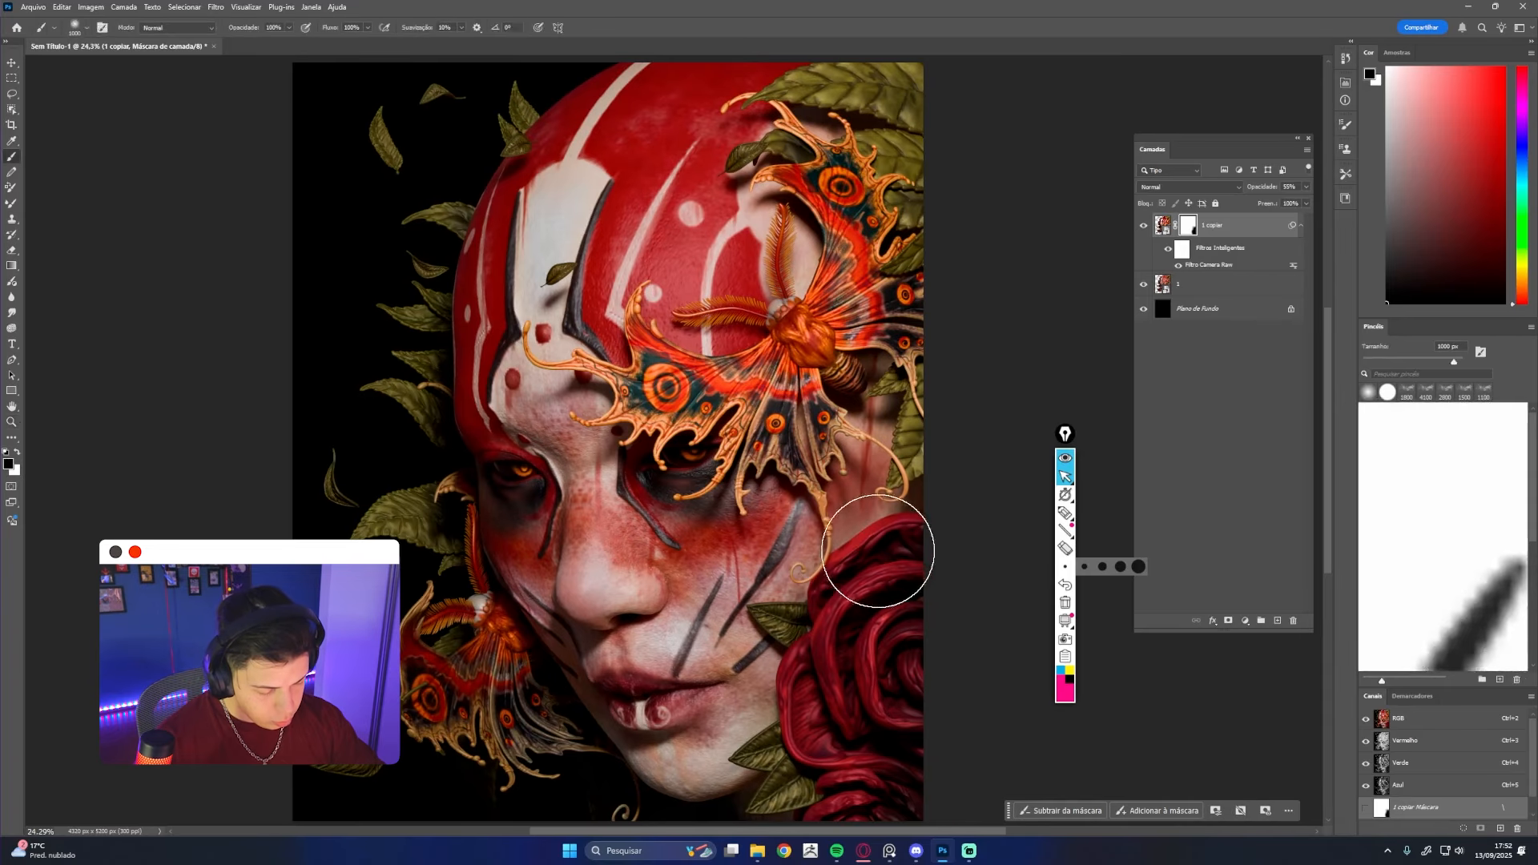
{"action": "key", "text": "ctrl+space"}
{"action": "left_click_drag", "start_coordinate": [881, 553], "coordinate": [911, 596]}
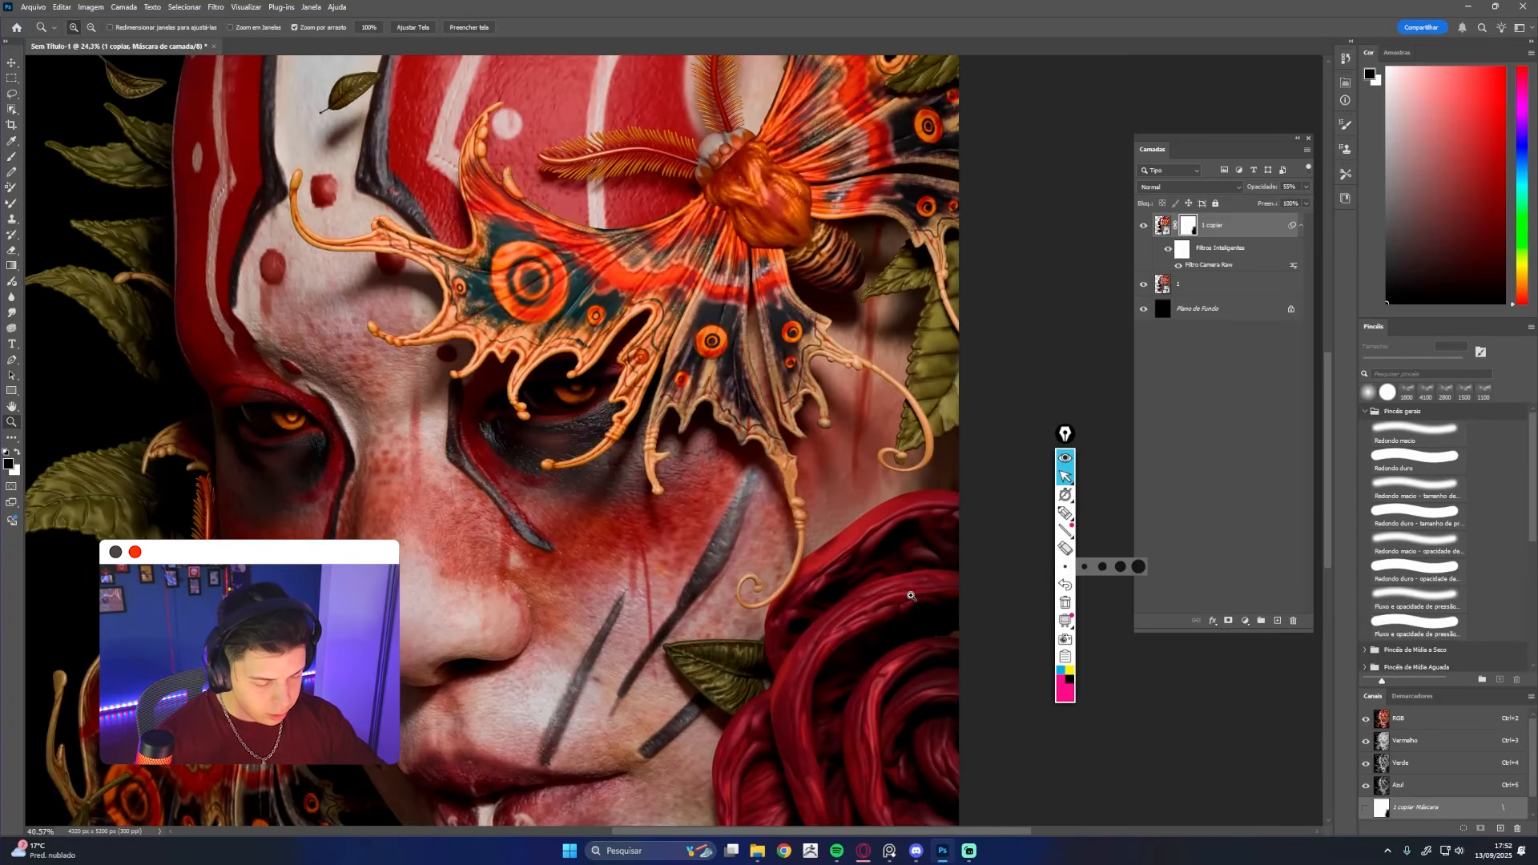
{"action": "key", "text": "ctrl+0"}
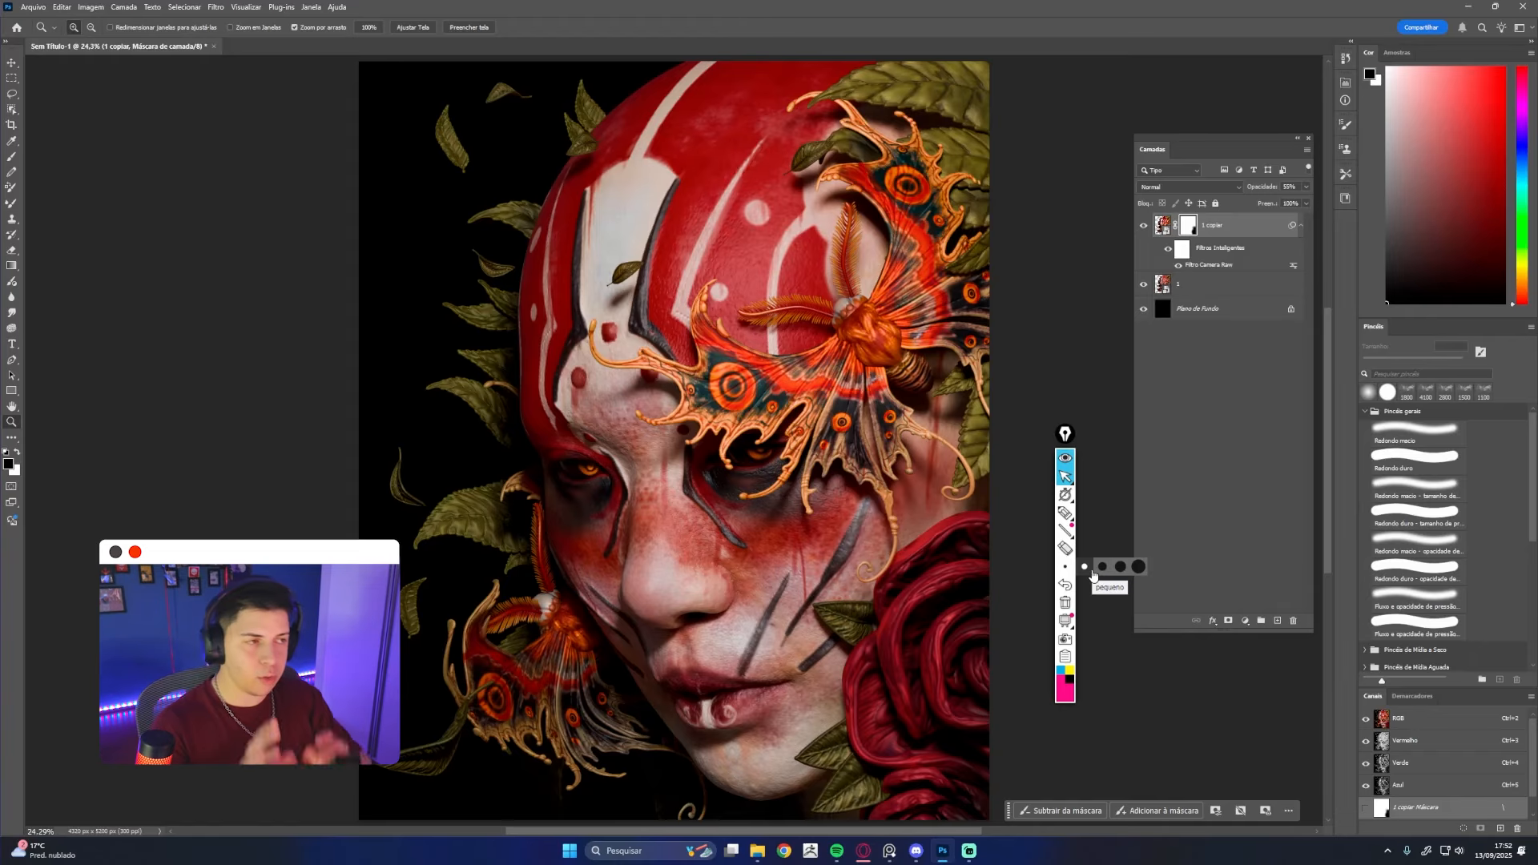
Compare the whole portrait with the masked 1 copiar layer hidden and shown
{"action": "left_click", "coordinate": [1144, 227]}
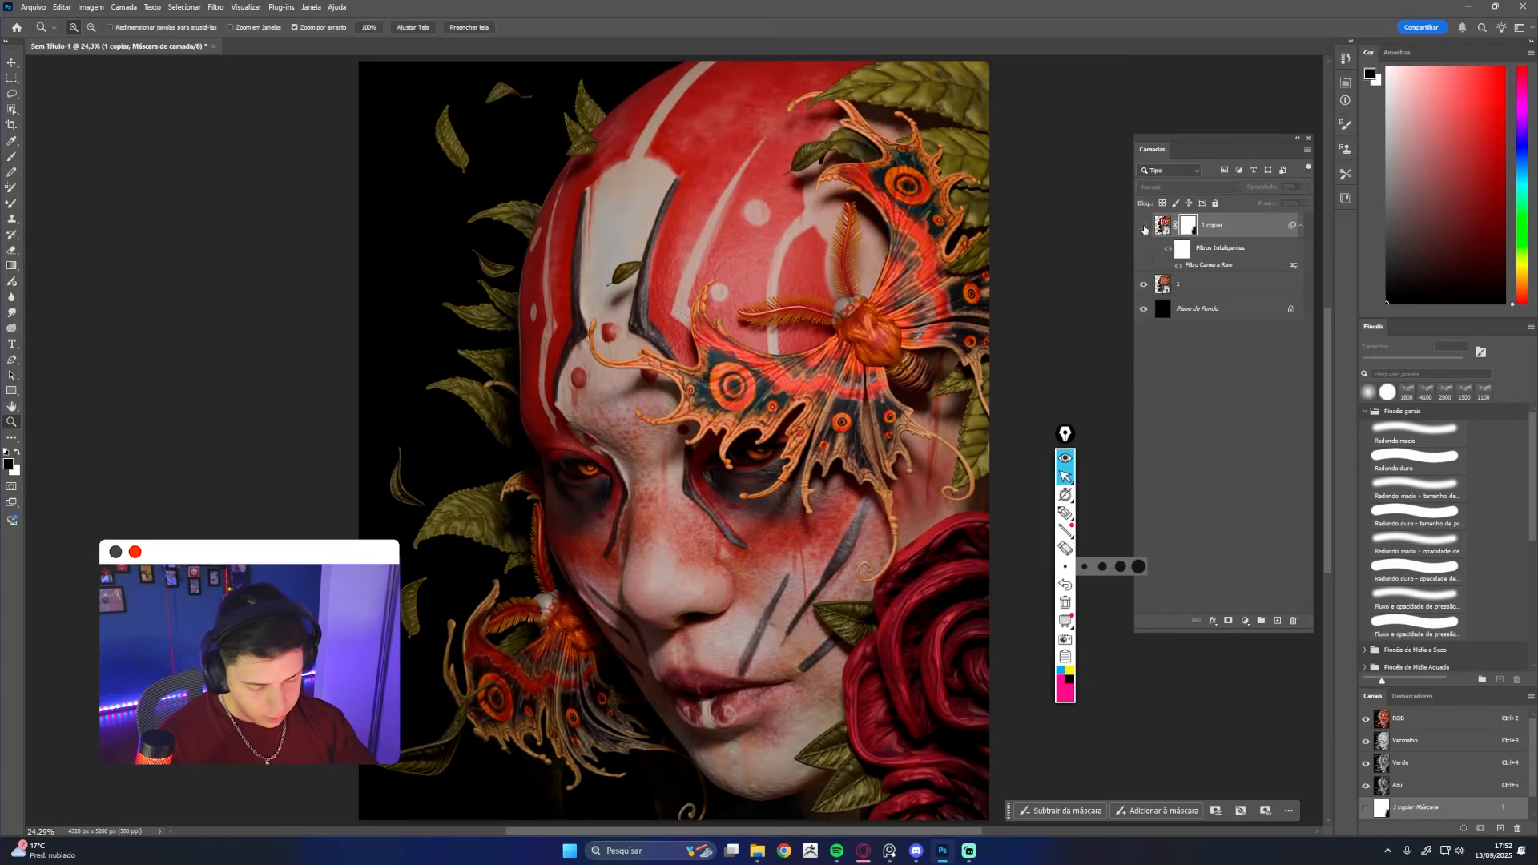
{"action": "left_click", "coordinate": [1144, 227]}
{"action": "left_click", "coordinate": [1144, 227]}
{"action": "left_click", "coordinate": [1144, 227]}
{"action": "left_click", "coordinate": [1144, 227]}
{"action": "left_click", "coordinate": [1144, 227]}
{"action": "left_click", "coordinate": [1144, 227]}
{"action": "left_click", "coordinate": [1144, 227]}
Paint black on the layer mask over the large moth with a 400 px brush, and reduce the brush to 175 px
{"action": "key", "text": "b"}
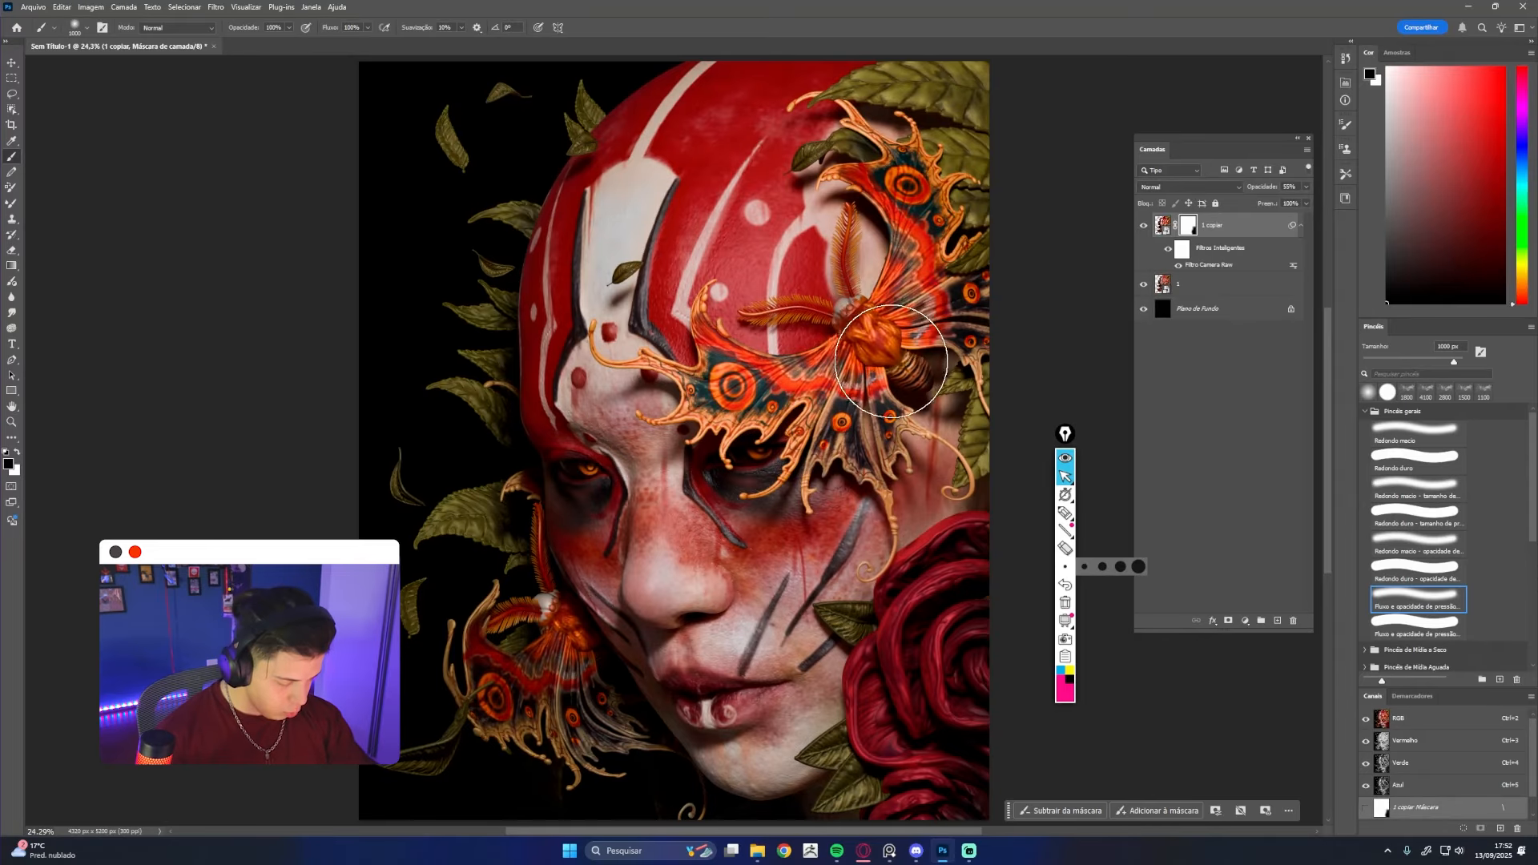
{"action": "key", "text": "bracketleft"}
{"action": "key", "text": "bracketleft"}
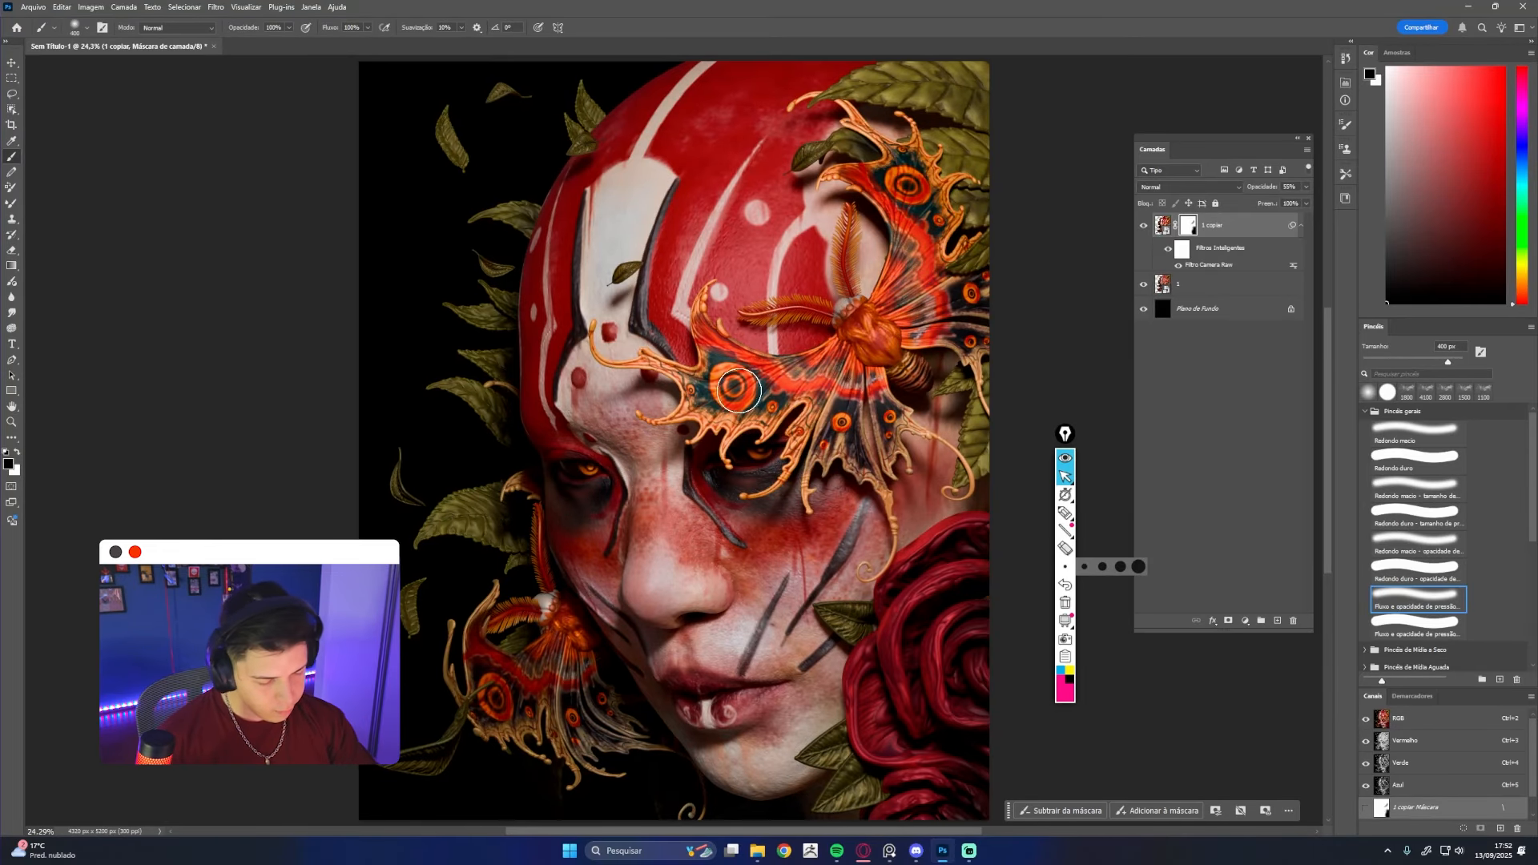
{"action": "key", "text": "bracketleft"}
{"action": "key", "text": "bracketleft"}
{"action": "key", "text": "bracketleft"}
{"action": "key", "text": "bracketleft"}
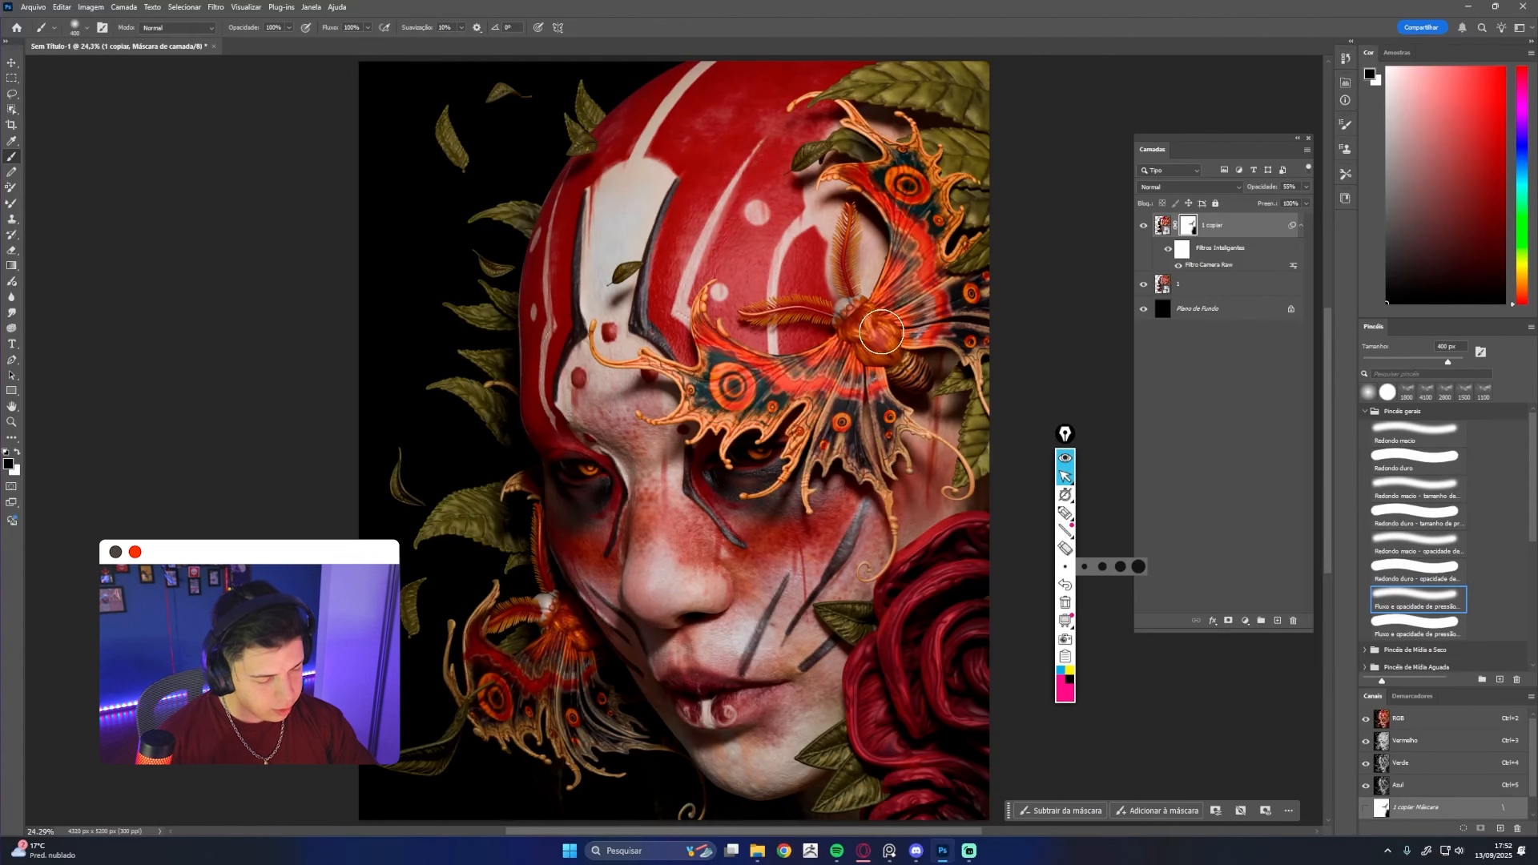
Examine how the masked large moth looks with the 1 copiar layer hidden and shown
{"action": "left_click", "coordinate": [1144, 228]}
{"action": "left_click", "coordinate": [1144, 228]}
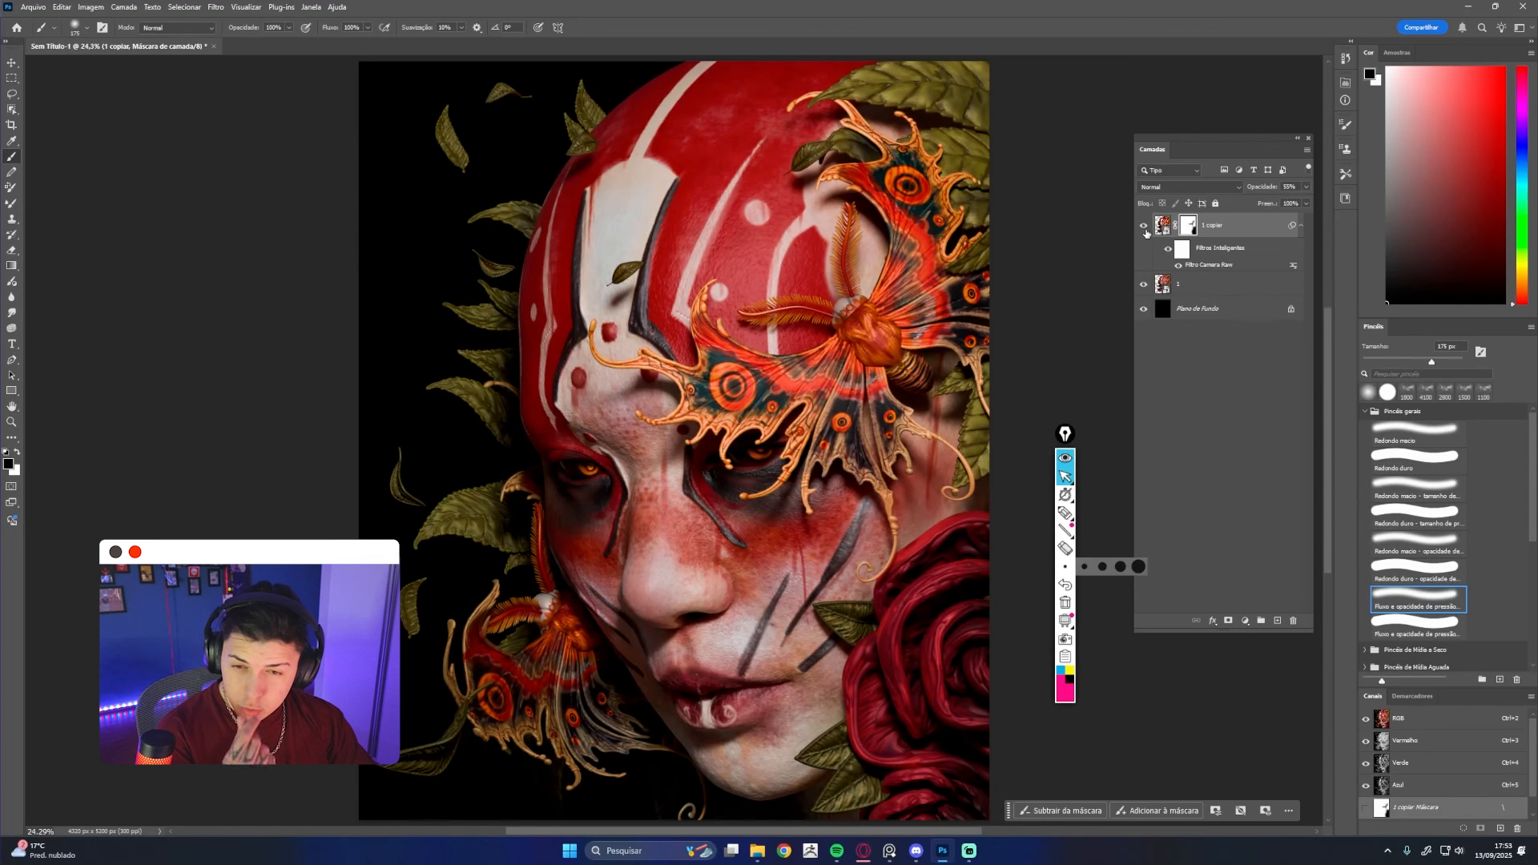
{"action": "left_click", "coordinate": [1144, 228]}
{"action": "left_click", "coordinate": [1144, 227]}
{"action": "left_click", "coordinate": [1145, 228]}
{"action": "left_click", "coordinate": [1146, 229]}
{"action": "left_click", "coordinate": [1144, 228]}
{"action": "left_click", "coordinate": [1144, 228]}
{"action": "left_click", "coordinate": [1144, 229]}
{"action": "left_click", "coordinate": [1145, 230]}
{"action": "left_click", "coordinate": [1145, 229]}
{"action": "left_click", "coordinate": [1145, 230]}
{"action": "left_click", "coordinate": [1145, 230]}
{"action": "left_click", "coordinate": [1145, 229]}
{"action": "left_click", "coordinate": [1145, 229]}
{"action": "left_click", "coordinate": [1145, 229]}
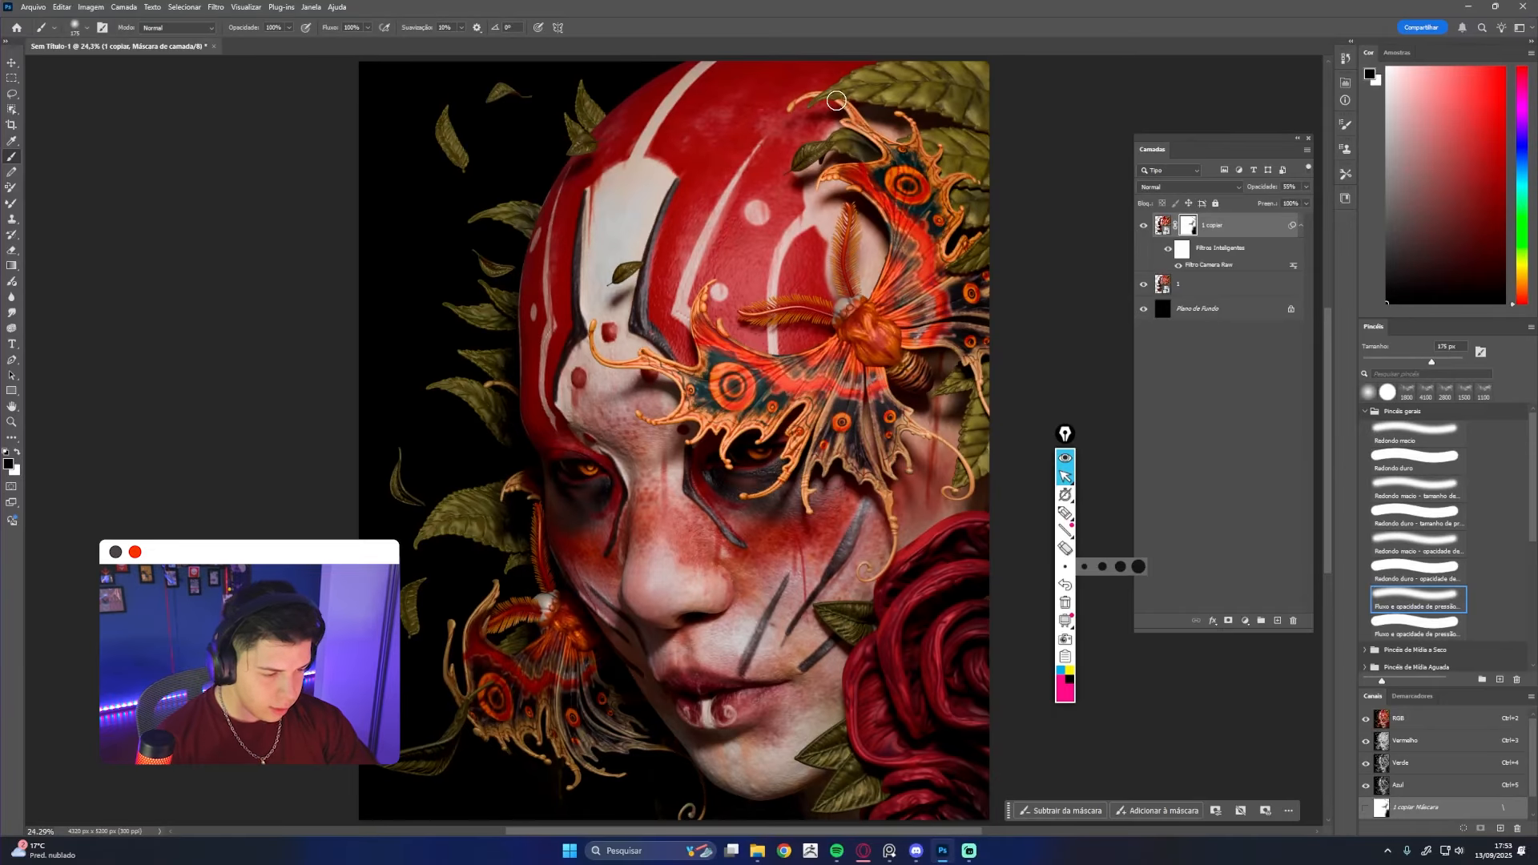
Check the mask around the leaves and the smaller moth with the 1 copiar layer hidden and shown
{"action": "left_click", "coordinate": [1143, 227]}
{"action": "left_click", "coordinate": [1143, 227]}
{"action": "left_click", "coordinate": [1143, 227]}
{"action": "left_click", "coordinate": [1143, 227]}
{"action": "left_click", "coordinate": [1144, 227]}
{"action": "left_click", "coordinate": [1143, 227]}
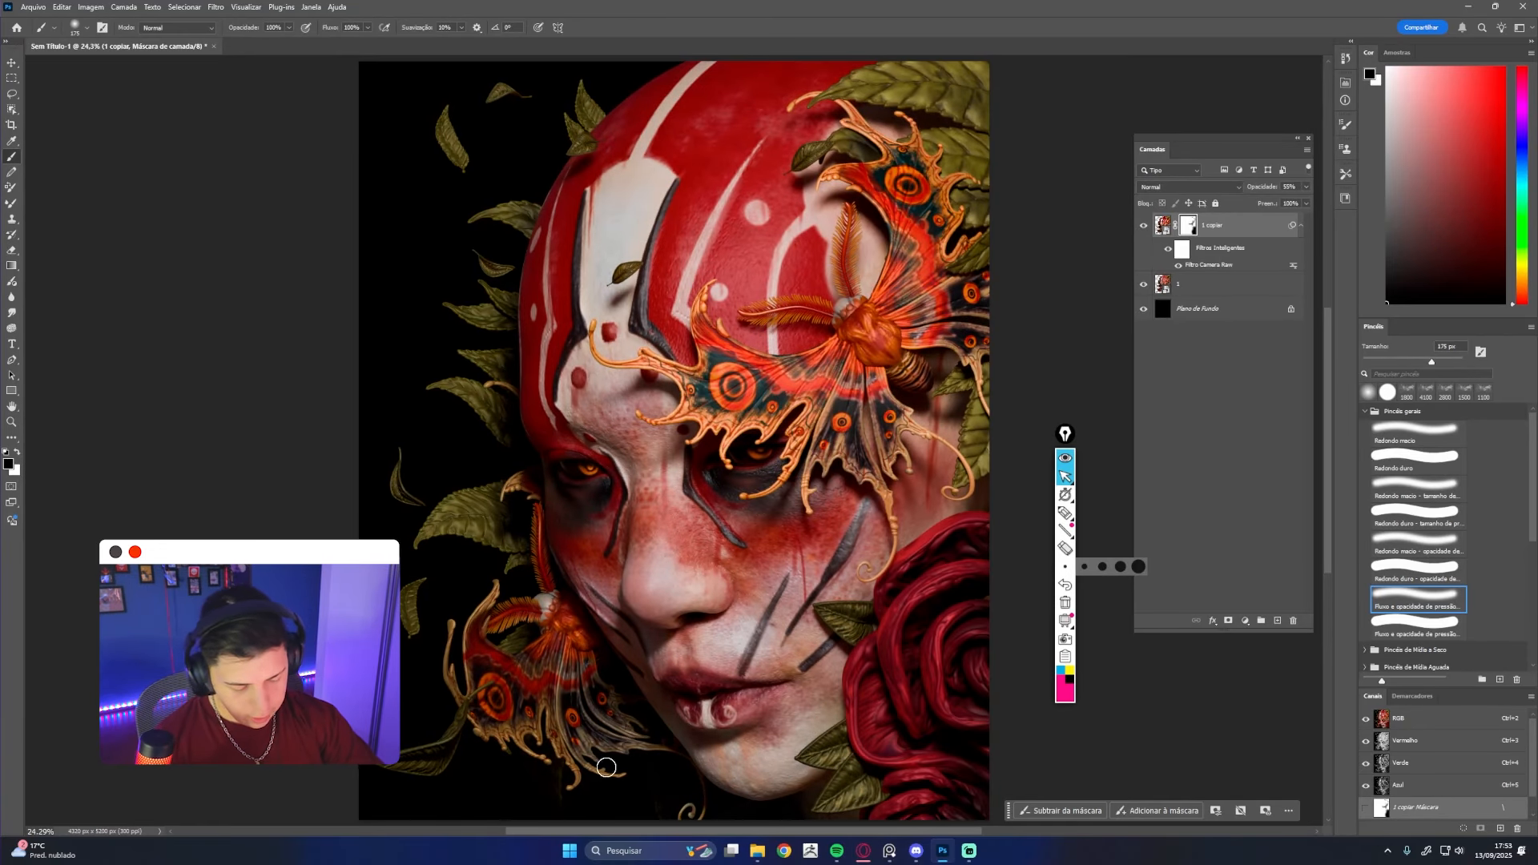
{"action": "left_click", "coordinate": [1143, 227]}
{"action": "left_click", "coordinate": [1145, 228]}
{"action": "left_click", "coordinate": [1145, 229]}
{"action": "left_click", "coordinate": [1146, 229]}
{"action": "left_click", "coordinate": [1145, 230]}
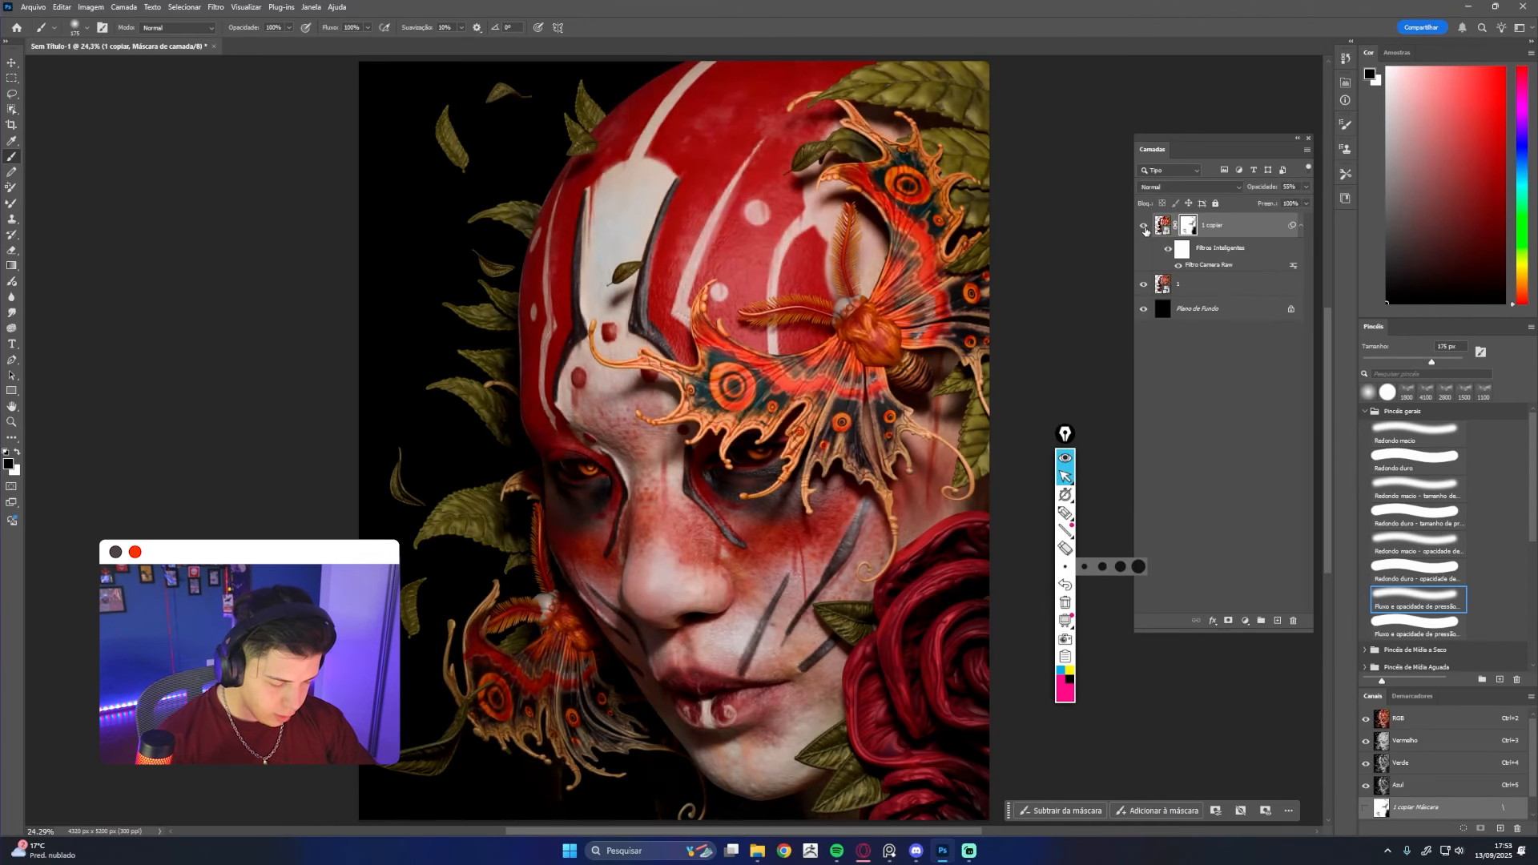
{"action": "left_click", "coordinate": [1146, 230]}
{"action": "left_click", "coordinate": [1145, 230]}
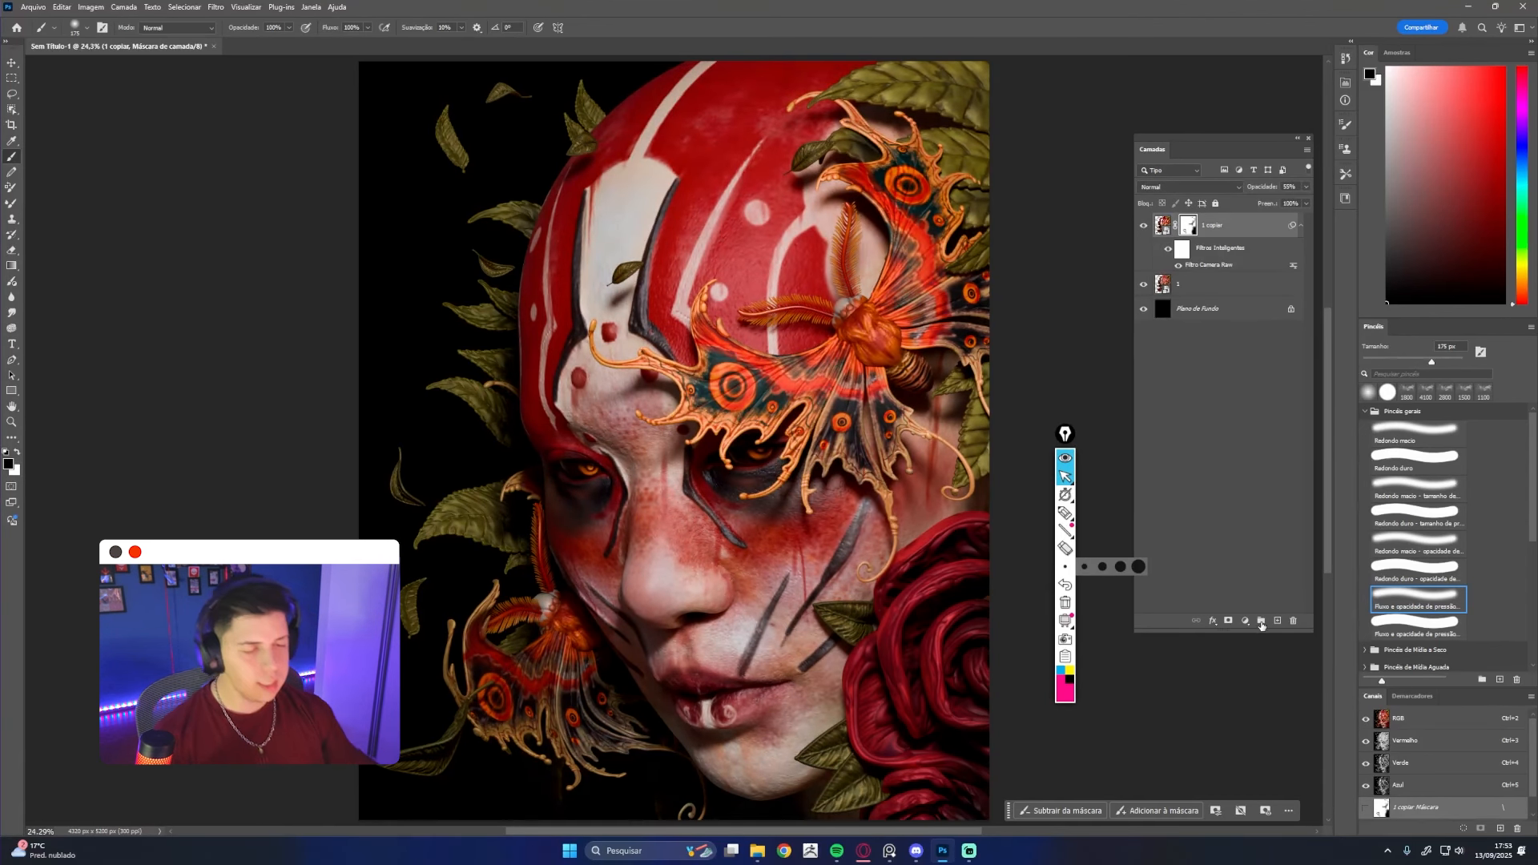
Duplicate the unfiltered layer 1 and move the copy above the masked 1 copiar layer
{"action": "left_click", "coordinate": [1257, 295]}
{"action": "key", "text": "ctrl+j"}
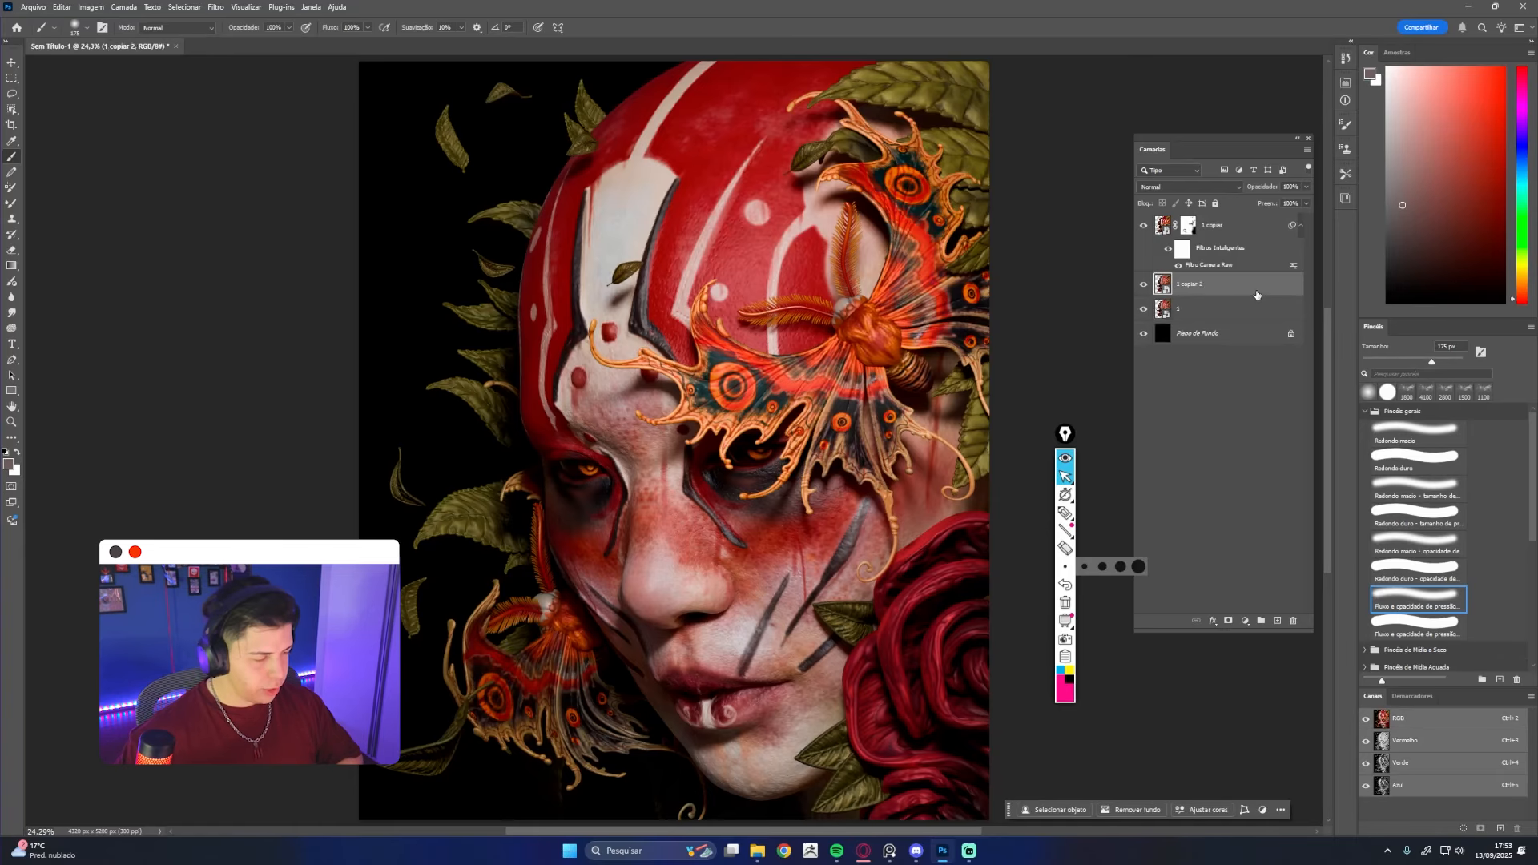
{"action": "left_click_drag", "start_coordinate": [1253, 293], "coordinate": [1240, 223]}
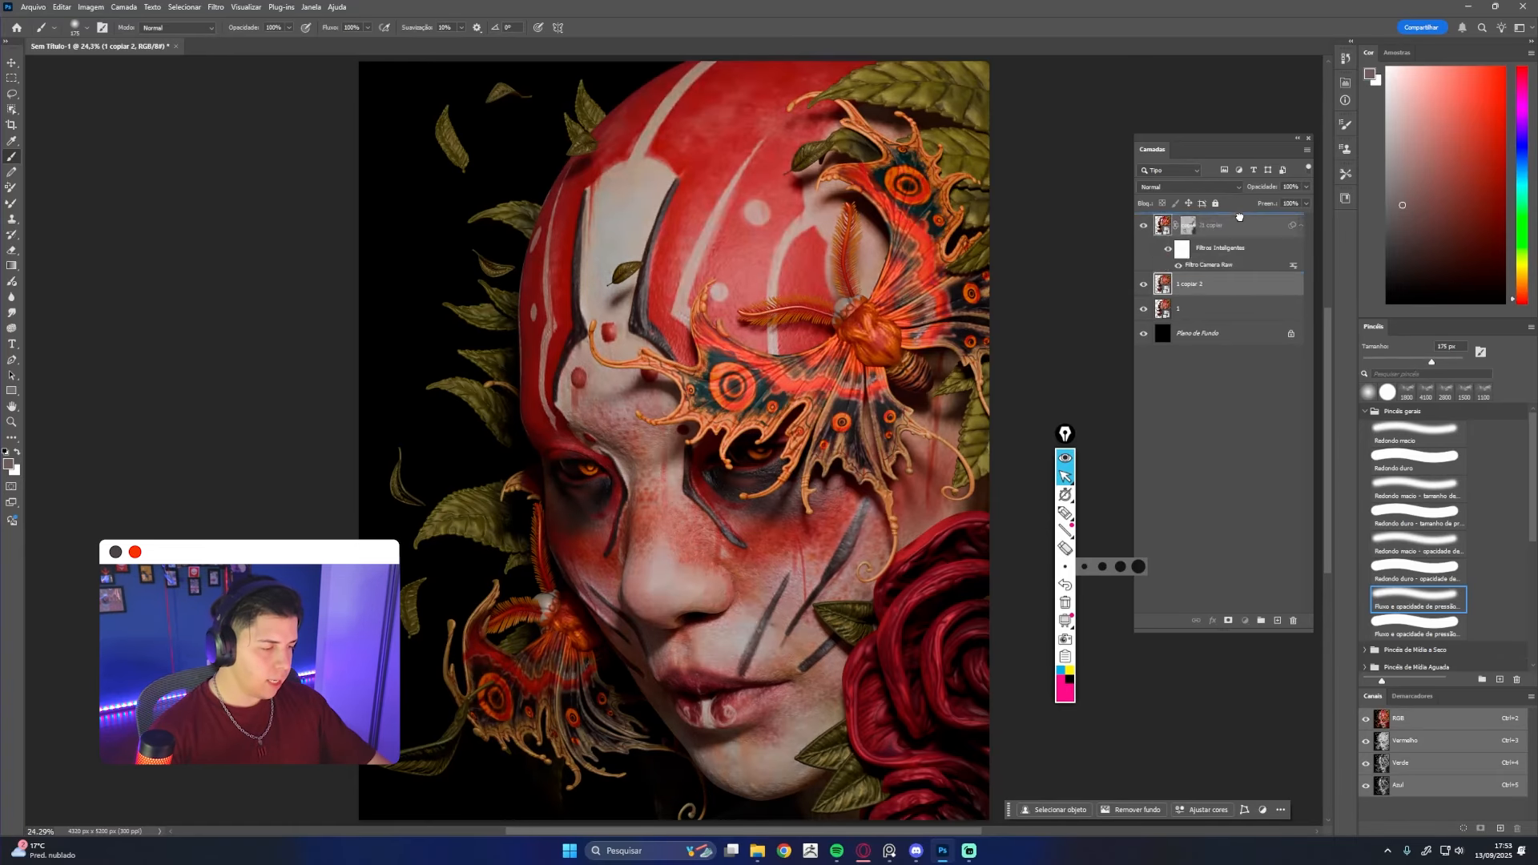
Open the Camera Raw Filter on the new copy and set the exposure to -0.25
{"action": "left_click", "coordinate": [210, 9]}
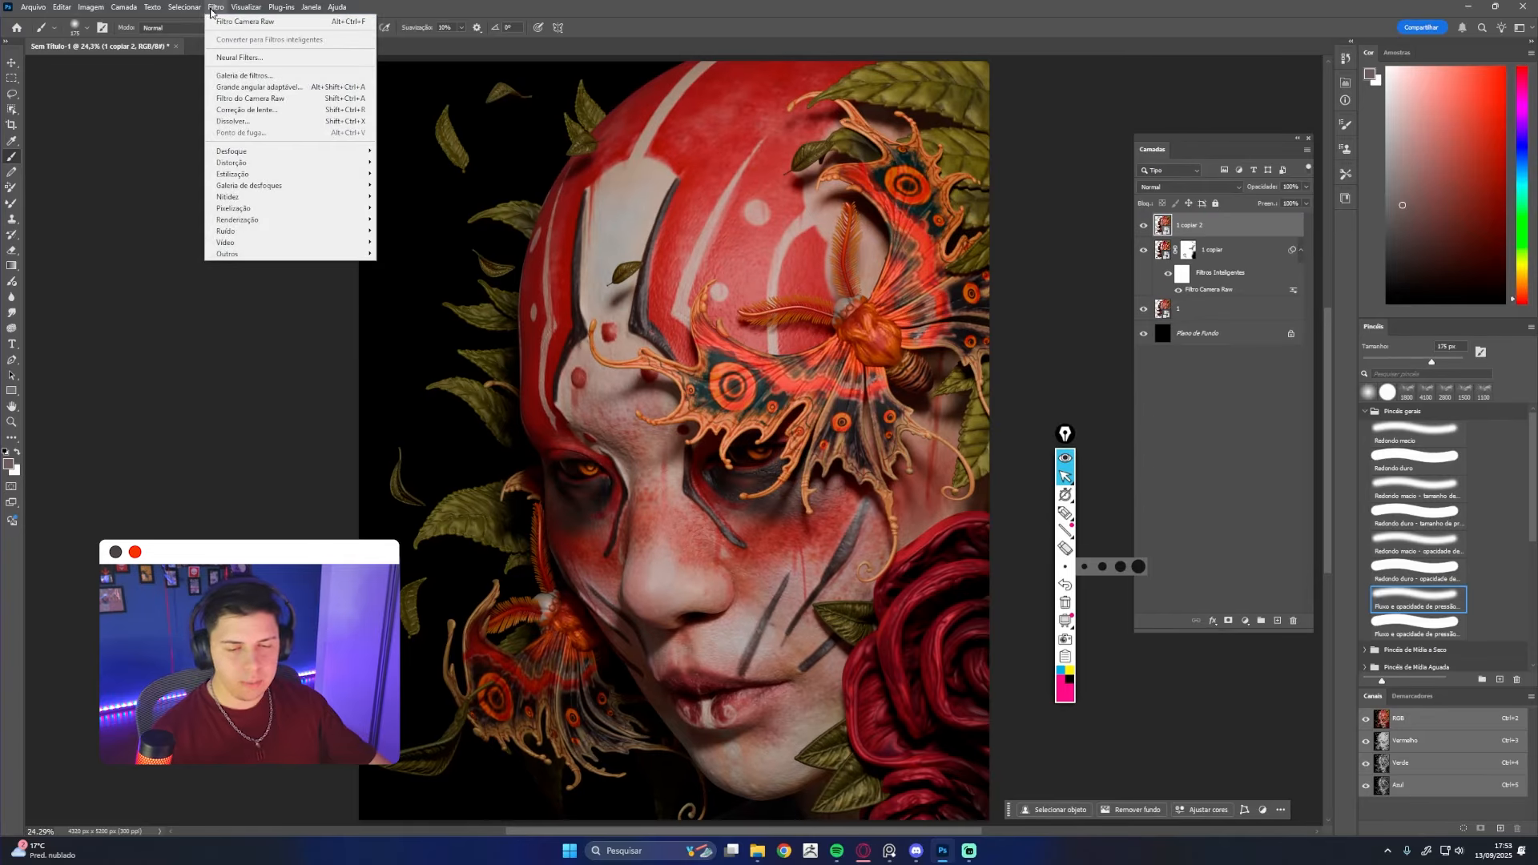
{"action": "left_click", "coordinate": [263, 99]}
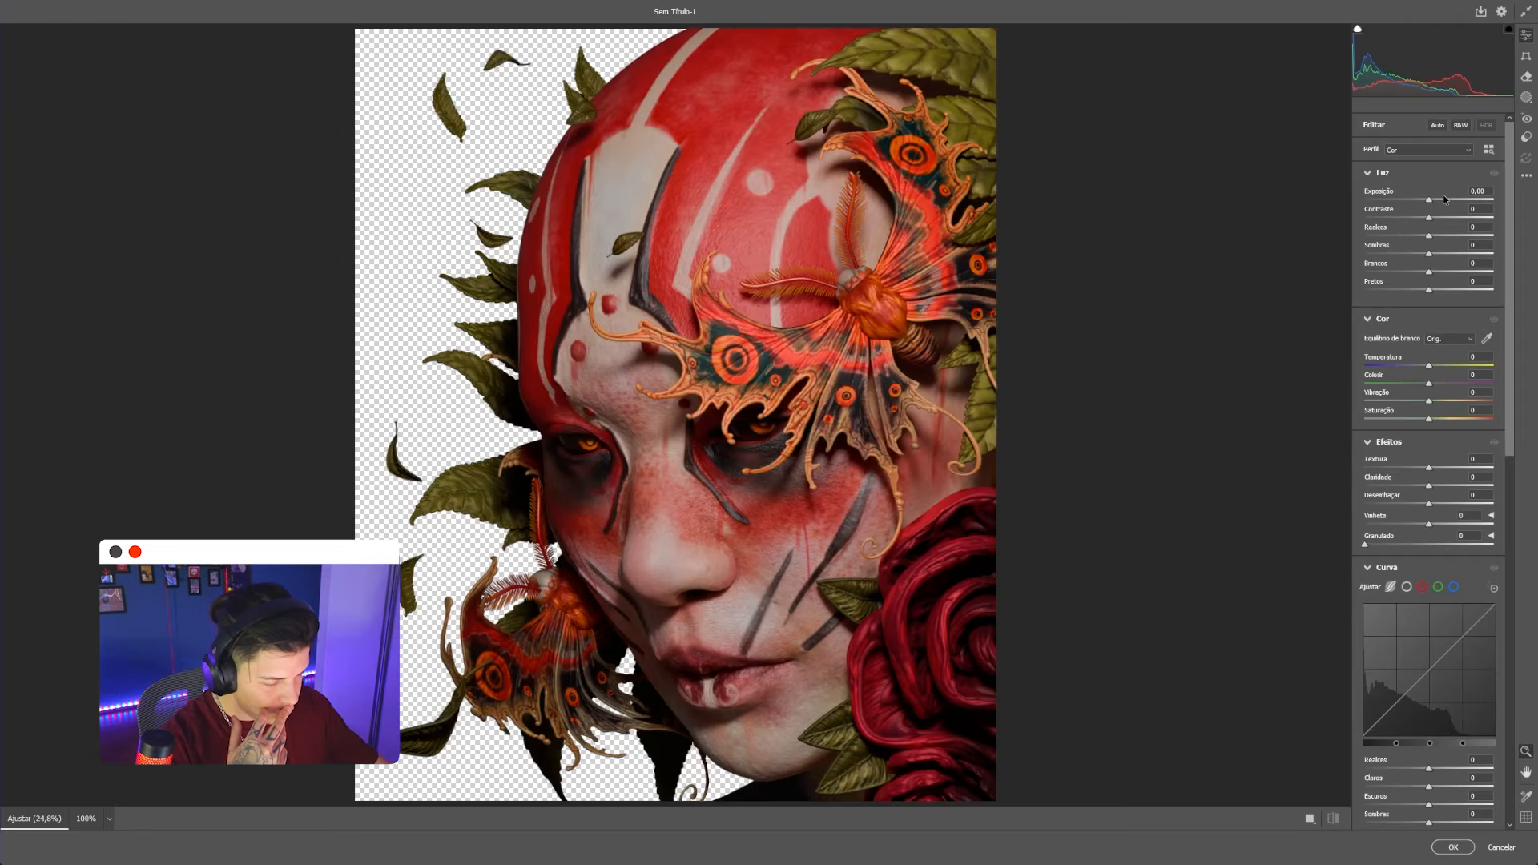
{"action": "mouse_move", "coordinate": [1426, 203]}
{"action": "left_mouse_down"}
{"action": "mouse_move", "coordinate": [1447, 197]}
{"action": "mouse_move", "coordinate": [1426, 202]}
{"action": "left_mouse_up"}
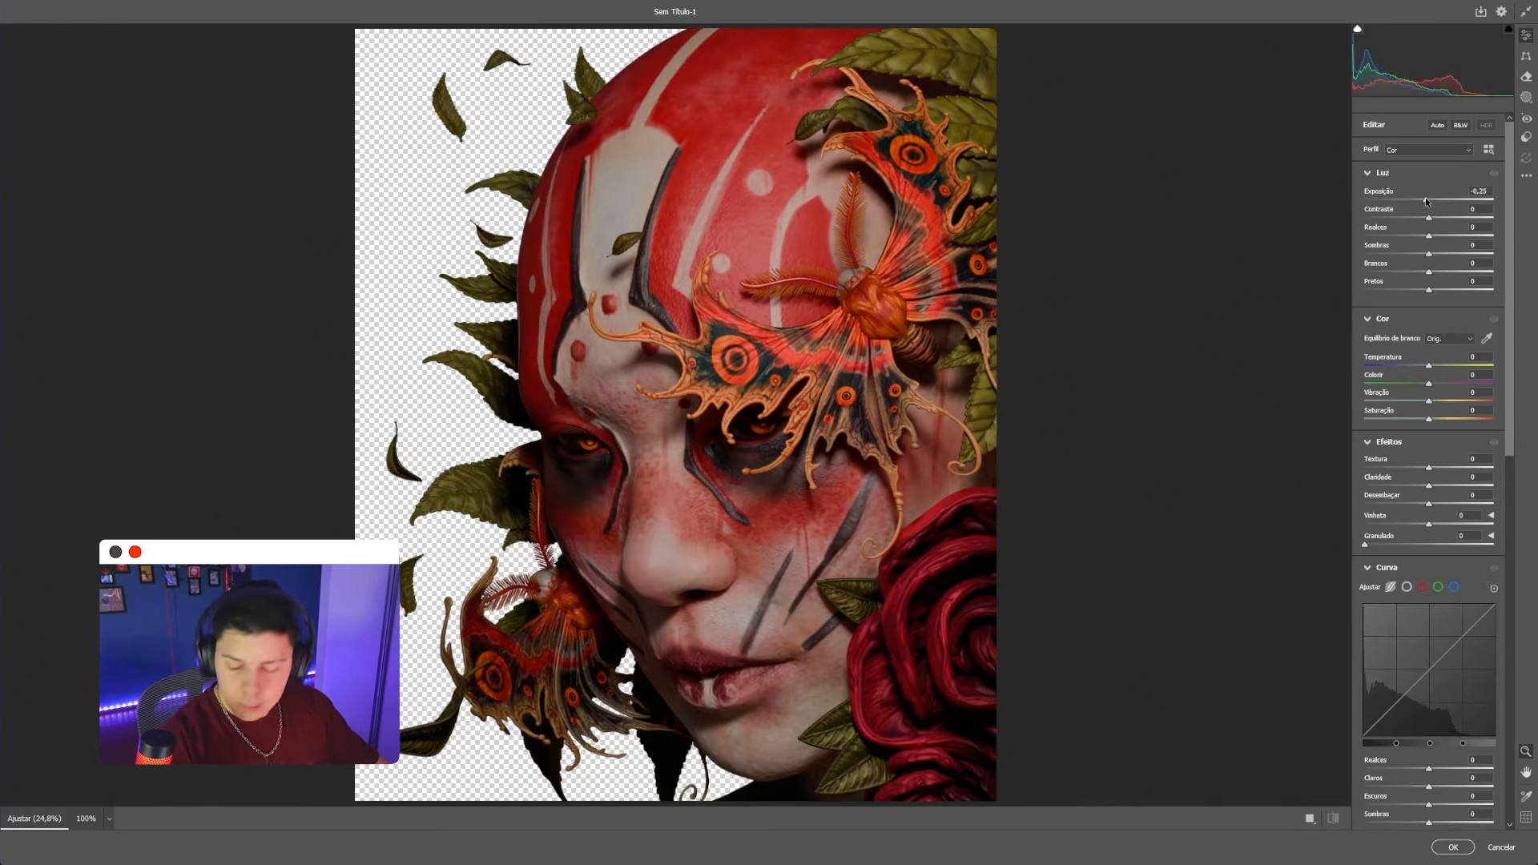
Set the filter's exposure to +0.40, contrast to -7, highlights to -28, shadows to -12, whites to -45 and blacks to -16
{"action": "left_click_drag", "start_coordinate": [1426, 202], "coordinate": [1419, 287]}
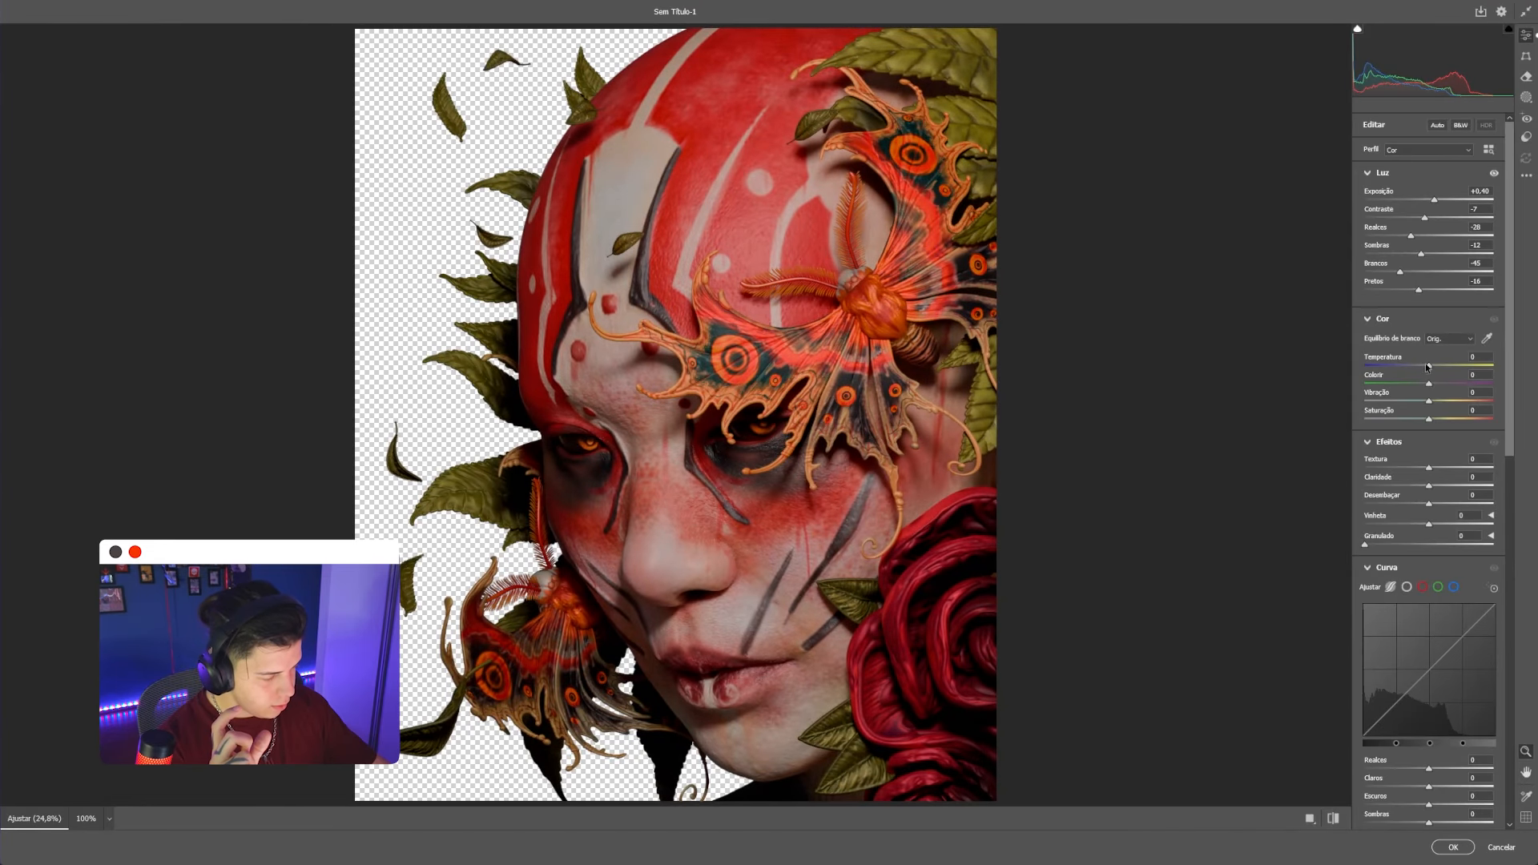
Set temperature to -10, tint to -7 and vibrance to +36, plus texture to +33, clarity to +7 and dehaze to +25
{"action": "left_click_drag", "start_coordinate": [1430, 367], "coordinate": [1453, 407]}
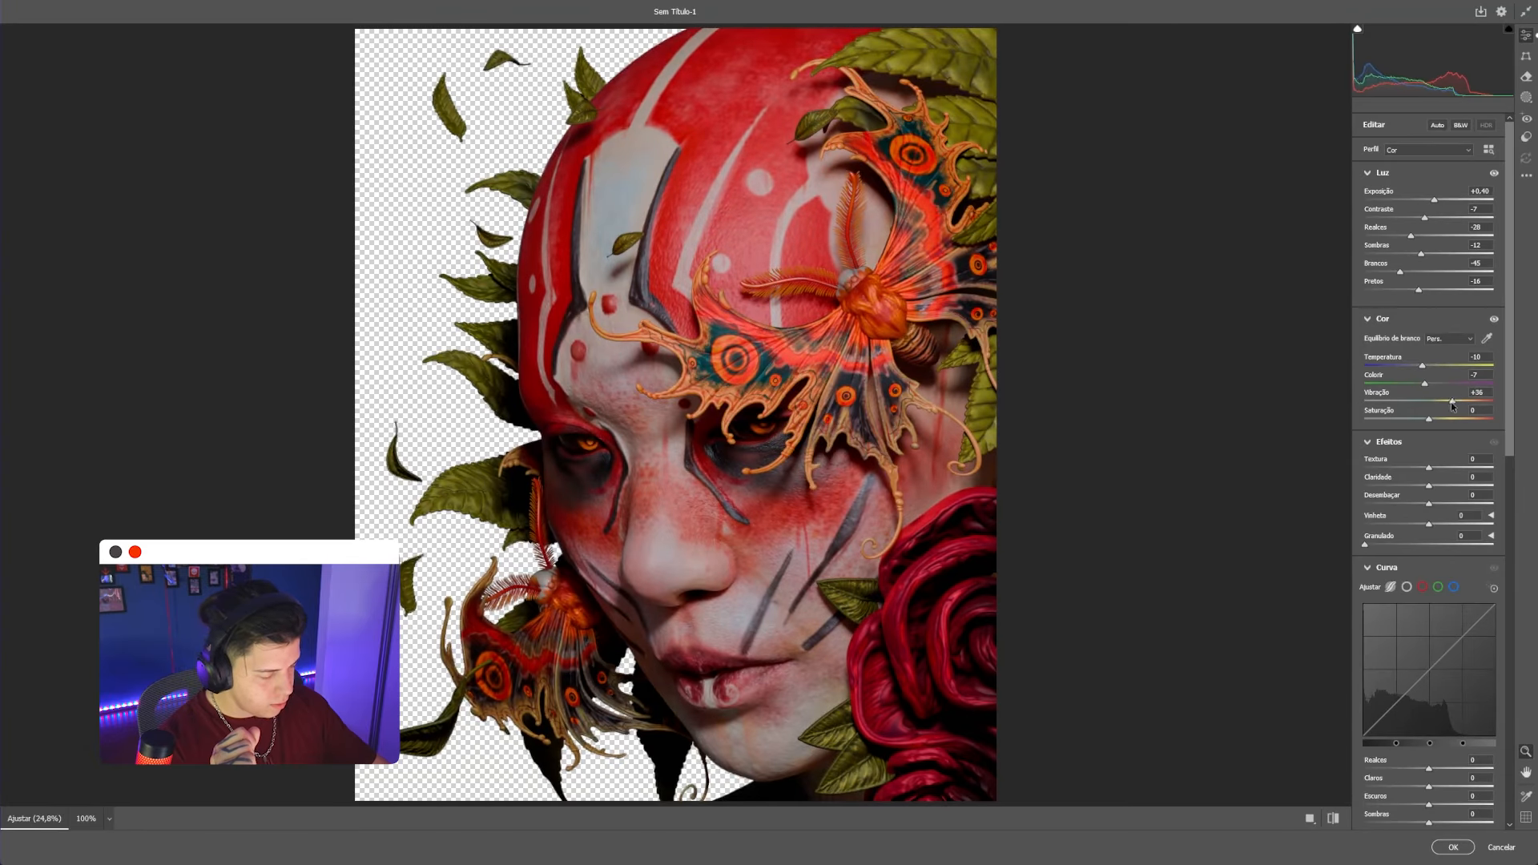
{"action": "left_click_drag", "start_coordinate": [1430, 468], "coordinate": [1446, 499]}
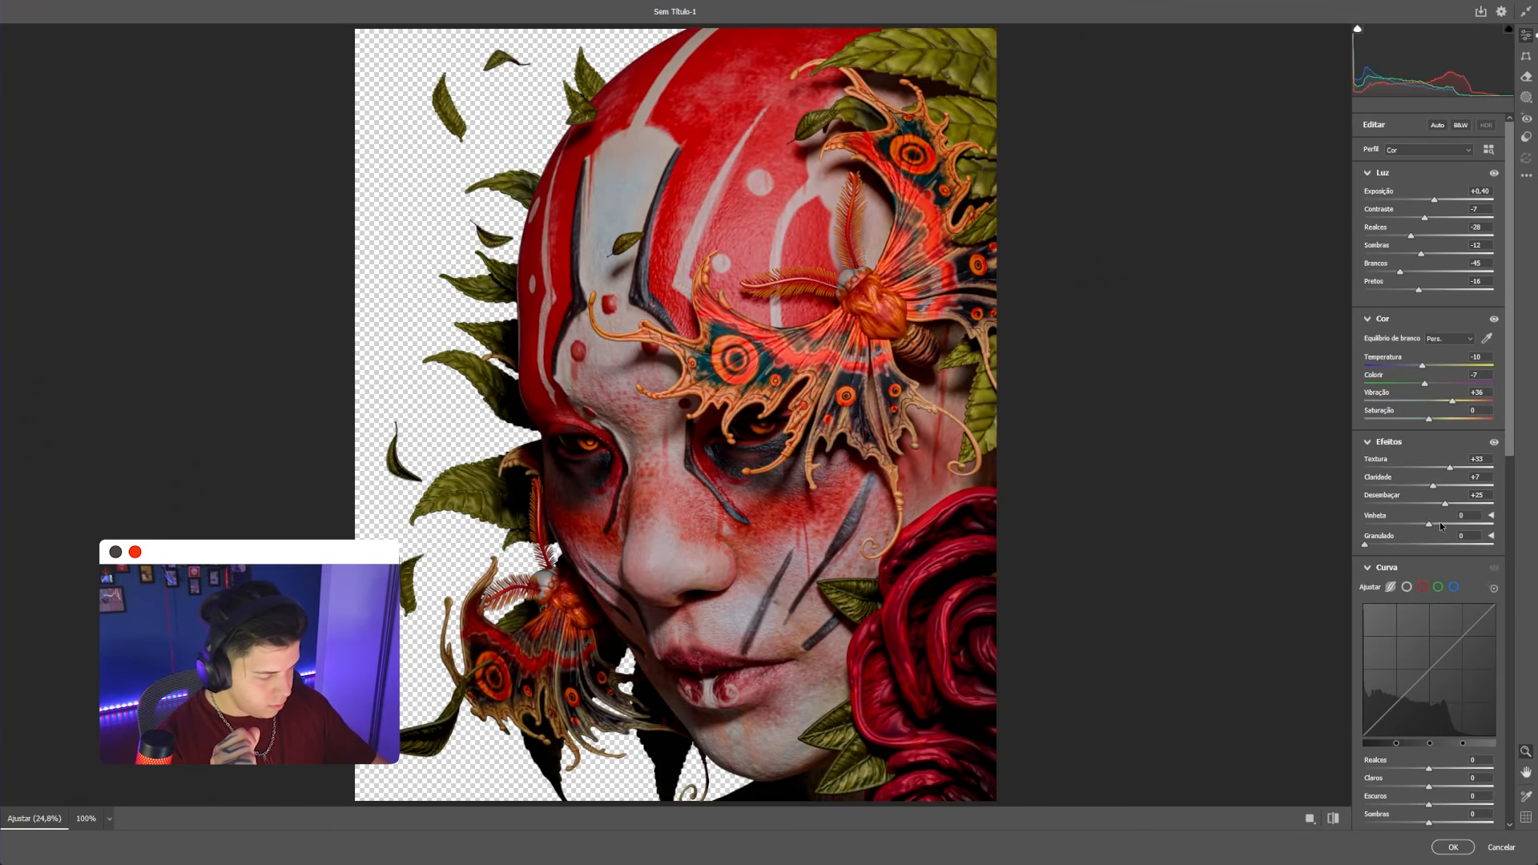
Shift the warm hues in the color mixer, set luminance to -7 for oranges and +57 for yellows, and apply the filter with sharpening 62
{"action": "scroll", "coordinate": [1413, 604], "scroll_direction": "down", "scroll_amount": 5}
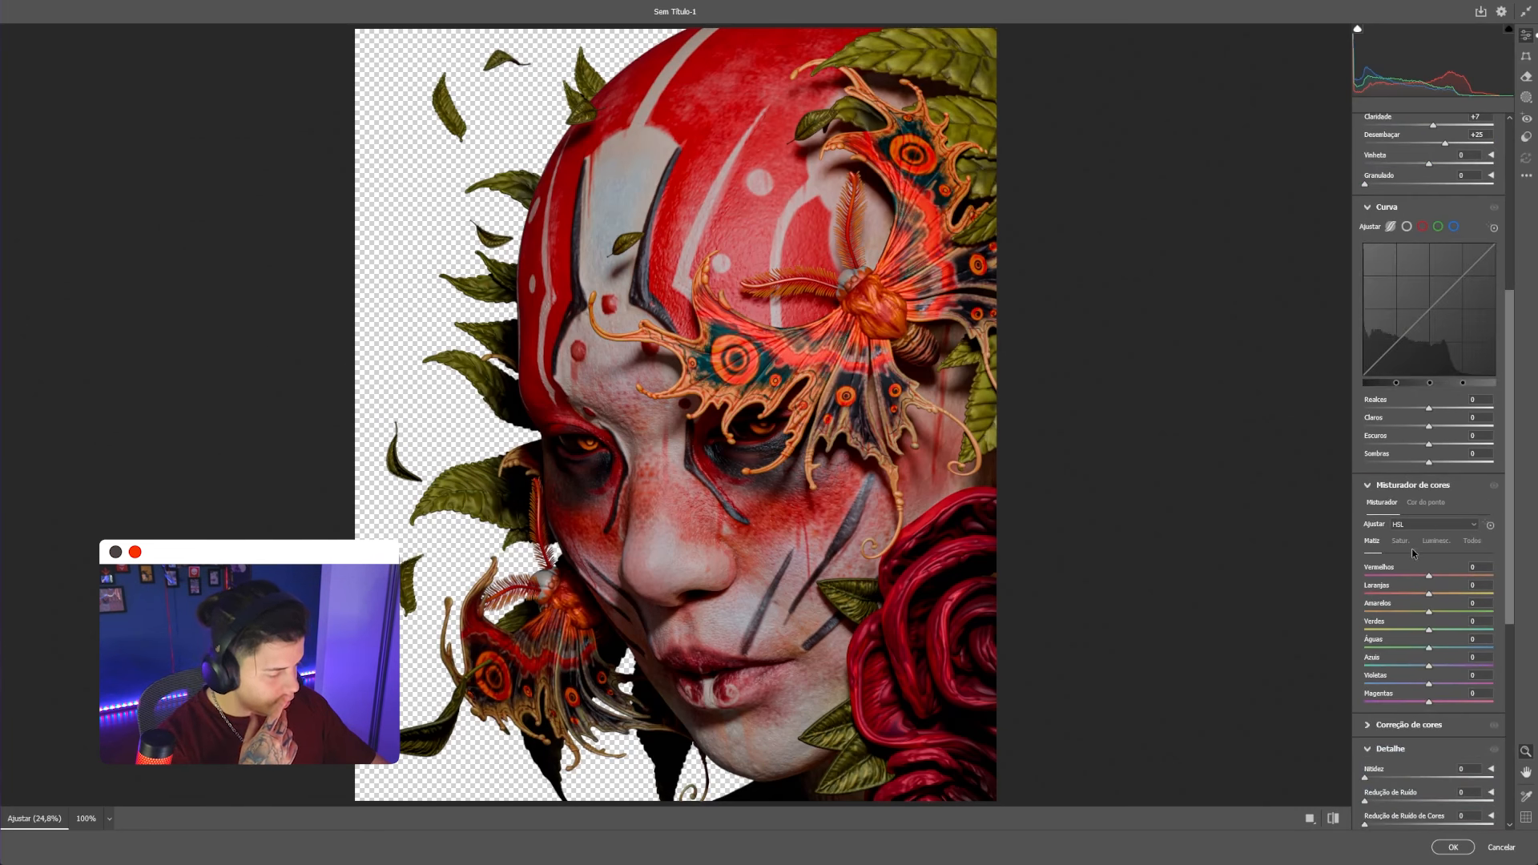
{"action": "scroll", "coordinate": [1405, 545], "scroll_direction": "down", "scroll_amount": 2}
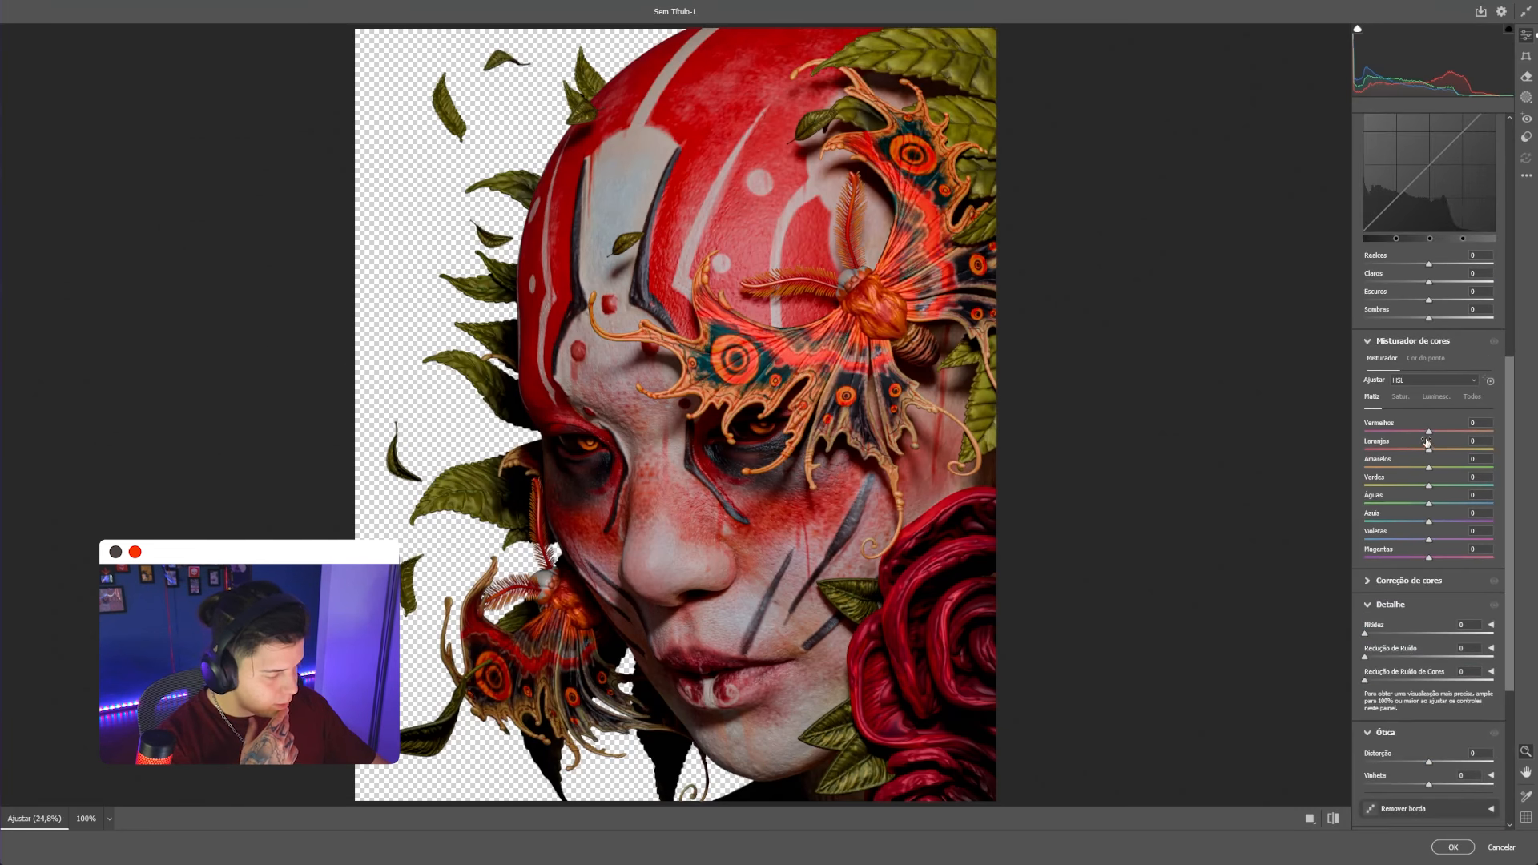
{"action": "mouse_move", "coordinate": [1429, 431]}
{"action": "left_mouse_down"}
{"action": "mouse_move", "coordinate": [1448, 434]}
{"action": "mouse_move", "coordinate": [1407, 435]}
{"action": "mouse_move", "coordinate": [1452, 441]}
{"action": "mouse_move", "coordinate": [1450, 469]}
{"action": "mouse_move", "coordinate": [1483, 463]}
{"action": "mouse_move", "coordinate": [1425, 447]}
{"action": "left_mouse_up"}
{"action": "left_click", "coordinate": [1436, 397]}
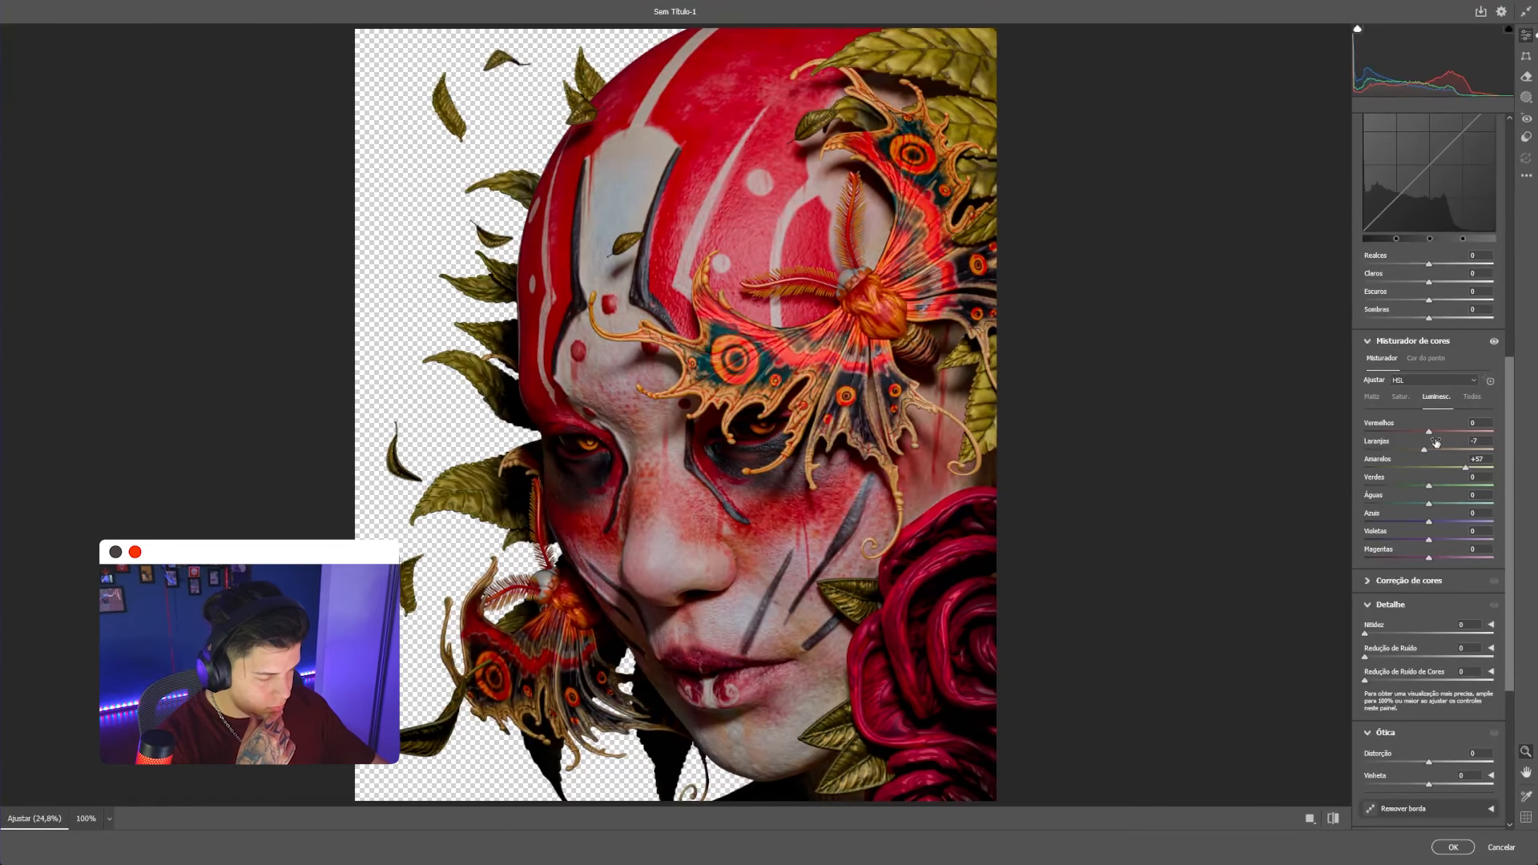
{"action": "scroll", "coordinate": [1418, 561], "scroll_direction": "down", "scroll_amount": 2}
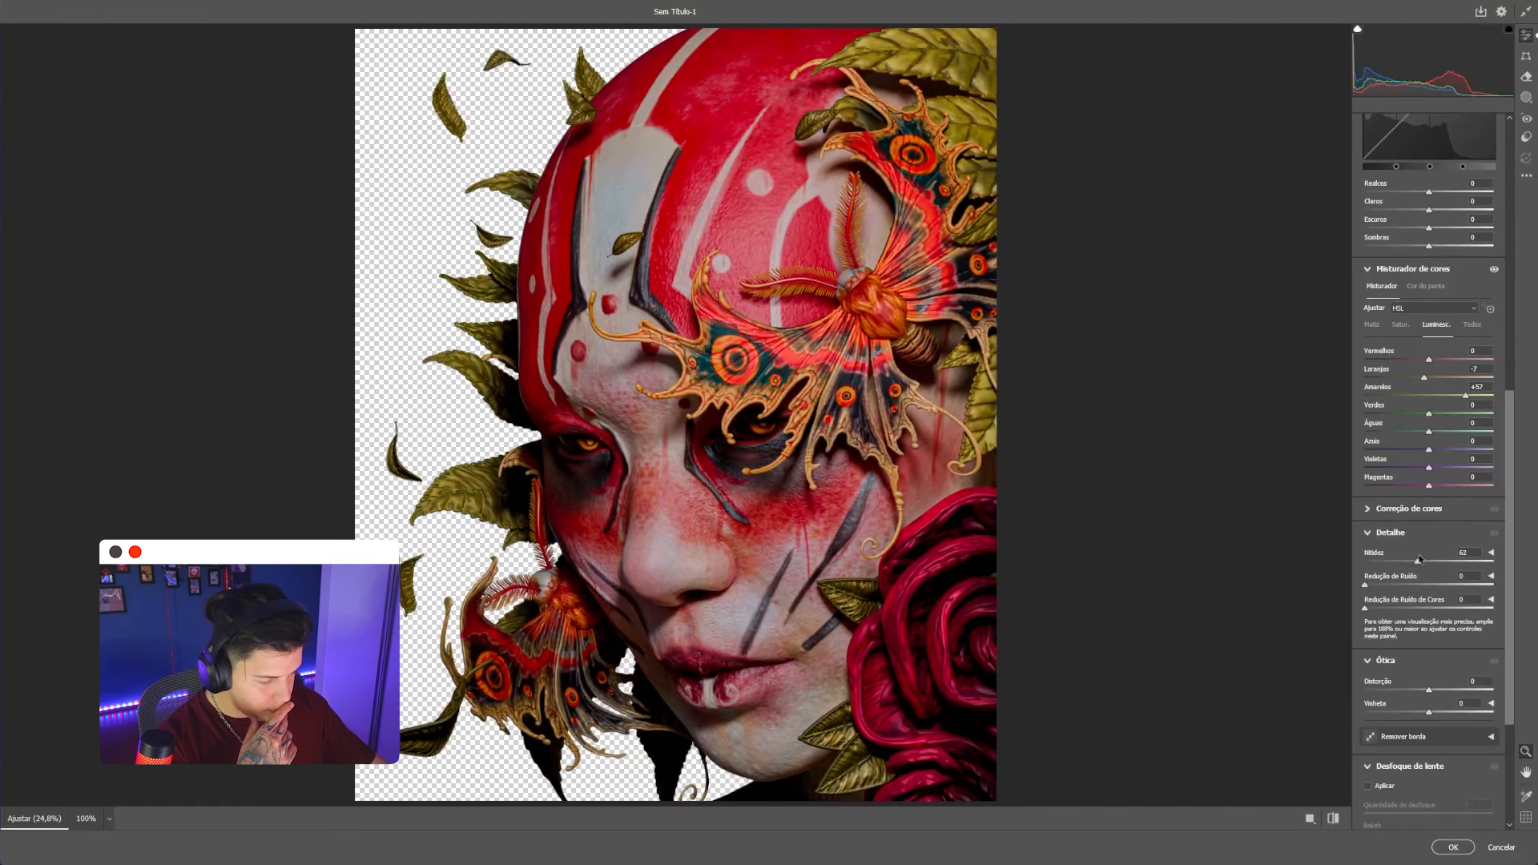
{"action": "left_click", "coordinate": [1453, 847]}
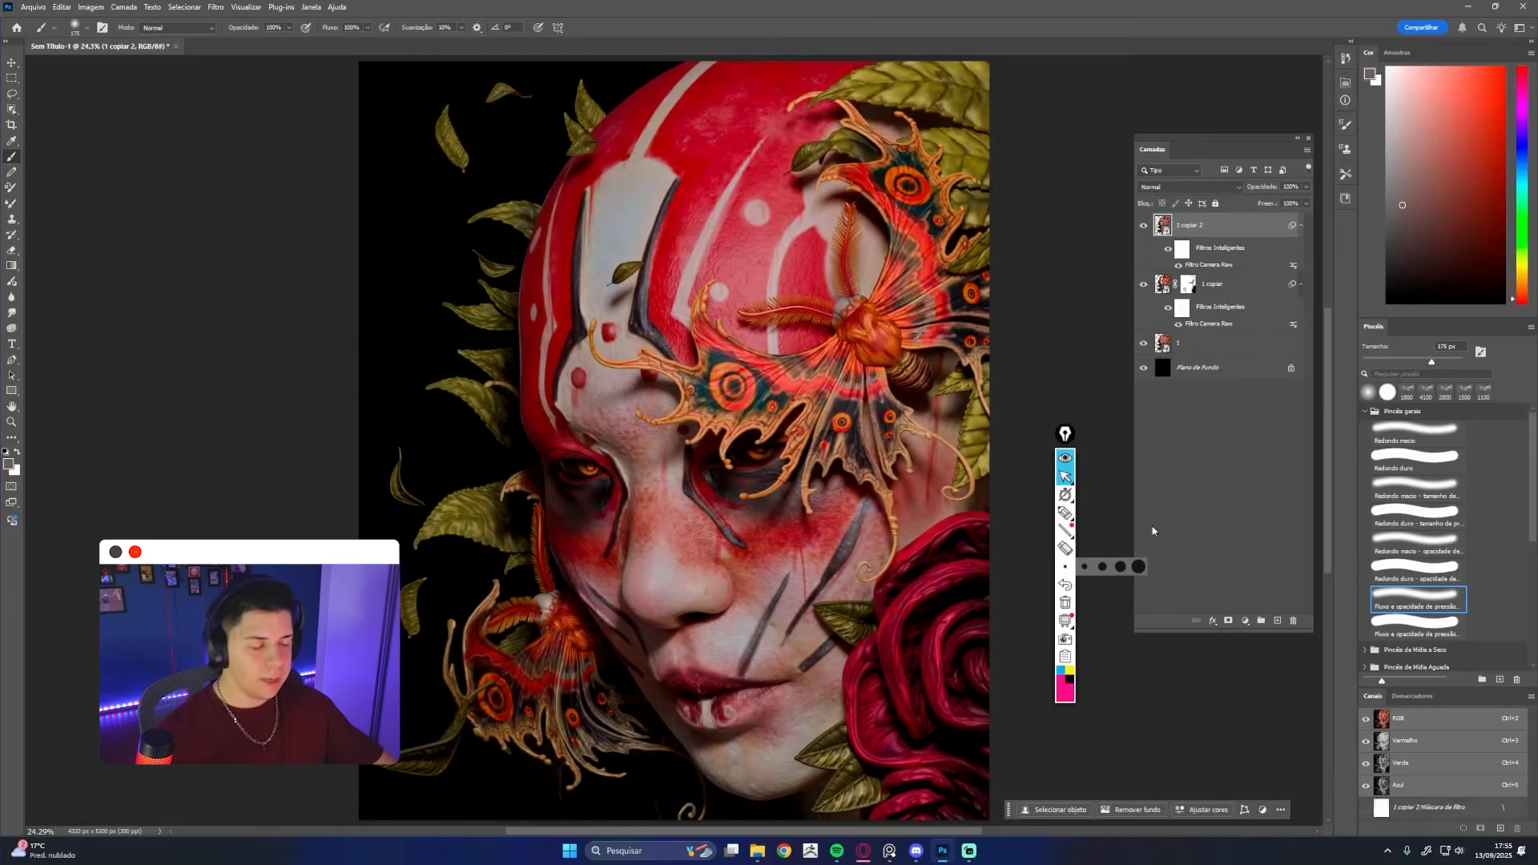
Compare the portrait with the newly filtered 1 copiar 2 layer hidden and shown
{"action": "left_click", "coordinate": [1143, 228]}
{"action": "left_click", "coordinate": [1143, 228]}
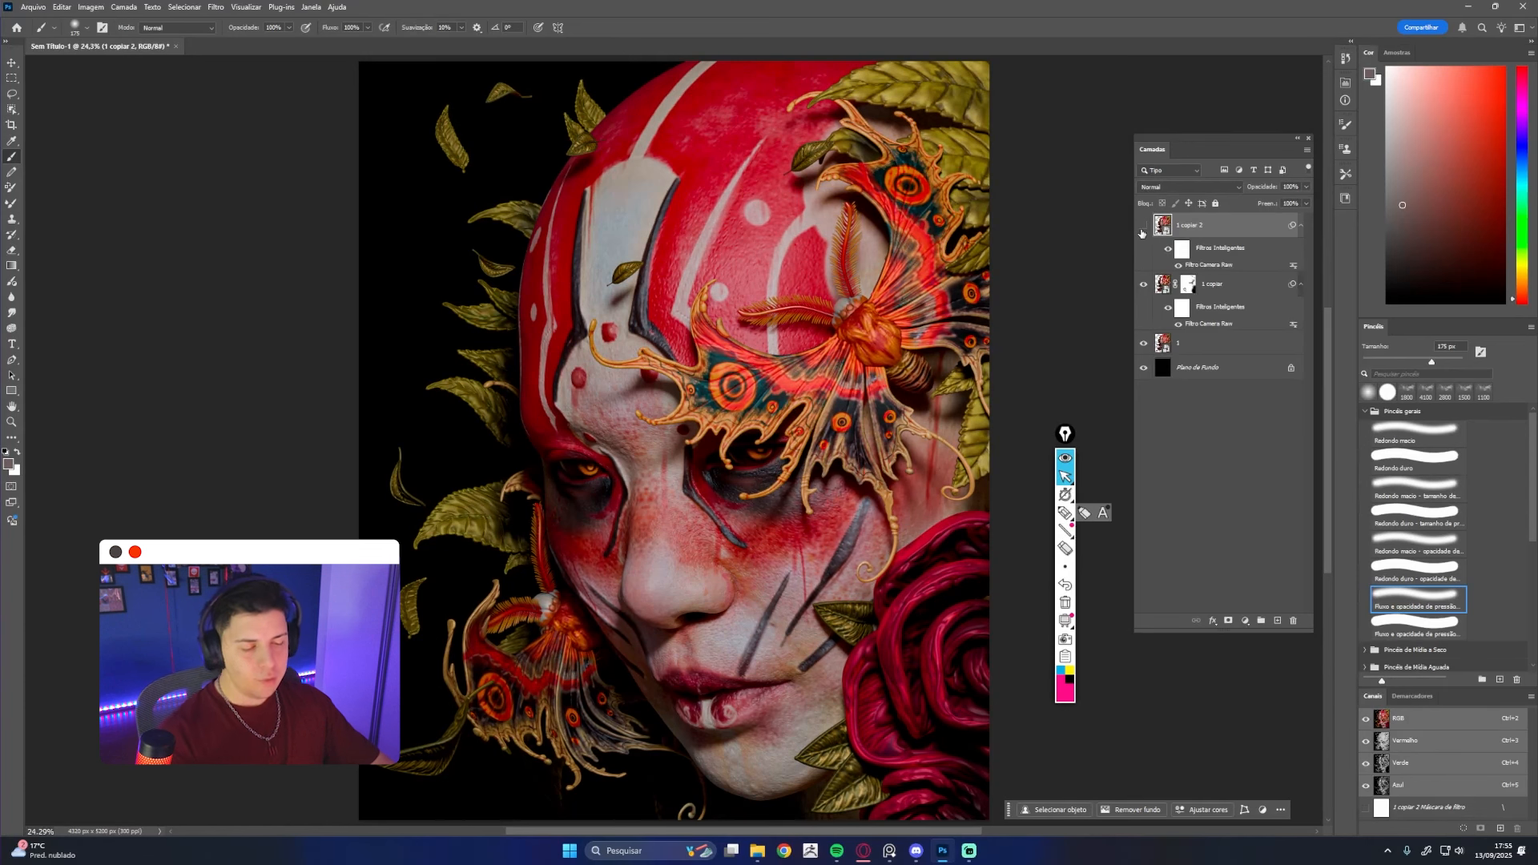
{"action": "left_click", "coordinate": [1143, 228]}
{"action": "left_click", "coordinate": [1143, 228]}
{"action": "left_click", "coordinate": [1143, 228]}
{"action": "left_click", "coordinate": [1143, 228]}
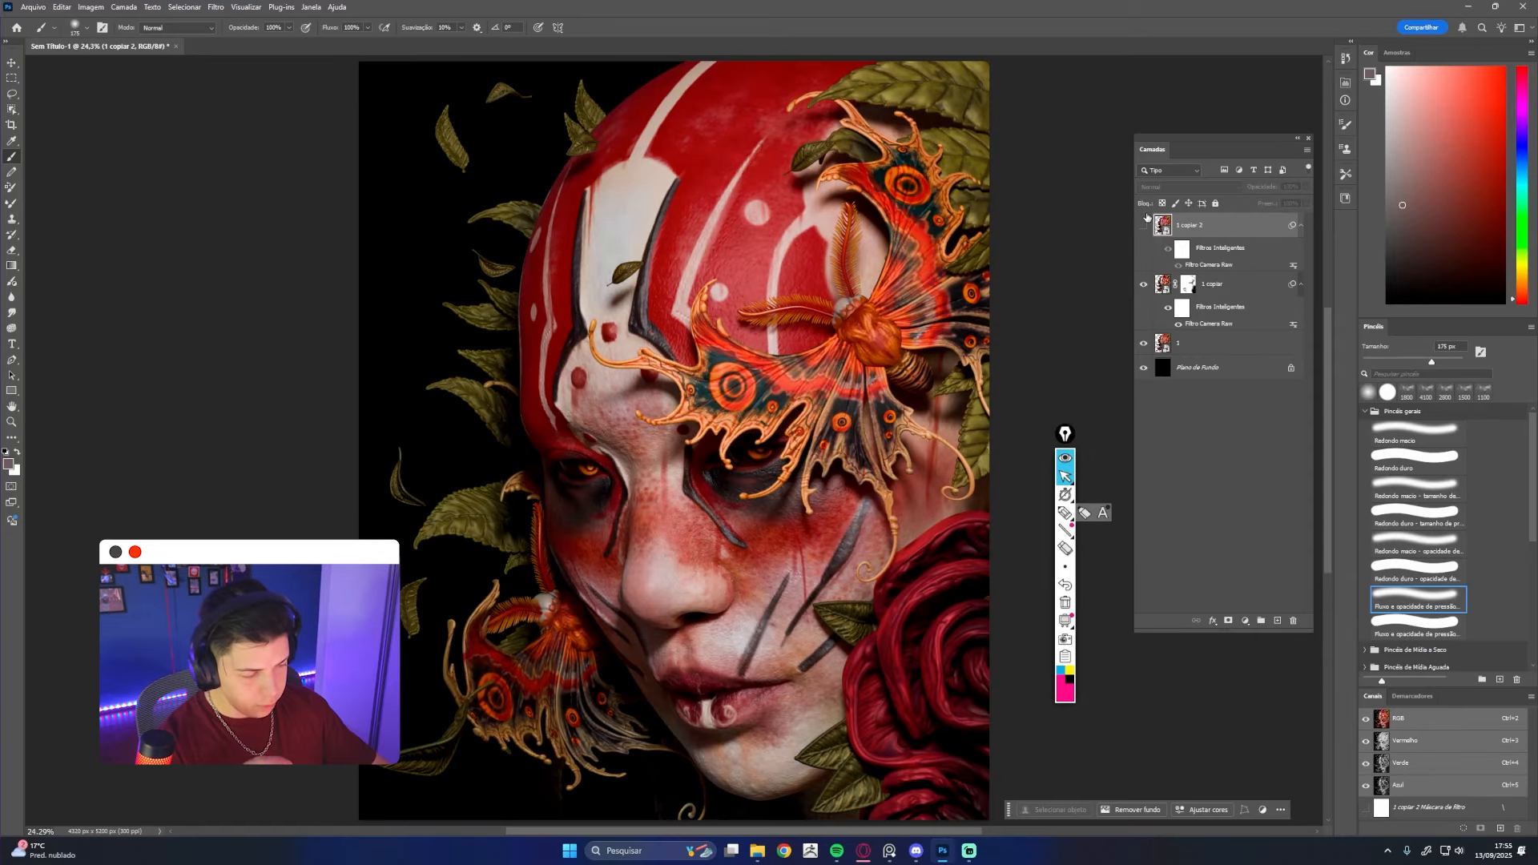
{"action": "left_click", "coordinate": [1143, 227]}
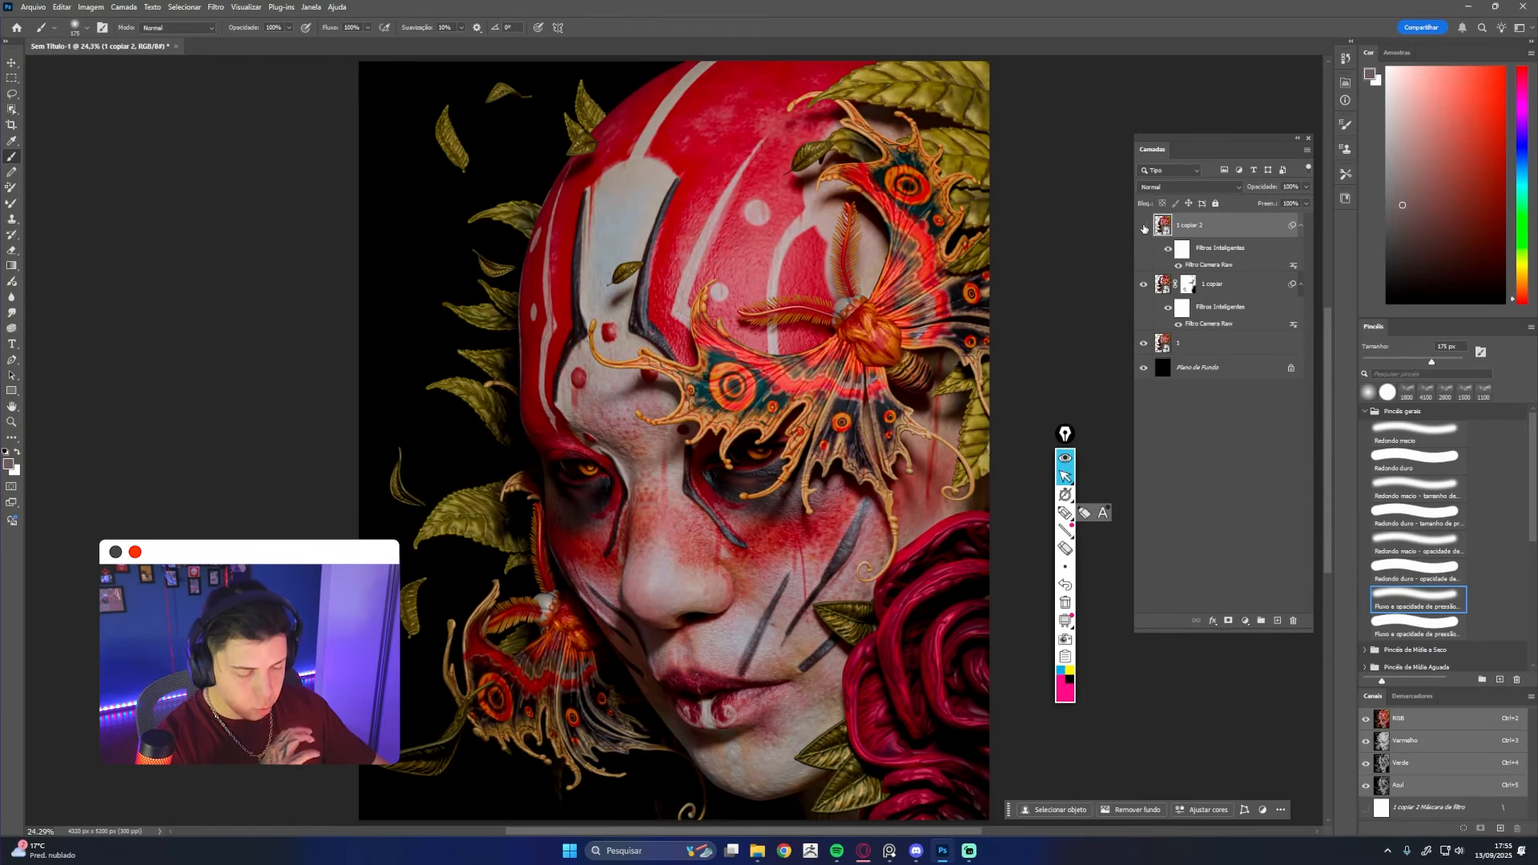
{"action": "left_click", "coordinate": [1143, 227]}
{"action": "left_click", "coordinate": [1144, 228]}
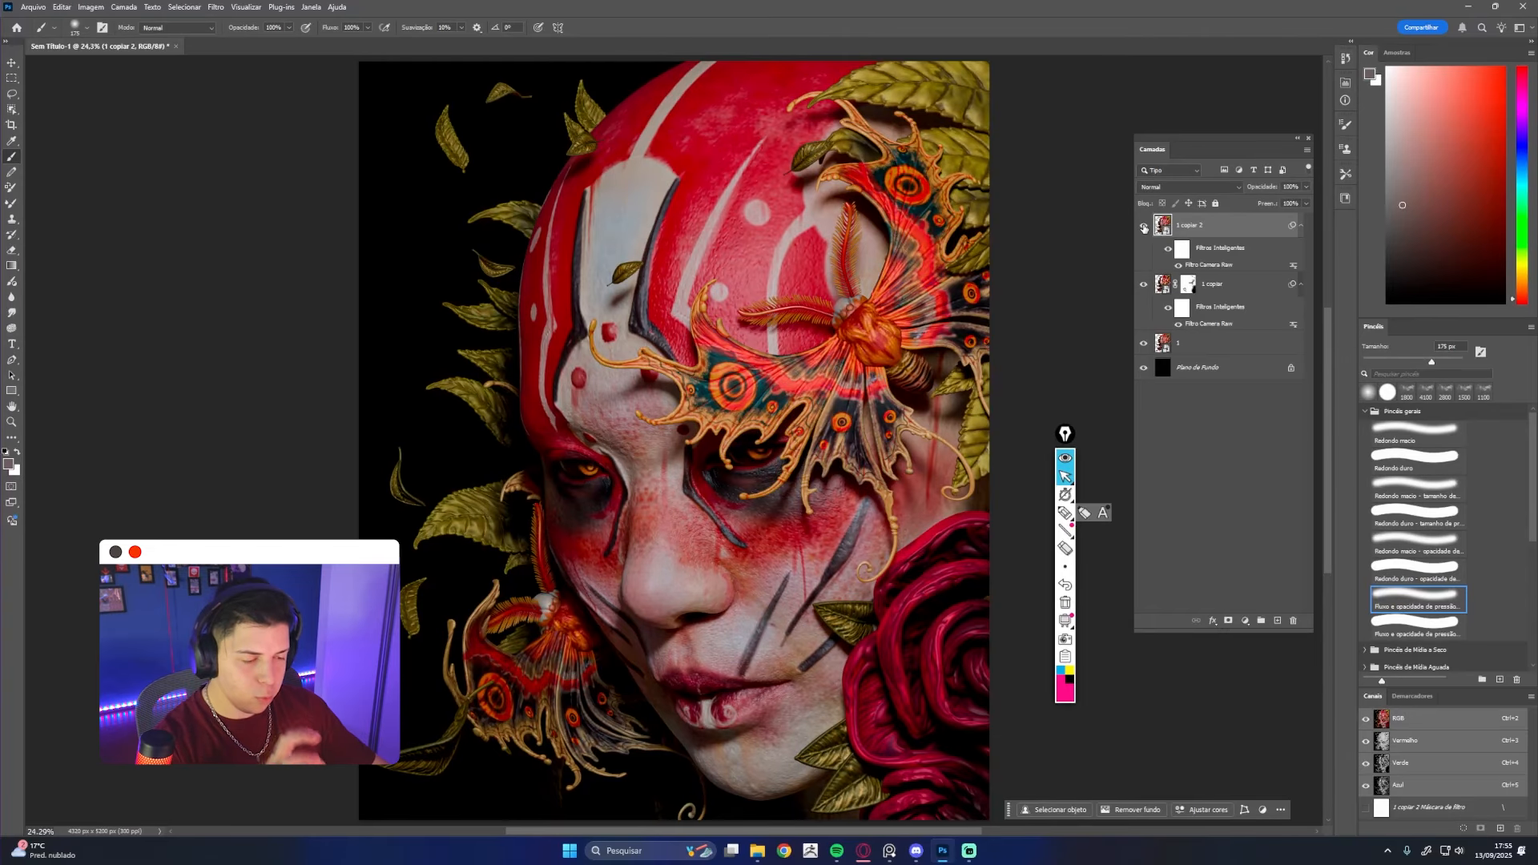
{"action": "left_click", "coordinate": [1143, 227]}
{"action": "left_click", "coordinate": [1143, 227]}
{"action": "left_click", "coordinate": [1143, 228]}
{"action": "left_click", "coordinate": [1143, 227]}
{"action": "left_click", "coordinate": [1143, 227]}
{"action": "left_click", "coordinate": [1143, 227]}
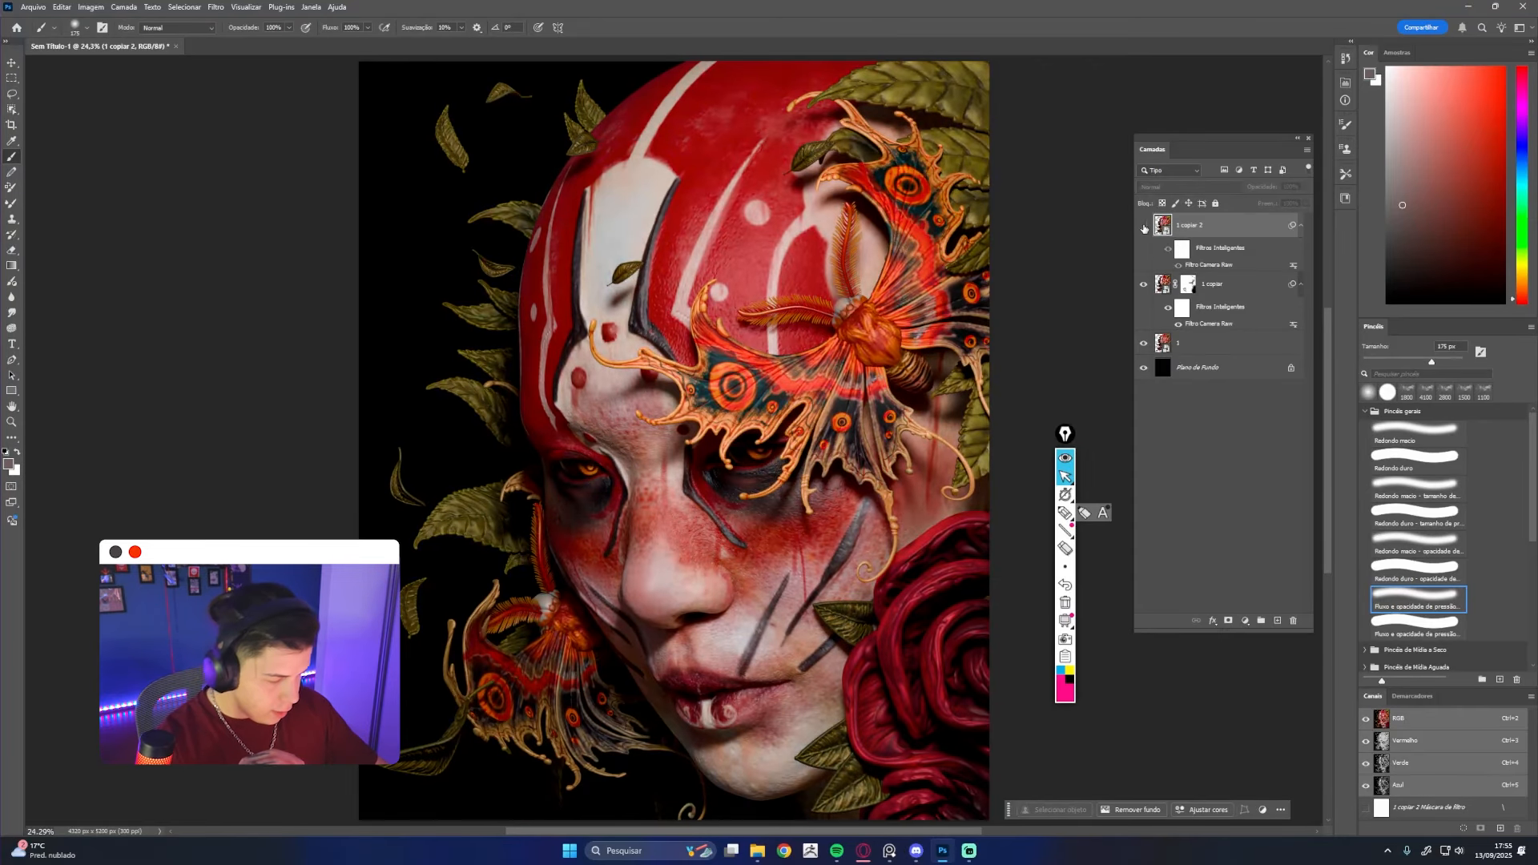
{"action": "left_click", "coordinate": [1143, 228]}
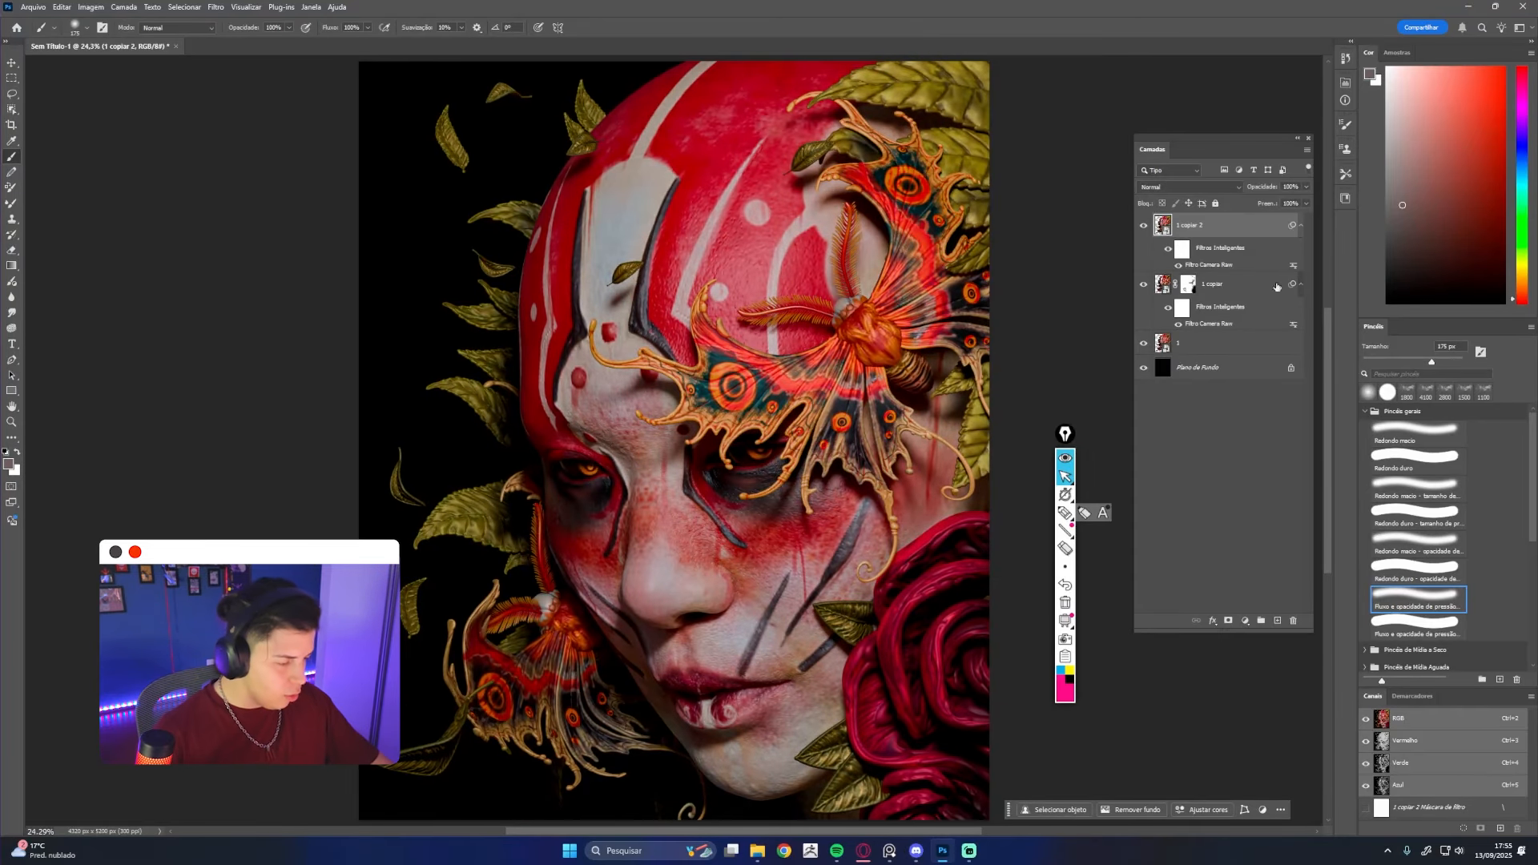
{"action": "left_click", "coordinate": [1143, 228]}
{"action": "left_click", "coordinate": [1143, 228]}
Lower the opacity of the 1 copiar 2 layer to 74% and check the softened effect against the hidden layer
{"action": "left_click_drag", "start_coordinate": [1256, 188], "coordinate": [1231, 190]}
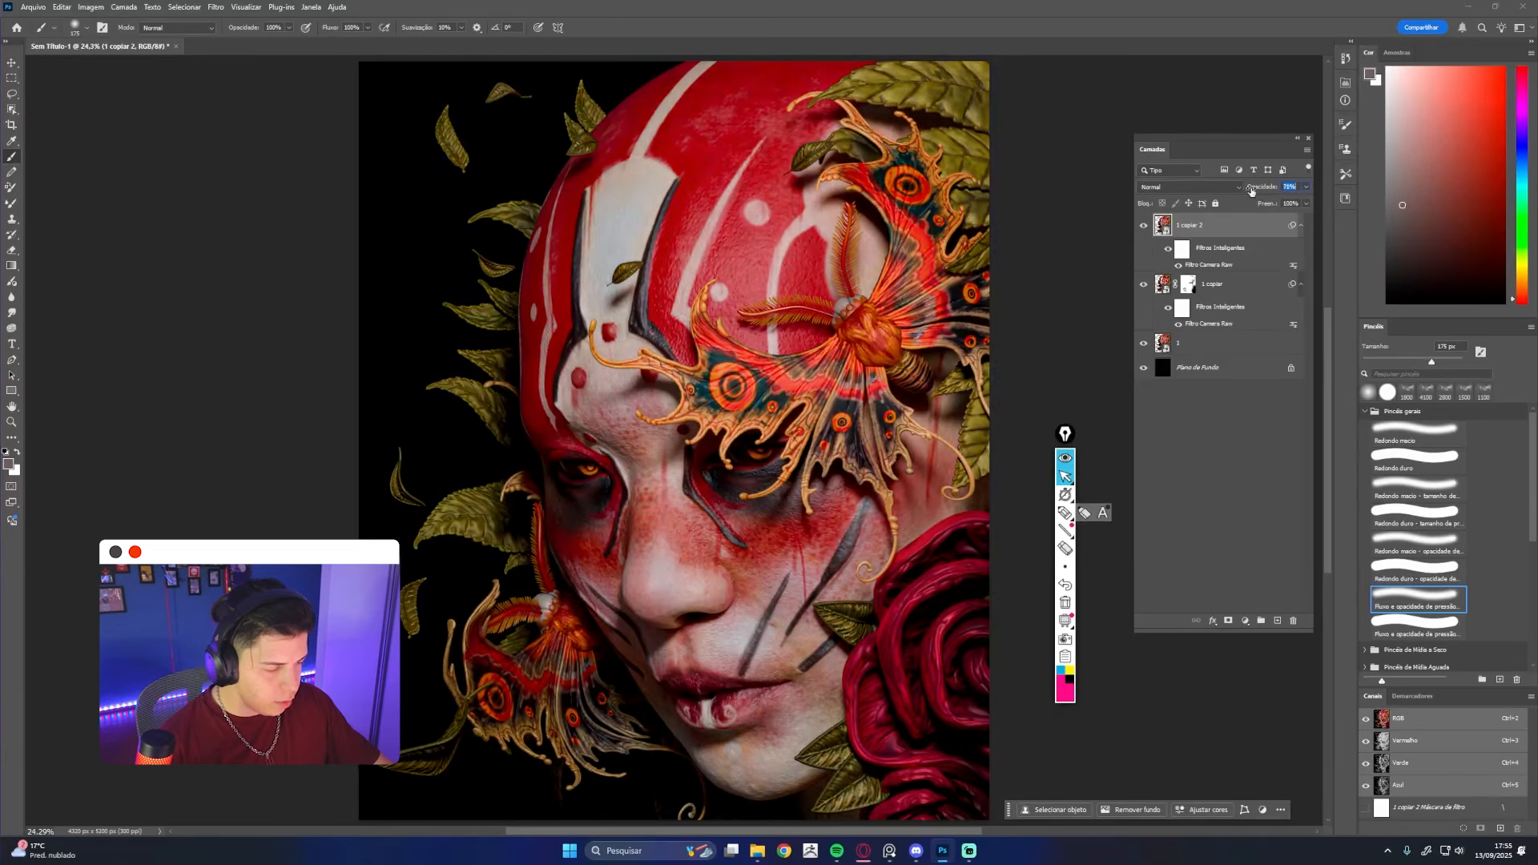
{"action": "left_click", "coordinate": [1144, 226]}
{"action": "left_click", "coordinate": [1144, 226]}
{"action": "left_click", "coordinate": [1145, 226]}
{"action": "left_click", "coordinate": [1145, 226]}
{"action": "left_click", "coordinate": [1145, 226]}
{"action": "left_click", "coordinate": [1145, 226]}
Add a mask to the 1 copiar 2 layer and paint it black over the roses with a 600 px brush
{"action": "left_click", "coordinate": [1228, 621]}
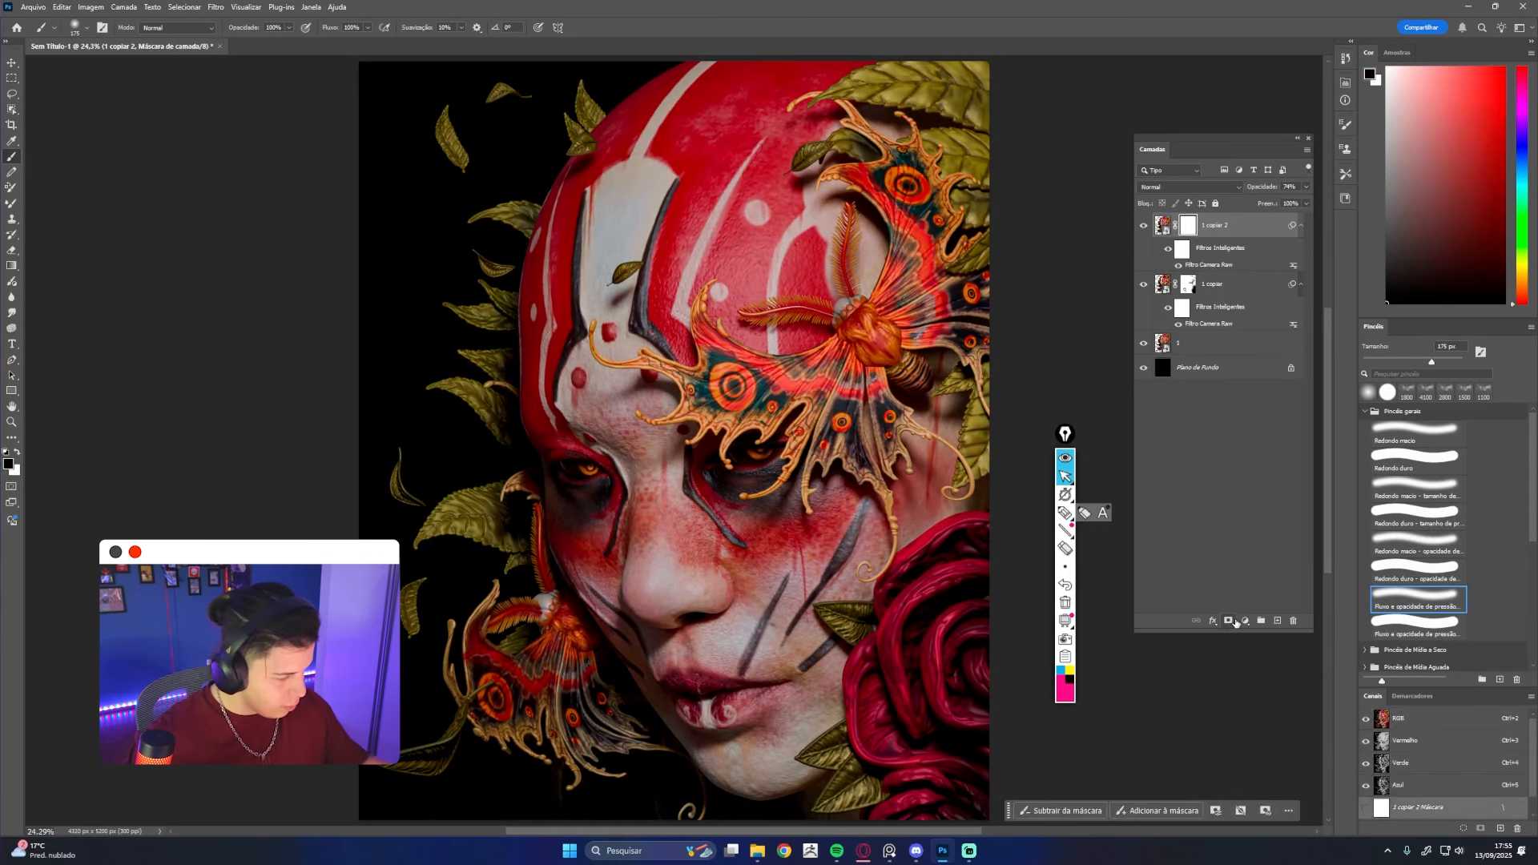
{"action": "key", "text": "bracketright"}
{"action": "key", "text": "bracketright"}
{"action": "key", "text": "bracketright"}
{"action": "key", "text": "bracketright"}
{"action": "key", "text": "bracketright"}
{"action": "key", "text": "bracketright"}
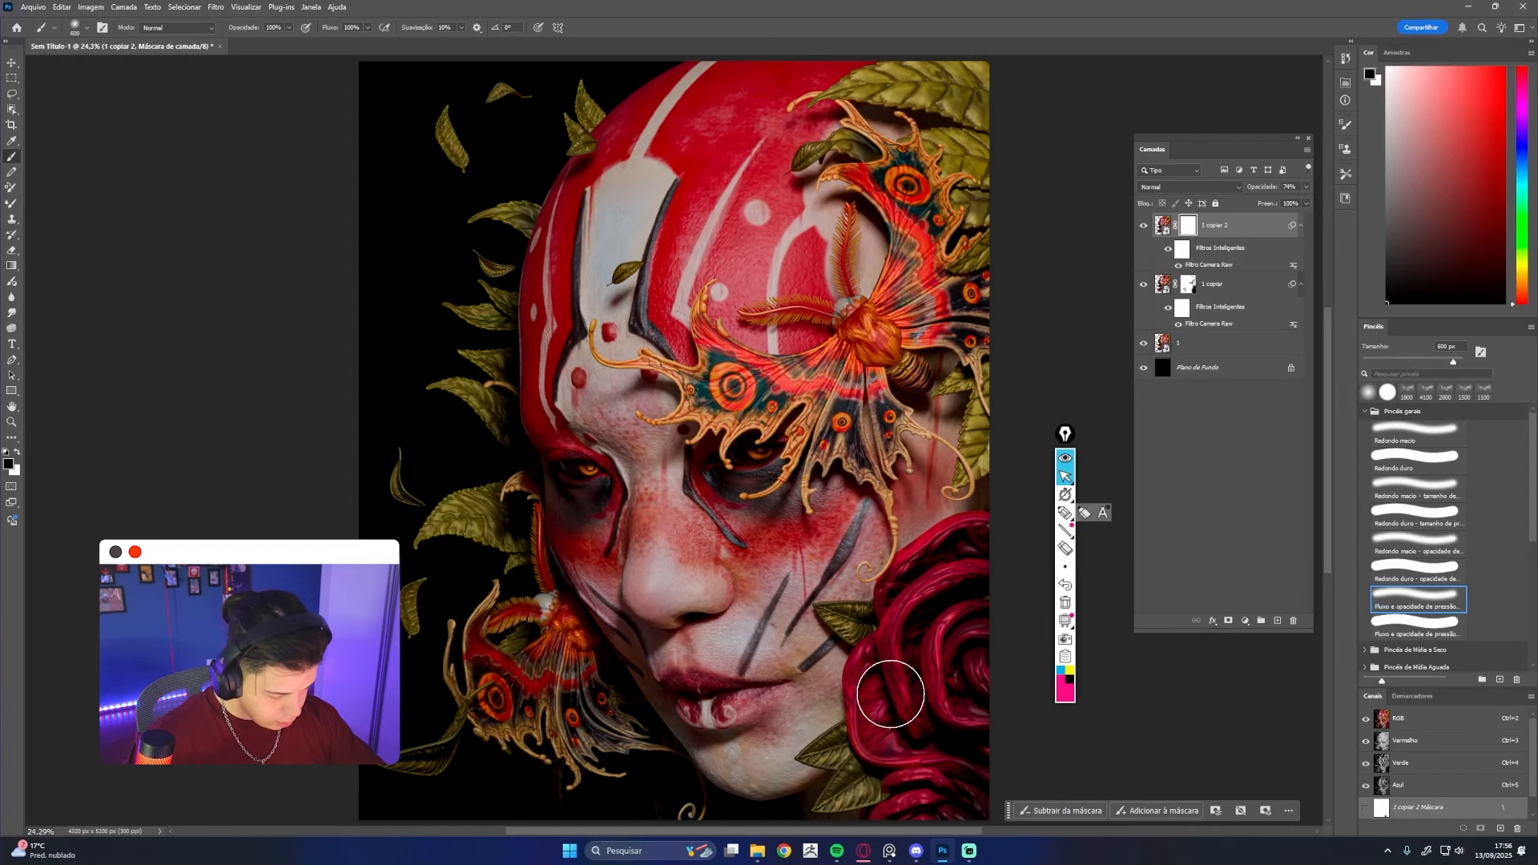
{"action": "left_click", "coordinate": [1144, 227]}
{"action": "left_click", "coordinate": [1144, 227]}
{"action": "left_click", "coordinate": [1144, 227]}
{"action": "left_click", "coordinate": [1144, 226]}
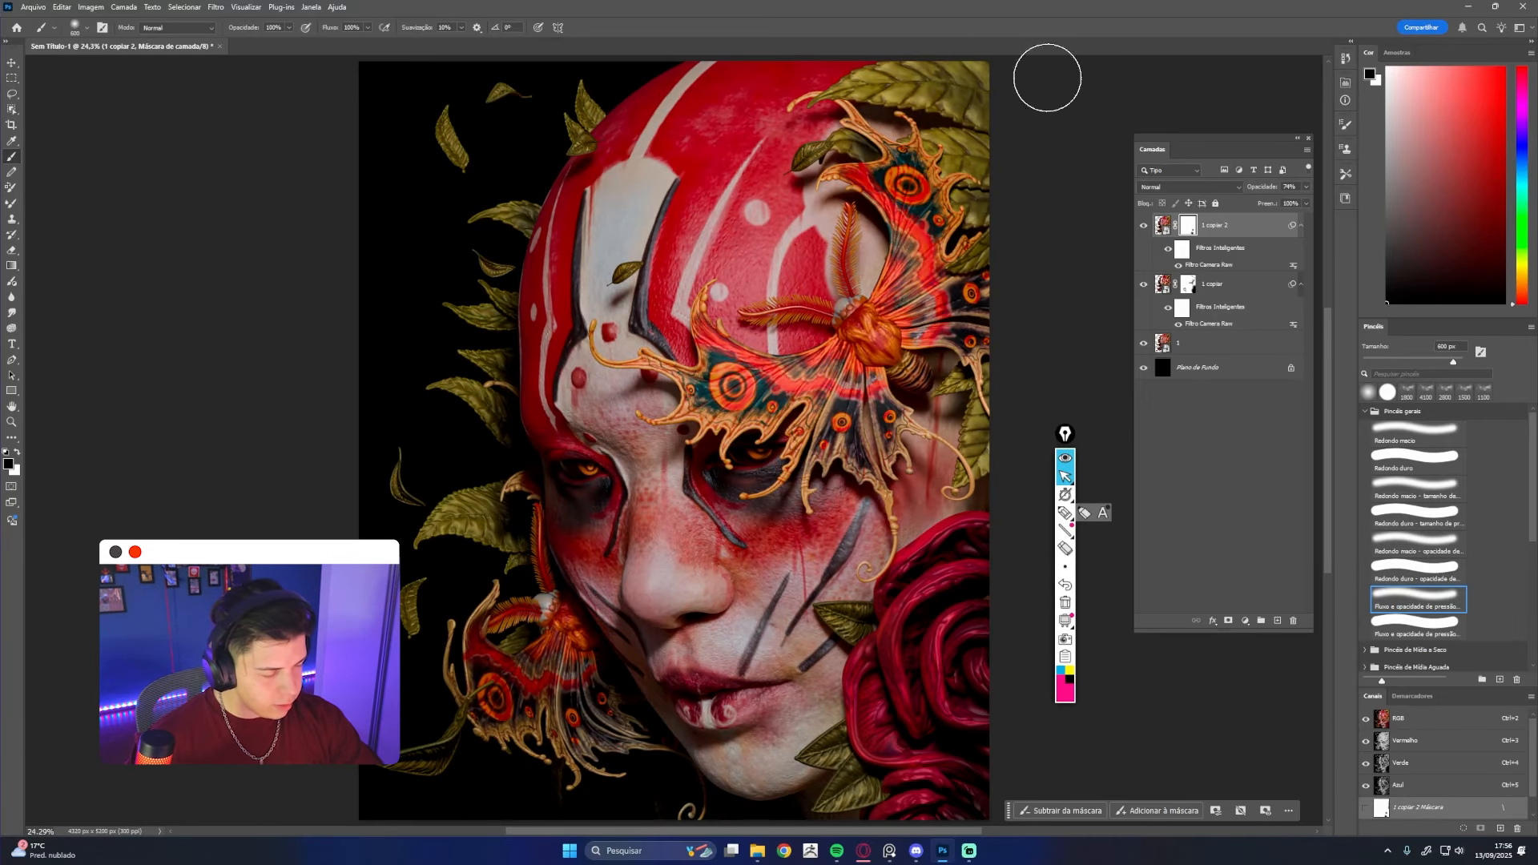
Paint black on the 1 copiar 2 mask over the leaves around the head, comparing with the layer hidden
{"action": "left_click", "coordinate": [1144, 227]}
{"action": "left_click", "coordinate": [1144, 228]}
{"action": "left_click", "coordinate": [1144, 229]}
{"action": "left_click", "coordinate": [1144, 229]}
{"action": "left_click", "coordinate": [1144, 229]}
{"action": "left_click", "coordinate": [1144, 228]}
{"action": "left_click", "coordinate": [1144, 228]}
{"action": "left_click", "coordinate": [1144, 229]}
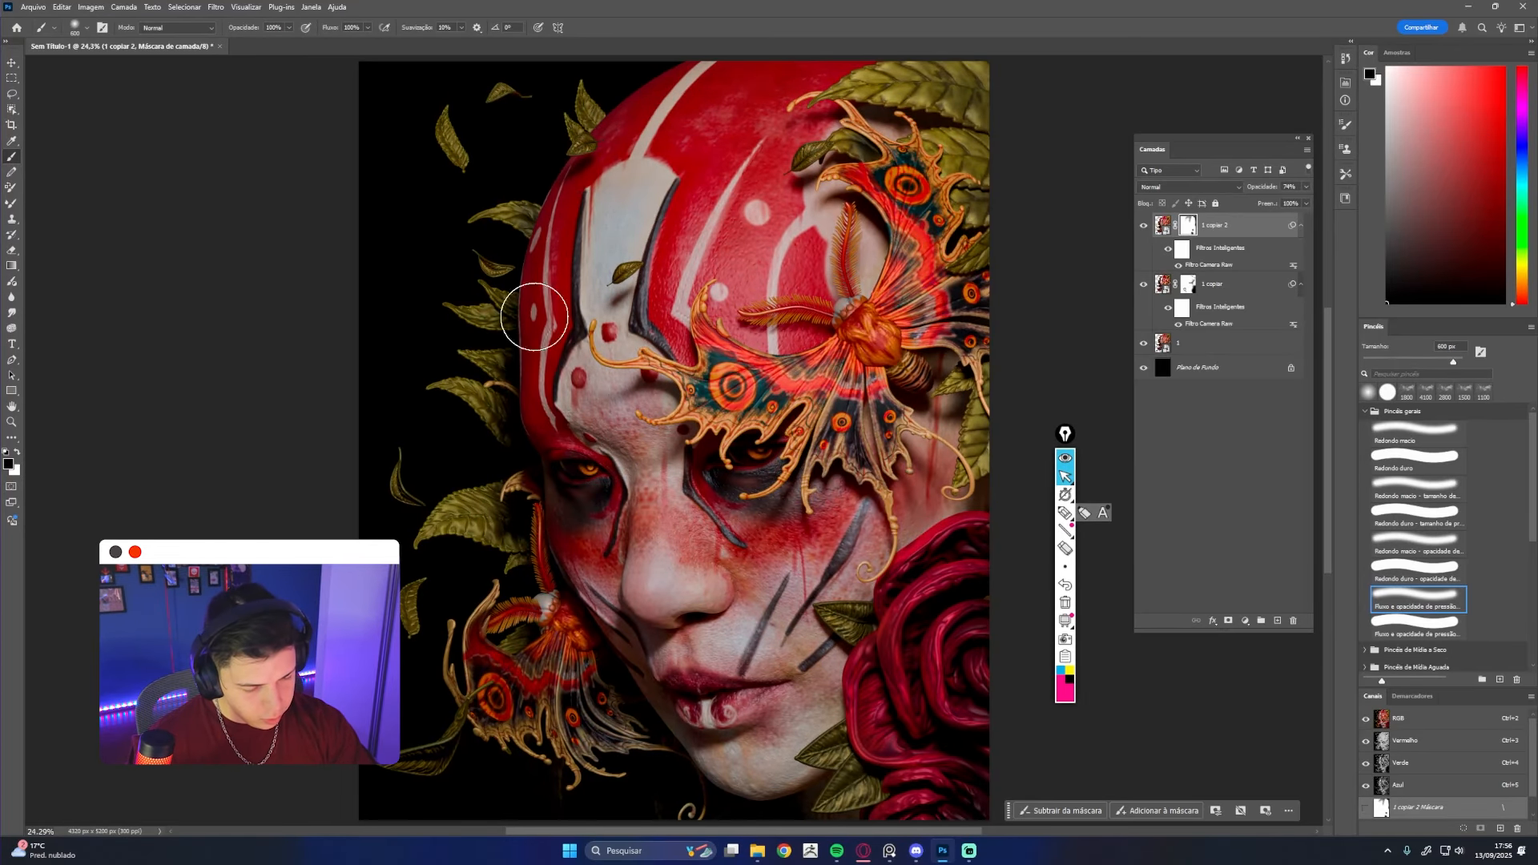
Compare the masked face with the 1 copiar 2 layer hidden and shown
{"action": "left_click", "coordinate": [1144, 229]}
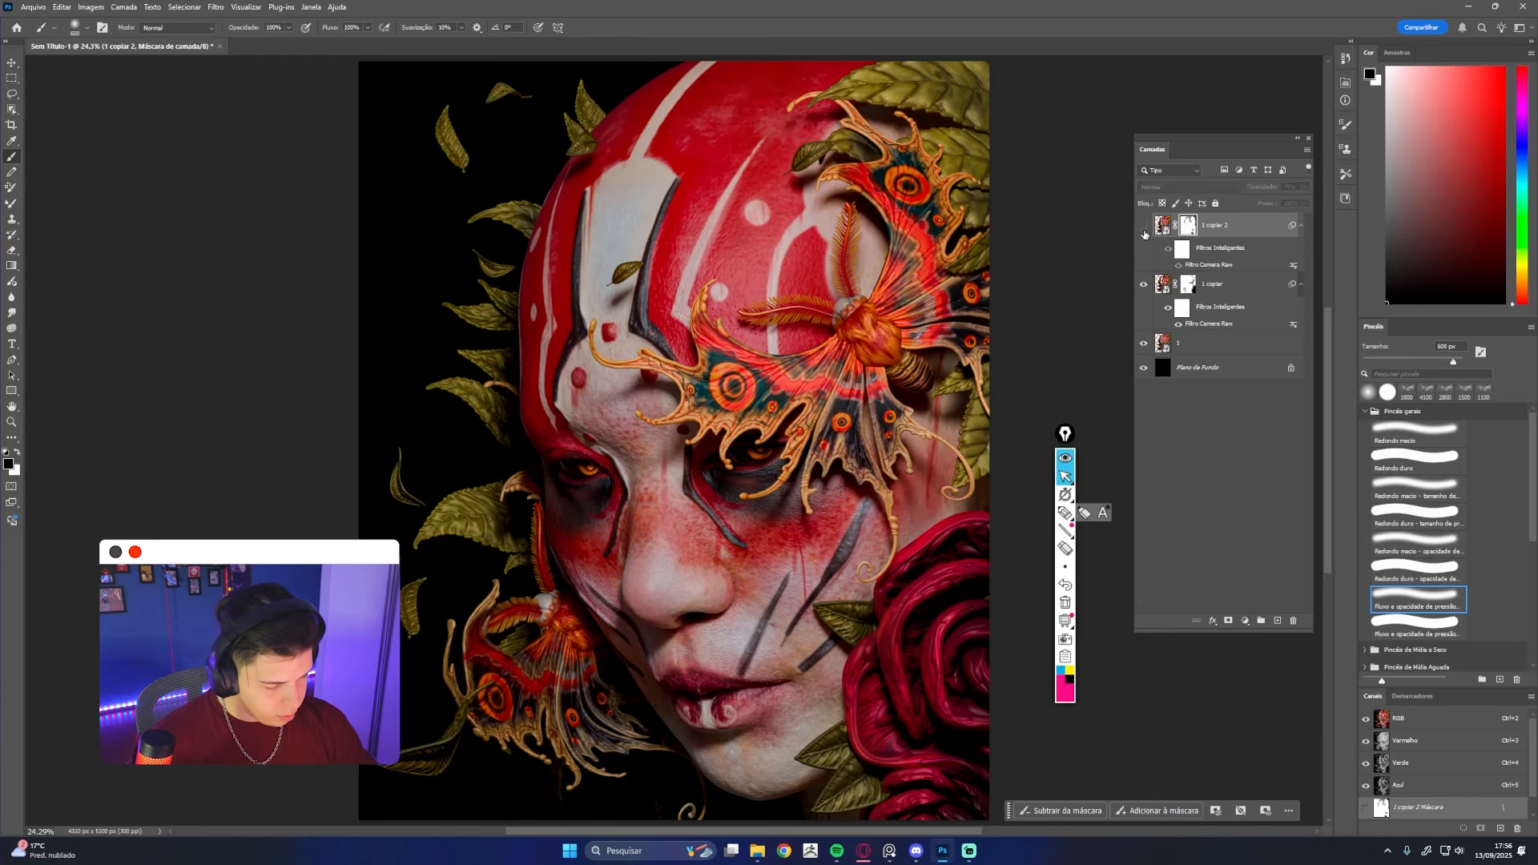
{"action": "left_click", "coordinate": [1144, 228]}
{"action": "left_click", "coordinate": [1144, 228]}
{"action": "left_click", "coordinate": [1144, 228]}
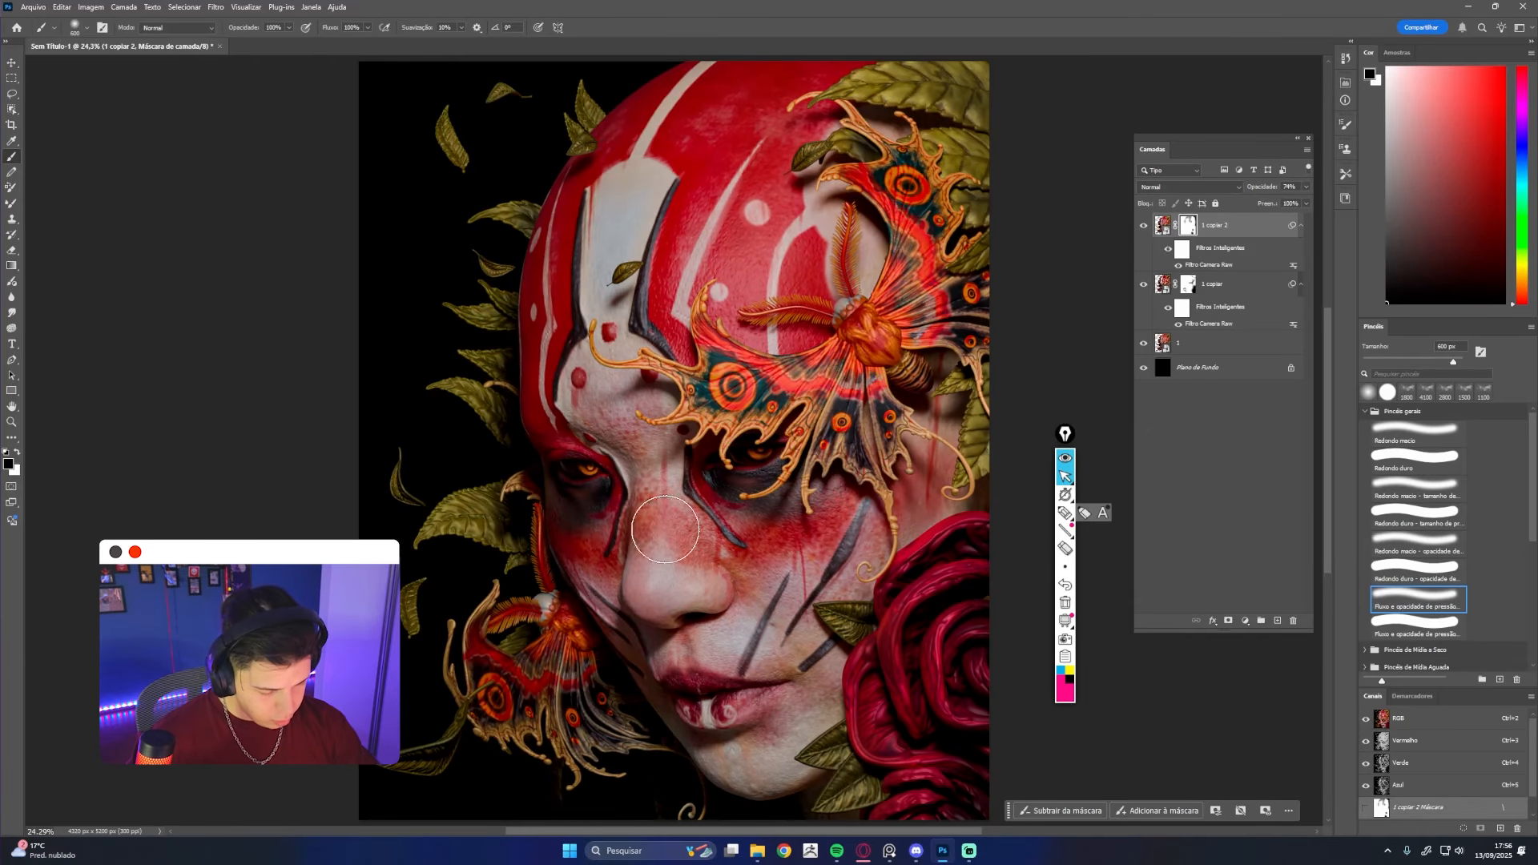
{"action": "left_click", "coordinate": [1144, 229]}
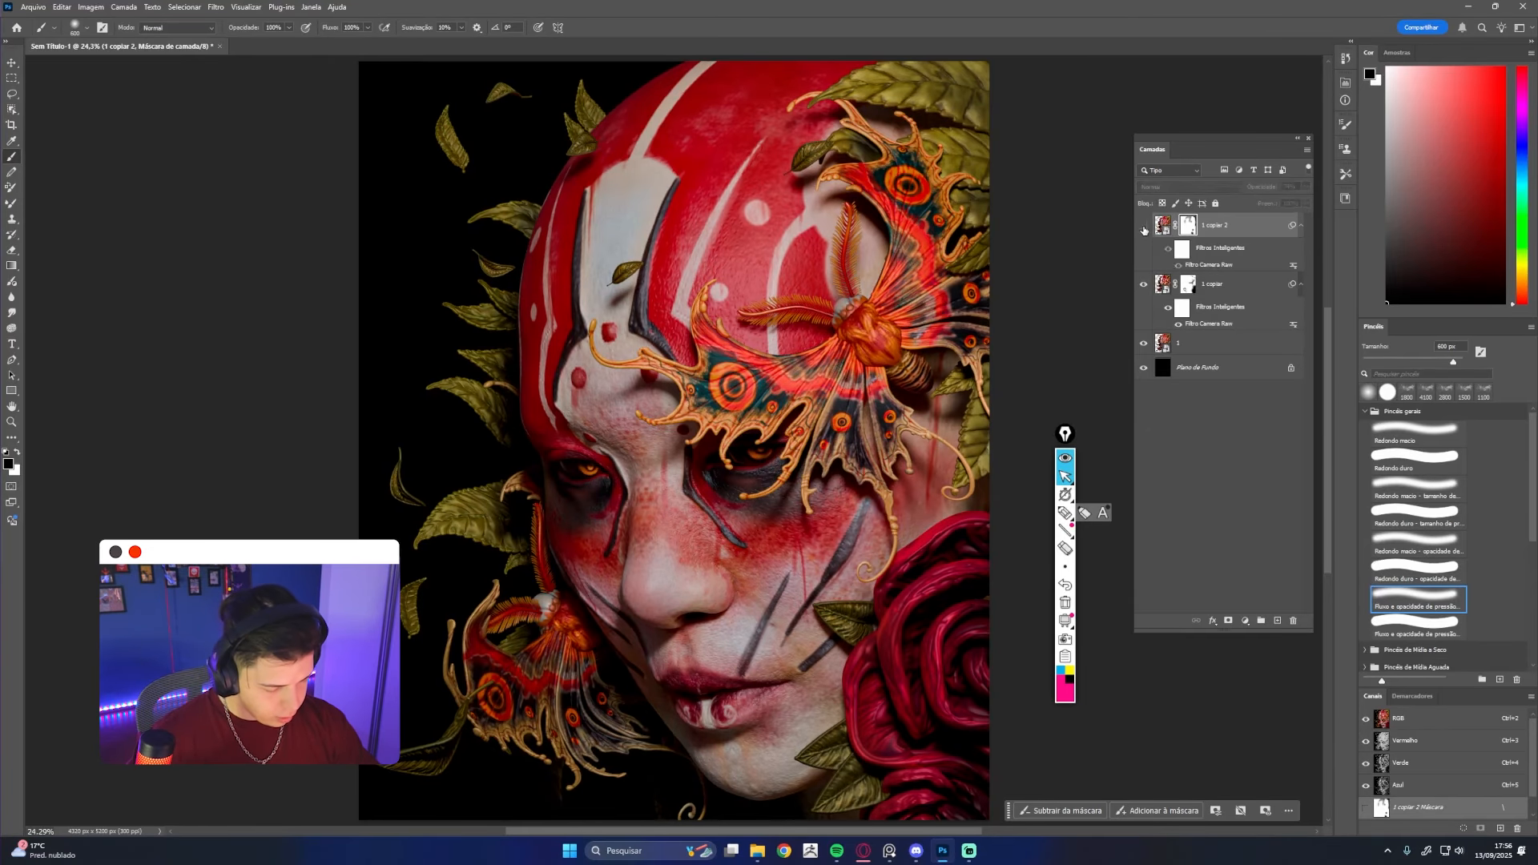
{"action": "left_click", "coordinate": [1144, 228]}
{"action": "left_click", "coordinate": [1144, 228]}
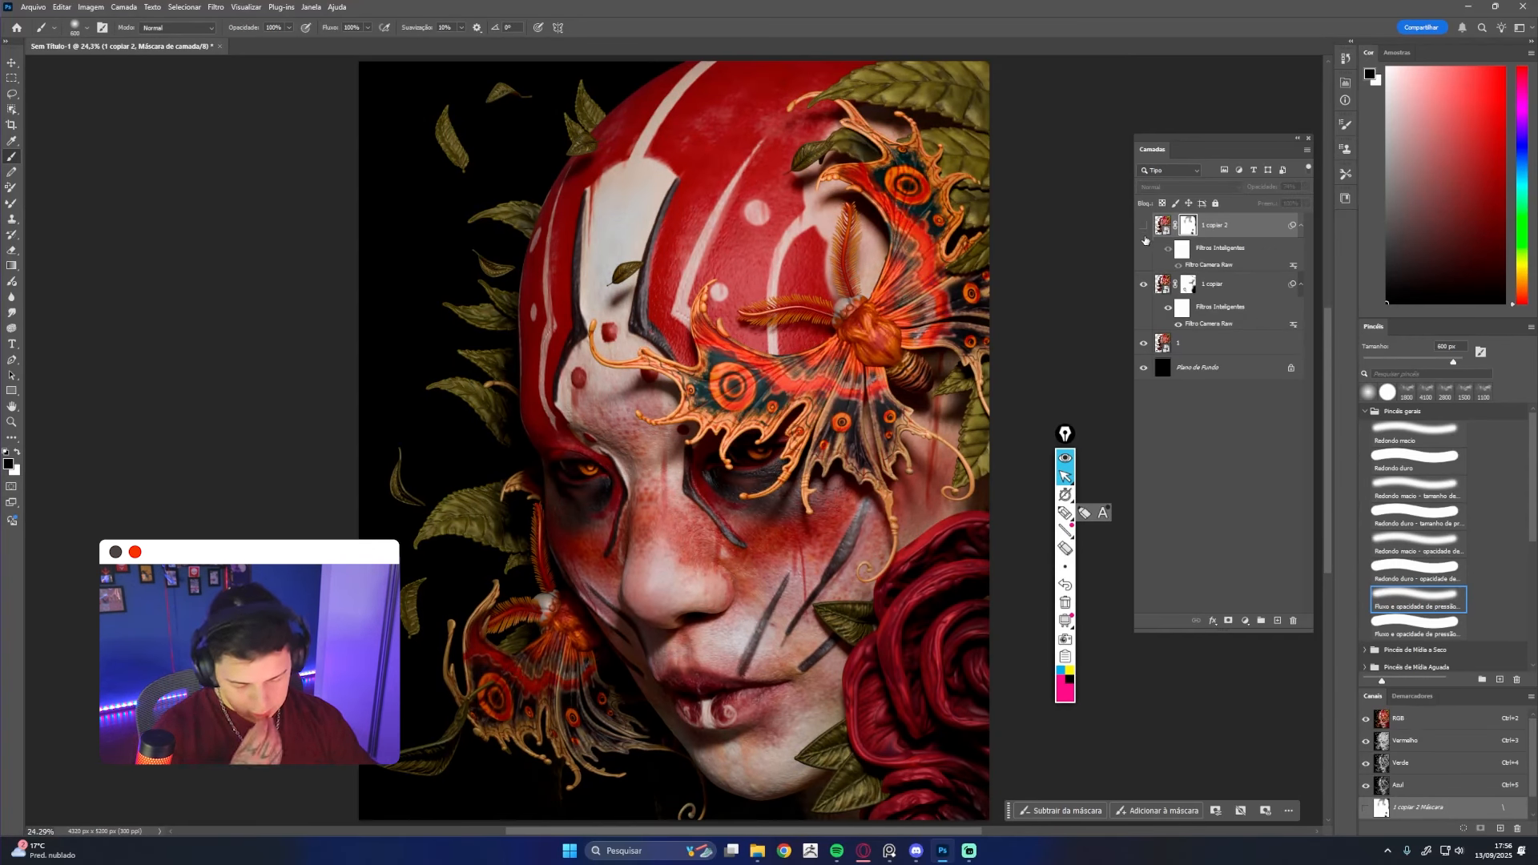
Extend the black painting on the 1 copiar 2 mask along the leaves and the shadowed side of the head
{"action": "left_click", "coordinate": [1144, 230]}
{"action": "left_click", "coordinate": [1144, 230]}
{"action": "left_click", "coordinate": [1144, 230]}
{"action": "left_click", "coordinate": [1144, 230]}
{"action": "left_click", "coordinate": [1144, 230]}
{"action": "left_click", "coordinate": [1144, 230]}
{"action": "left_click", "coordinate": [1144, 230]}
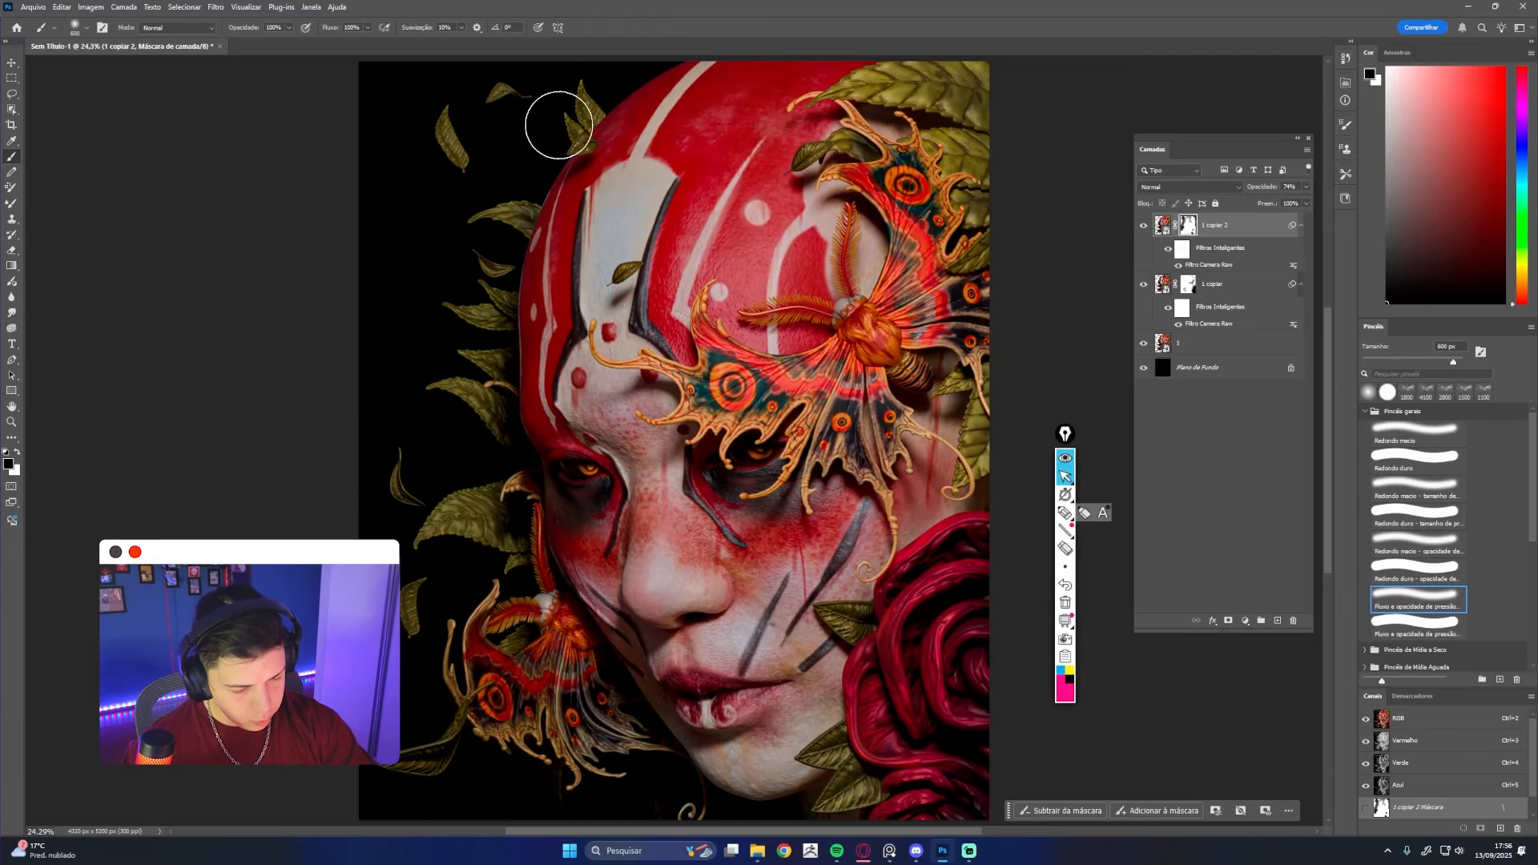
Check the masked moths, leaves and lower face with the 1 copiar 2 layer hidden and shown
{"action": "left_click_drag", "start_coordinate": [887, 508], "coordinate": [886, 453]}
{"action": "left_click", "coordinate": [1145, 229]}
{"action": "left_click", "coordinate": [1145, 228]}
{"action": "left_click", "coordinate": [1144, 228]}
{"action": "left_click", "coordinate": [1144, 230]}
{"action": "left_click", "coordinate": [1145, 229]}
{"action": "left_click", "coordinate": [1145, 229]}
{"action": "left_click", "coordinate": [1144, 229]}
{"action": "left_click", "coordinate": [1144, 229]}
{"action": "left_click", "coordinate": [1144, 229]}
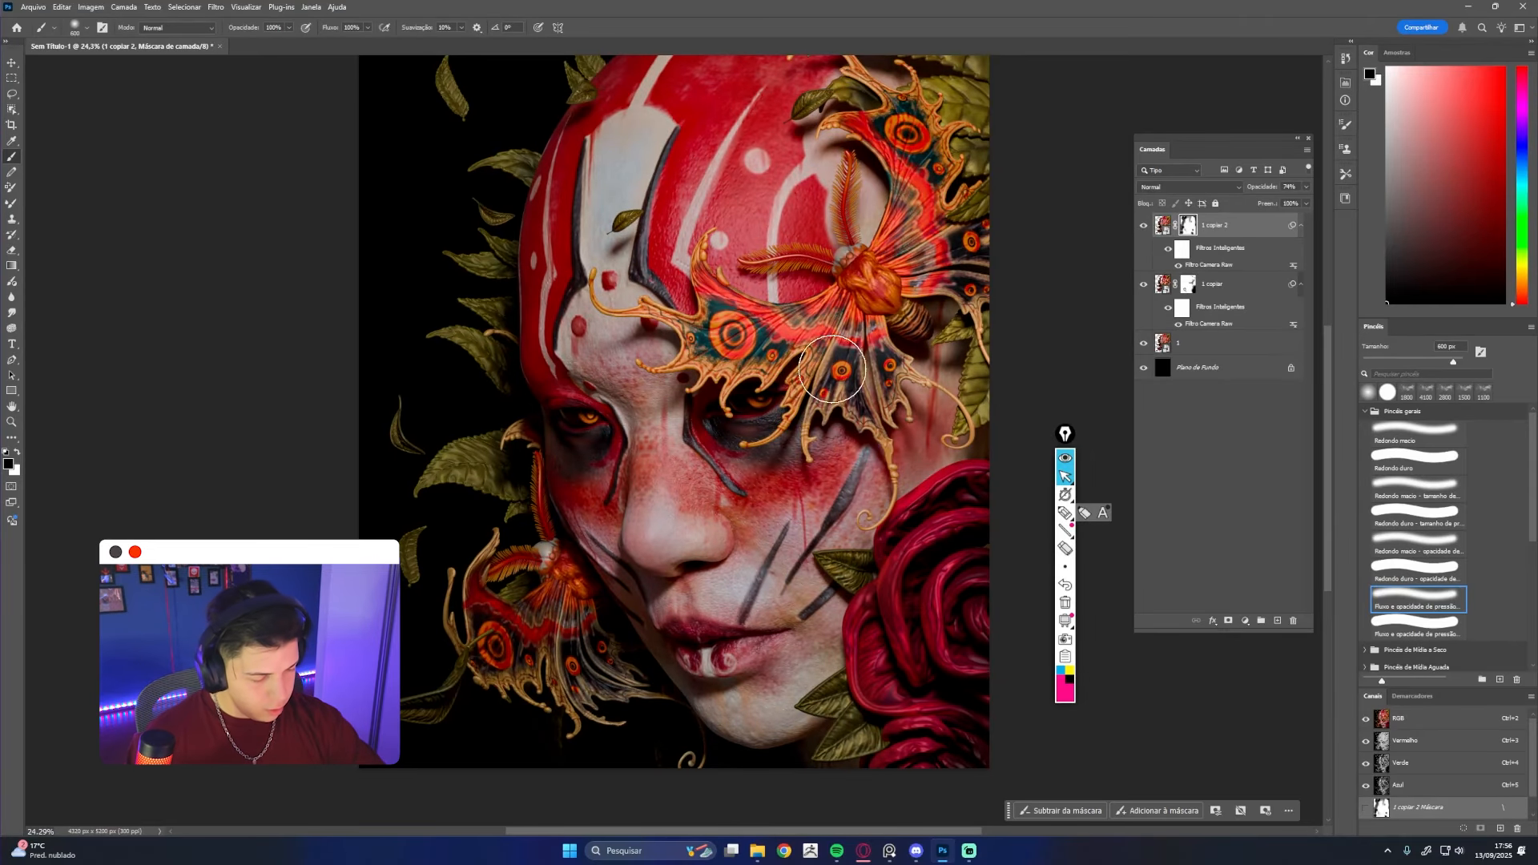
{"action": "left_click_drag", "start_coordinate": [1015, 276], "coordinate": [1013, 331]}
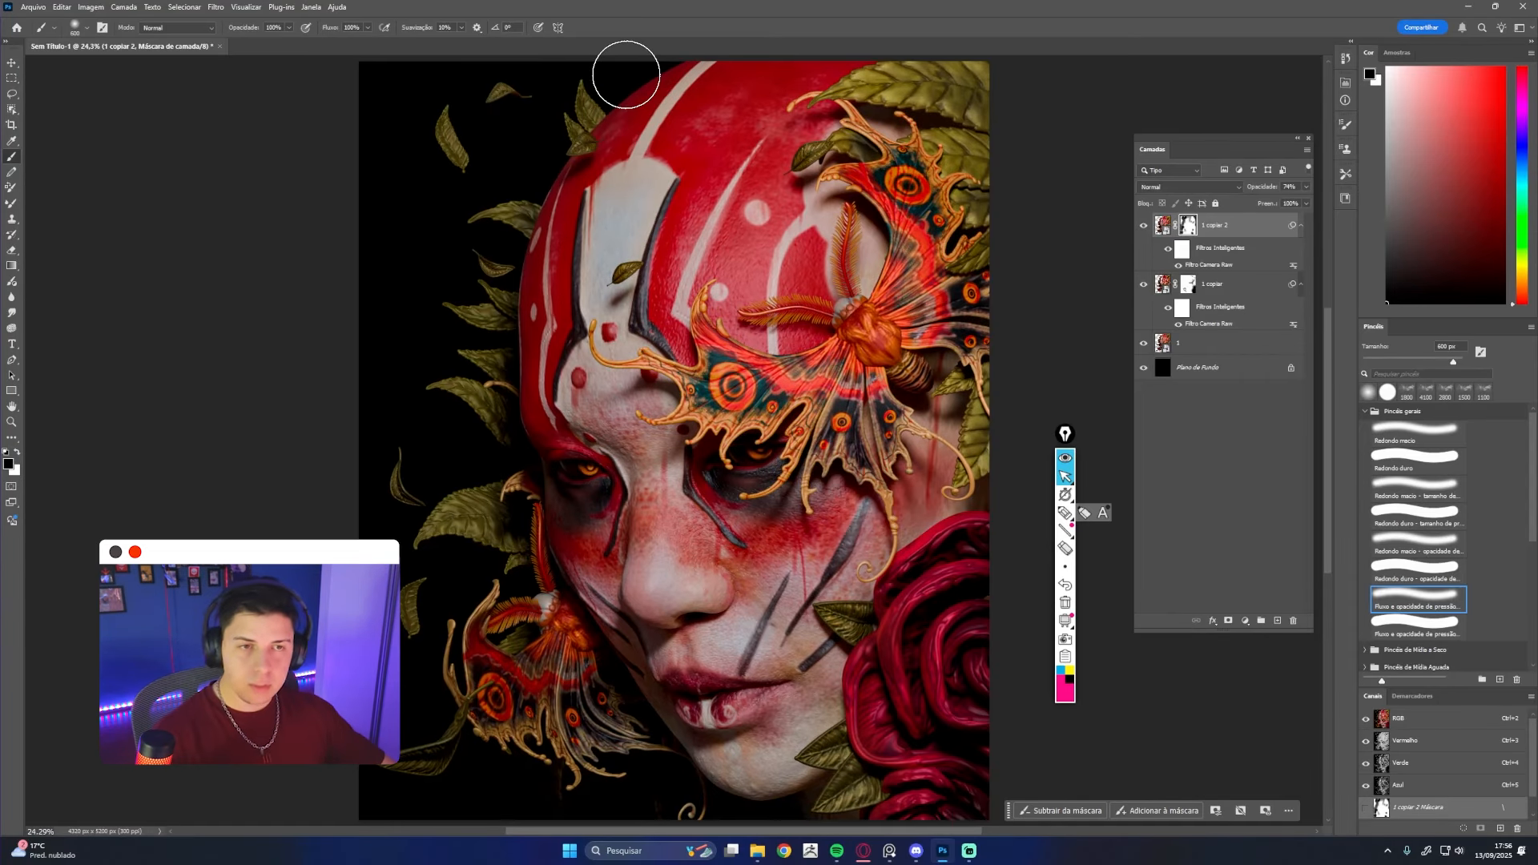
Duplicate layer 1, move the copy to the top of the stack and set its blend mode to Multiplicação
{"action": "left_click", "coordinate": [1211, 351]}
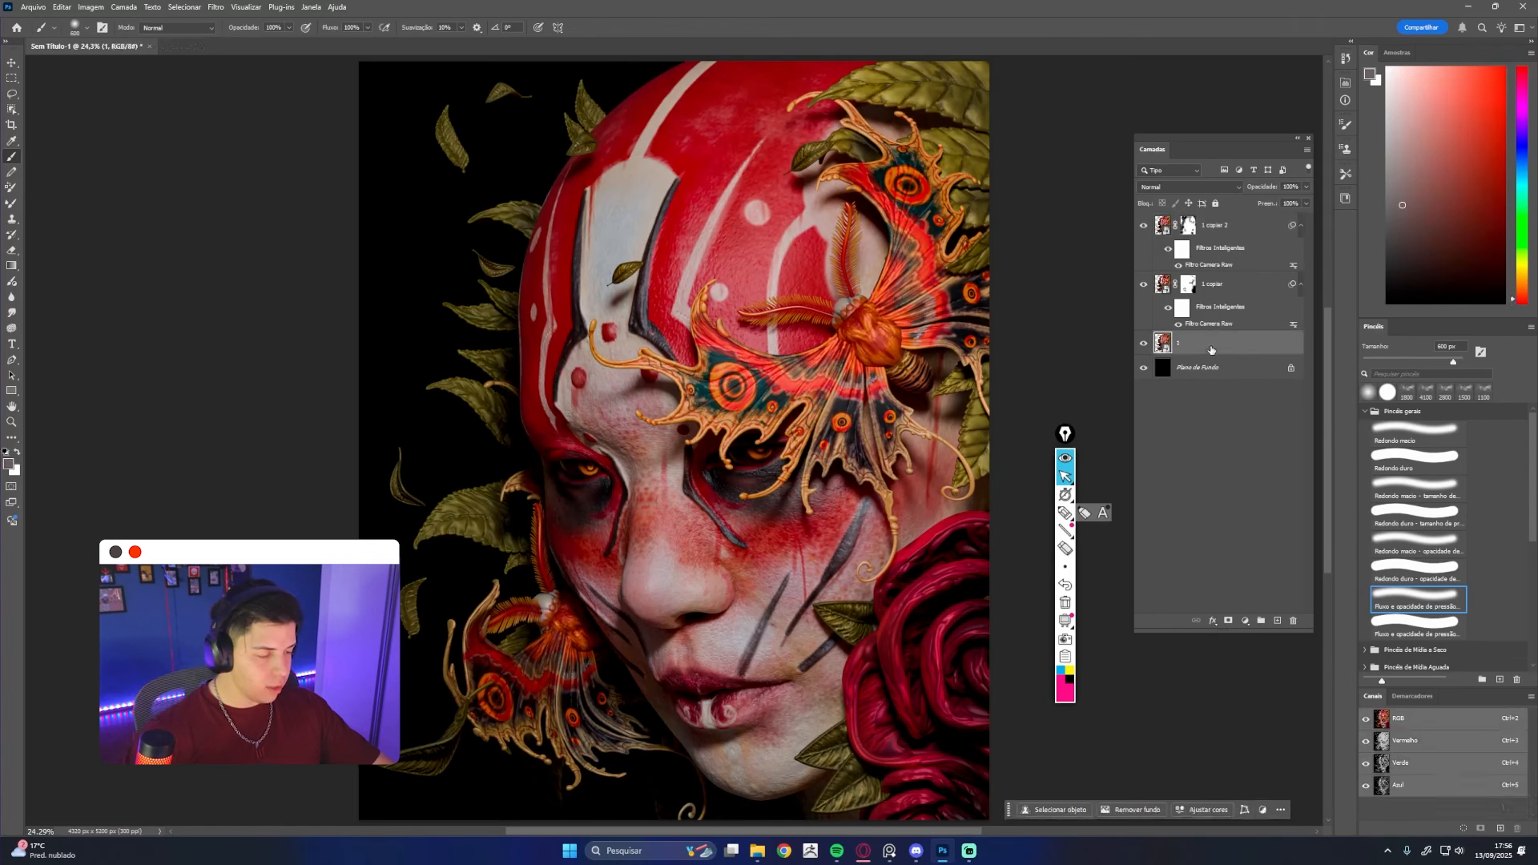
{"action": "key", "text": "ctrl+j"}
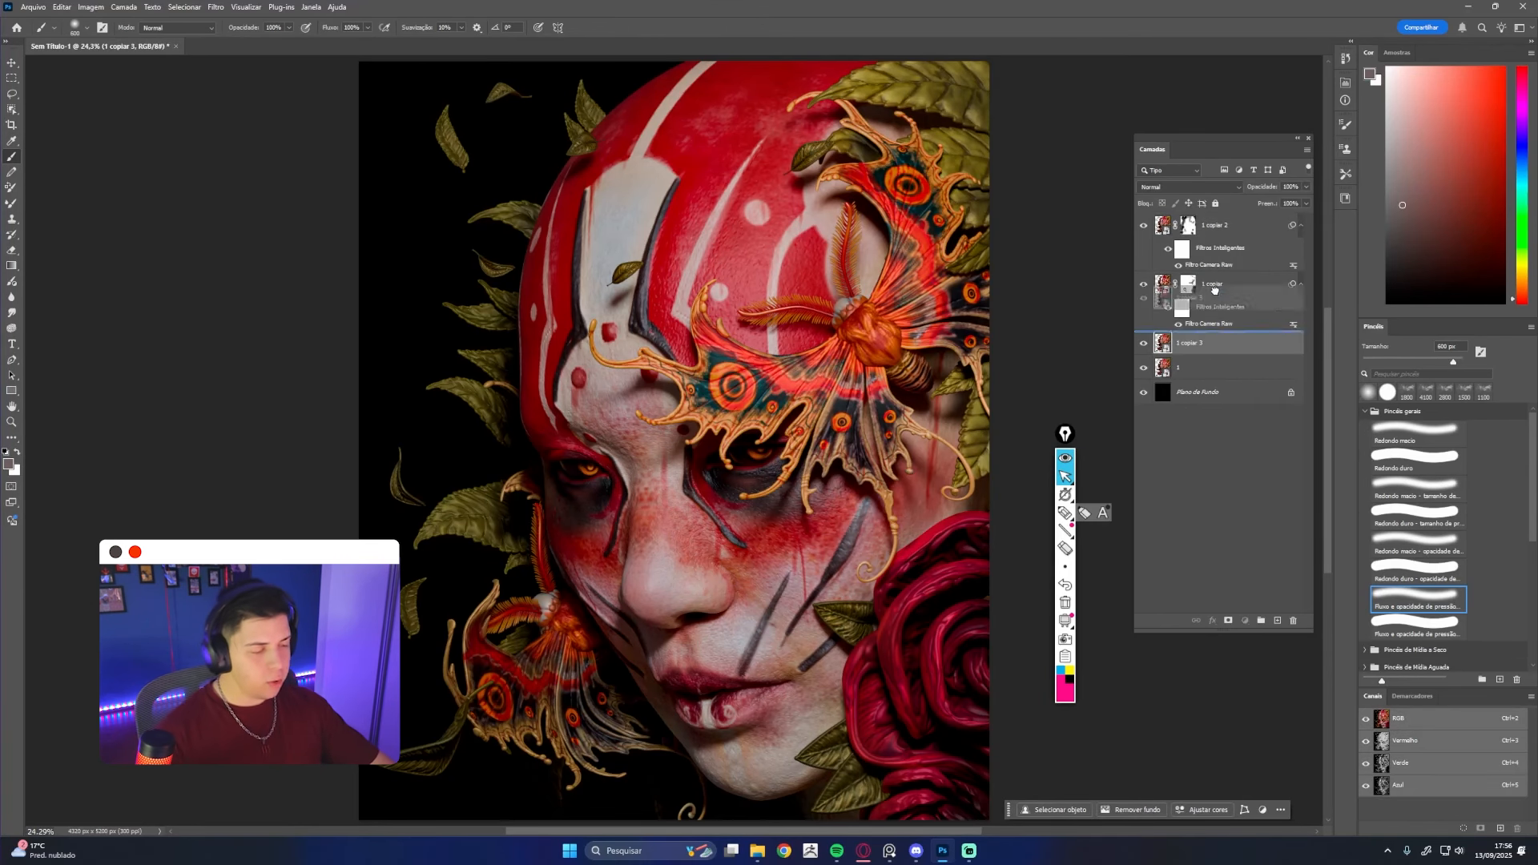
{"action": "left_click_drag", "start_coordinate": [1216, 211], "coordinate": [1217, 214]}
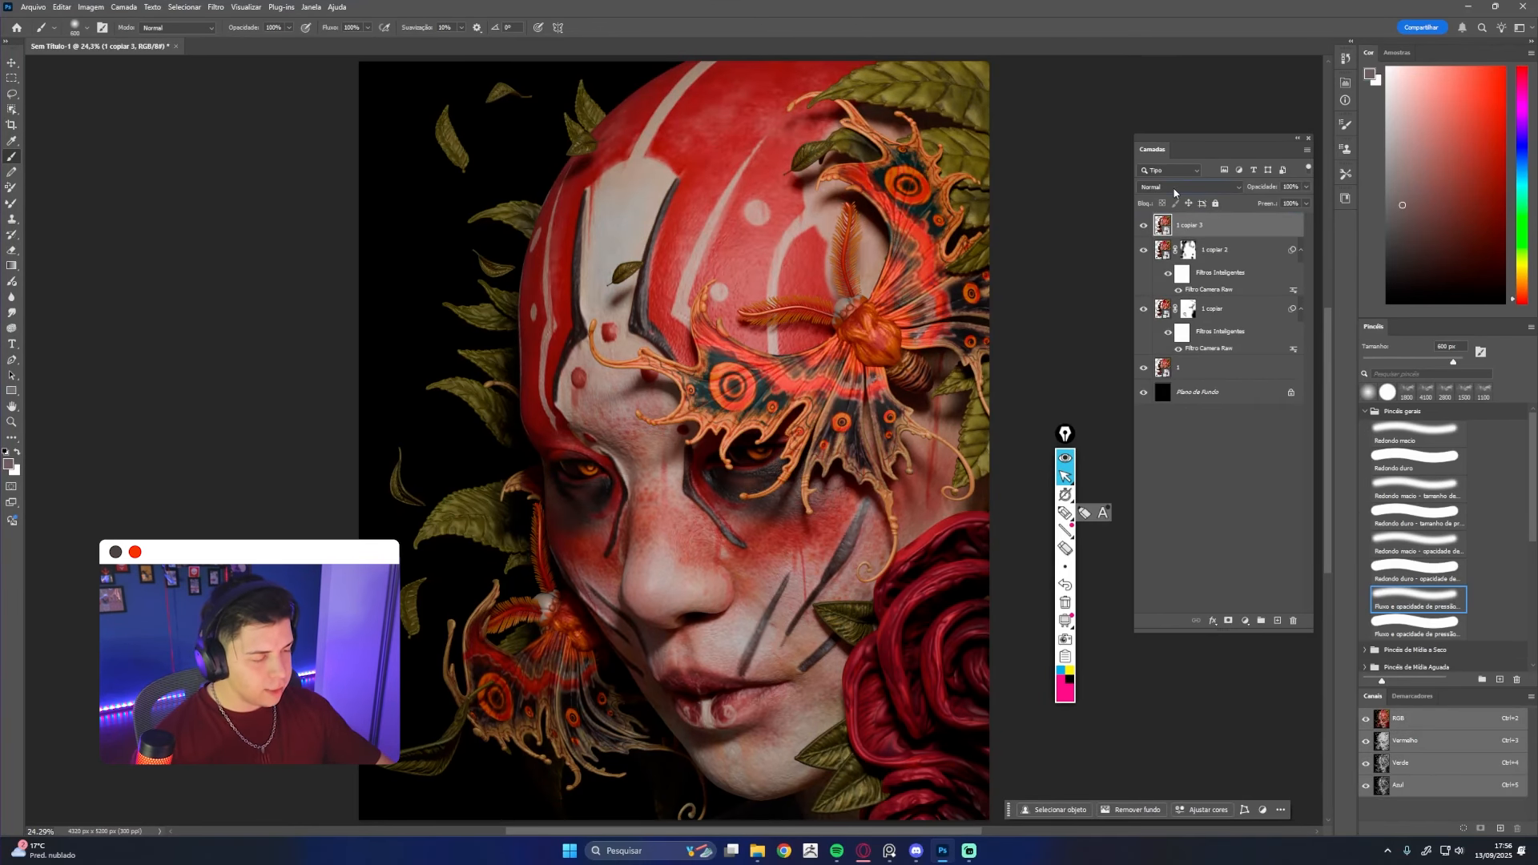
{"action": "left_click", "coordinate": [1174, 189]}
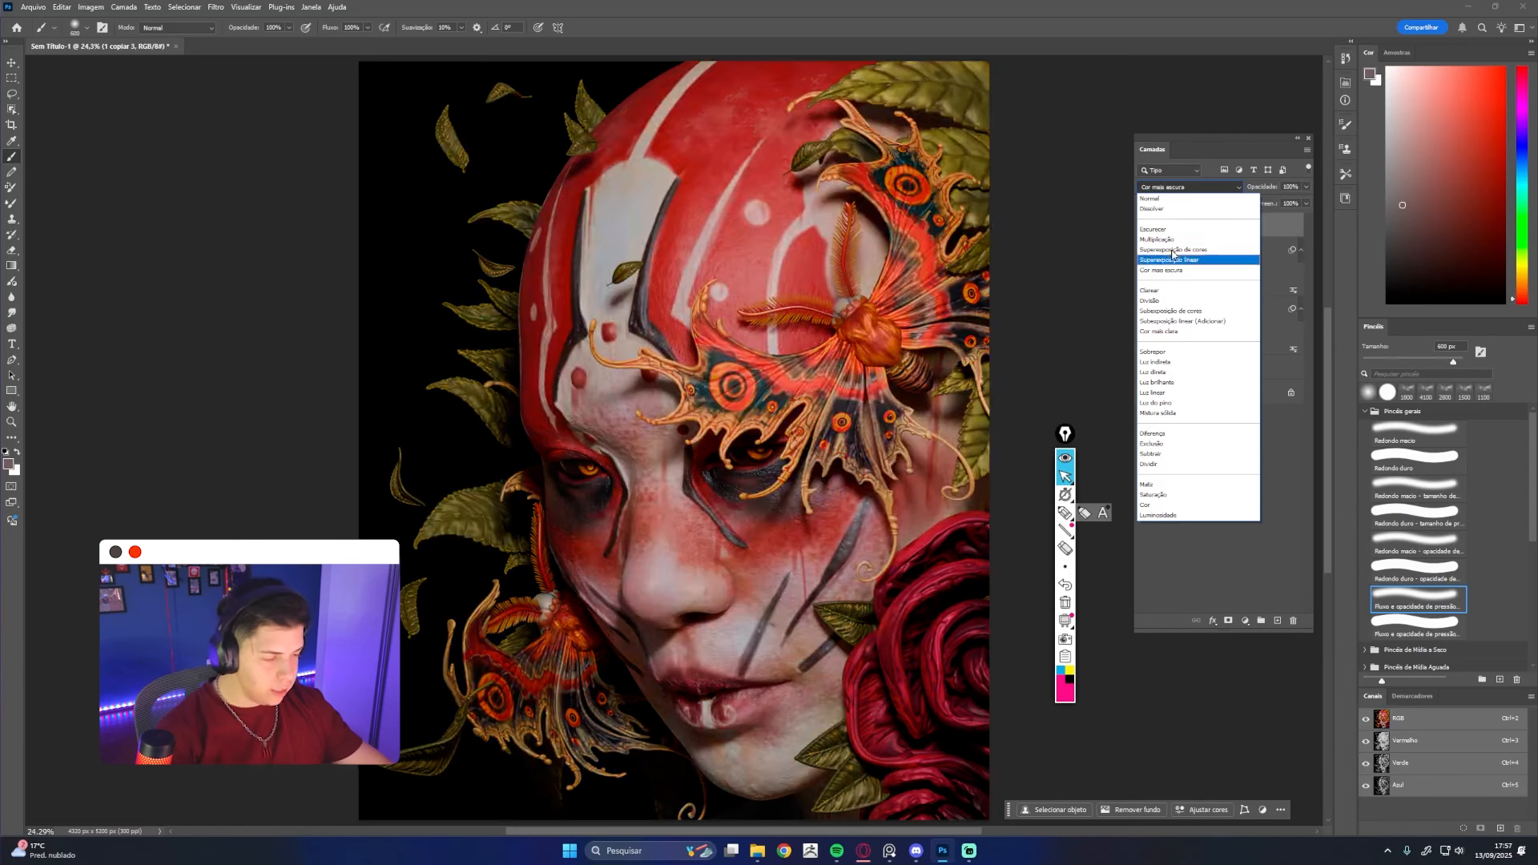
{"action": "left_click", "coordinate": [1166, 239]}
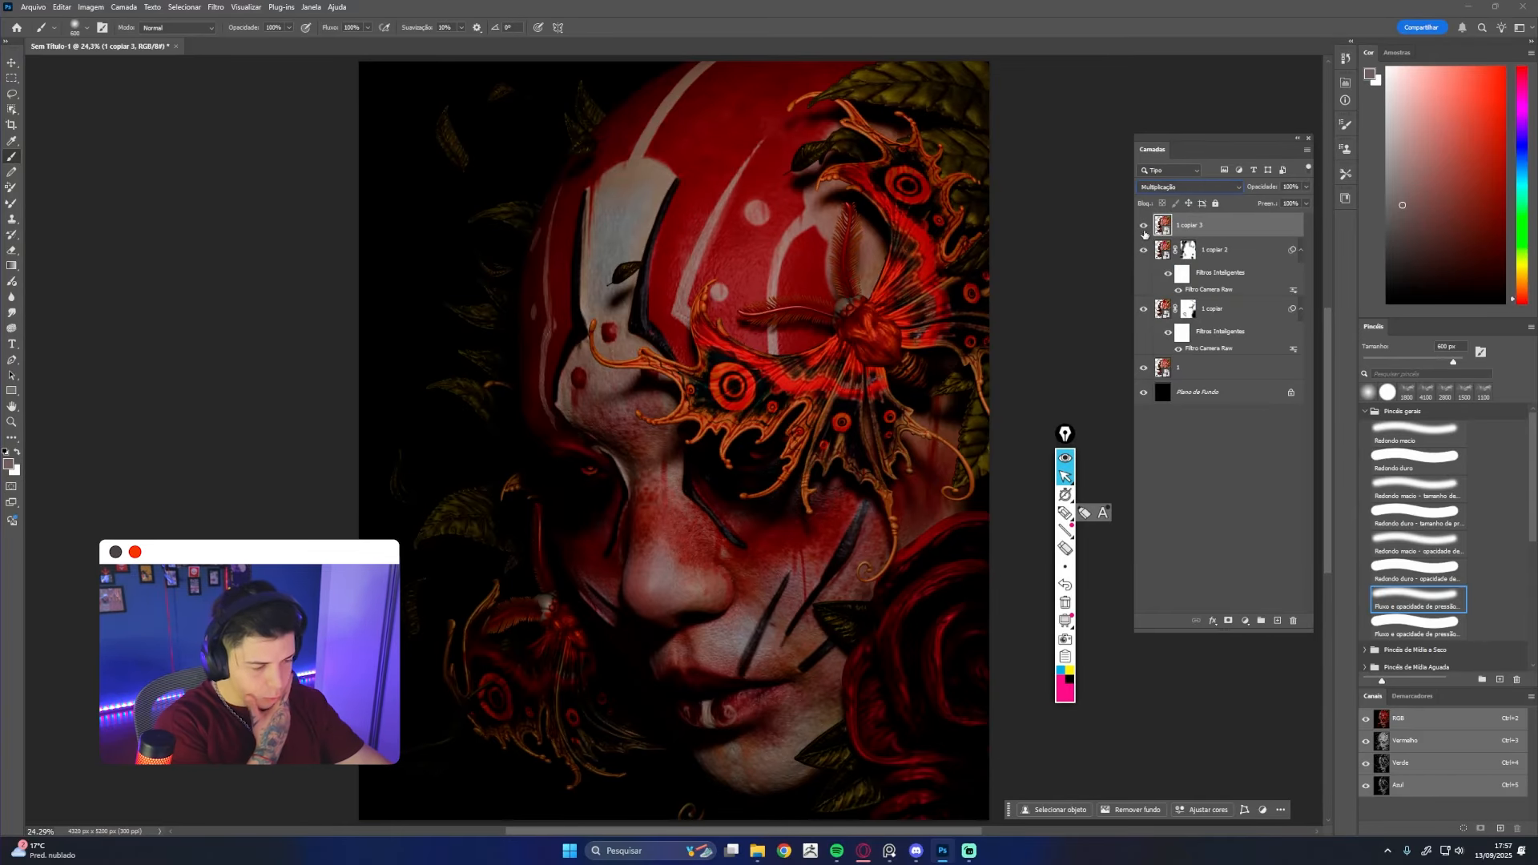
{"action": "left_click", "coordinate": [1143, 229]}
{"action": "left_click", "coordinate": [1143, 228]}
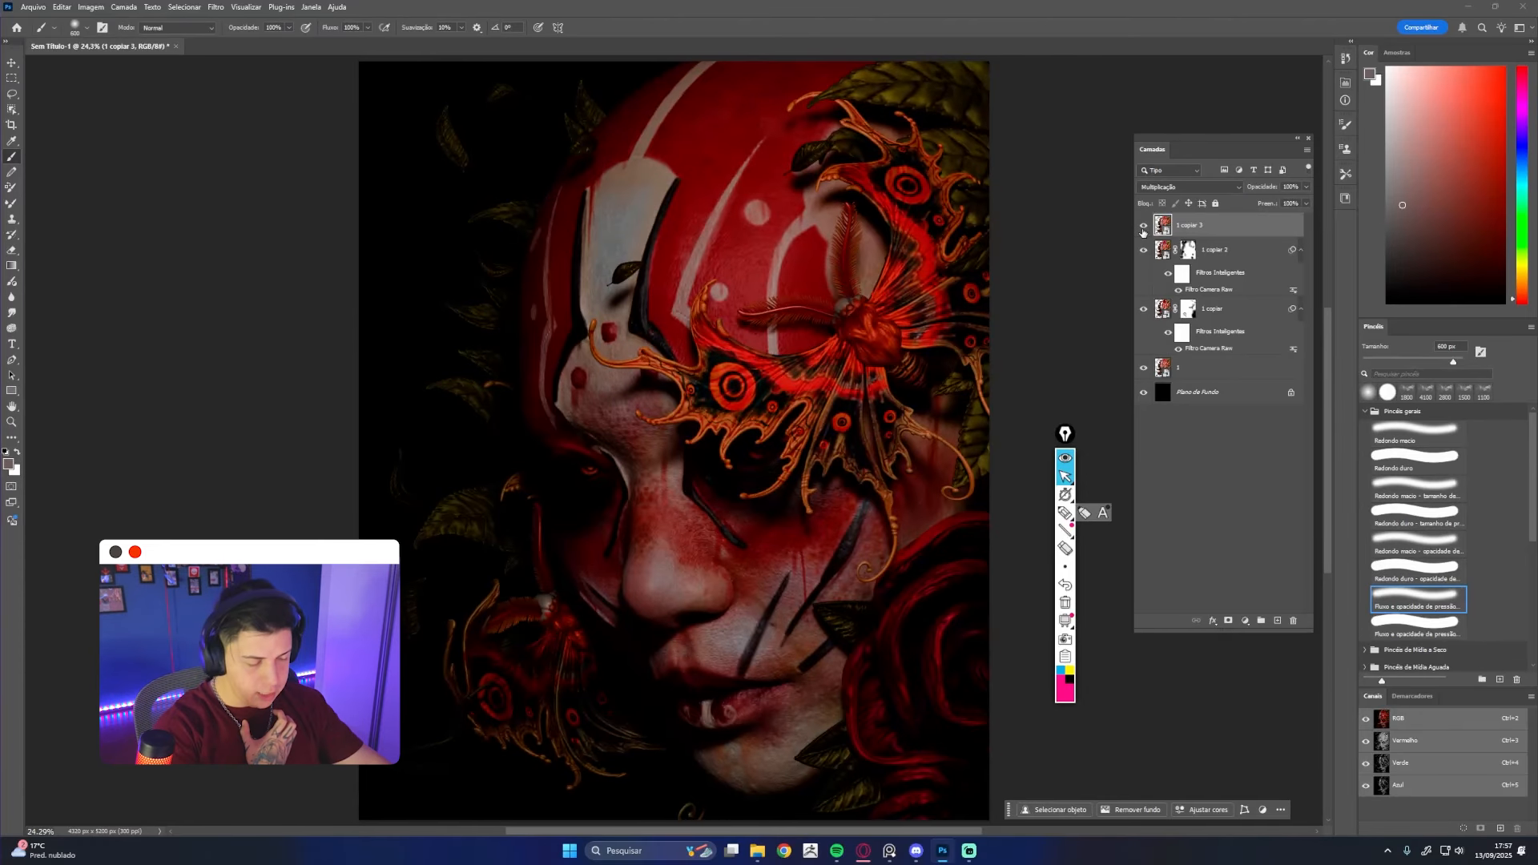
{"action": "left_click", "coordinate": [1143, 227]}
{"action": "left_click", "coordinate": [1143, 227]}
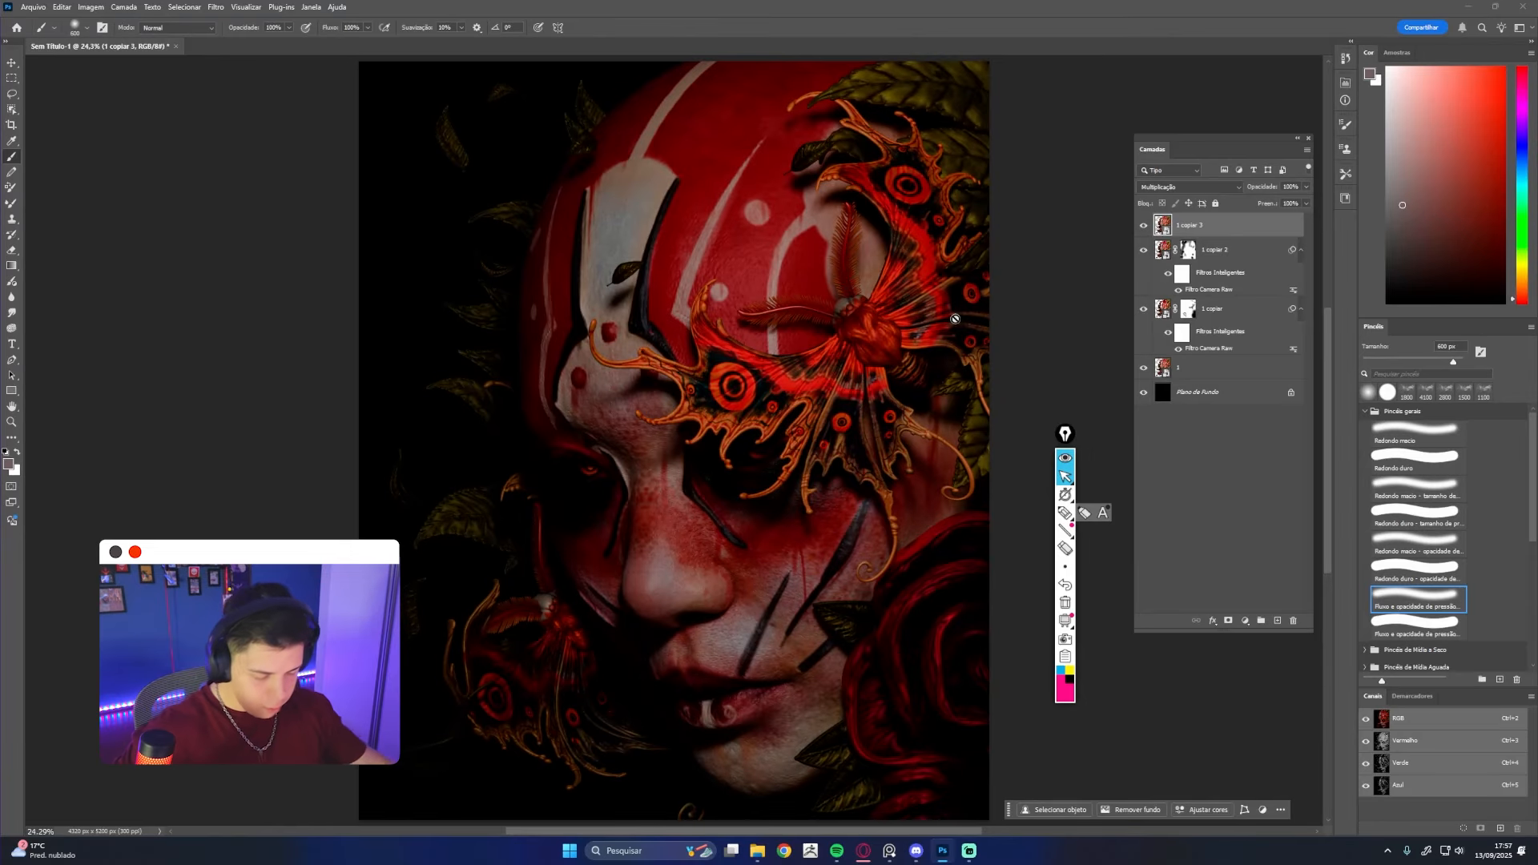
Brighten the 1 copiar 3 layer with Levels by raising the midtones and lowering the white input level
{"action": "key", "text": "ctrl+l"}
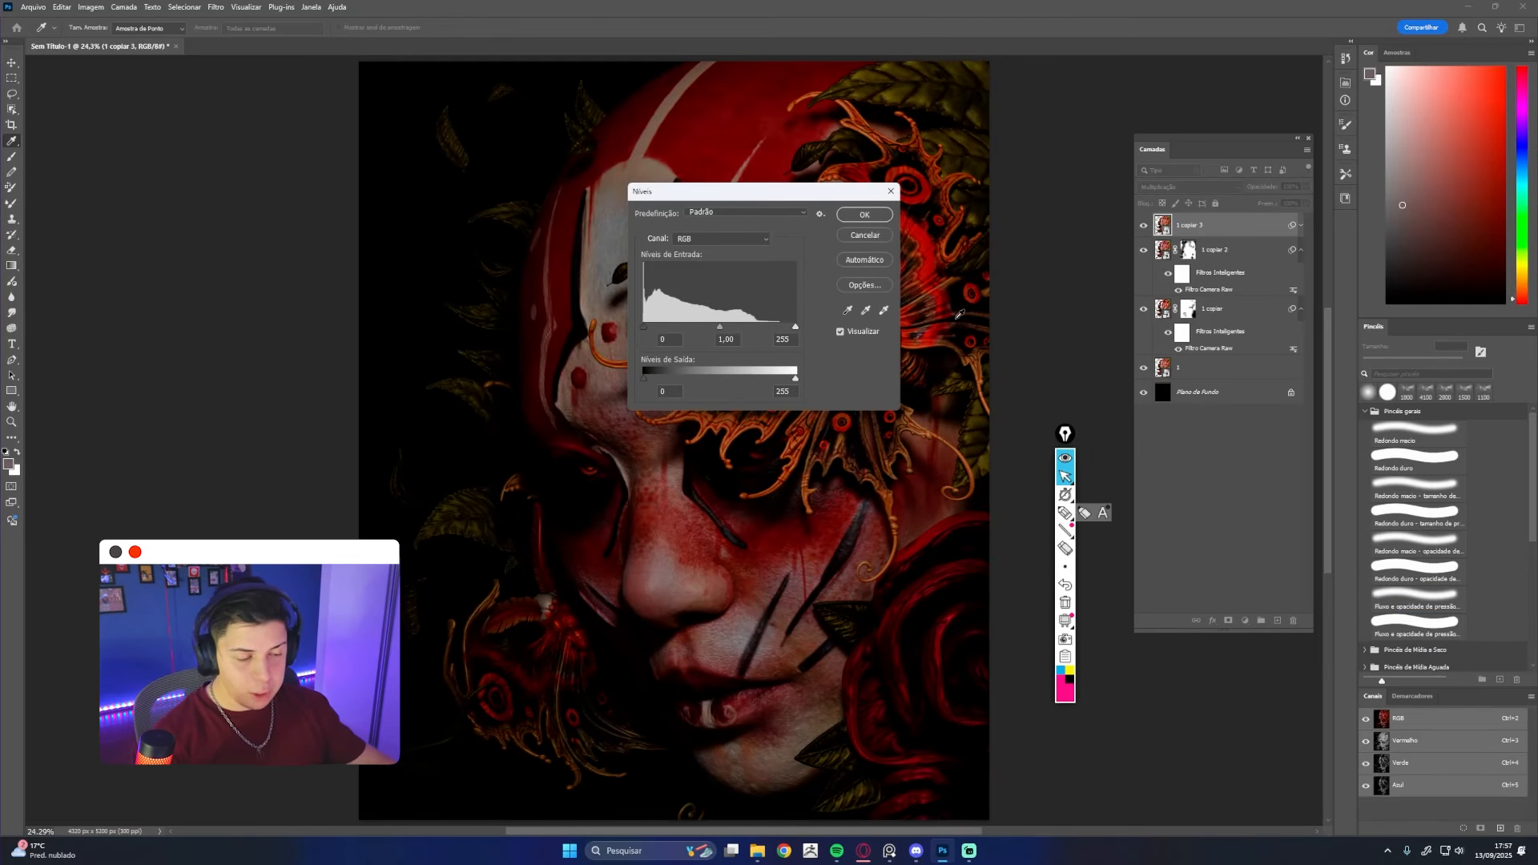
{"action": "left_click_drag", "start_coordinate": [707, 192], "coordinate": [934, 186]}
{"action": "left_click_drag", "start_coordinate": [870, 322], "coordinate": [927, 309]}
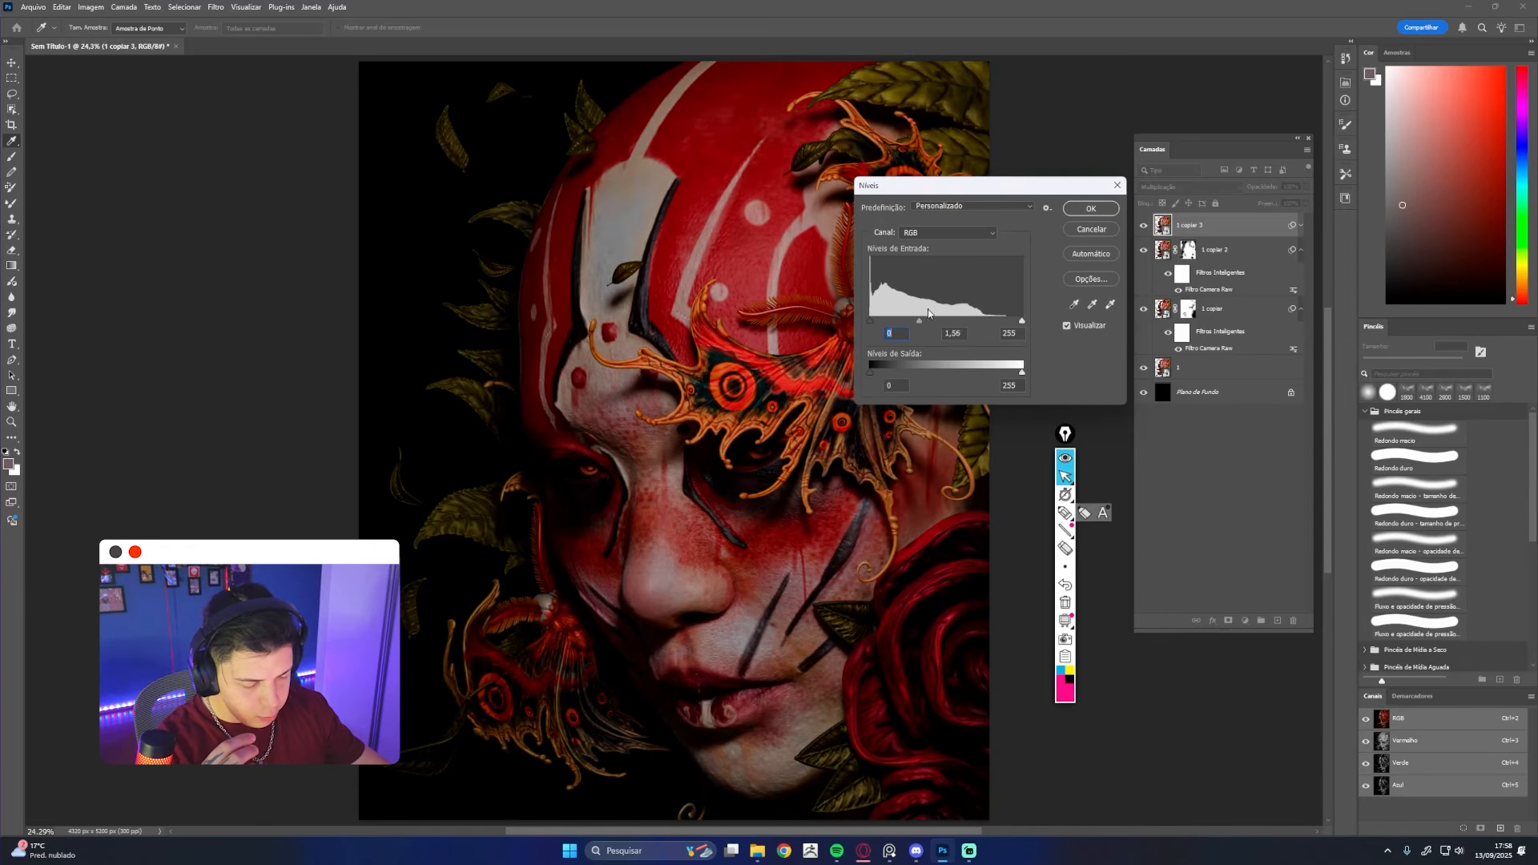
{"action": "left_click_drag", "start_coordinate": [1021, 321], "coordinate": [877, 319]}
{"action": "left_click", "coordinate": [1074, 212]}
Preview the brightened 1 copiar 3 layer in Normal blend mode and return it to Multiplicação
{"action": "left_click", "coordinate": [1143, 228]}
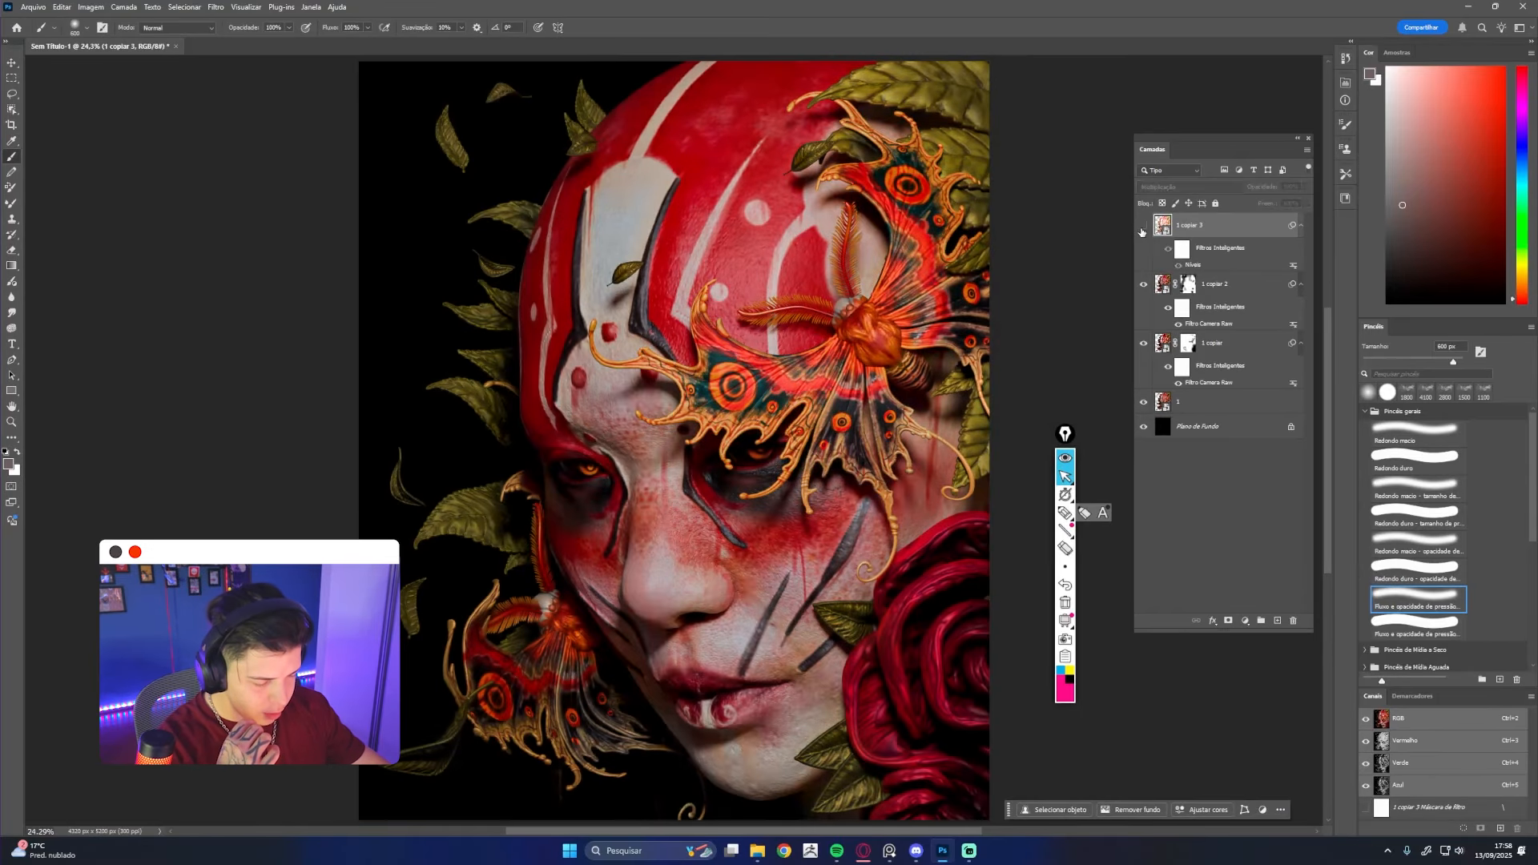
{"action": "left_click", "coordinate": [1143, 227]}
{"action": "left_click", "coordinate": [1196, 192]}
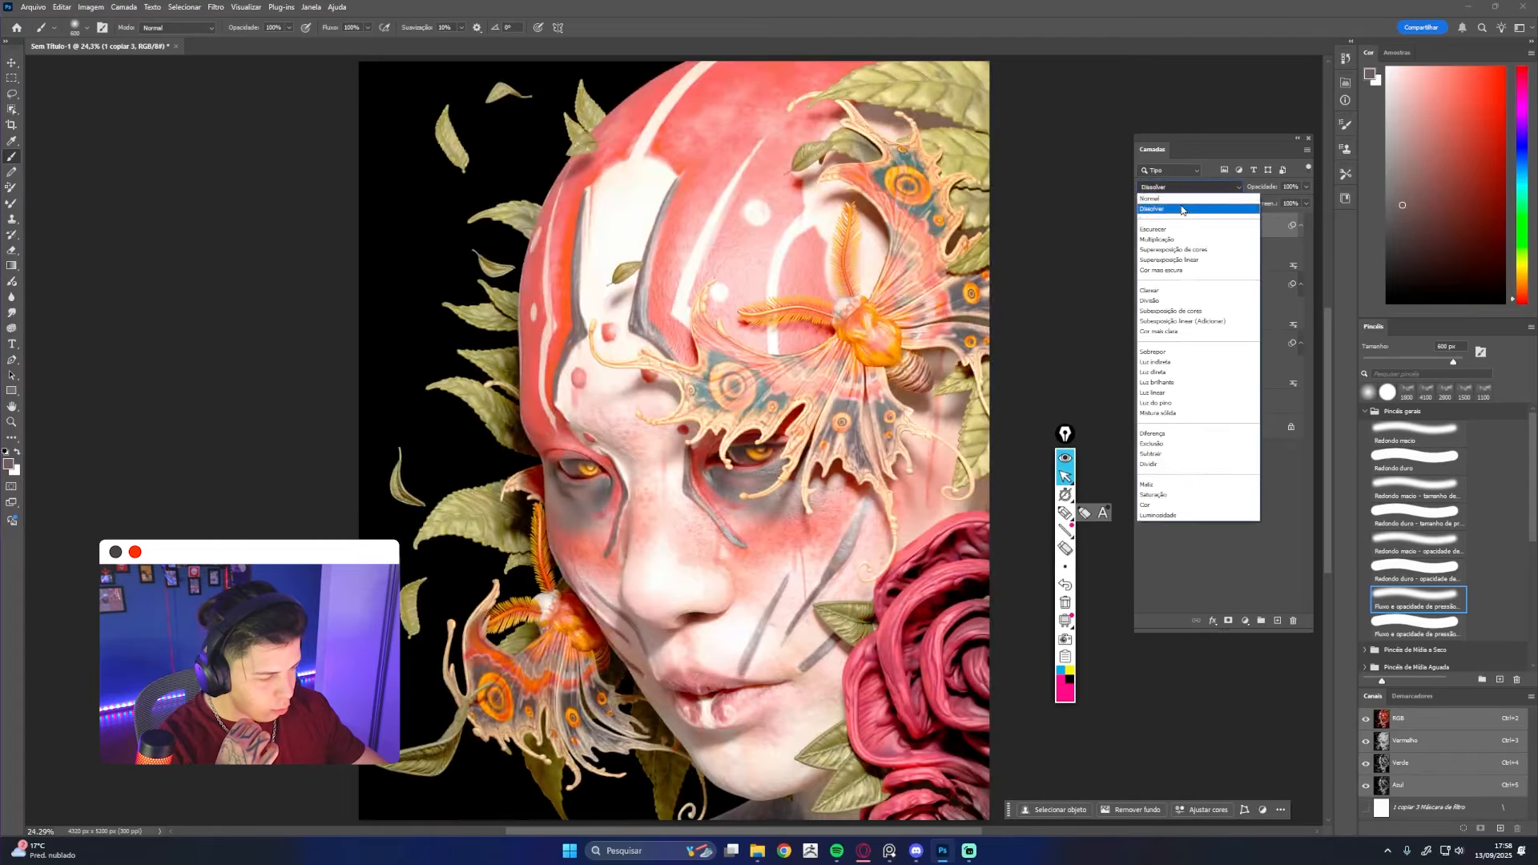
{"action": "left_click", "coordinate": [1169, 202]}
{"action": "left_click", "coordinate": [1169, 188]}
{"action": "left_click", "coordinate": [1170, 205]}
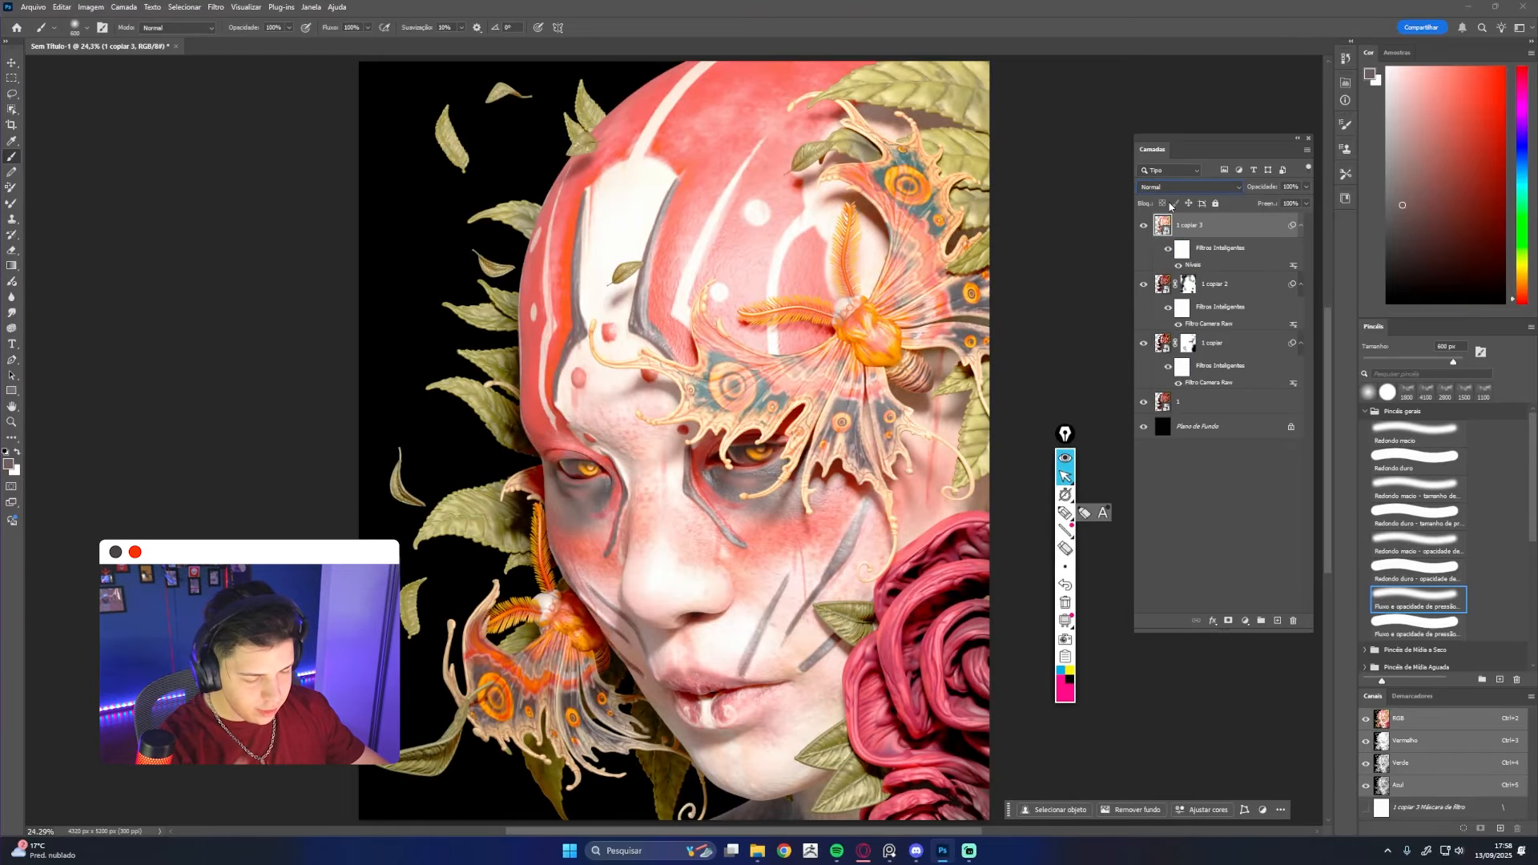
{"action": "left_click", "coordinate": [1169, 192]}
{"action": "left_click", "coordinate": [1166, 244]}
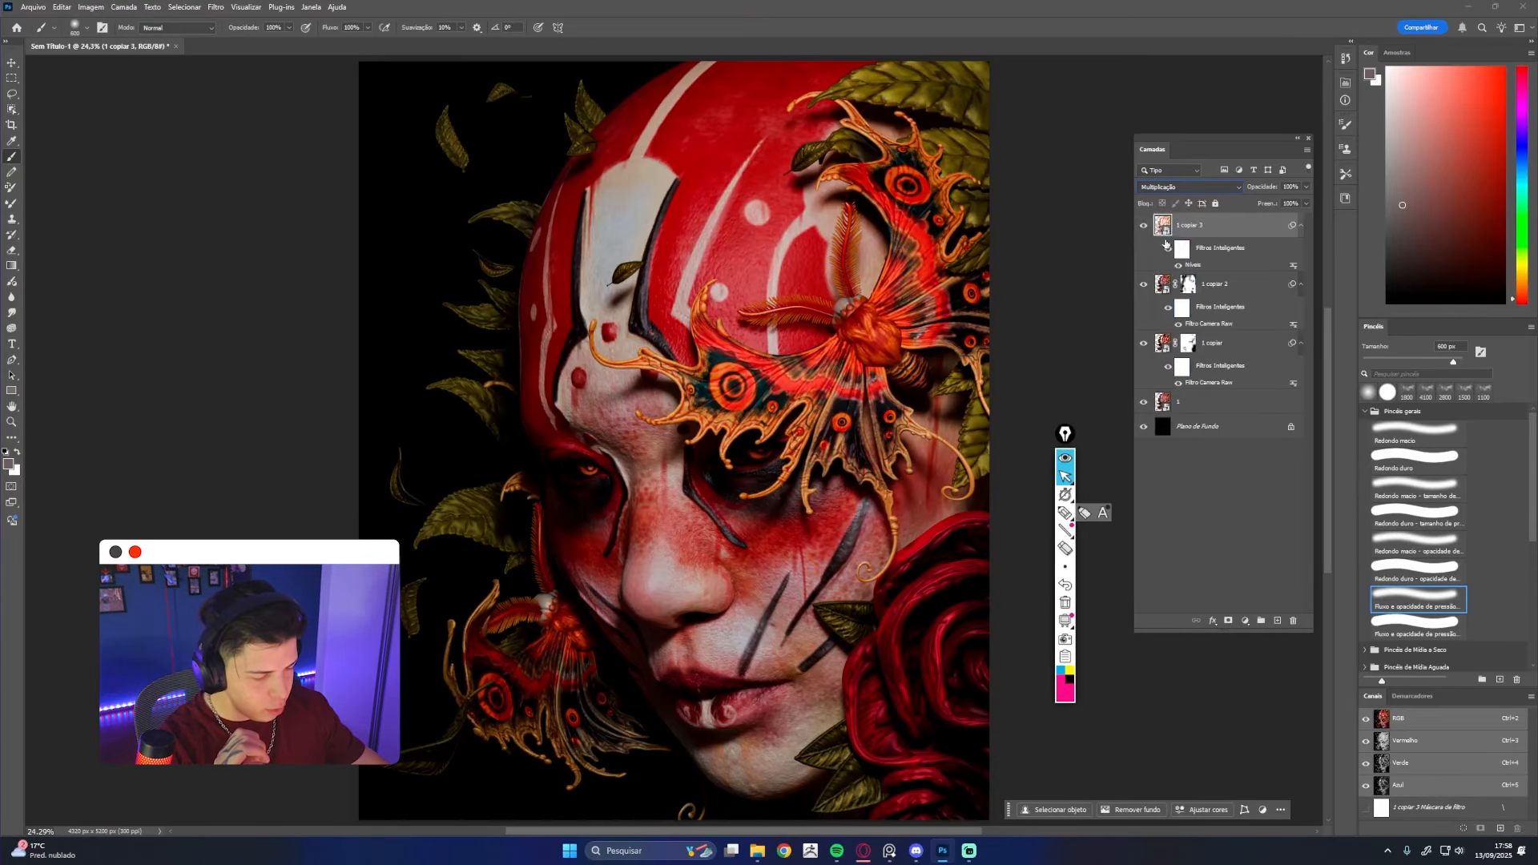
Compare the portrait's contrast and depth with the 1 copiar 3 layer hidden and shown
{"action": "left_click", "coordinate": [1144, 226]}
{"action": "left_click", "coordinate": [1144, 227]}
{"action": "left_click", "coordinate": [1144, 227]}
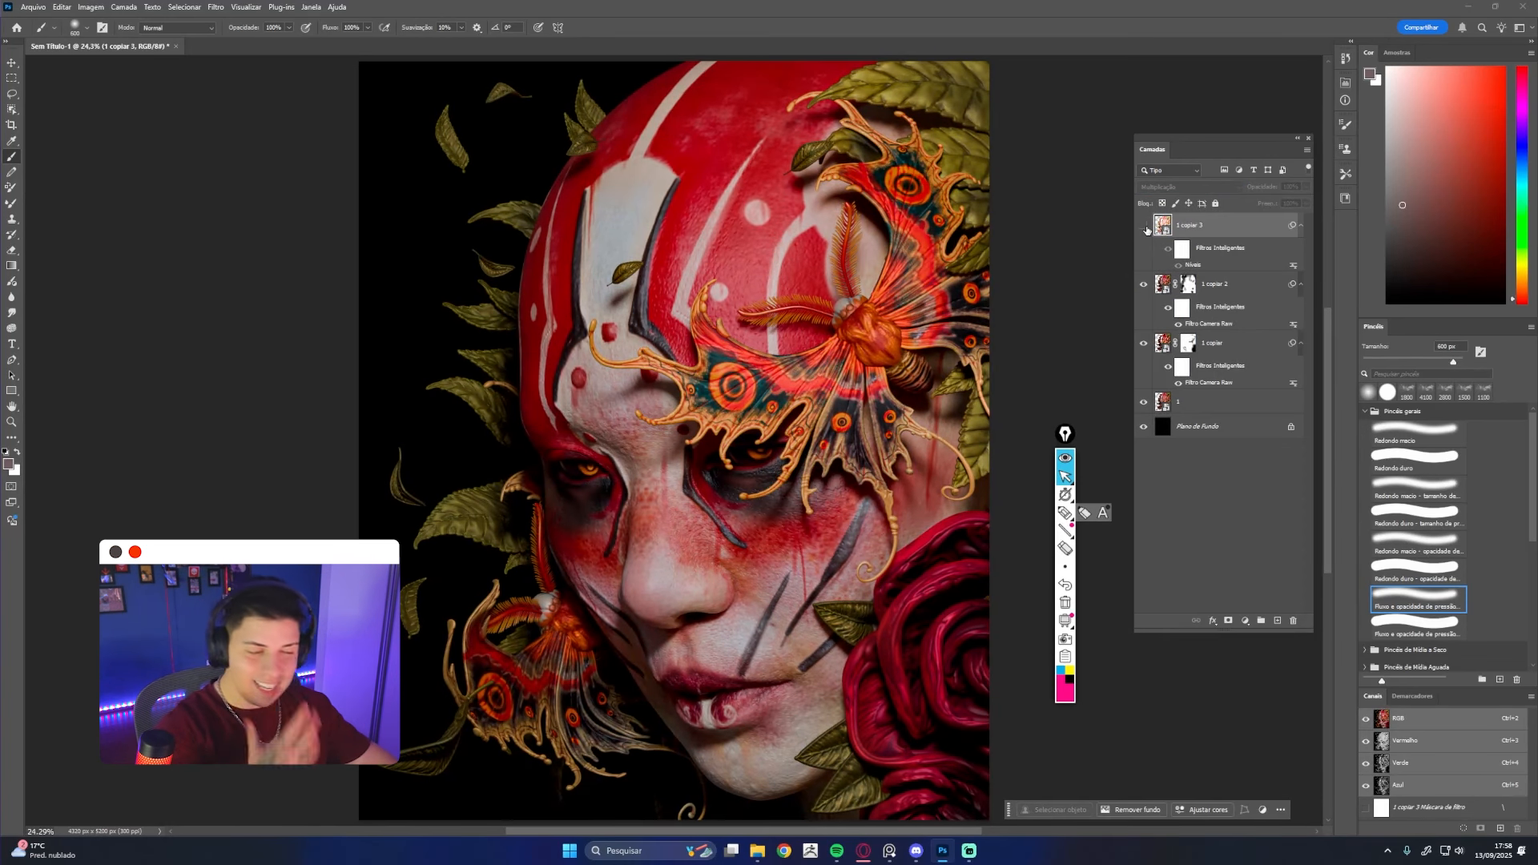
{"action": "left_click", "coordinate": [1144, 226]}
{"action": "left_click", "coordinate": [1144, 227]}
{"action": "left_click", "coordinate": [1144, 227]}
{"action": "left_click", "coordinate": [1144, 227]}
{"action": "left_click", "coordinate": [1144, 226]}
{"action": "left_click", "coordinate": [1144, 227]}
{"action": "left_click", "coordinate": [1144, 226]}
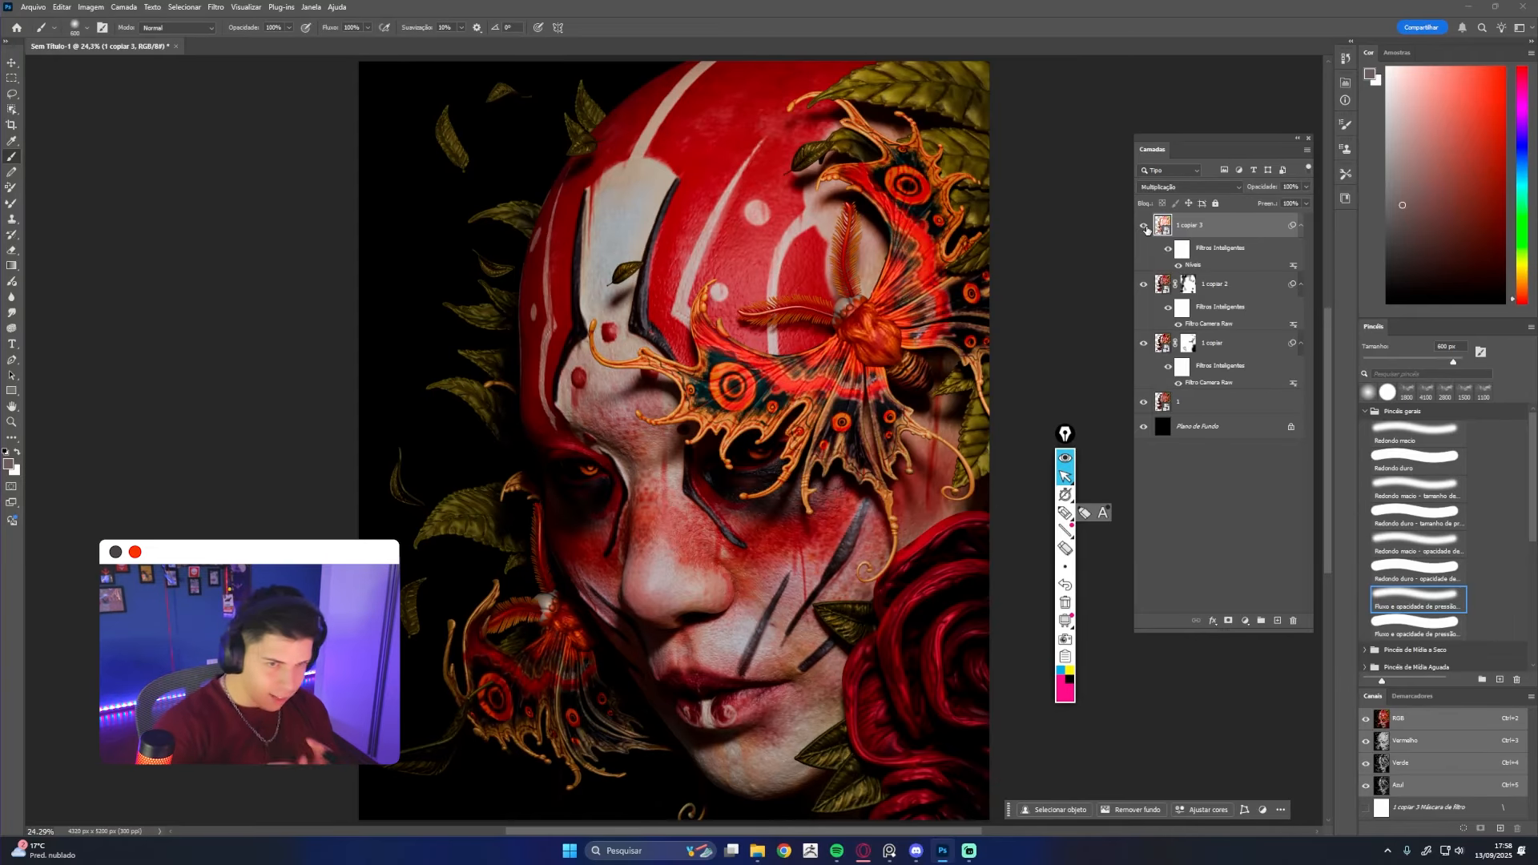
{"action": "left_click", "coordinate": [1146, 229]}
{"action": "left_click", "coordinate": [1146, 228]}
{"action": "left_click", "coordinate": [1145, 228]}
{"action": "left_click", "coordinate": [1146, 228]}
{"action": "left_click", "coordinate": [1145, 229]}
{"action": "left_click", "coordinate": [1146, 229]}
Lower the 1 copiar 3 layer's opacity to 32%, checking the effect with the layer hidden and shown
{"action": "left_click_drag", "start_coordinate": [1268, 190], "coordinate": [1237, 191]}
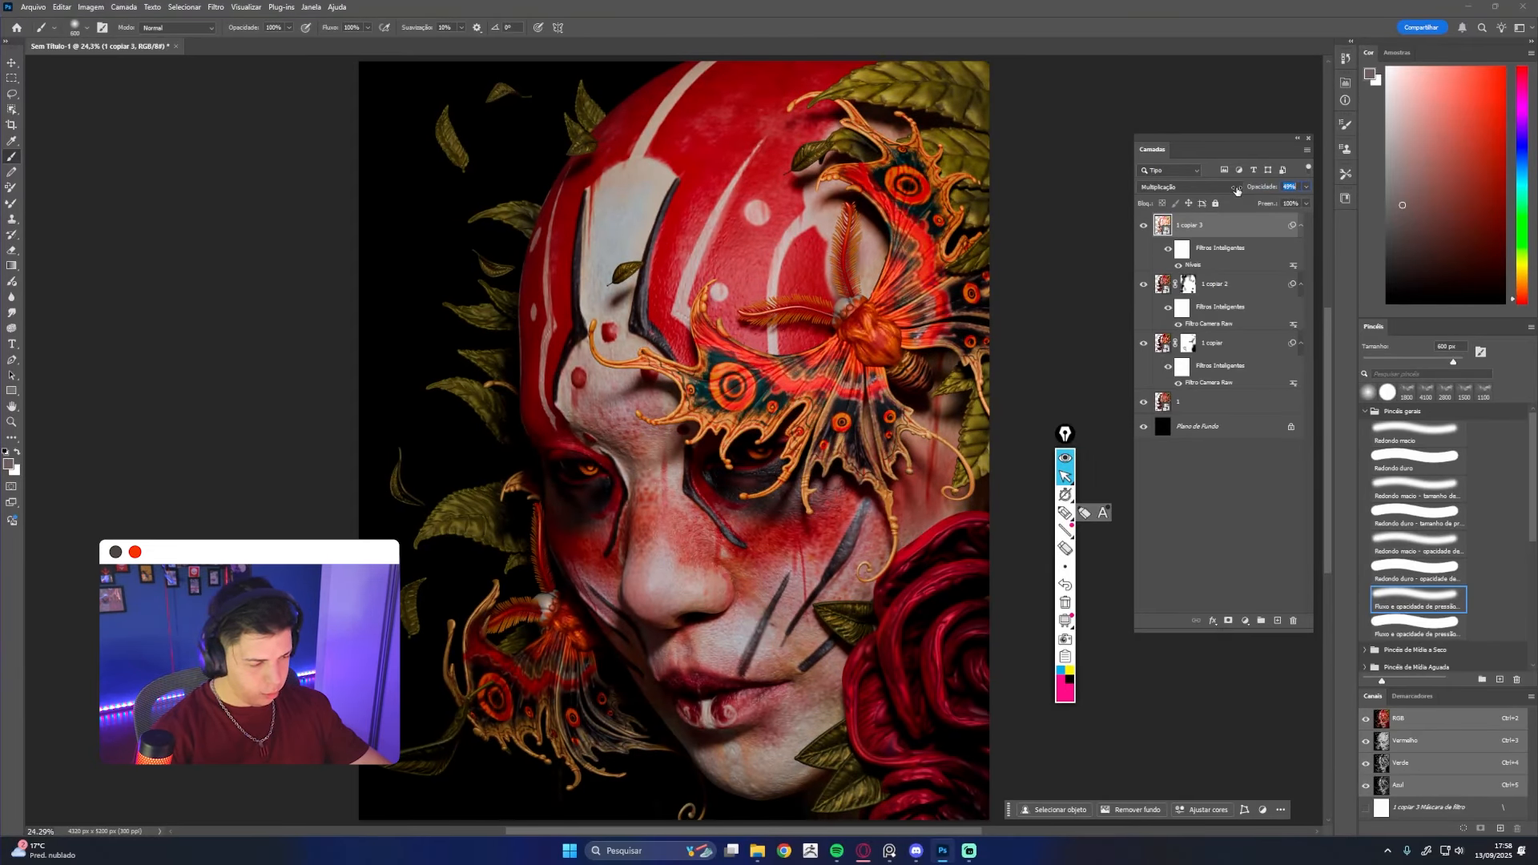
{"action": "left_click", "coordinate": [1143, 230]}
{"action": "left_click", "coordinate": [1143, 229]}
{"action": "left_click", "coordinate": [1143, 229]}
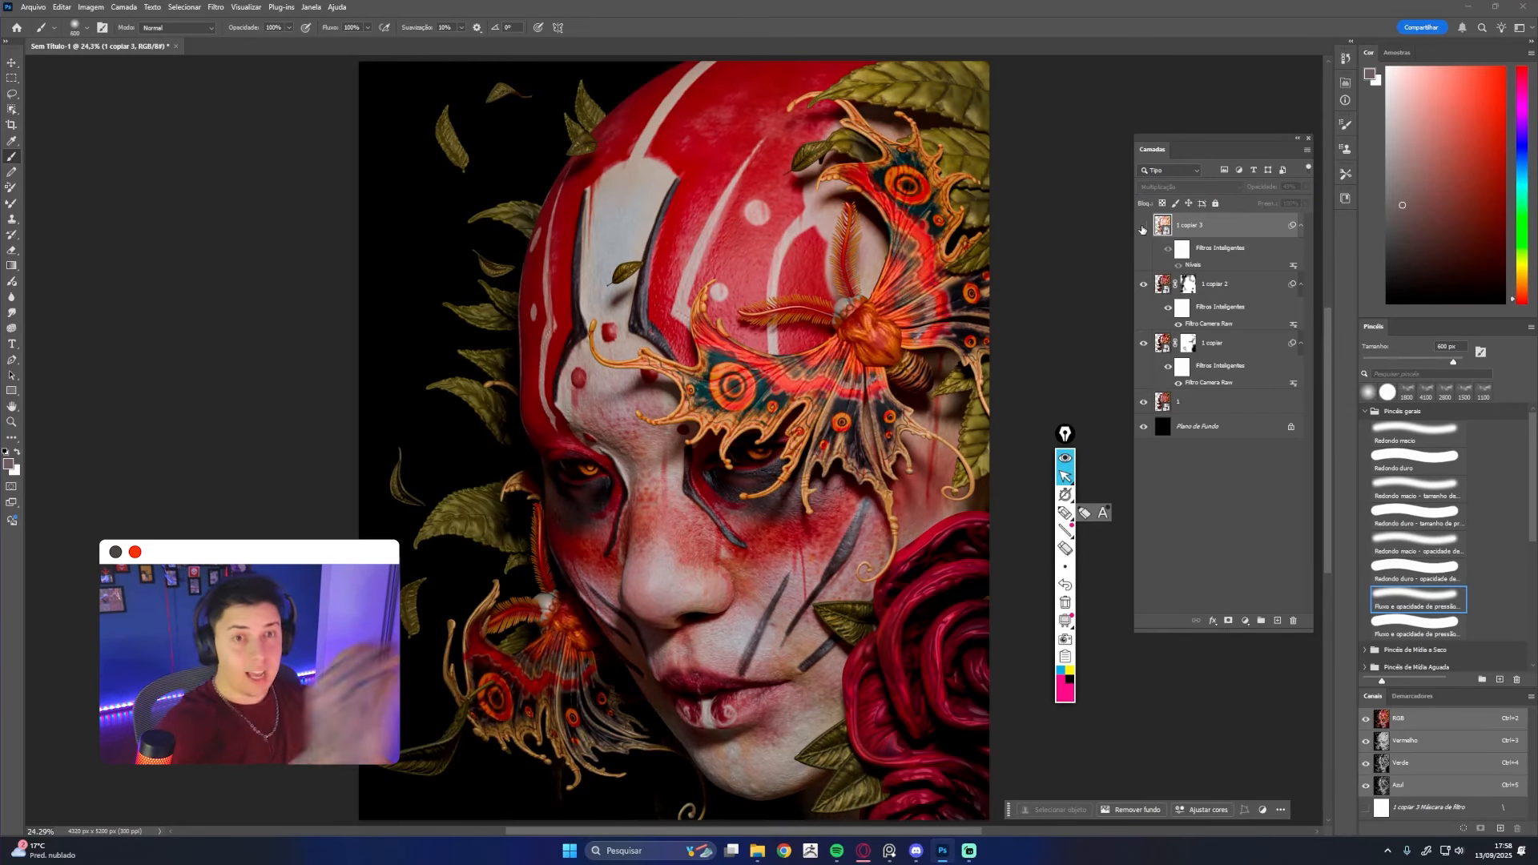
{"action": "left_click", "coordinate": [1143, 229]}
{"action": "left_click_drag", "start_coordinate": [1257, 189], "coordinate": [1257, 192]}
{"action": "left_click", "coordinate": [1146, 230]}
{"action": "left_click", "coordinate": [1146, 230]}
{"action": "left_click", "coordinate": [1145, 227]}
{"action": "left_click", "coordinate": [1147, 230]}
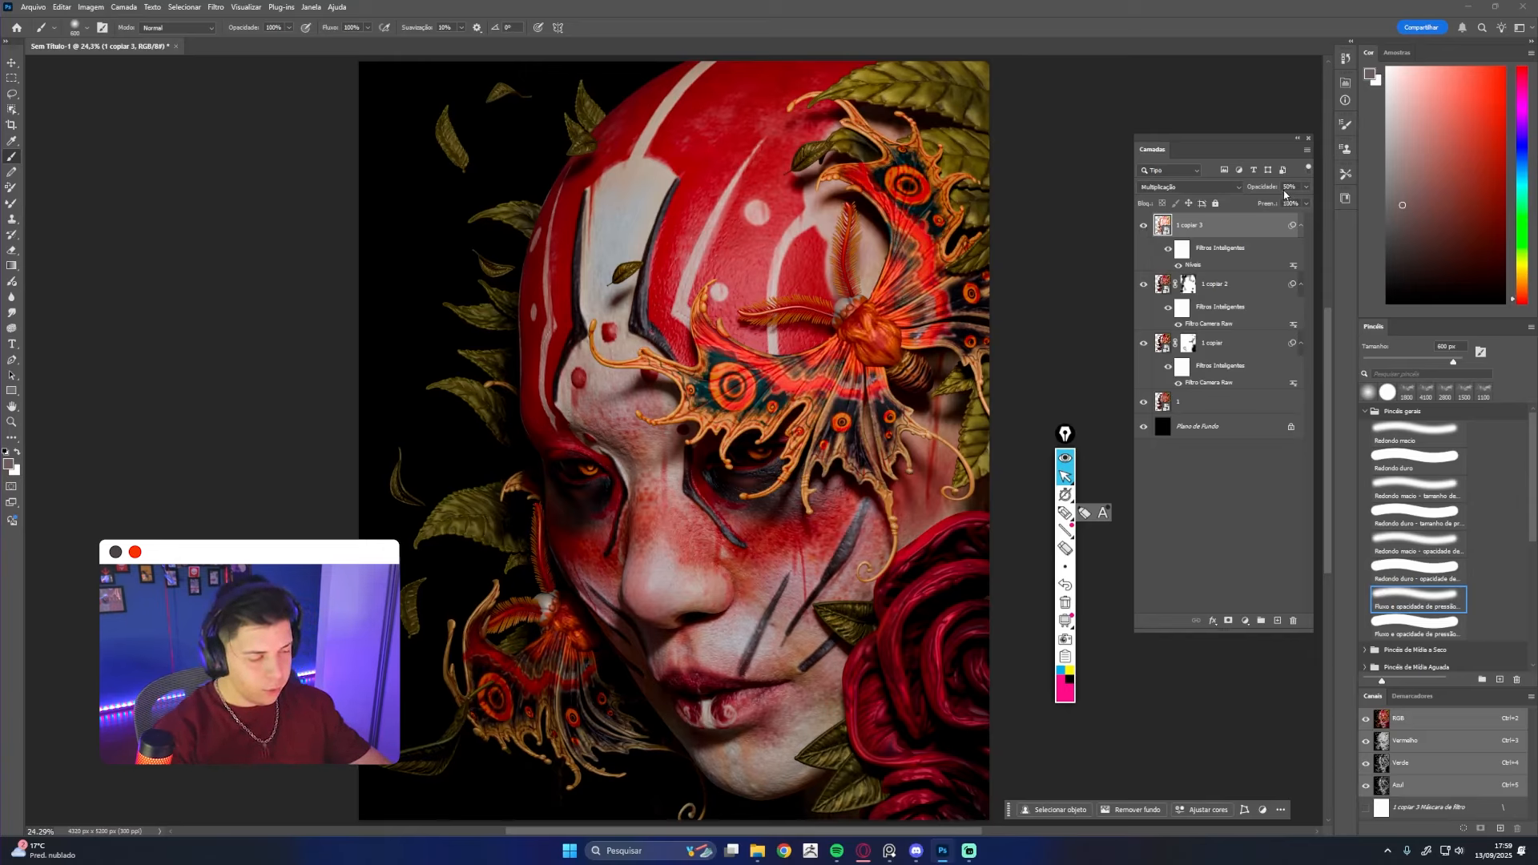
{"action": "left_click_drag", "start_coordinate": [1269, 188], "coordinate": [1263, 187]}
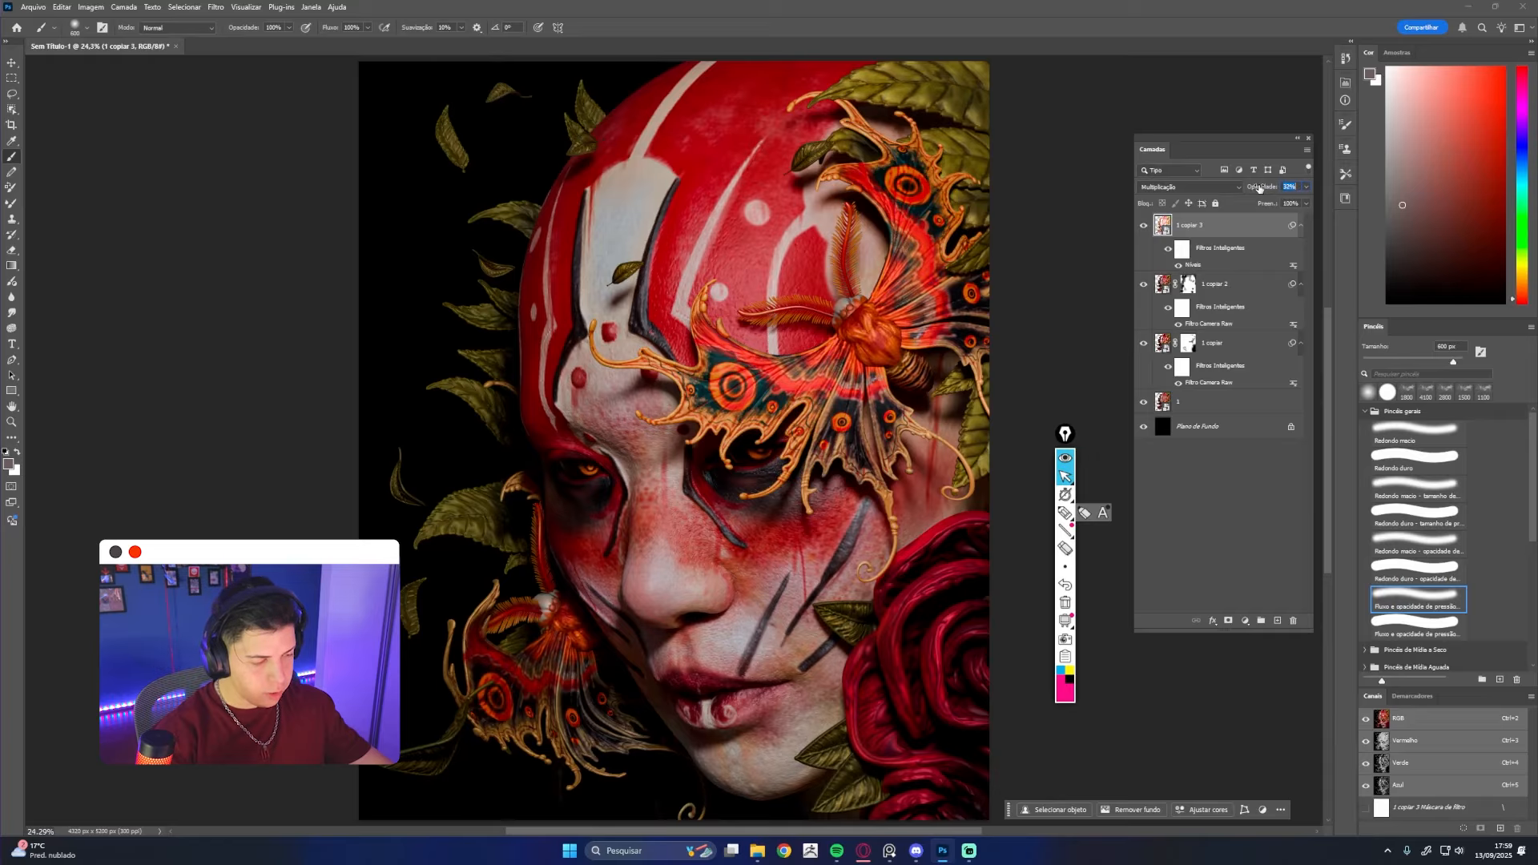
{"action": "left_click", "coordinate": [1144, 229]}
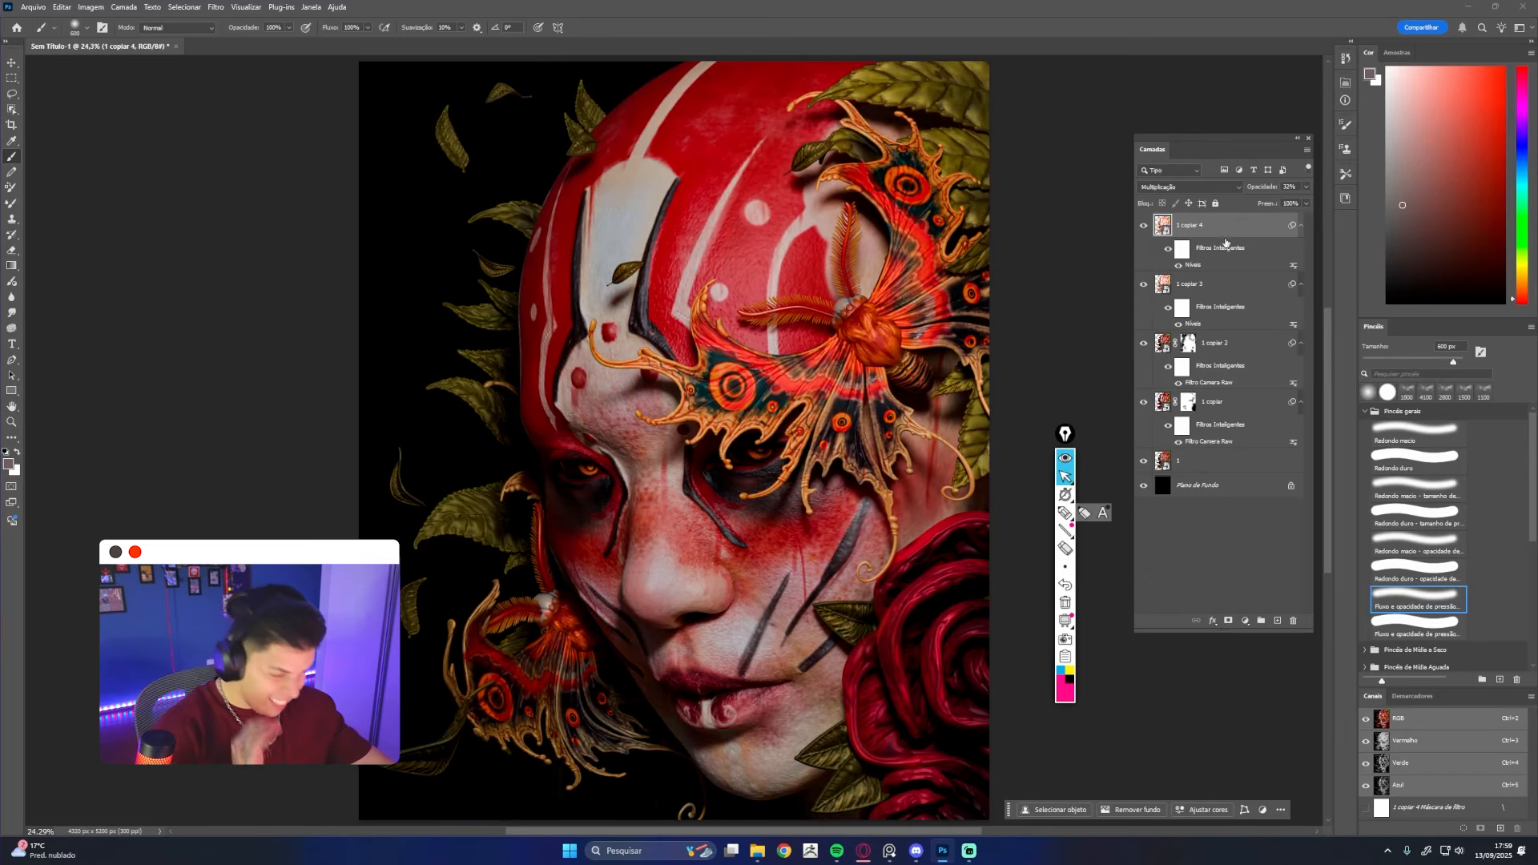
Duplicate the 1 copiar 3 layer, set the copy's opacity to 100% and add a layer mask to it
{"action": "type", "text": "100"}
{"action": "key", "text": "Return"}
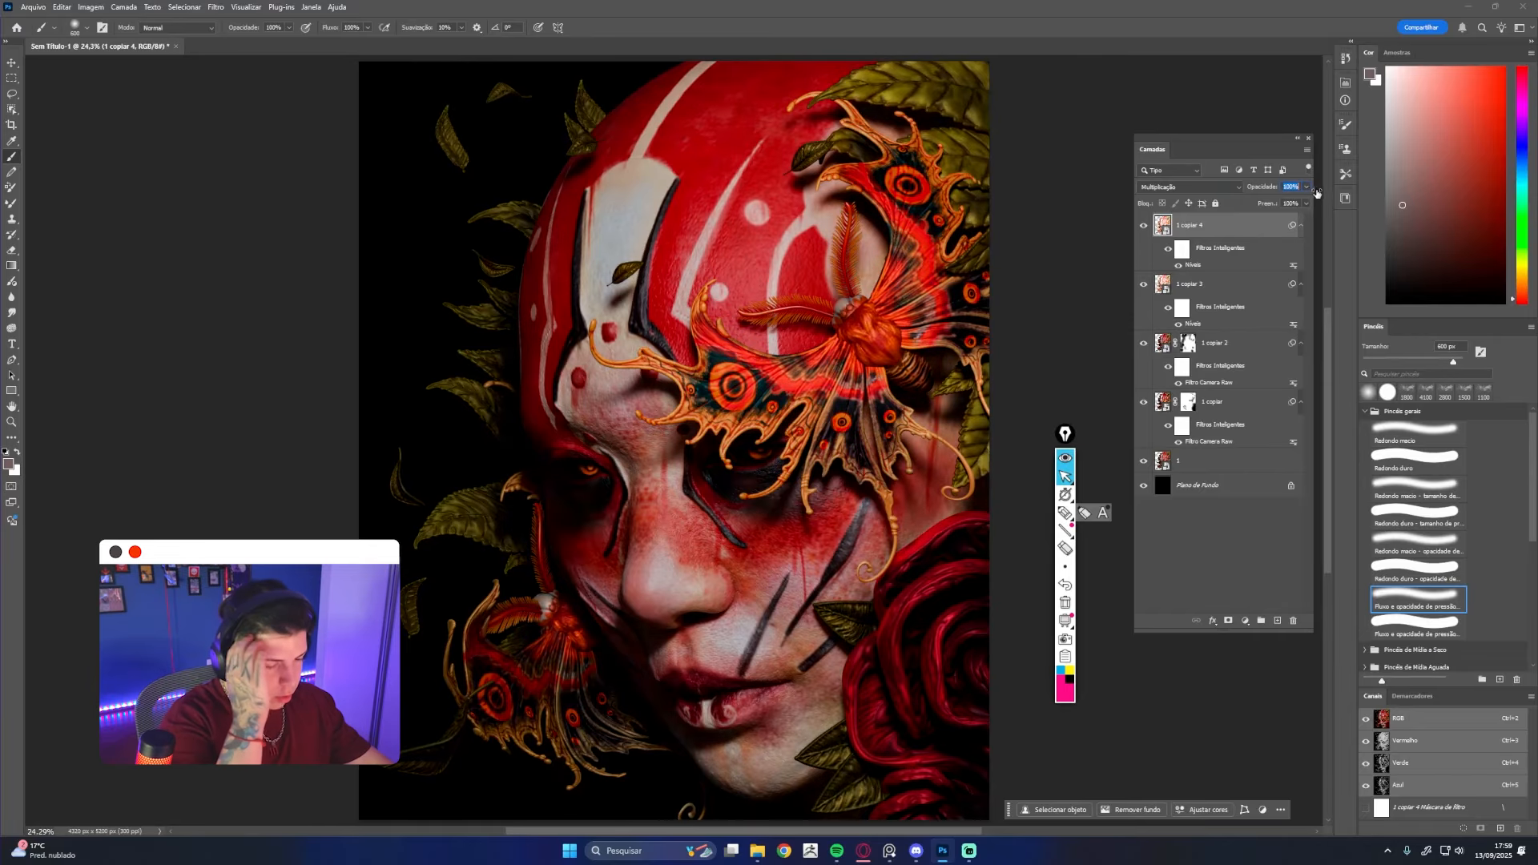
{"action": "left_click", "coordinate": [1229, 622]}
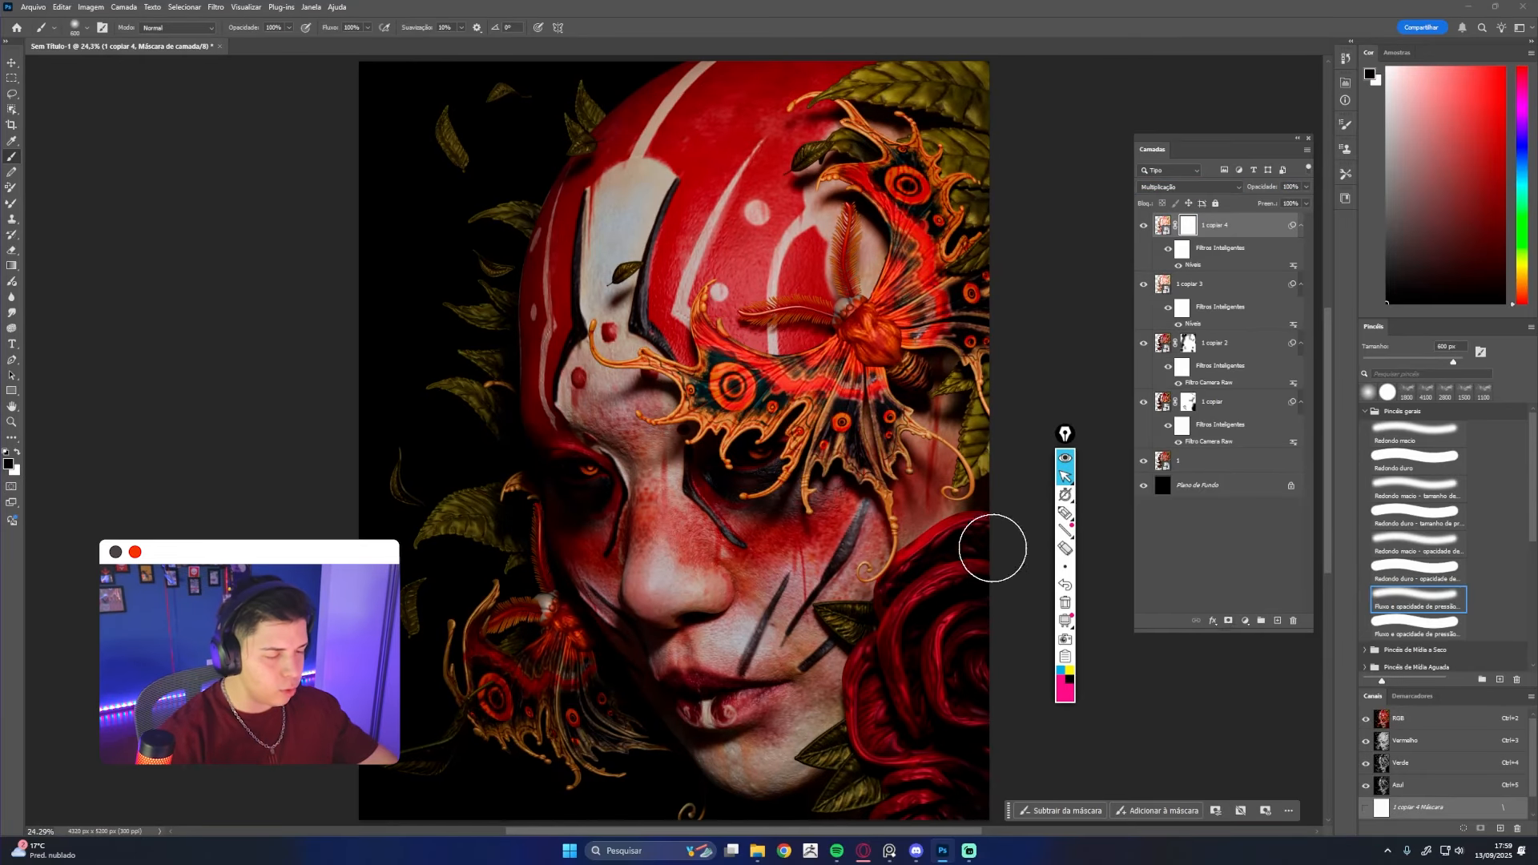
Examine the darkening of the face, moths and roses with the 1 copiar 4 layer hidden and shown
{"action": "left_click", "coordinate": [1144, 227]}
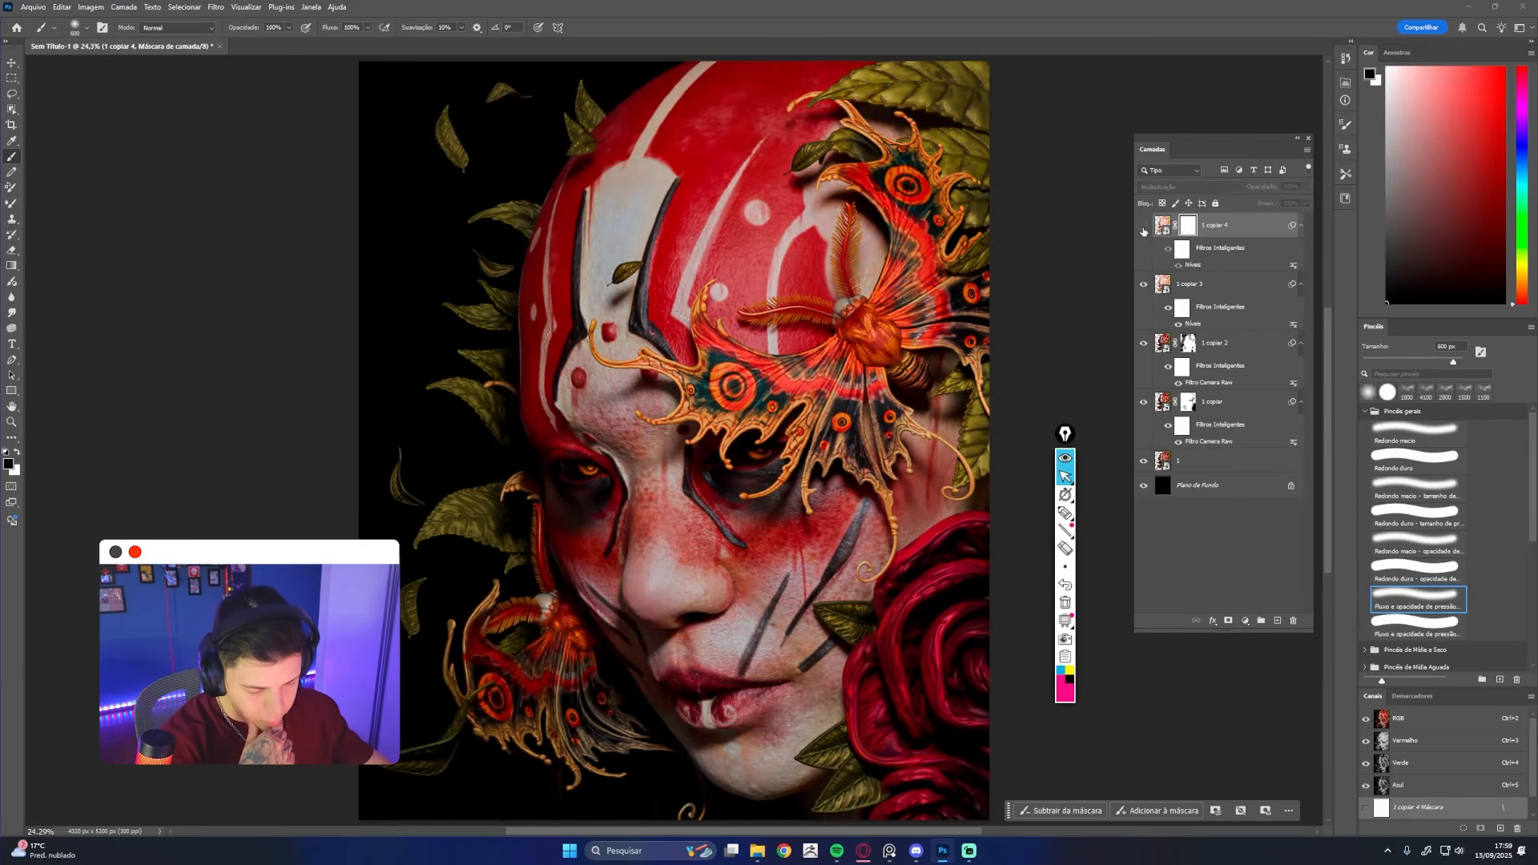
{"action": "left_click", "coordinate": [1143, 227]}
{"action": "left_click", "coordinate": [1143, 227]}
{"action": "left_click", "coordinate": [1144, 227]}
{"action": "left_click", "coordinate": [1143, 227]}
{"action": "left_click", "coordinate": [1143, 227]}
{"action": "left_click", "coordinate": [1143, 227]}
{"action": "left_click", "coordinate": [1143, 227]}
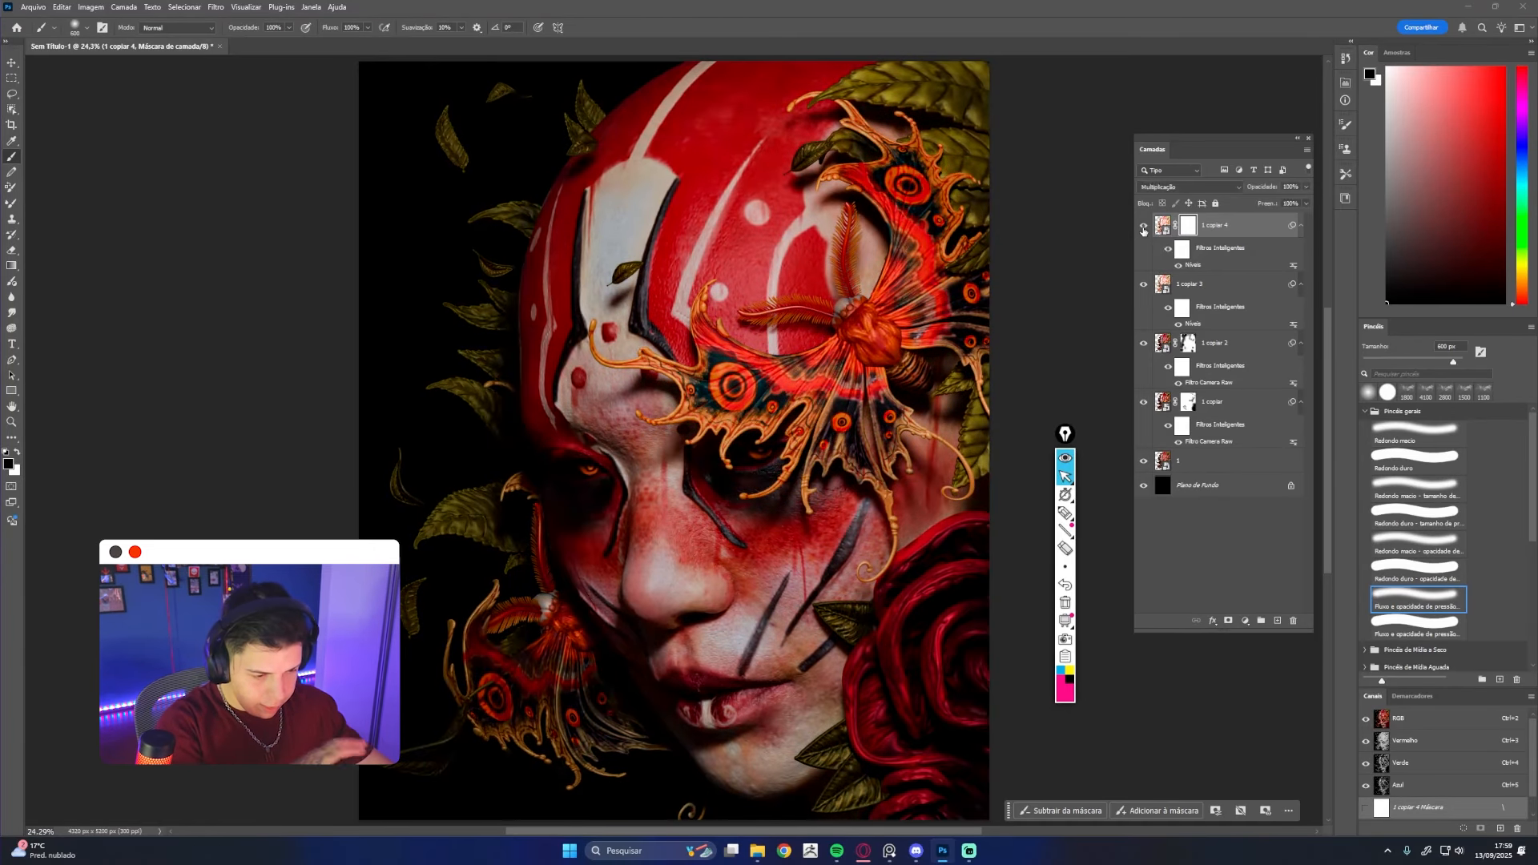
{"action": "left_click", "coordinate": [1143, 228]}
{"action": "left_click", "coordinate": [1143, 228]}
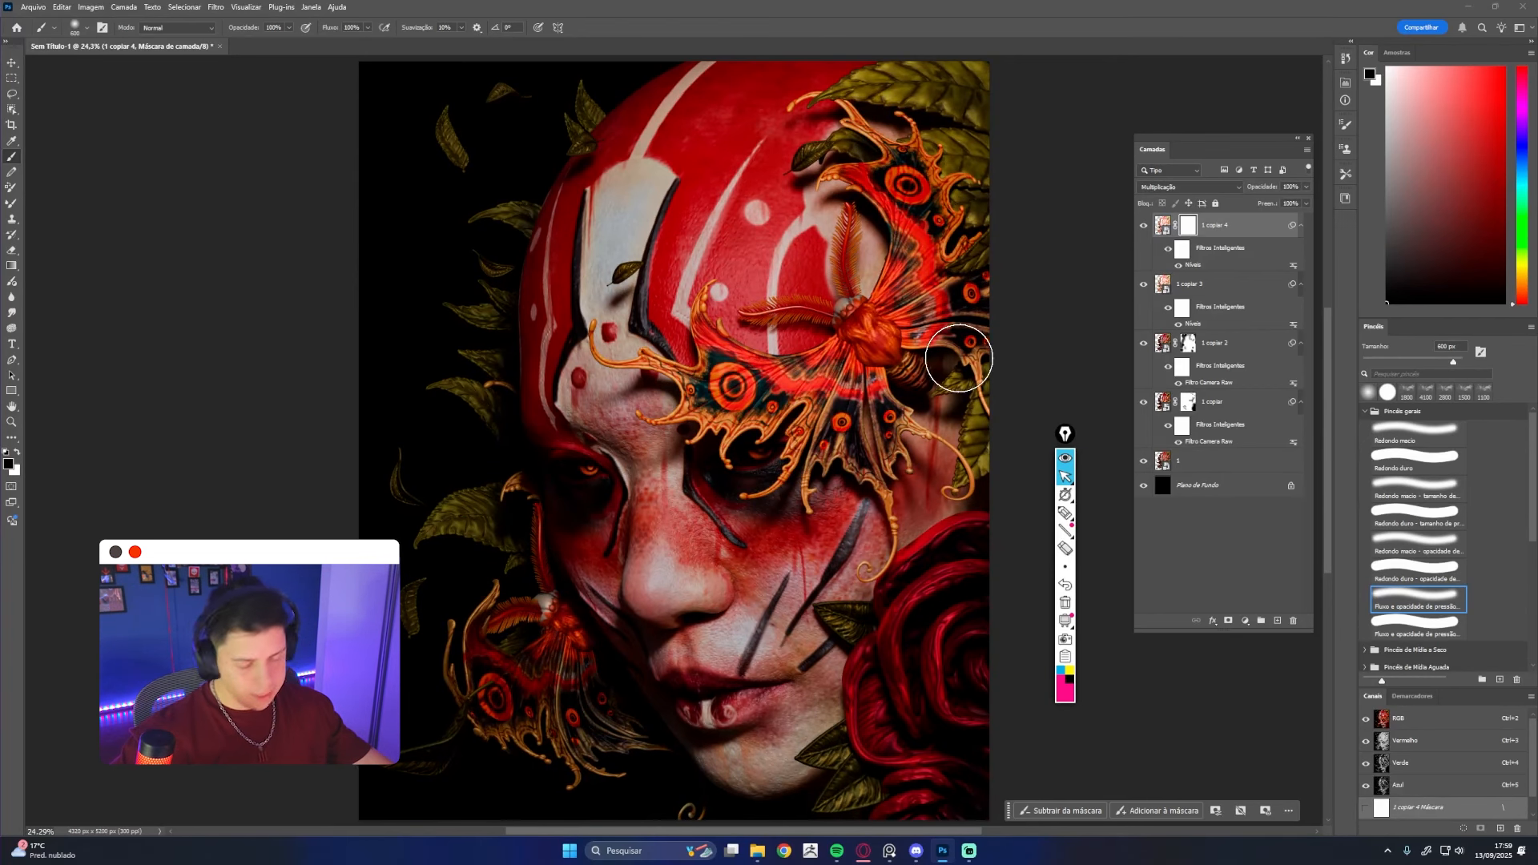
Invert the 1 copiar 4 mask to black and paint white with a 400 px brush around the eyes, cheek and leaves beside the head
{"action": "key", "text": "ctrl+i"}
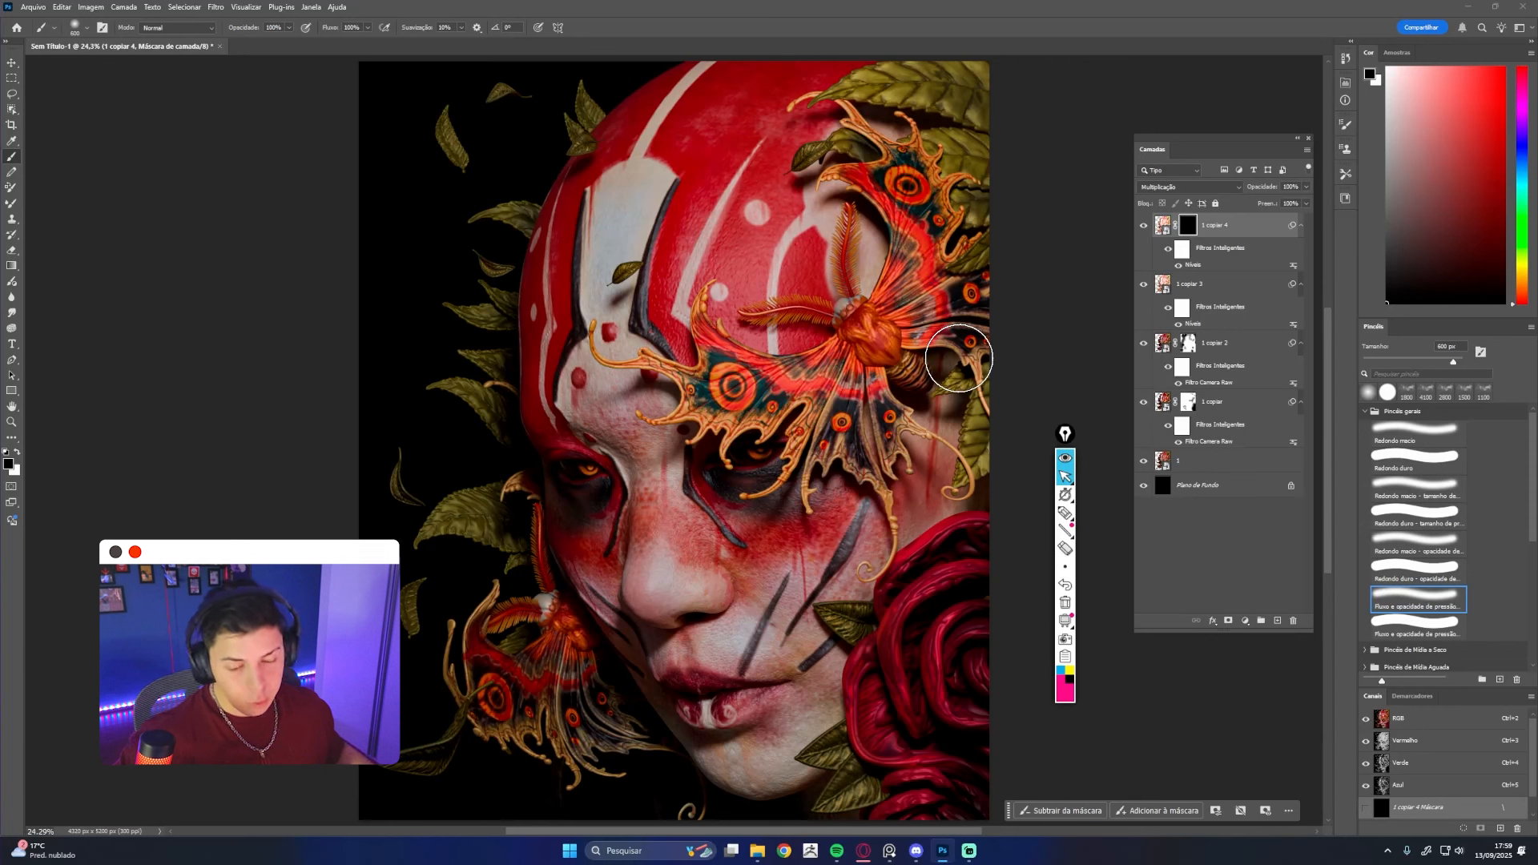
{"action": "key", "text": "x"}
{"action": "key", "text": "bracketleft"}
{"action": "key", "text": "bracketleft"}
{"action": "mouse_move", "coordinate": [552, 467]}
{"action": "left_mouse_down"}
{"action": "mouse_move", "coordinate": [582, 499]}
{"action": "mouse_move", "coordinate": [549, 478]}
{"action": "left_mouse_up"}
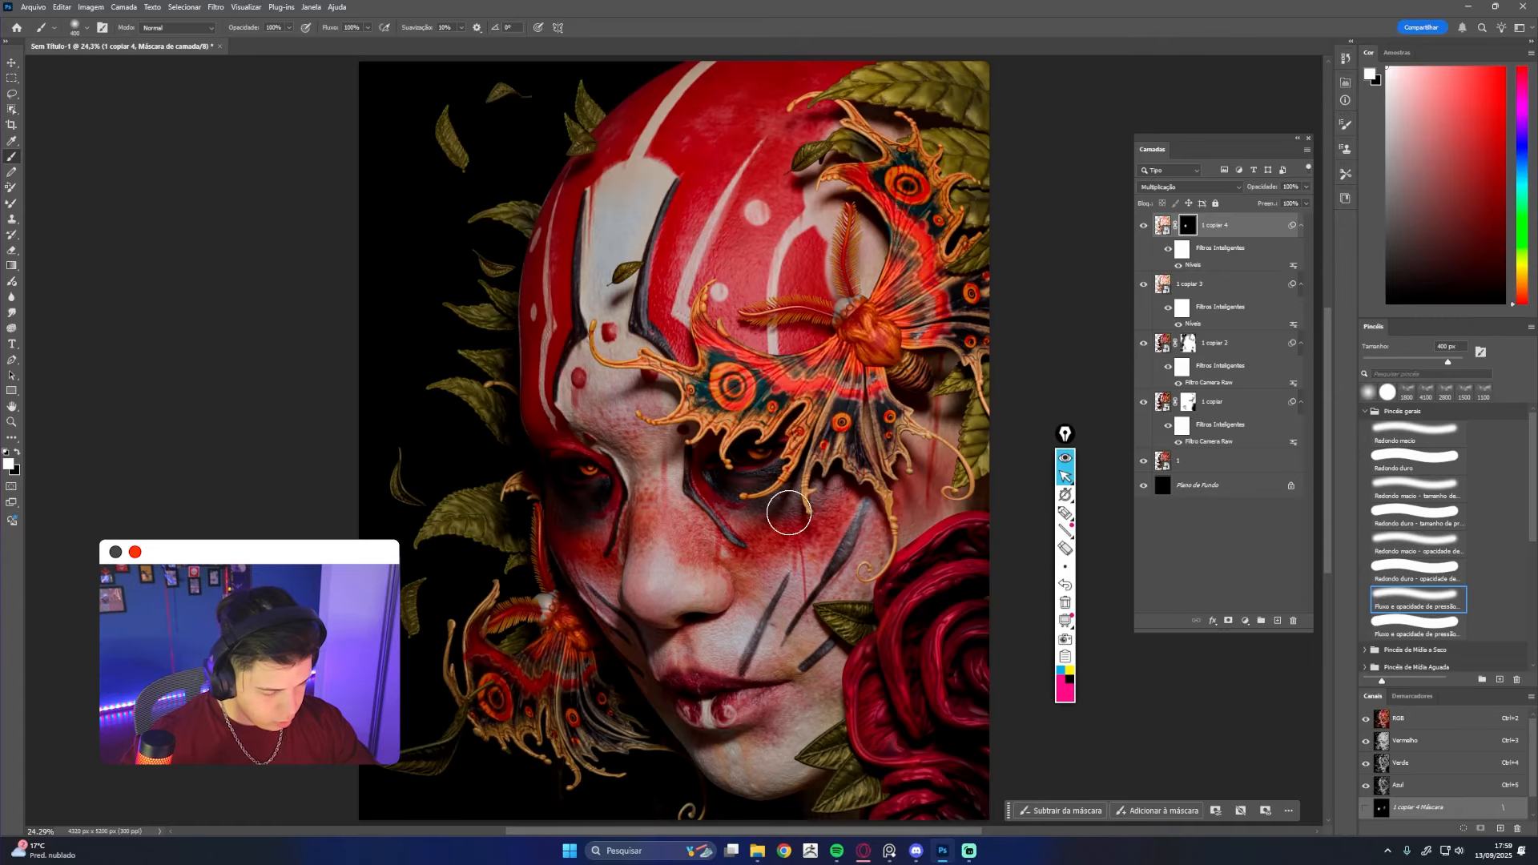
{"action": "left_click_drag", "start_coordinate": [788, 526], "coordinate": [828, 541]}
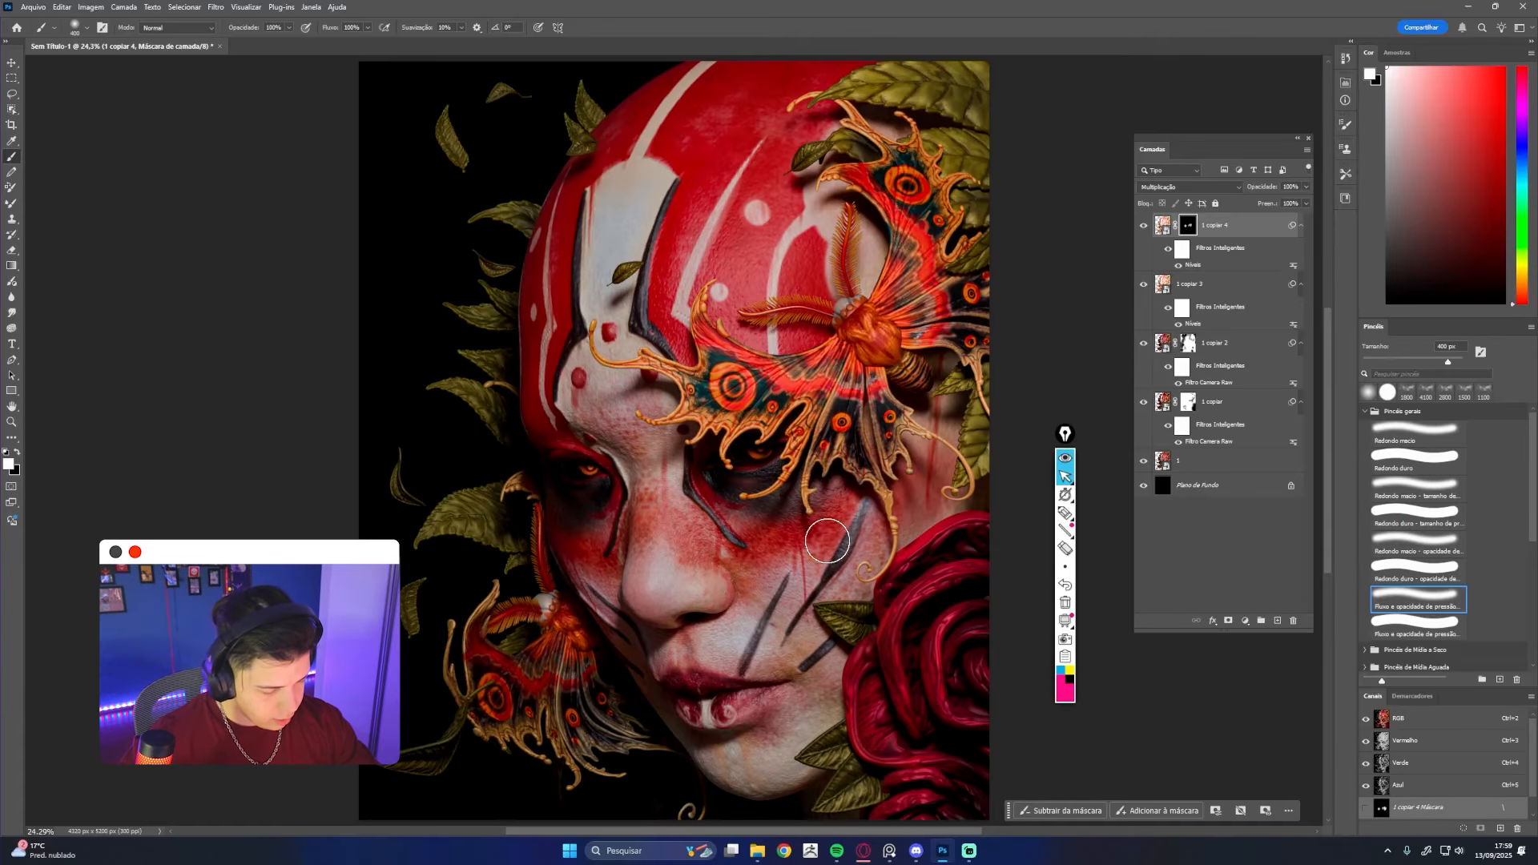
{"action": "mouse_move", "coordinate": [936, 436]}
{"action": "left_mouse_down"}
{"action": "mouse_move", "coordinate": [983, 382]}
{"action": "mouse_move", "coordinate": [995, 461]}
{"action": "left_mouse_up"}
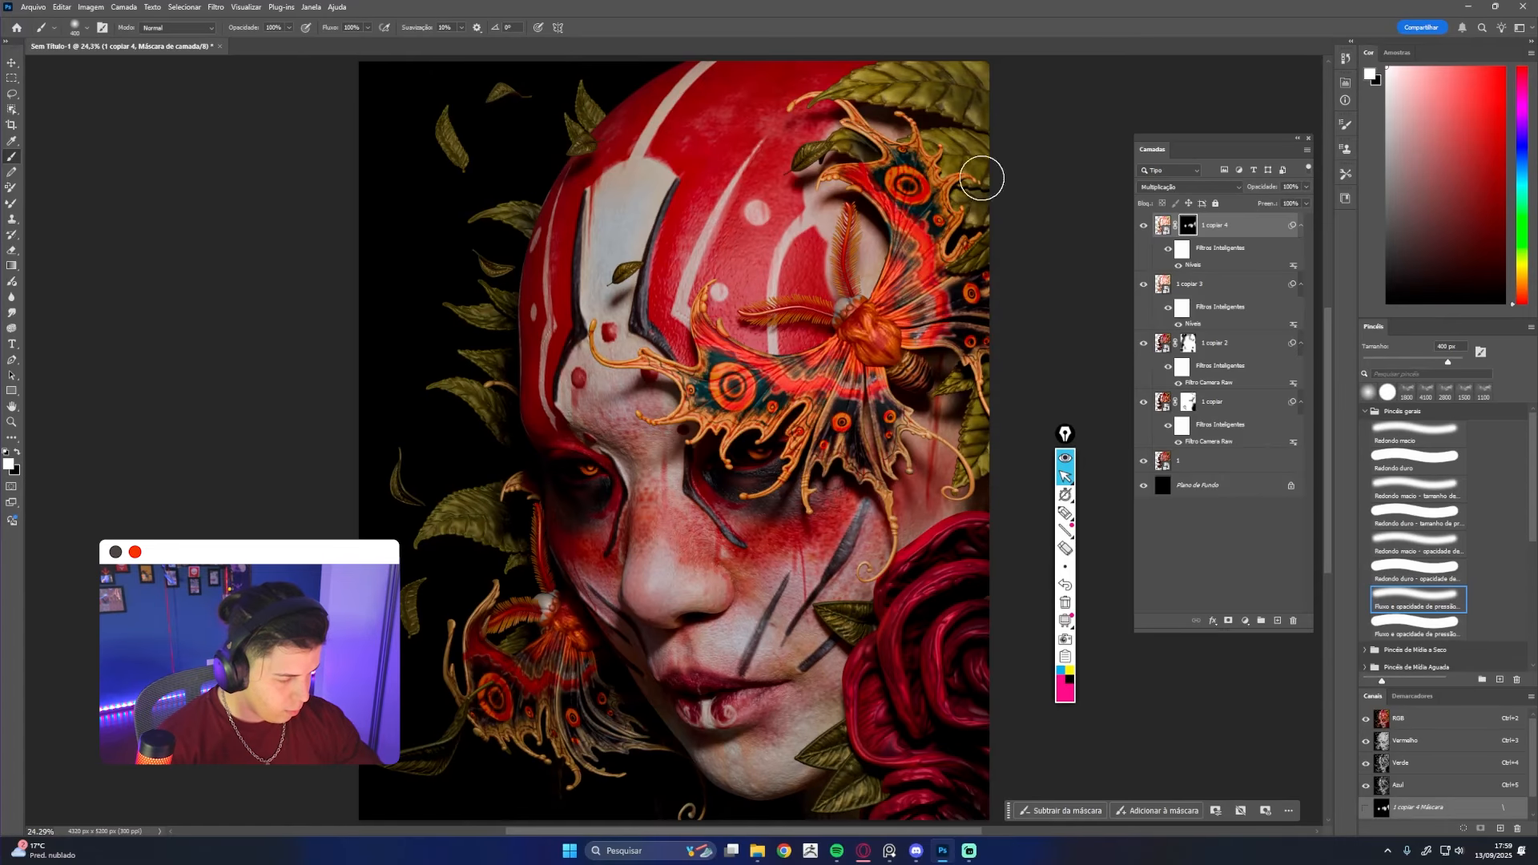
{"action": "left_click_drag", "start_coordinate": [981, 177], "coordinate": [978, 35]}
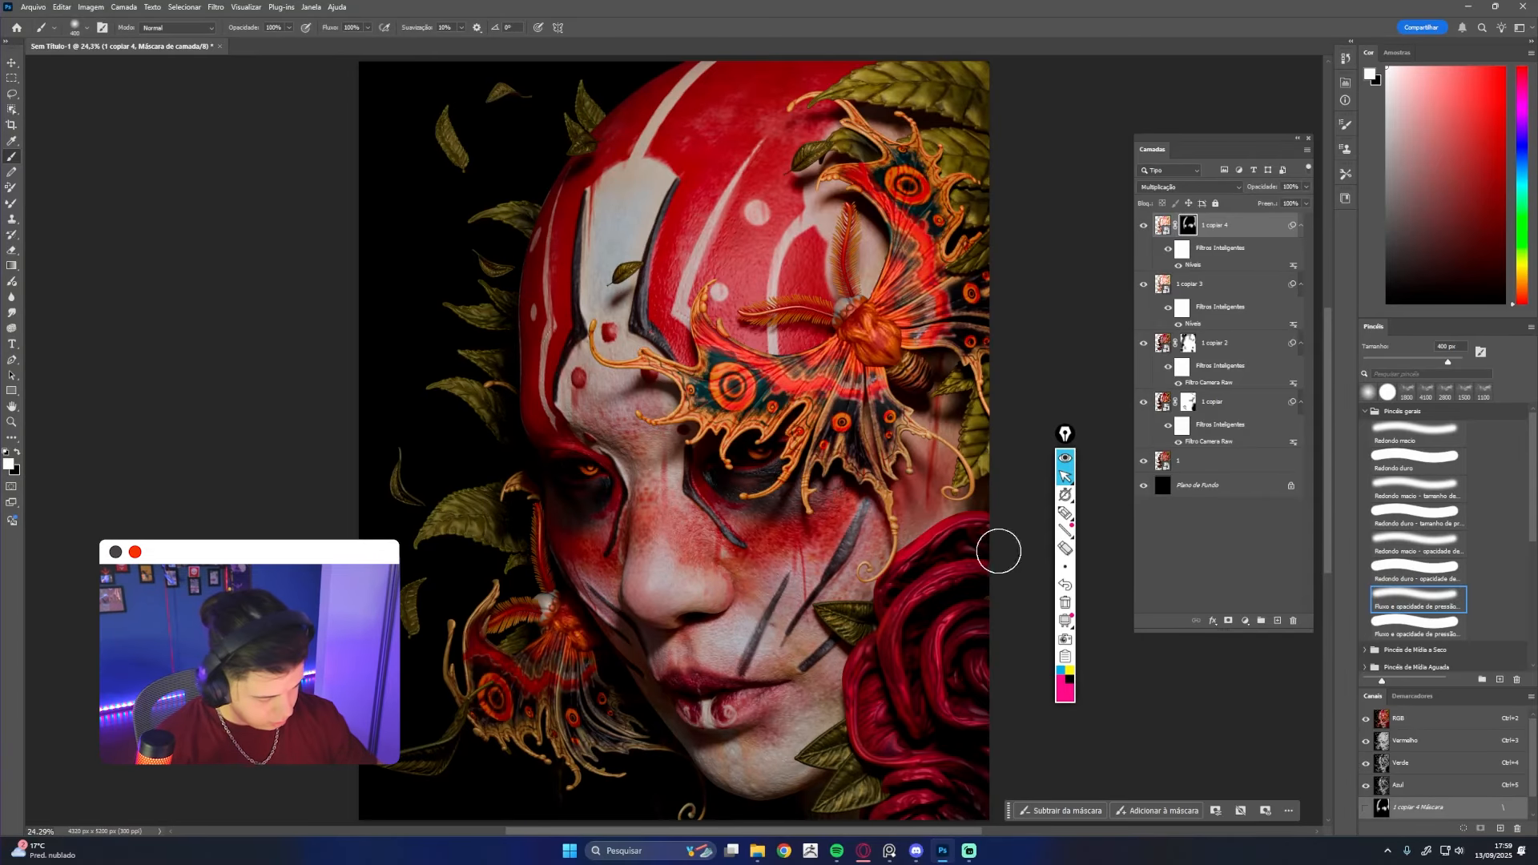
Compare the locally darkened areas with the 1 copiar 4 layer mask disabled and enabled
{"action": "left_click", "coordinate": [1189, 229], "text": "shift"}
{"action": "left_click", "coordinate": [1189, 228], "text": "shift"}
{"action": "left_click", "coordinate": [1189, 229], "text": "shift"}
{"action": "left_click", "coordinate": [1189, 228], "text": "shift"}
{"action": "left_click", "coordinate": [1189, 228], "text": "shift"}
{"action": "left_click", "coordinate": [1189, 228], "text": "shift"}
{"action": "left_click", "coordinate": [1189, 228], "text": "shift"}
{"action": "left_click", "coordinate": [1189, 228], "text": "shift"}
{"action": "left_click", "coordinate": [1189, 229], "text": "shift"}
{"action": "left_click", "coordinate": [1188, 229], "text": "shift"}
{"action": "left_click", "coordinate": [1188, 228], "text": "shift"}
{"action": "left_click", "coordinate": [1189, 228], "text": "shift"}
{"action": "left_click", "coordinate": [1188, 229], "text": "shift"}
{"action": "left_click", "coordinate": [1189, 229], "text": "shift"}
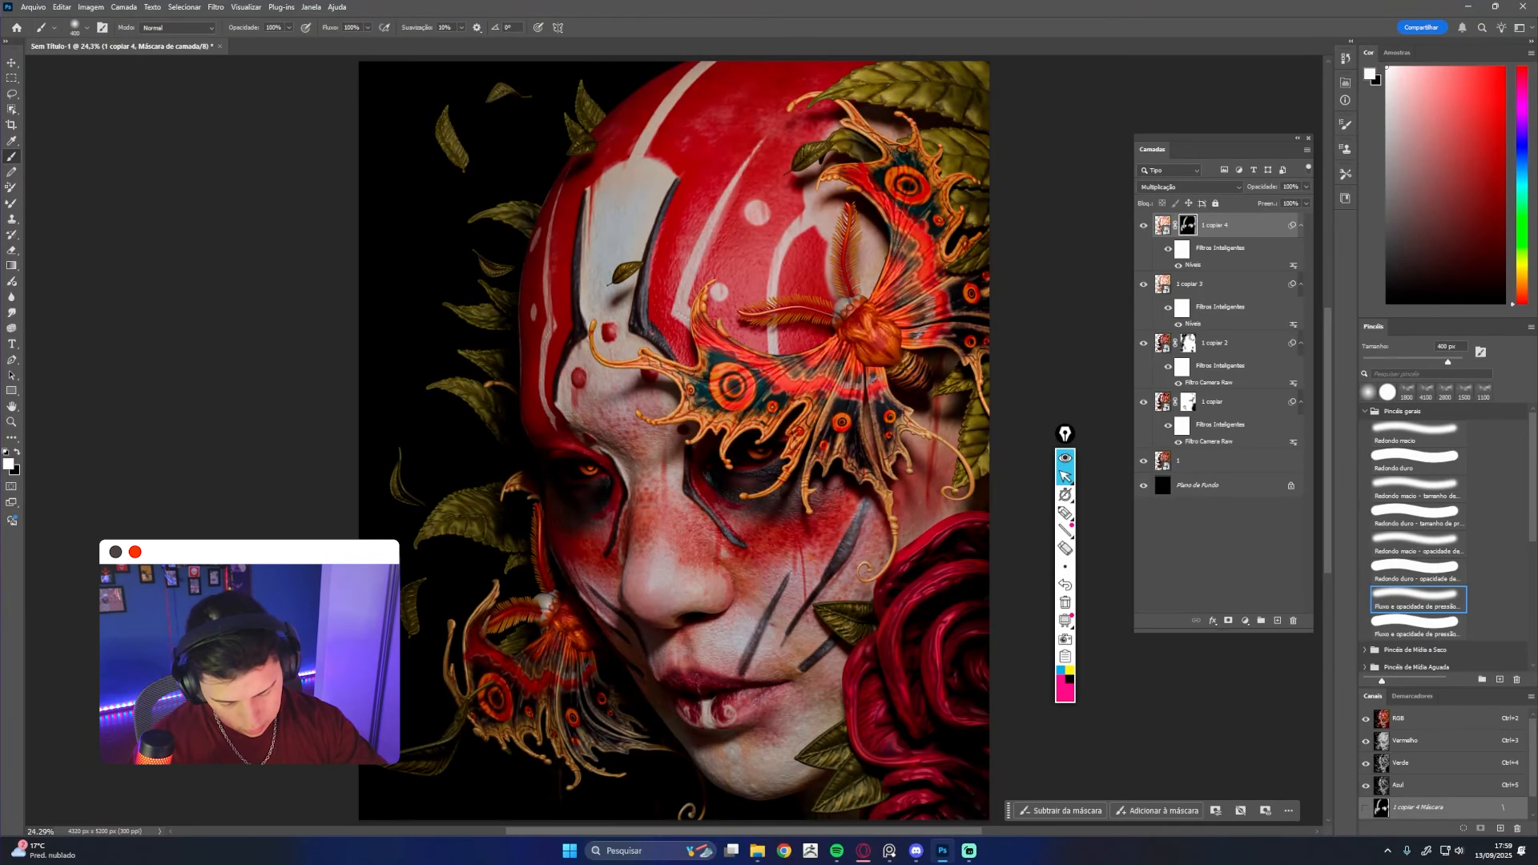
{"action": "left_click", "coordinate": [1181, 229], "text": "shift"}
{"action": "left_click", "coordinate": [1181, 230], "text": "shift"}
{"action": "left_click", "coordinate": [1181, 229], "text": "shift"}
{"action": "left_click", "coordinate": [1181, 229], "text": "shift"}
{"action": "left_click", "coordinate": [1180, 229], "text": "shift"}
{"action": "left_click", "coordinate": [1181, 229], "text": "shift"}
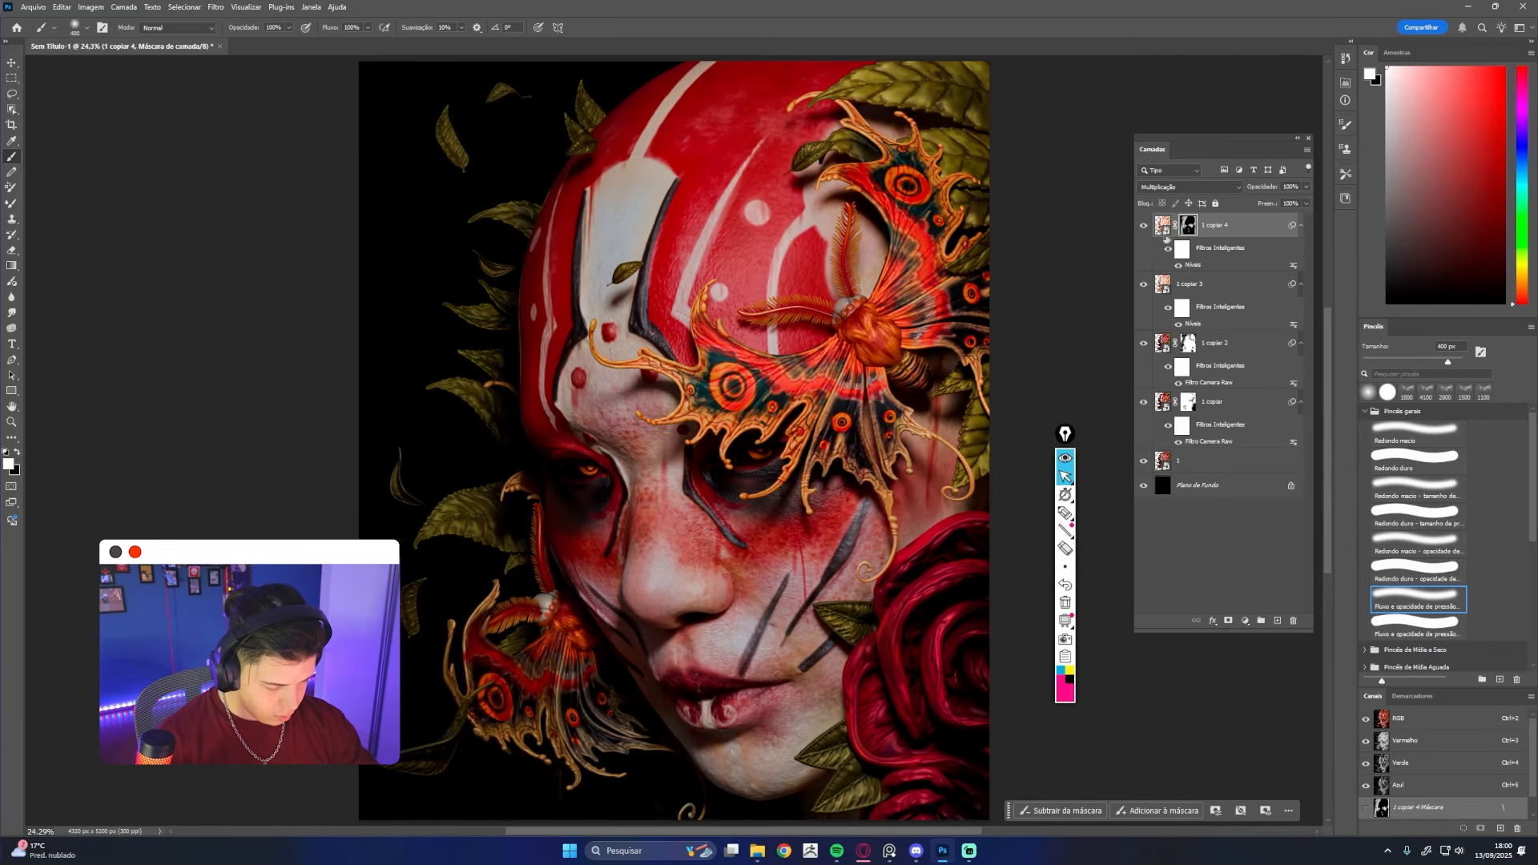
{"action": "left_click", "coordinate": [1181, 229], "text": "shift"}
{"action": "left_click", "coordinate": [1188, 229], "text": "shift"}
{"action": "left_click", "coordinate": [1188, 229], "text": "shift"}
{"action": "left_click", "coordinate": [1188, 230], "text": "shift"}
{"action": "left_click", "coordinate": [1188, 229], "text": "shift"}
{"action": "left_click", "coordinate": [1188, 229], "text": "shift"}
{"action": "left_click", "coordinate": [351, 69]}
Duplicate layer 1, move the copy to the top of the stack and set its blend mode to Divisão
{"action": "left_click", "coordinate": [1220, 464]}
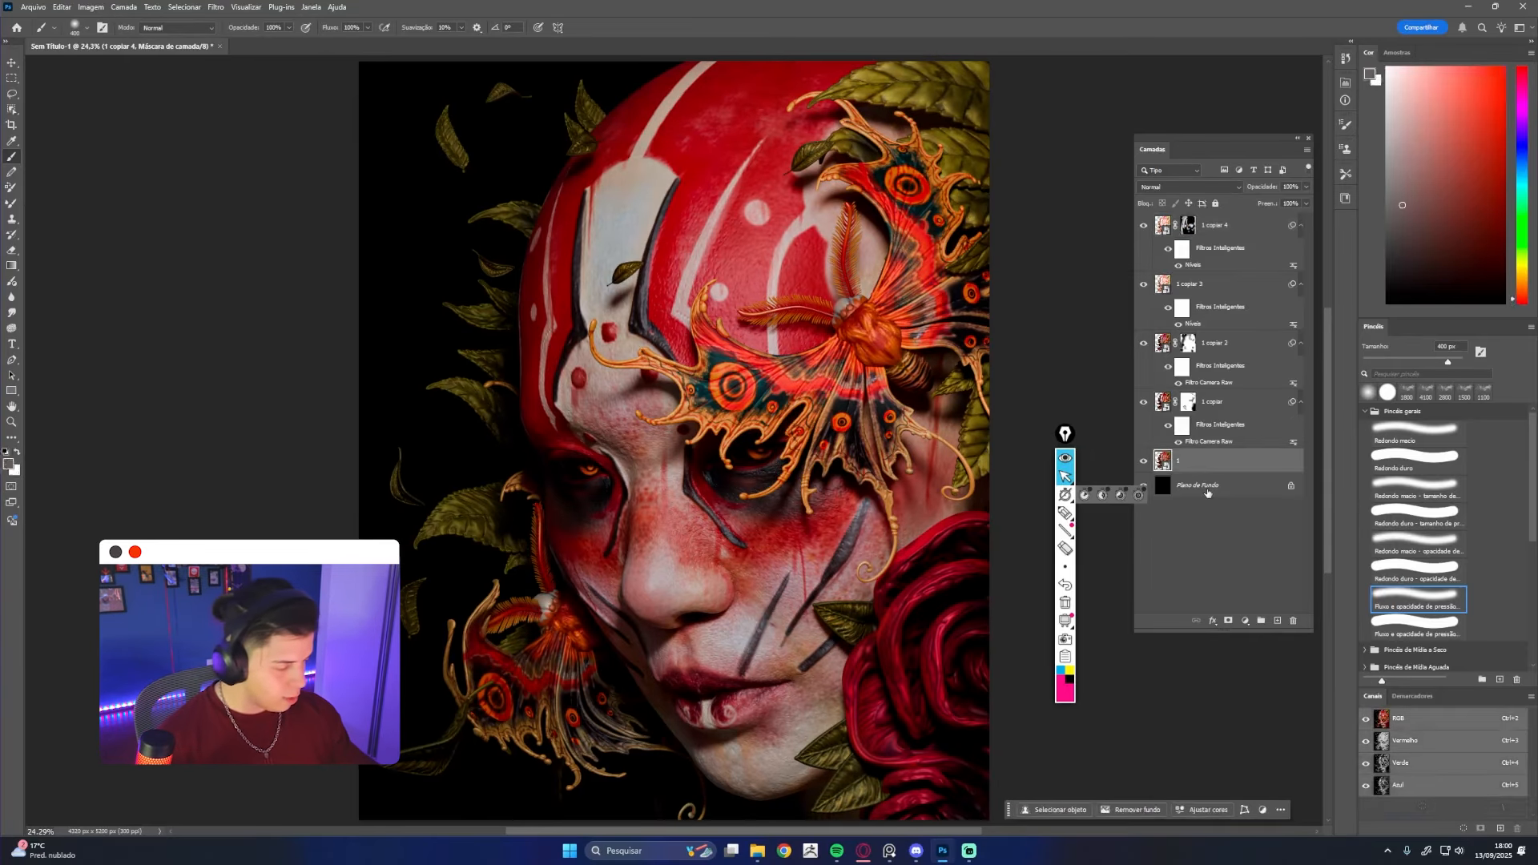
{"action": "key", "text": "ctrl+j"}
{"action": "left_click_drag", "start_coordinate": [1233, 463], "coordinate": [1224, 224]}
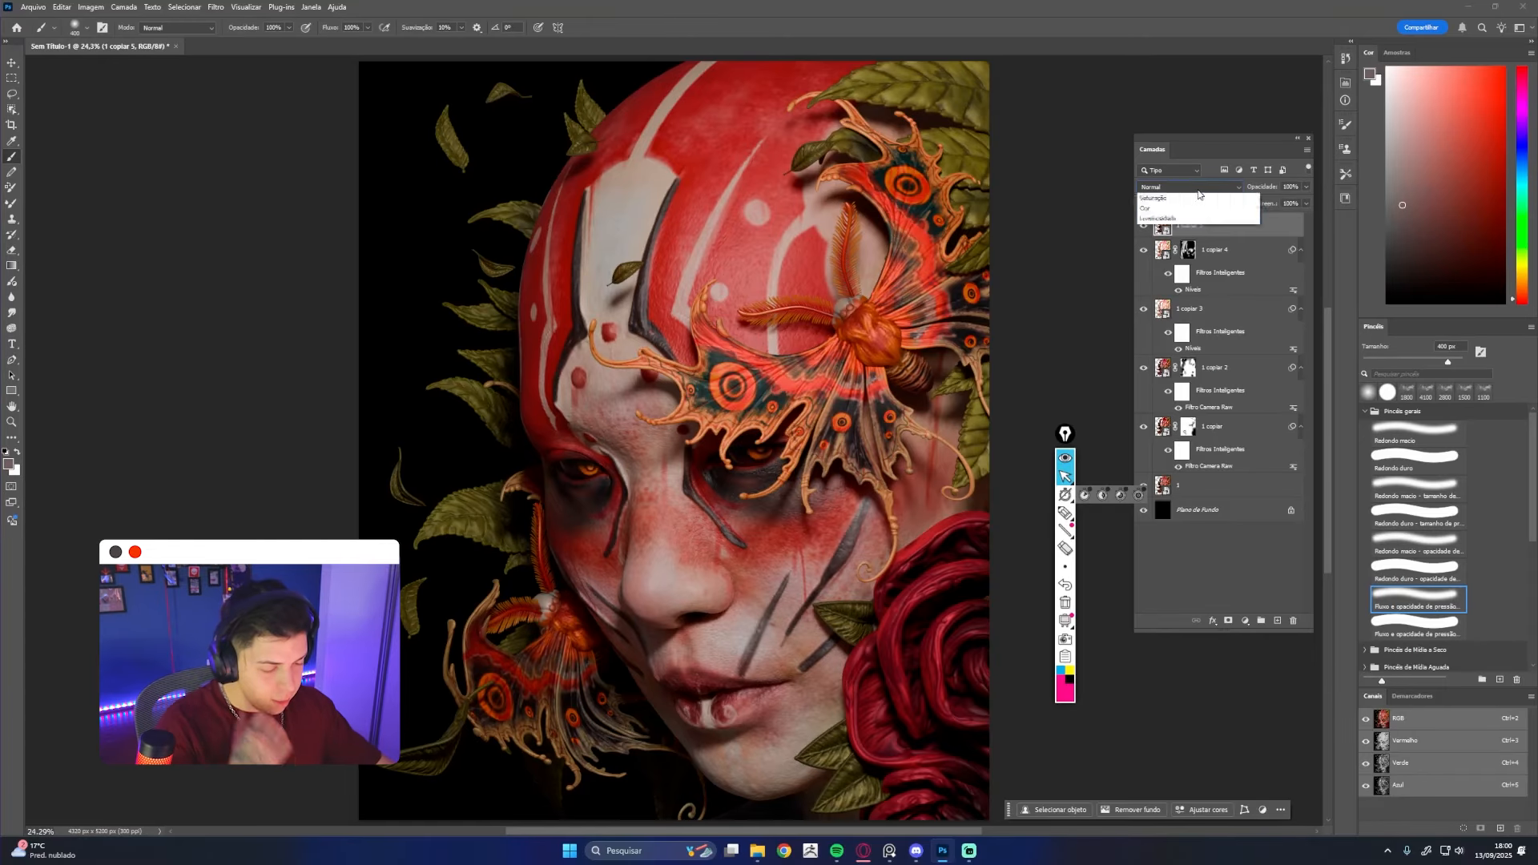
{"action": "left_click", "coordinate": [1197, 189]}
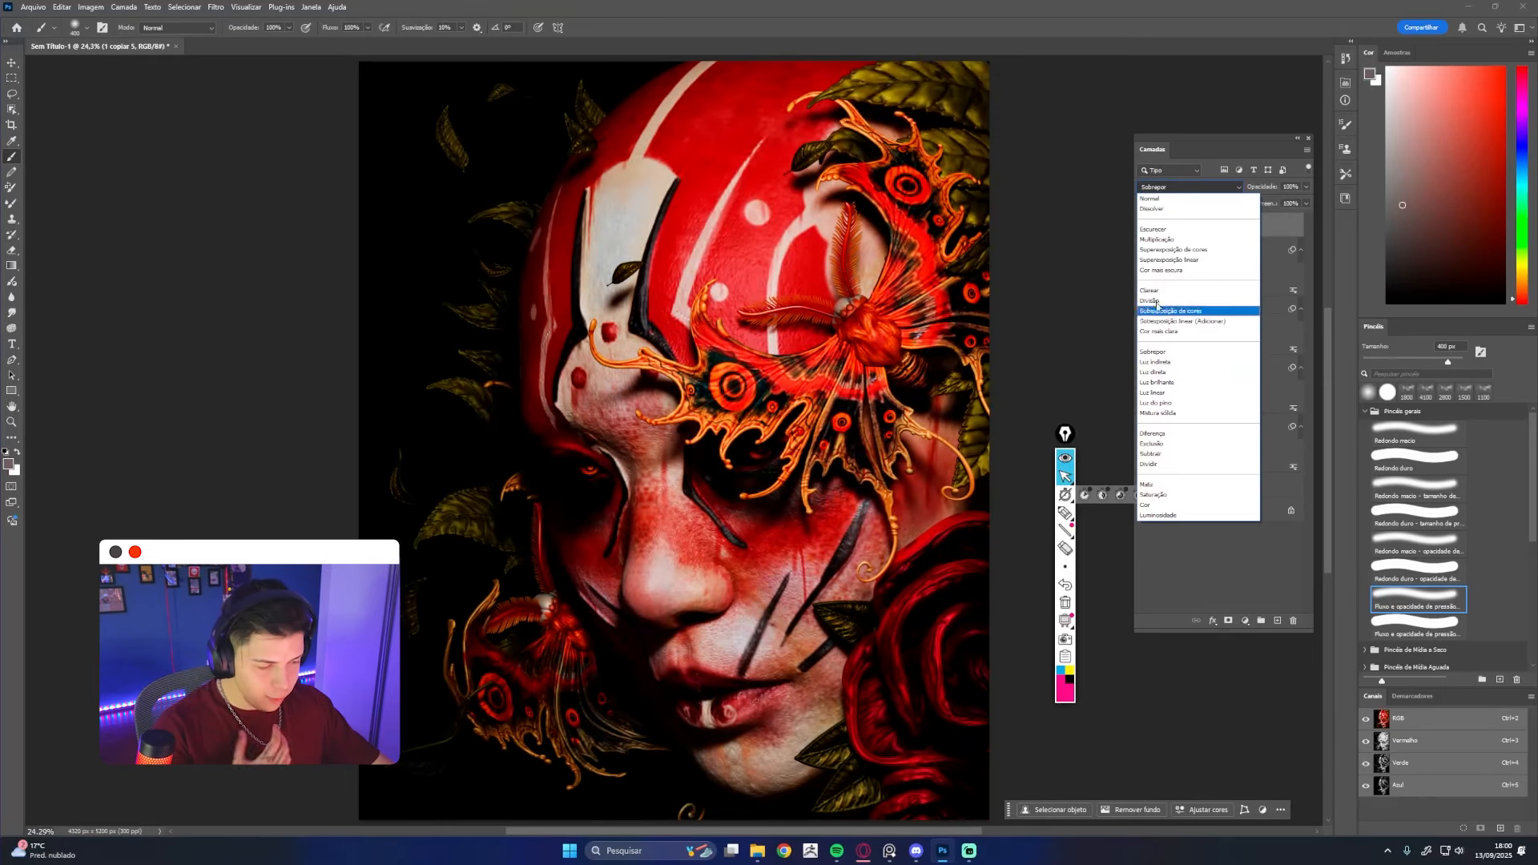
{"action": "left_click", "coordinate": [1158, 302]}
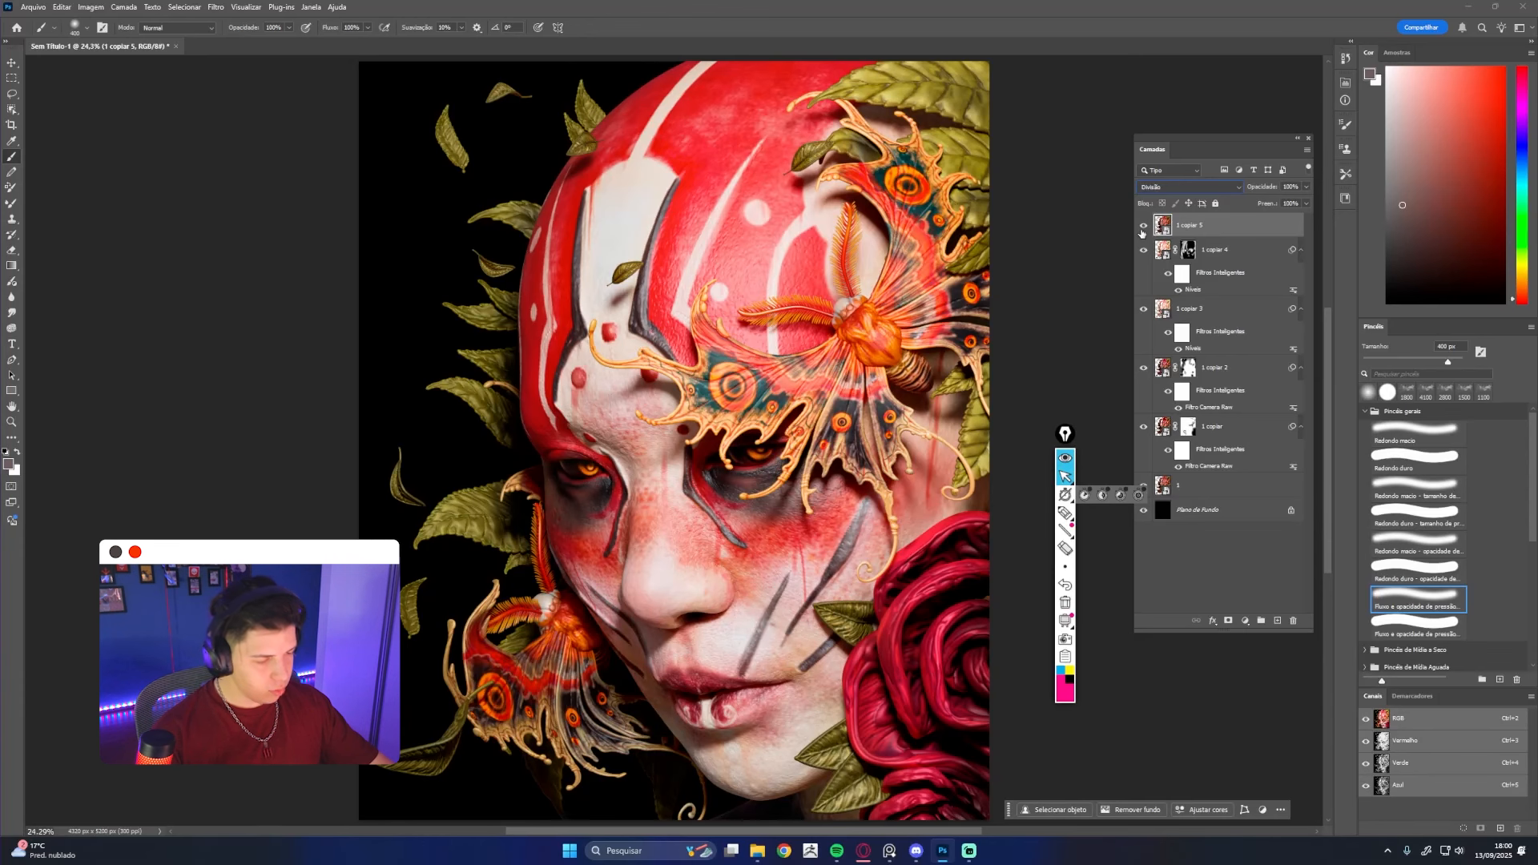
{"action": "left_click", "coordinate": [1144, 229]}
{"action": "left_click", "coordinate": [1143, 229]}
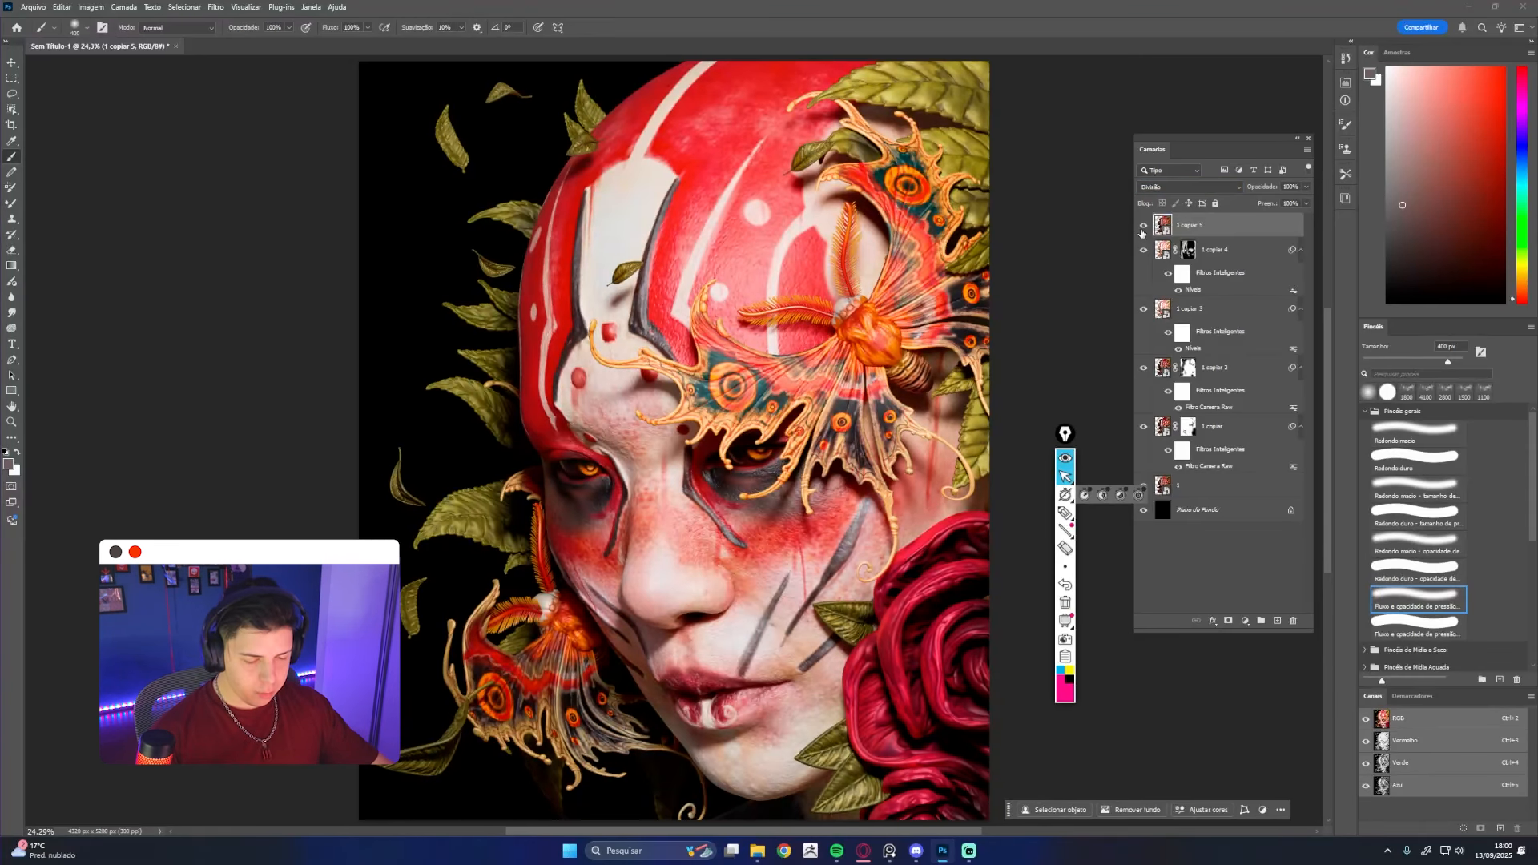
{"action": "left_click", "coordinate": [1143, 230]}
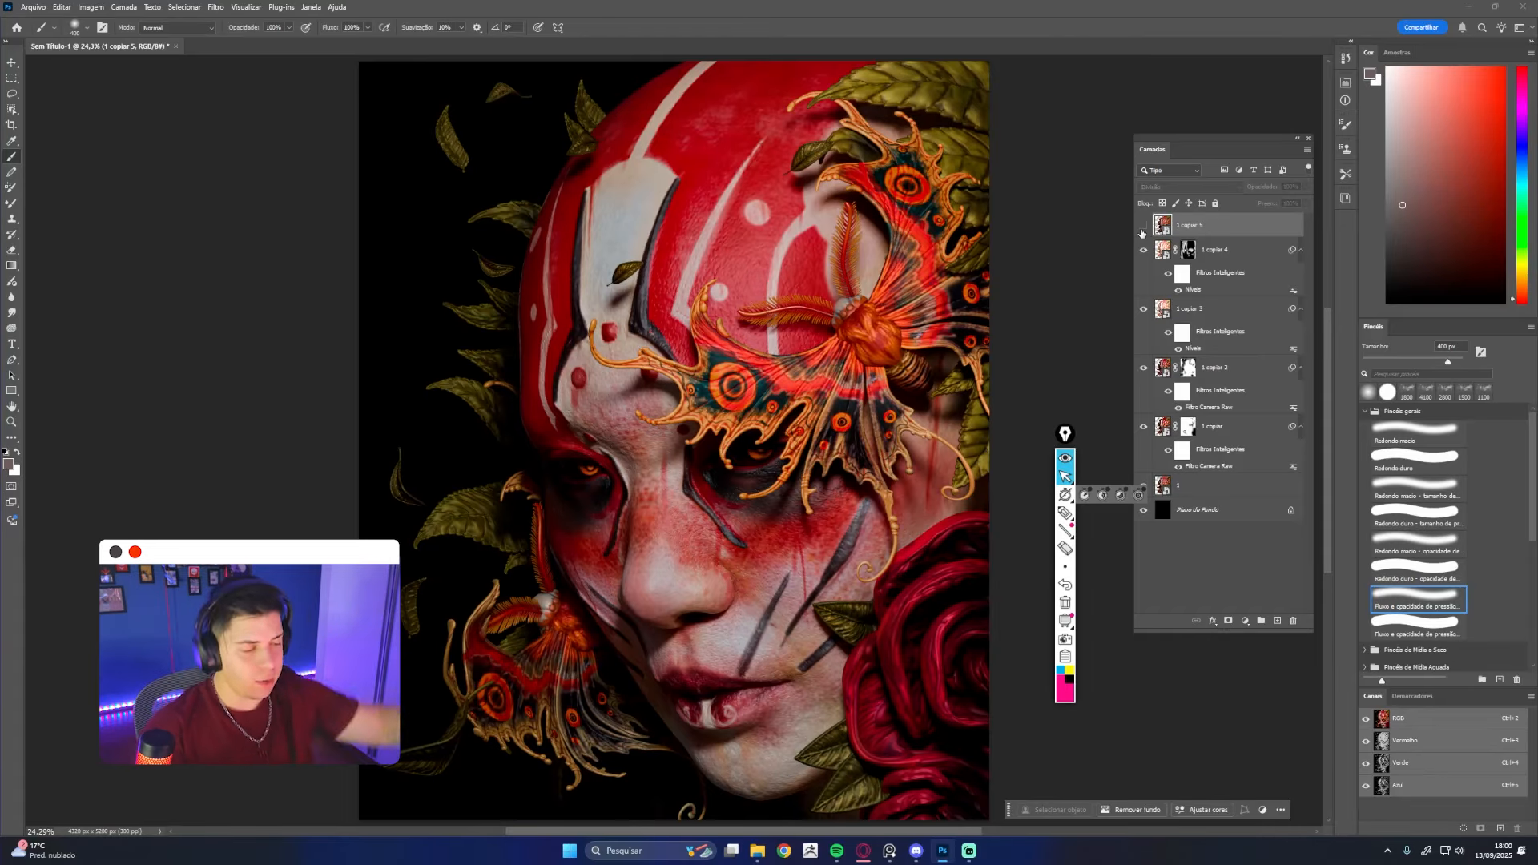
{"action": "left_click", "coordinate": [1142, 230]}
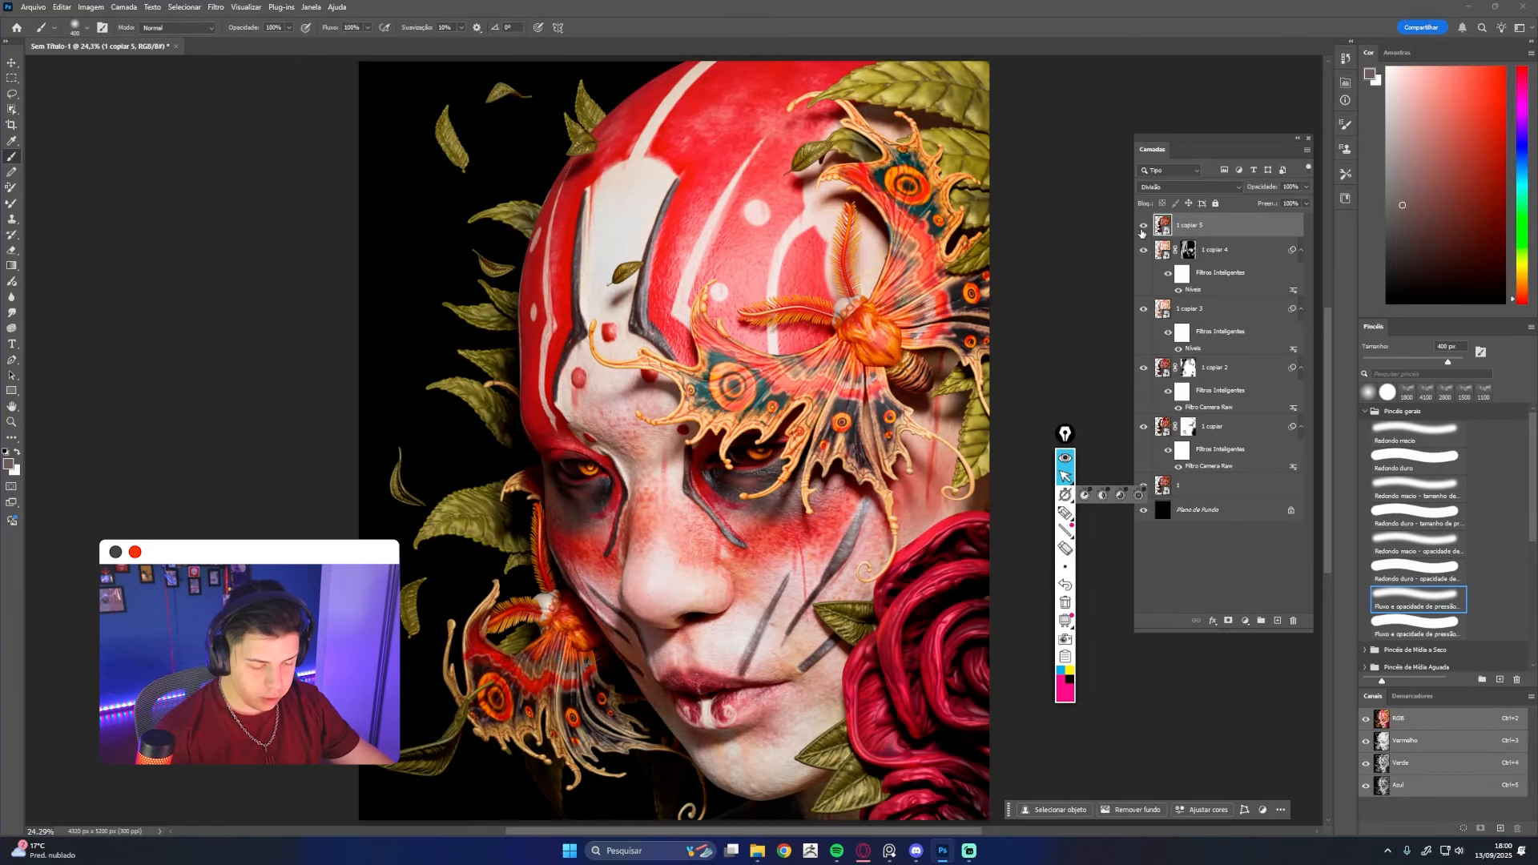
Darken the 1 copiar 5 layer with Levels by raising the black input level, and set its blend mode to Normal
{"action": "key", "text": "ctrl+l"}
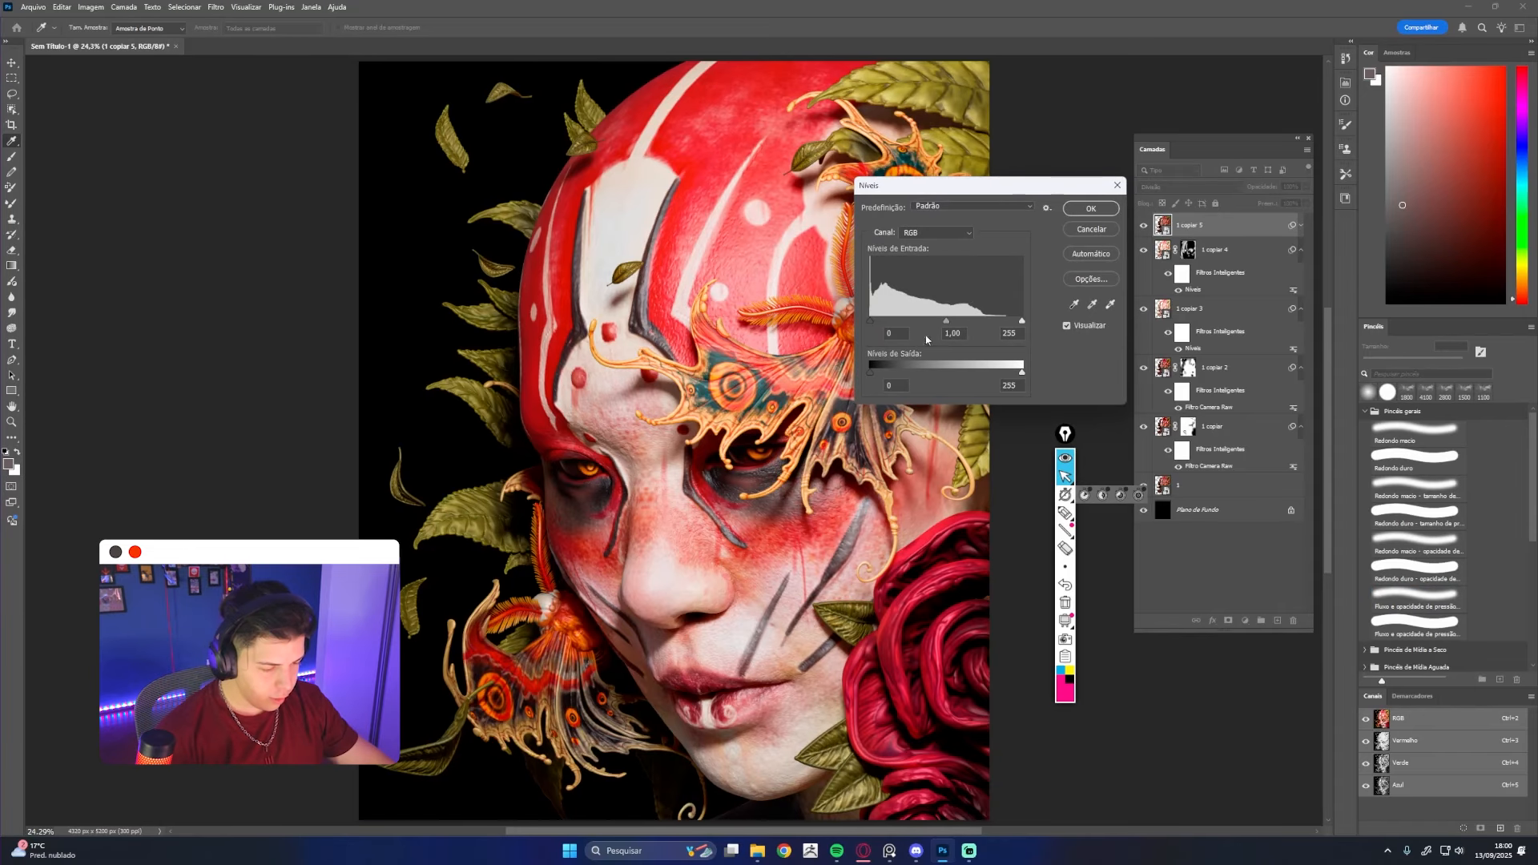
{"action": "left_click_drag", "start_coordinate": [868, 321], "coordinate": [919, 321]}
{"action": "mouse_move", "coordinate": [991, 322]}
{"action": "left_mouse_down"}
{"action": "mouse_move", "coordinate": [1006, 323]}
{"action": "mouse_move", "coordinate": [969, 324]}
{"action": "left_mouse_up"}
{"action": "left_click", "coordinate": [1091, 208]}
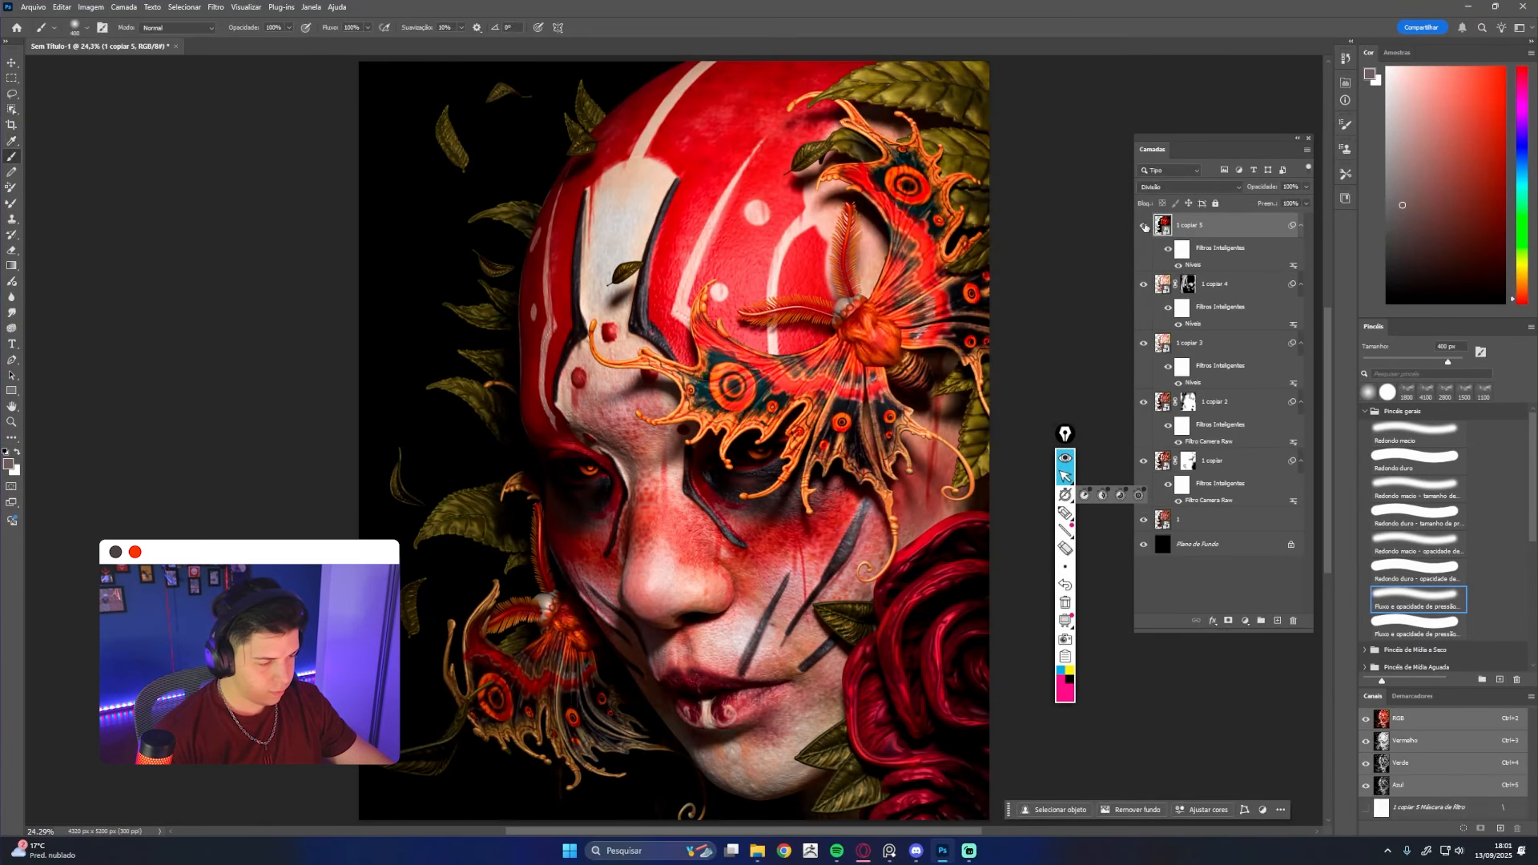
{"action": "left_click", "coordinate": [1164, 188]}
{"action": "left_click", "coordinate": [1165, 199]}
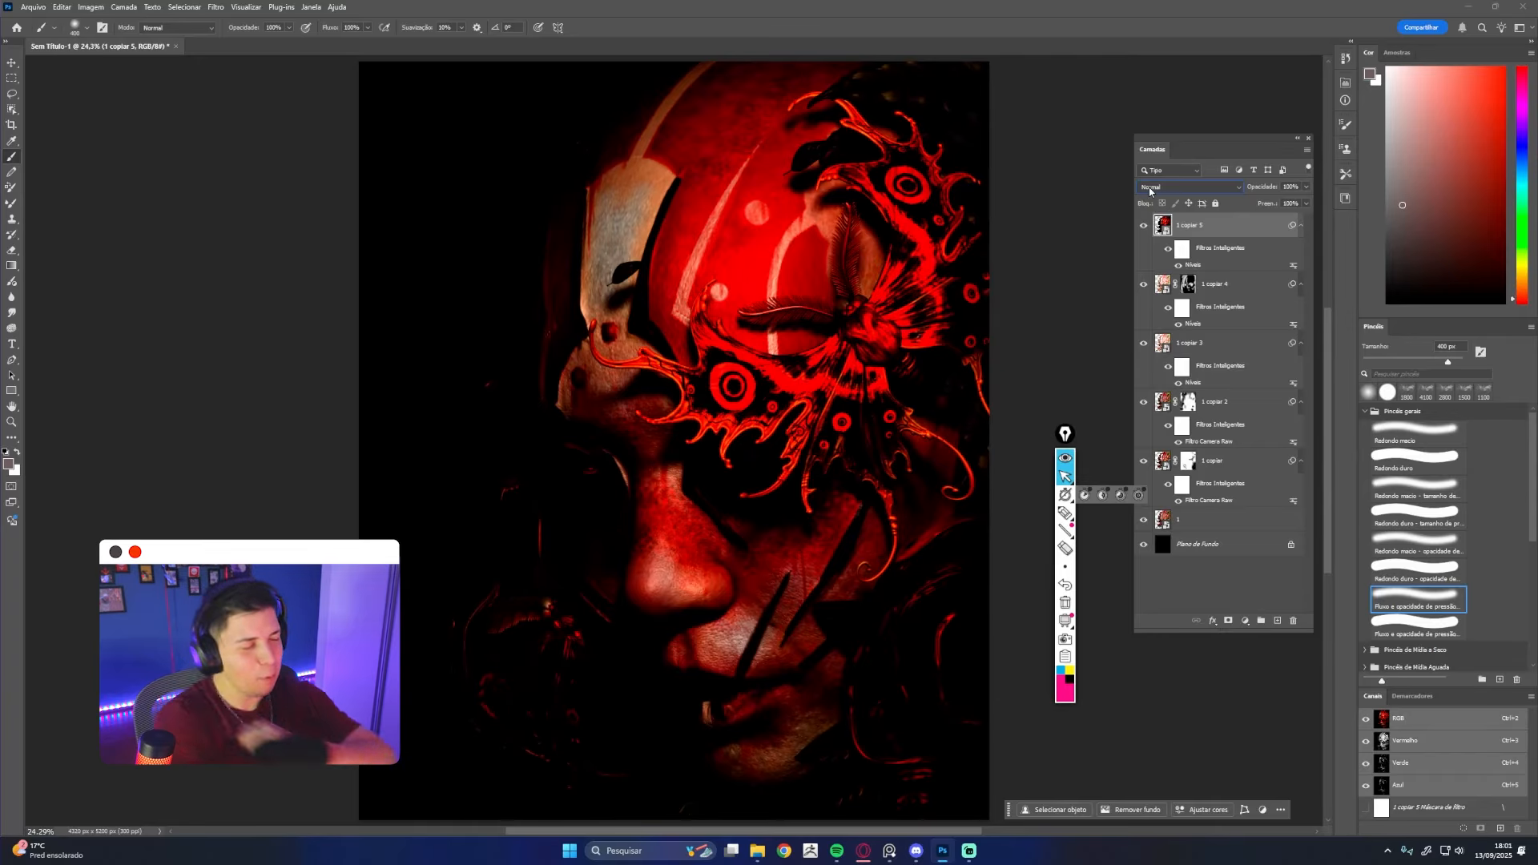
Set the blend mode of the 1 copiar 5 layer to Divisão
{"action": "left_click", "coordinate": [1150, 189]}
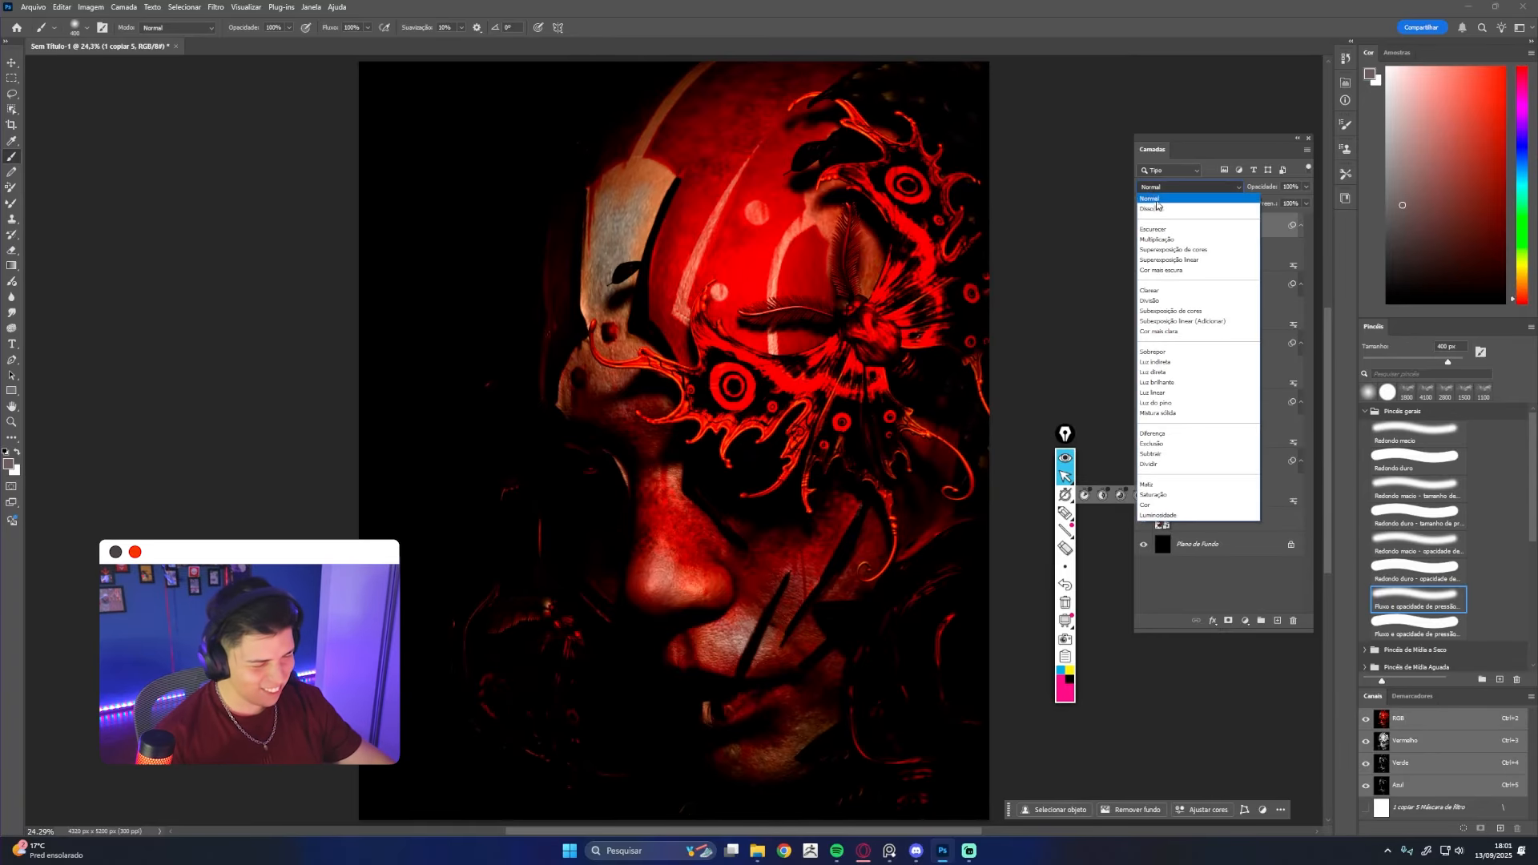
{"action": "left_click", "coordinate": [1168, 302]}
Compare the portrait with the 1 copiar 5 lightening layer hidden and shown
{"action": "left_click", "coordinate": [1143, 225]}
{"action": "left_click", "coordinate": [1144, 226]}
{"action": "left_click", "coordinate": [1143, 225]}
{"action": "left_click", "coordinate": [1143, 225]}
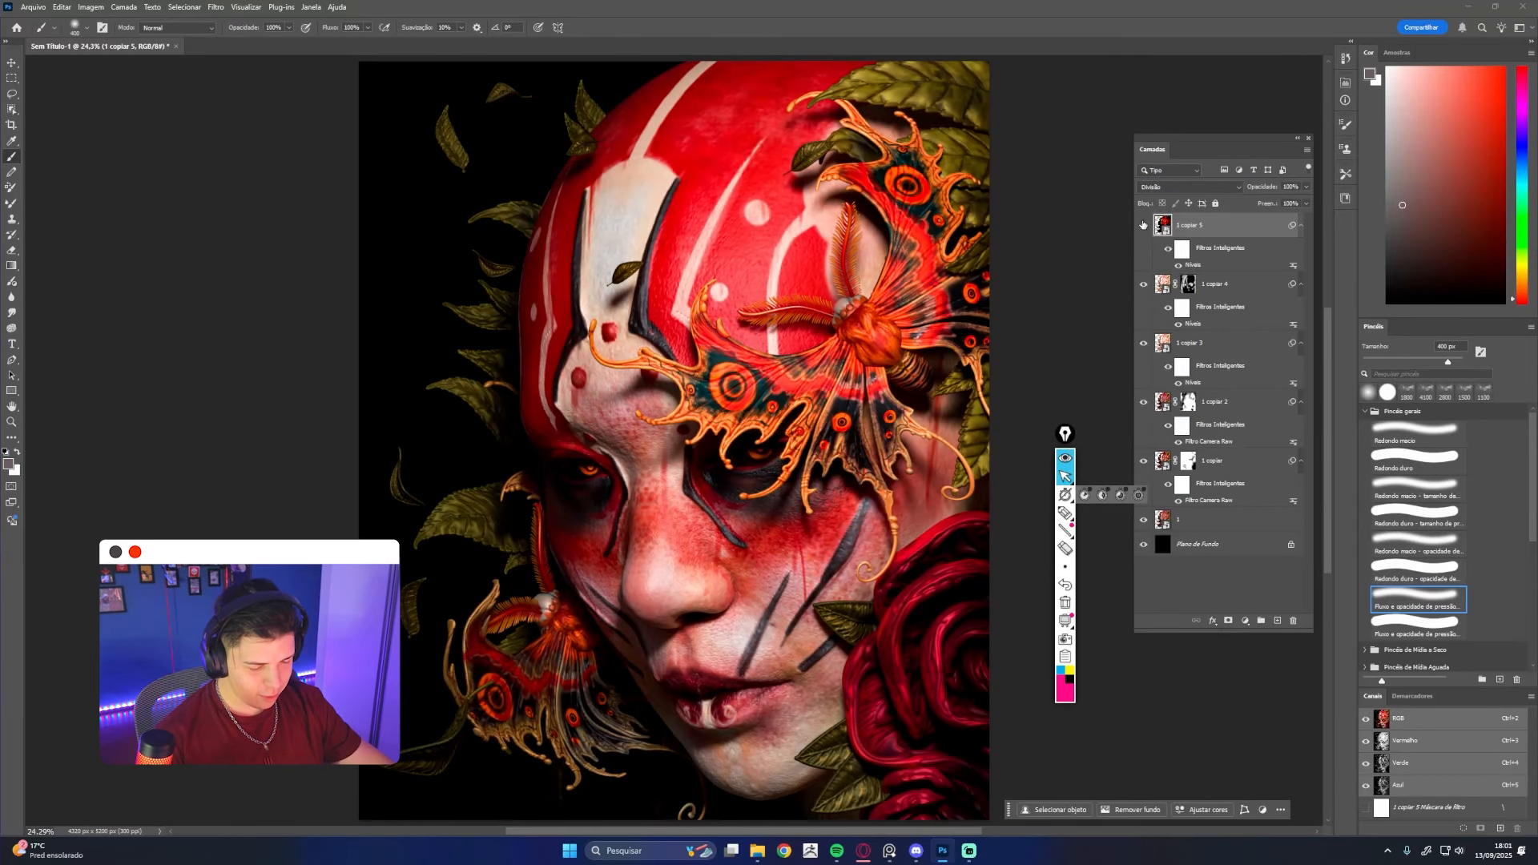
{"action": "left_click", "coordinate": [1143, 225]}
{"action": "left_click", "coordinate": [1143, 225]}
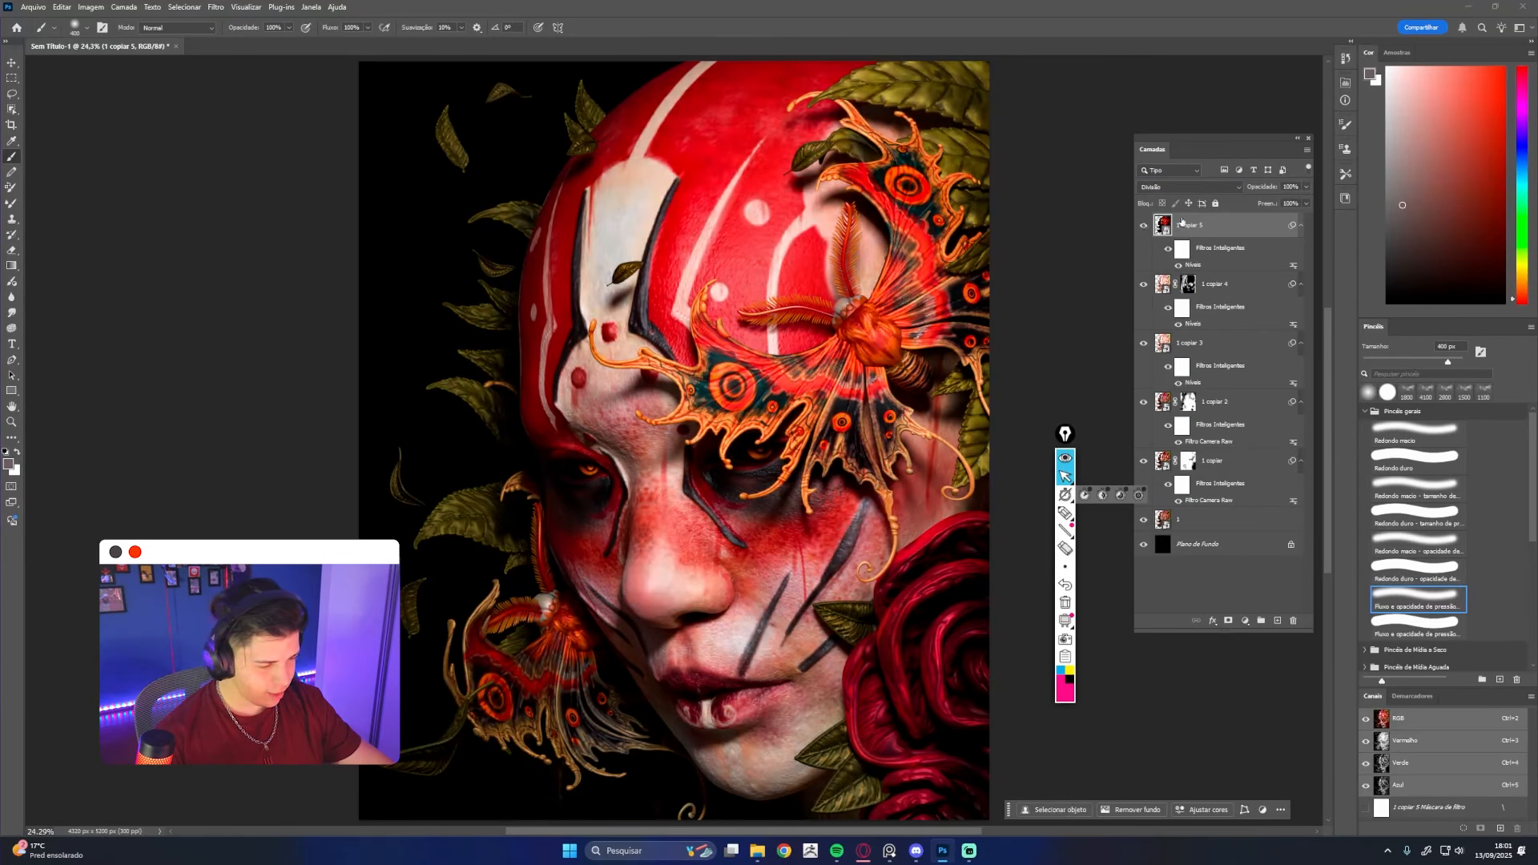
{"action": "left_click", "coordinate": [1144, 226]}
{"action": "left_click", "coordinate": [1144, 226]}
{"action": "left_click", "coordinate": [1144, 226]}
{"action": "left_click", "coordinate": [1144, 226]}
{"action": "left_click", "coordinate": [1144, 226]}
{"action": "left_click", "coordinate": [1144, 226]}
{"action": "left_click", "coordinate": [1144, 226]}
{"action": "left_click", "coordinate": [1144, 226]}
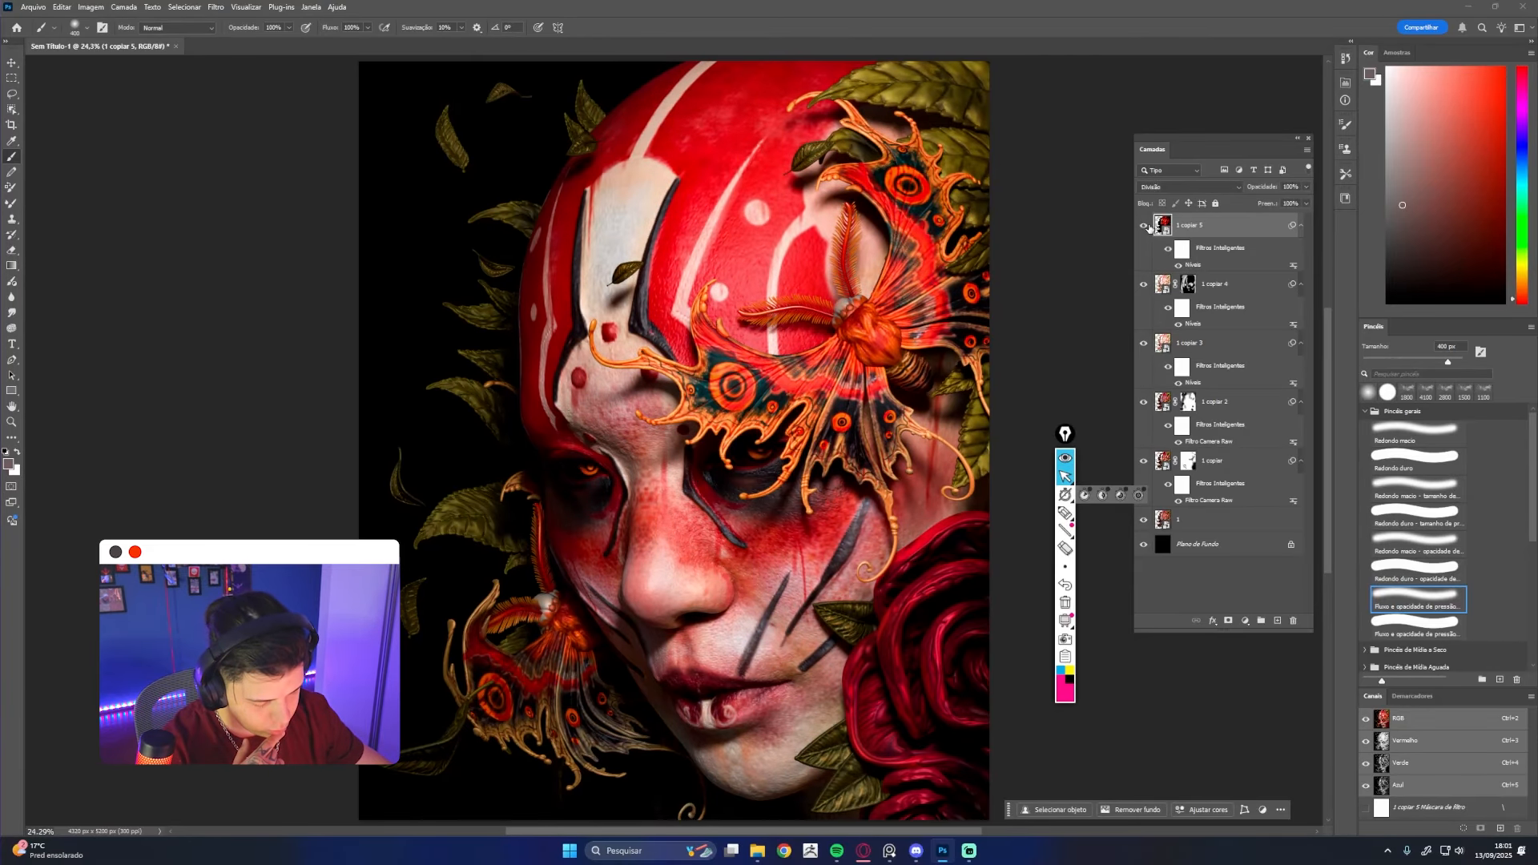
{"action": "left_click", "coordinate": [1144, 226]}
{"action": "left_click", "coordinate": [1144, 227]}
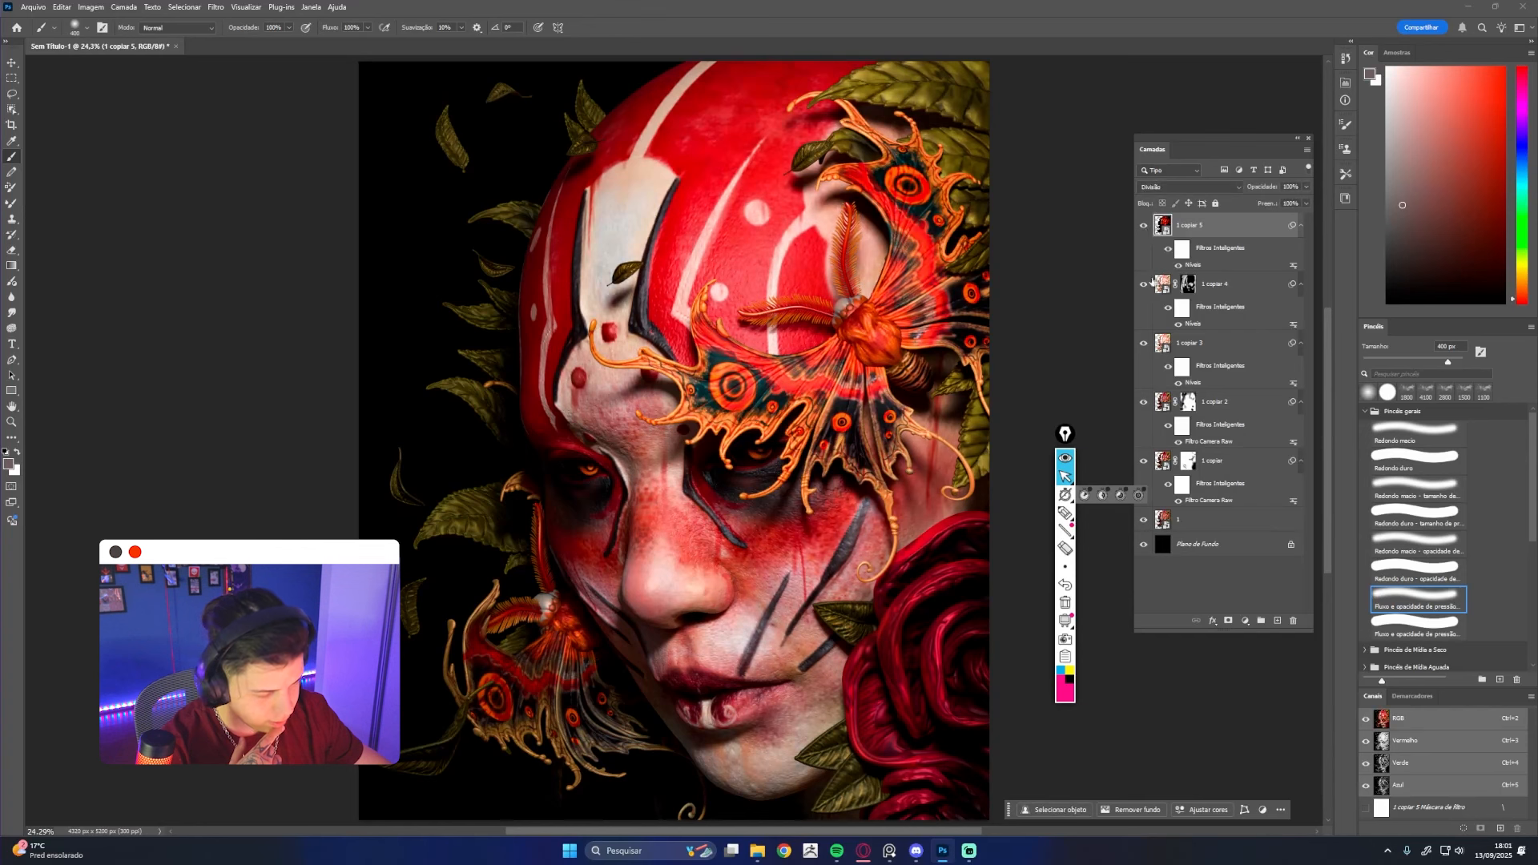
Add a layer mask to 1 copiar 5 and paint black with the 400 px brush over the moth and upper forehead
{"action": "left_click", "coordinate": [1228, 622]}
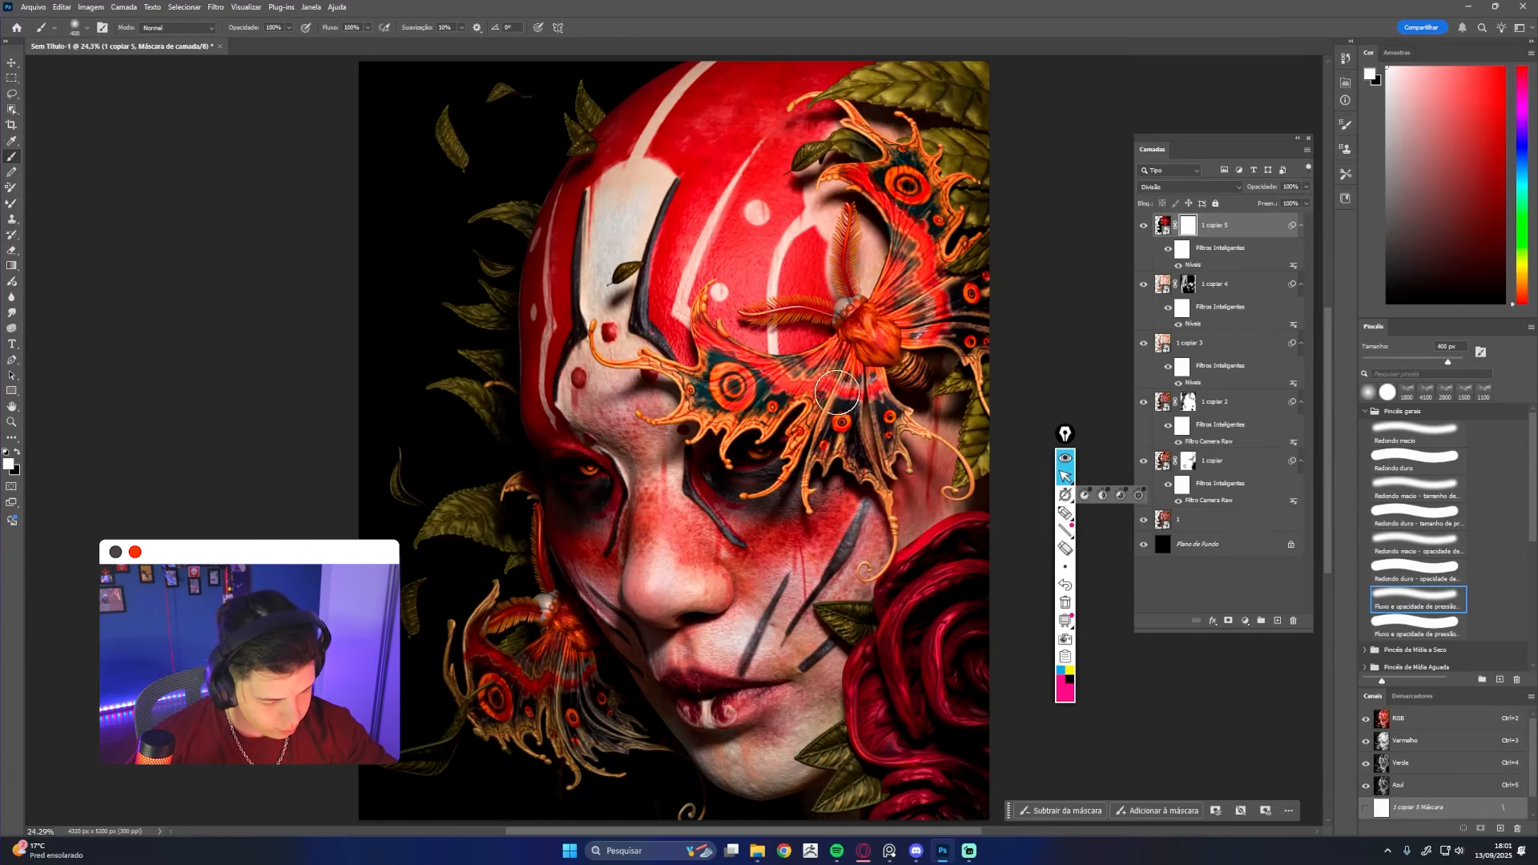
{"action": "key", "text": "x"}
{"action": "mouse_move", "coordinate": [702, 342]}
{"action": "left_mouse_down"}
{"action": "mouse_move", "coordinate": [805, 389]}
{"action": "mouse_move", "coordinate": [726, 355]}
{"action": "mouse_move", "coordinate": [854, 387]}
{"action": "mouse_move", "coordinate": [817, 356]}
{"action": "mouse_move", "coordinate": [764, 371]}
{"action": "mouse_move", "coordinate": [902, 341]}
{"action": "mouse_move", "coordinate": [849, 407]}
{"action": "mouse_move", "coordinate": [863, 353]}
{"action": "mouse_move", "coordinate": [925, 261]}
{"action": "mouse_move", "coordinate": [939, 332]}
{"action": "mouse_move", "coordinate": [910, 216]}
{"action": "left_mouse_up"}
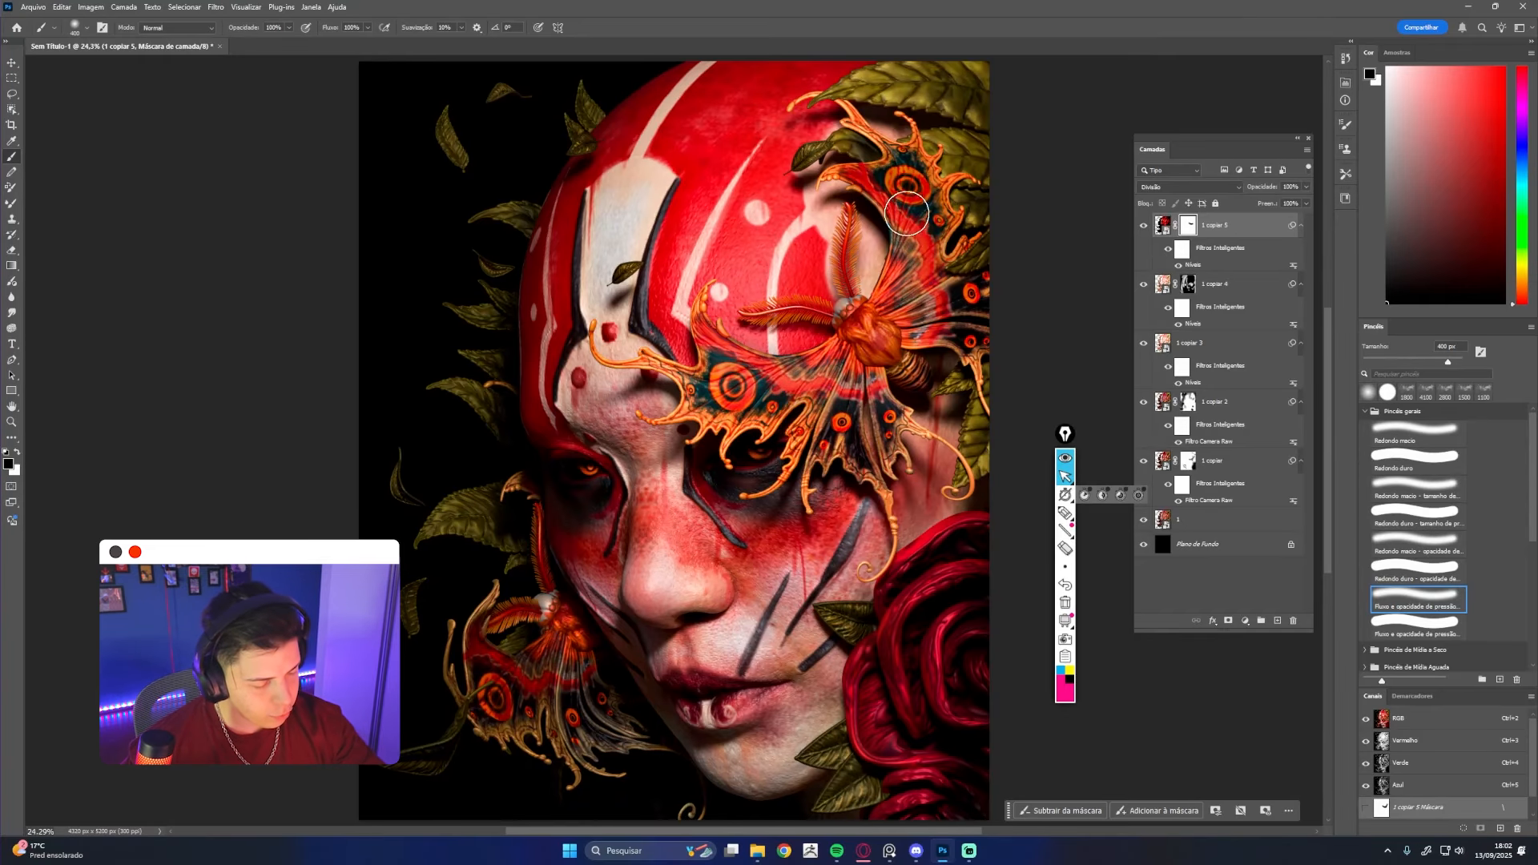
Compare the masked 1 copiar 5 layer hidden and shown to examine which areas still receive light
{"action": "left_click", "coordinate": [1146, 227]}
{"action": "left_click", "coordinate": [1146, 227]}
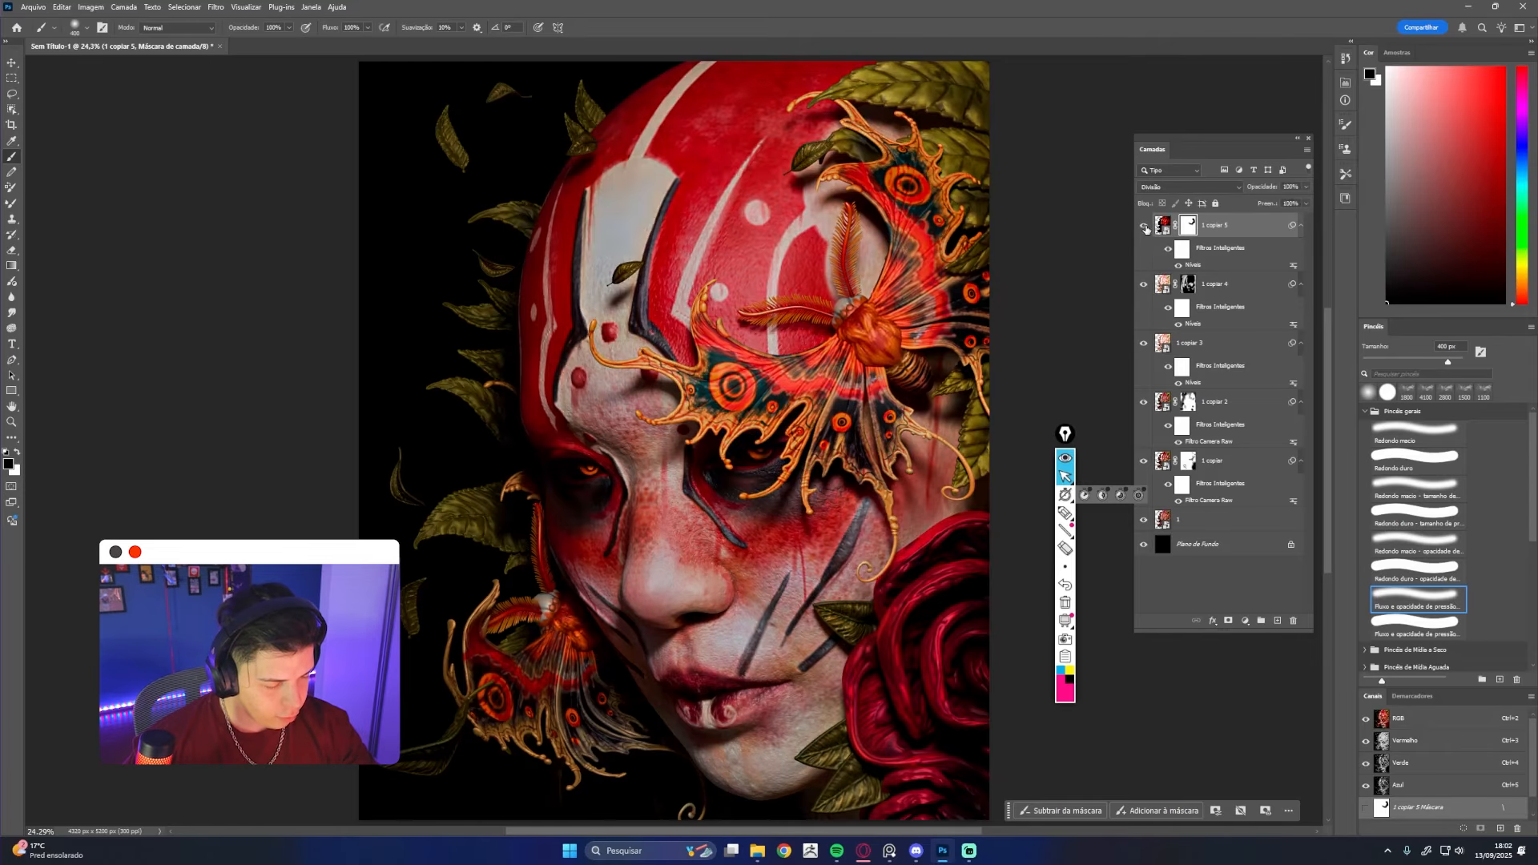
{"action": "left_click", "coordinate": [1146, 228]}
{"action": "left_click", "coordinate": [1146, 227]}
{"action": "left_click", "coordinate": [1145, 227]}
{"action": "left_click", "coordinate": [1147, 228]}
{"action": "left_click", "coordinate": [1146, 227]}
{"action": "left_click", "coordinate": [1147, 228]}
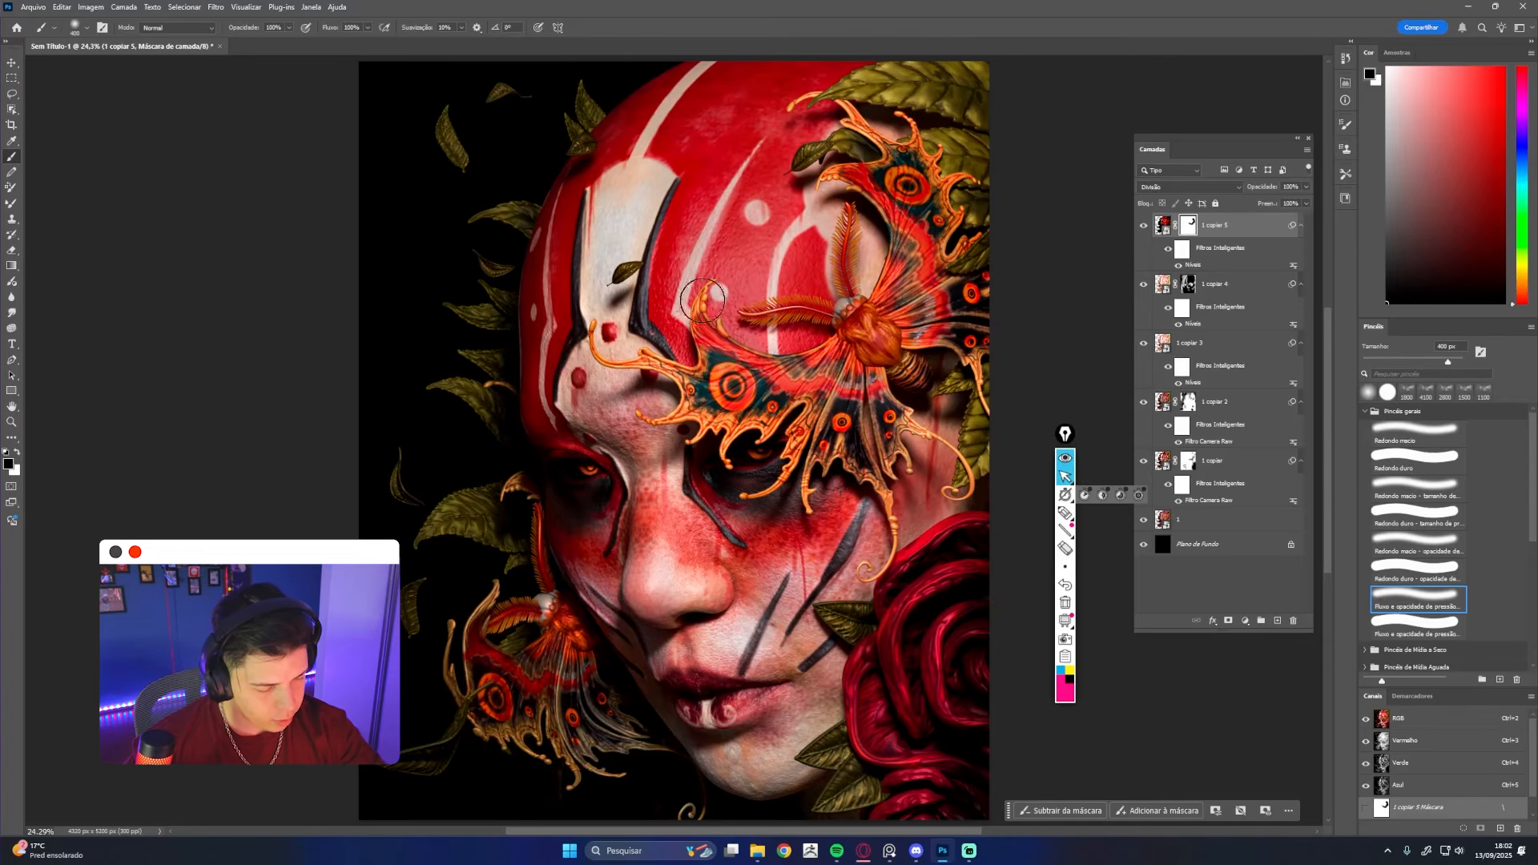
{"action": "left_click", "coordinate": [1146, 227]}
{"action": "left_click", "coordinate": [1145, 227]}
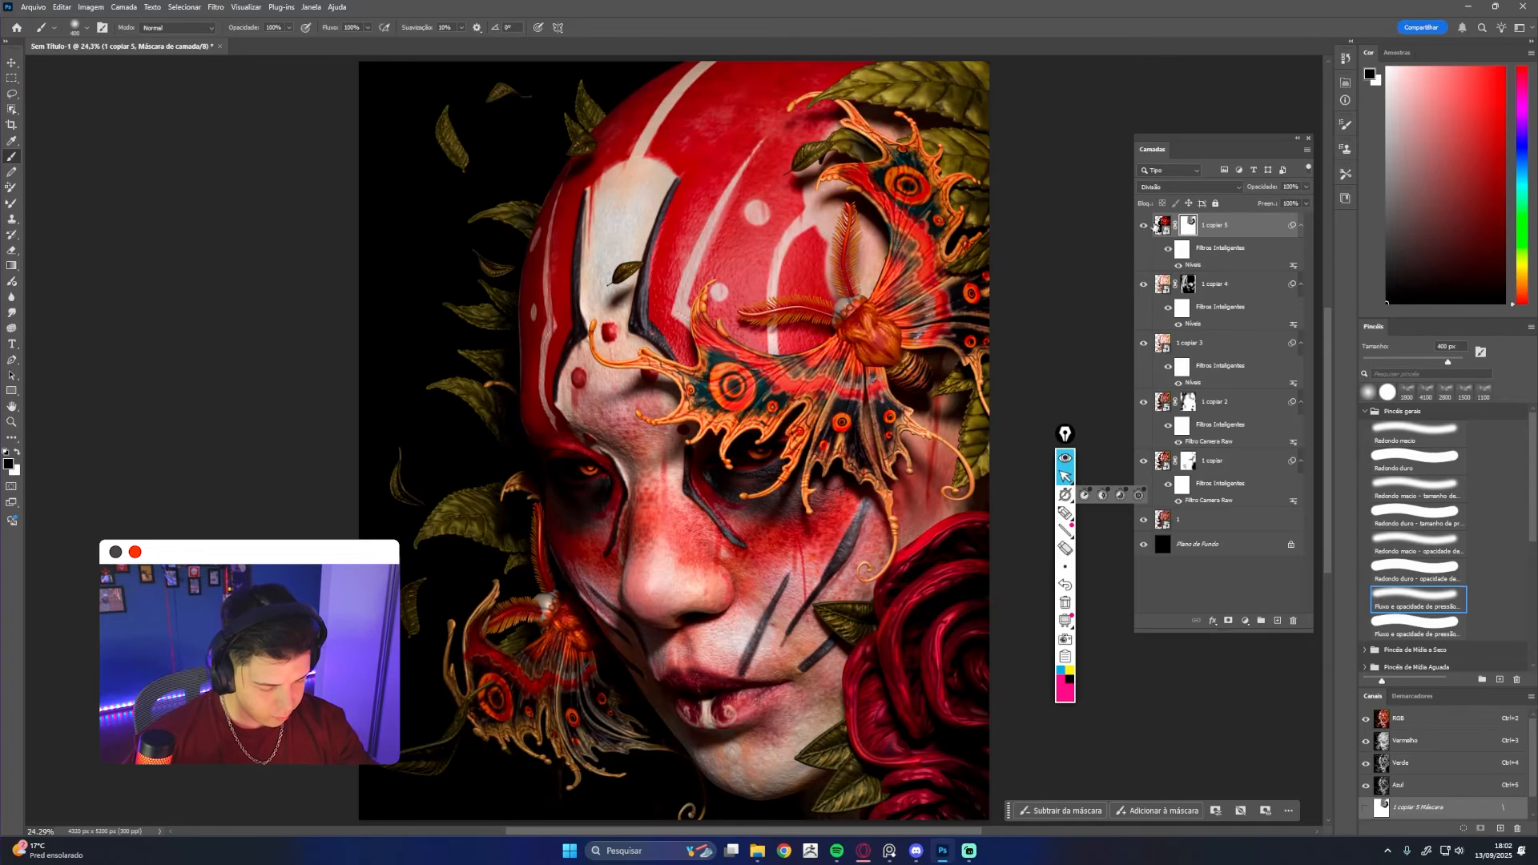
Lower the opacity of the 1 copiar 5 layer to 64% and check it with the layer hidden and shown
{"action": "left_click_drag", "start_coordinate": [1260, 189], "coordinate": [1260, 188]}
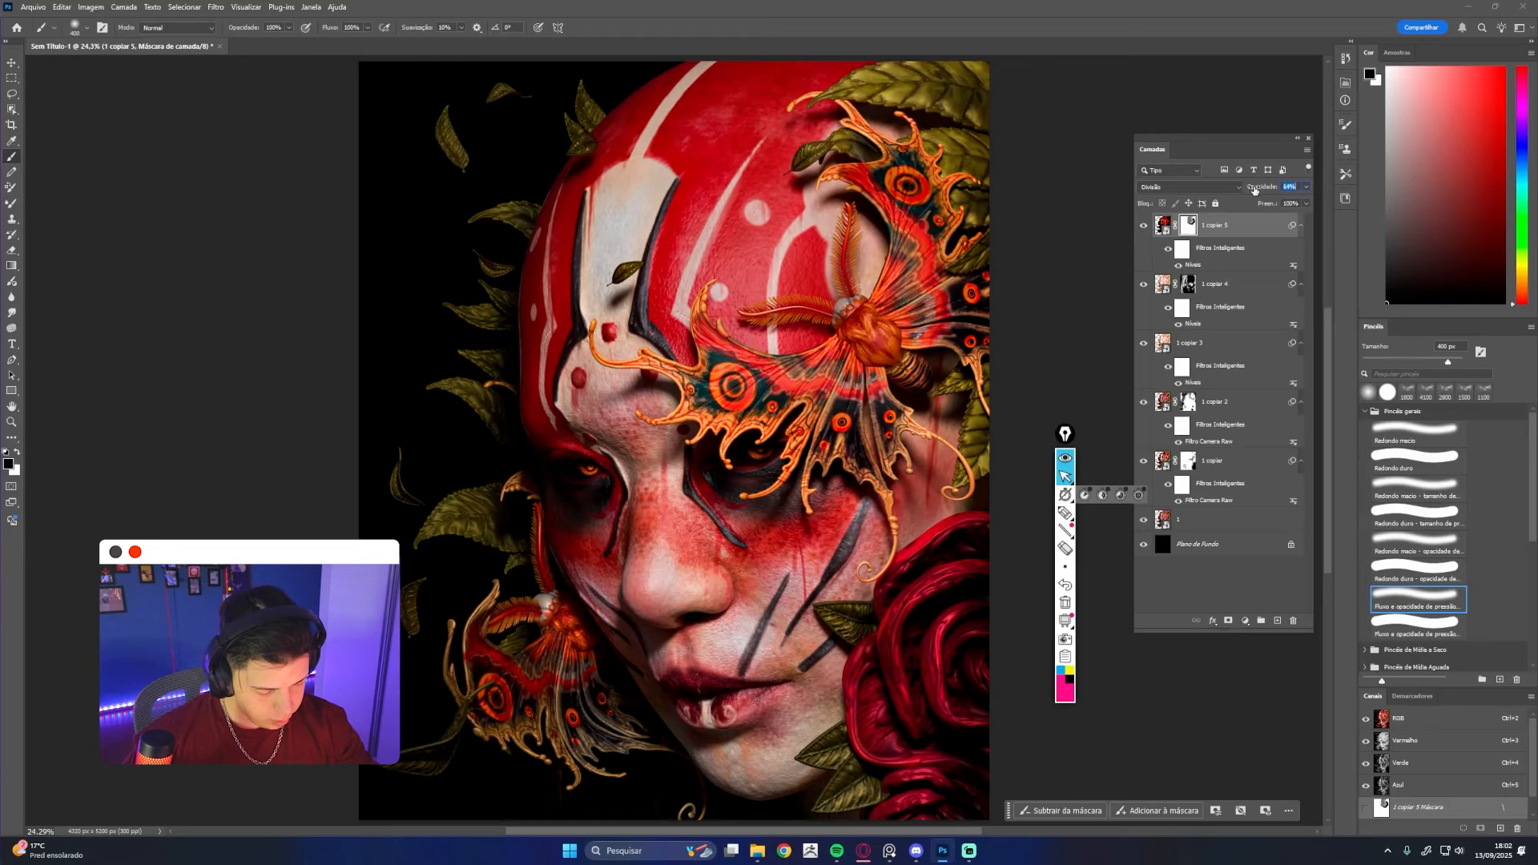
{"action": "left_click", "coordinate": [1143, 229]}
{"action": "left_click", "coordinate": [1142, 229]}
{"action": "left_click", "coordinate": [1143, 229]}
{"action": "left_click", "coordinate": [1142, 229]}
{"action": "left_click", "coordinate": [1143, 228]}
{"action": "left_click", "coordinate": [1143, 229]}
{"action": "left_click", "coordinate": [1143, 230]}
{"action": "left_click", "coordinate": [1143, 229]}
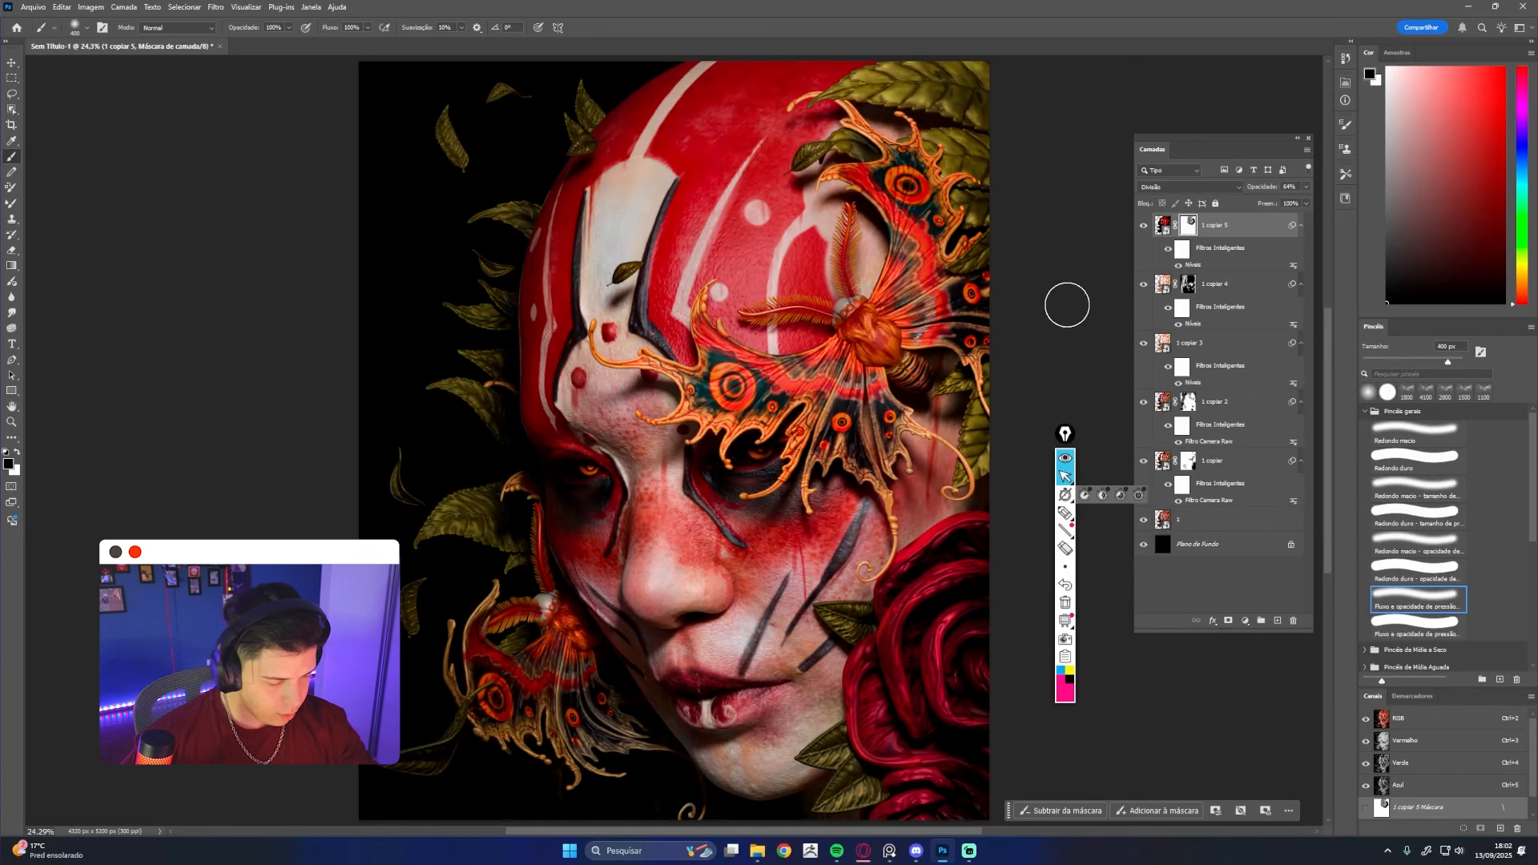
Compare the original layer 1 with the full stack by hiding all adjusted copies and restoring them from the lowest upward
{"action": "key", "text": "z"}
{"action": "left_click_drag", "start_coordinate": [1068, 302], "coordinate": [1055, 284]}
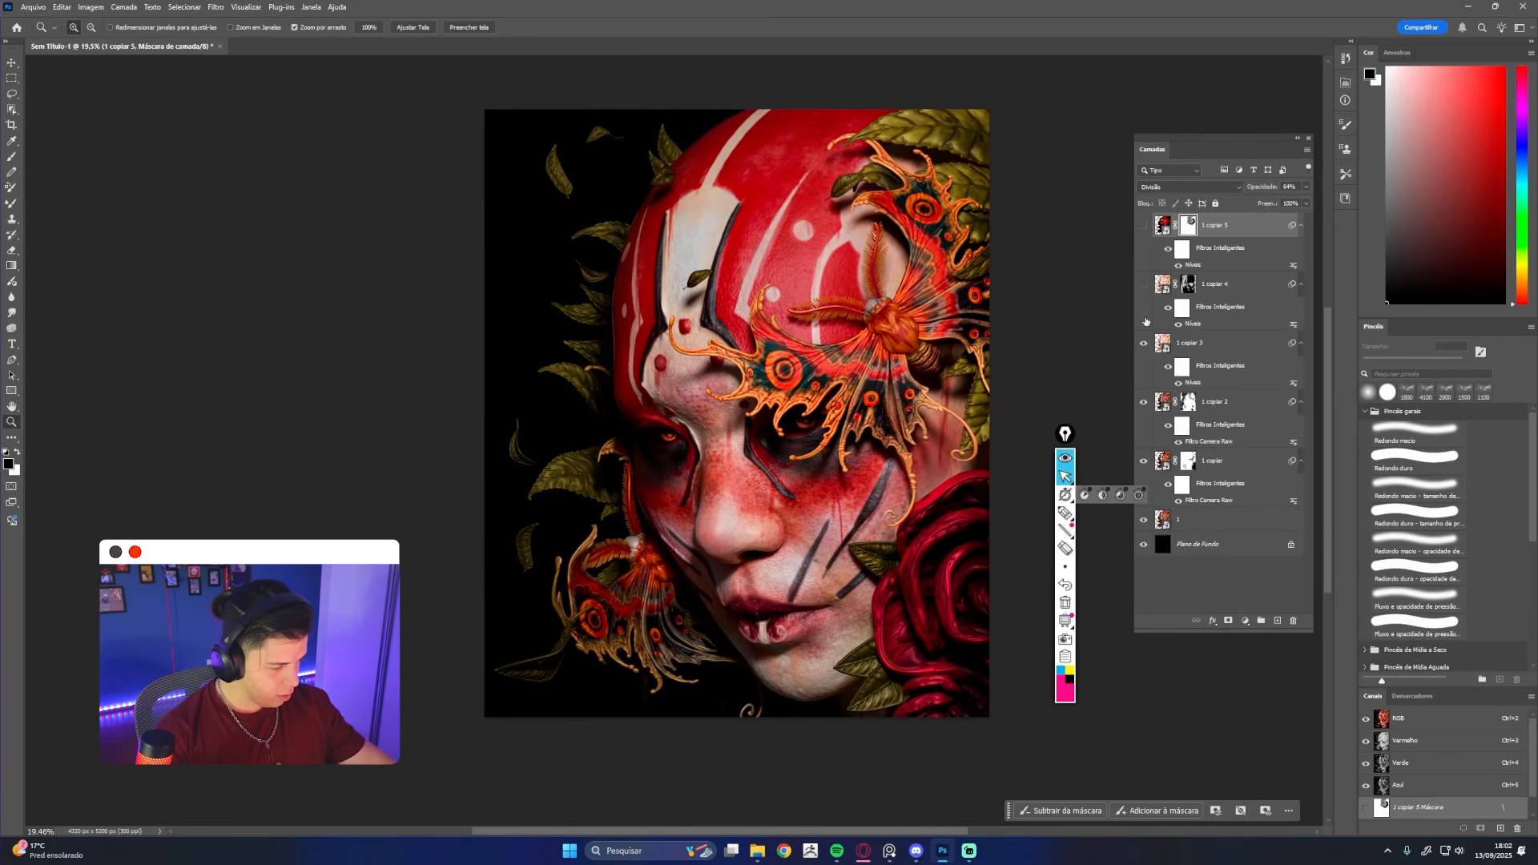
{"action": "left_click", "coordinate": [1143, 520]}
{"action": "left_click", "coordinate": [1143, 519]}
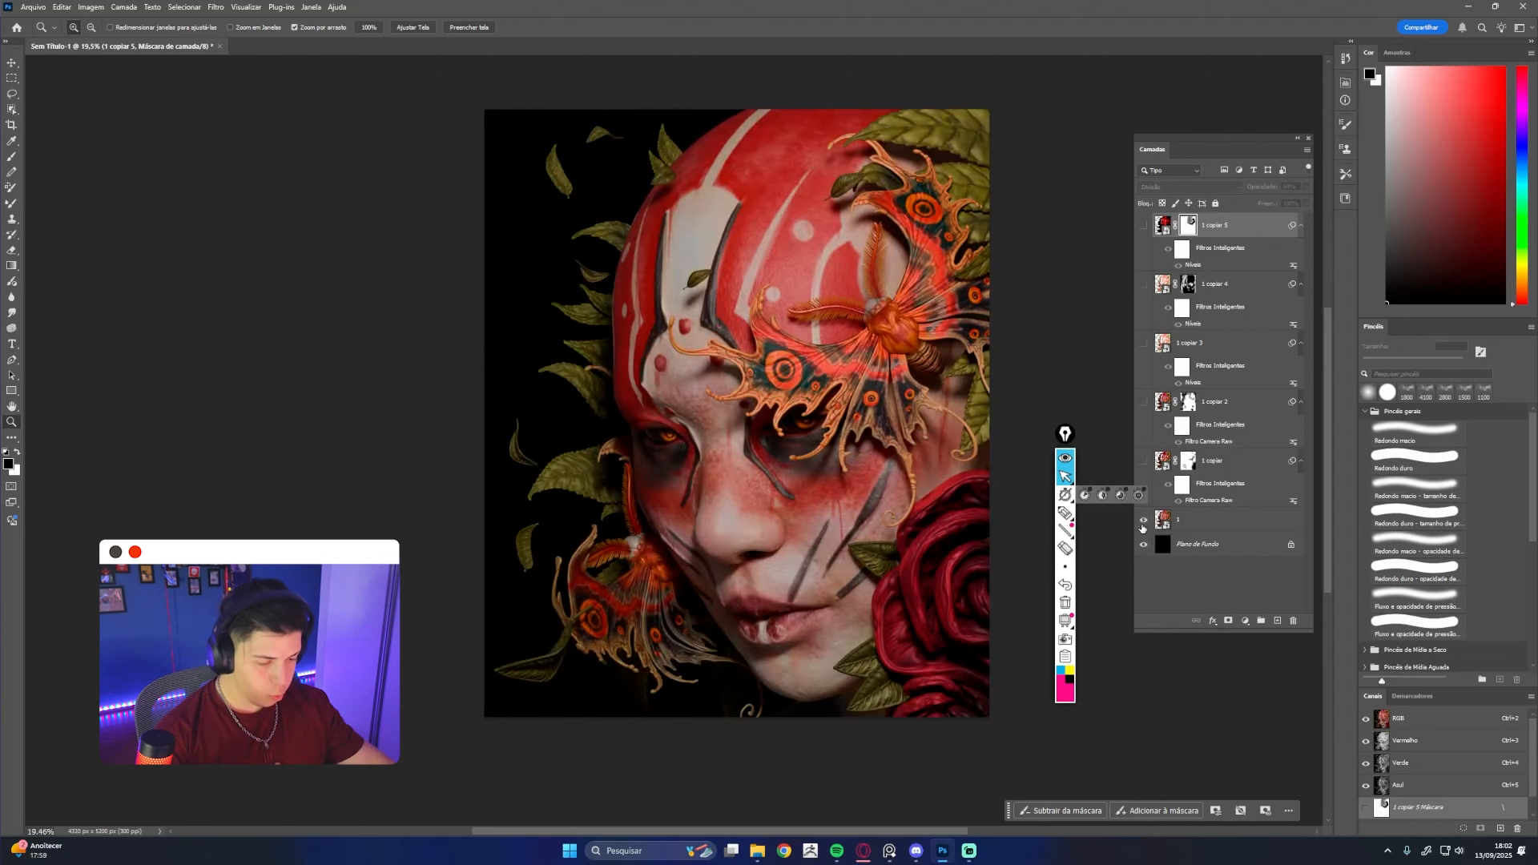
{"action": "left_click", "coordinate": [1064, 476]}
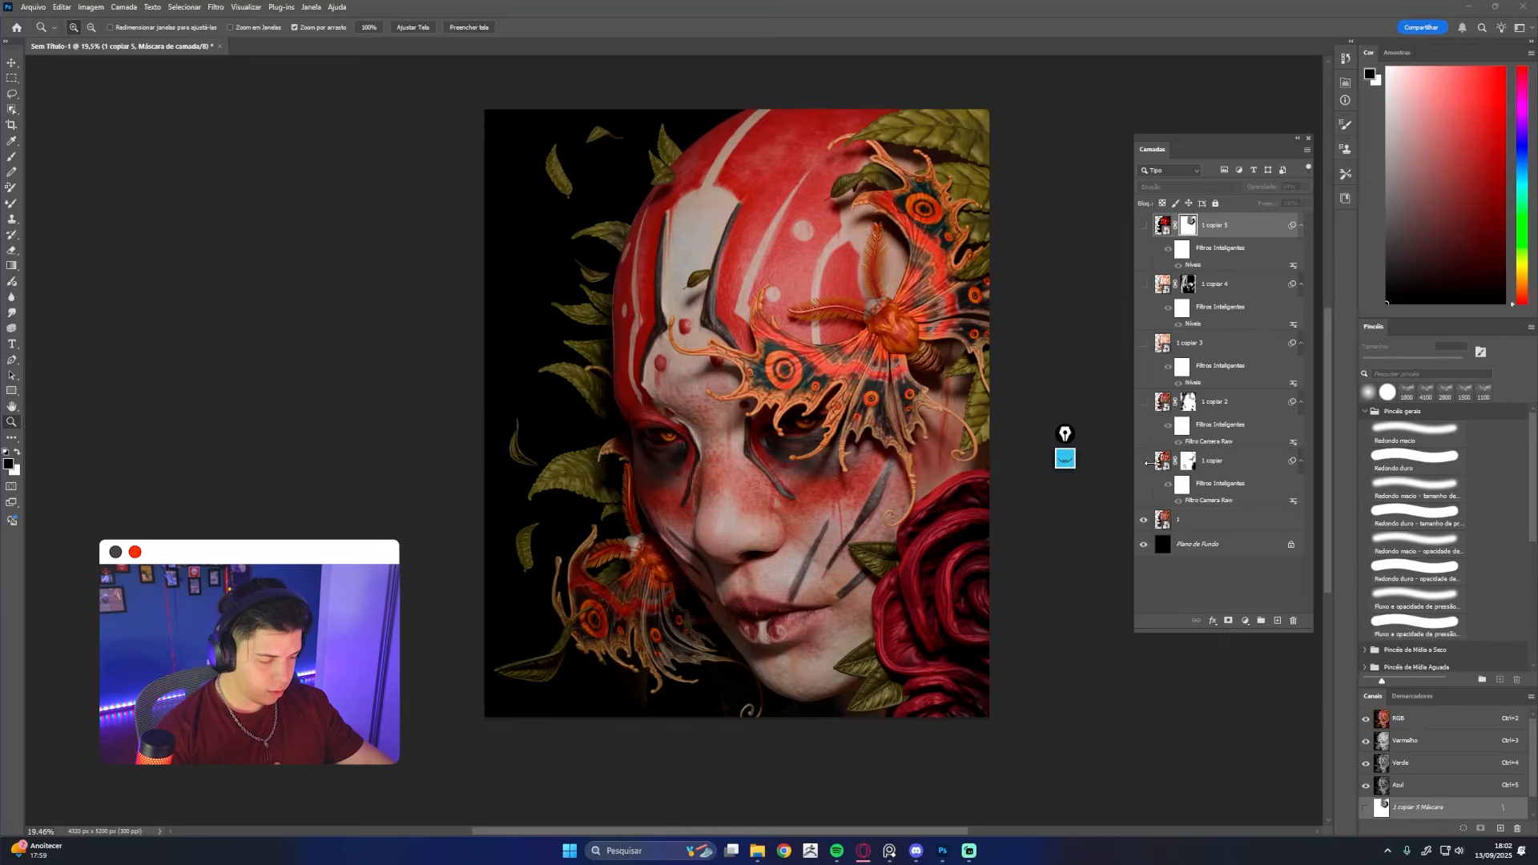
{"action": "left_click", "coordinate": [1143, 479]}
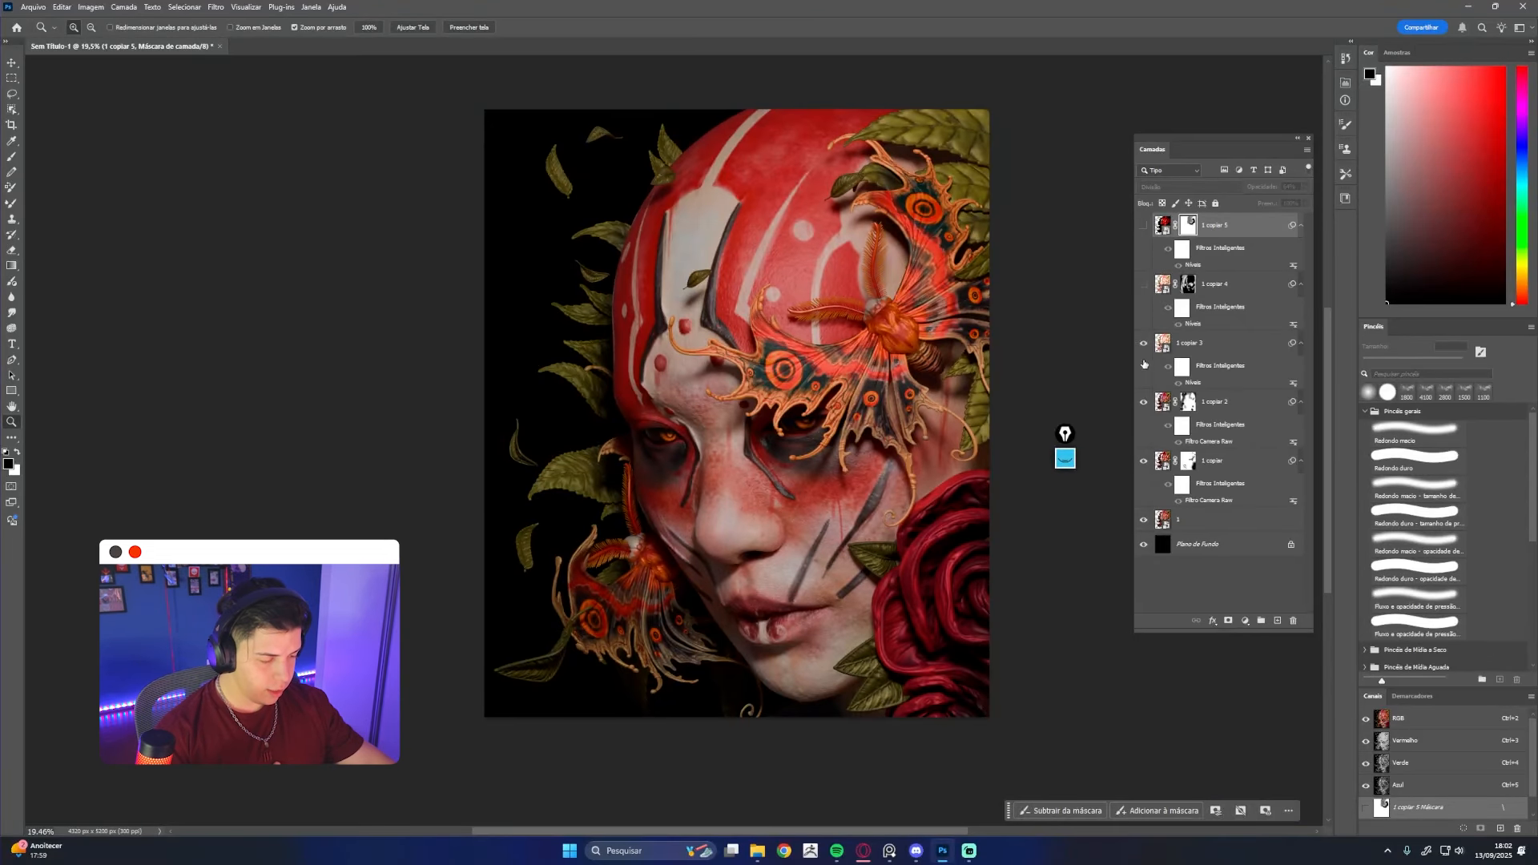
{"action": "left_click", "coordinate": [1139, 231]}
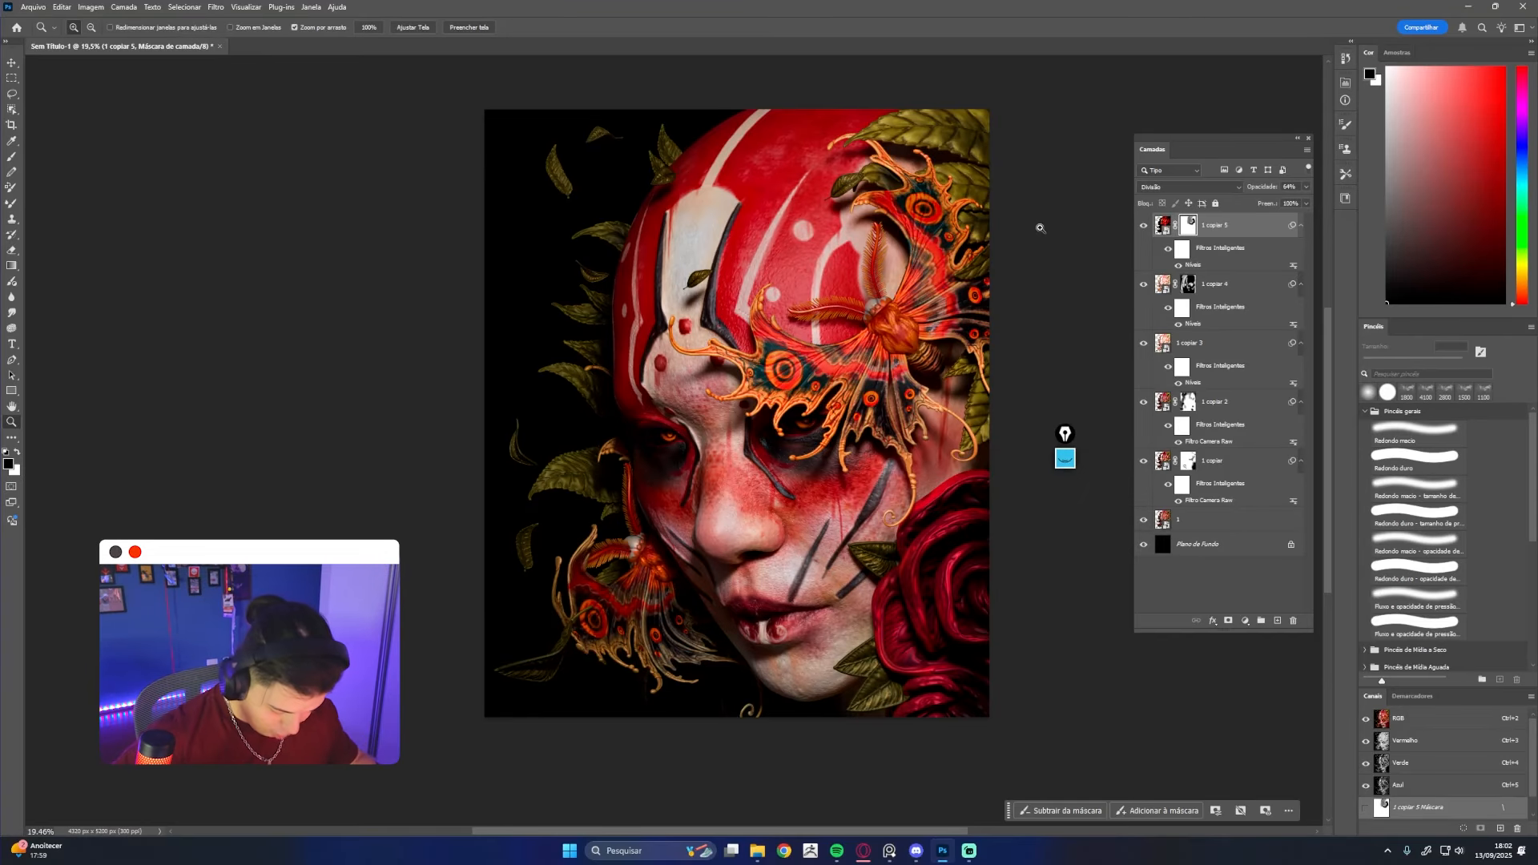
{"action": "scroll", "coordinate": [1040, 228], "scroll_direction": "up", "scroll_amount": 1}
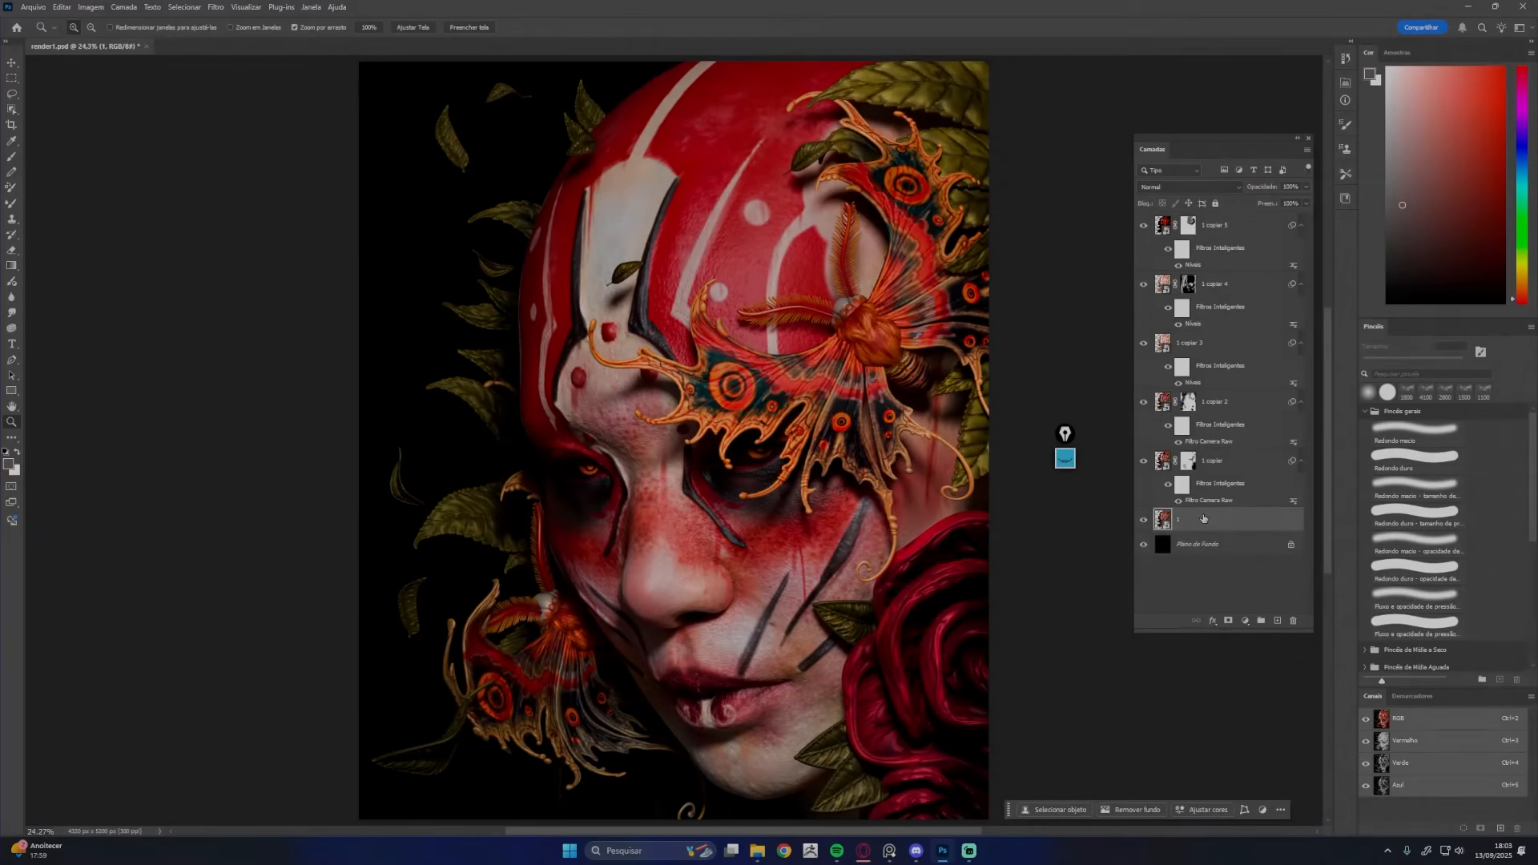
Blend a duplicate of layer 1 at the top of the stack in Sobrepor mode with reduced opacity
{"action": "left_click", "coordinate": [1190, 186]}
{"action": "left_click", "coordinate": [1170, 347]}
{"action": "left_click_drag", "start_coordinate": [1264, 189], "coordinate": [1278, 189]}
{"action": "left_click", "coordinate": [1145, 229]}
{"action": "left_click", "coordinate": [1147, 230]}
{"action": "left_click", "coordinate": [1148, 253]}
{"action": "left_click", "coordinate": [1147, 253]}
{"action": "left_click", "coordinate": [1240, 318]}
{"action": "left_click", "coordinate": [1240, 369]}
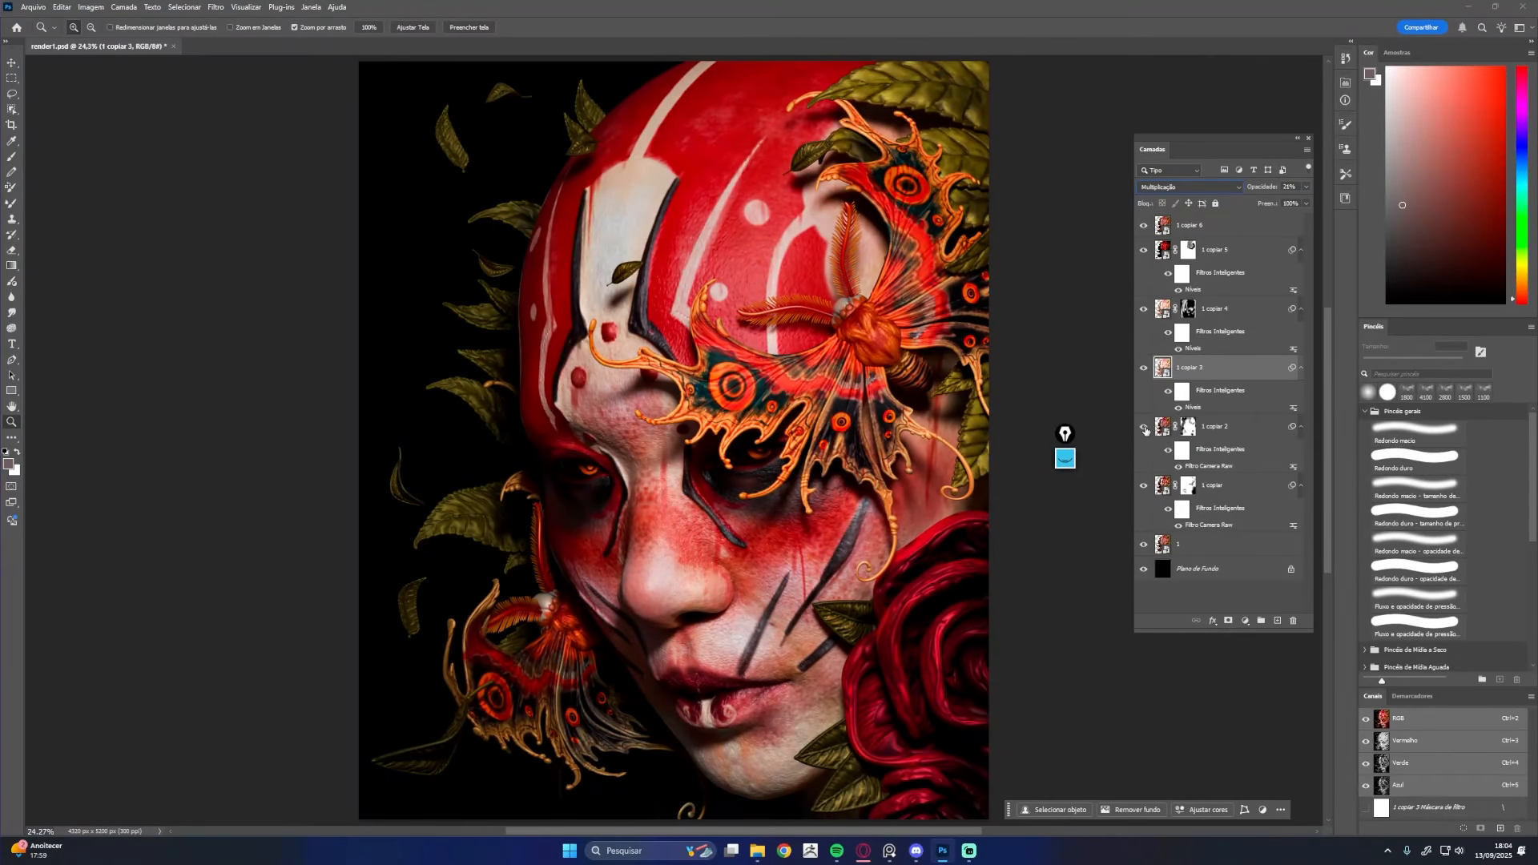
Group layers 1 through 1 copiar 6 and add a blank layer above the group in Subexposição de cores mode
{"action": "left_click", "coordinate": [1216, 543]}
{"action": "left_click", "coordinate": [1187, 226], "text": "shift"}
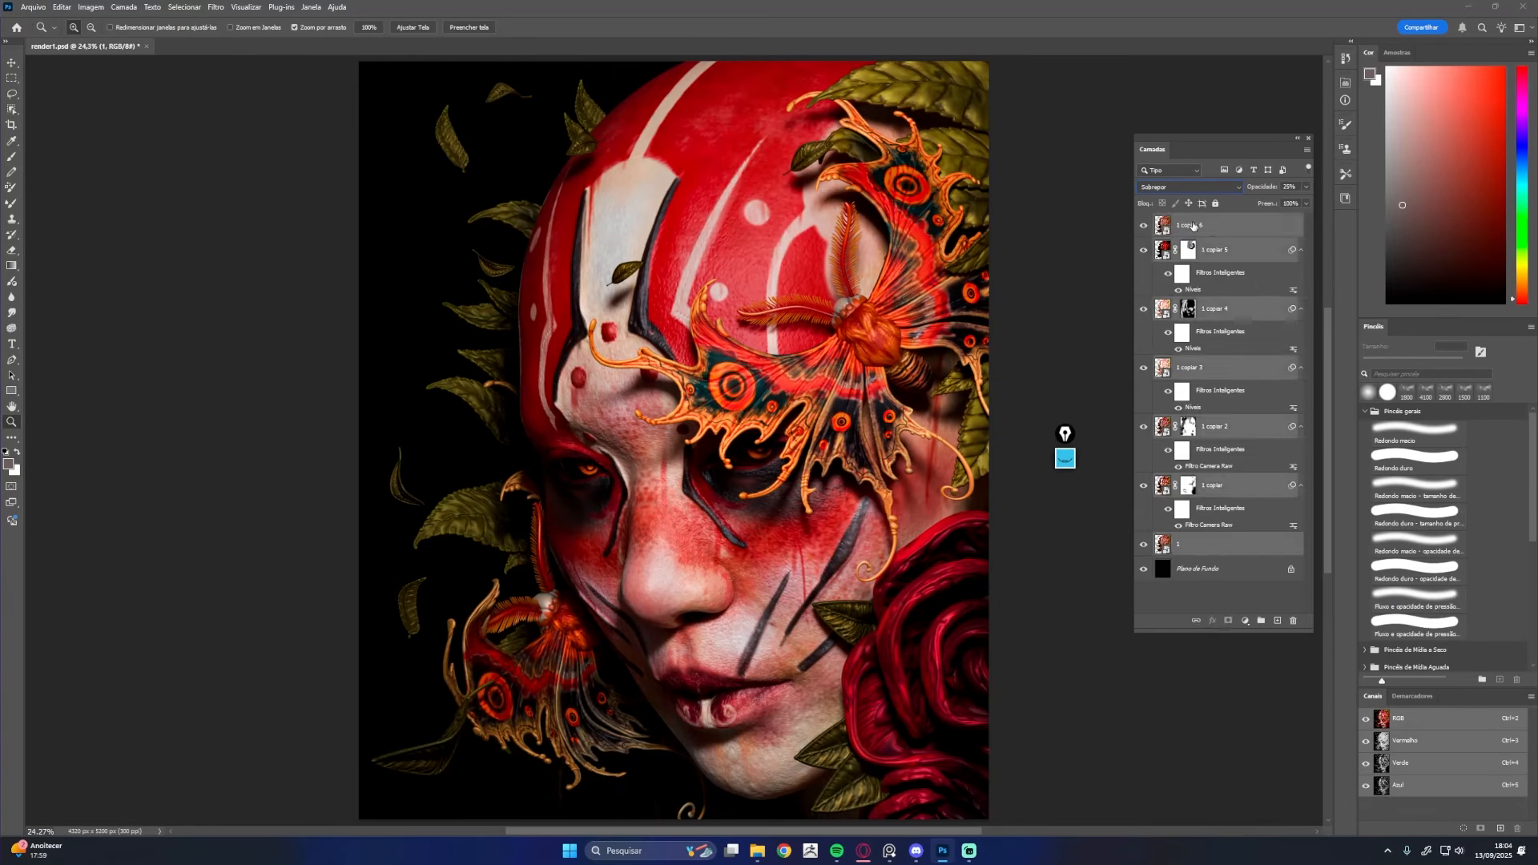
{"action": "key", "text": "ctrl+g"}
{"action": "left_click", "coordinate": [1277, 621]}
{"action": "key", "text": "b"}
{"action": "left_click", "coordinate": [1190, 187]}
{"action": "left_click", "coordinate": [1182, 302]}
{"action": "left_click", "coordinate": [1157, 245]}
Duplicate layer 1, move the copy to the top of the group and set its blend mode to Subexposição de cores
{"action": "left_click", "coordinate": [1202, 583]}
{"action": "key", "text": "ctrl+j"}
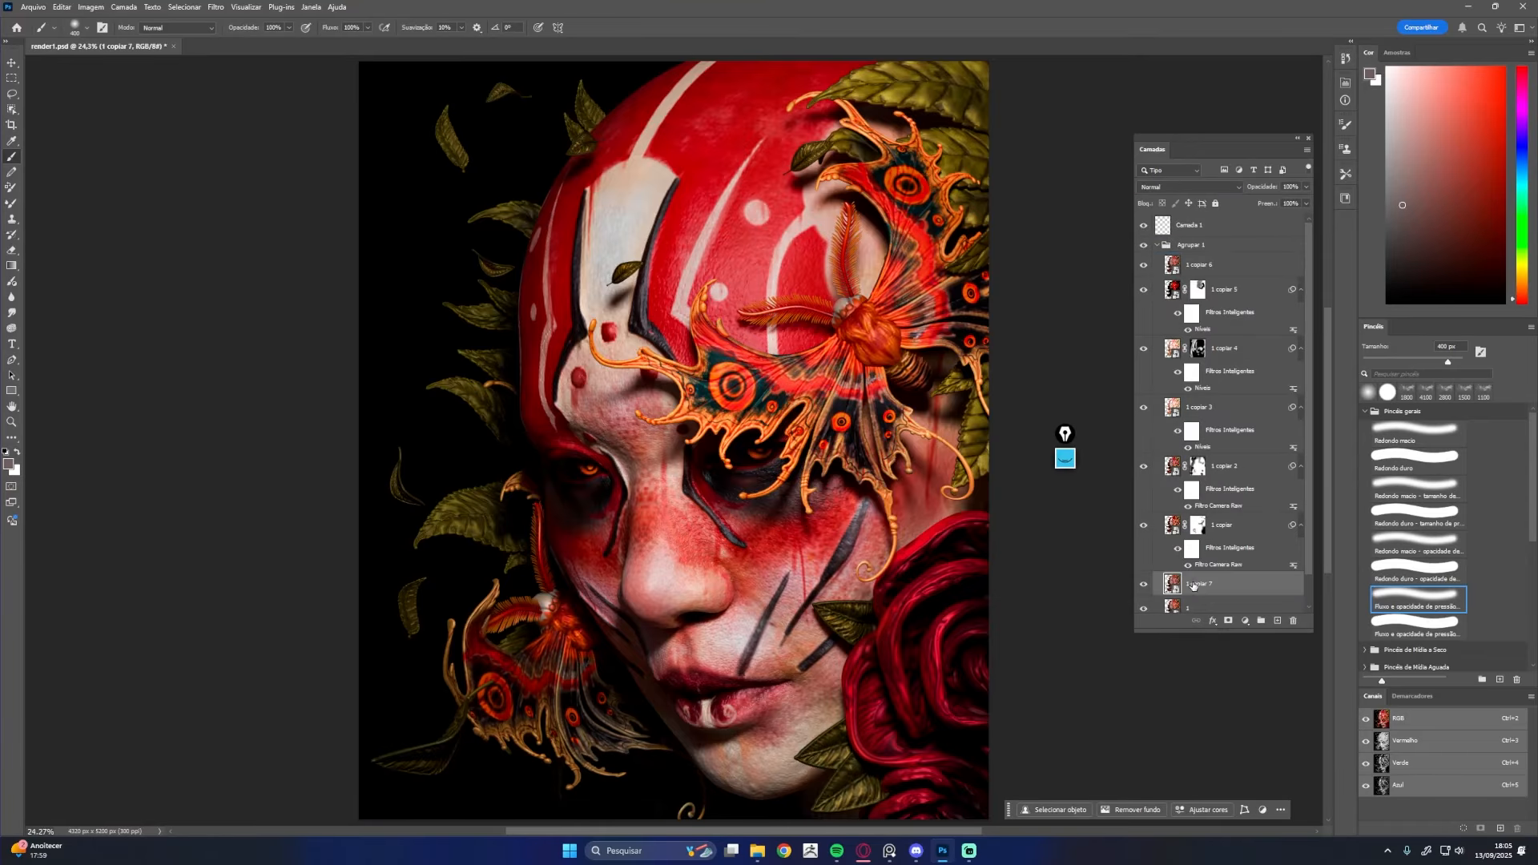
{"action": "left_click_drag", "start_coordinate": [1202, 583], "coordinate": [1202, 254]}
{"action": "left_click", "coordinate": [1190, 187]}
{"action": "left_click", "coordinate": [1182, 303]}
Add a black layer mask to 1 copiar 7 and paint white over both eyes and the large eyespot on the face moth
{"action": "left_click", "coordinate": [1228, 621]}
{"action": "key", "text": "ctrl+i"}
{"action": "left_click_drag", "start_coordinate": [584, 467], "coordinate": [595, 470]}
{"action": "left_click_drag", "start_coordinate": [753, 453], "coordinate": [771, 452]}
{"action": "left_click_drag", "start_coordinate": [722, 388], "coordinate": [743, 384]}
Paint white on the 1 copiar 7 mask with a smaller brush of about 90 px over the remaining eyespots of both moths
{"action": "key", "text": "bracketleft"}
{"action": "key", "text": "bracketleft"}
{"action": "key", "text": "bracketleft"}
{"action": "left_click", "coordinate": [841, 421]}
{"action": "left_click_drag", "start_coordinate": [898, 185], "coordinate": [916, 185]}
{"action": "left_click", "coordinate": [970, 293]}
{"action": "left_click_drag", "start_coordinate": [487, 690], "coordinate": [499, 704]}
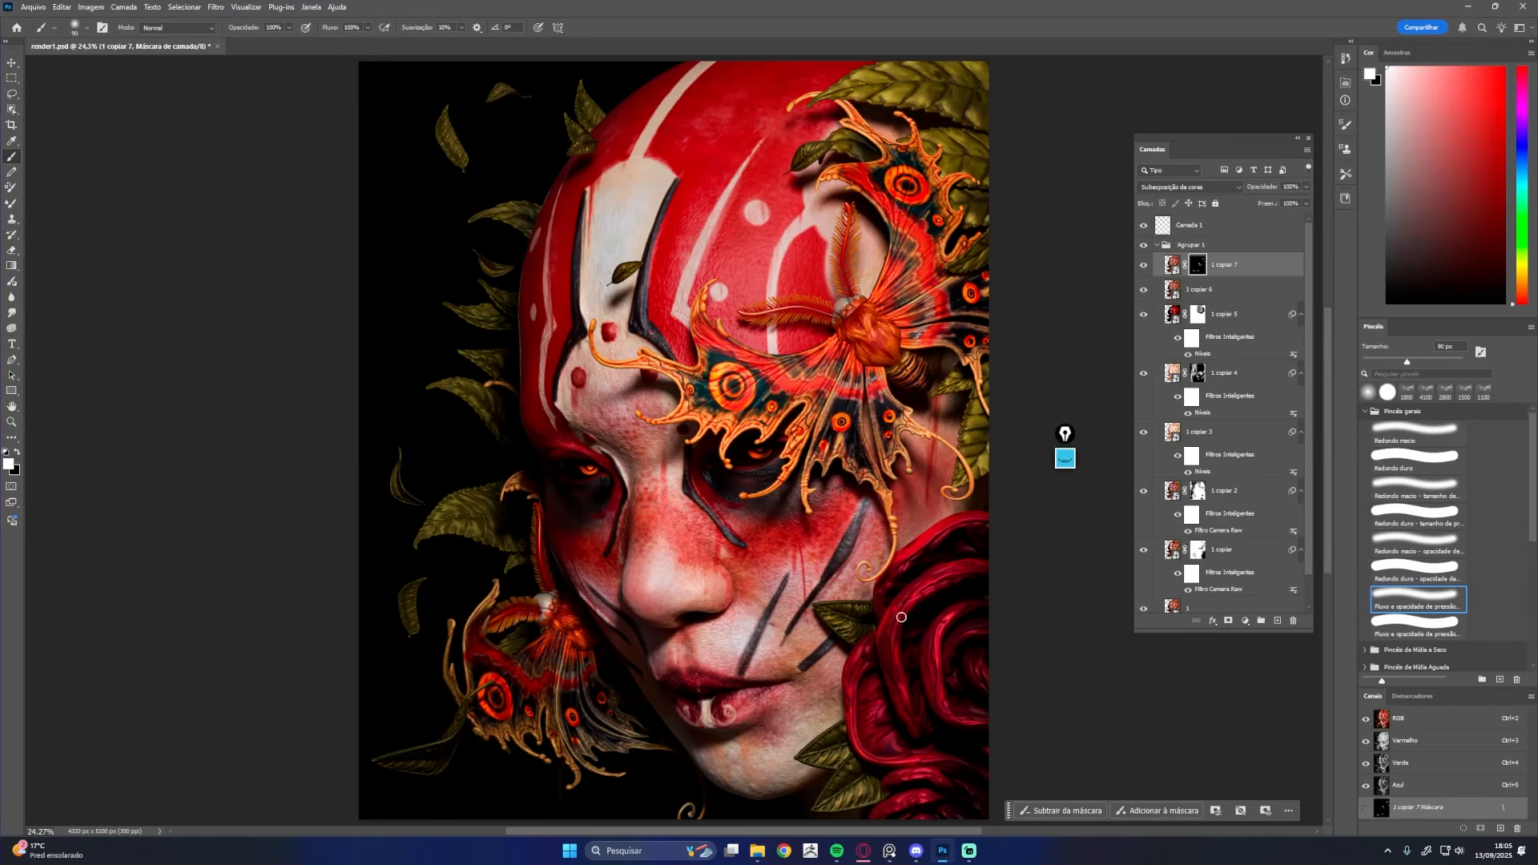
{"action": "key", "text": "bracketleft"}
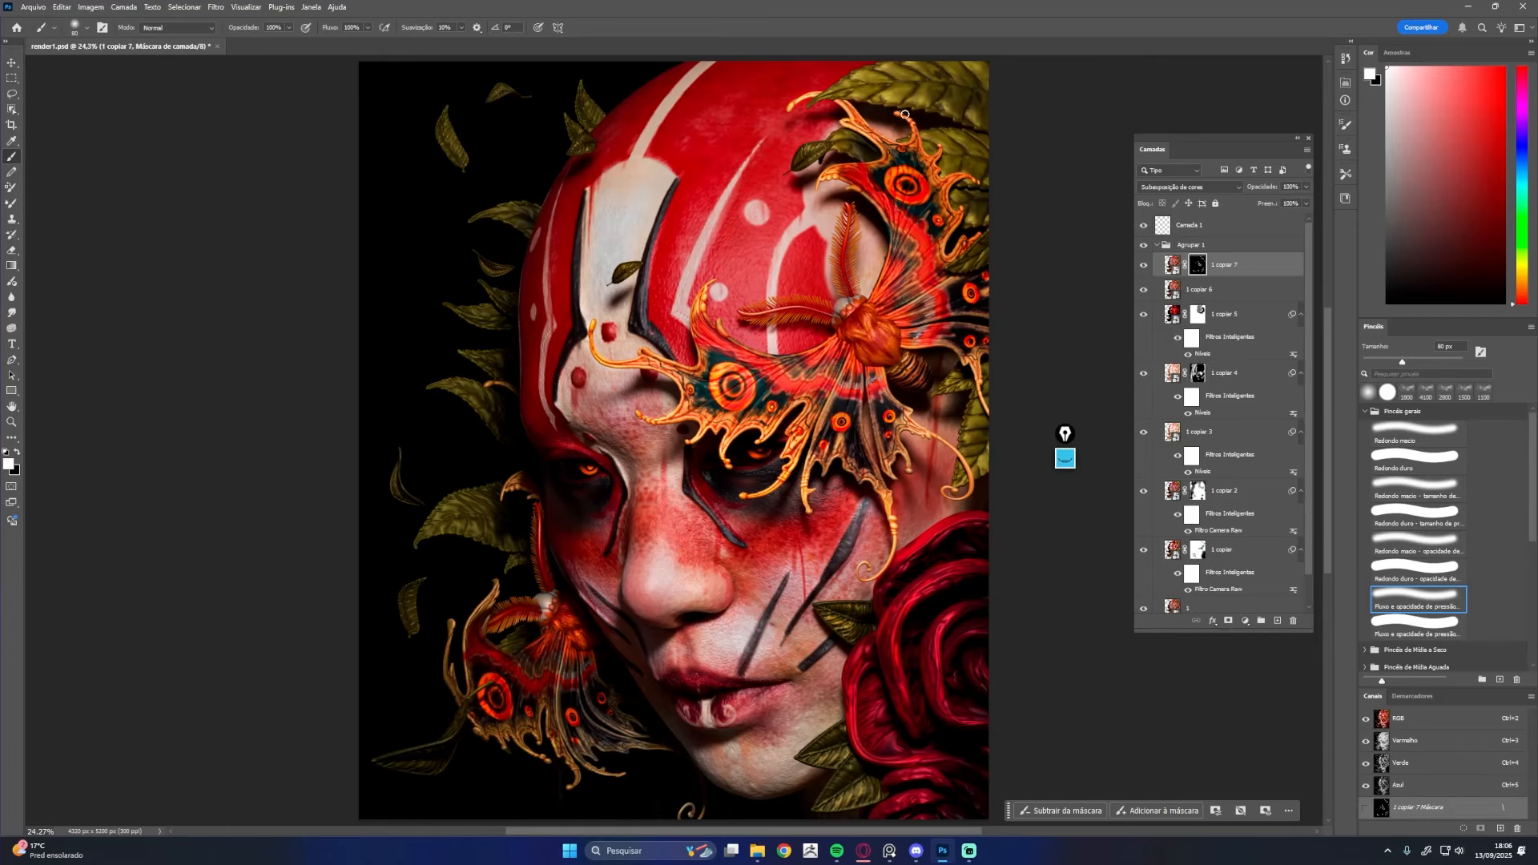
Compare the glowing eyes and eyespots with the 1 copiar 7 layer hidden and shown
{"action": "left_click", "coordinate": [1144, 265]}
{"action": "left_click", "coordinate": [1144, 265]}
{"action": "left_click", "coordinate": [1144, 265]}
{"action": "left_click", "coordinate": [1144, 265]}
{"action": "left_click", "coordinate": [1144, 265]}
{"action": "left_click", "coordinate": [1144, 265]}
Add a new layer above 1 copiar 7 and paint fine white highlights on the eyes and moth edges with a brush of about 7 px
{"action": "left_click", "coordinate": [1277, 621]}
{"action": "left_click_drag", "start_coordinate": [766, 459], "coordinate": [802, 469]}
{"action": "key", "text": "bracketleft"}
{"action": "key", "text": "bracketleft"}
{"action": "key", "text": "bracketleft"}
{"action": "key", "text": "bracketleft"}
{"action": "key", "text": "bracketleft"}
{"action": "key", "text": "bracketleft"}
{"action": "key", "text": "bracketleft"}
{"action": "key", "text": "bracketleft"}
{"action": "key", "text": "bracketleft"}
{"action": "key", "text": "bracketleft"}
{"action": "key", "text": "bracketleft"}
{"action": "key", "text": "bracketleft"}
{"action": "key", "text": "bracketleft"}
{"action": "key", "text": "bracketleft"}
{"action": "left_click", "coordinate": [762, 455]}
{"action": "left_click_drag", "start_coordinate": [594, 427], "coordinate": [601, 431]}
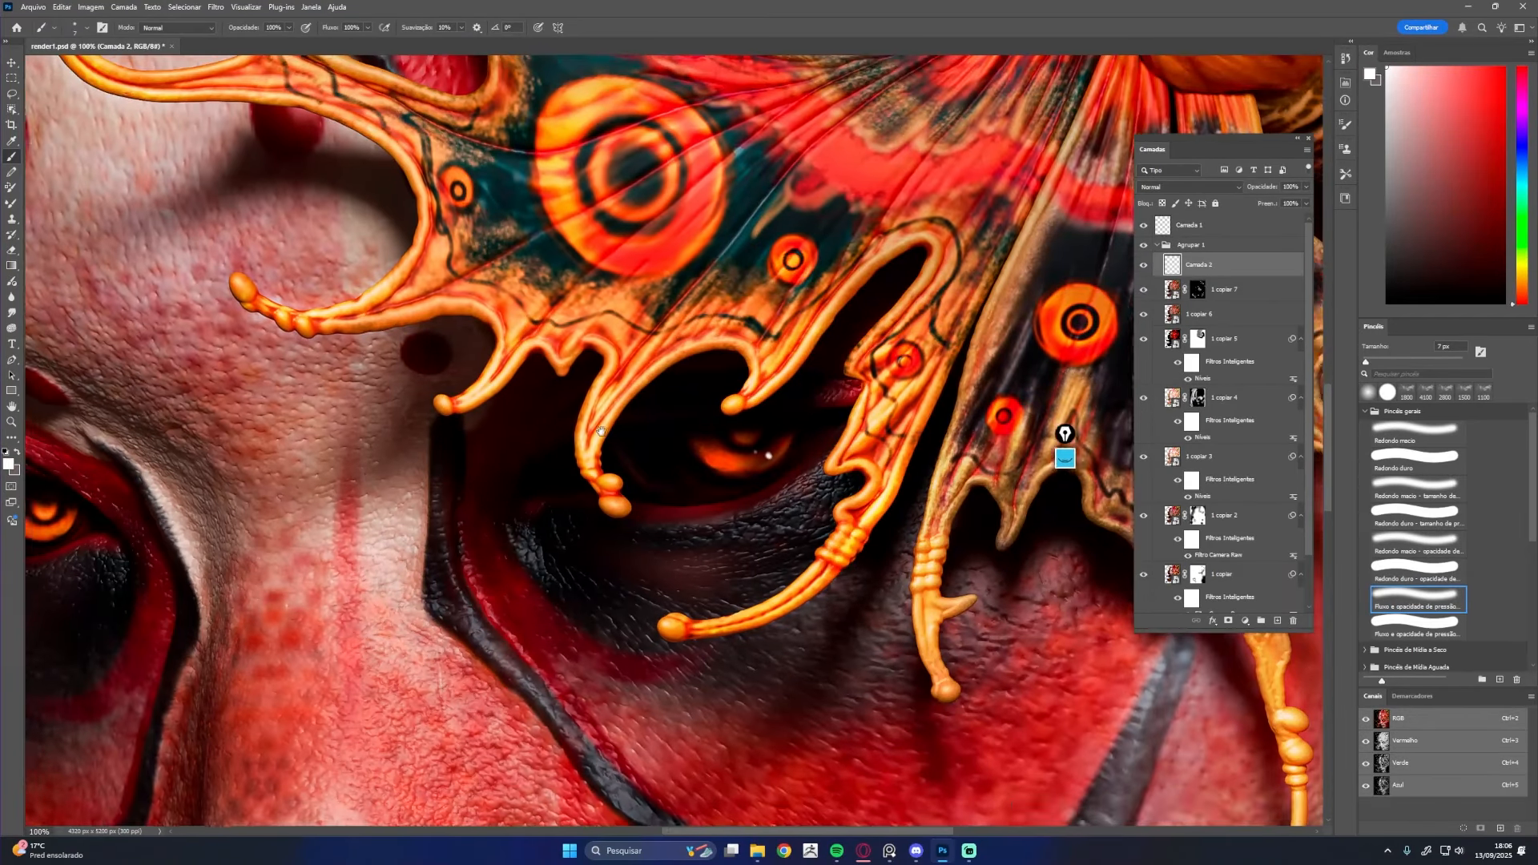
{"action": "key", "text": "ctrl+0"}
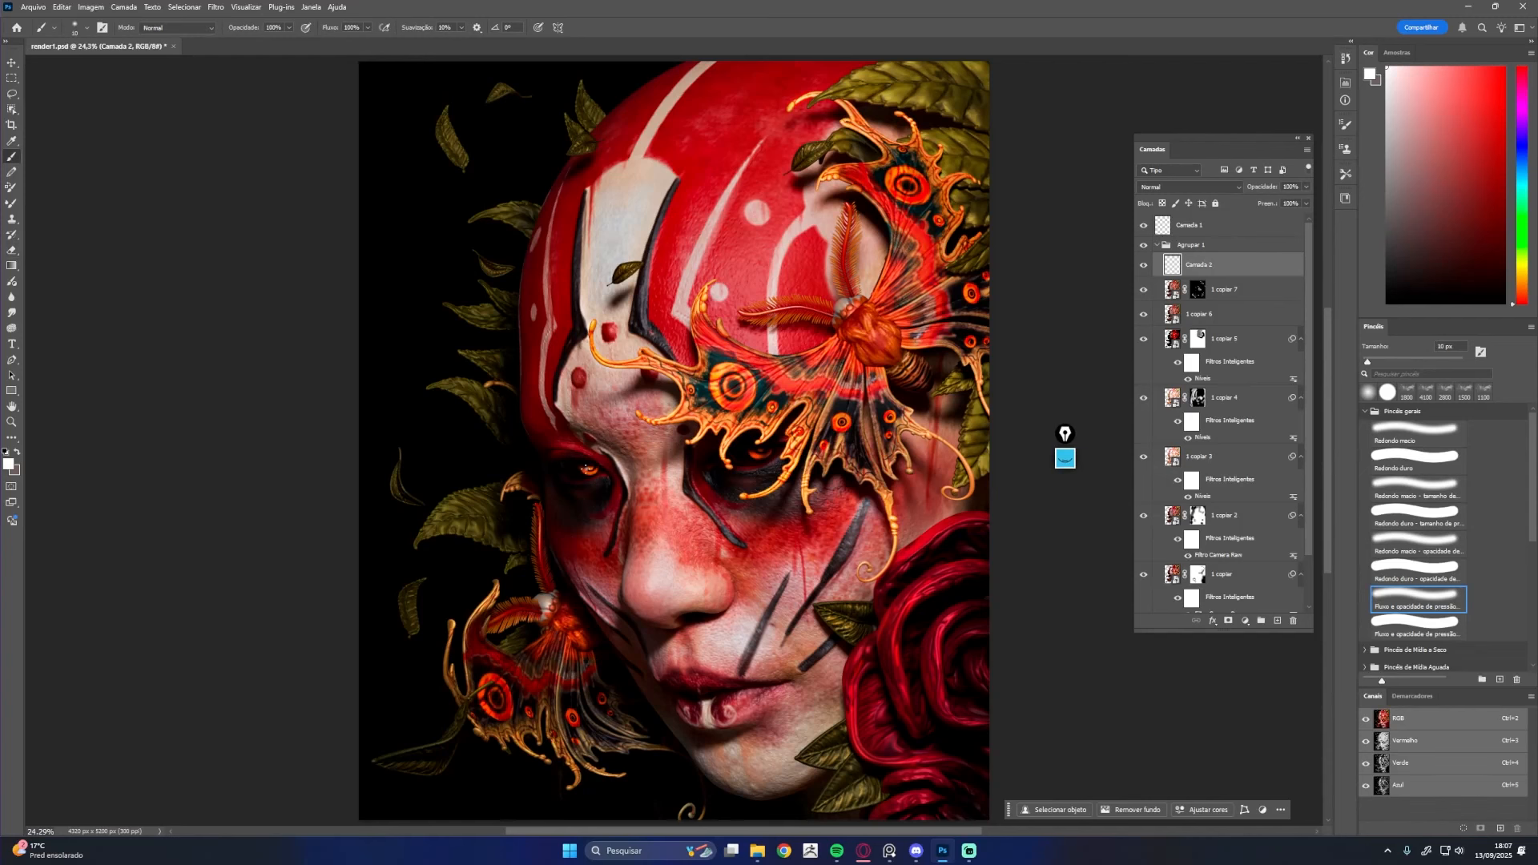
{"action": "key", "text": "e"}
{"action": "key", "text": "b"}
Add another layer and build soft white highlights on the lips and lower moth, alternating a 20 px brush with a 90 px eraser
{"action": "key", "text": "ctrl+shift+alt+n"}
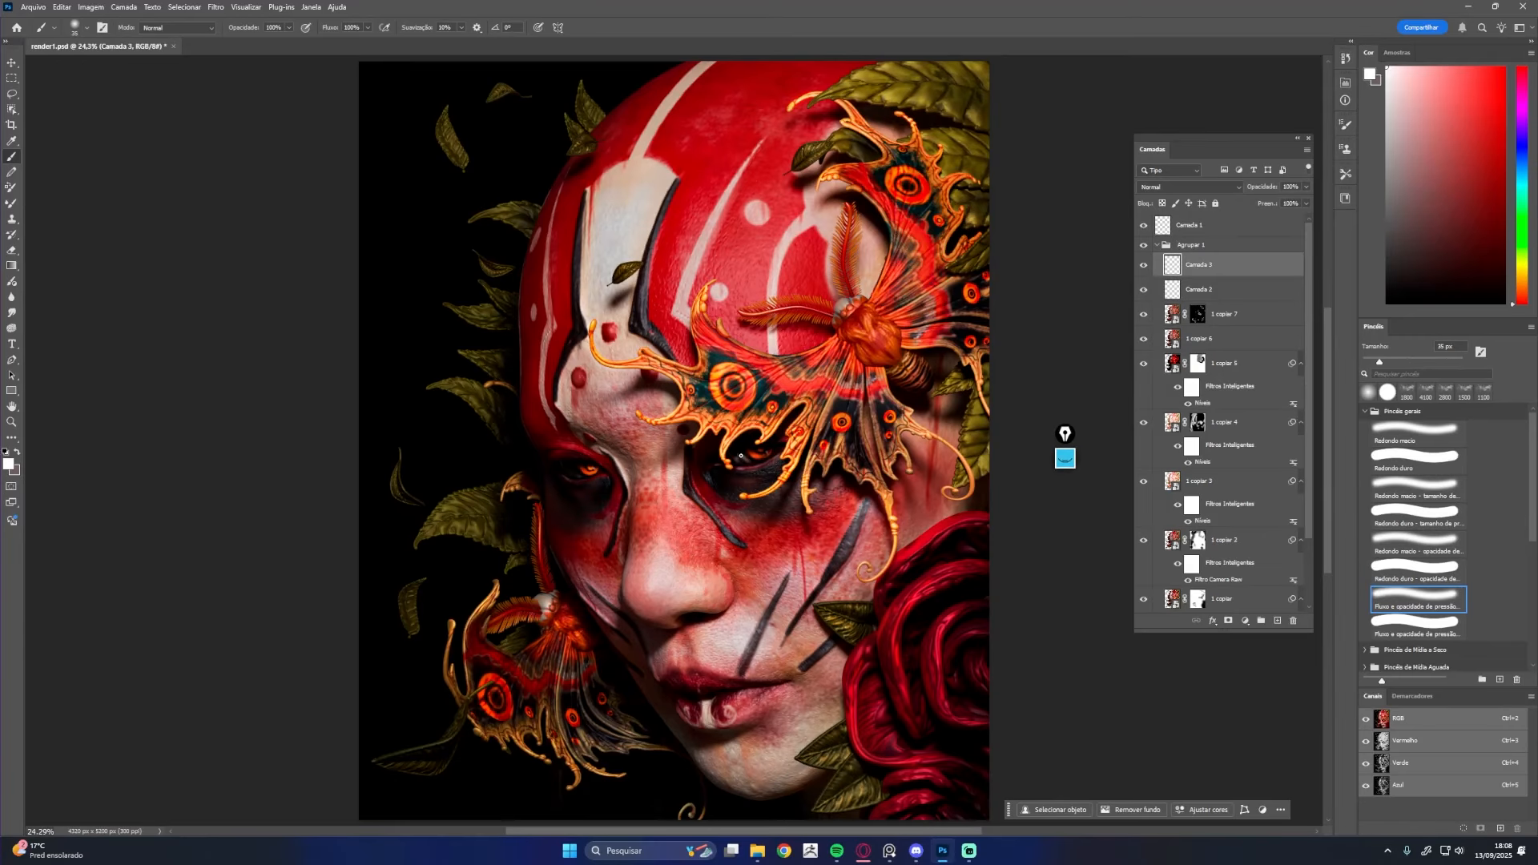
{"action": "key", "text": "bracketleft"}
{"action": "key", "text": "e"}
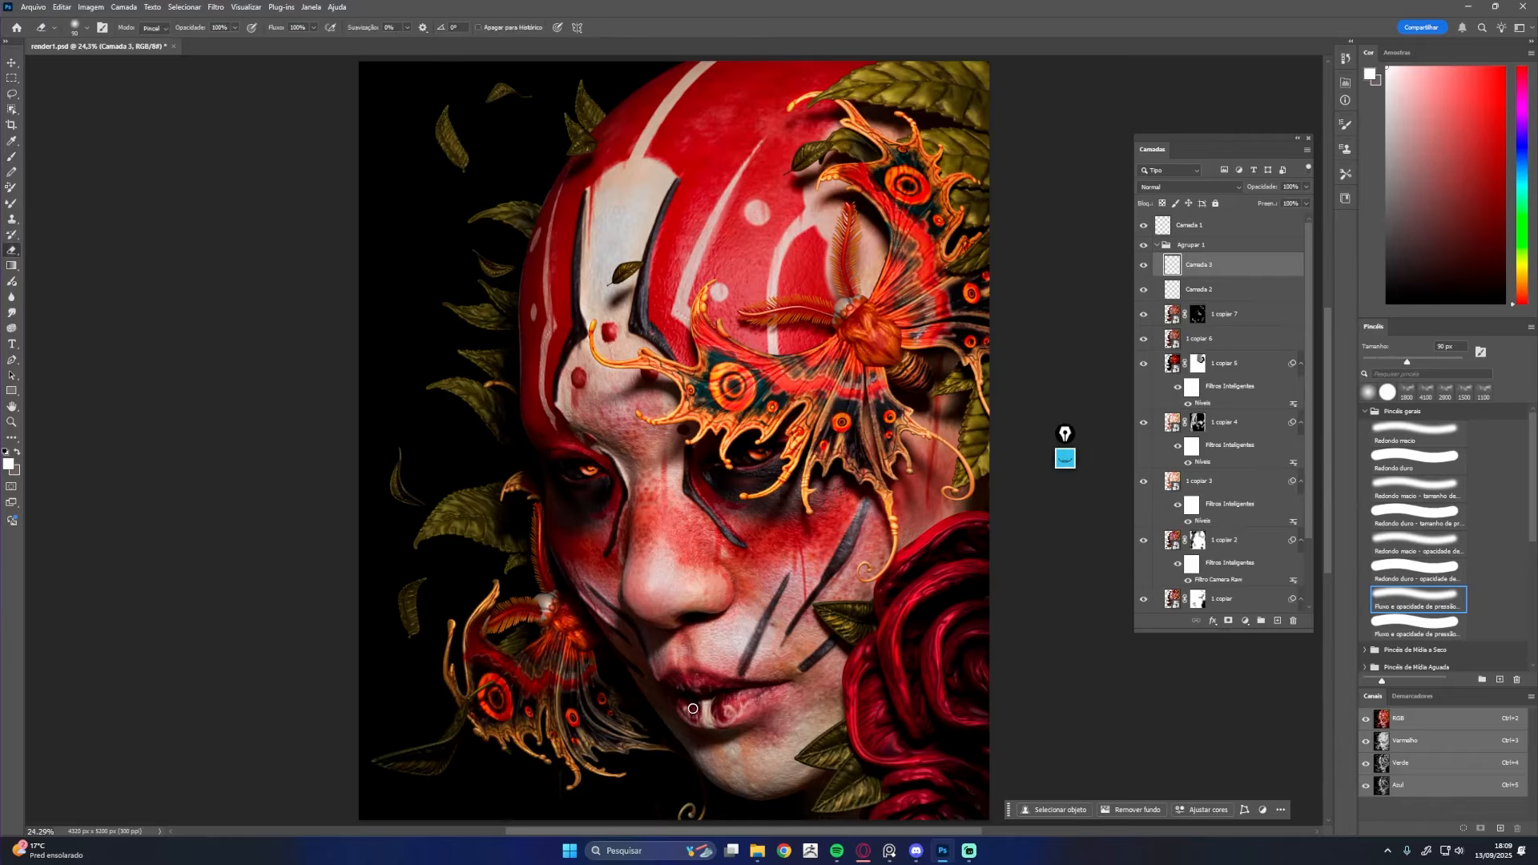
{"action": "key", "text": "b"}
{"action": "key", "text": "e"}
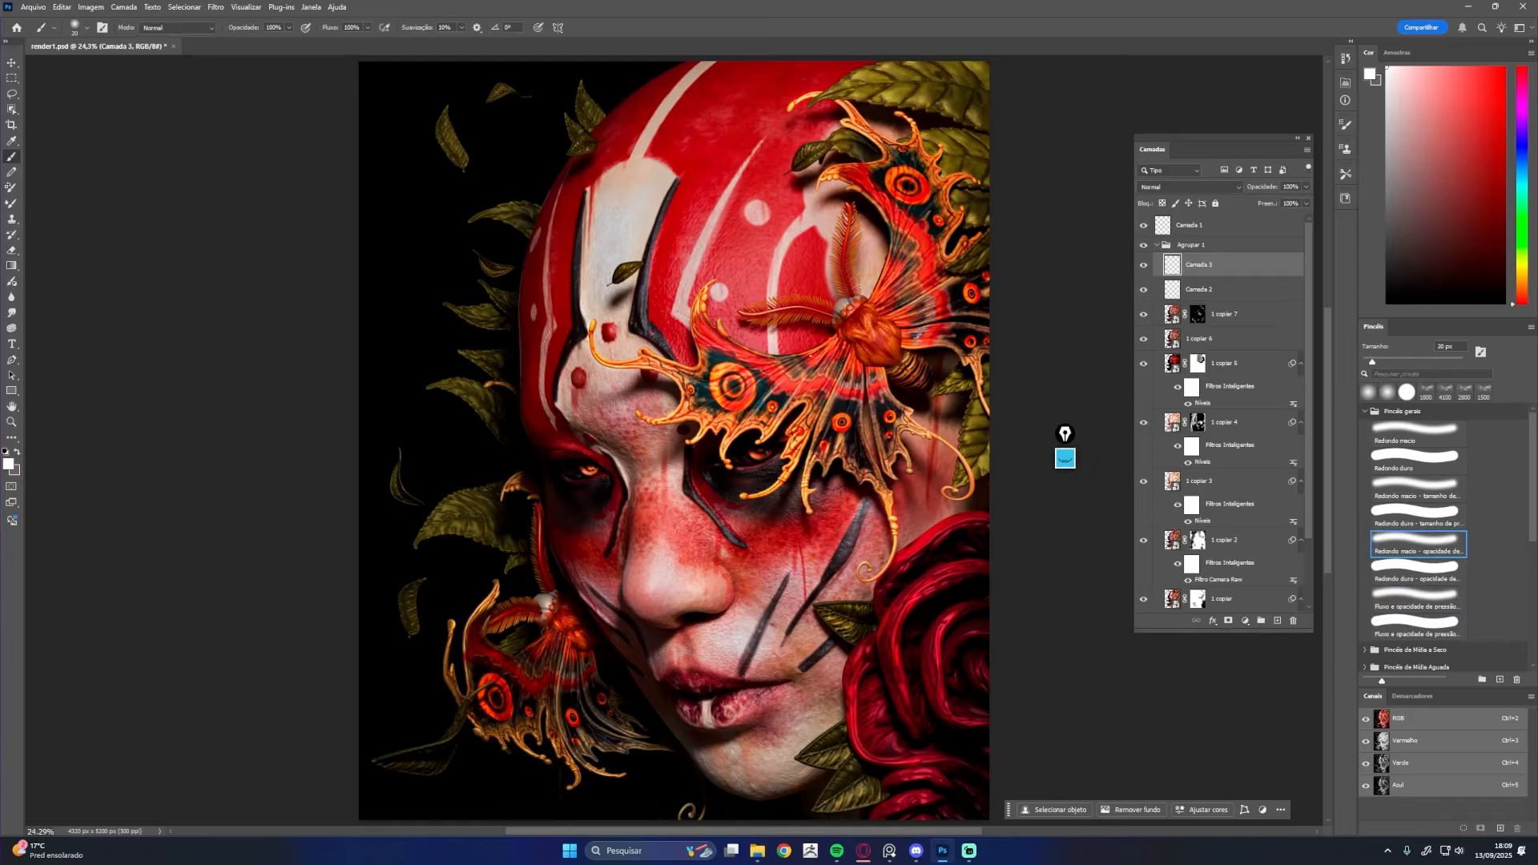
{"action": "key", "text": "b"}
{"action": "key", "text": "e"}
{"action": "key", "text": "b"}
{"action": "key", "text": "e"}
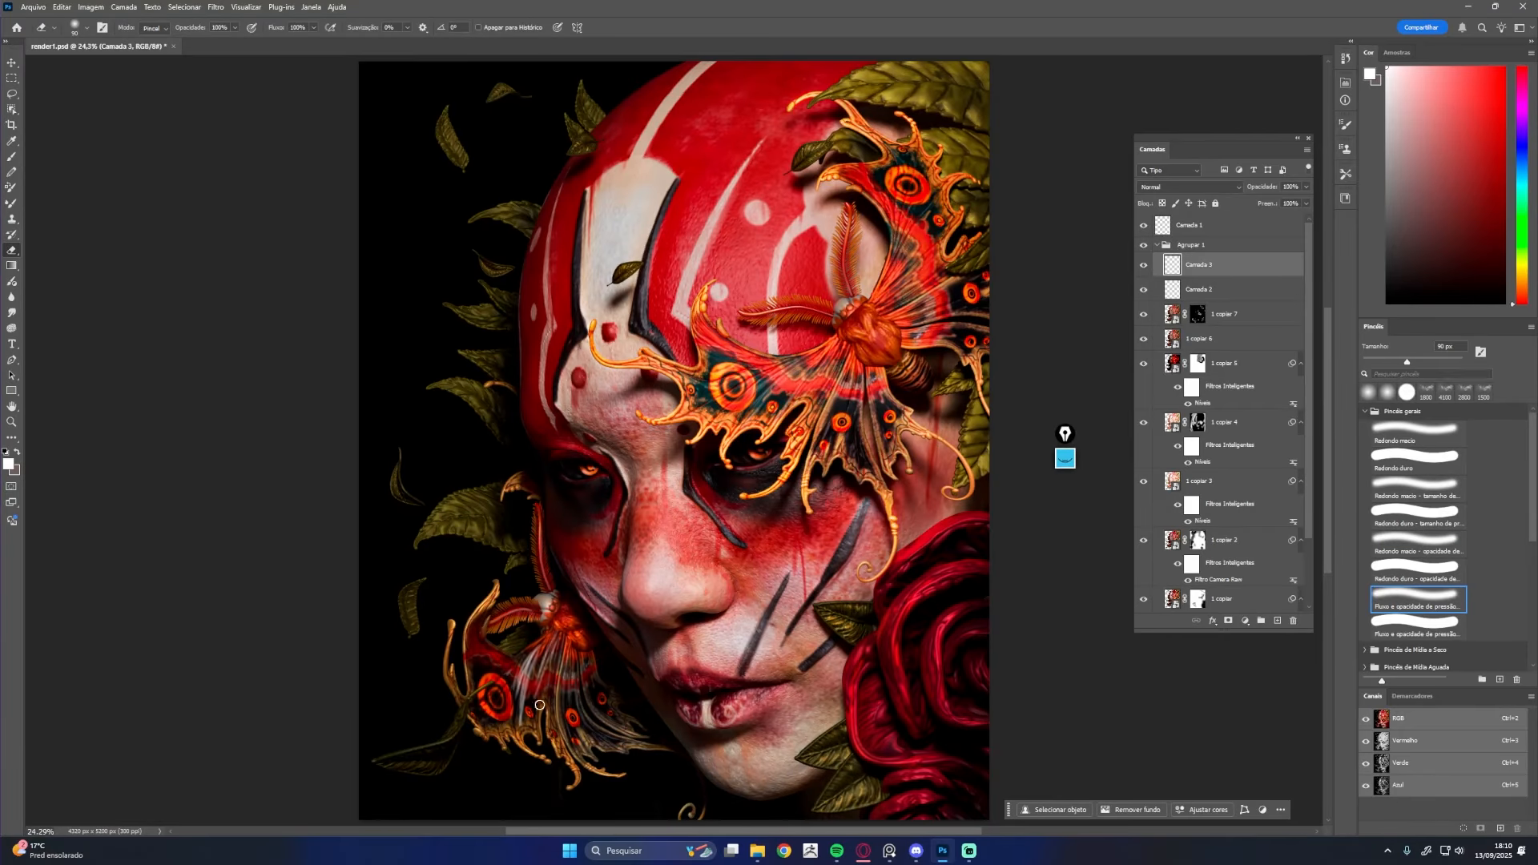
{"action": "key", "text": "b"}
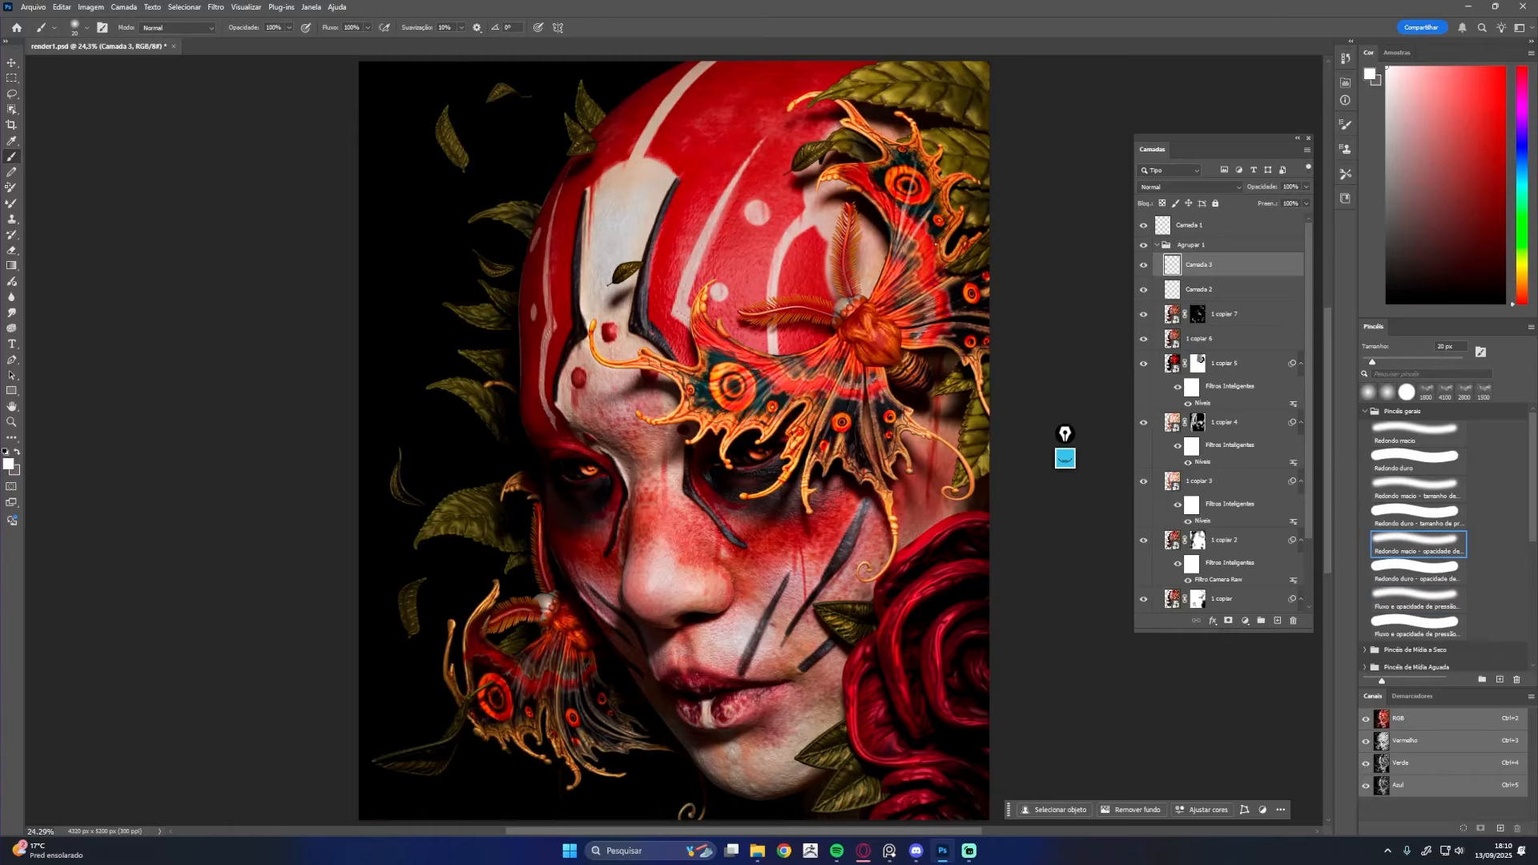
{"action": "key", "text": "e"}
Add a new layer, move it below Camada 2 and set its blend mode to Subexposição de cores
{"action": "left_click", "coordinate": [1277, 621]}
{"action": "left_click_drag", "start_coordinate": [1225, 265], "coordinate": [1240, 326]}
{"action": "left_click", "coordinate": [1190, 187]}
{"action": "left_click", "coordinate": [1177, 352]}
Paint a warm glow on Camada 4 over both eyes and the large eyespot of the face moth, using colors sampled from the image
{"action": "key", "text": "b"}
{"action": "left_click", "coordinate": [589, 469], "text": "alt"}
{"action": "key", "text": "bracketright"}
{"action": "key", "text": "bracketright"}
{"action": "key", "text": "bracketright"}
{"action": "key", "text": "bracketright"}
{"action": "key", "text": "bracketright"}
{"action": "left_click", "coordinate": [775, 446], "text": "alt"}
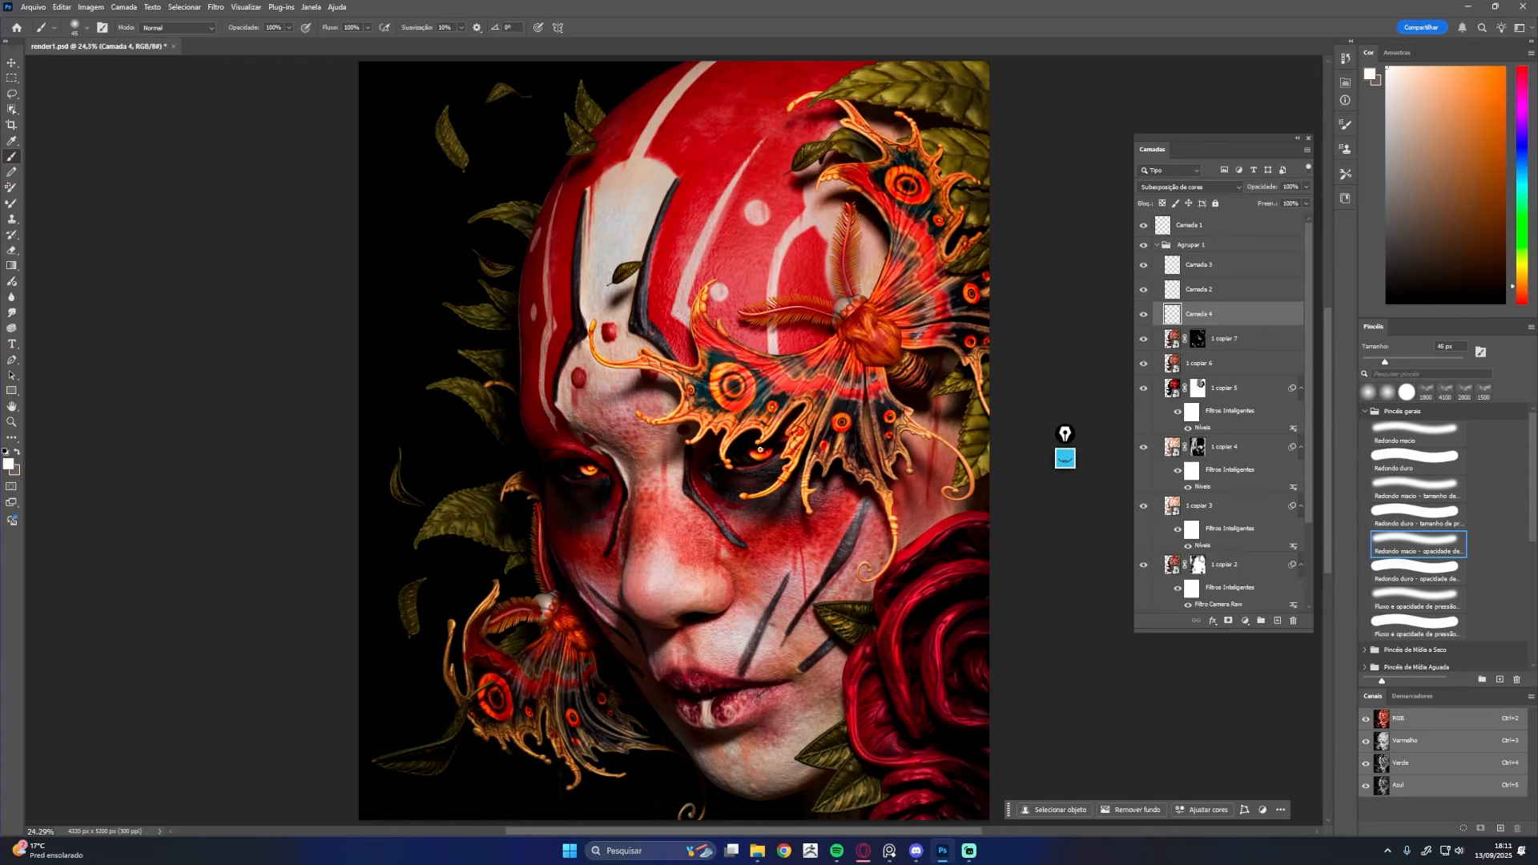
{"action": "left_click", "coordinate": [731, 401], "text": "alt"}
{"action": "key", "text": "bracketleft"}
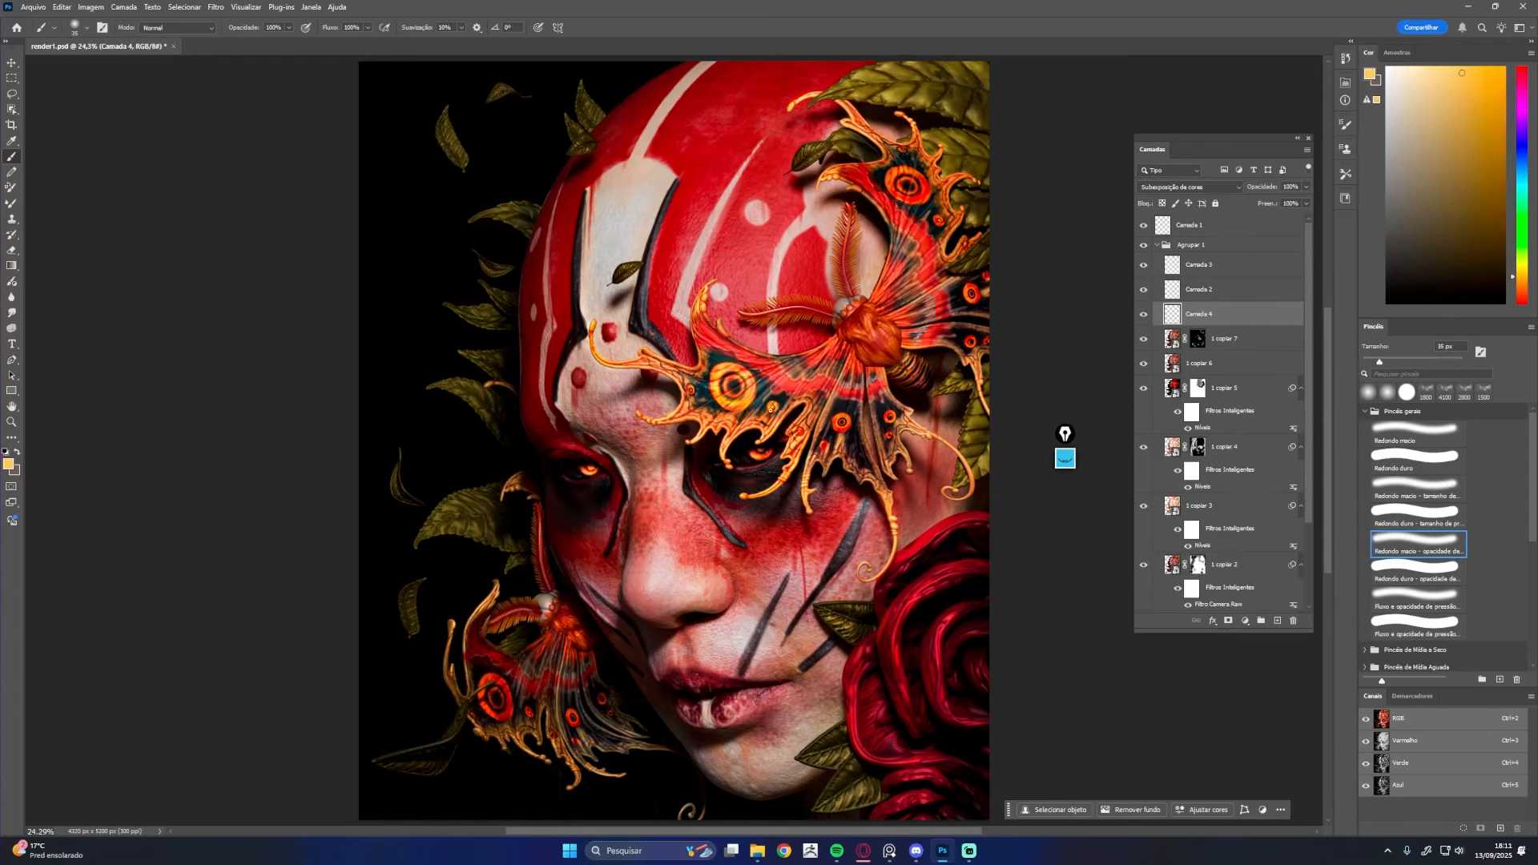
Enlarge the brush and paint the yellow-orange glow over the other eyespots on the upper wing and the lower moth
{"action": "key", "text": "bracketright"}
{"action": "key", "text": "bracketright"}
{"action": "key", "text": "bracketright"}
{"action": "left_click", "coordinate": [905, 185]}
{"action": "left_click", "coordinate": [970, 341]}
{"action": "left_click", "coordinate": [496, 689]}
Sample a light yellow from the wing and paint glow strokes along the face moth's wing veins with a 10 px brush
{"action": "left_click", "coordinate": [763, 359], "text": "alt"}
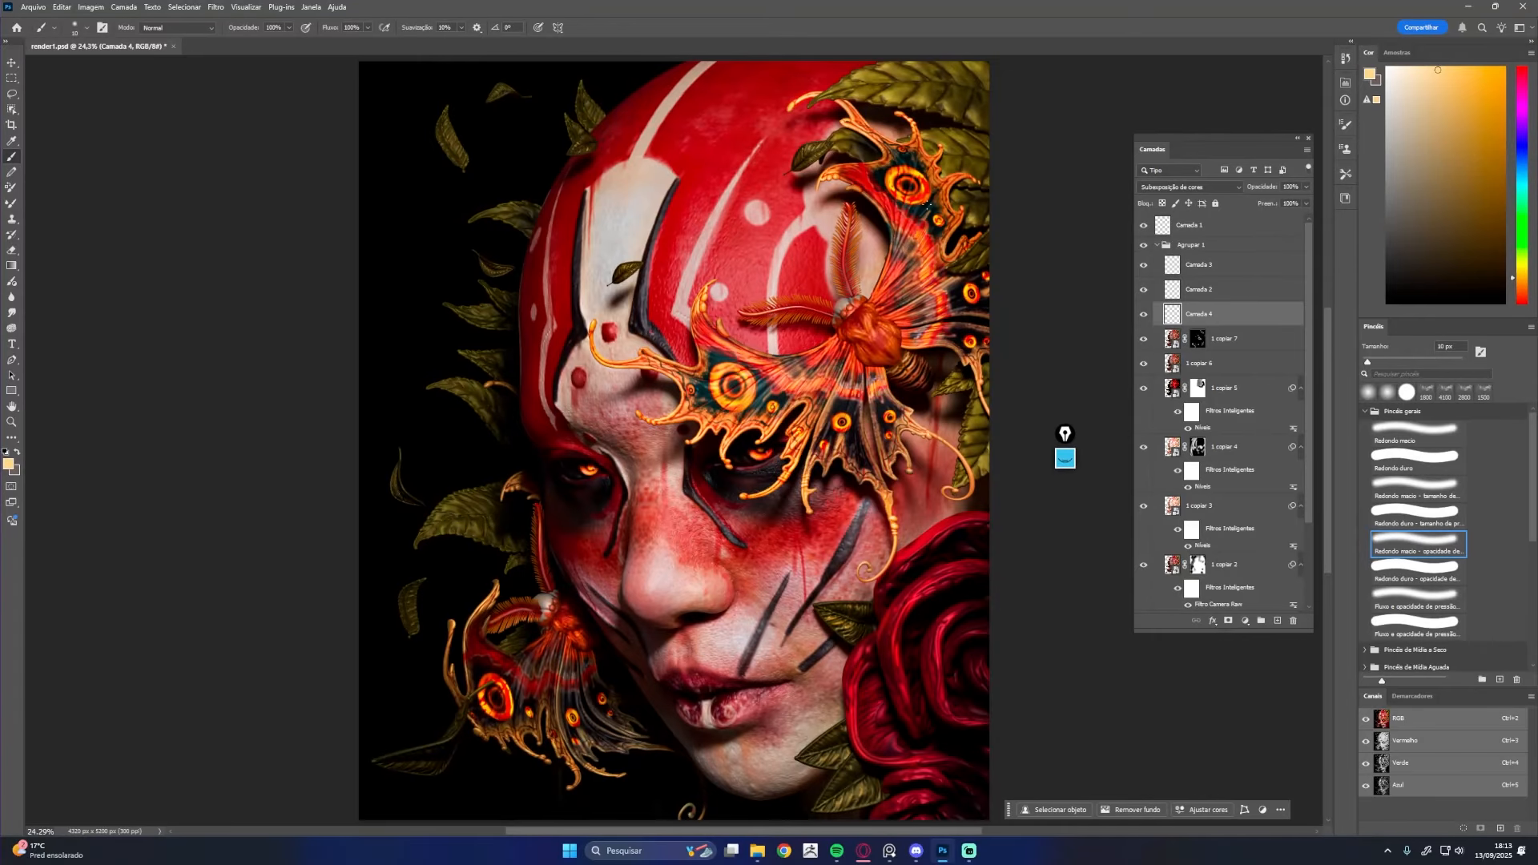
{"action": "left_click_drag", "start_coordinate": [893, 228], "coordinate": [871, 186]}
{"action": "left_click_drag", "start_coordinate": [873, 272], "coordinate": [899, 307]}
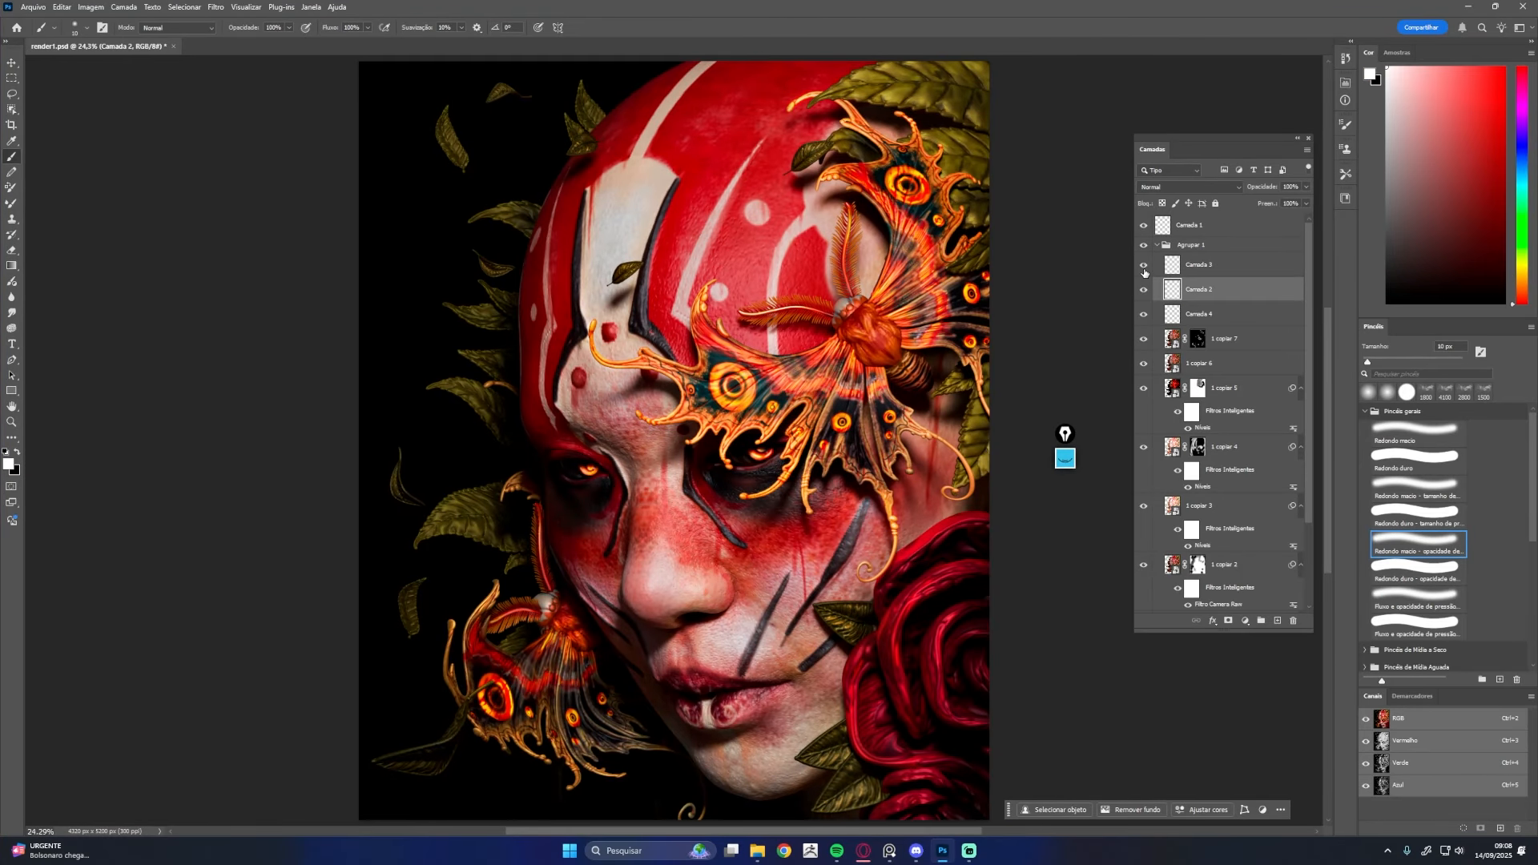
{"action": "scroll", "coordinate": [1075, 608], "scroll_direction": "down", "scroll_amount": 2}
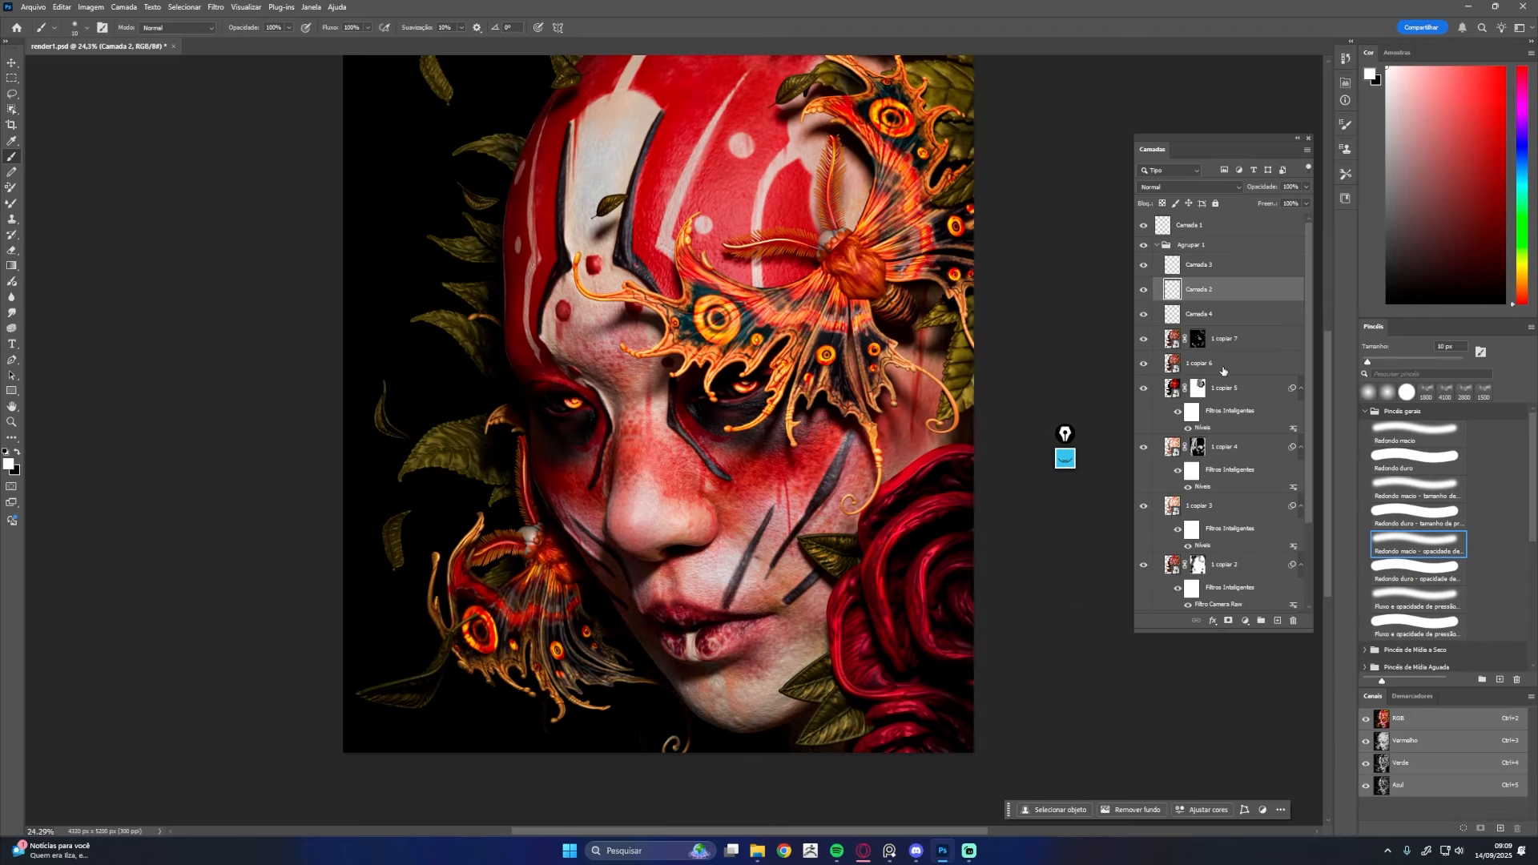
Delete the layer Camada 1 and hide the retouching layers above 1 copiar in the group
{"action": "left_click", "coordinate": [1189, 225]}
{"action": "key", "text": "Delete"}
{"action": "left_click_drag", "start_coordinate": [1143, 423], "coordinate": [1144, 458]}
{"action": "scroll", "coordinate": [1144, 337], "scroll_direction": "down", "scroll_amount": 3}
{"action": "key", "text": "ctrl+0"}
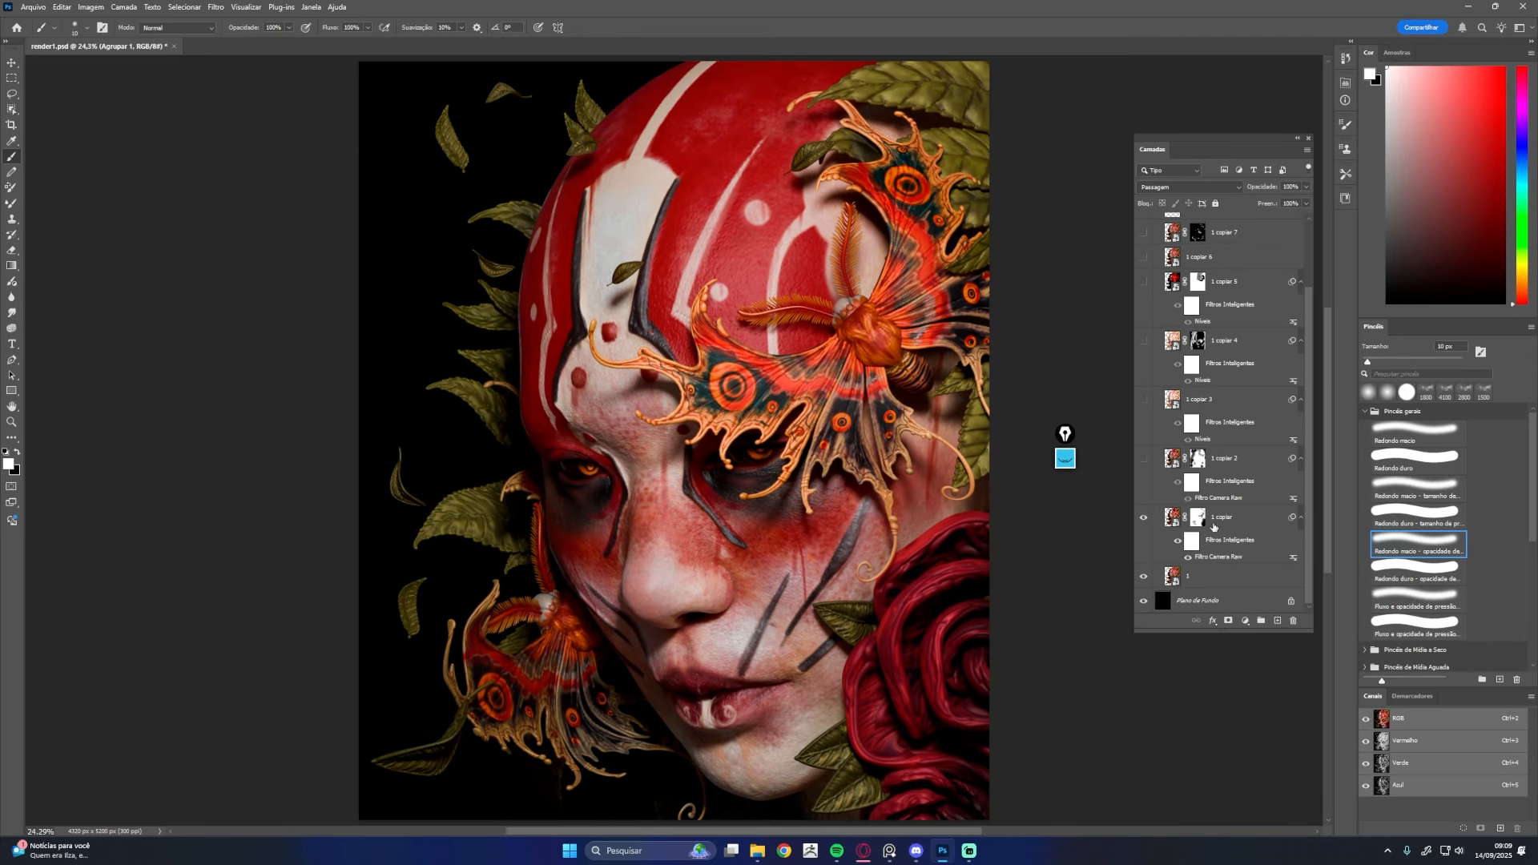
Turn 1 copiar, 1 copiar 2 and 1 copiar 3 on one at a time to compare their effects on the portrait
{"action": "left_click", "coordinate": [1214, 527]}
{"action": "left_click_drag", "start_coordinate": [1269, 189], "coordinate": [1261, 175]}
{"action": "left_click", "coordinate": [1143, 518]}
{"action": "left_click", "coordinate": [1143, 460]}
{"action": "left_click", "coordinate": [1224, 461]}
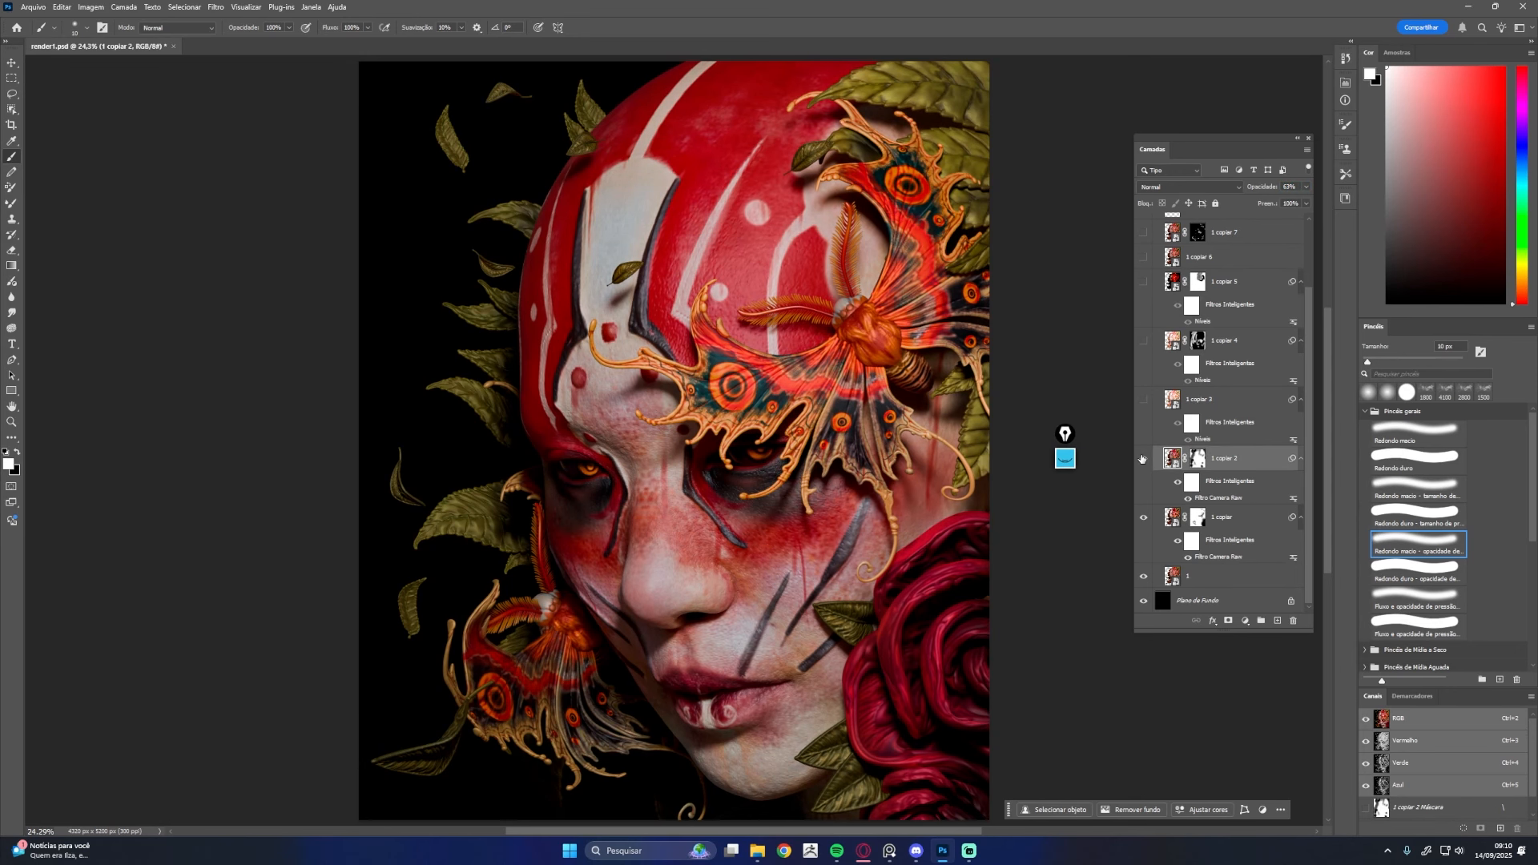
{"action": "left_click", "coordinate": [1143, 399]}
{"action": "left_click", "coordinate": [1210, 399]}
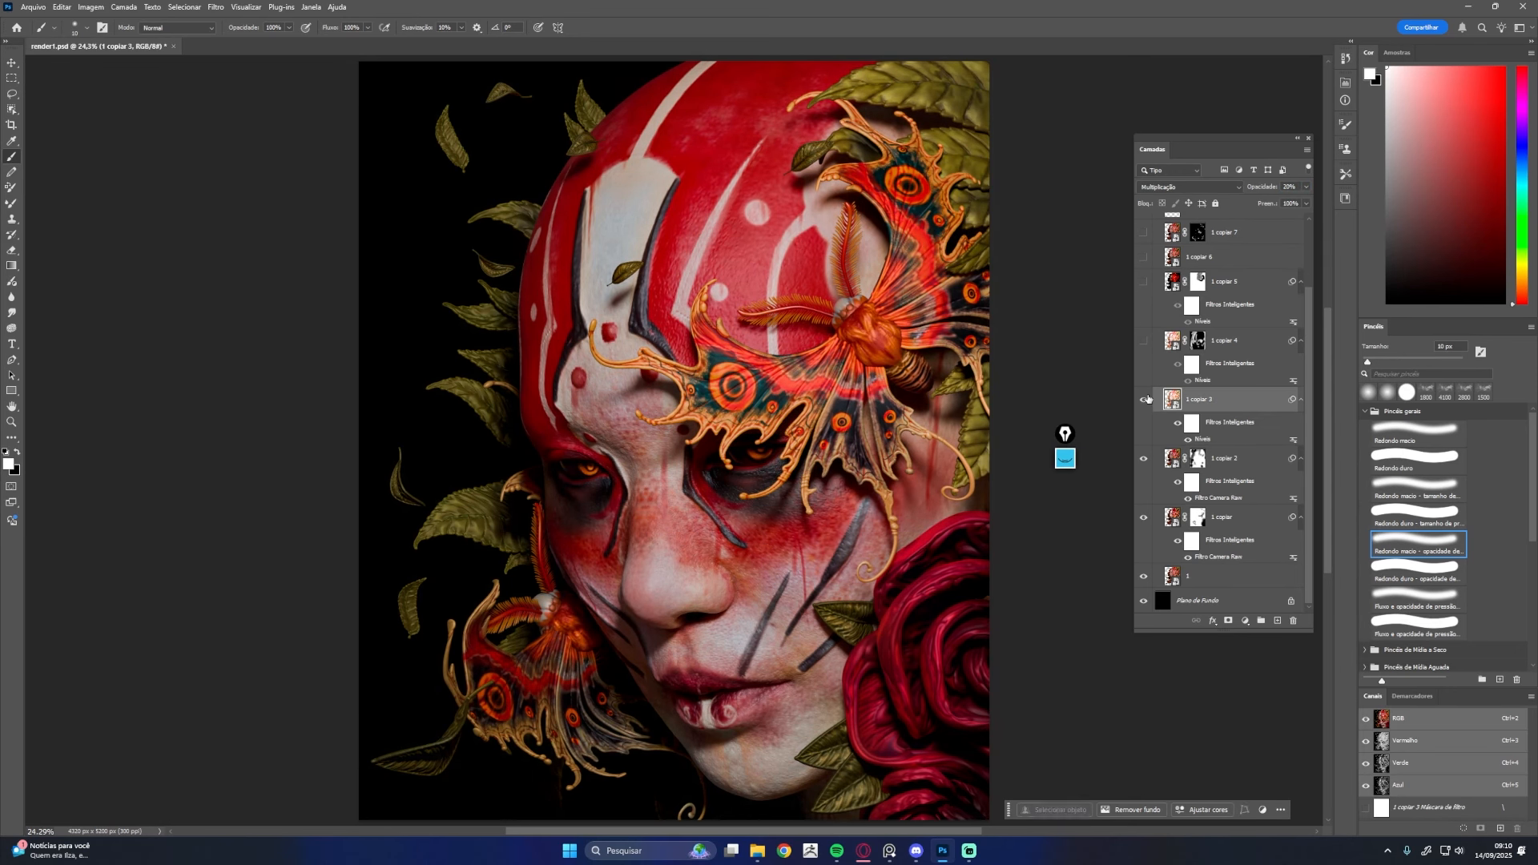
Show the remaining layers from 1 copiar 4 up to Camada 3 to review the glow and highlight effects
{"action": "left_click", "coordinate": [1143, 341]}
{"action": "left_click", "coordinate": [1143, 281]}
{"action": "scroll", "coordinate": [1146, 340], "scroll_direction": "up", "scroll_amount": 2}
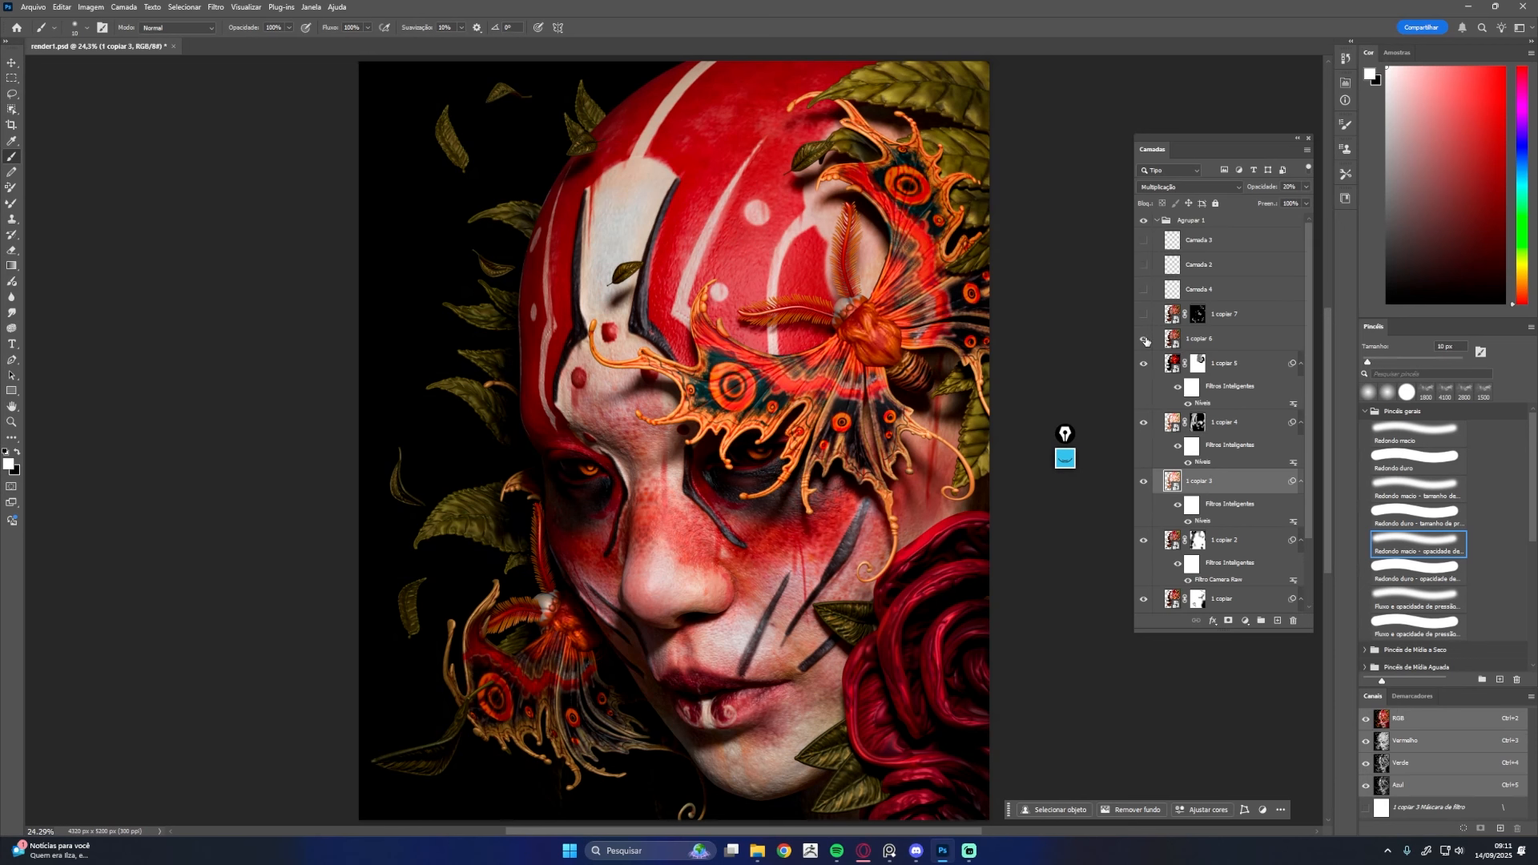
{"action": "left_click", "coordinate": [1146, 340]}
{"action": "left_click", "coordinate": [1224, 314]}
{"action": "left_click", "coordinate": [1143, 314]}
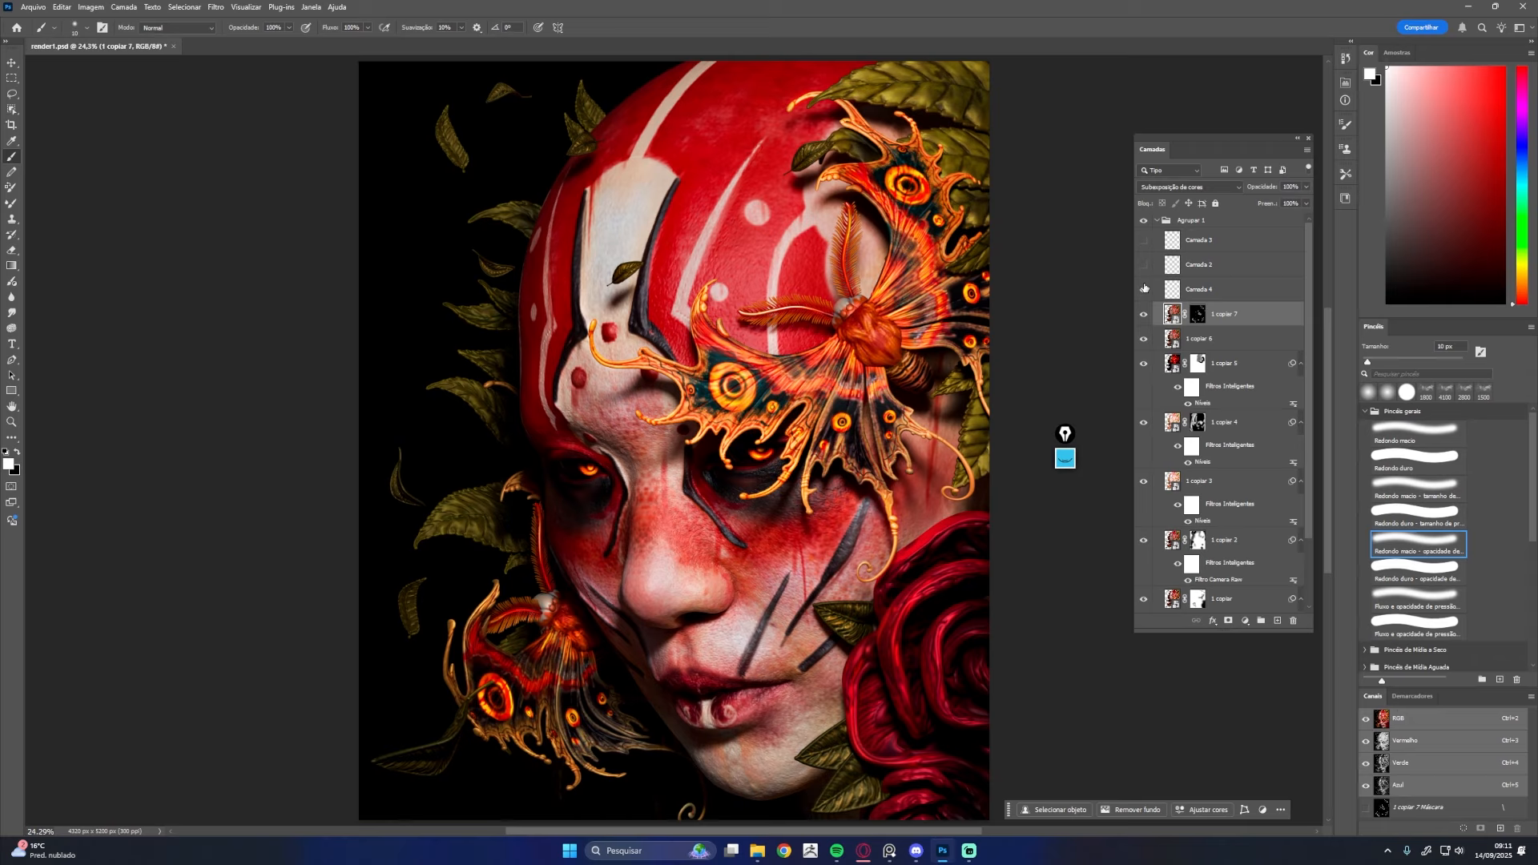
{"action": "left_click", "coordinate": [1143, 239]}
{"action": "left_click", "coordinate": [1199, 239]}
Add a new layer, paint soft white highlights on the roses with a 15 px brush and lower the layer's opacity
{"action": "left_click", "coordinate": [1278, 621]}
{"action": "key", "text": "bracketright"}
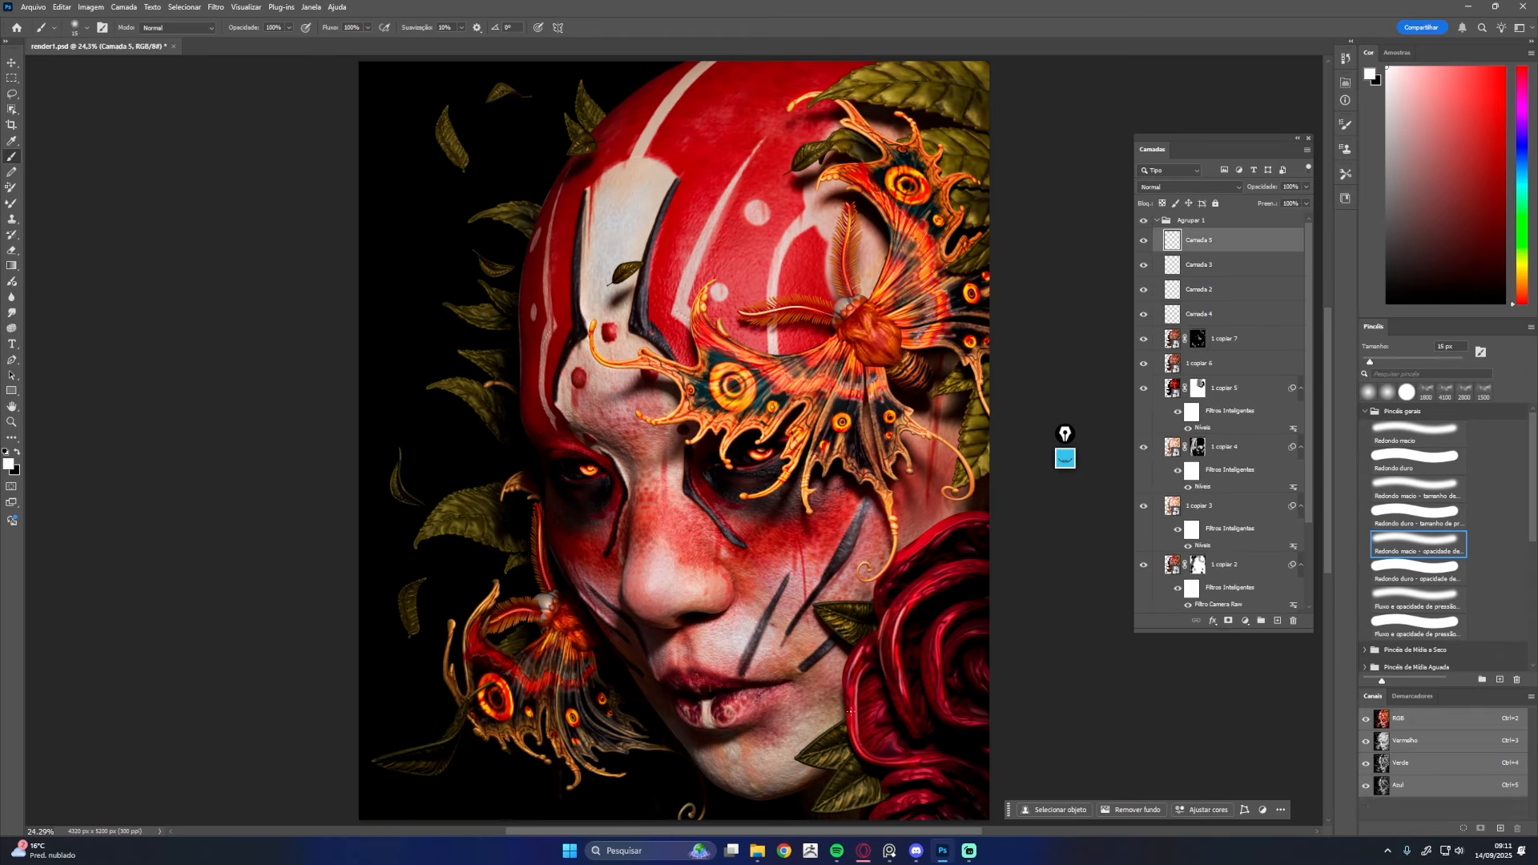
{"action": "mouse_move", "coordinate": [906, 616]}
{"action": "left_mouse_down"}
{"action": "mouse_move", "coordinate": [946, 536]}
{"action": "mouse_move", "coordinate": [941, 709]}
{"action": "mouse_move", "coordinate": [977, 672]}
{"action": "mouse_move", "coordinate": [903, 758]}
{"action": "mouse_move", "coordinate": [939, 781]}
{"action": "left_mouse_up"}
{"action": "left_click_drag", "start_coordinate": [928, 796], "coordinate": [877, 820]}
{"action": "left_click_drag", "start_coordinate": [1275, 189], "coordinate": [1247, 189]}
{"action": "key", "text": "e"}
{"action": "key", "text": "b"}
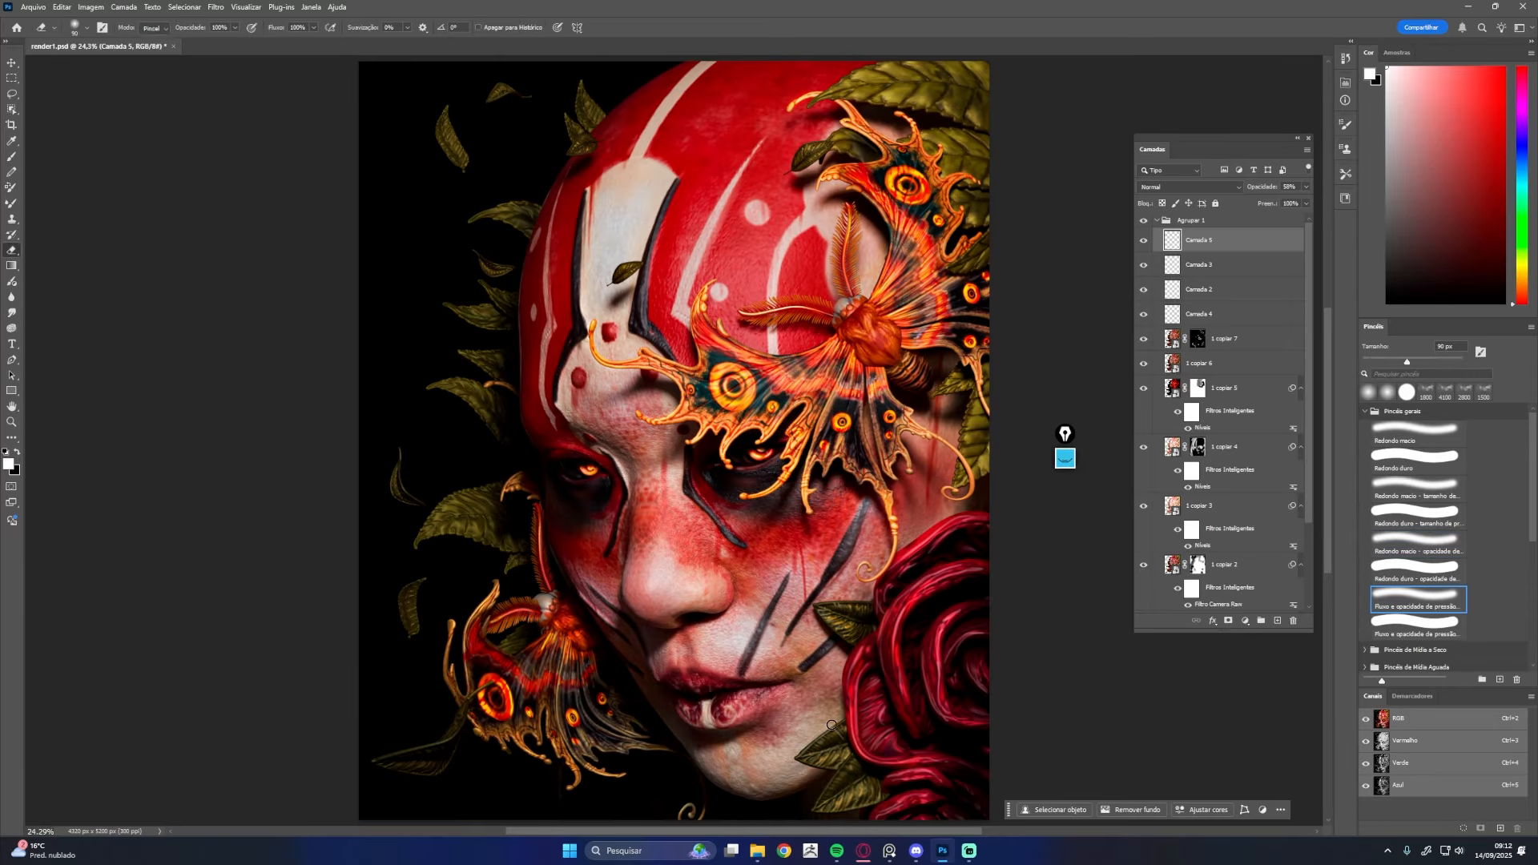
{"action": "key", "text": "e"}
Add another layer on top, test hard brush strokes, undo them and settle on the hard flow-and-opacity pressure brush
{"action": "left_click", "coordinate": [1277, 621]}
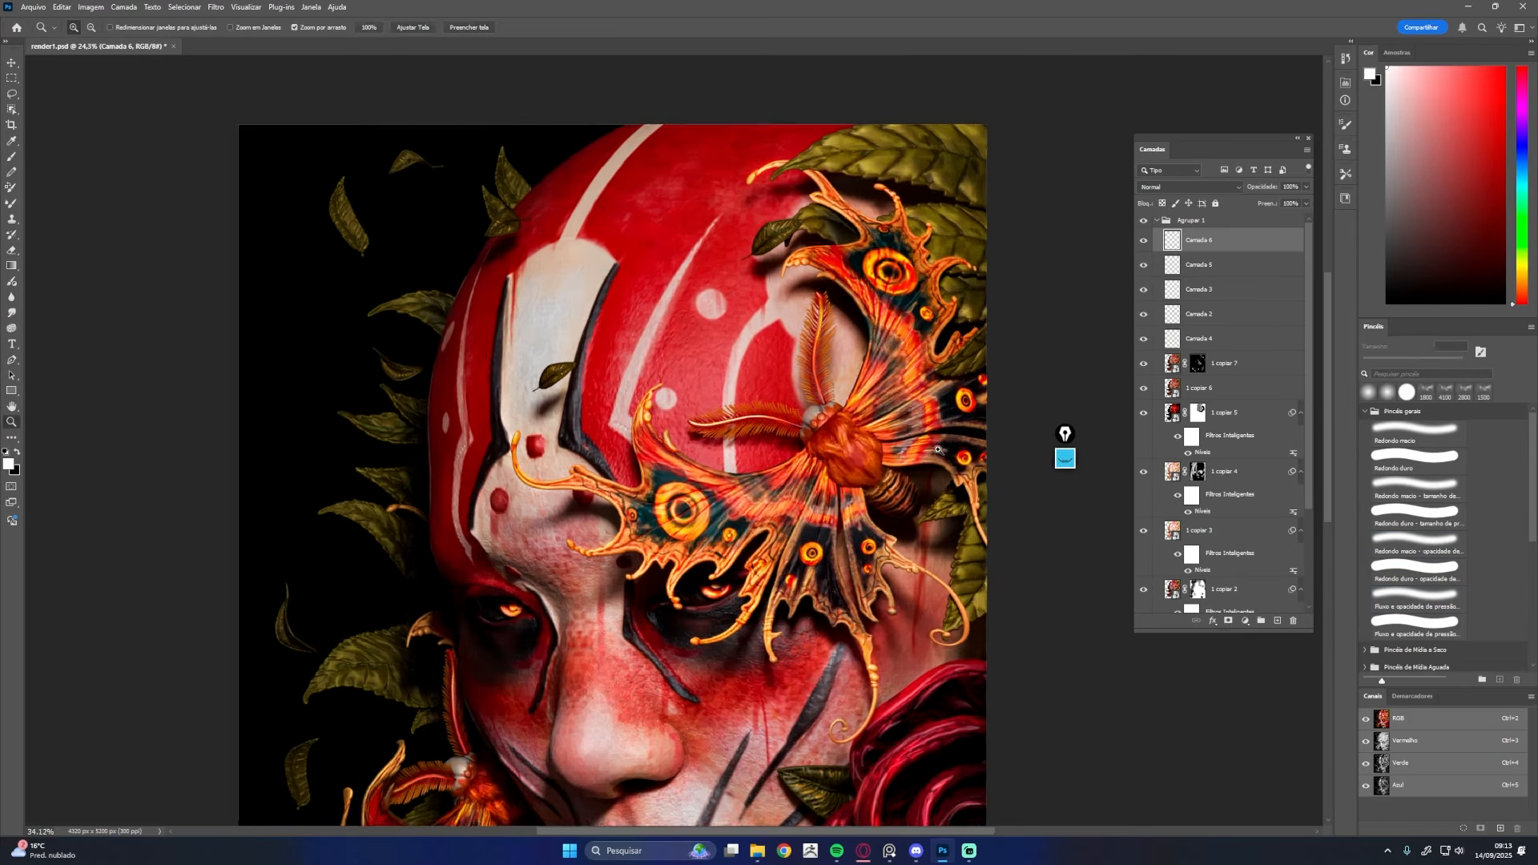
{"action": "left_click_drag", "start_coordinate": [825, 352], "coordinate": [906, 352]}
{"action": "key", "text": "b"}
{"action": "left_click", "coordinate": [1418, 572]}
{"action": "left_click_drag", "start_coordinate": [583, 292], "coordinate": [583, 398]}
{"action": "key", "text": "ctrl+z"}
{"action": "left_click_drag", "start_coordinate": [740, 316], "coordinate": [726, 395]}
{"action": "left_click", "coordinate": [1418, 627]}
{"action": "left_click_drag", "start_coordinate": [559, 314], "coordinate": [545, 434]}
{"action": "key", "text": "ctrl+z"}
{"action": "key", "text": "ctrl+z"}
Sample oranges from the face moth and paint fine hair strokes on its furry body with a 6 to 7 px brush
{"action": "left_click", "coordinate": [671, 515], "text": "alt"}
{"action": "mouse_move", "coordinate": [689, 474]}
{"action": "left_mouse_down"}
{"action": "mouse_move", "coordinate": [672, 513]}
{"action": "mouse_move", "coordinate": [723, 563]}
{"action": "left_mouse_up"}
{"action": "left_click", "coordinate": [706, 484], "text": "alt"}
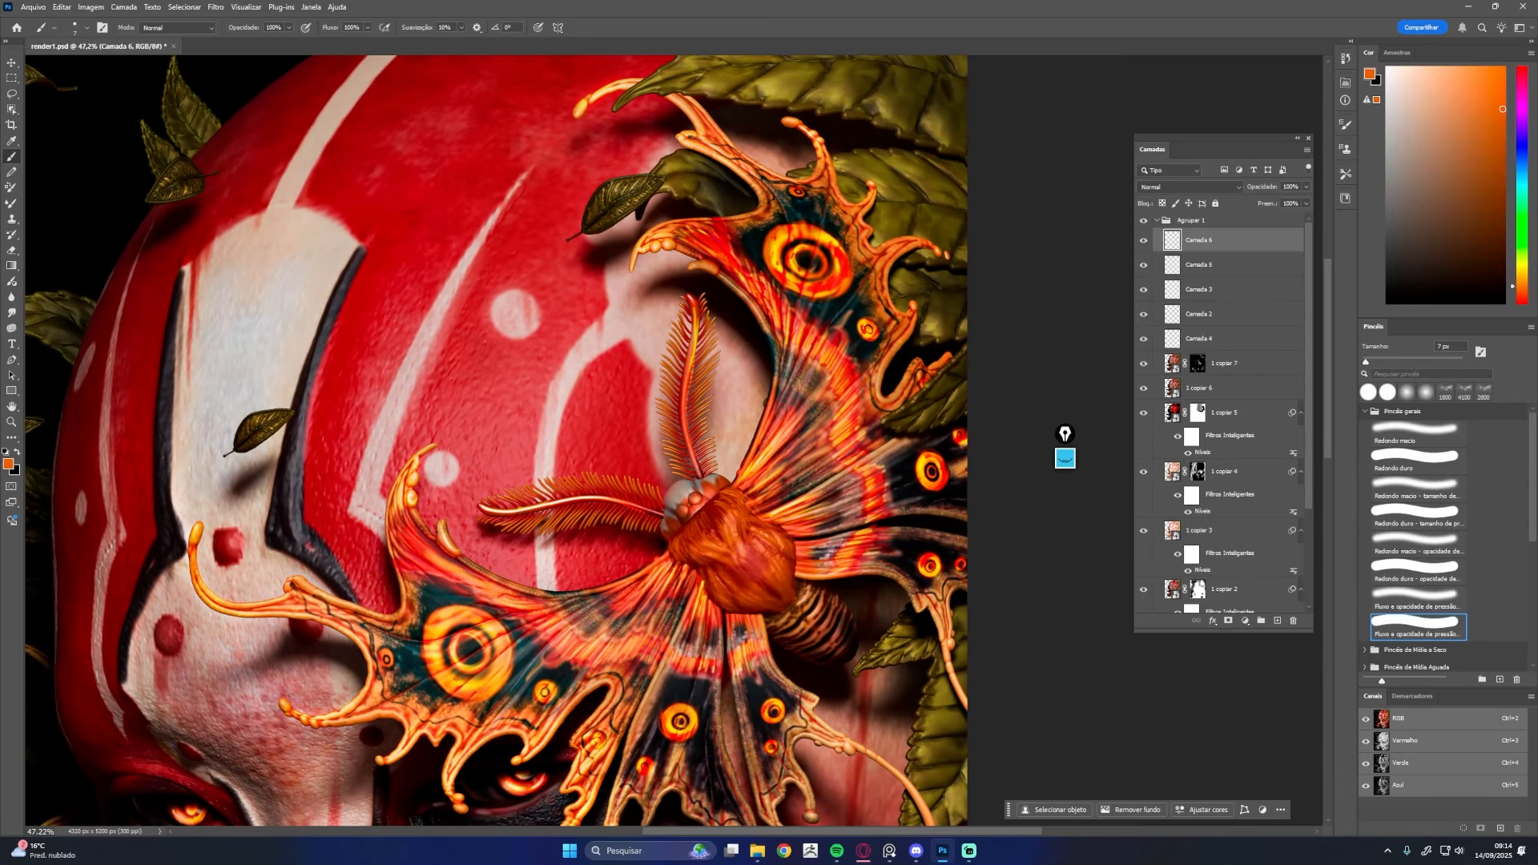
{"action": "left_click", "coordinate": [770, 536], "text": "alt"}
{"action": "left_click_drag", "start_coordinate": [759, 598], "coordinate": [775, 562]}
{"action": "left_click", "coordinate": [767, 522], "text": "alt"}
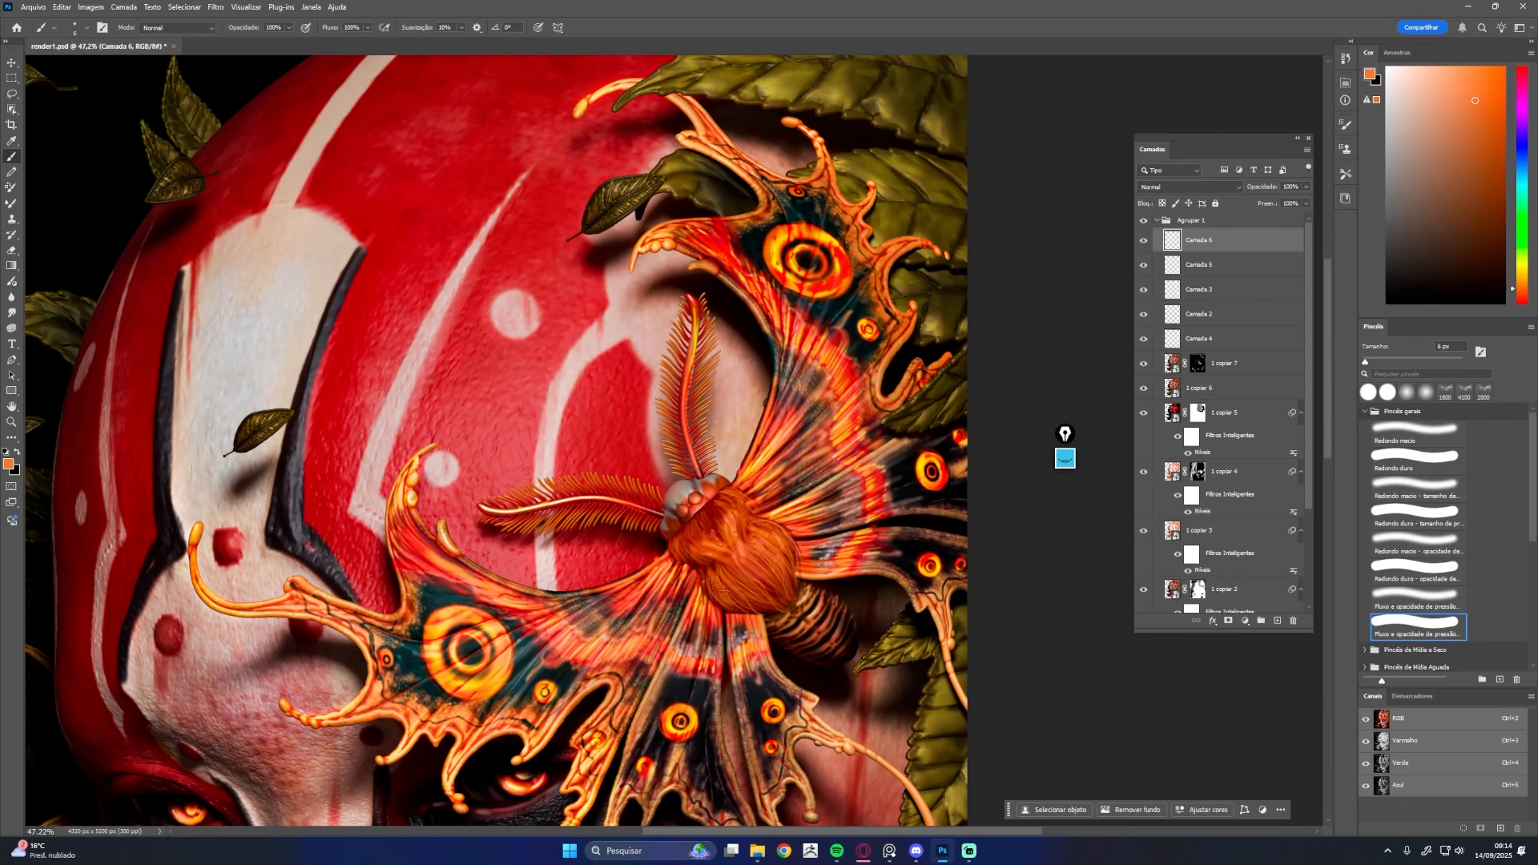
Sample dark red and light orange tones and add more fine hairs across the moth's body
{"action": "left_click", "coordinate": [712, 522], "text": "alt"}
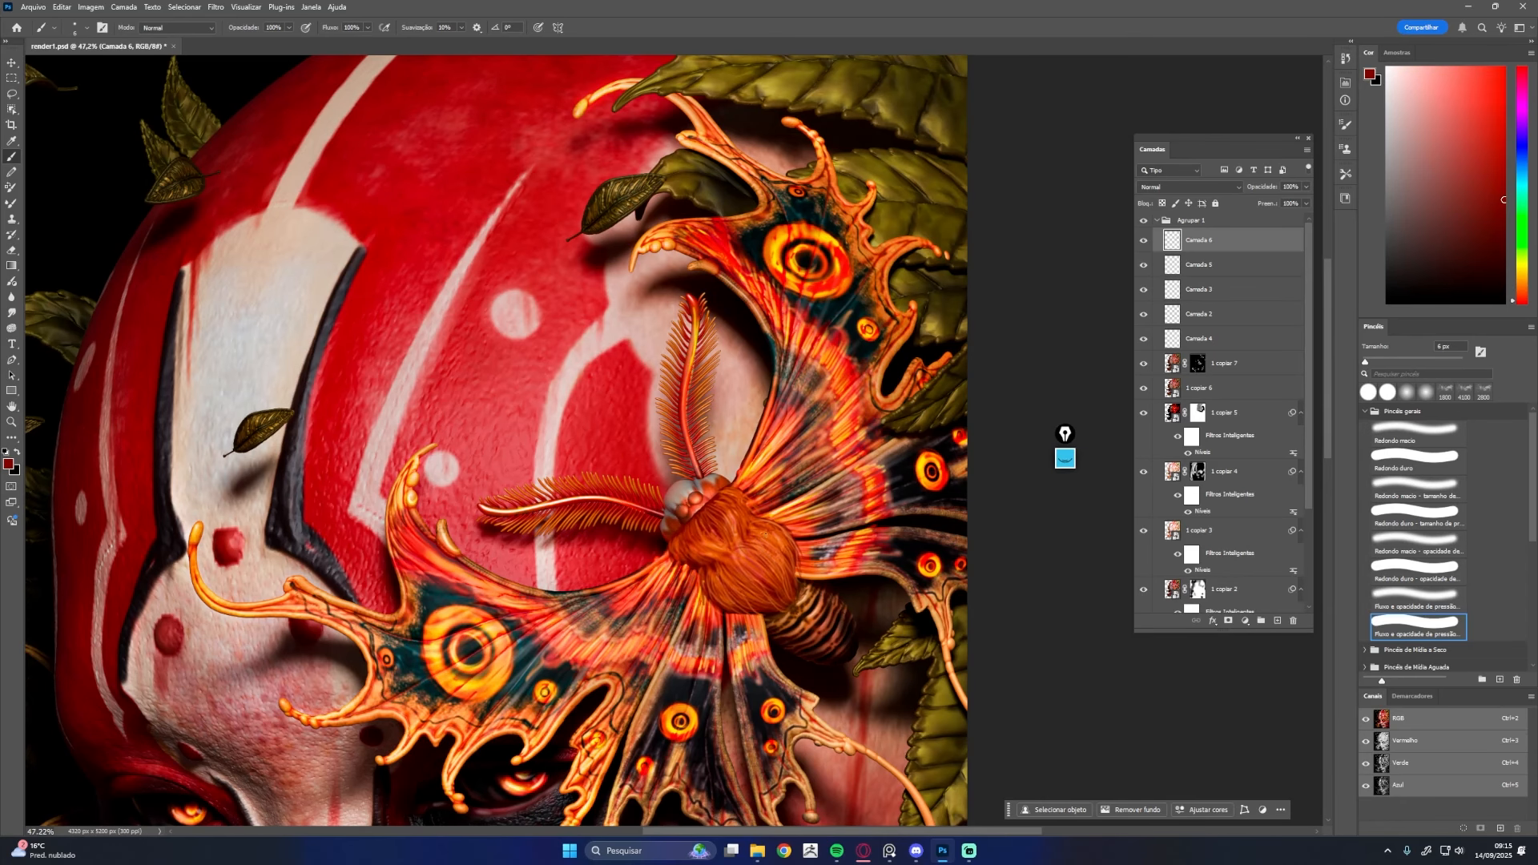
{"action": "left_click", "coordinate": [706, 555], "text": "alt"}
{"action": "scroll", "coordinate": [697, 551], "scroll_direction": "right", "scroll_amount": 1}
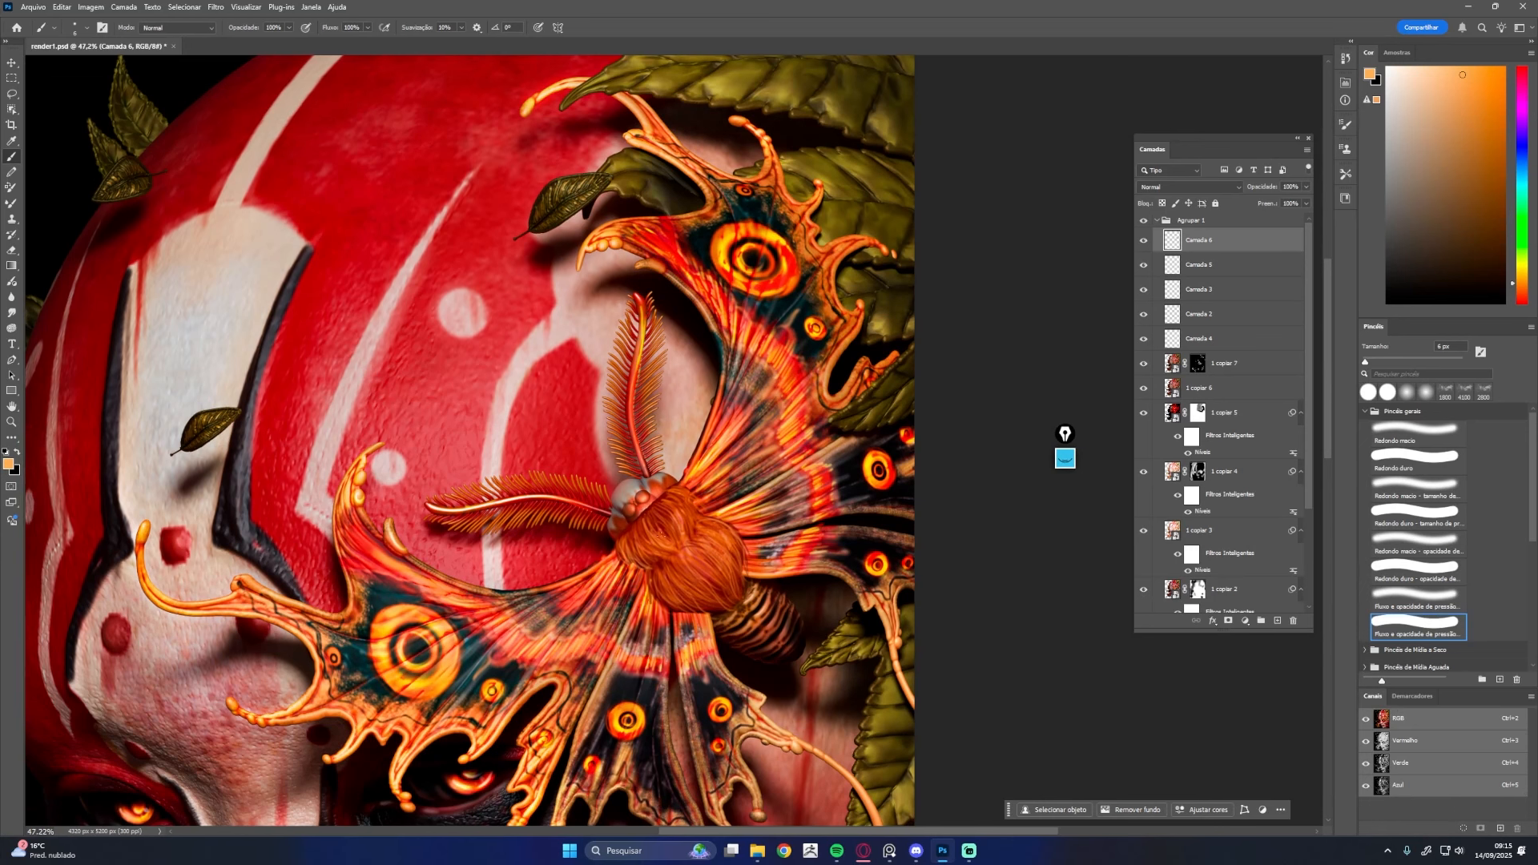
{"action": "mouse_move", "coordinate": [709, 578]}
{"action": "left_mouse_down"}
{"action": "mouse_move", "coordinate": [798, 542]}
{"action": "mouse_move", "coordinate": [772, 559]}
{"action": "left_mouse_up"}
{"action": "mouse_move", "coordinate": [744, 538]}
{"action": "left_mouse_down"}
{"action": "mouse_move", "coordinate": [763, 570]}
{"action": "mouse_move", "coordinate": [630, 576]}
{"action": "left_mouse_up"}
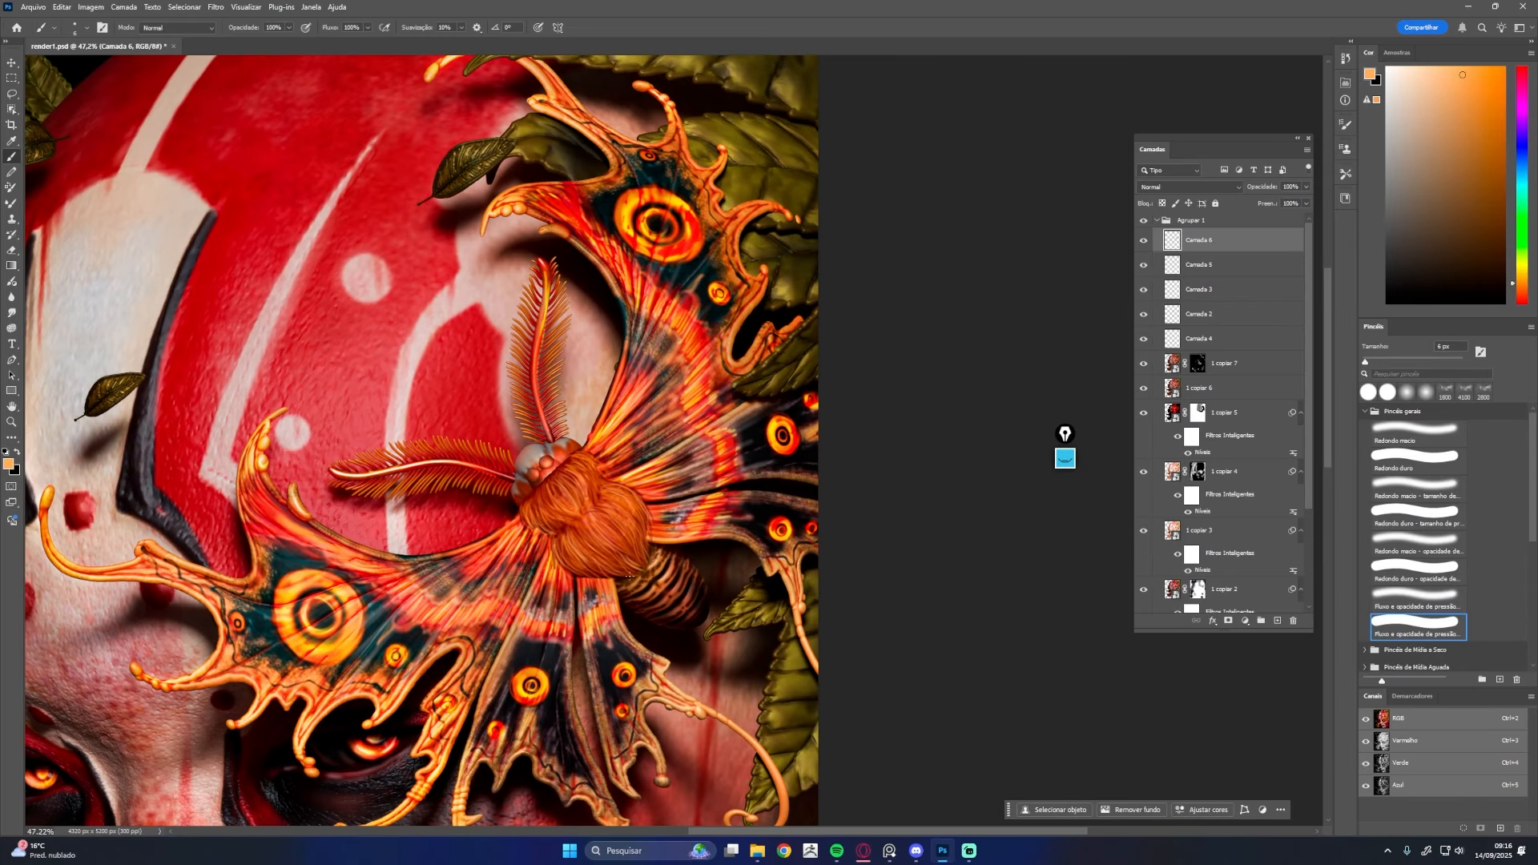
Sample black, yellow and orange tones around the moth's head and antennae for the fur detailing
{"action": "left_click", "coordinate": [556, 475], "text": "alt"}
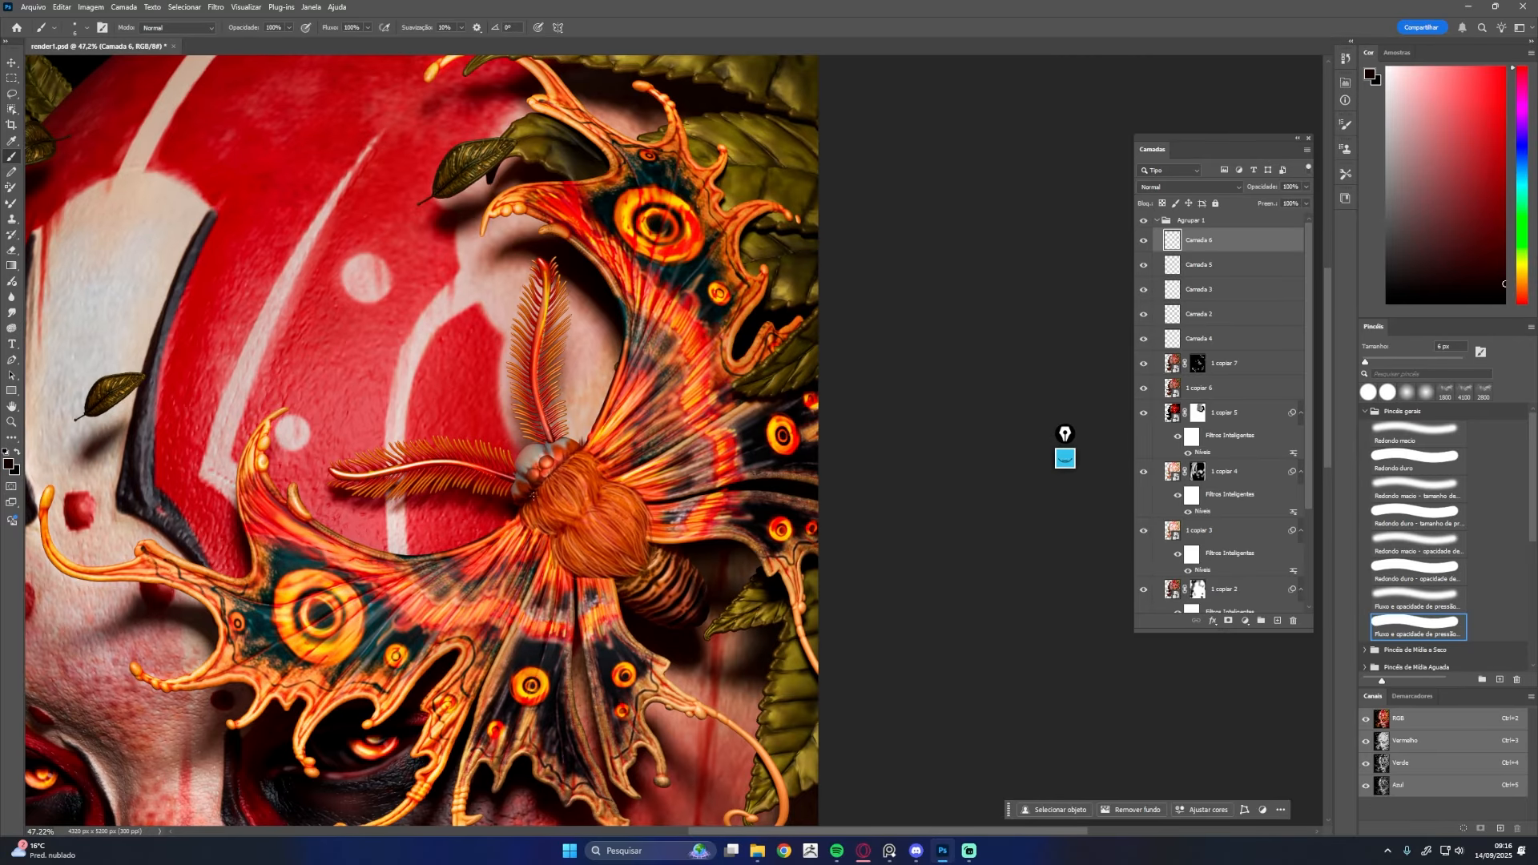
{"action": "left_click", "coordinate": [572, 449], "text": "alt"}
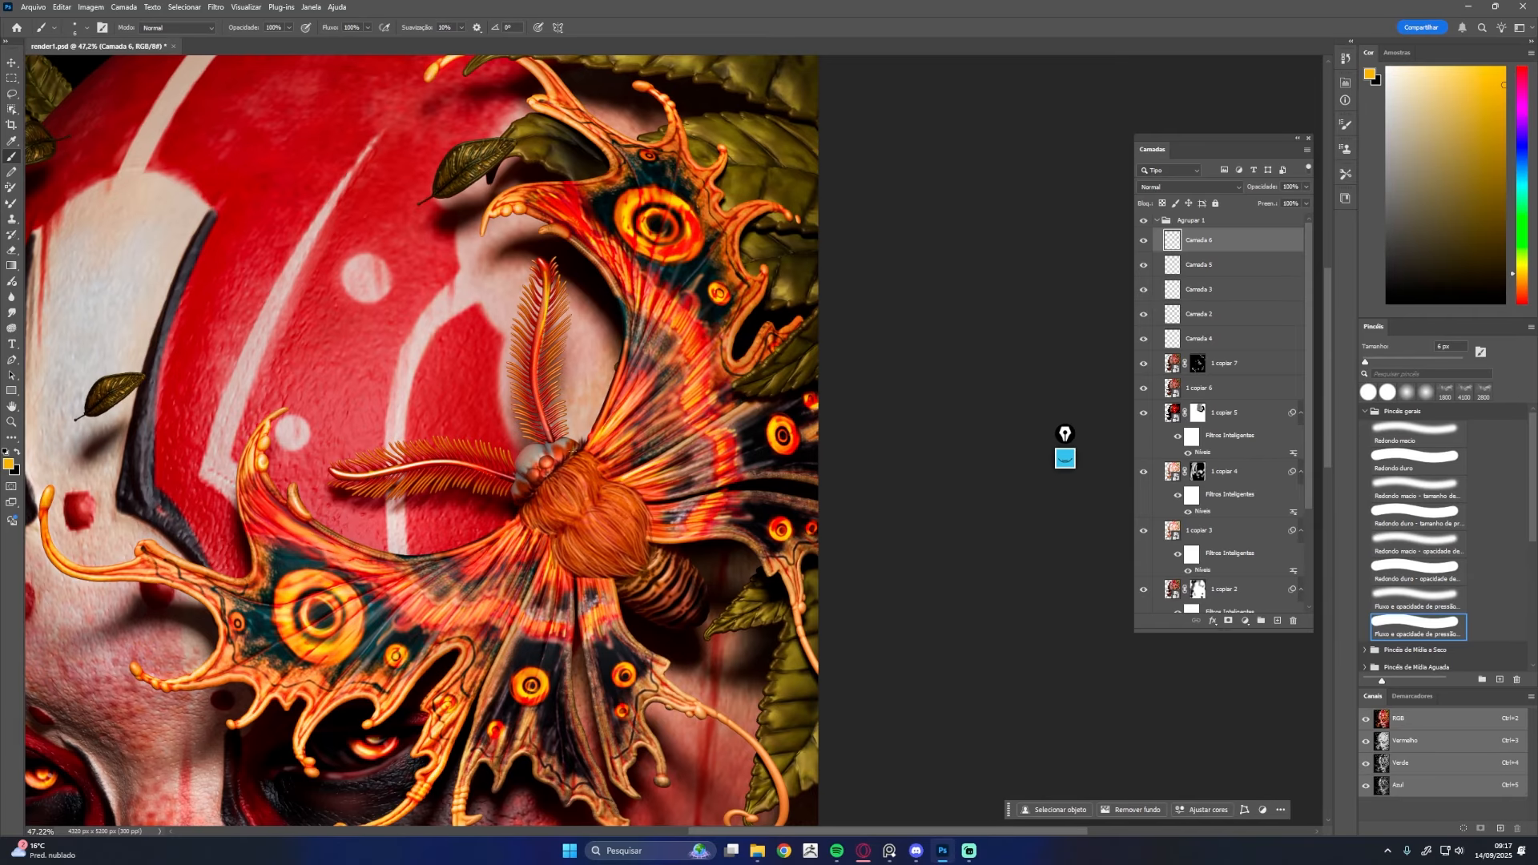
{"action": "left_click_drag", "start_coordinate": [933, 553], "coordinate": [903, 470]}
{"action": "left_click_drag", "start_coordinate": [866, 449], "coordinate": [965, 453]}
{"action": "left_click", "coordinate": [675, 509], "text": "alt"}
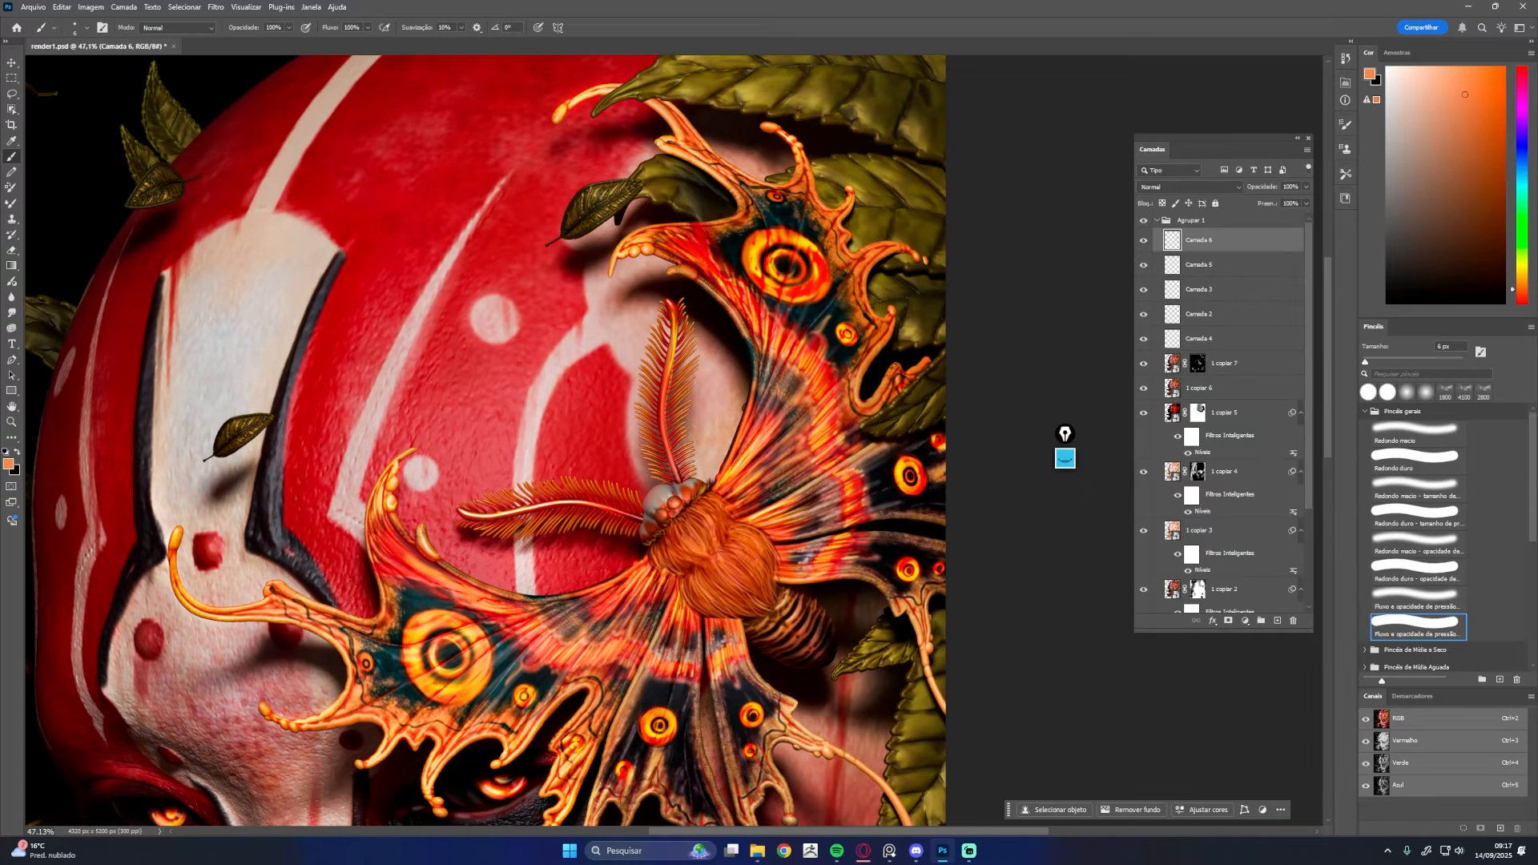
{"action": "key", "text": "alt+Tab"}
{"action": "key", "text": "alt+Tab"}
Add a new layer, paint dark red strokes on the moth's body and move the layer below Camada 6
{"action": "left_click", "coordinate": [1278, 621]}
{"action": "left_click", "coordinate": [674, 538], "text": "alt"}
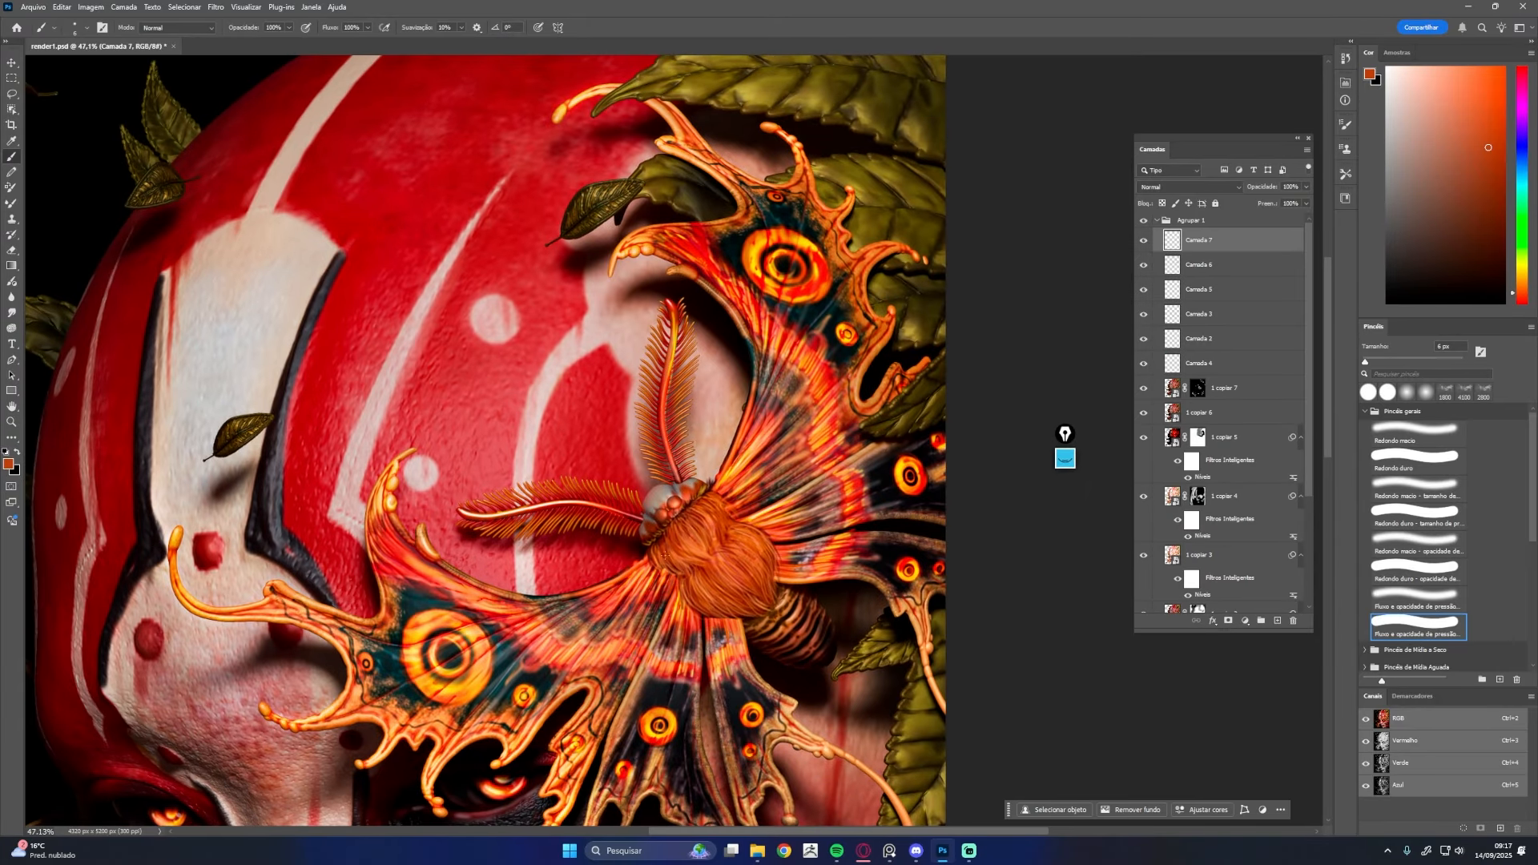
{"action": "left_click", "coordinate": [717, 548], "text": "alt"}
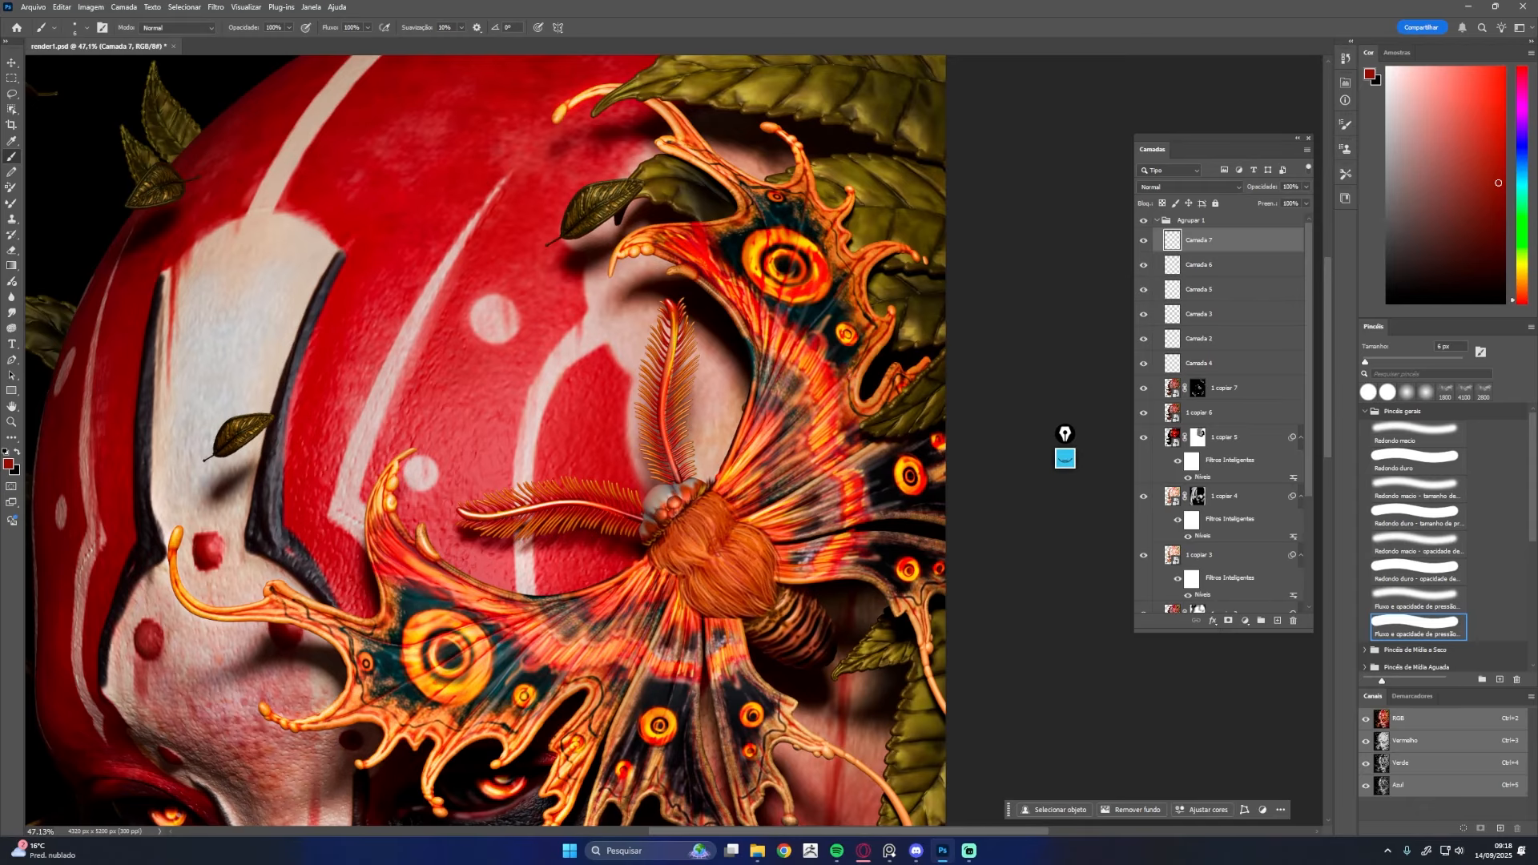
{"action": "left_click_drag", "start_coordinate": [694, 564], "coordinate": [708, 529]}
{"action": "left_click_drag", "start_coordinate": [703, 599], "coordinate": [759, 533]}
{"action": "key", "text": "ctrl+bracketleft"}
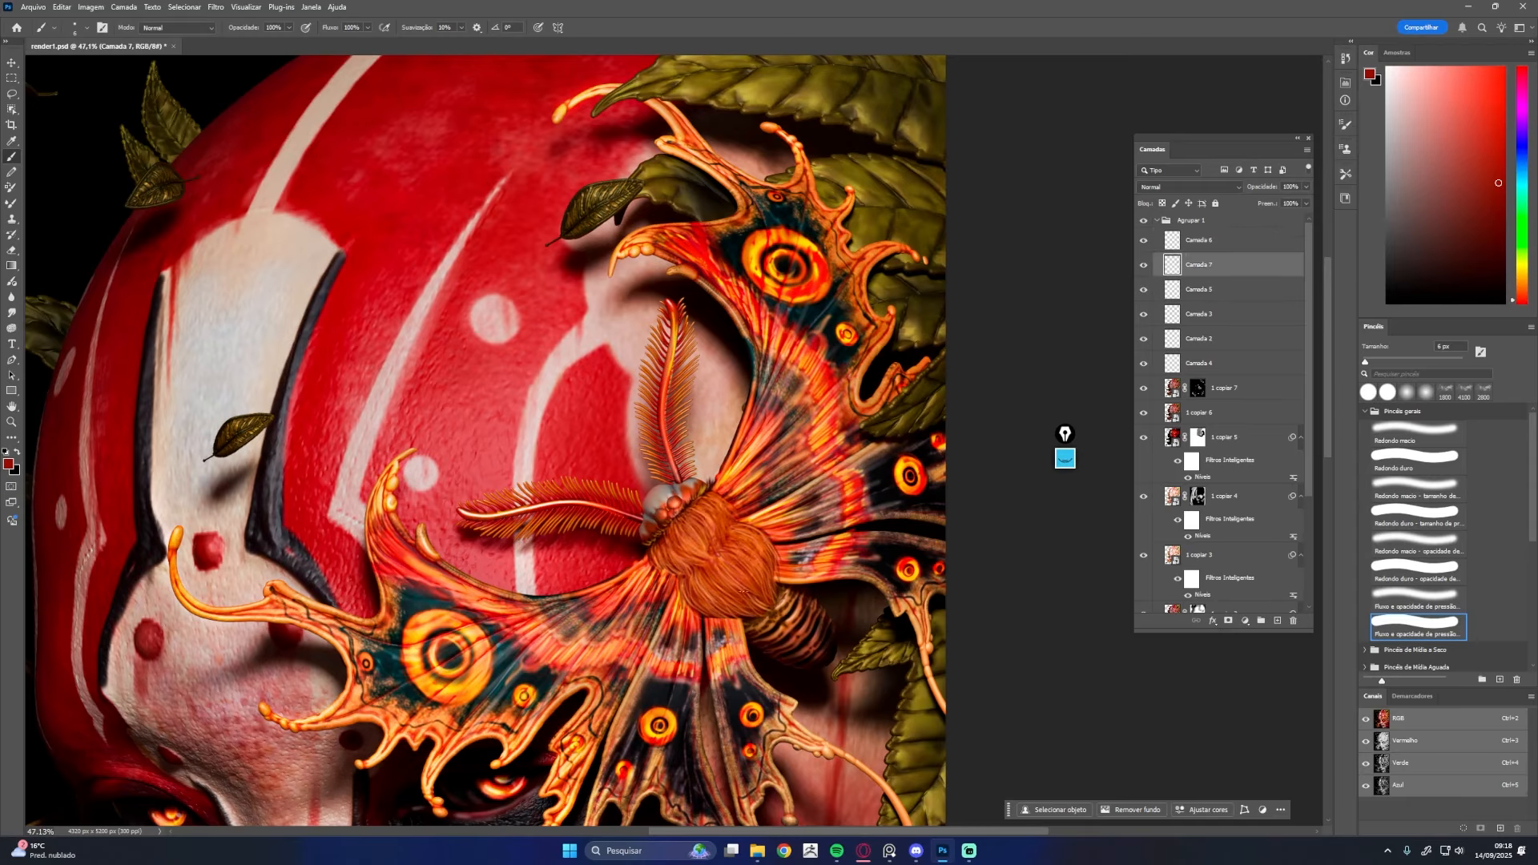
Add a new layer above Camada 6 and set up a hard round 30 px brush with pressure-controlled opacity
{"action": "left_click", "coordinate": [1200, 240]}
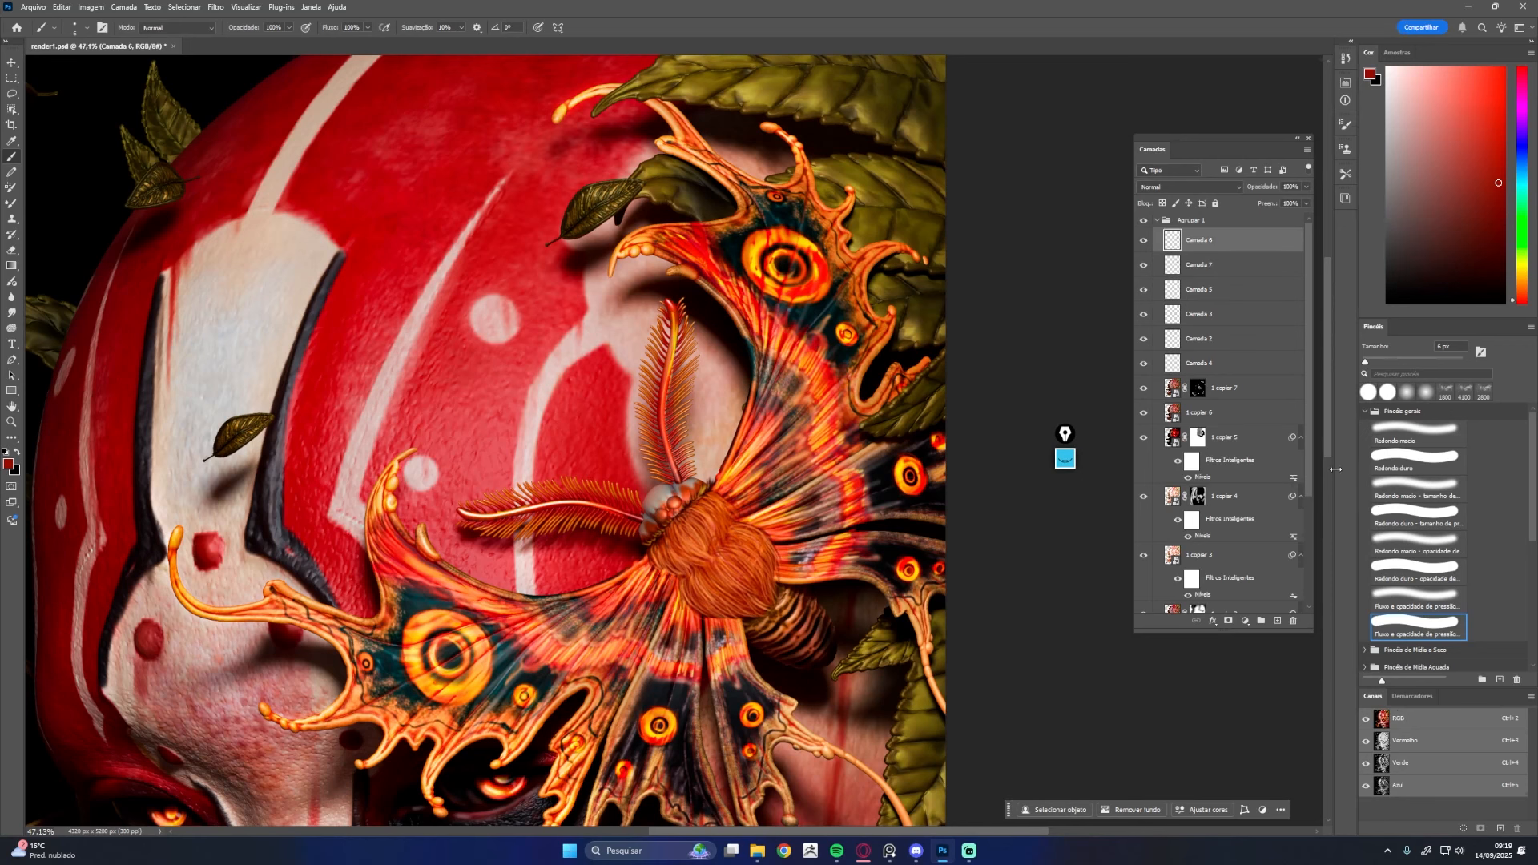
{"action": "key", "text": "ctrl+shift+alt+n"}
{"action": "left_click", "coordinate": [786, 617], "text": "alt"}
{"action": "mouse_move", "coordinate": [704, 567]}
{"action": "left_mouse_down"}
{"action": "mouse_move", "coordinate": [716, 579]}
{"action": "mouse_move", "coordinate": [731, 561]}
{"action": "left_mouse_up"}
{"action": "left_click", "coordinate": [712, 574], "text": "alt"}
{"action": "key", "text": "e"}
{"action": "key", "text": "b"}
{"action": "key", "text": "bracketright"}
{"action": "key", "text": "bracketright"}
{"action": "key", "text": "bracketright"}
{"action": "key", "text": "comma"}
{"action": "key", "text": "comma"}
{"action": "key", "text": "comma"}
{"action": "key", "text": "comma"}
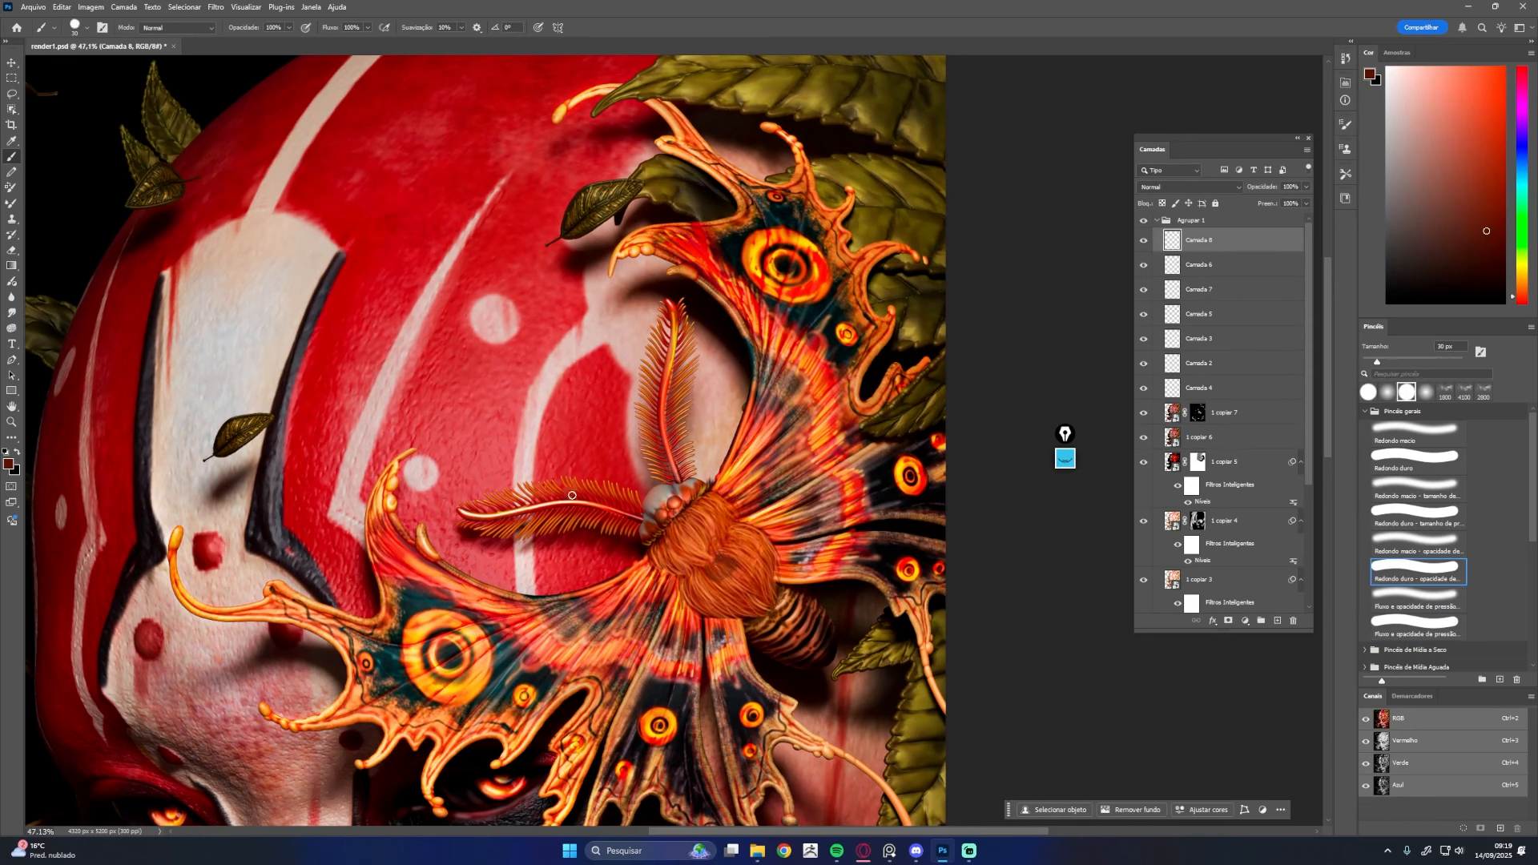
{"action": "left_click", "coordinate": [305, 27]}
Paint dark brown shading strokes between the fur tufts on the moth's body
{"action": "key", "text": "e"}
{"action": "left_click_drag", "start_coordinate": [712, 578], "coordinate": [730, 561]}
{"action": "key", "text": "b"}
{"action": "mouse_move", "coordinate": [717, 578]}
{"action": "left_mouse_down"}
{"action": "mouse_move", "coordinate": [736, 551]}
{"action": "mouse_move", "coordinate": [774, 610]}
{"action": "left_mouse_up"}
{"action": "left_click_drag", "start_coordinate": [705, 575], "coordinate": [734, 606]}
{"action": "left_click_drag", "start_coordinate": [731, 553], "coordinate": [762, 580]}
{"action": "left_click_drag", "start_coordinate": [744, 597], "coordinate": [777, 614]}
{"action": "mouse_move", "coordinate": [720, 544]}
{"action": "left_mouse_down"}
{"action": "mouse_move", "coordinate": [725, 523]}
{"action": "mouse_move", "coordinate": [709, 562]}
{"action": "left_mouse_up"}
Sample a darker brown and shade the upper body and the area around the moth's head
{"action": "left_click", "coordinate": [729, 556], "text": "alt"}
{"action": "mouse_move", "coordinate": [740, 514]}
{"action": "left_mouse_down"}
{"action": "mouse_move", "coordinate": [724, 550]}
{"action": "mouse_move", "coordinate": [703, 494]}
{"action": "left_mouse_up"}
{"action": "left_click_drag", "start_coordinate": [698, 500], "coordinate": [722, 482]}
{"action": "mouse_move", "coordinate": [704, 541]}
{"action": "left_mouse_down"}
{"action": "mouse_move", "coordinate": [728, 495]}
{"action": "mouse_move", "coordinate": [658, 541]}
{"action": "left_mouse_up"}
{"action": "mouse_move", "coordinate": [667, 552]}
{"action": "left_mouse_down"}
{"action": "mouse_move", "coordinate": [650, 538]}
{"action": "mouse_move", "coordinate": [662, 544]}
{"action": "left_mouse_up"}
{"action": "left_click_drag", "start_coordinate": [697, 591], "coordinate": [679, 567]}
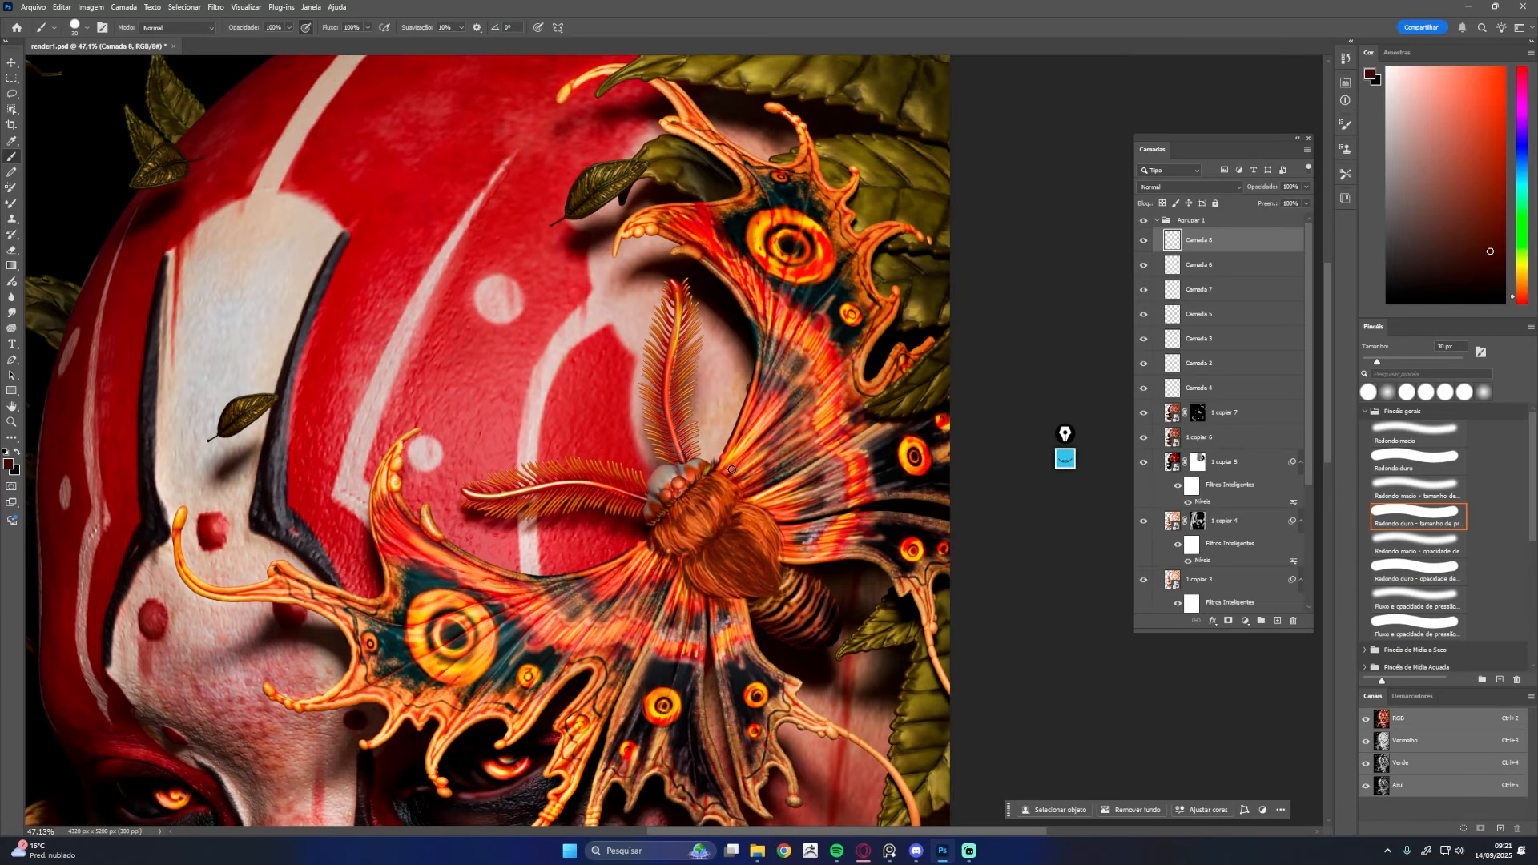
Sample orange and brown tones from the moth and paint lighter fur strands over the shaded body
{"action": "left_click_drag", "start_coordinate": [746, 495], "coordinate": [722, 475]}
{"action": "mouse_move", "coordinate": [745, 503]}
{"action": "left_mouse_down"}
{"action": "mouse_move", "coordinate": [771, 524]}
{"action": "mouse_move", "coordinate": [702, 496]}
{"action": "mouse_move", "coordinate": [667, 532]}
{"action": "left_mouse_up"}
{"action": "left_click", "coordinate": [741, 490], "text": "alt"}
{"action": "mouse_move", "coordinate": [699, 585]}
{"action": "left_mouse_down"}
{"action": "mouse_move", "coordinate": [688, 559]}
{"action": "mouse_move", "coordinate": [745, 516]}
{"action": "mouse_move", "coordinate": [779, 545]}
{"action": "mouse_move", "coordinate": [763, 562]}
{"action": "mouse_move", "coordinate": [780, 539]}
{"action": "mouse_move", "coordinate": [752, 510]}
{"action": "mouse_move", "coordinate": [764, 514]}
{"action": "left_mouse_up"}
{"action": "left_click", "coordinate": [744, 539], "text": "alt"}
{"action": "left_click", "coordinate": [778, 564], "text": "alt"}
{"action": "left_click", "coordinate": [747, 502], "text": "alt"}
{"action": "left_click_drag", "start_coordinate": [762, 571], "coordinate": [716, 591]}
{"action": "key", "text": "ctrl+space"}
{"action": "left_click_drag", "start_coordinate": [947, 564], "coordinate": [961, 566]}
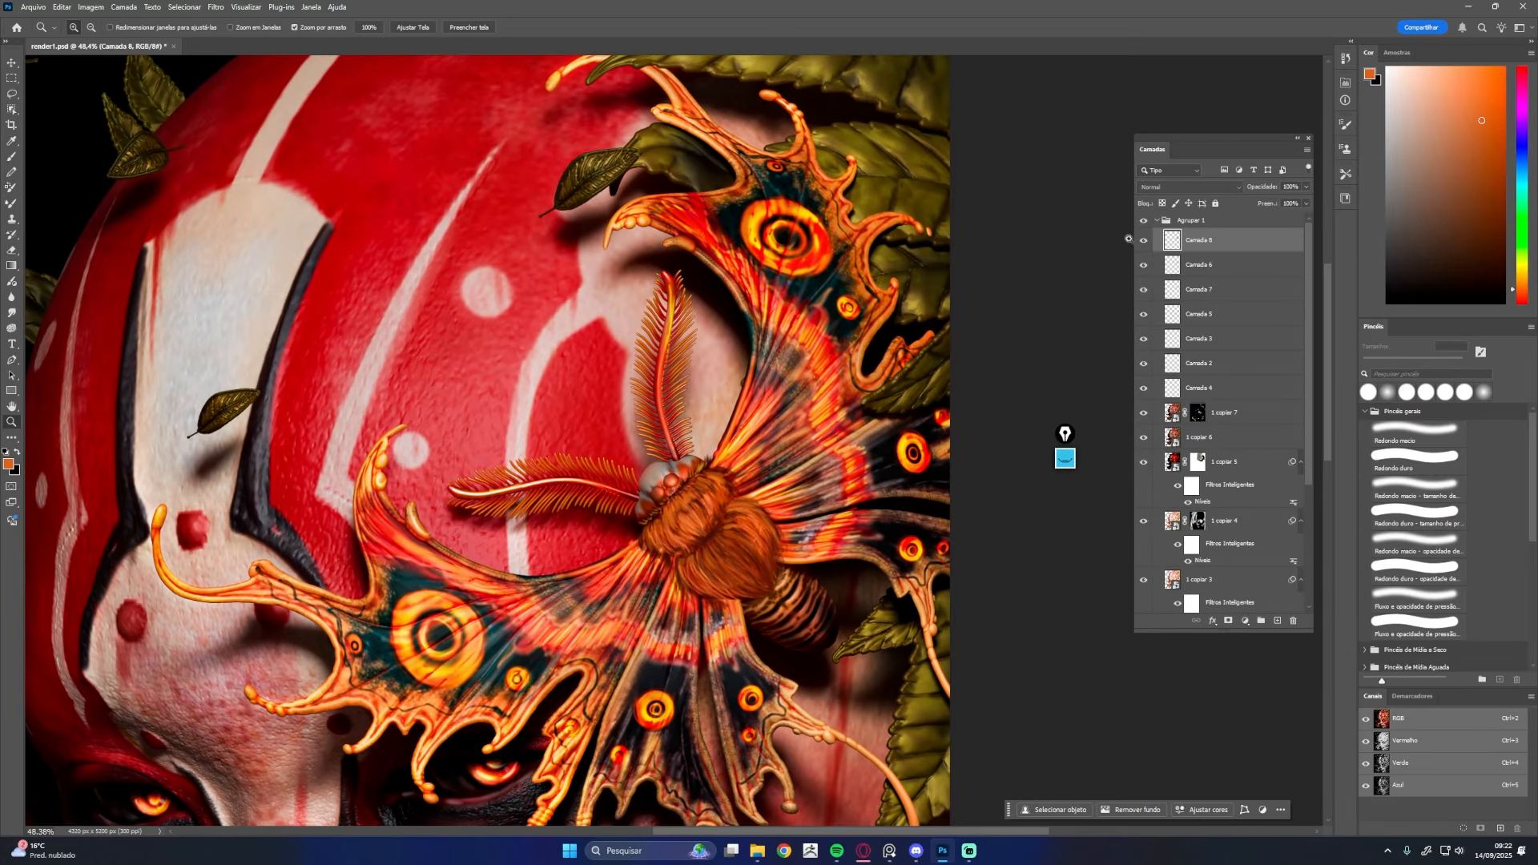
Sample dark browns and deepen the shadows around the lower and outer edges of the moth's body
{"action": "left_click", "coordinate": [685, 539], "text": "alt"}
{"action": "key", "text": "d"}
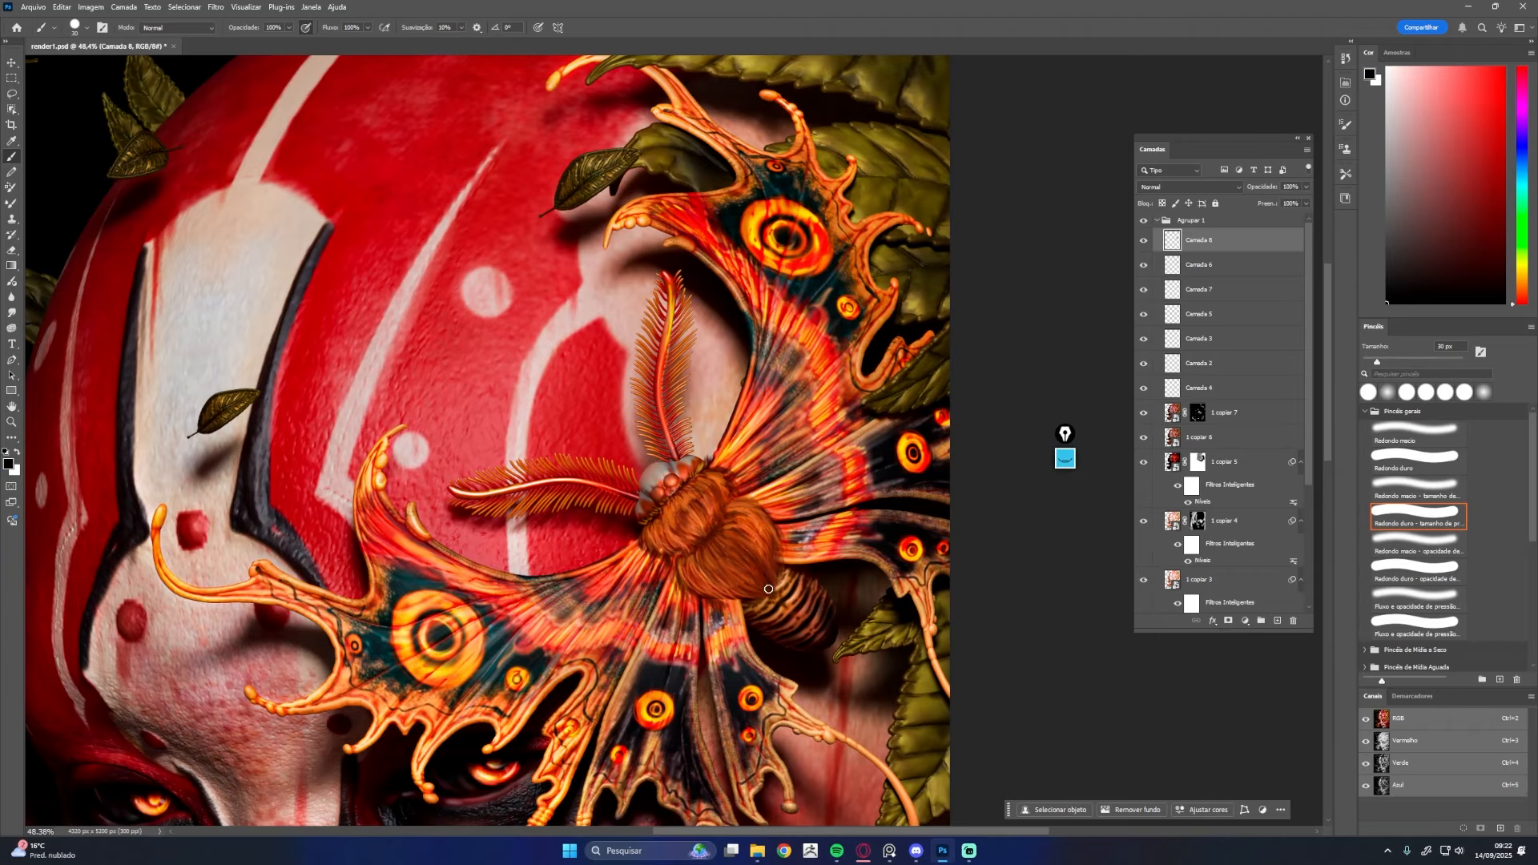
{"action": "left_click", "coordinate": [781, 559], "text": "alt"}
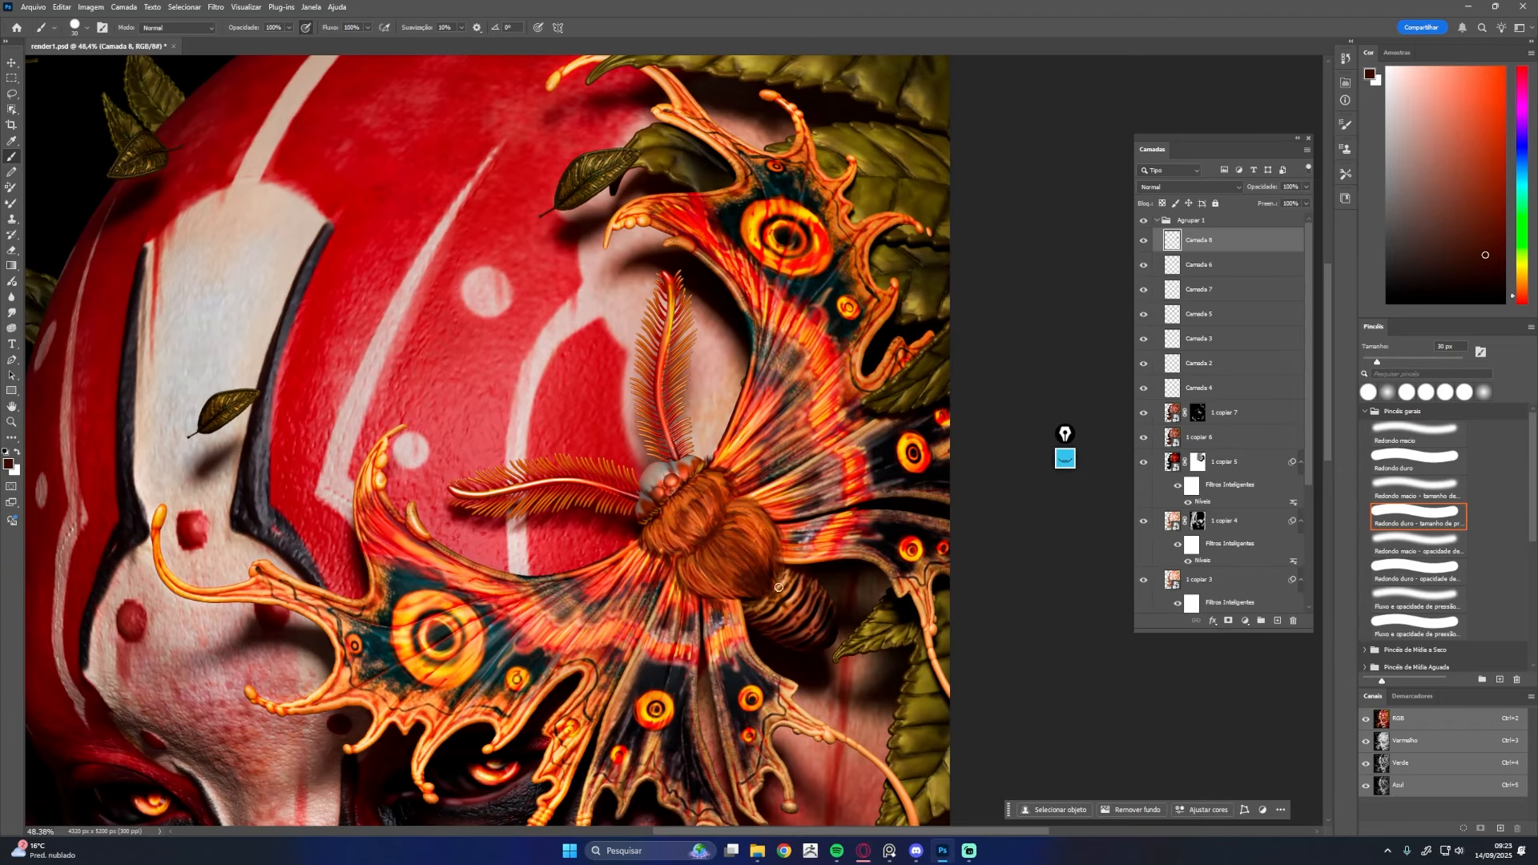
{"action": "left_click", "coordinate": [757, 592], "text": "alt"}
{"action": "left_click", "coordinate": [733, 597], "text": "alt"}
{"action": "left_click_drag", "start_coordinate": [681, 568], "coordinate": [703, 599]}
{"action": "left_click_drag", "start_coordinate": [705, 596], "coordinate": [739, 604]}
{"action": "left_click_drag", "start_coordinate": [769, 519], "coordinate": [782, 566]}
Sample orange from the wing and paint bright fur strokes over the moth's head and upper body
{"action": "left_click", "coordinate": [749, 505], "text": "alt"}
{"action": "left_click_drag", "start_coordinate": [652, 525], "coordinate": [643, 543]}
{"action": "mouse_move", "coordinate": [707, 472]}
{"action": "left_mouse_down"}
{"action": "mouse_move", "coordinate": [733, 465]}
{"action": "mouse_move", "coordinate": [677, 521]}
{"action": "left_mouse_up"}
{"action": "mouse_move", "coordinate": [694, 498]}
{"action": "left_mouse_down"}
{"action": "mouse_move", "coordinate": [687, 524]}
{"action": "mouse_move", "coordinate": [698, 517]}
{"action": "left_mouse_up"}
{"action": "mouse_move", "coordinate": [649, 538]}
{"action": "left_mouse_down"}
{"action": "mouse_move", "coordinate": [658, 559]}
{"action": "mouse_move", "coordinate": [676, 556]}
{"action": "left_mouse_up"}
{"action": "left_click_drag", "start_coordinate": [727, 504], "coordinate": [700, 577]}
{"action": "mouse_move", "coordinate": [699, 560]}
{"action": "left_mouse_down"}
{"action": "mouse_move", "coordinate": [712, 578]}
{"action": "mouse_move", "coordinate": [741, 553]}
{"action": "left_mouse_up"}
{"action": "mouse_move", "coordinate": [753, 543]}
{"action": "left_mouse_down"}
{"action": "mouse_move", "coordinate": [745, 570]}
{"action": "mouse_move", "coordinate": [785, 605]}
{"action": "mouse_move", "coordinate": [765, 602]}
{"action": "mouse_move", "coordinate": [789, 586]}
{"action": "left_mouse_up"}
Sample brown tones and paint fur tufts and shadows along the lower body and both sides of the moth
{"action": "left_click", "coordinate": [771, 593], "text": "alt"}
{"action": "left_click", "coordinate": [789, 562], "text": "alt"}
{"action": "mouse_move", "coordinate": [787, 540]}
{"action": "left_mouse_down"}
{"action": "mouse_move", "coordinate": [798, 575]}
{"action": "mouse_move", "coordinate": [725, 616]}
{"action": "left_mouse_up"}
{"action": "left_click_drag", "start_coordinate": [757, 589], "coordinate": [749, 628]}
{"action": "left_click", "coordinate": [745, 617], "text": "alt"}
{"action": "left_click_drag", "start_coordinate": [790, 562], "coordinate": [795, 583]}
{"action": "left_click_drag", "start_coordinate": [793, 520], "coordinate": [779, 553]}
{"action": "left_click_drag", "start_coordinate": [715, 609], "coordinate": [642, 556]}
{"action": "mouse_move", "coordinate": [709, 474]}
{"action": "left_mouse_down"}
{"action": "mouse_move", "coordinate": [781, 509]}
{"action": "mouse_move", "coordinate": [713, 511]}
{"action": "mouse_move", "coordinate": [664, 535]}
{"action": "left_mouse_up"}
Choose a pale orange and paint light highlight strands on the moth's fur tufts
{"action": "left_click", "coordinate": [710, 508], "text": "alt"}
{"action": "left_click_drag", "start_coordinate": [791, 491], "coordinate": [815, 527]}
{"action": "left_click", "coordinate": [748, 491], "text": "alt"}
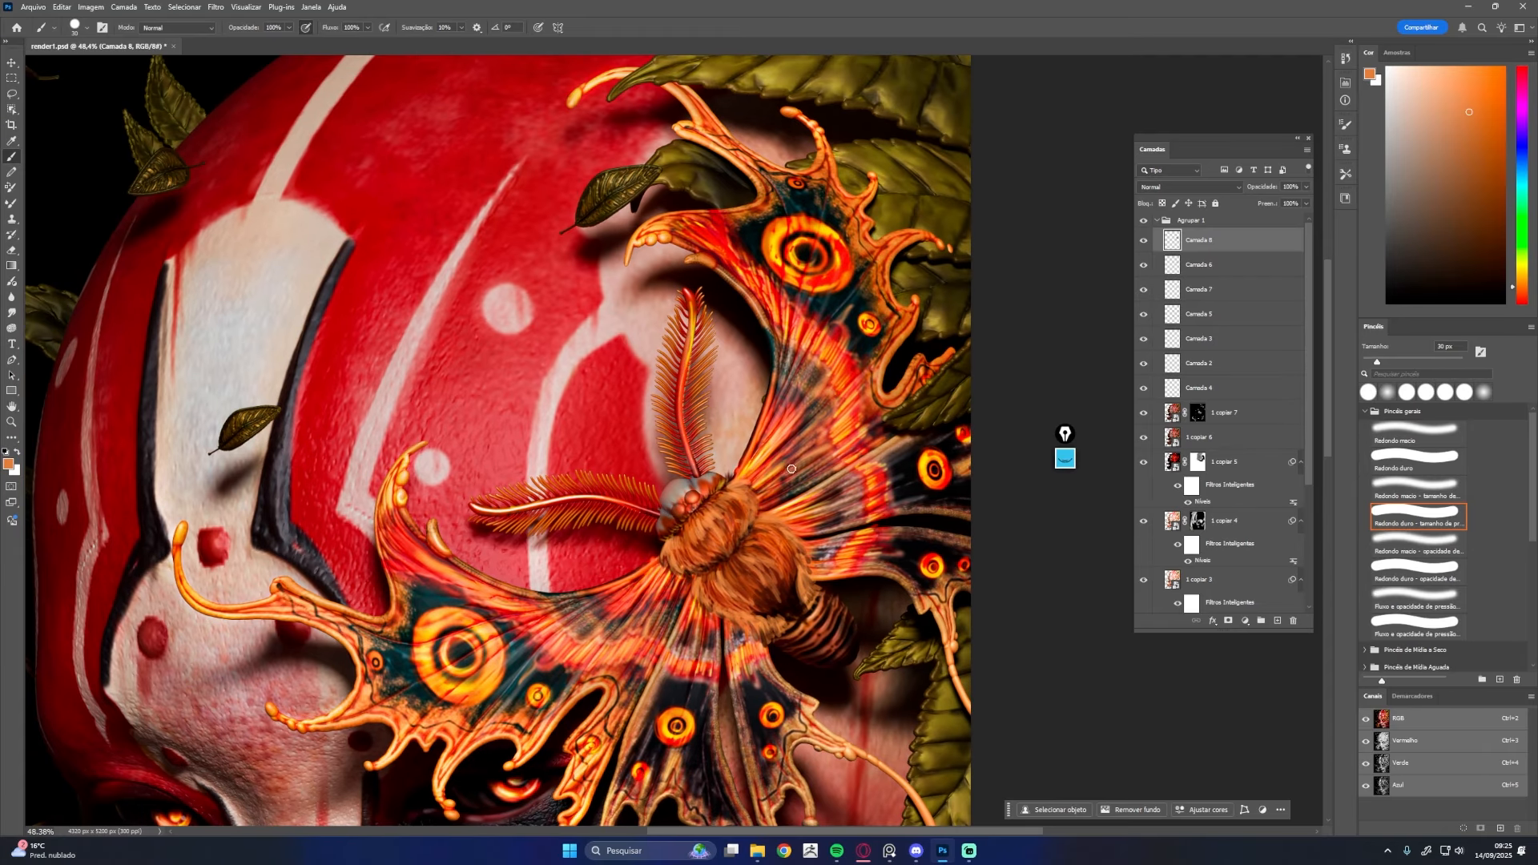
{"action": "left_click_drag", "start_coordinate": [738, 581], "coordinate": [756, 593]}
{"action": "left_click", "coordinate": [1416, 98]}
{"action": "left_click_drag", "start_coordinate": [756, 535], "coordinate": [783, 546]}
{"action": "mouse_move", "coordinate": [751, 524]}
{"action": "left_mouse_down"}
{"action": "mouse_move", "coordinate": [784, 542]}
{"action": "mouse_move", "coordinate": [728, 609]}
{"action": "left_mouse_up"}
{"action": "left_click_drag", "start_coordinate": [770, 546], "coordinate": [802, 586]}
{"action": "left_click_drag", "start_coordinate": [725, 504], "coordinate": [745, 490]}
Sample dark tones and darken the fur's edge where the moth's body meets the abdomen
{"action": "left_click", "coordinate": [748, 618], "text": "alt"}
{"action": "left_click", "coordinate": [762, 621], "text": "alt"}
{"action": "left_click_drag", "start_coordinate": [793, 562], "coordinate": [805, 600]}
{"action": "left_click", "coordinate": [803, 594], "text": "alt"}
Move Camada 8 below Camada 5, keeping it visible with Camada 6, Camada 7 and Camada 5 hidden
{"action": "left_click_drag", "start_coordinate": [922, 605], "coordinate": [888, 596]}
{"action": "left_click_drag", "start_coordinate": [1267, 187], "coordinate": [1281, 187]}
{"action": "left_click_drag", "start_coordinate": [1144, 241], "coordinate": [1145, 314]}
{"action": "left_click_drag", "start_coordinate": [1229, 242], "coordinate": [1229, 324]}
{"action": "left_click", "coordinate": [1145, 315]}
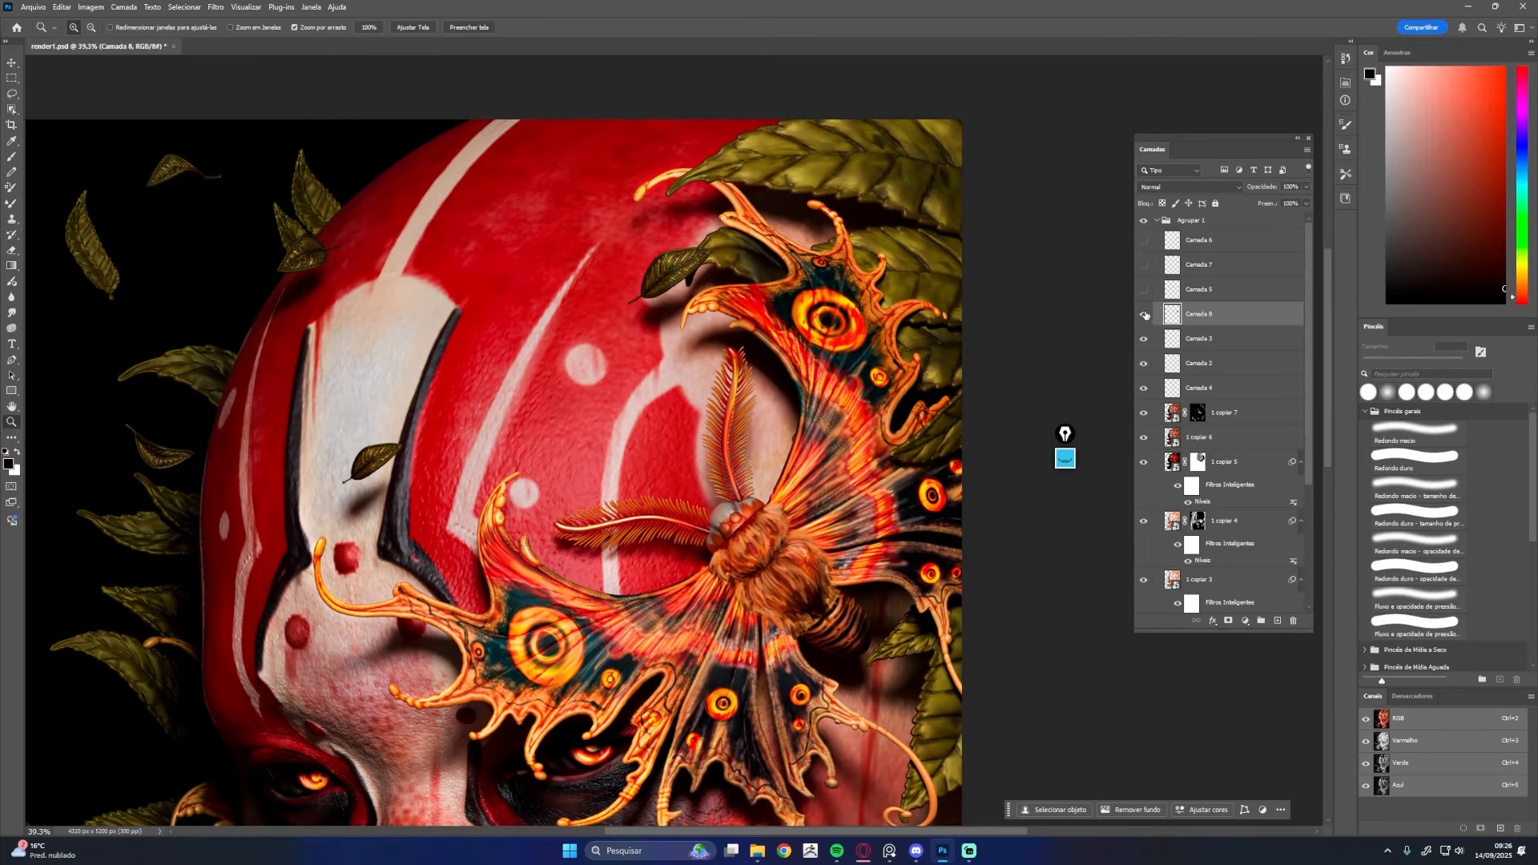
Compare Camada 7 and Camada 6 on and off, leave Camada 7 hidden and place Camada 8 directly below it
{"action": "left_click", "coordinate": [1145, 266]}
{"action": "left_click", "coordinate": [1145, 266]}
{"action": "left_click", "coordinate": [1145, 241]}
{"action": "left_click", "coordinate": [1146, 241]}
{"action": "left_click", "coordinate": [1146, 241]}
{"action": "left_click", "coordinate": [1217, 241]}
{"action": "left_click_drag", "start_coordinate": [1270, 188], "coordinate": [1235, 198]}
{"action": "left_click", "coordinate": [1221, 287]}
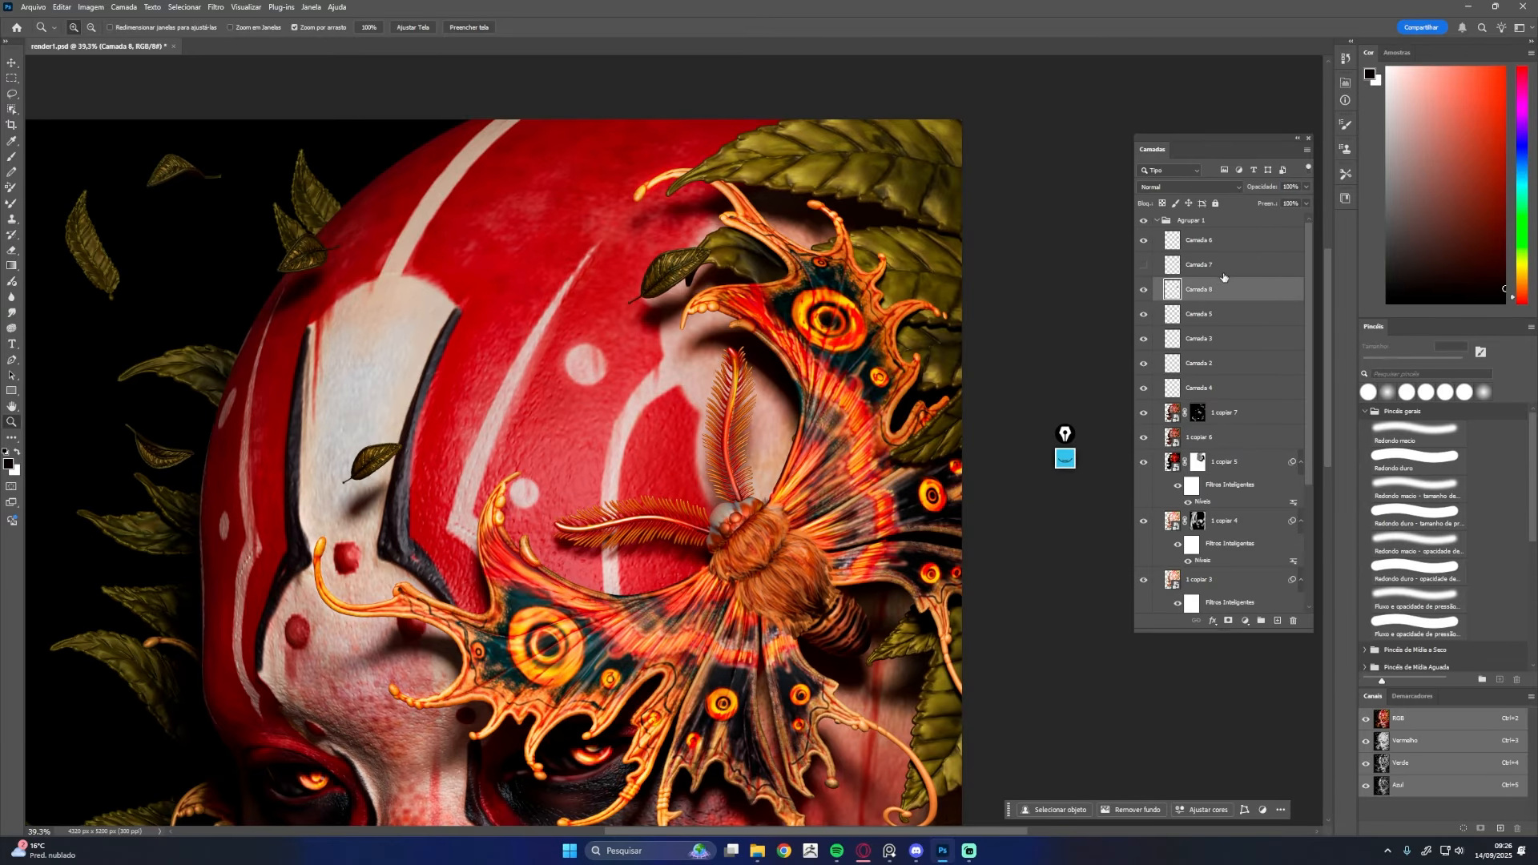
Move Camada 6 below Camada 7 and add a new empty layer directly above Camada 6
{"action": "left_click_drag", "start_coordinate": [917, 712], "coordinate": [965, 662]}
{"action": "left_click_drag", "start_coordinate": [886, 595], "coordinate": [903, 619]}
{"action": "left_click_drag", "start_coordinate": [1226, 241], "coordinate": [1225, 277]}
{"action": "left_click", "coordinate": [1277, 621]}
Paint orange and red fur tufts over the lower moth's body beside the cheek, using sampled tones and a 30 px hard brush
{"action": "left_click_drag", "start_coordinate": [553, 769], "coordinate": [960, 358]}
{"action": "mouse_move", "coordinate": [756, 582]}
{"action": "left_mouse_down"}
{"action": "mouse_move", "coordinate": [801, 583]}
{"action": "mouse_move", "coordinate": [685, 627]}
{"action": "left_mouse_up"}
{"action": "key", "text": "b"}
{"action": "left_click", "coordinate": [751, 548], "text": "alt"}
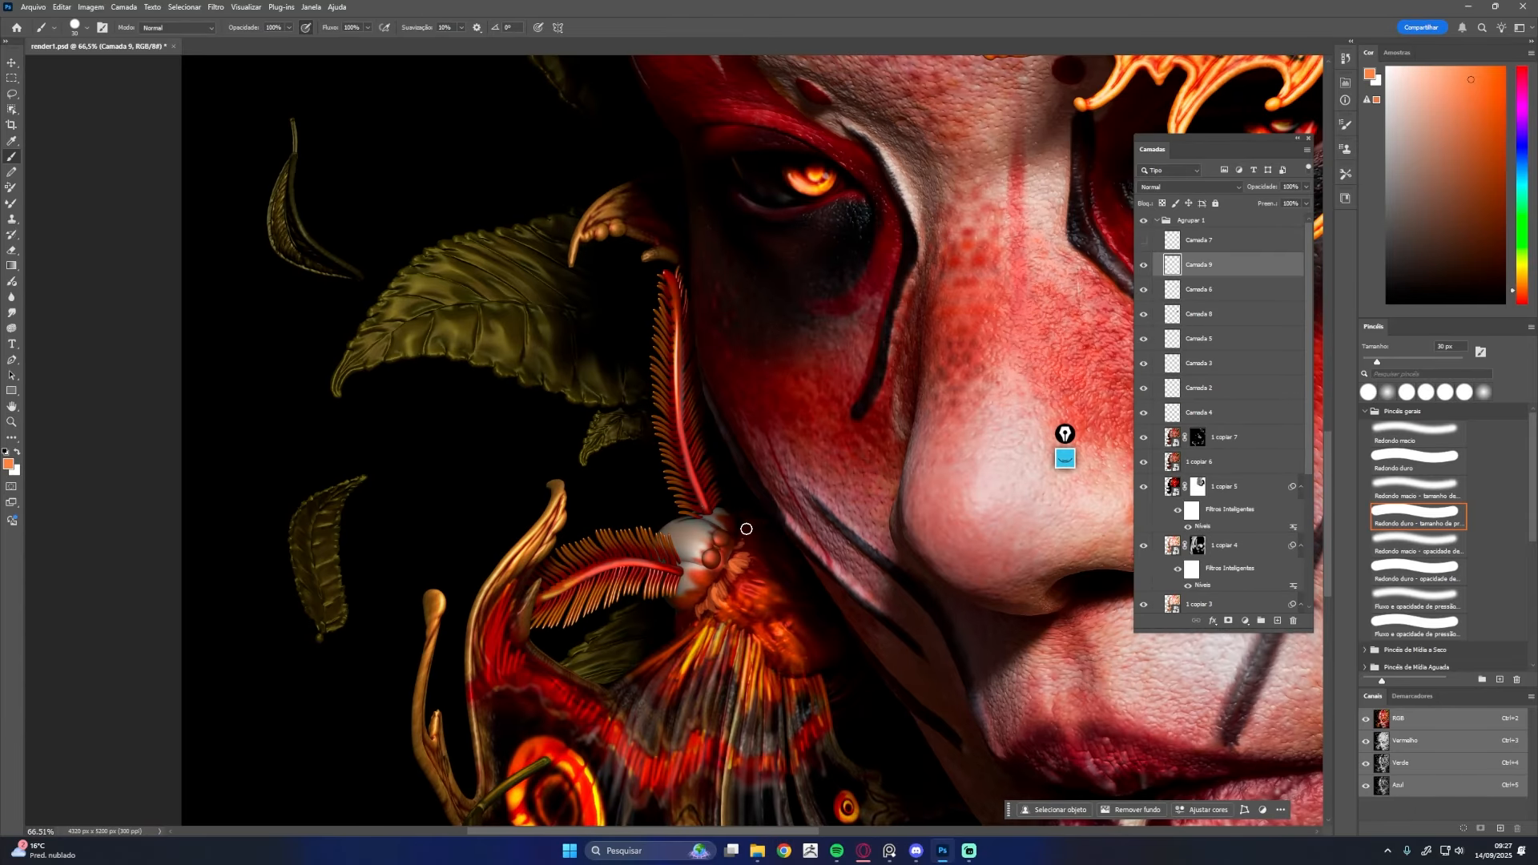
{"action": "left_click", "coordinate": [783, 555], "text": "alt"}
{"action": "mouse_move", "coordinate": [749, 636]}
{"action": "left_mouse_down"}
{"action": "mouse_move", "coordinate": [778, 677]}
{"action": "mouse_move", "coordinate": [796, 655]}
{"action": "mouse_move", "coordinate": [840, 650]}
{"action": "mouse_move", "coordinate": [762, 671]}
{"action": "mouse_move", "coordinate": [752, 639]}
{"action": "mouse_move", "coordinate": [800, 668]}
{"action": "mouse_move", "coordinate": [817, 629]}
{"action": "mouse_move", "coordinate": [768, 632]}
{"action": "mouse_move", "coordinate": [789, 622]}
{"action": "mouse_move", "coordinate": [797, 656]}
{"action": "mouse_move", "coordinate": [799, 615]}
{"action": "mouse_move", "coordinate": [801, 663]}
{"action": "left_mouse_up"}
{"action": "left_click", "coordinate": [765, 669], "text": "alt"}
{"action": "left_click", "coordinate": [792, 633], "text": "alt"}
{"action": "left_click", "coordinate": [799, 616], "text": "alt"}
{"action": "left_click", "coordinate": [775, 635], "text": "alt"}
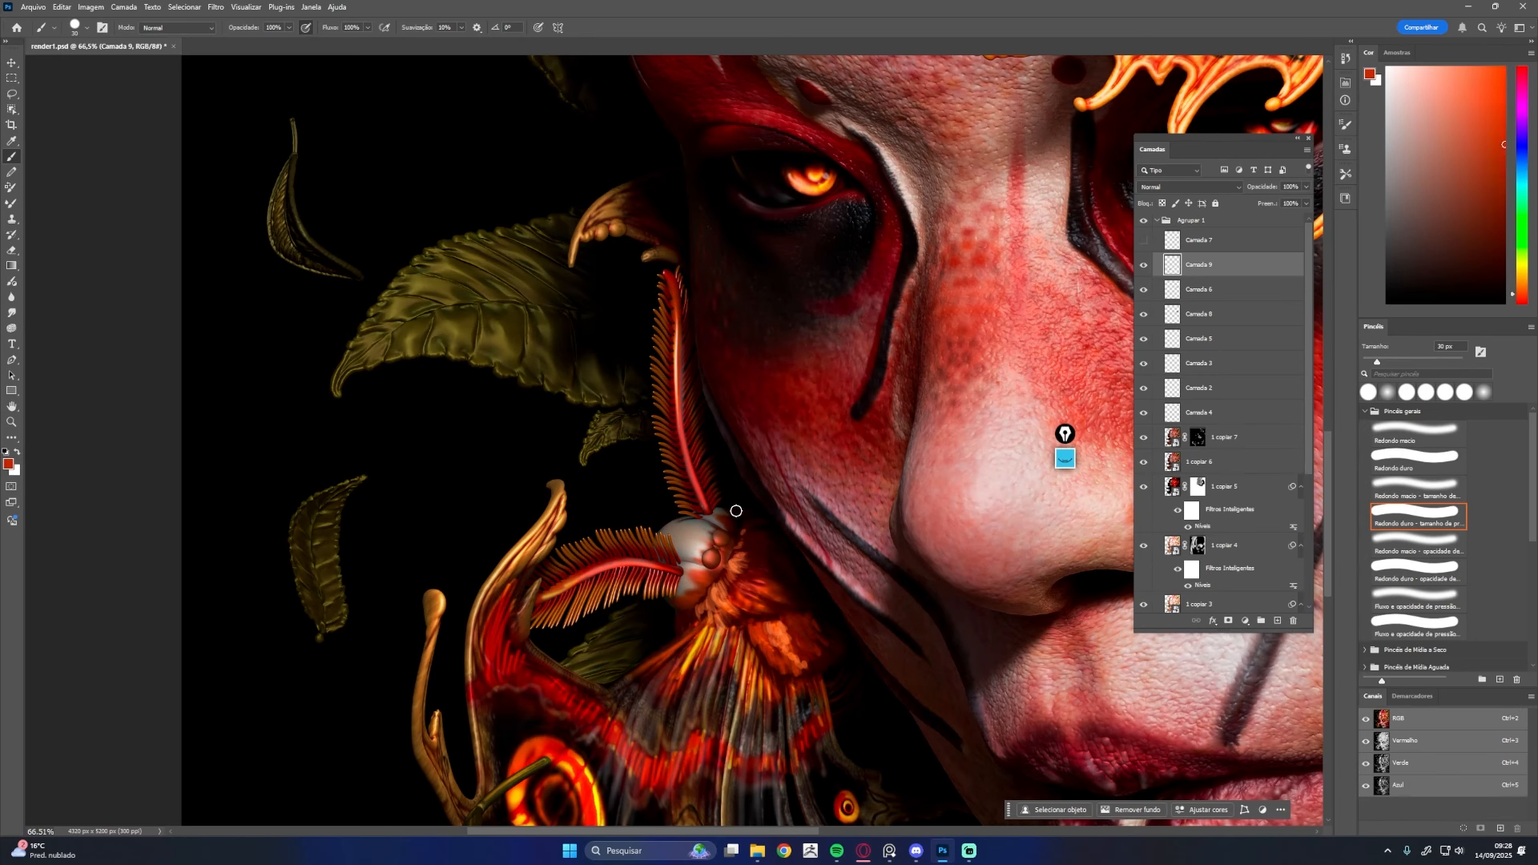
Sample dark red and black tones and deepen the shadows between the lower moth's fur tufts
{"action": "left_click", "coordinate": [740, 603], "text": "alt"}
{"action": "left_click", "coordinate": [763, 588], "text": "alt"}
{"action": "left_click_drag", "start_coordinate": [745, 580], "coordinate": [772, 596]}
{"action": "mouse_move", "coordinate": [769, 587]}
{"action": "left_mouse_down"}
{"action": "mouse_move", "coordinate": [750, 551]}
{"action": "mouse_move", "coordinate": [793, 576]}
{"action": "mouse_move", "coordinate": [703, 549]}
{"action": "left_mouse_up"}
{"action": "left_click", "coordinate": [791, 578], "text": "alt"}
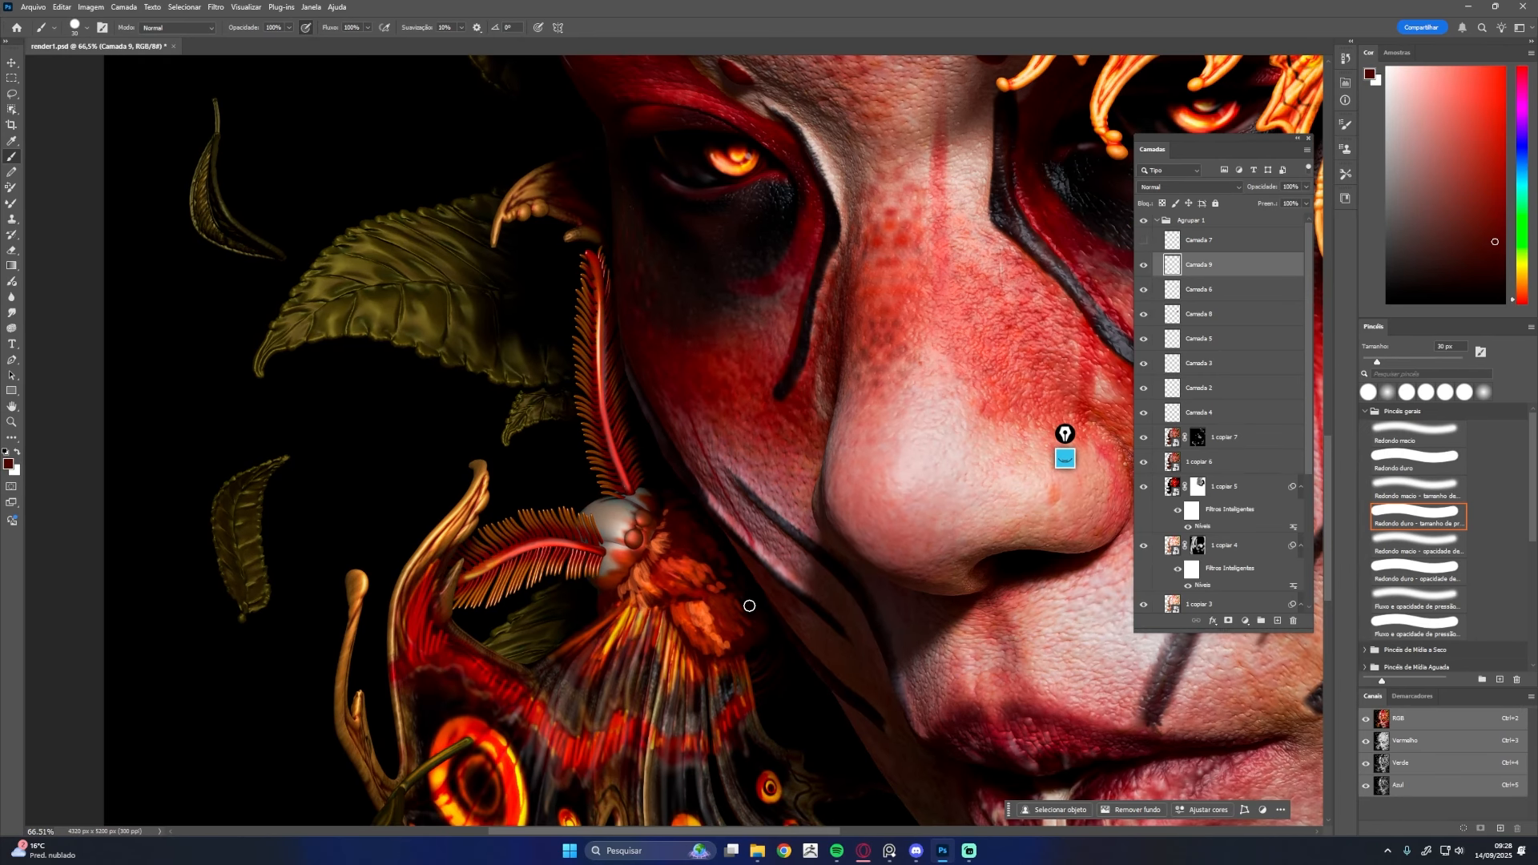
{"action": "left_click", "coordinate": [621, 594], "text": "alt"}
{"action": "left_click", "coordinate": [621, 593], "text": "alt"}
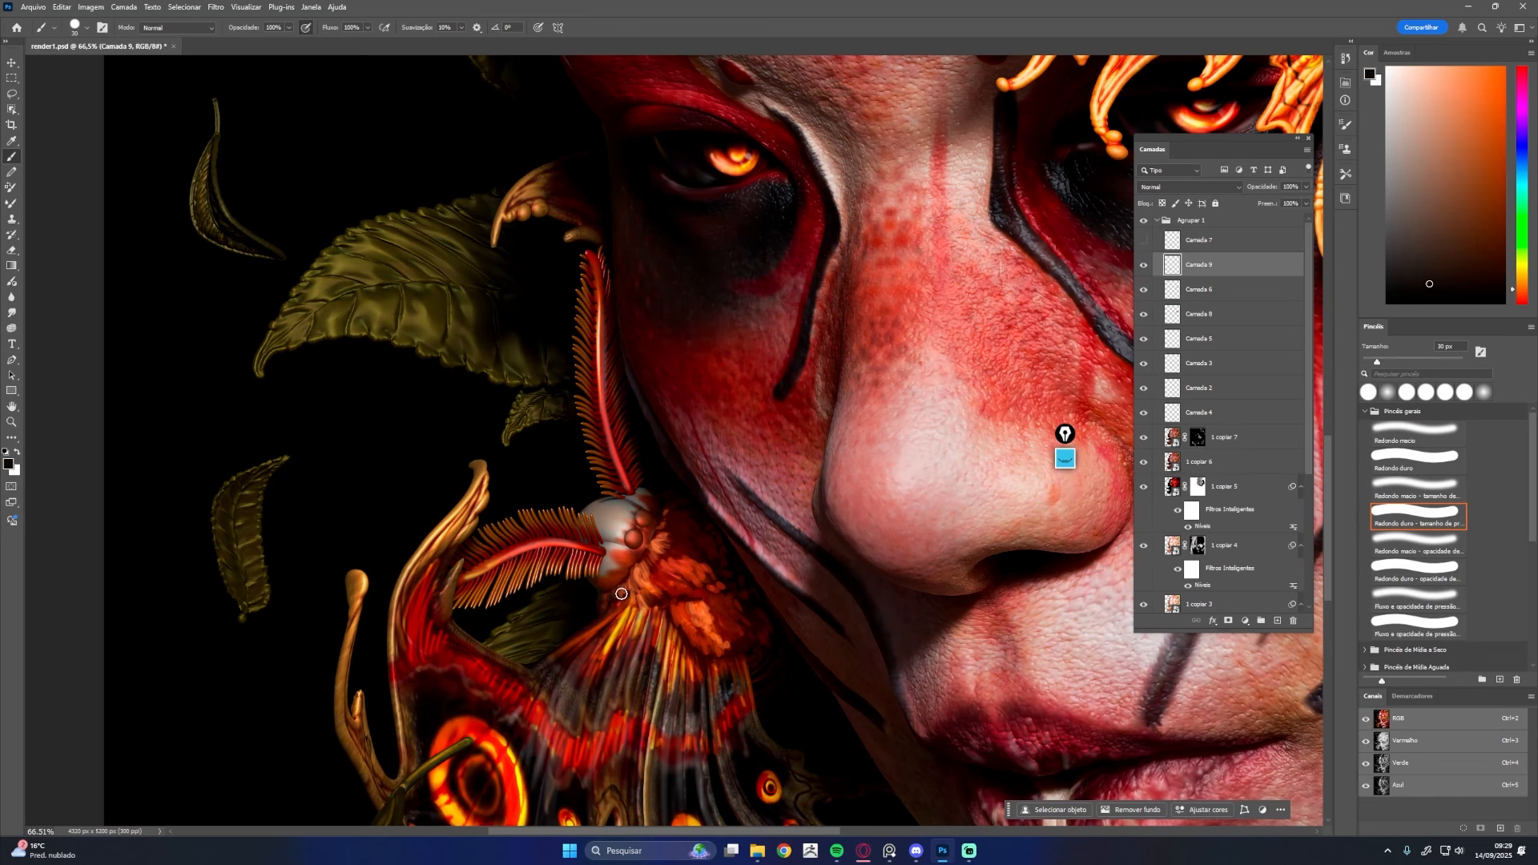
{"action": "left_click", "coordinate": [663, 527], "text": "alt"}
{"action": "mouse_move", "coordinate": [682, 506]}
{"action": "left_mouse_down"}
{"action": "mouse_move", "coordinate": [749, 449]}
{"action": "mouse_move", "coordinate": [644, 555]}
{"action": "mouse_move", "coordinate": [660, 533]}
{"action": "mouse_move", "coordinate": [642, 523]}
{"action": "mouse_move", "coordinate": [627, 545]}
{"action": "left_mouse_up"}
Paint over the lower moth's smooth pale head with tufts of fur in sampled grey tones
{"action": "left_click", "coordinate": [703, 494], "text": "alt"}
{"action": "left_click", "coordinate": [707, 478], "text": "alt"}
{"action": "left_click", "coordinate": [652, 547], "text": "alt"}
{"action": "left_click", "coordinate": [660, 532], "text": "alt"}
{"action": "left_click", "coordinate": [646, 521], "text": "alt"}
{"action": "mouse_move", "coordinate": [628, 543]}
{"action": "left_mouse_down"}
{"action": "mouse_move", "coordinate": [598, 597]}
{"action": "mouse_move", "coordinate": [628, 528]}
{"action": "mouse_move", "coordinate": [613, 531]}
{"action": "left_mouse_up"}
{"action": "left_click", "coordinate": [615, 556], "text": "alt"}
{"action": "left_click", "coordinate": [607, 524], "text": "alt"}
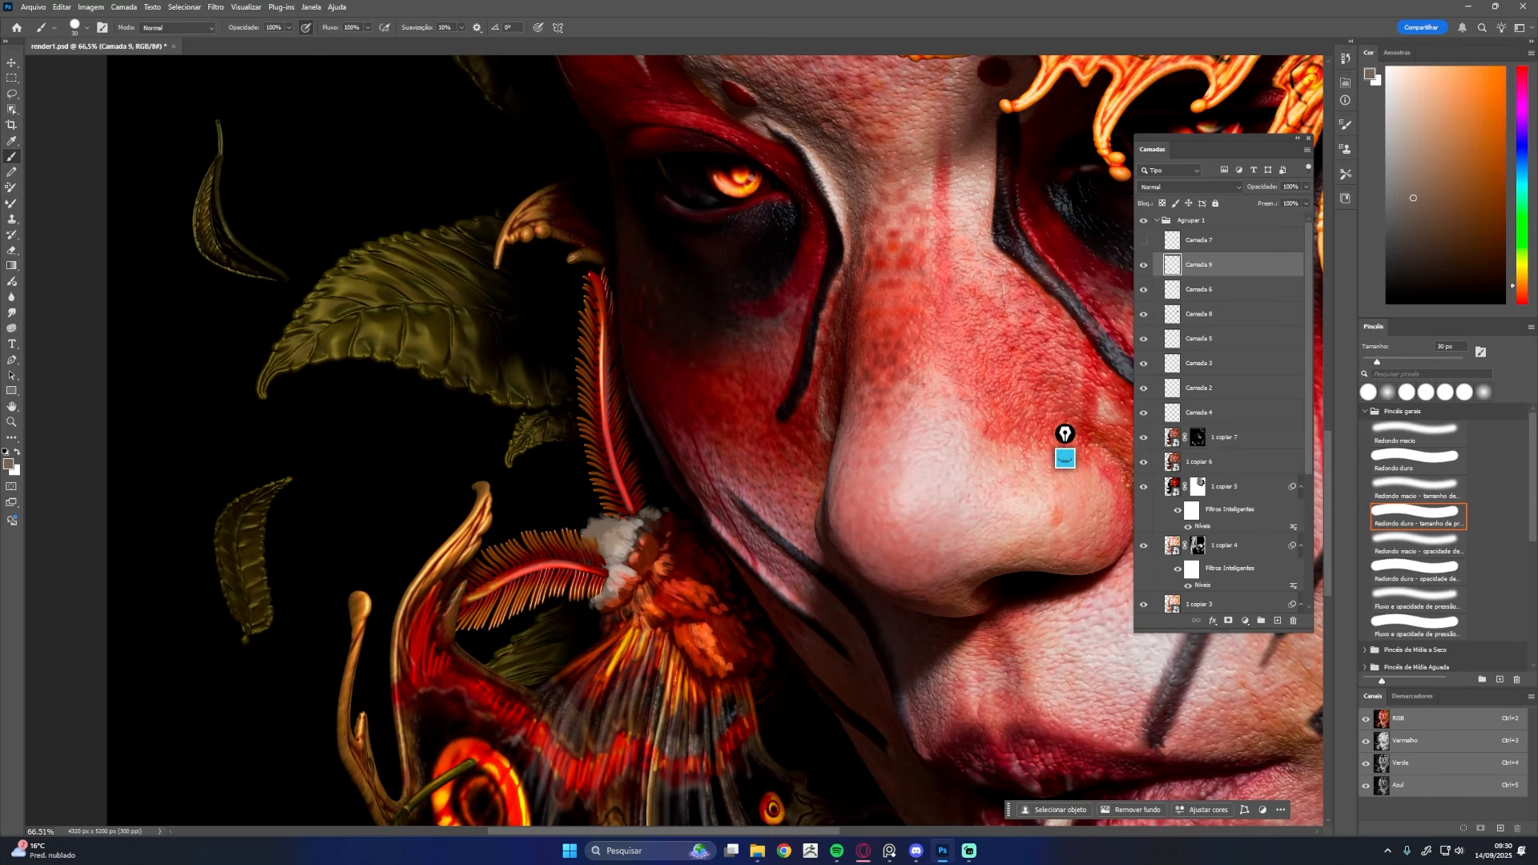
Sample lighter greys and add pale strands to the outer edge of the lower moth's head fur
{"action": "left_click", "coordinate": [641, 539], "text": "alt"}
{"action": "left_click", "coordinate": [662, 529], "text": "alt"}
{"action": "left_click", "coordinate": [605, 529], "text": "alt"}
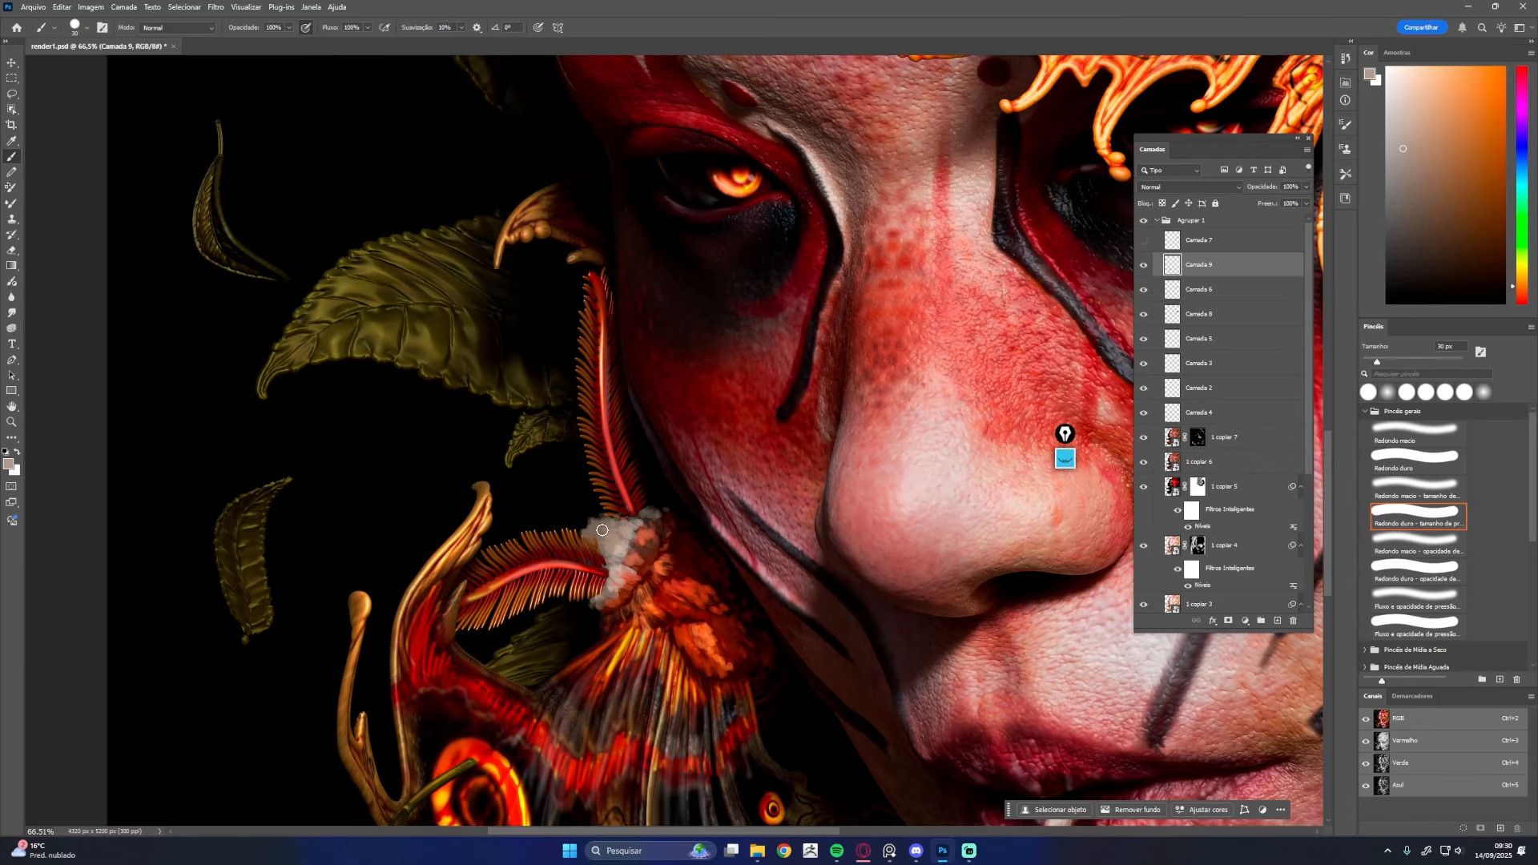
{"action": "left_click_drag", "start_coordinate": [606, 529], "coordinate": [594, 545]}
Delete Camada 6 and Camada 8, and add a new empty layer above Camada 9
{"action": "key", "text": "z"}
{"action": "left_click_drag", "start_coordinate": [748, 471], "coordinate": [481, 481]}
{"action": "left_click_drag", "start_coordinate": [854, 481], "coordinate": [1033, 676]}
{"action": "left_click", "coordinate": [1202, 289]}
{"action": "left_click", "coordinate": [1208, 310], "text": "shift"}
{"action": "key", "text": "Delete"}
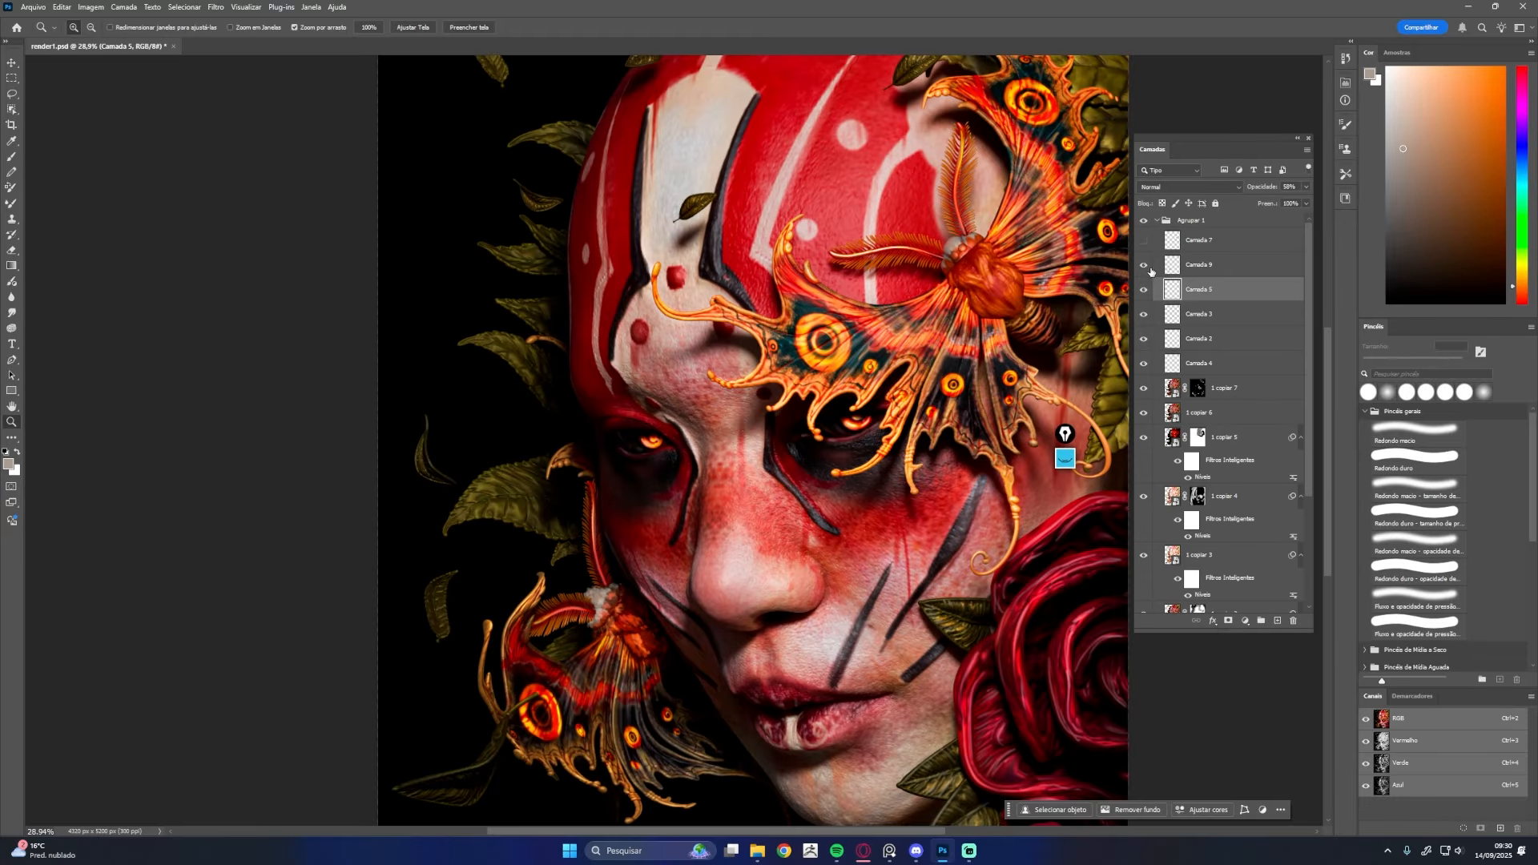
{"action": "left_click", "coordinate": [1200, 265]}
{"action": "left_click", "coordinate": [1278, 621]}
Start repainting the thorax fur of the large forehead moth with orange and red tones sampled from it
{"action": "left_click_drag", "start_coordinate": [1002, 232], "coordinate": [1122, 240]}
{"action": "key", "text": "b"}
{"action": "left_click", "coordinate": [739, 502], "text": "alt"}
{"action": "left_click", "coordinate": [787, 456], "text": "alt"}
{"action": "mouse_move", "coordinate": [799, 444]}
{"action": "left_mouse_down"}
{"action": "mouse_move", "coordinate": [750, 519]}
{"action": "mouse_move", "coordinate": [779, 552]}
{"action": "mouse_move", "coordinate": [740, 541]}
{"action": "mouse_move", "coordinate": [718, 555]}
{"action": "mouse_move", "coordinate": [748, 505]}
{"action": "mouse_move", "coordinate": [745, 570]}
{"action": "mouse_move", "coordinate": [698, 562]}
{"action": "left_mouse_up"}
{"action": "left_click", "coordinate": [761, 495], "text": "alt"}
{"action": "left_click", "coordinate": [758, 489], "text": "alt"}
{"action": "left_click", "coordinate": [754, 510], "text": "alt"}
{"action": "left_click", "coordinate": [778, 482], "text": "alt"}
{"action": "left_click", "coordinate": [787, 485], "text": "alt"}
{"action": "left_click", "coordinate": [764, 556], "text": "alt"}
Reduce the brush to 25 px and block in sampled light and dark fur shapes across the large moth's thorax
{"action": "key", "text": "["}
{"action": "left_click", "coordinate": [756, 551], "text": "alt"}
{"action": "left_click", "coordinate": [718, 554], "text": "alt"}
{"action": "left_click", "coordinate": [757, 573], "text": "alt"}
{"action": "left_click", "coordinate": [698, 576], "text": "alt"}
{"action": "left_click", "coordinate": [677, 585], "text": "alt"}
{"action": "left_click_drag", "start_coordinate": [755, 516], "coordinate": [820, 495]}
{"action": "left_click", "coordinate": [753, 556], "text": "alt"}
{"action": "left_click_drag", "start_coordinate": [735, 556], "coordinate": [781, 562]}
{"action": "left_click", "coordinate": [832, 576], "text": "alt"}
{"action": "left_click", "coordinate": [852, 539], "text": "alt"}
{"action": "left_click", "coordinate": [861, 483], "text": "alt"}
{"action": "left_click", "coordinate": [888, 534], "text": "alt"}
{"action": "mouse_move", "coordinate": [862, 500]}
{"action": "left_mouse_down"}
{"action": "mouse_move", "coordinate": [873, 529]}
{"action": "mouse_move", "coordinate": [894, 527]}
{"action": "left_mouse_up"}
{"action": "mouse_move", "coordinate": [888, 540]}
{"action": "left_mouse_down"}
{"action": "mouse_move", "coordinate": [920, 582]}
{"action": "mouse_move", "coordinate": [874, 550]}
{"action": "left_mouse_up"}
Blend sampled orange and brown strokes over the outer and lower edges of the large moth's thorax
{"action": "left_click", "coordinate": [920, 542], "text": "alt"}
{"action": "left_click_drag", "start_coordinate": [920, 577], "coordinate": [903, 614]}
{"action": "left_click", "coordinate": [855, 553], "text": "alt"}
{"action": "mouse_move", "coordinate": [851, 568]}
{"action": "left_mouse_down"}
{"action": "mouse_move", "coordinate": [819, 603]}
{"action": "mouse_move", "coordinate": [809, 586]}
{"action": "mouse_move", "coordinate": [851, 620]}
{"action": "mouse_move", "coordinate": [817, 581]}
{"action": "mouse_move", "coordinate": [878, 613]}
{"action": "left_mouse_up"}
{"action": "left_click", "coordinate": [827, 602], "text": "alt"}
{"action": "left_click", "coordinate": [849, 622], "text": "alt"}
{"action": "left_click", "coordinate": [871, 600], "text": "alt"}
{"action": "left_click", "coordinate": [784, 601], "text": "alt"}
{"action": "left_click_drag", "start_coordinate": [790, 585], "coordinate": [805, 625]}
{"action": "left_click", "coordinate": [750, 571], "text": "alt"}
{"action": "left_click_drag", "start_coordinate": [748, 565], "coordinate": [808, 631]}
Paint dark red creases between the fur masses on the lower part of the large moth's thorax
{"action": "left_click", "coordinate": [862, 650], "text": "alt"}
{"action": "left_click", "coordinate": [833, 639], "text": "alt"}
{"action": "mouse_move", "coordinate": [844, 642]}
{"action": "left_mouse_down"}
{"action": "mouse_move", "coordinate": [876, 628]}
{"action": "mouse_move", "coordinate": [878, 645]}
{"action": "mouse_move", "coordinate": [923, 551]}
{"action": "left_mouse_up"}
{"action": "left_click", "coordinate": [871, 627], "text": "alt"}
{"action": "left_click", "coordinate": [923, 575], "text": "alt"}
{"action": "left_click", "coordinate": [931, 632], "text": "alt"}
{"action": "left_click", "coordinate": [859, 559], "text": "alt"}
{"action": "mouse_move", "coordinate": [877, 604]}
{"action": "left_mouse_down"}
{"action": "mouse_move", "coordinate": [894, 587]}
{"action": "mouse_move", "coordinate": [823, 561]}
{"action": "left_mouse_up"}
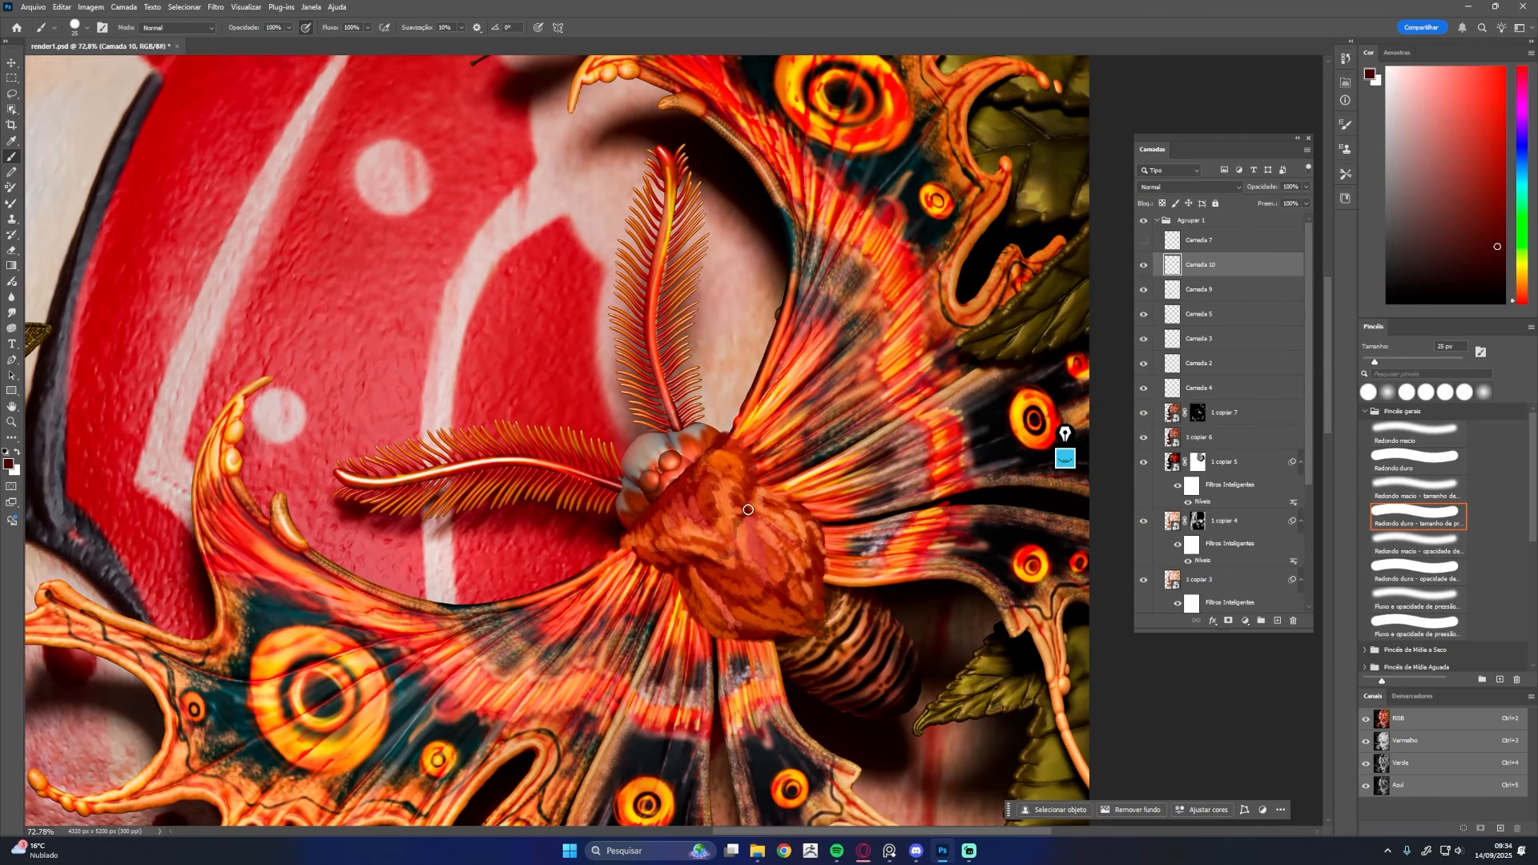
Sample orange and darker tones, shrink the brush and paint finer strands where the large moth's thorax meets its head
{"action": "left_click", "coordinate": [736, 445], "text": "alt"}
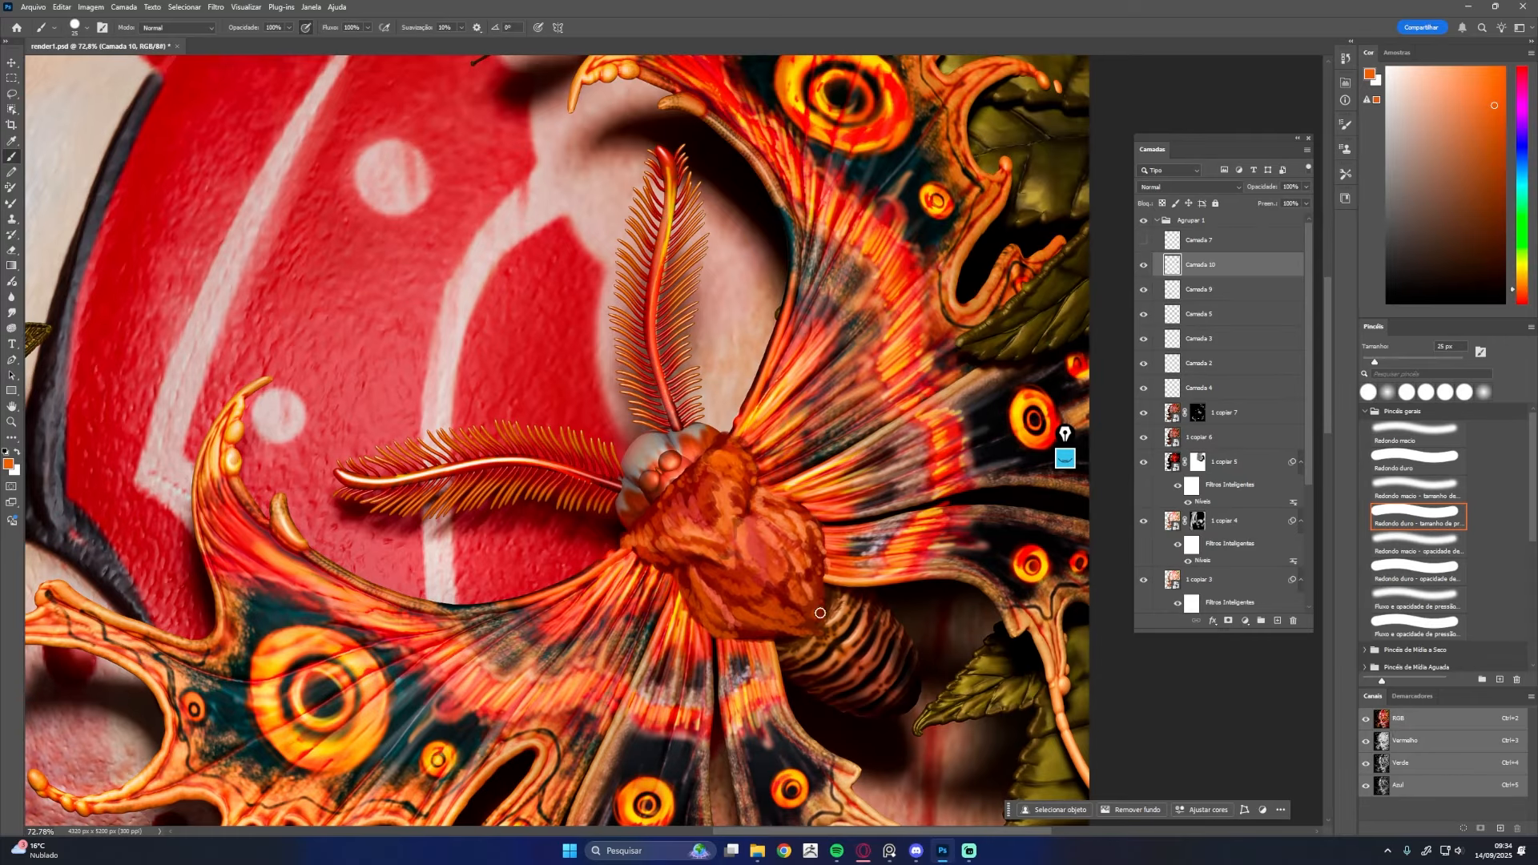
{"action": "left_click", "coordinate": [771, 418], "text": "alt"}
{"action": "left_click", "coordinate": [728, 516], "text": "alt"}
{"action": "mouse_move", "coordinate": [709, 498]}
{"action": "left_mouse_down"}
{"action": "mouse_move", "coordinate": [793, 515]}
{"action": "mouse_move", "coordinate": [767, 483]}
{"action": "left_mouse_up"}
{"action": "left_click", "coordinate": [731, 513], "text": "alt"}
{"action": "key", "text": "bracketleft"}
{"action": "left_click", "coordinate": [747, 503], "text": "alt"}
{"action": "mouse_move", "coordinate": [745, 507]}
{"action": "left_mouse_down"}
{"action": "mouse_move", "coordinate": [760, 452]}
{"action": "mouse_move", "coordinate": [721, 531]}
{"action": "left_mouse_up"}
{"action": "left_click", "coordinate": [715, 513], "text": "alt"}
{"action": "left_click_drag", "start_coordinate": [714, 516], "coordinate": [706, 543]}
Paint over the large moth's smooth grey head with short tufts of fur in sampled grey and reddish tones, using a 15 px brush
{"action": "left_click", "coordinate": [779, 460], "text": "alt"}
{"action": "key", "text": "XF86AudioLowerVolume"}
{"action": "left_click", "coordinate": [791, 456], "text": "alt"}
{"action": "left_click_drag", "start_coordinate": [785, 459], "coordinate": [798, 447]}
{"action": "left_click", "coordinate": [775, 452], "text": "alt"}
{"action": "mouse_move", "coordinate": [777, 463]}
{"action": "left_mouse_down"}
{"action": "mouse_move", "coordinate": [744, 463]}
{"action": "mouse_move", "coordinate": [740, 496]}
{"action": "mouse_move", "coordinate": [722, 482]}
{"action": "mouse_move", "coordinate": [713, 514]}
{"action": "left_mouse_up"}
{"action": "left_click", "coordinate": [758, 474], "text": "alt"}
{"action": "left_click", "coordinate": [753, 477], "text": "alt"}
{"action": "left_click", "coordinate": [743, 463], "text": "alt"}
{"action": "left_click", "coordinate": [729, 488], "text": "alt"}
{"action": "left_click", "coordinate": [728, 511], "text": "alt"}
{"action": "left_click_drag", "start_coordinate": [713, 522], "coordinate": [708, 531]}
{"action": "left_click", "coordinate": [726, 468], "text": "alt"}
{"action": "left_click_drag", "start_coordinate": [718, 460], "coordinate": [713, 474]}
{"action": "left_click", "coordinate": [709, 471], "text": "alt"}
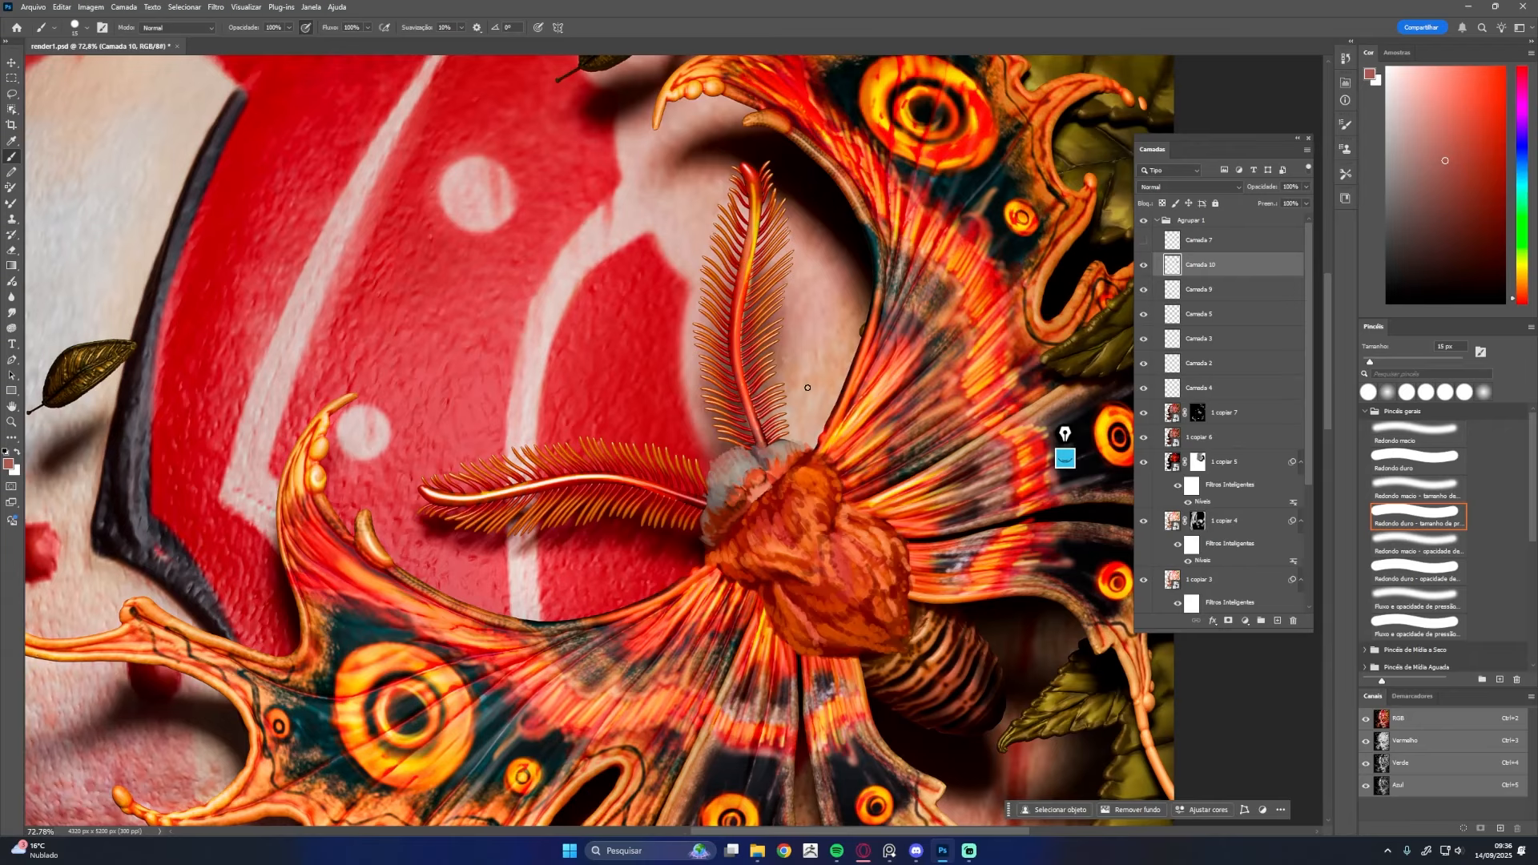
Add fine brown, grey and pale pink hairs around the antenna bases and along the edge of the large moth's head
{"action": "left_click", "coordinate": [753, 336], "text": "alt"}
{"action": "key", "text": "alt+Tab"}
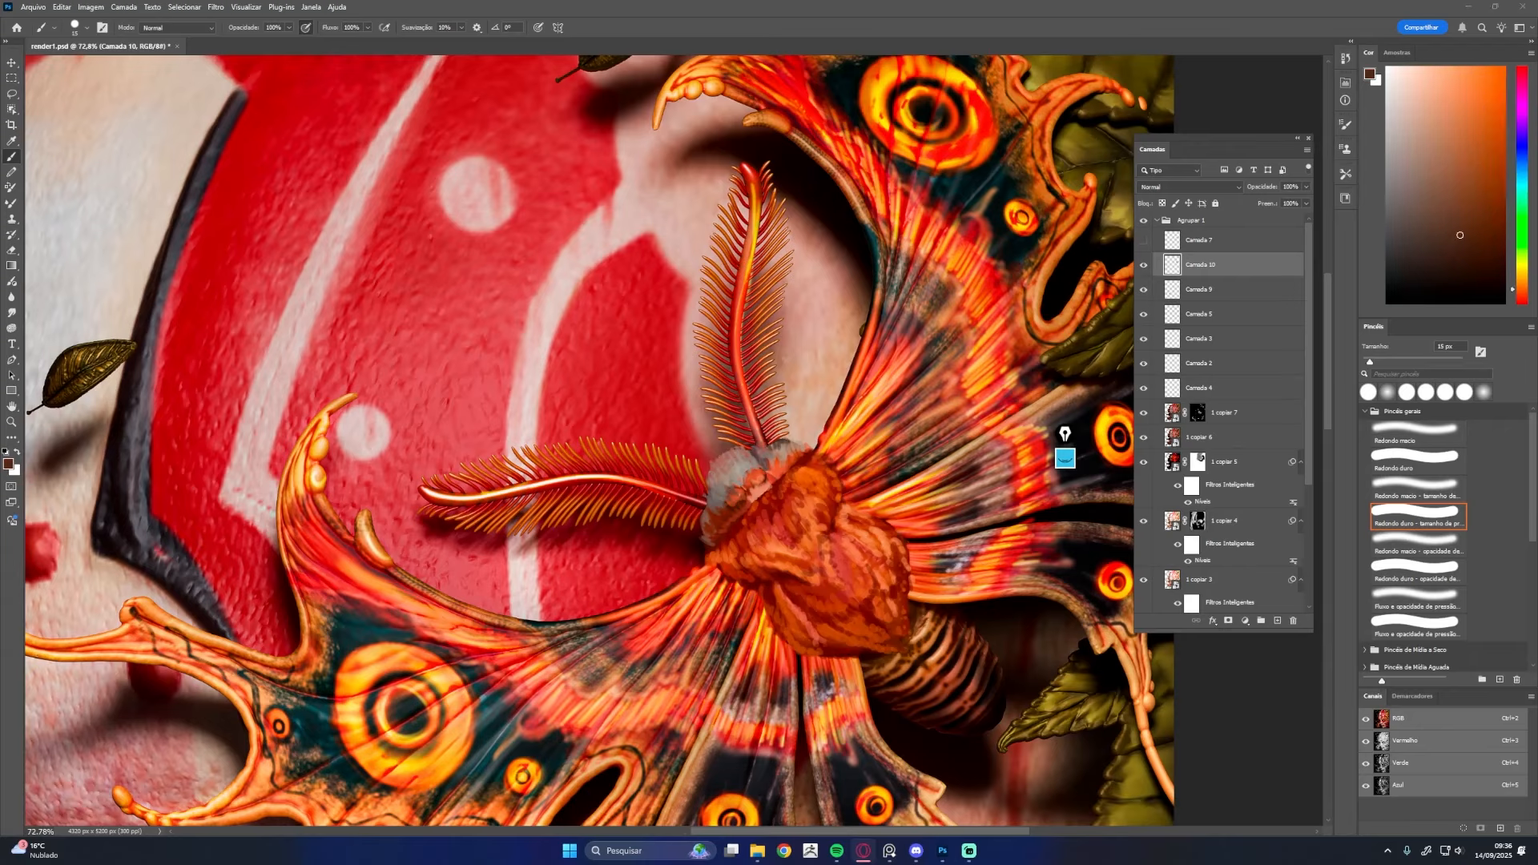
{"action": "key", "text": "alt+Tab"}
{"action": "left_click", "coordinate": [704, 499], "text": "alt"}
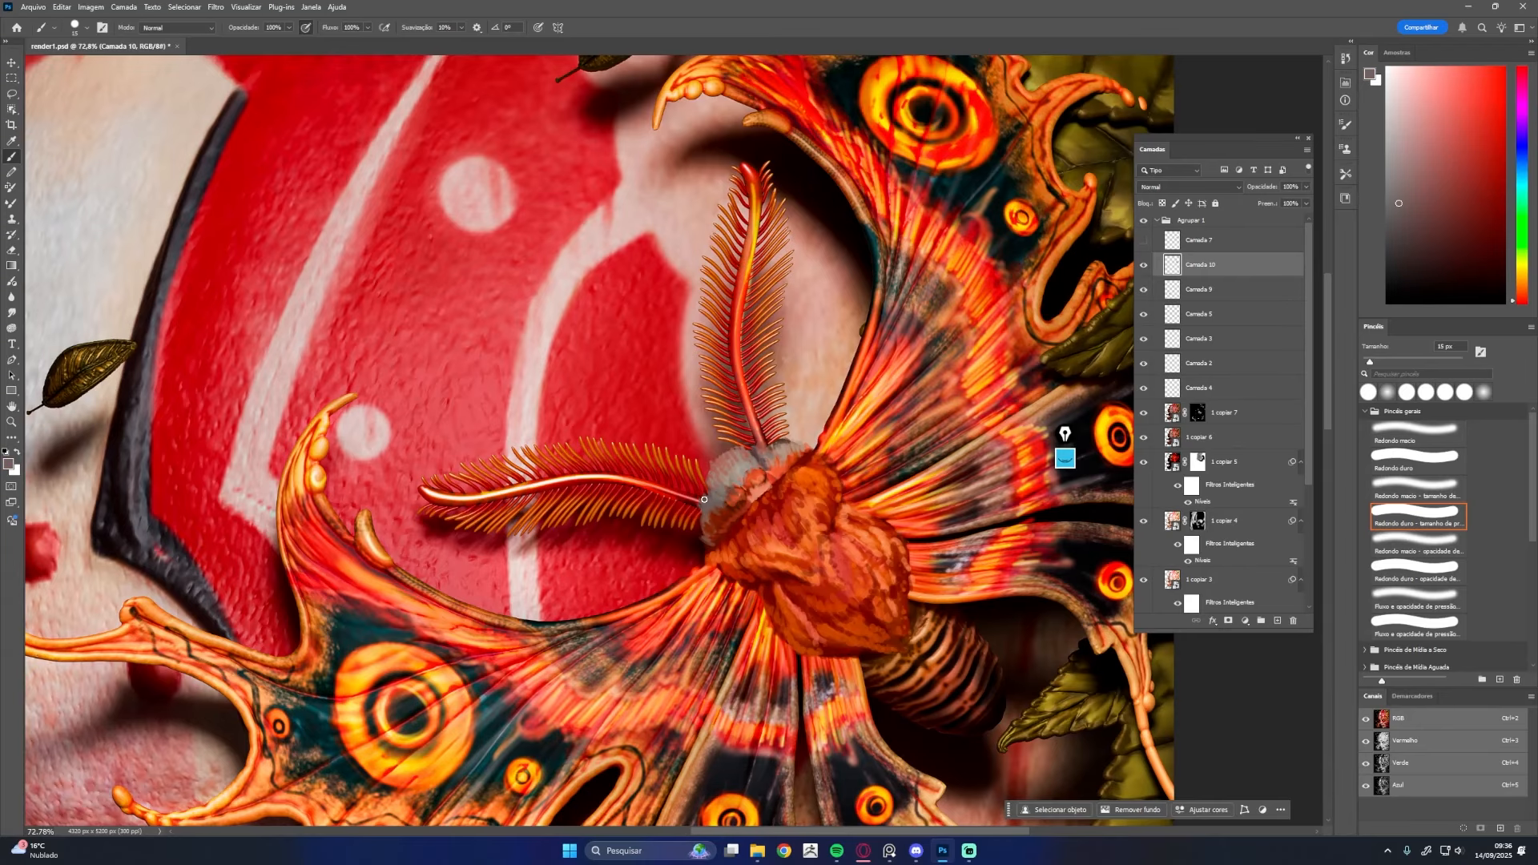
{"action": "left_click", "coordinate": [733, 448], "text": "alt"}
{"action": "left_click", "coordinate": [784, 440], "text": "alt"}
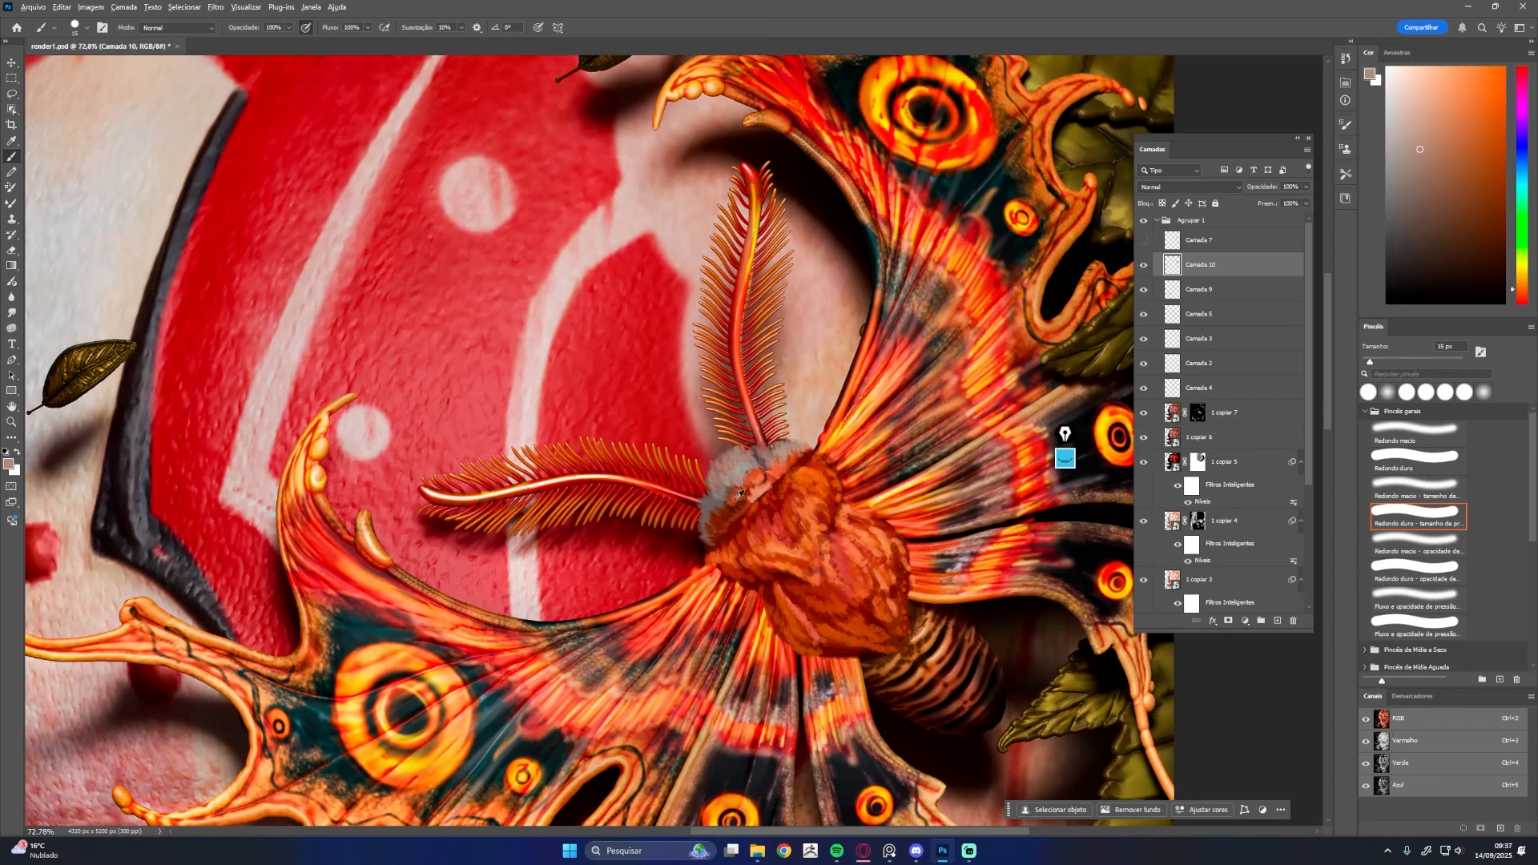
{"action": "left_click", "coordinate": [738, 495], "text": "alt"}
{"action": "left_click", "coordinate": [779, 477], "text": "alt"}
{"action": "left_click", "coordinate": [785, 472], "text": "alt"}
{"action": "left_click", "coordinate": [811, 451], "text": "alt"}
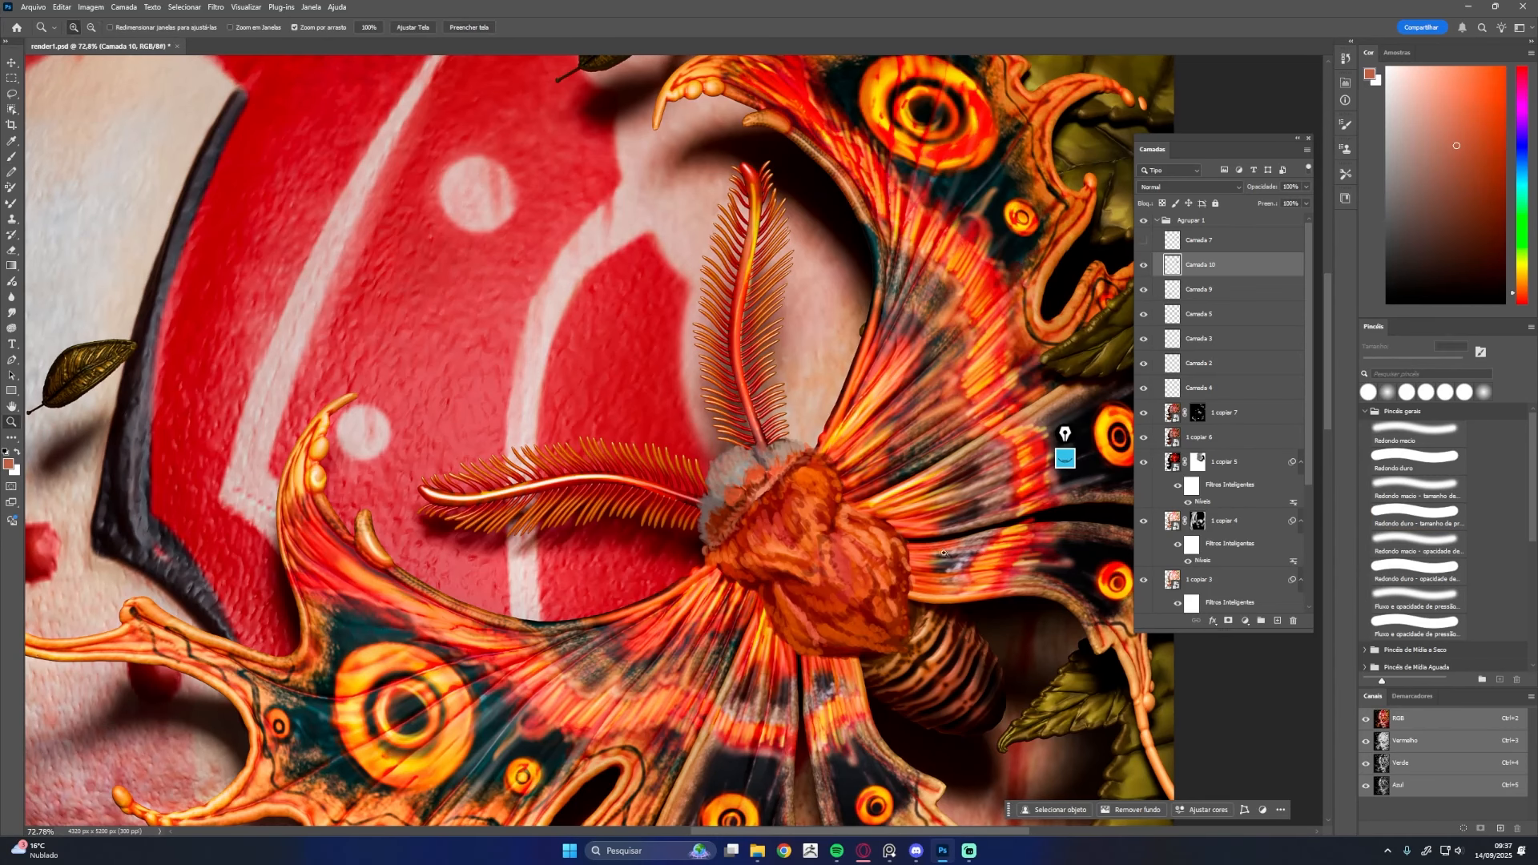
Paint dark brown and deep red accents on the large moth's thorax and along its border with the head
{"action": "scroll", "coordinate": [717, 520], "scroll_direction": "down", "scroll_amount": 3}
{"action": "left_click", "coordinate": [805, 497], "text": "alt"}
{"action": "left_click", "coordinate": [841, 543], "text": "alt"}
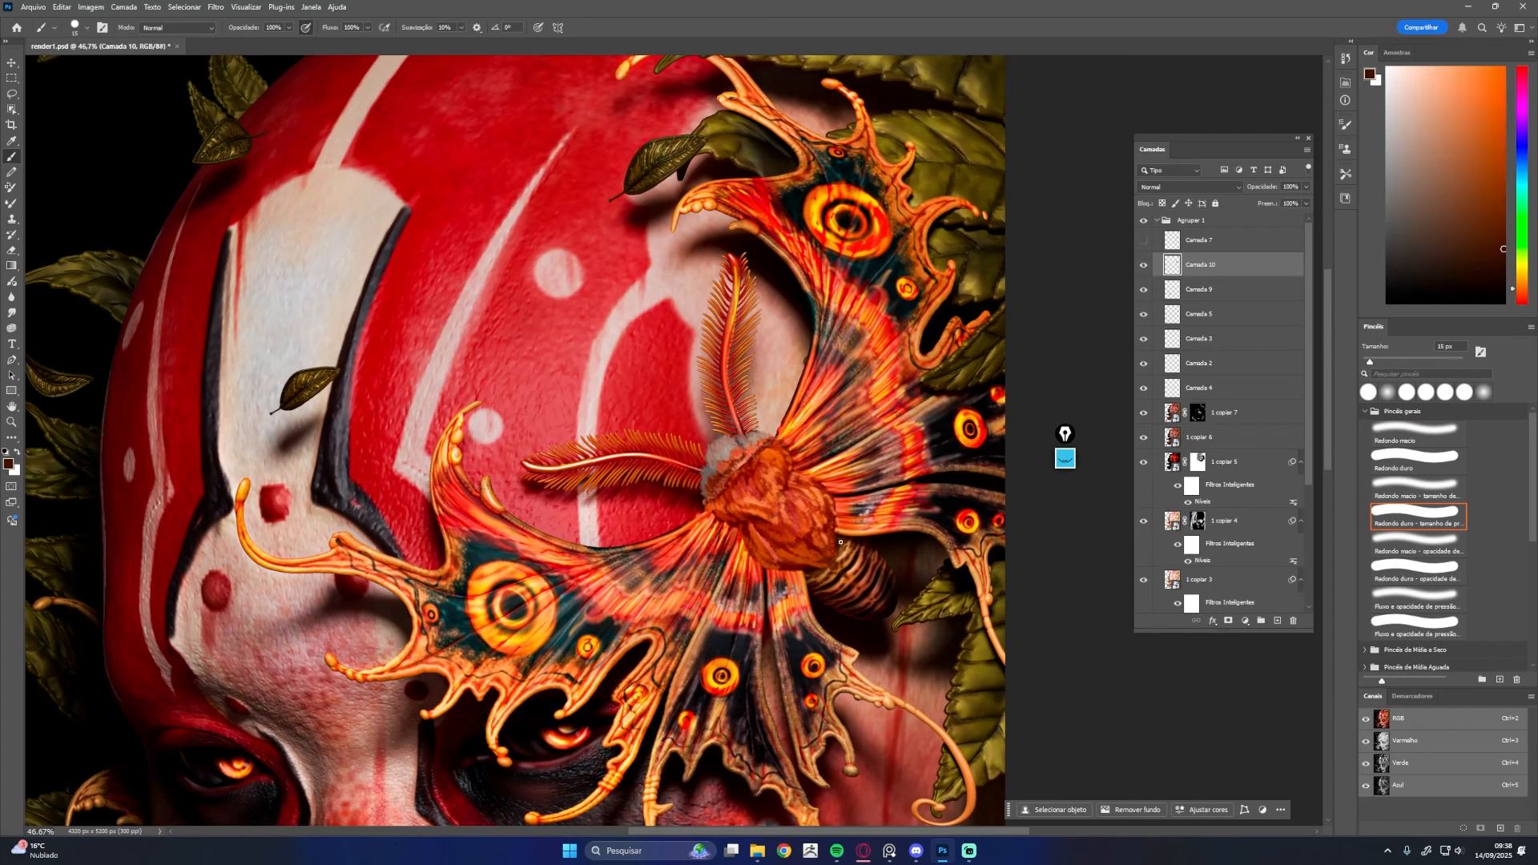
{"action": "left_click", "coordinate": [758, 519], "text": "alt"}
{"action": "left_click", "coordinate": [779, 445], "text": "alt"}
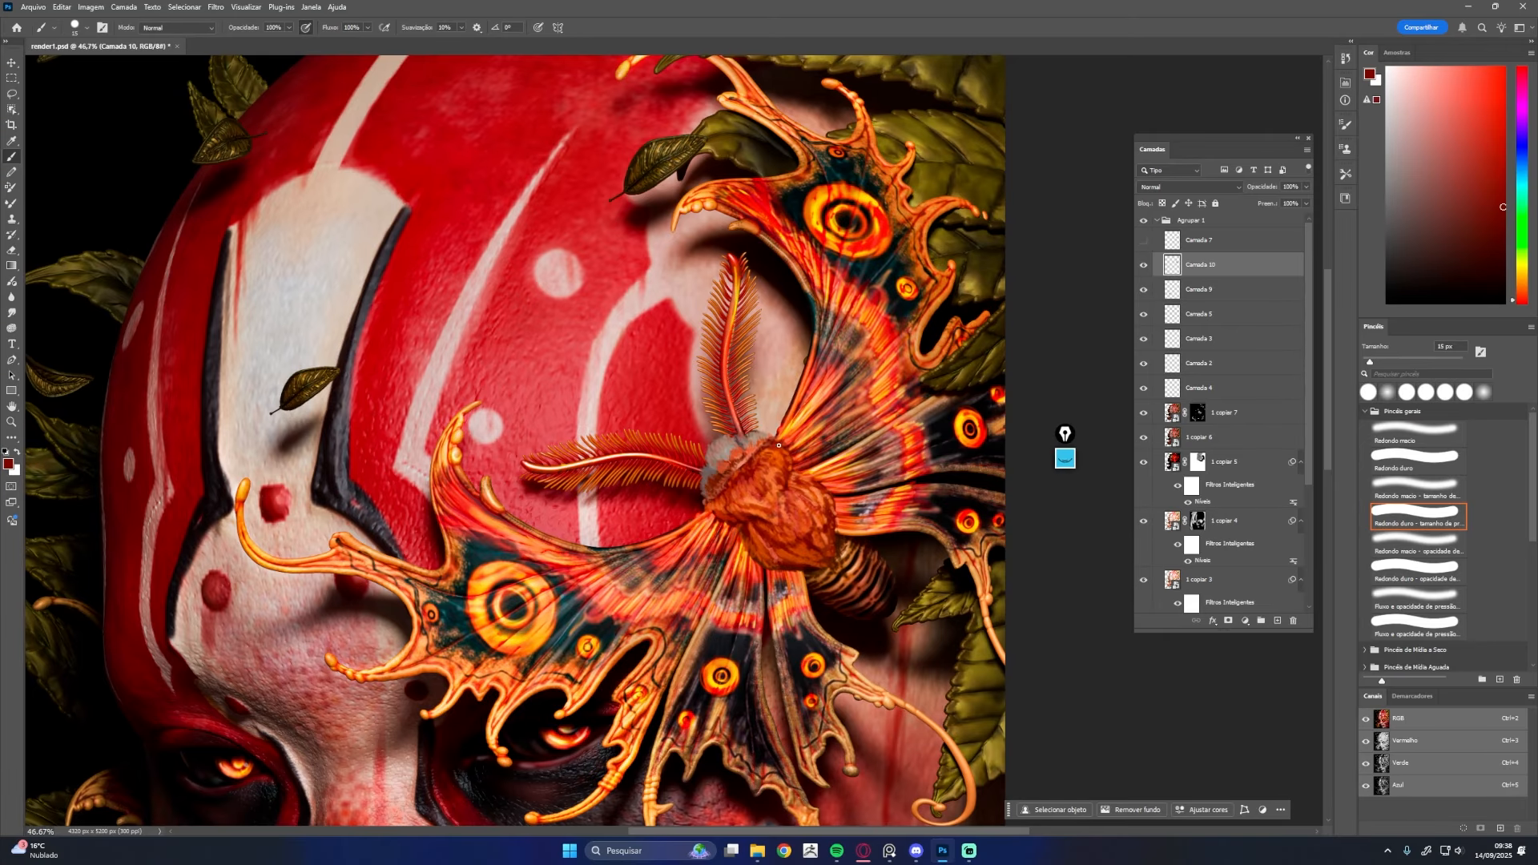
{"action": "left_click", "coordinate": [774, 445], "text": "alt"}
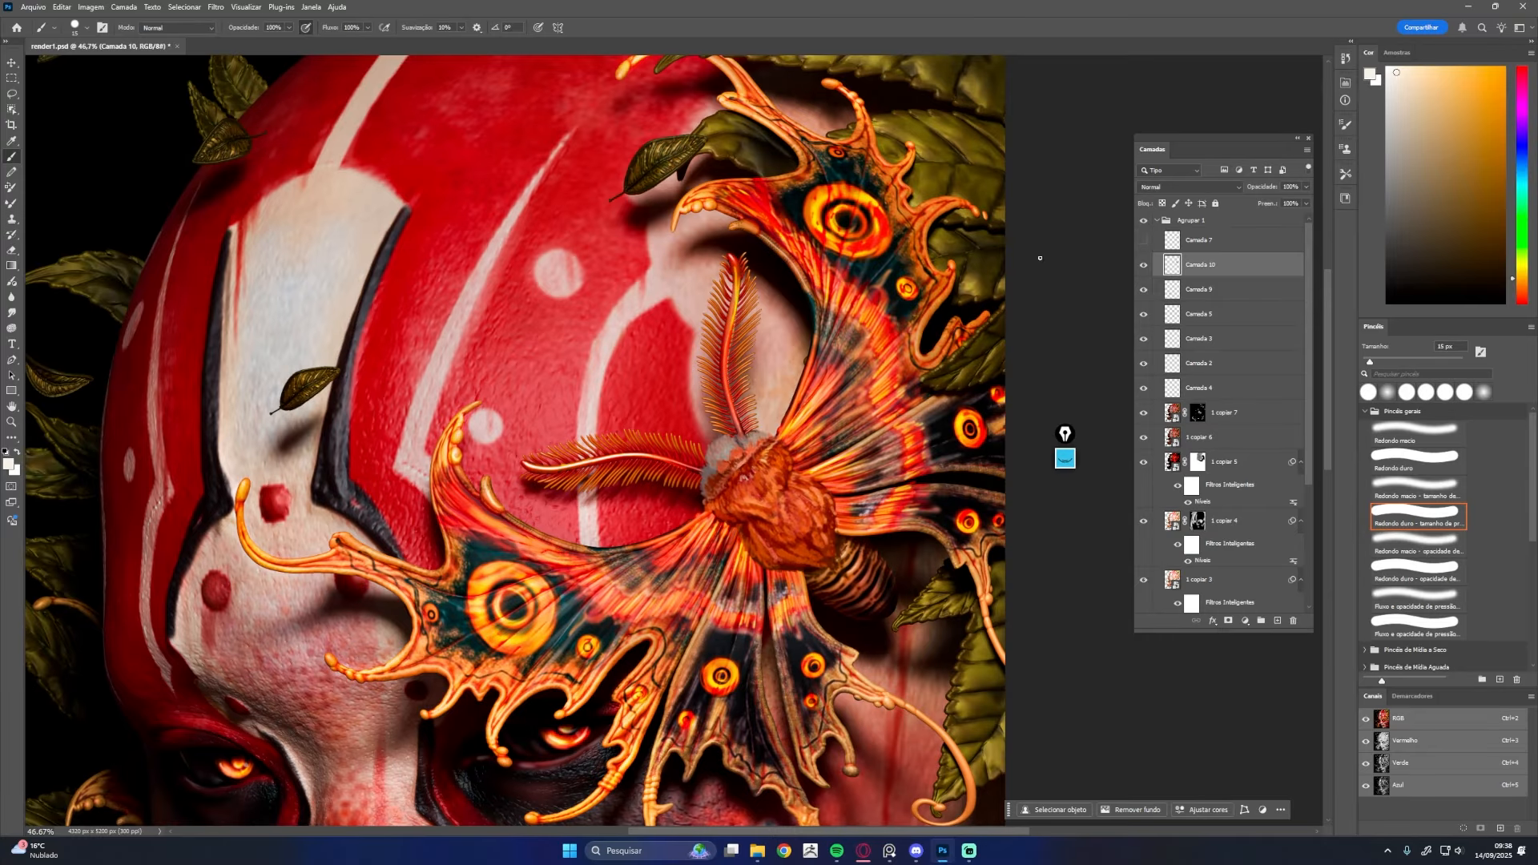
{"action": "left_click", "coordinate": [728, 488], "text": "alt"}
Save the portrait document
{"action": "key", "text": "z"}
{"action": "mouse_move", "coordinate": [999, 432]}
{"action": "left_mouse_down"}
{"action": "mouse_move", "coordinate": [905, 424]}
{"action": "mouse_move", "coordinate": [977, 409]}
{"action": "left_mouse_up"}
{"action": "key", "text": "ctrl+s"}
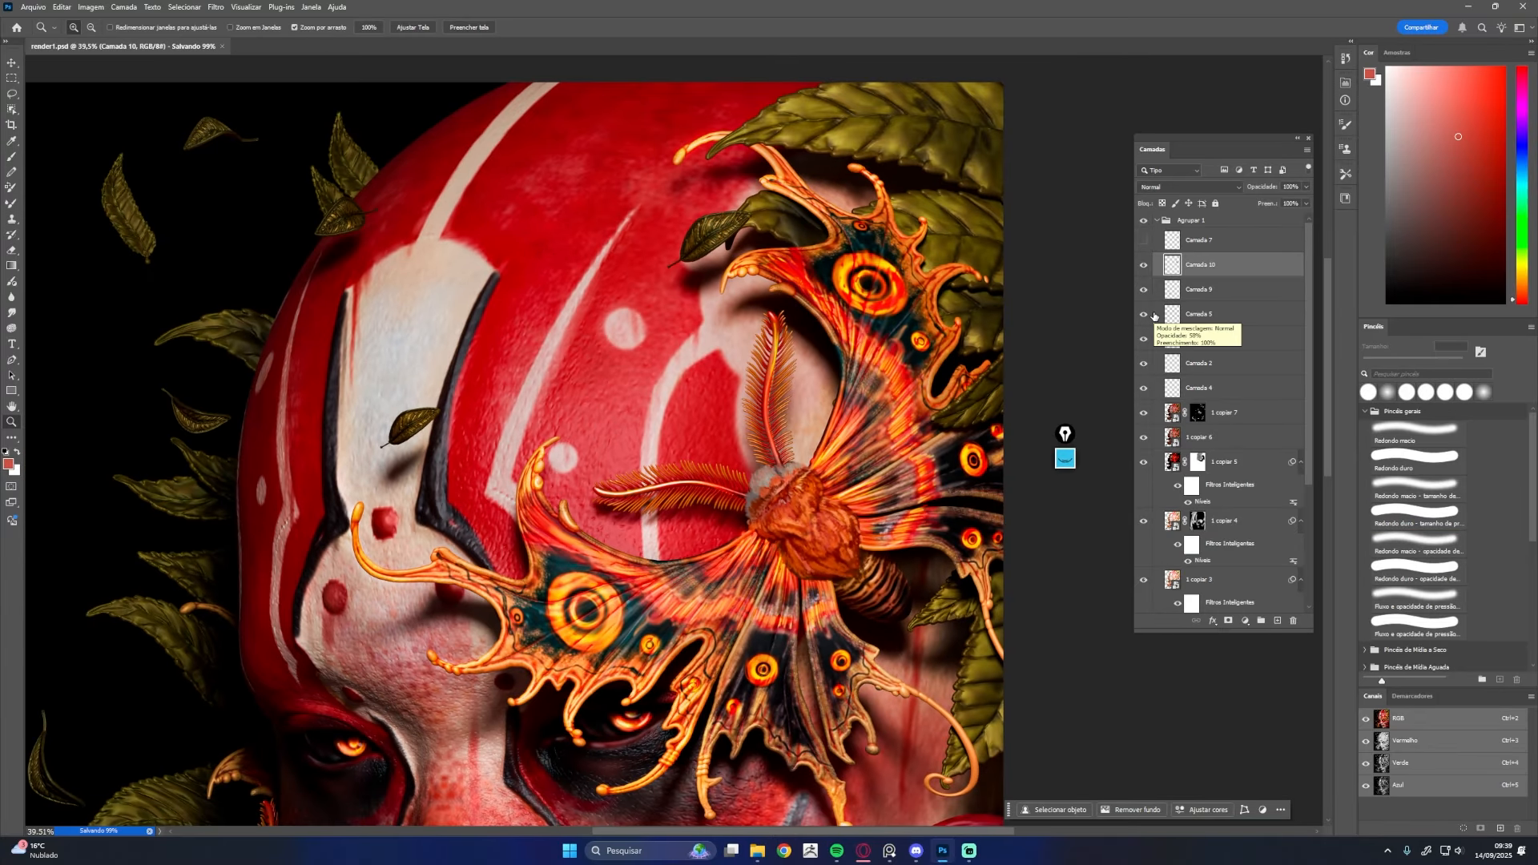
With a 30 px brush, paint dark folds and orange strands over the large moth's thorax using sampled colors
{"action": "left_click_drag", "start_coordinate": [918, 637], "coordinate": [1032, 241]}
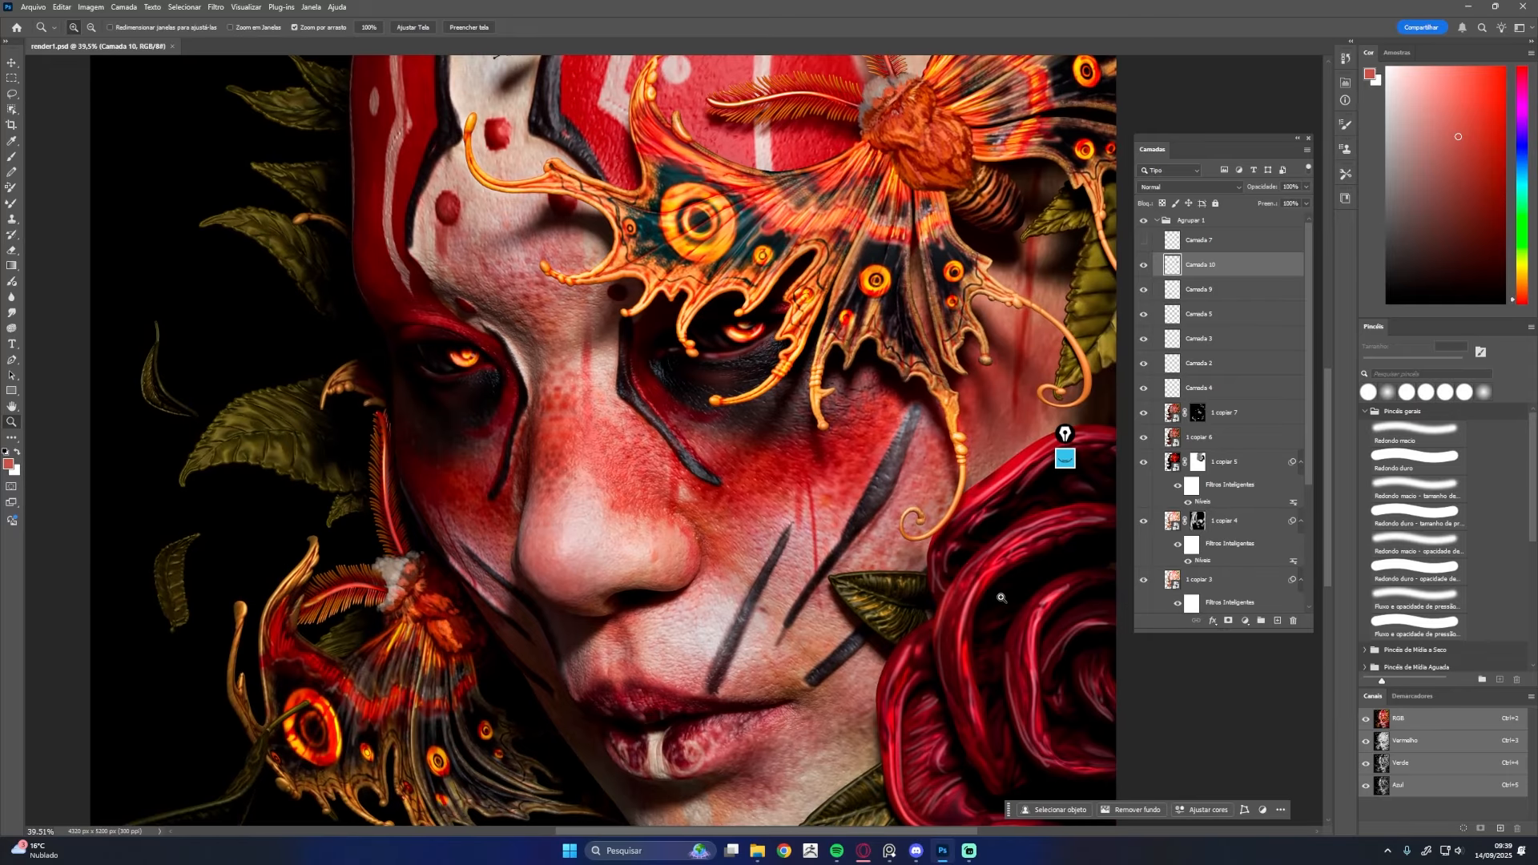
{"action": "left_click_drag", "start_coordinate": [967, 567], "coordinate": [942, 715]}
{"action": "key", "text": "b"}
{"action": "left_click", "coordinate": [880, 314], "text": "alt"}
{"action": "left_click_drag", "start_coordinate": [880, 314], "coordinate": [891, 308]}
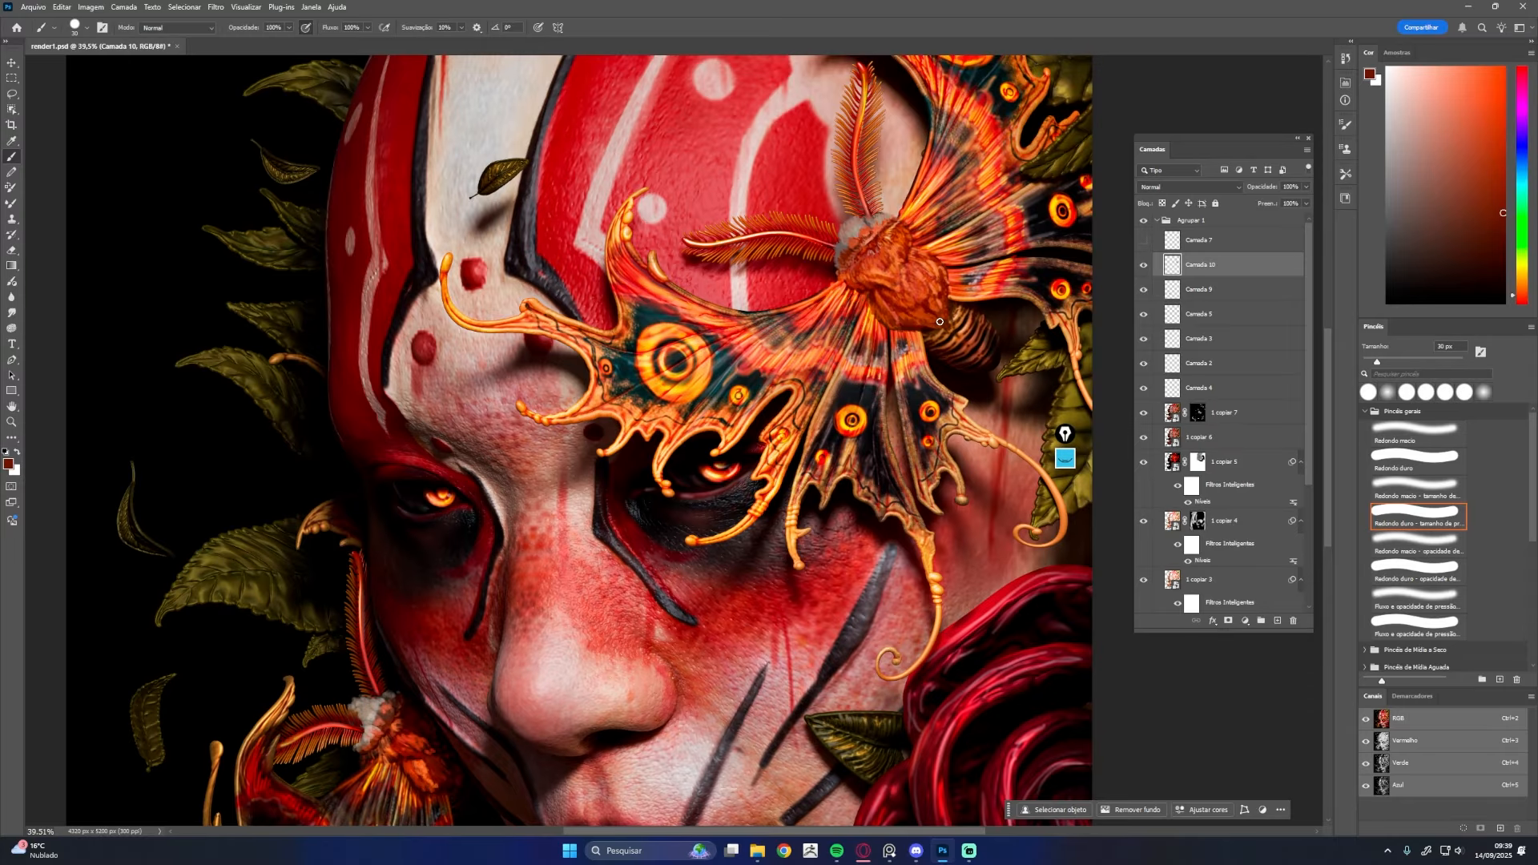
{"action": "left_click", "coordinate": [443, 754], "text": "alt"}
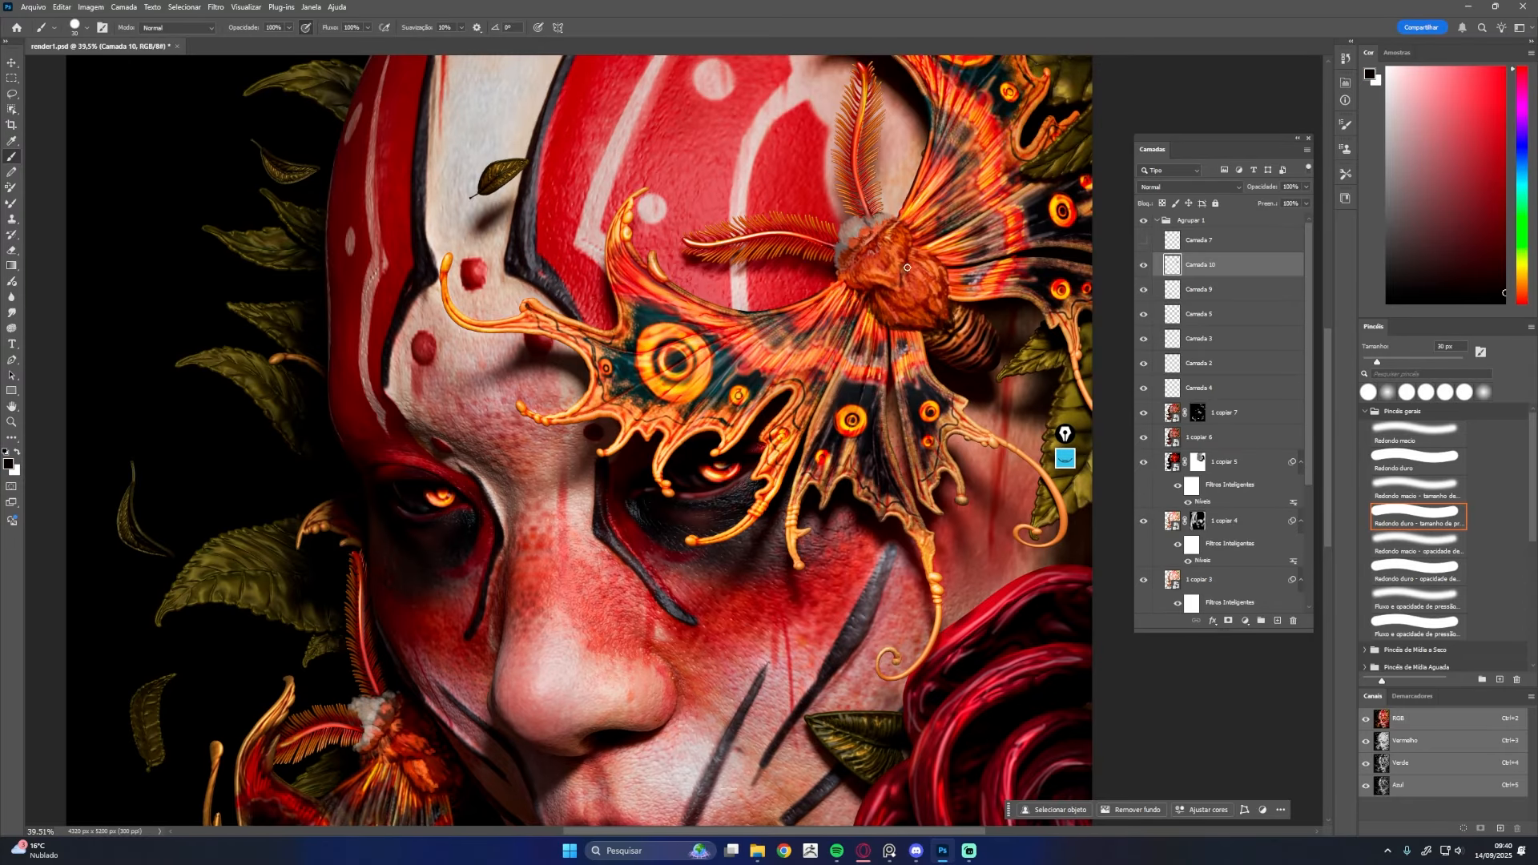
{"action": "left_click", "coordinate": [899, 268], "text": "alt"}
{"action": "left_click", "coordinate": [884, 305], "text": "alt"}
{"action": "left_click", "coordinate": [940, 269], "text": "alt"}
{"action": "left_click", "coordinate": [902, 227], "text": "alt"}
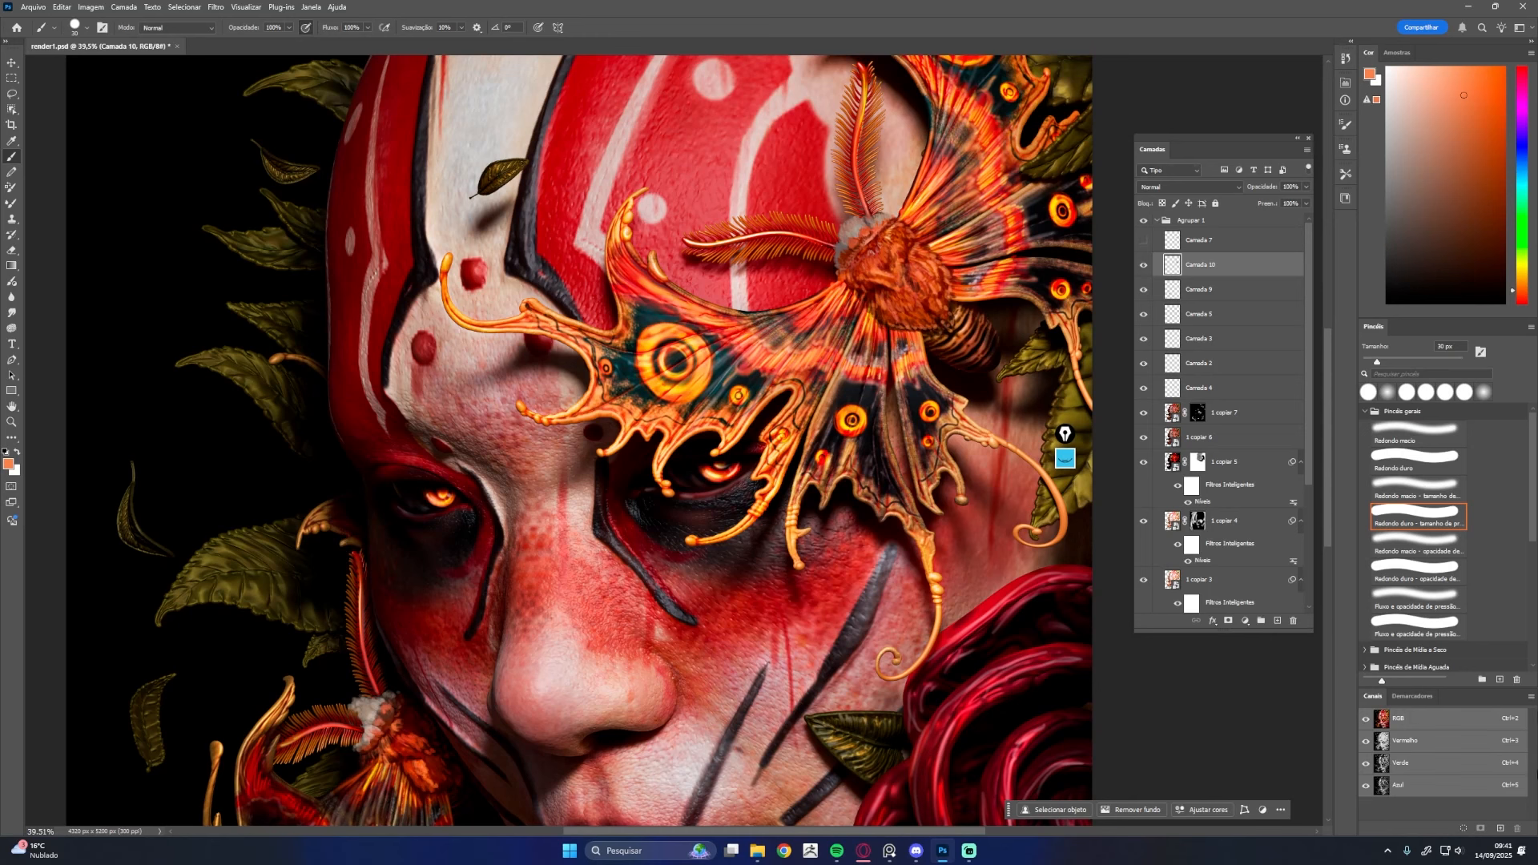
Add a new layer above Camada 10 and paint fur strands along the lower edge of the large moth's thorax
{"action": "key", "text": "alt+Tab"}
{"action": "key", "text": "alt+Tab"}
{"action": "key", "text": "ctrl+shift+alt+n"}
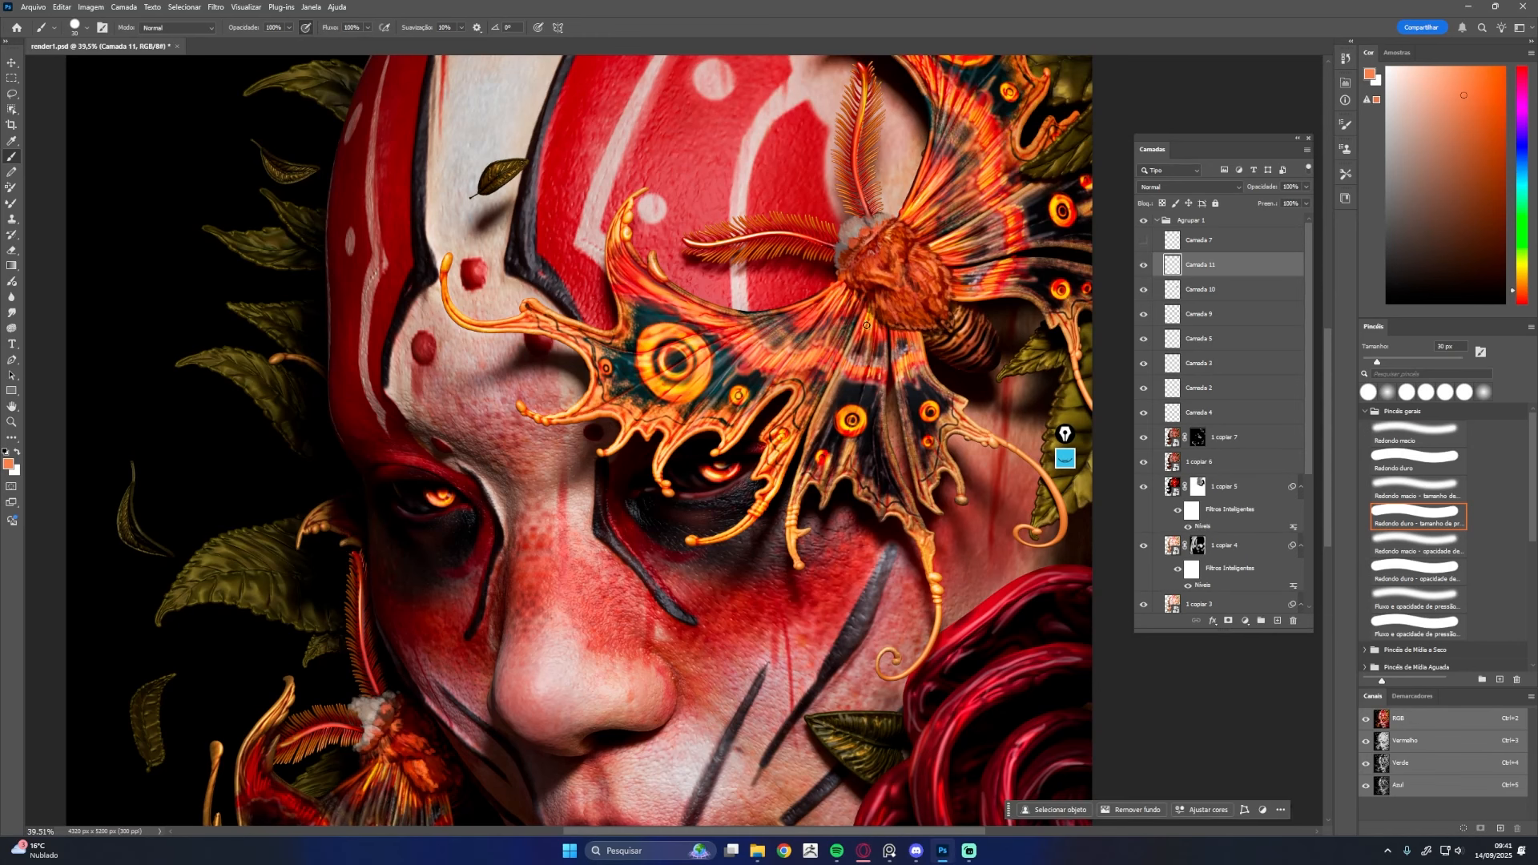
{"action": "left_click", "coordinate": [857, 306], "text": "alt"}
{"action": "left_click", "coordinate": [851, 301], "text": "alt"}
{"action": "mouse_move", "coordinate": [852, 292]}
{"action": "left_mouse_down"}
{"action": "mouse_move", "coordinate": [834, 316]}
{"action": "mouse_move", "coordinate": [825, 293]}
{"action": "mouse_move", "coordinate": [891, 347]}
{"action": "left_mouse_up"}
{"action": "left_click", "coordinate": [843, 293], "text": "alt"}
{"action": "left_click", "coordinate": [868, 314], "text": "alt"}
{"action": "left_click", "coordinate": [901, 339], "text": "alt"}
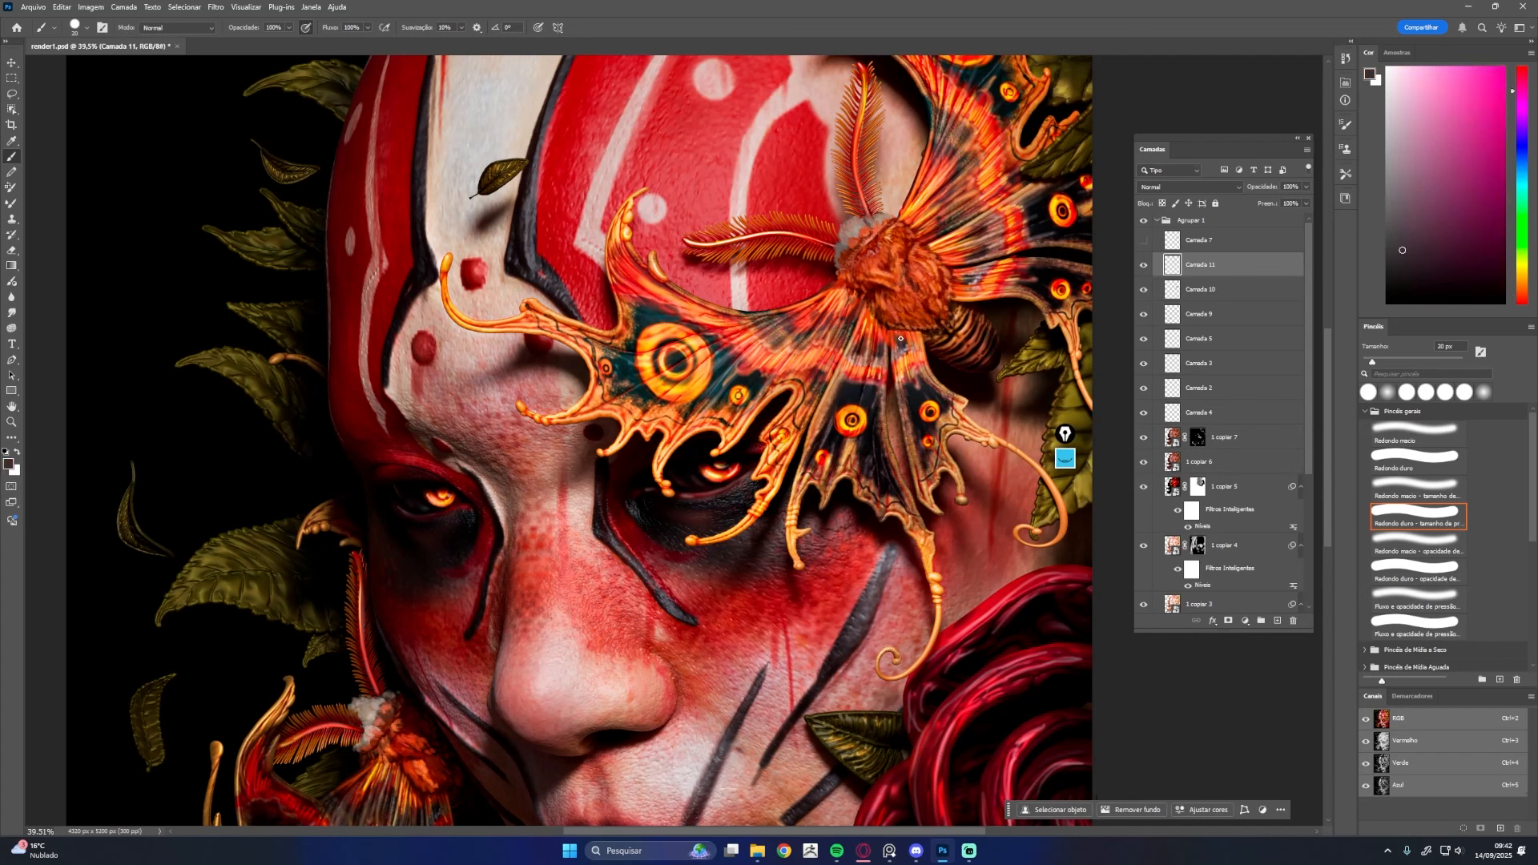
Paint light and dark orange fur strands across the large moth's lower thorax edge, using colors sampled from the thorax and wing
{"action": "left_click", "coordinate": [909, 335], "text": "alt"}
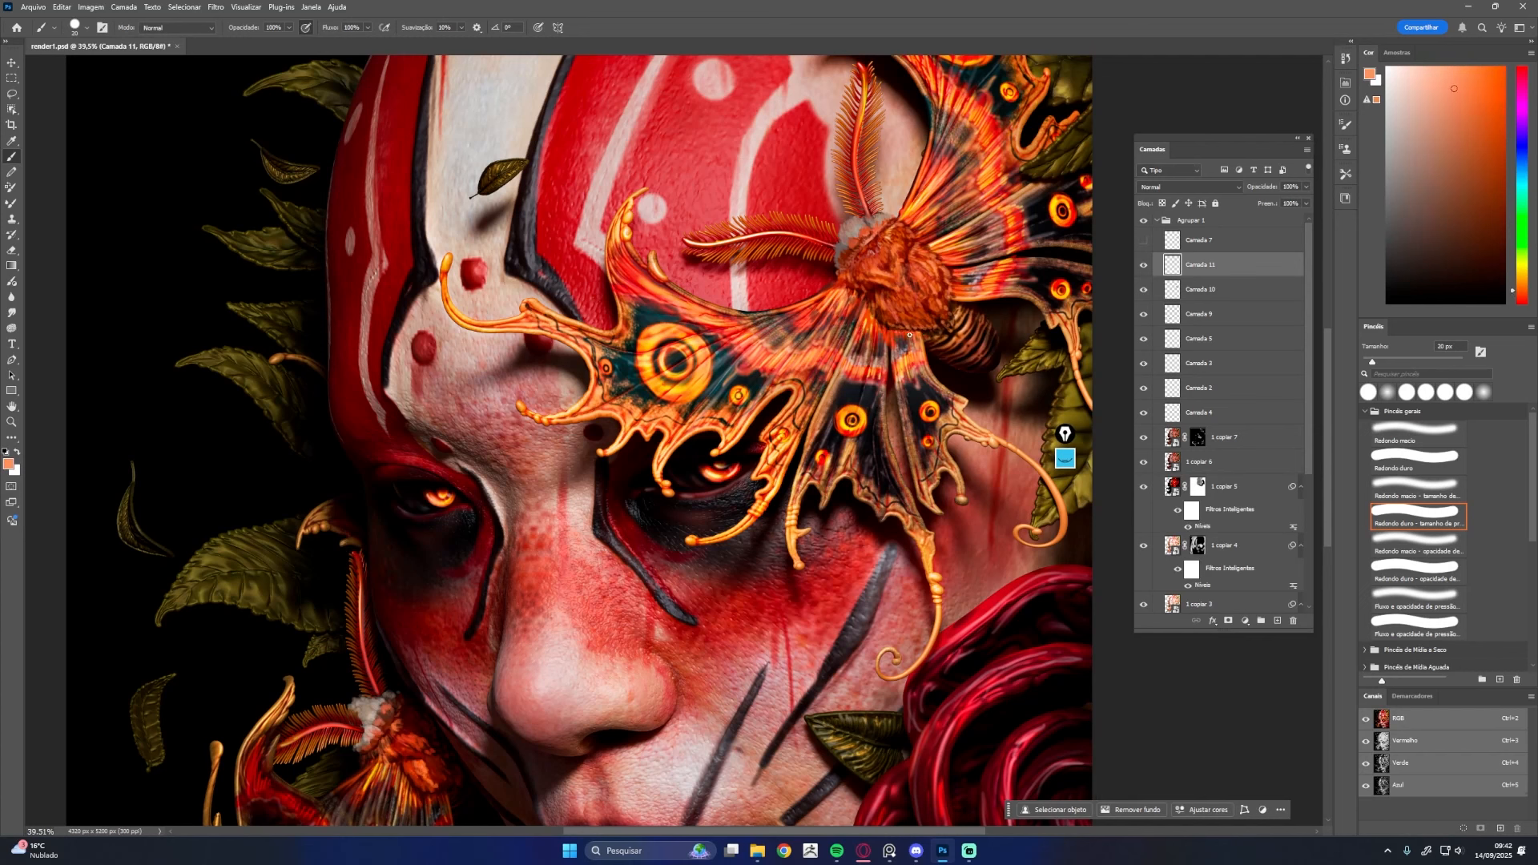
{"action": "left_click", "coordinate": [851, 297], "text": "alt"}
{"action": "left_click", "coordinate": [874, 326], "text": "alt"}
{"action": "left_click", "coordinate": [911, 332], "text": "alt"}
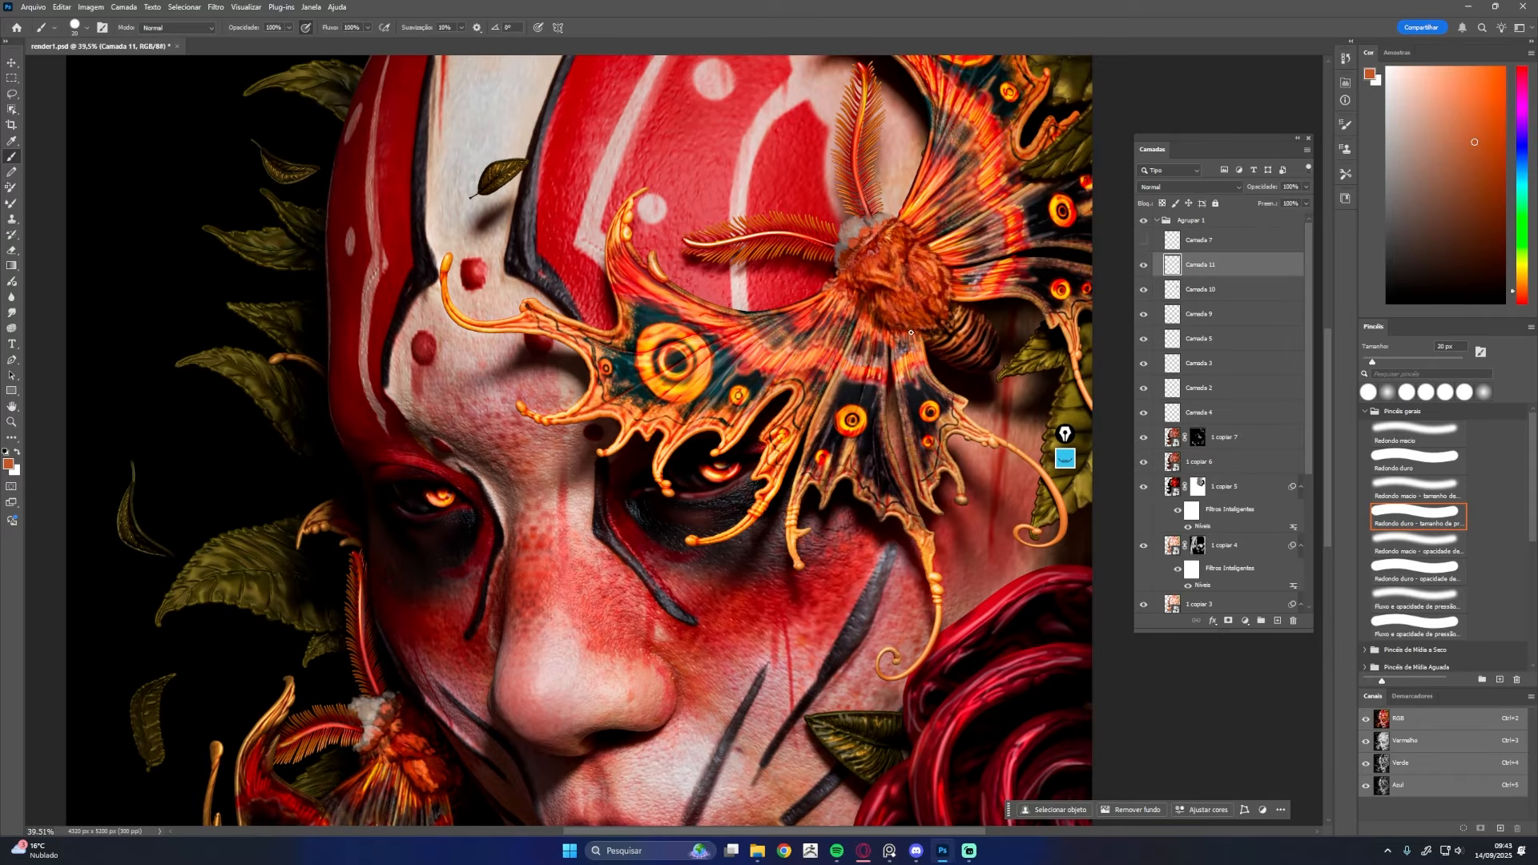
{"action": "left_click_drag", "start_coordinate": [1017, 515], "coordinate": [1037, 651]}
Paint red-orange and dark strands on the large moth's upper thorax edge beside the upper wing, sampling colors there
{"action": "left_click", "coordinate": [927, 345], "text": "alt"}
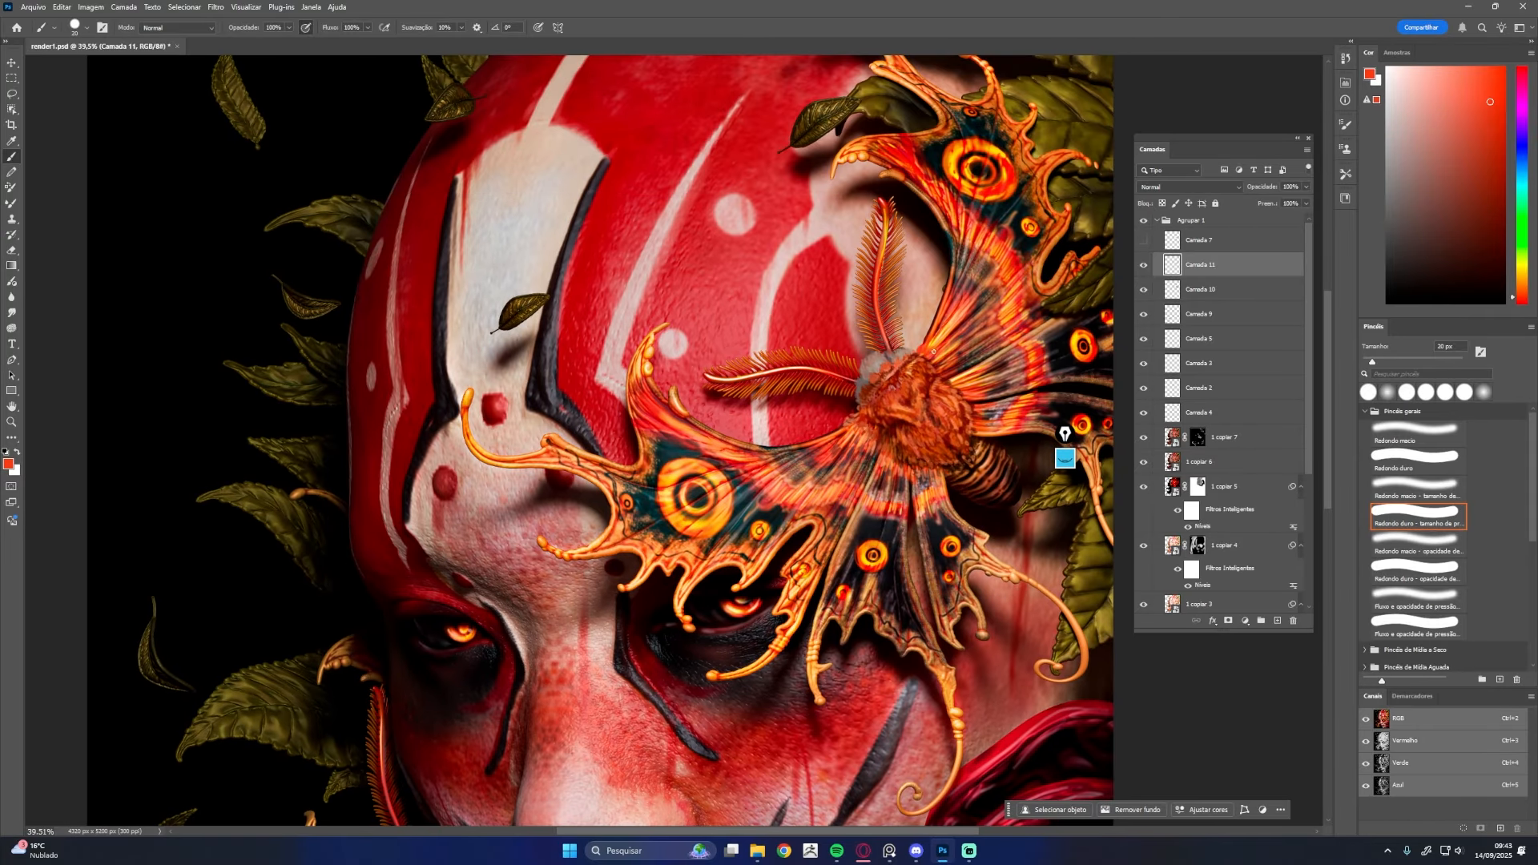
{"action": "left_click", "coordinate": [932, 353], "text": "alt"}
{"action": "left_click", "coordinate": [942, 370], "text": "alt"}
{"action": "left_click", "coordinate": [951, 373], "text": "alt"}
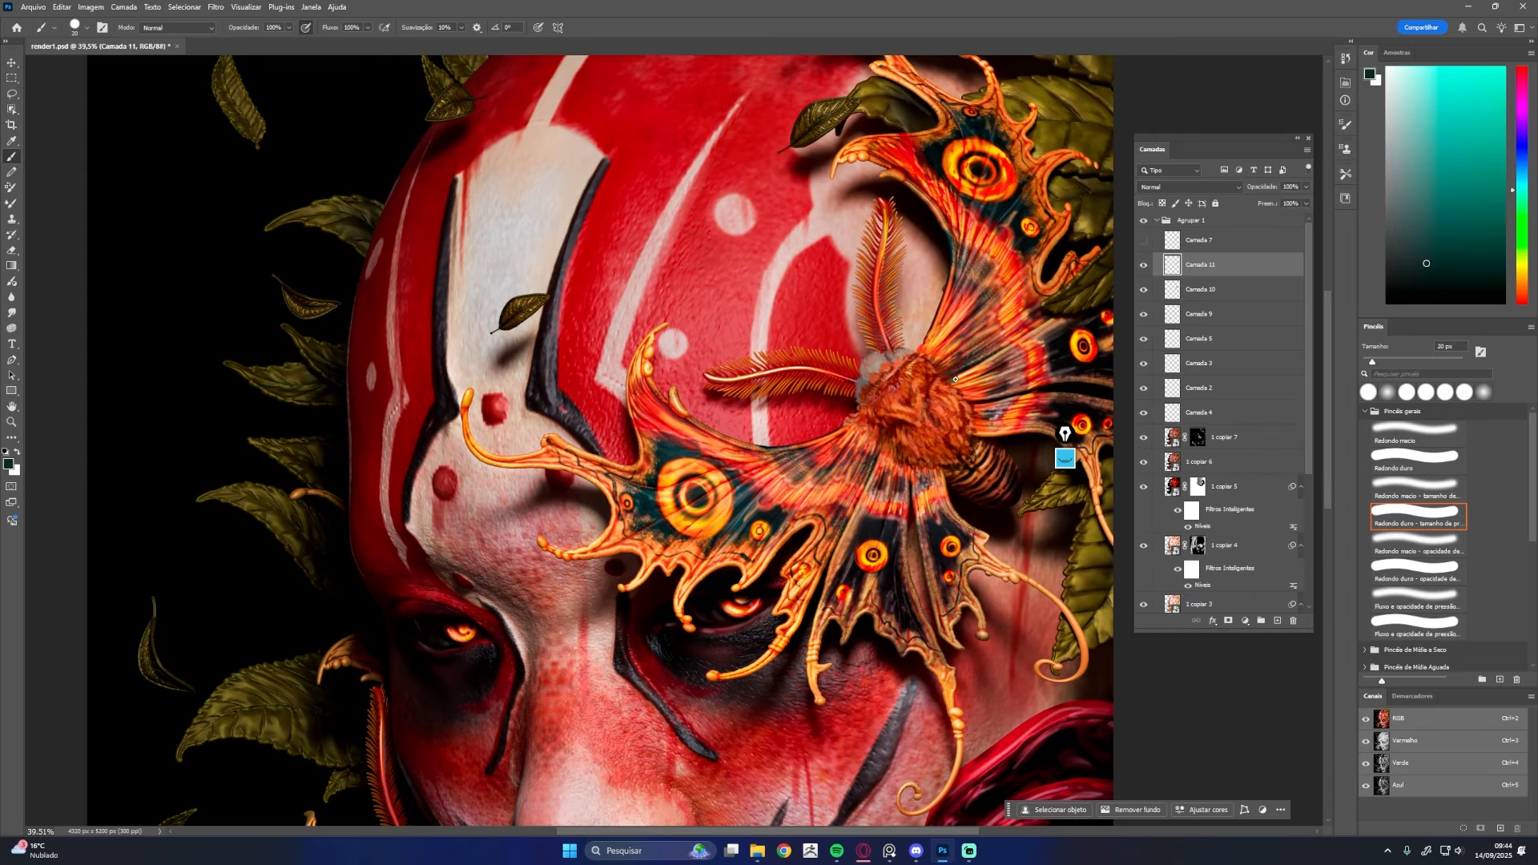
{"action": "left_click", "coordinate": [956, 362], "text": "alt"}
{"action": "left_click", "coordinate": [957, 369], "text": "alt"}
{"action": "left_click", "coordinate": [950, 378], "text": "alt"}
{"action": "left_click", "coordinate": [927, 339], "text": "alt"}
Add dark brown and rust fur strands at the large moth's right and upper-right thorax edges
{"action": "left_click_drag", "start_coordinate": [930, 343], "coordinate": [715, 441]}
{"action": "left_click", "coordinate": [762, 524], "text": "alt"}
{"action": "left_click", "coordinate": [766, 536], "text": "alt"}
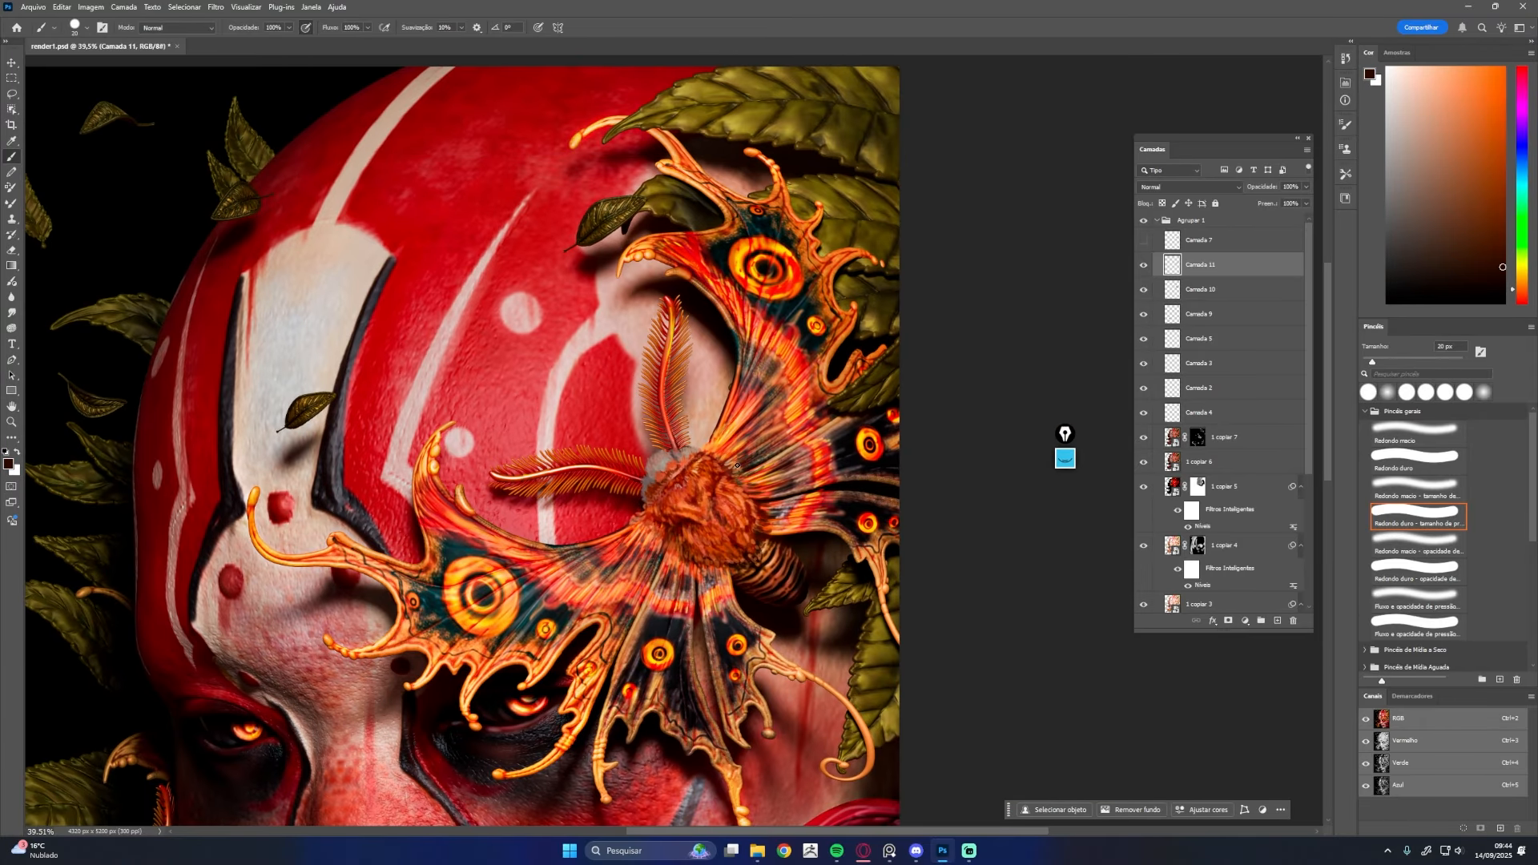
{"action": "left_click", "coordinate": [735, 430], "text": "alt"}
{"action": "left_click", "coordinate": [732, 436], "text": "alt"}
{"action": "left_click", "coordinate": [730, 443], "text": "alt"}
{"action": "left_click", "coordinate": [727, 449], "text": "alt"}
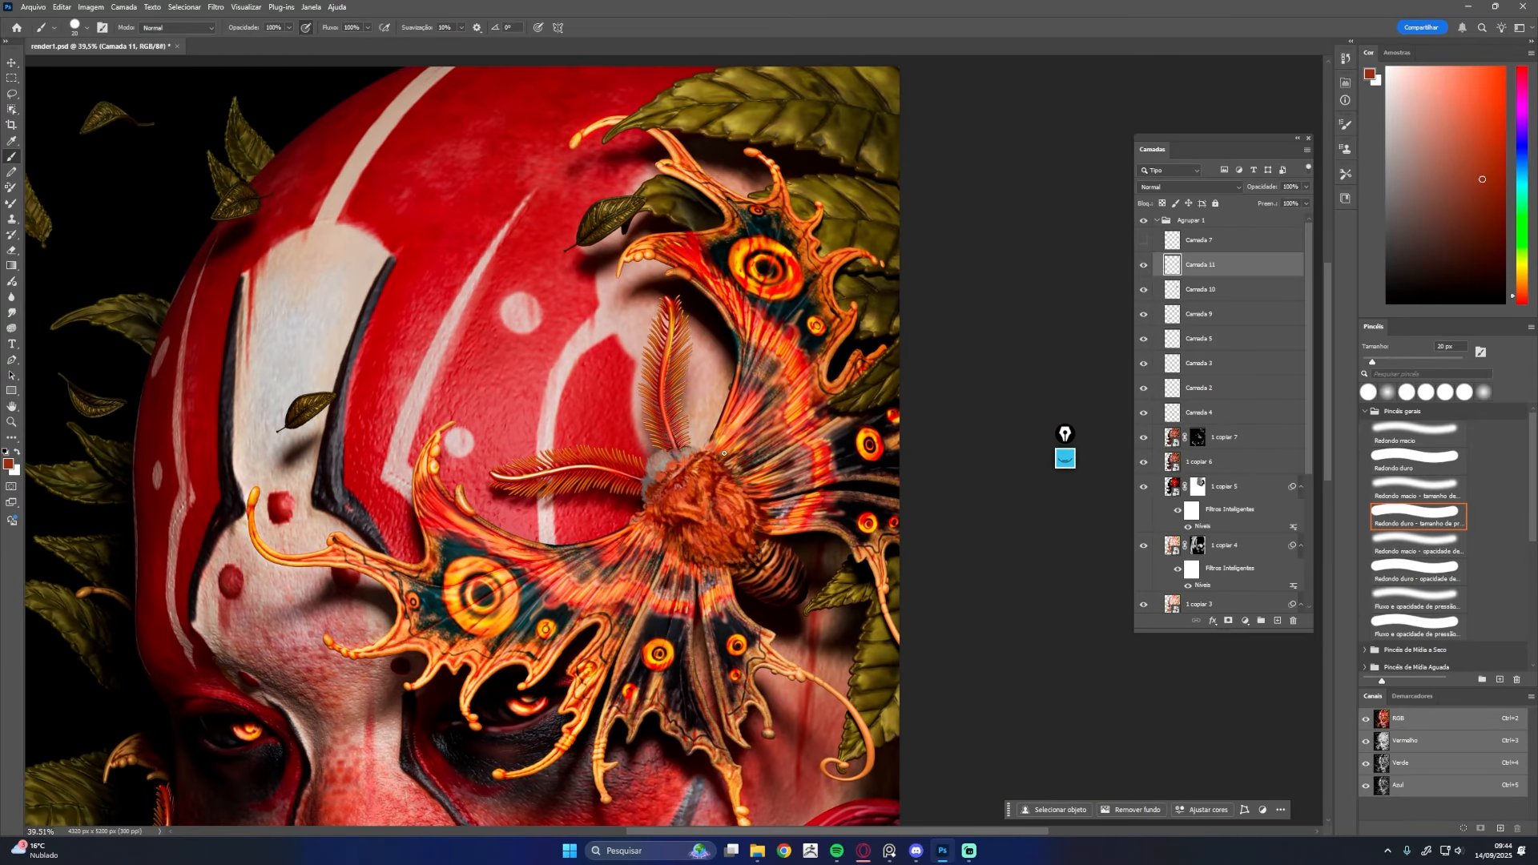
Blend orange fur strands over the large moth's thorax and wing border, then compare with Camada 11 hidden and shown
{"action": "left_click", "coordinate": [741, 471], "text": "alt"}
{"action": "left_click", "coordinate": [740, 455], "text": "alt"}
{"action": "left_click", "coordinate": [755, 481], "text": "alt"}
{"action": "left_click", "coordinate": [750, 486], "text": "alt"}
{"action": "left_click", "coordinate": [749, 486], "text": "alt"}
{"action": "left_click", "coordinate": [733, 468], "text": "alt"}
{"action": "left_click", "coordinate": [648, 537], "text": "alt"}
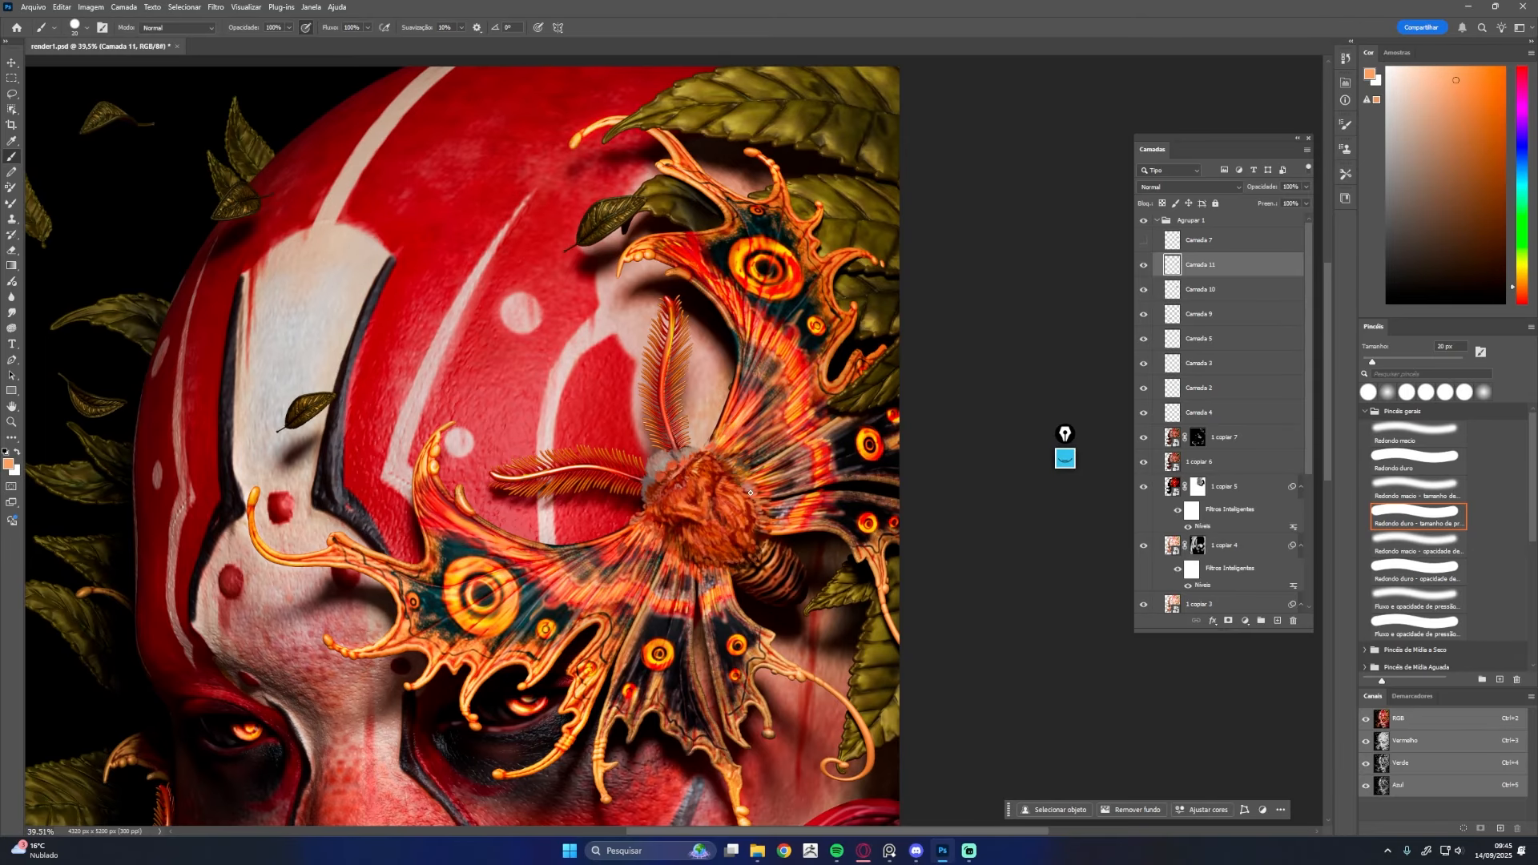
{"action": "left_click", "coordinate": [708, 451], "text": "alt"}
{"action": "left_click", "coordinate": [737, 480], "text": "alt"}
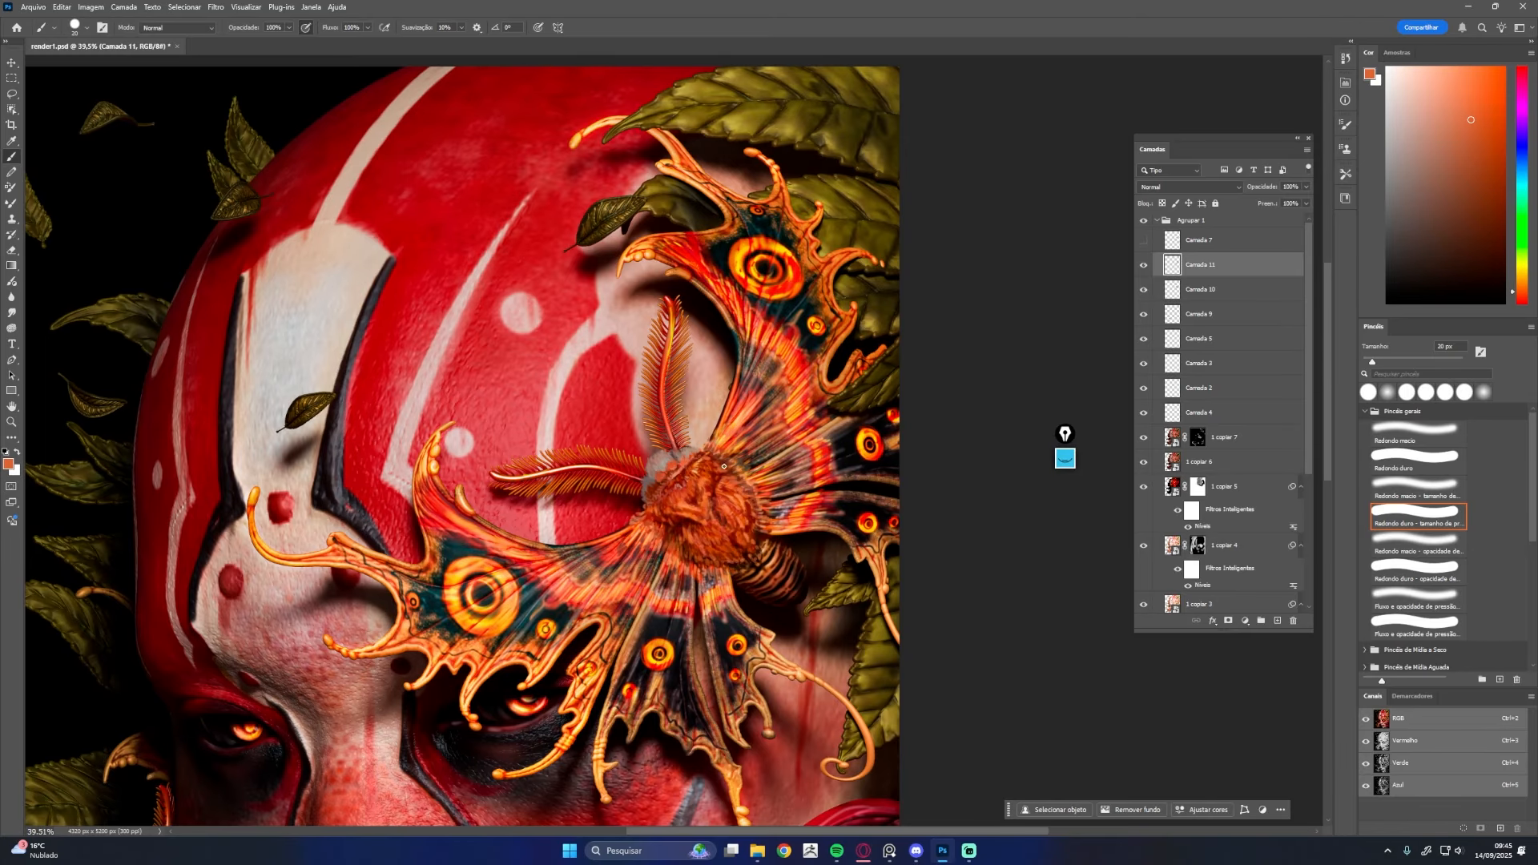
{"action": "left_click", "coordinate": [1143, 264]}
{"action": "left_click", "coordinate": [1143, 264]}
Add a layer above Camada 11 and paint dark and orange fur strands along the small moth's lower thorax edge
{"action": "left_click_drag", "start_coordinate": [915, 597], "coordinate": [1068, 559]}
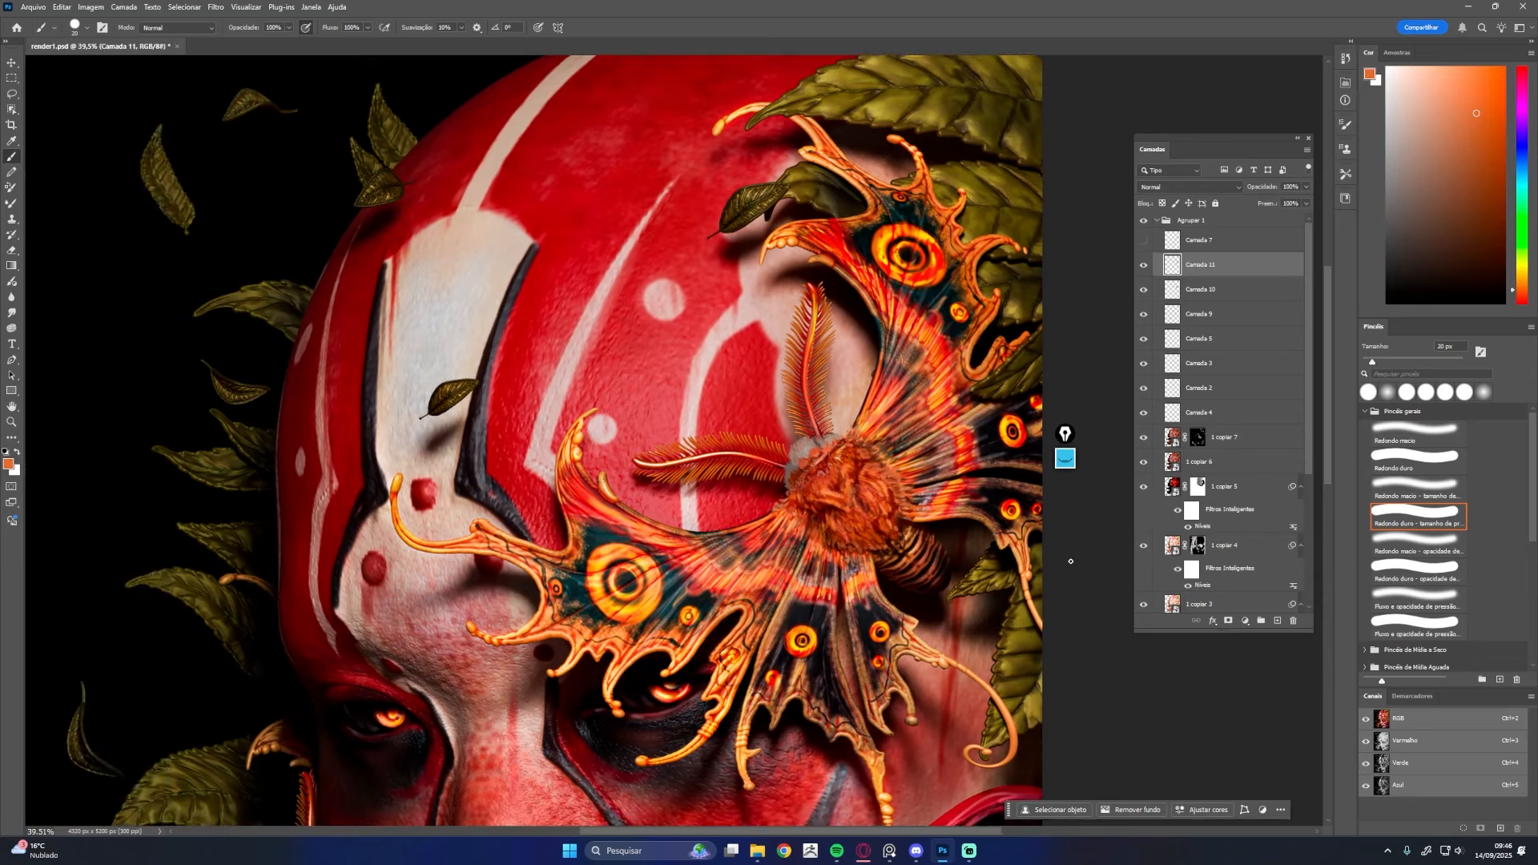
{"action": "left_click_drag", "start_coordinate": [1025, 617], "coordinate": [965, 601]}
{"action": "left_click_drag", "start_coordinate": [881, 474], "coordinate": [930, 504]}
{"action": "left_click_drag", "start_coordinate": [624, 689], "coordinate": [1049, 160]}
{"action": "left_click", "coordinate": [1278, 621]}
{"action": "left_click_drag", "start_coordinate": [781, 489], "coordinate": [905, 551]}
{"action": "left_click", "coordinate": [907, 553], "text": "alt"}
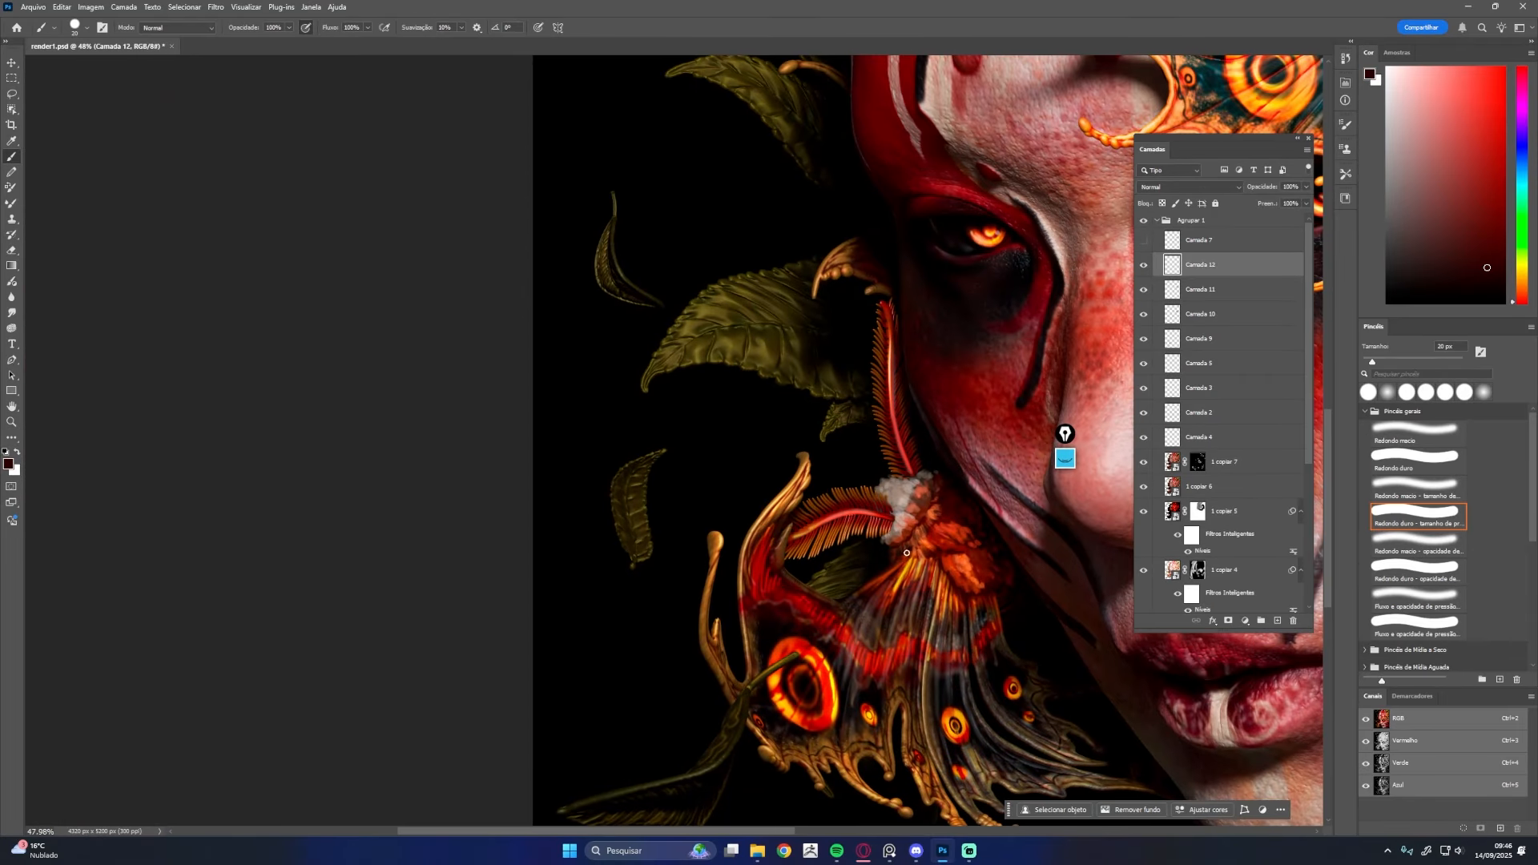
{"action": "left_click", "coordinate": [965, 604], "text": "alt"}
{"action": "left_click", "coordinate": [940, 572], "text": "alt"}
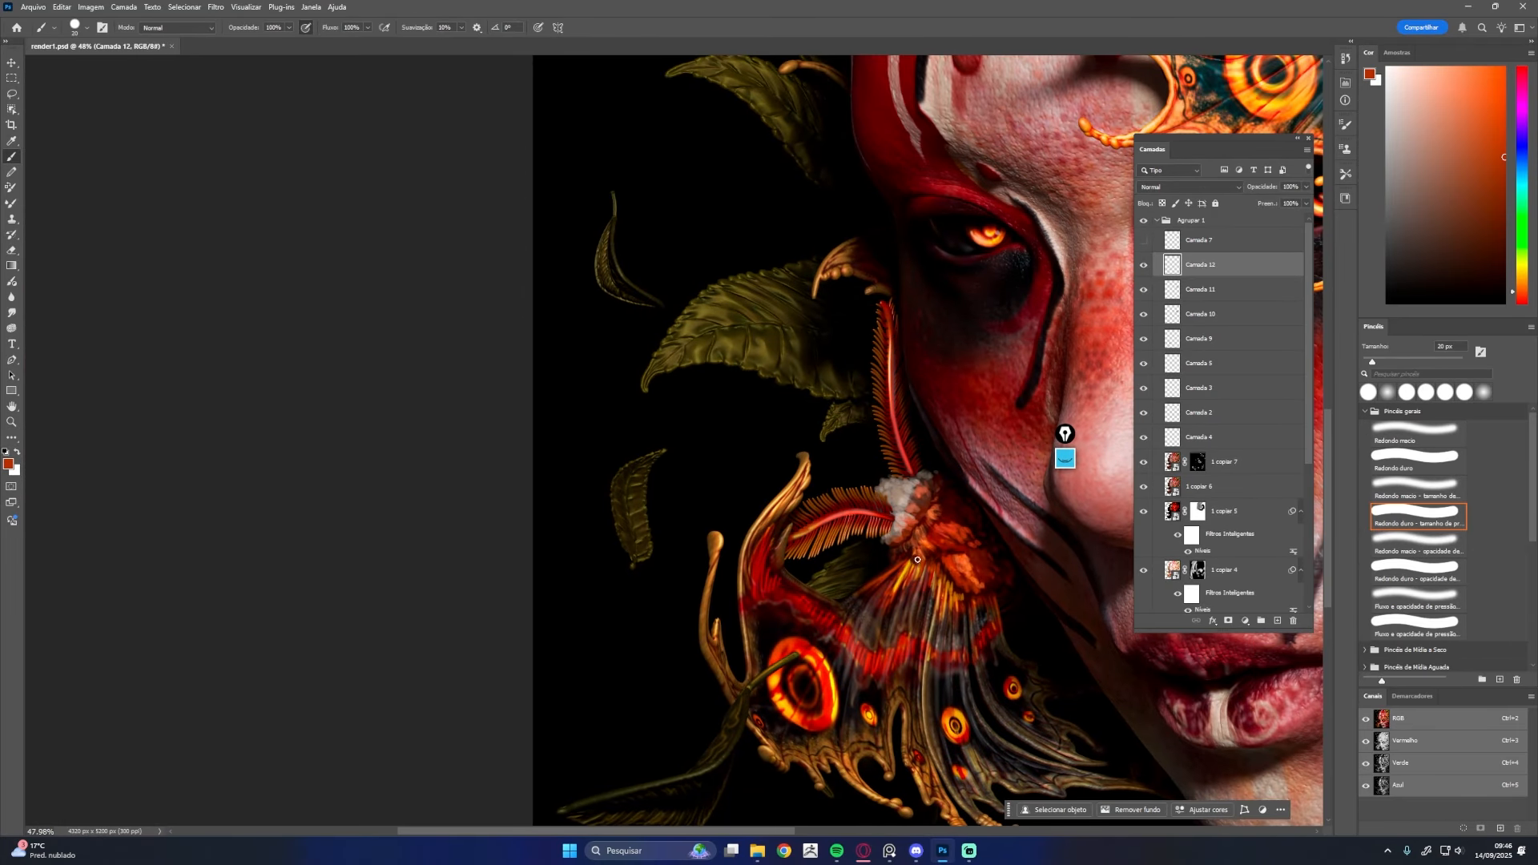
Extend the small moth's fur strands along the thorax toward its right end using sampled orange and near-black red
{"action": "left_click", "coordinate": [909, 553], "text": "alt"}
{"action": "left_click", "coordinate": [936, 568], "text": "alt"}
{"action": "left_click", "coordinate": [923, 560], "text": "alt"}
{"action": "left_click", "coordinate": [957, 581], "text": "alt"}
{"action": "left_click", "coordinate": [1009, 585], "text": "alt"}
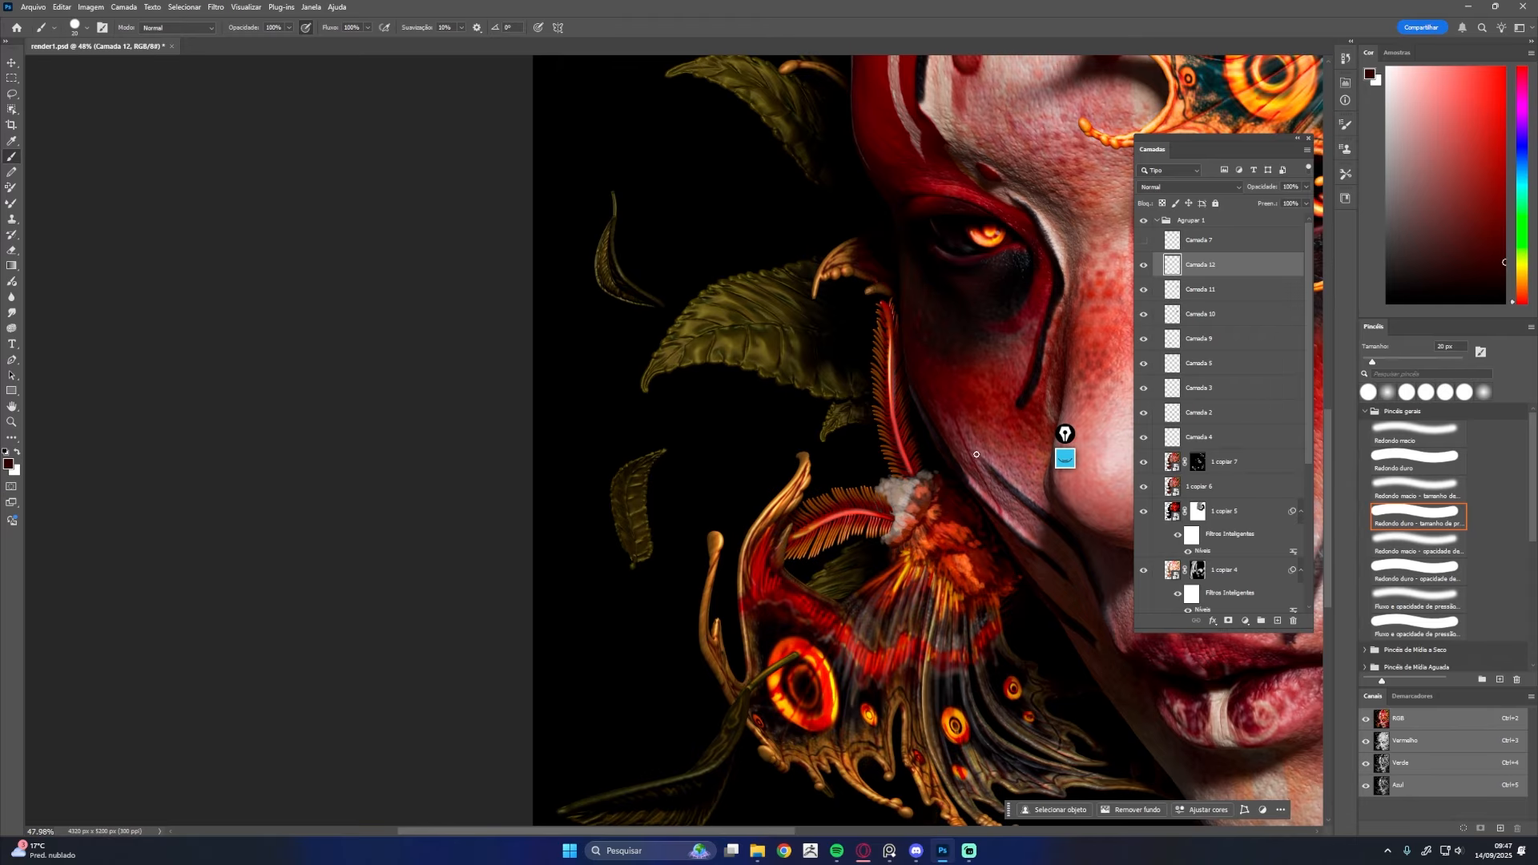
Add a layer above Camada 12, paint pale yellow highlights on the lower eyelids and soften them with the Eraser
{"action": "left_click_drag", "start_coordinate": [976, 455], "coordinate": [897, 454]}
{"action": "left_click_drag", "start_coordinate": [1182, 614], "coordinate": [1023, 641]}
{"action": "left_click_drag", "start_coordinate": [833, 449], "coordinate": [882, 449]}
{"action": "left_click", "coordinate": [1277, 621]}
{"action": "left_click", "coordinate": [870, 475], "text": "alt"}
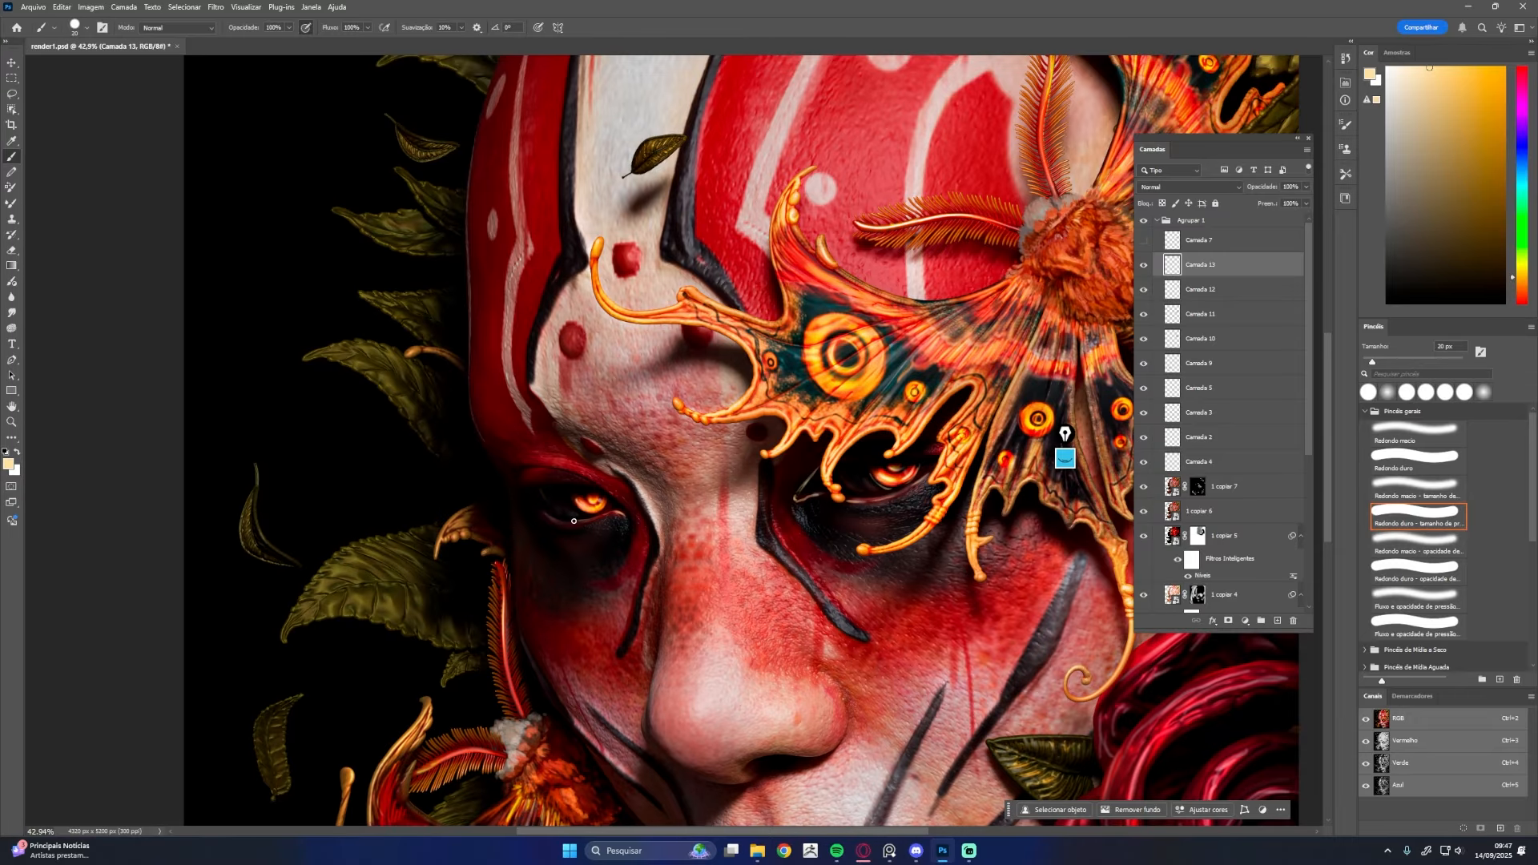
{"action": "key", "text": "e"}
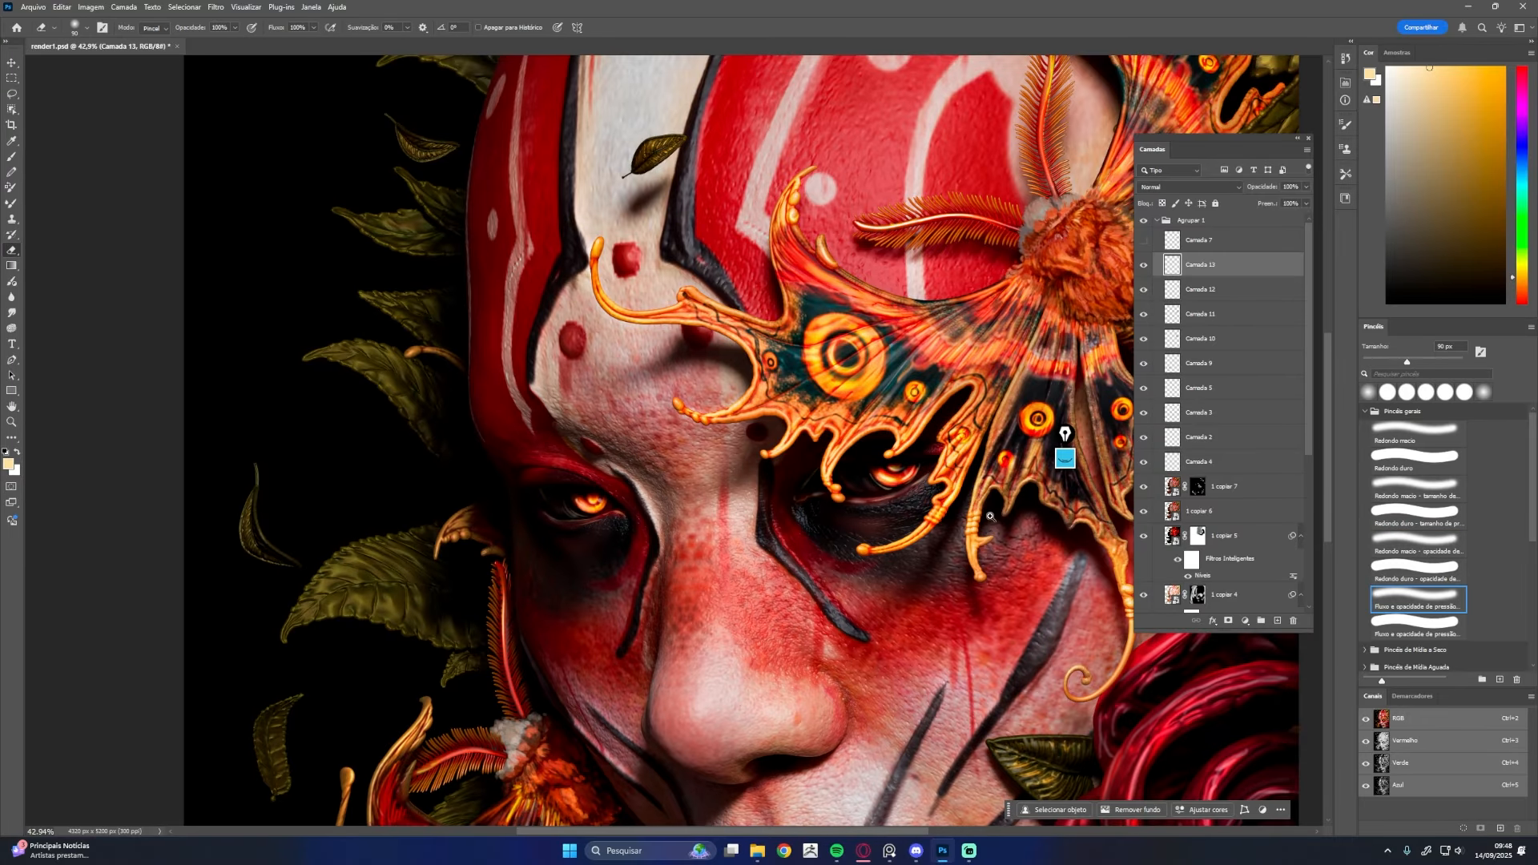
{"action": "left_click_drag", "start_coordinate": [990, 517], "coordinate": [942, 517]}
Add a layer above Camada 13 and paint dark red drips below the red dots on the forehead
{"action": "scroll", "coordinate": [913, 599], "scroll_direction": "up", "scroll_amount": 3}
{"action": "left_click", "coordinate": [1277, 621]}
{"action": "key", "text": "b"}
{"action": "left_click", "coordinate": [684, 498], "text": "alt"}
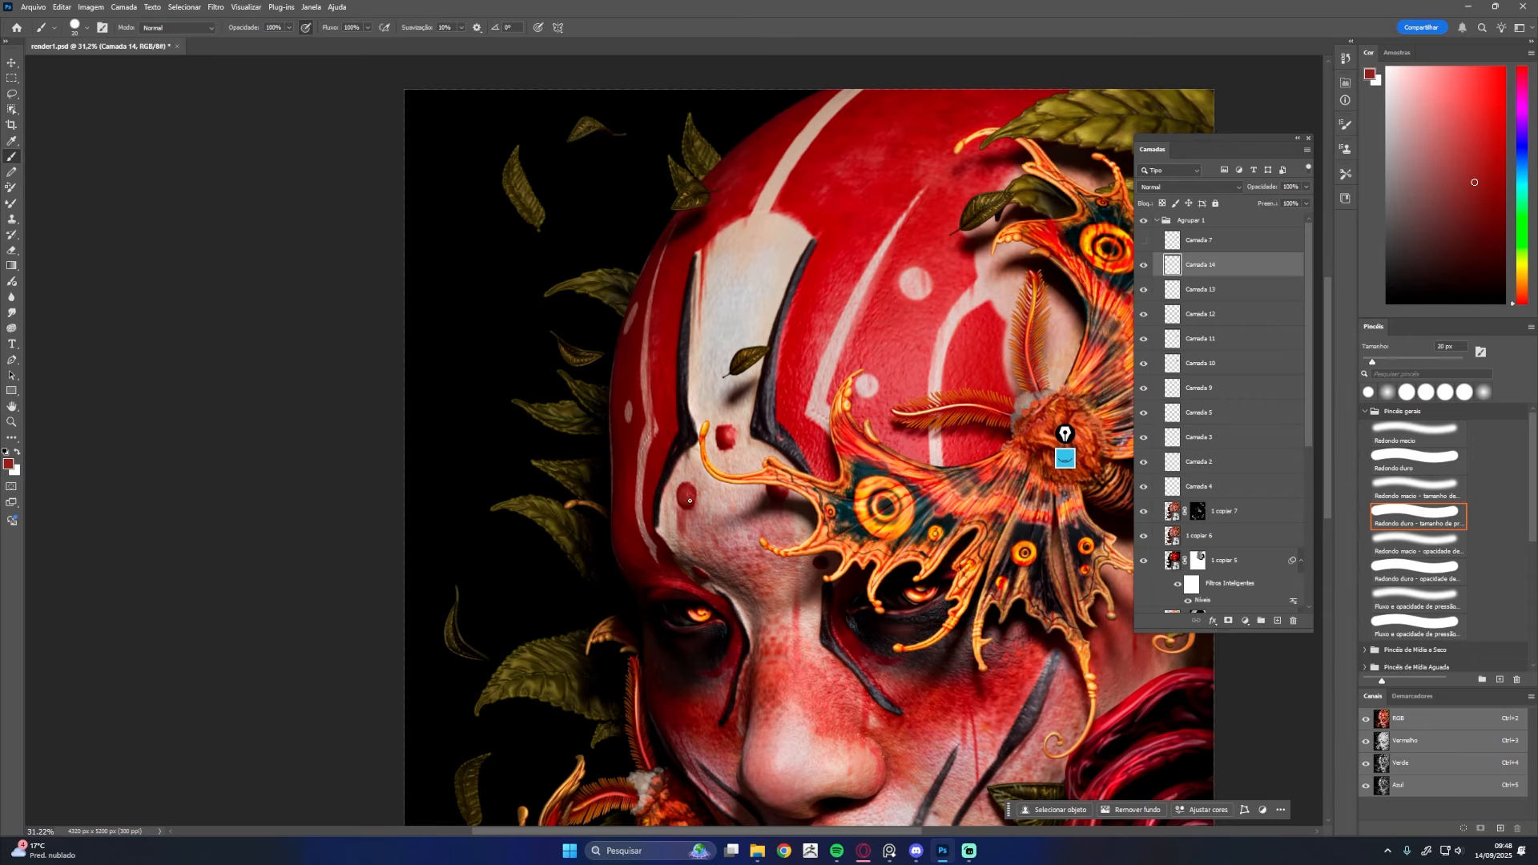
{"action": "left_click", "coordinate": [688, 500], "text": "alt"}
{"action": "left_click", "coordinate": [721, 447], "text": "alt"}
With a 45 px brush and sampled black, paint drips running from the black line beside the nose
{"action": "left_click_drag", "start_coordinate": [975, 714], "coordinate": [915, 577]}
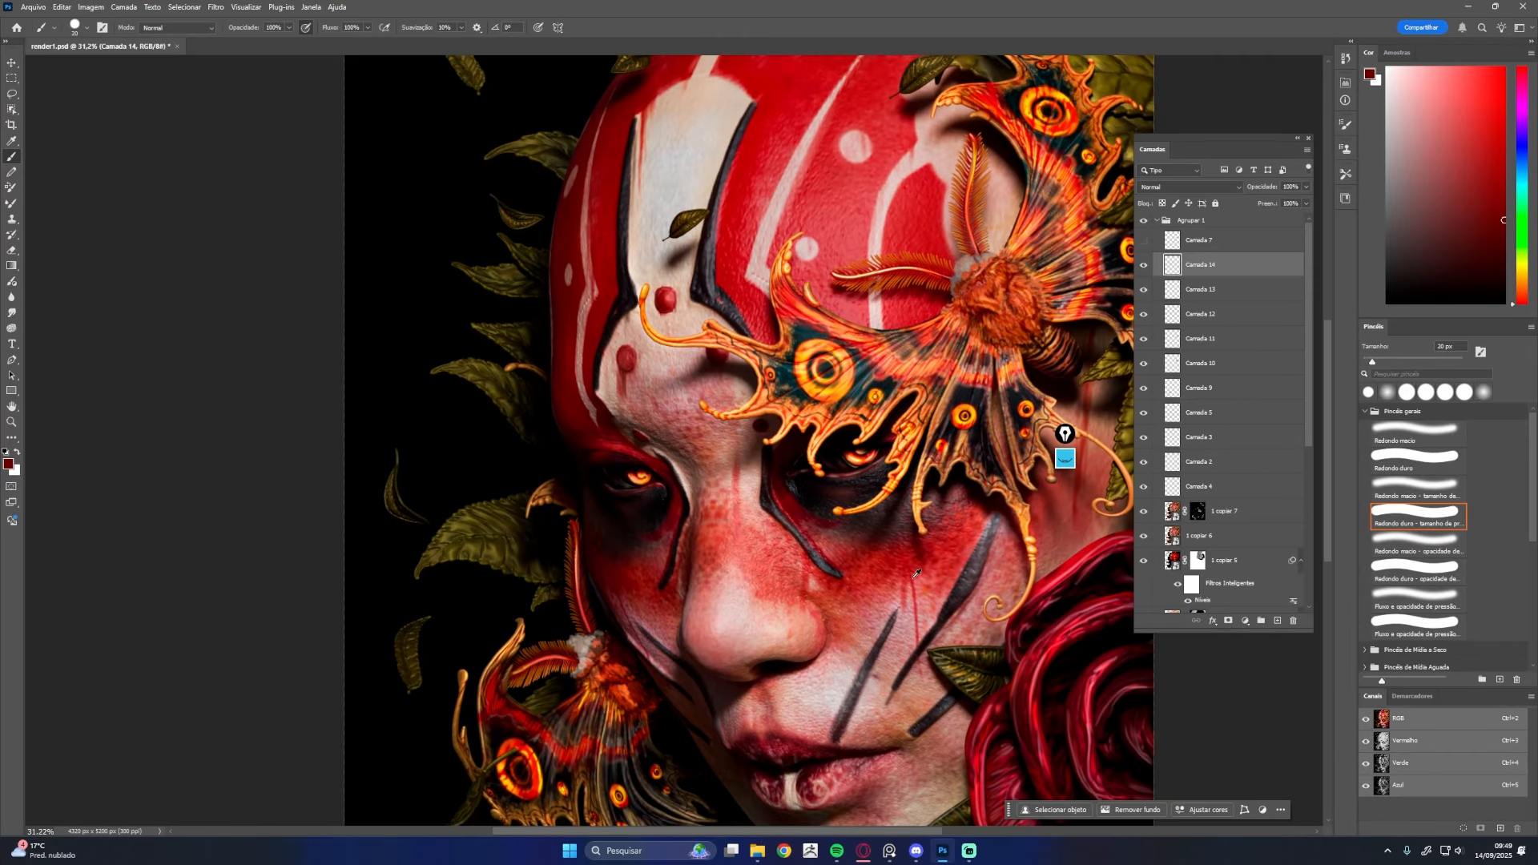
{"action": "left_click", "coordinate": [792, 545], "text": "alt"}
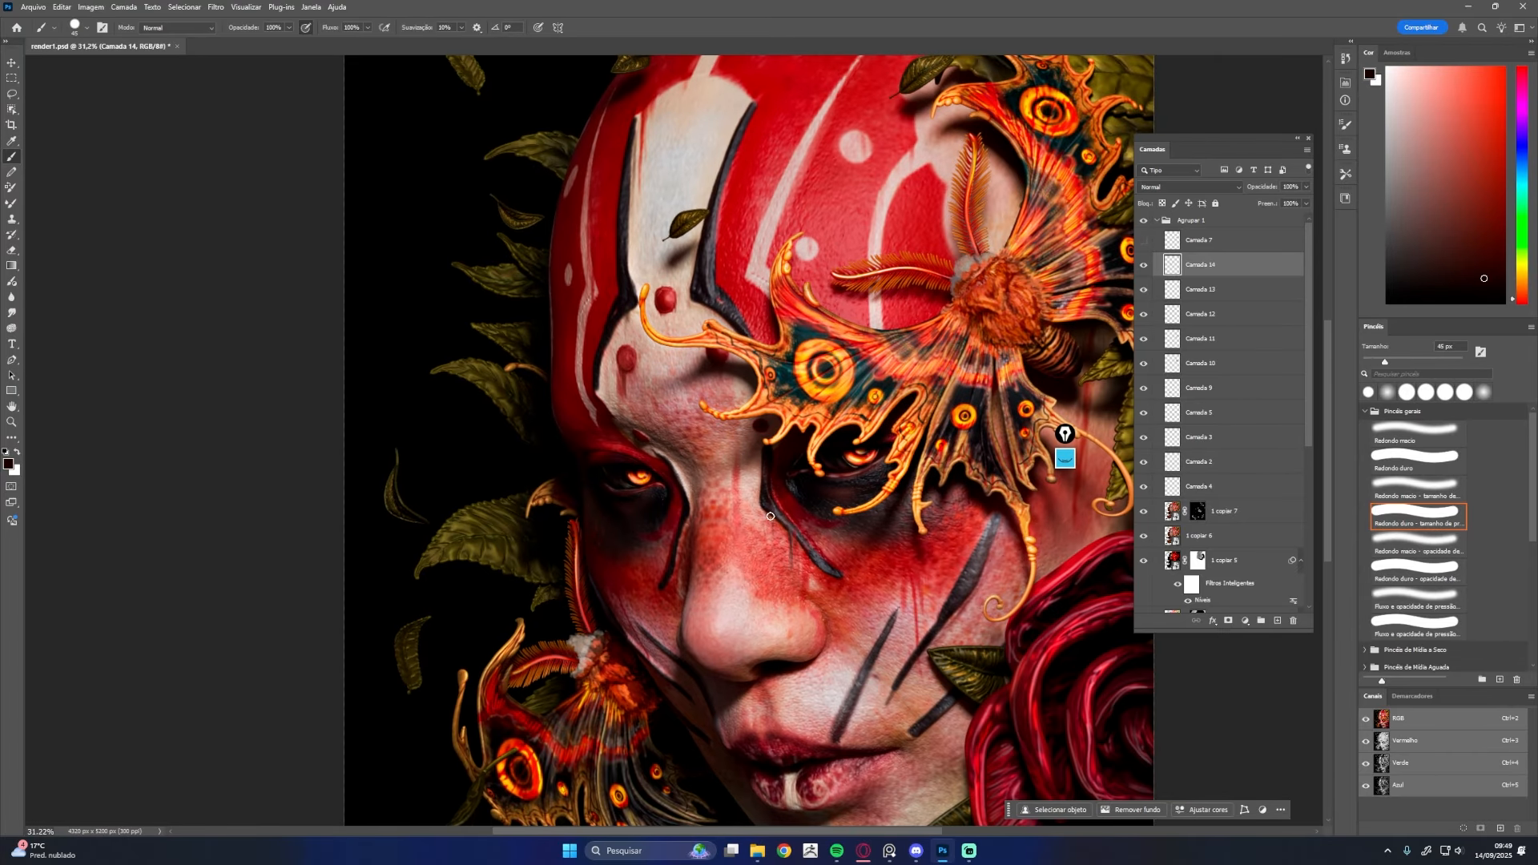
{"action": "left_click_drag", "start_coordinate": [957, 635], "coordinate": [939, 514]}
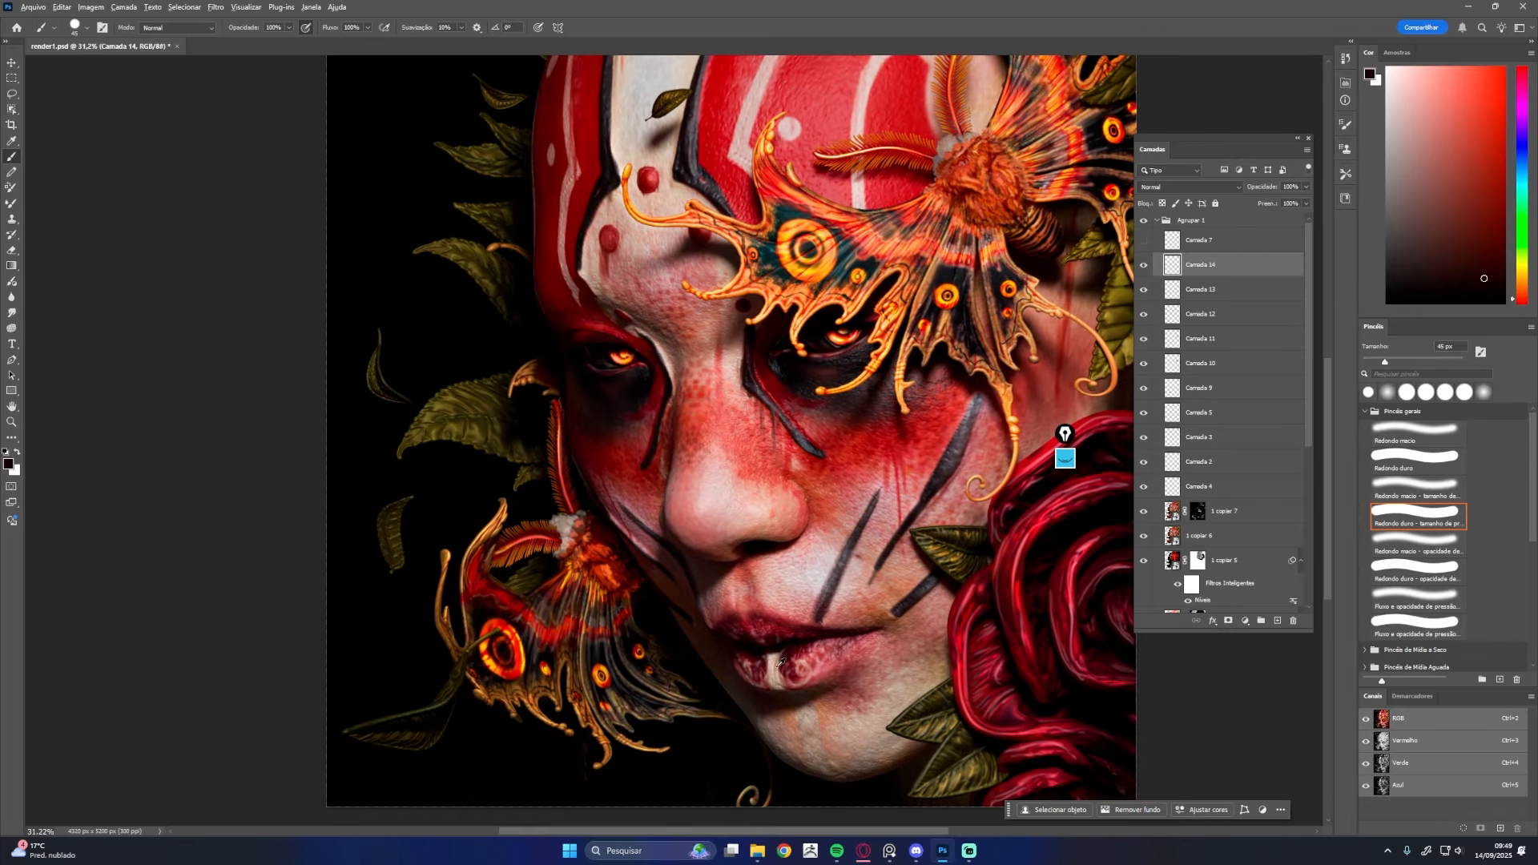
Reduce the brush size and paint fine details on the lower lip and mouth using sampled lip colors
{"action": "left_click", "coordinate": [779, 665], "text": "alt"}
{"action": "key", "text": "bracketleft"}
{"action": "key", "text": "bracketleft"}
{"action": "key", "text": "bracketleft"}
{"action": "key", "text": "bracketleft"}
{"action": "left_click_drag", "start_coordinate": [746, 677], "coordinate": [748, 667]}
{"action": "left_click", "coordinate": [749, 667], "text": "alt"}
{"action": "left_click", "coordinate": [761, 643], "text": "alt"}
Paint dark drips on the black cheek strokes with a 35 px brush and sampled blacks, then soften them with the Eraser
{"action": "left_click", "coordinate": [864, 526], "text": "alt"}
{"action": "key", "text": "bracketright"}
{"action": "key", "text": "bracketright"}
{"action": "key", "text": "bracketright"}
{"action": "key", "text": "bracketleft"}
{"action": "left_click", "coordinate": [928, 504], "text": "alt"}
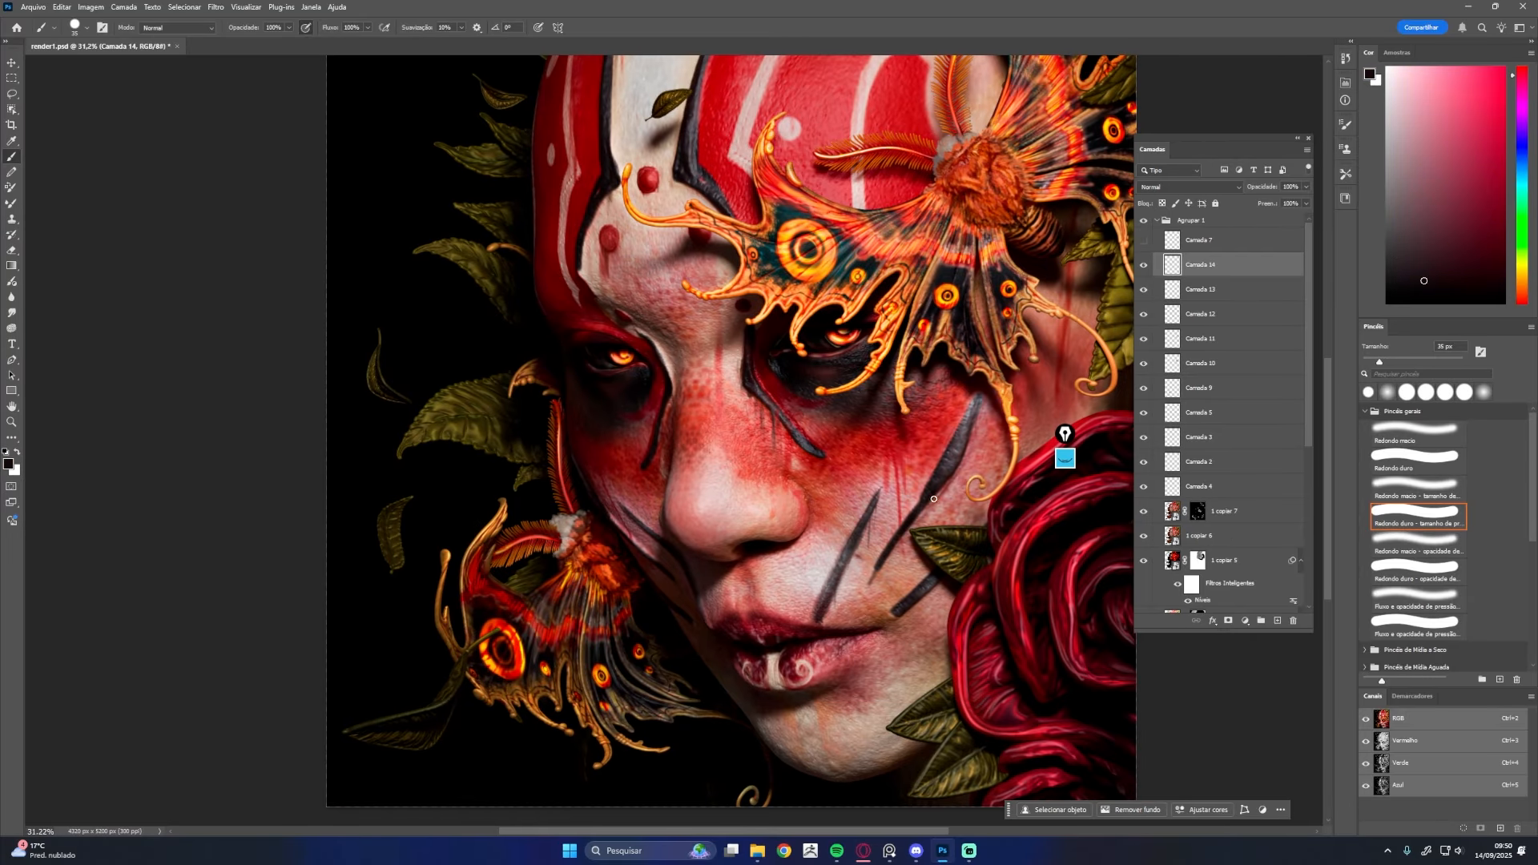
{"action": "key", "text": "e"}
{"action": "left_click_drag", "start_coordinate": [934, 499], "coordinate": [821, 606]}
Save the portrait document and delete the layer Camada 7
{"action": "key", "text": "z"}
{"action": "left_click_drag", "start_coordinate": [1024, 569], "coordinate": [939, 532]}
{"action": "key", "text": "ctrl+s"}
{"action": "left_click", "coordinate": [1142, 242]}
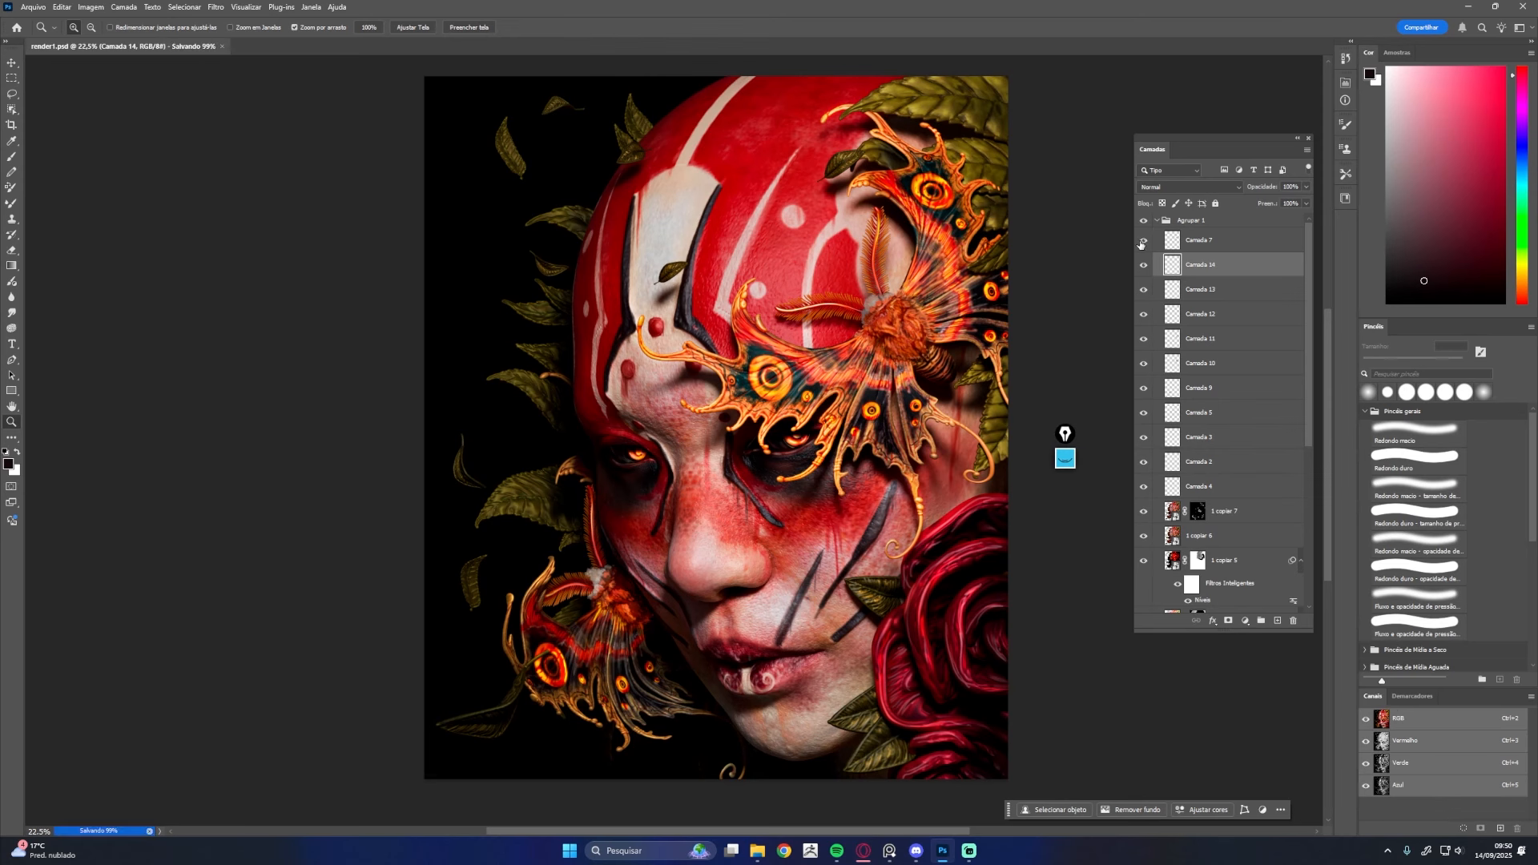
{"action": "left_click", "coordinate": [1233, 244]}
{"action": "key", "text": "Delete"}
Add an empty layer at the top of Agrupar 1 and choose a large general brush preset
{"action": "left_click", "coordinate": [1277, 621]}
{"action": "scroll", "coordinate": [1430, 553], "scroll_direction": "down", "scroll_amount": 5}
{"action": "left_click", "coordinate": [1442, 548]}
{"action": "scroll", "coordinate": [1430, 593], "scroll_direction": "up", "scroll_amount": 2}
{"action": "scroll", "coordinate": [1424, 613], "scroll_direction": "down", "scroll_amount": 2}
{"action": "left_click", "coordinate": [1424, 613]}
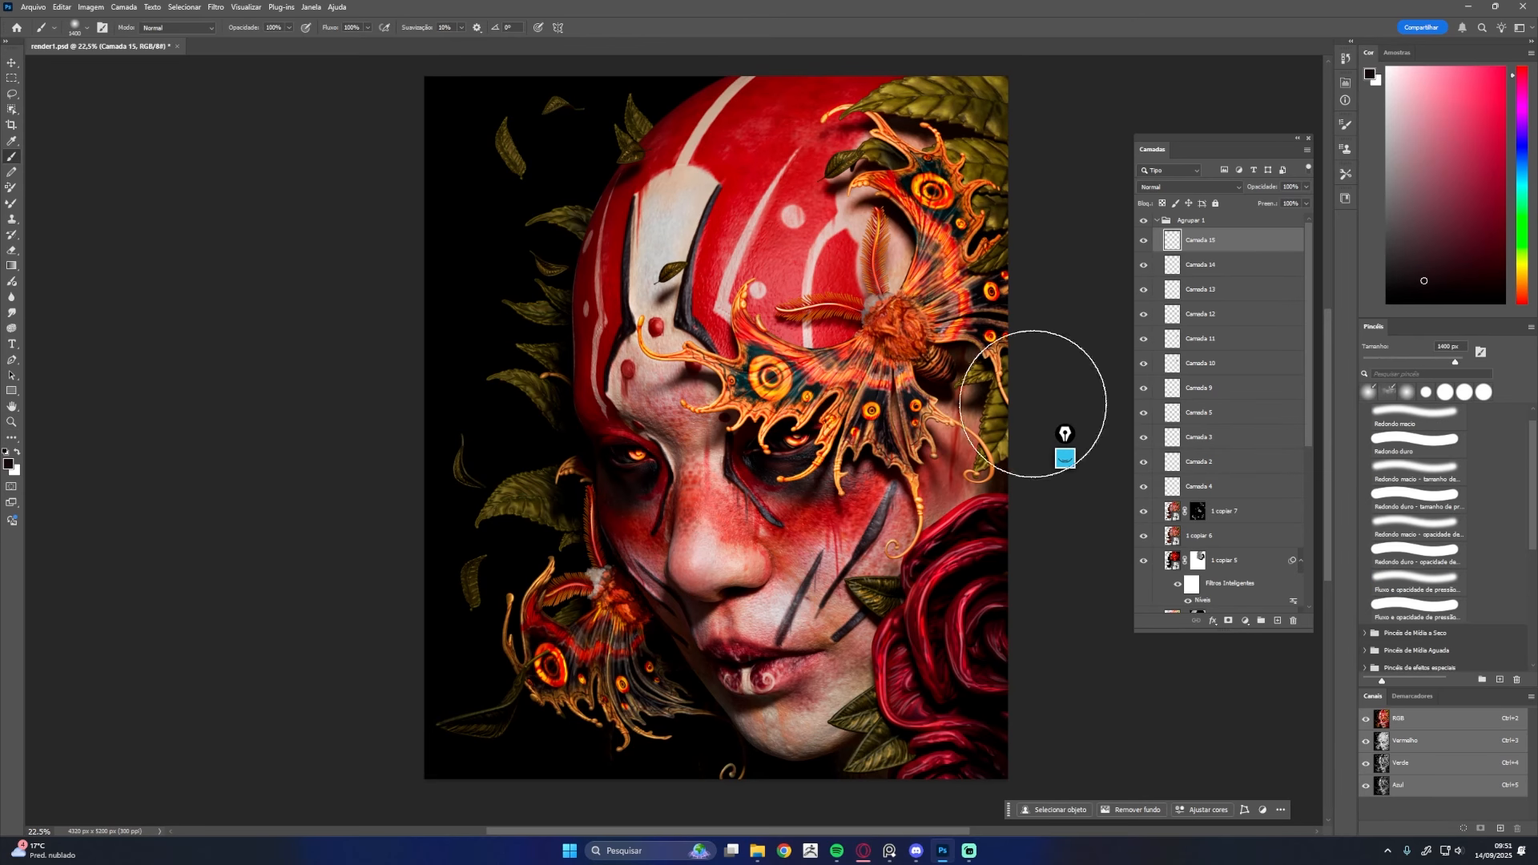
Collapse Agrupar 1, add a layer directly above Plano de Fundo and choose the Redondo duro brush
{"action": "left_click", "coordinate": [1156, 220]}
{"action": "left_click", "coordinate": [1202, 240]}
{"action": "left_click", "coordinate": [1277, 621]}
{"action": "key", "text": "z"}
{"action": "left_click_drag", "start_coordinate": [944, 454], "coordinate": [918, 454]}
{"action": "key", "text": "b"}
{"action": "scroll", "coordinate": [1430, 553], "scroll_direction": "up", "scroll_amount": 5}
{"action": "left_click", "coordinate": [1418, 462]}
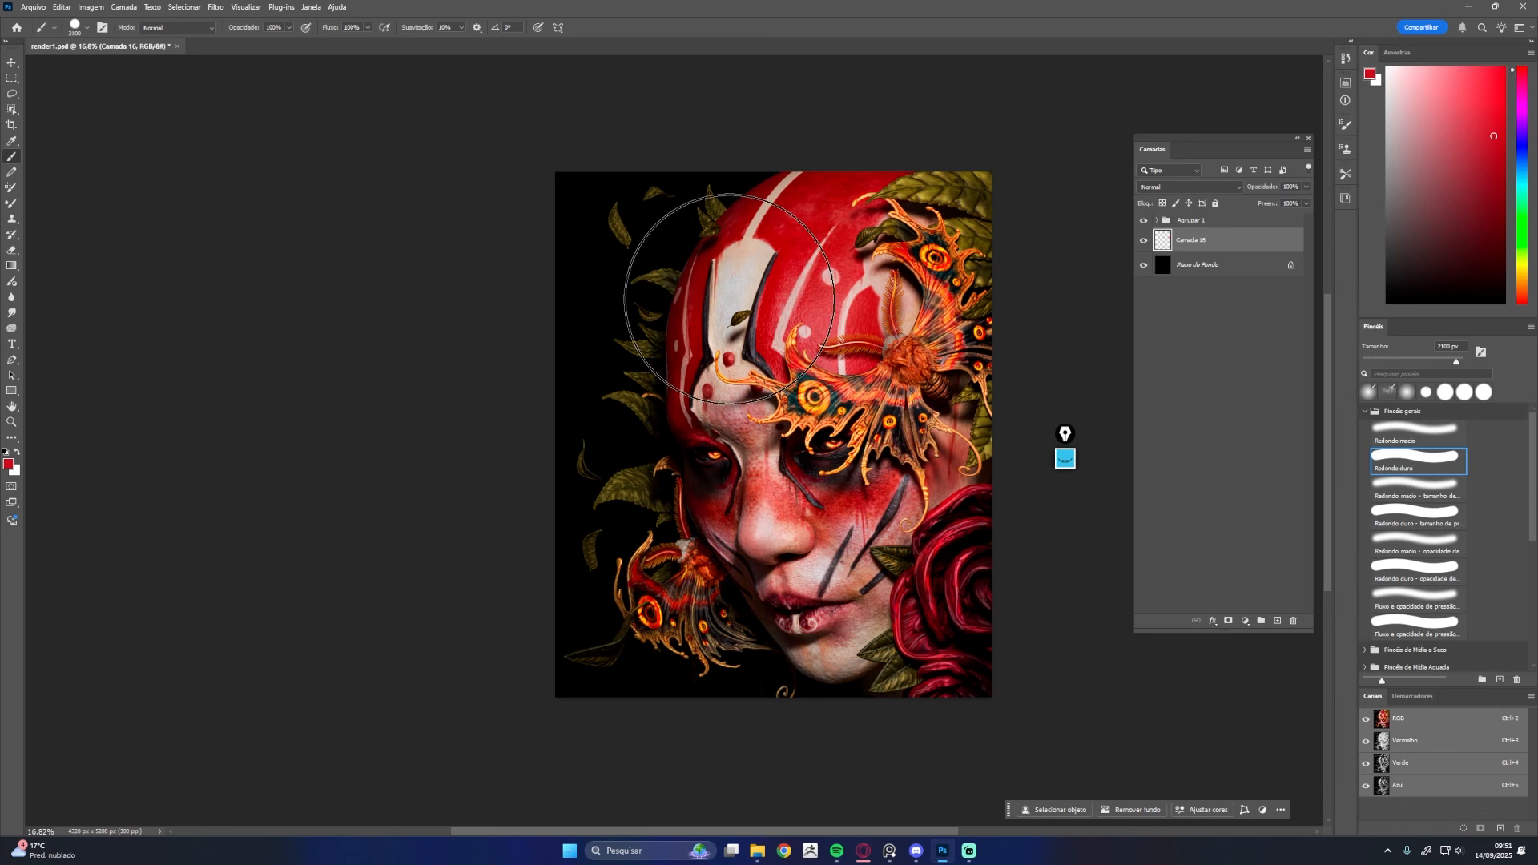
Paint one solid crimson disc 3300 px wide on Camada 16, behind the upper-left side of the head
{"action": "key", "text": "]"}
{"action": "key", "text": "]"}
{"action": "key", "text": "]"}
{"action": "key", "text": "]"}
{"action": "key", "text": "]"}
{"action": "key", "text": "]"}
{"action": "key", "text": "]"}
{"action": "key", "text": "]"}
{"action": "key", "text": "]"}
{"action": "key", "text": "]"}
{"action": "key", "text": "]"}
{"action": "key", "text": "]"}
{"action": "left_click", "coordinate": [728, 418]}
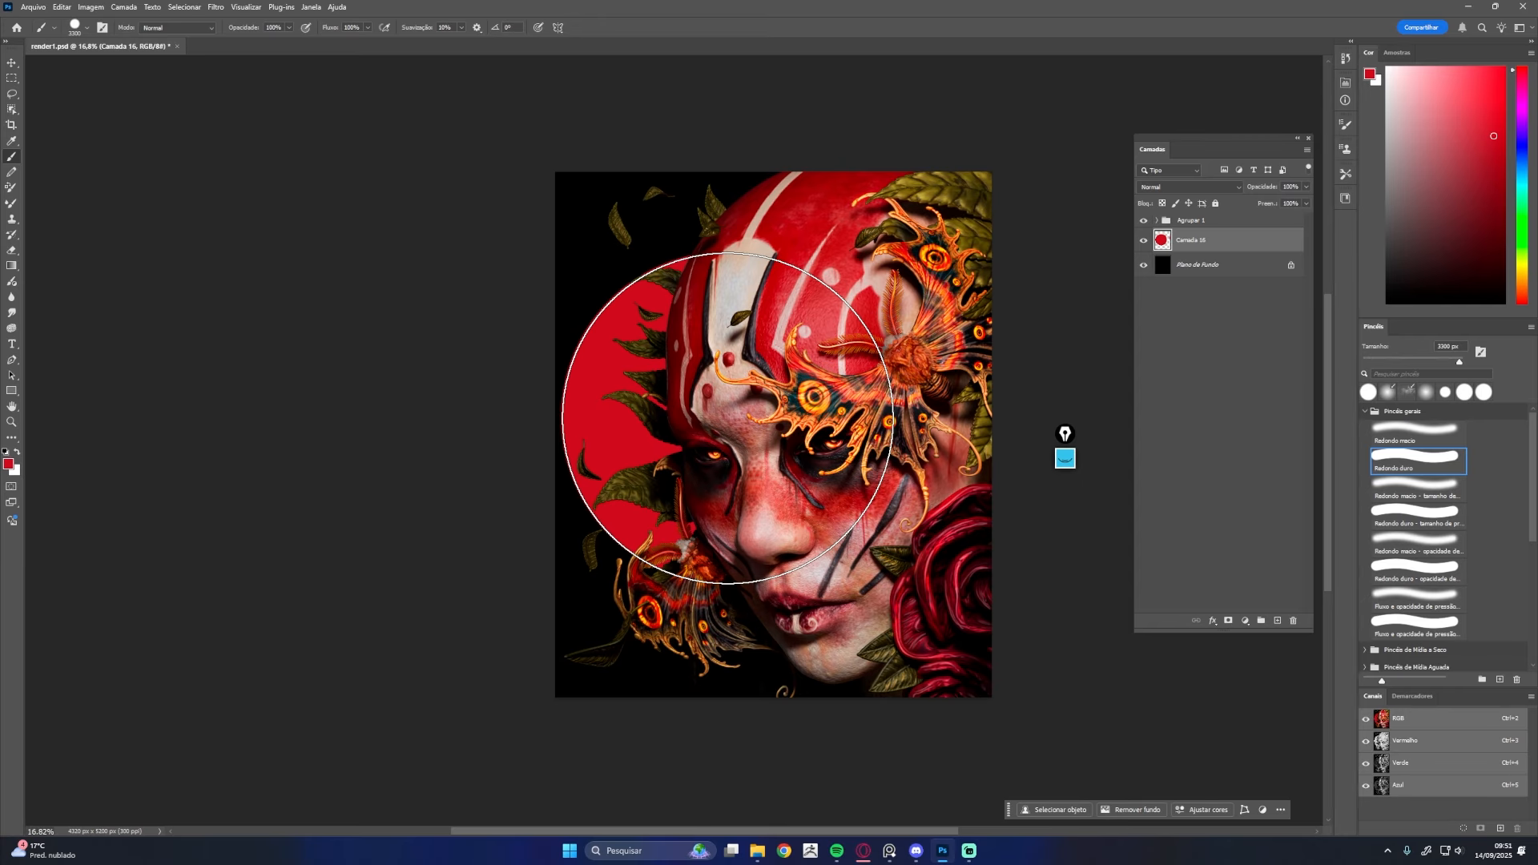
{"action": "key", "text": "ctrl+z"}
{"action": "left_click", "coordinate": [725, 301]}
{"action": "key", "text": "z"}
{"action": "left_click_drag", "start_coordinate": [1125, 690], "coordinate": [1099, 689]}
{"action": "key", "text": "v"}
{"action": "mouse_move", "coordinate": [709, 370]}
{"action": "left_mouse_down"}
{"action": "mouse_move", "coordinate": [709, 427]}
{"action": "mouse_move", "coordinate": [709, 370]}
{"action": "left_mouse_up"}
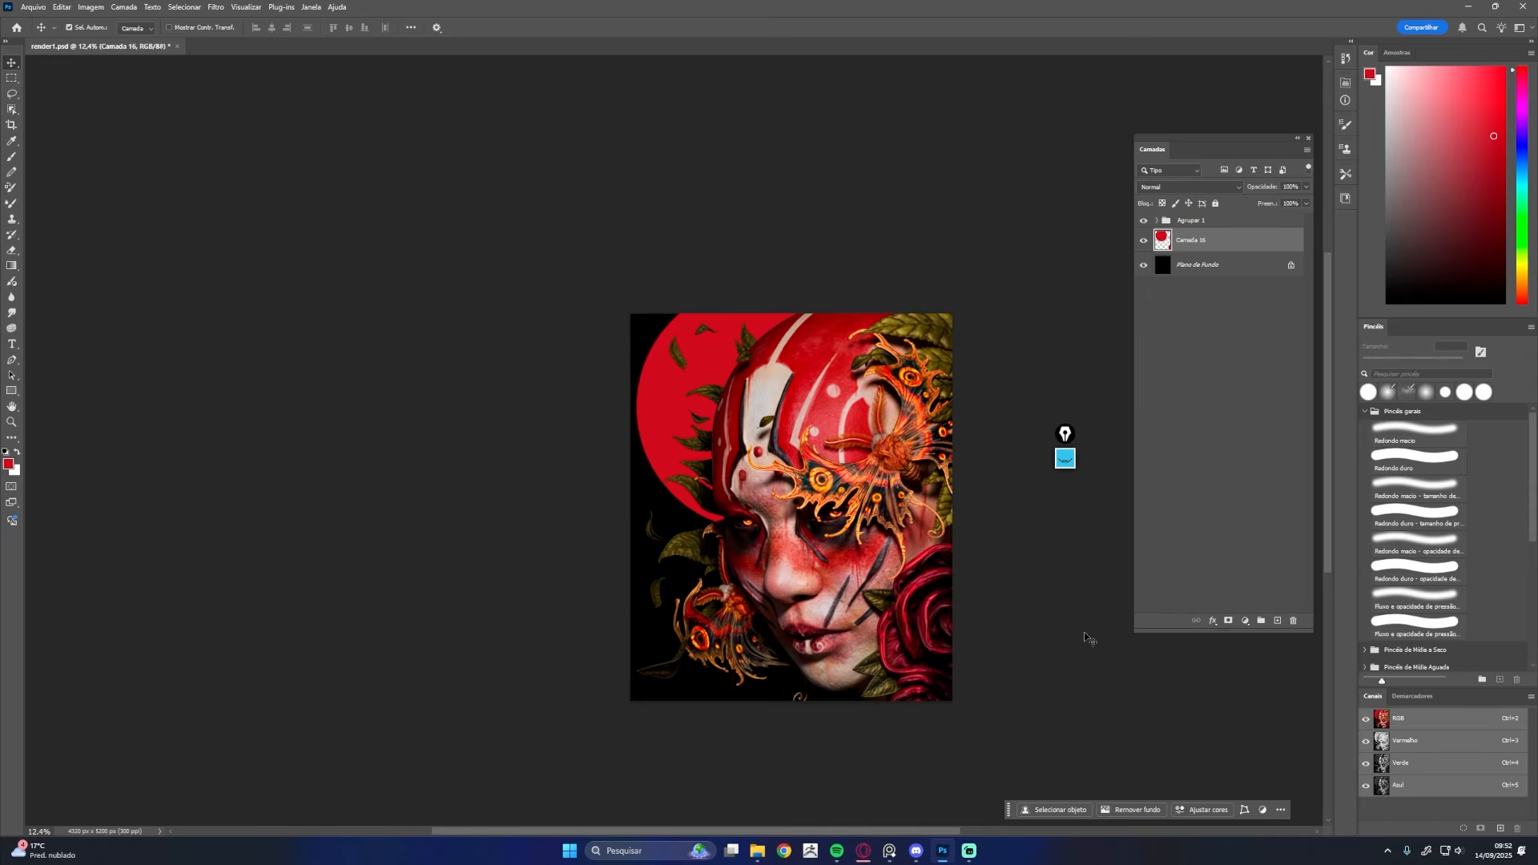
Place the rock stone texture image above Plano de Fundo and below the red disc, positioned over the background
{"action": "key", "text": "z"}
{"action": "left_click_drag", "start_coordinate": [956, 526], "coordinate": [985, 524]}
{"action": "left_click_drag", "start_coordinate": [985, 524], "coordinate": [1001, 429]}
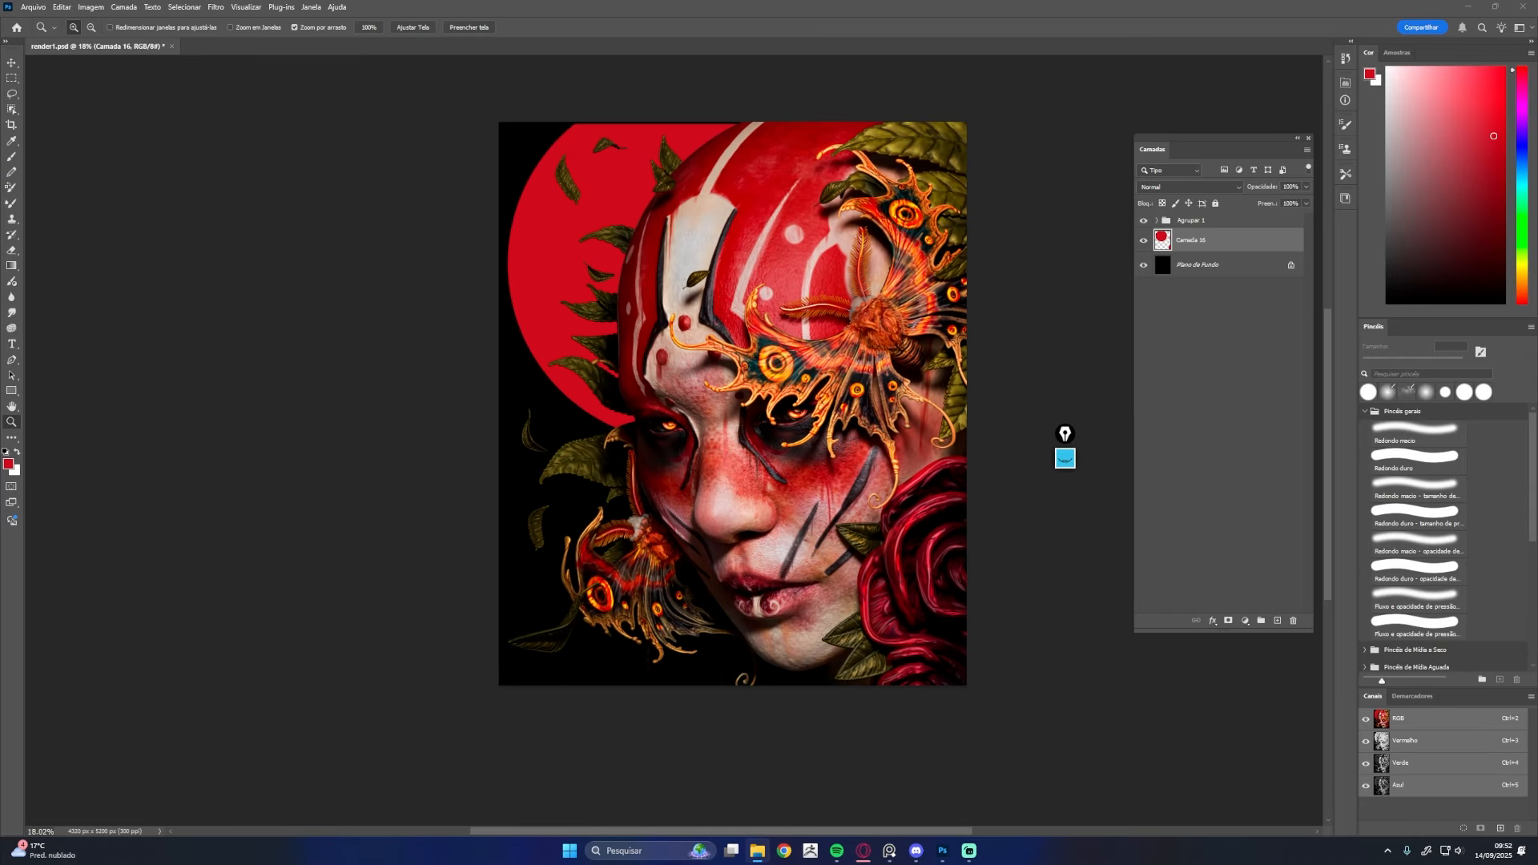
{"action": "key", "text": "Escape"}
{"action": "left_click_drag", "start_coordinate": [928, 321], "coordinate": [733, 404]}
{"action": "left_click", "coordinate": [1198, 265]}
{"action": "left_click_drag", "start_coordinate": [641, 361], "coordinate": [556, 607]}
{"action": "key", "text": "Return"}
Duplicate the rock texture to fill the background, merge the copies and set the merged layer's opacity to 12%
{"action": "key", "text": "v"}
{"action": "left_click_drag", "start_coordinate": [584, 682], "coordinate": [480, 341]}
{"action": "key", "text": "ctrl+e"}
{"action": "left_click", "coordinate": [1190, 186]}
{"action": "key", "text": "Escape"}
{"action": "left_click_drag", "start_coordinate": [1274, 187], "coordinate": [1264, 187]}
Place the seamless rock stone texture below the red disc and merge it with a duplicate shifted upward
{"action": "left_click_drag", "start_coordinate": [657, 864], "coordinate": [680, 601]}
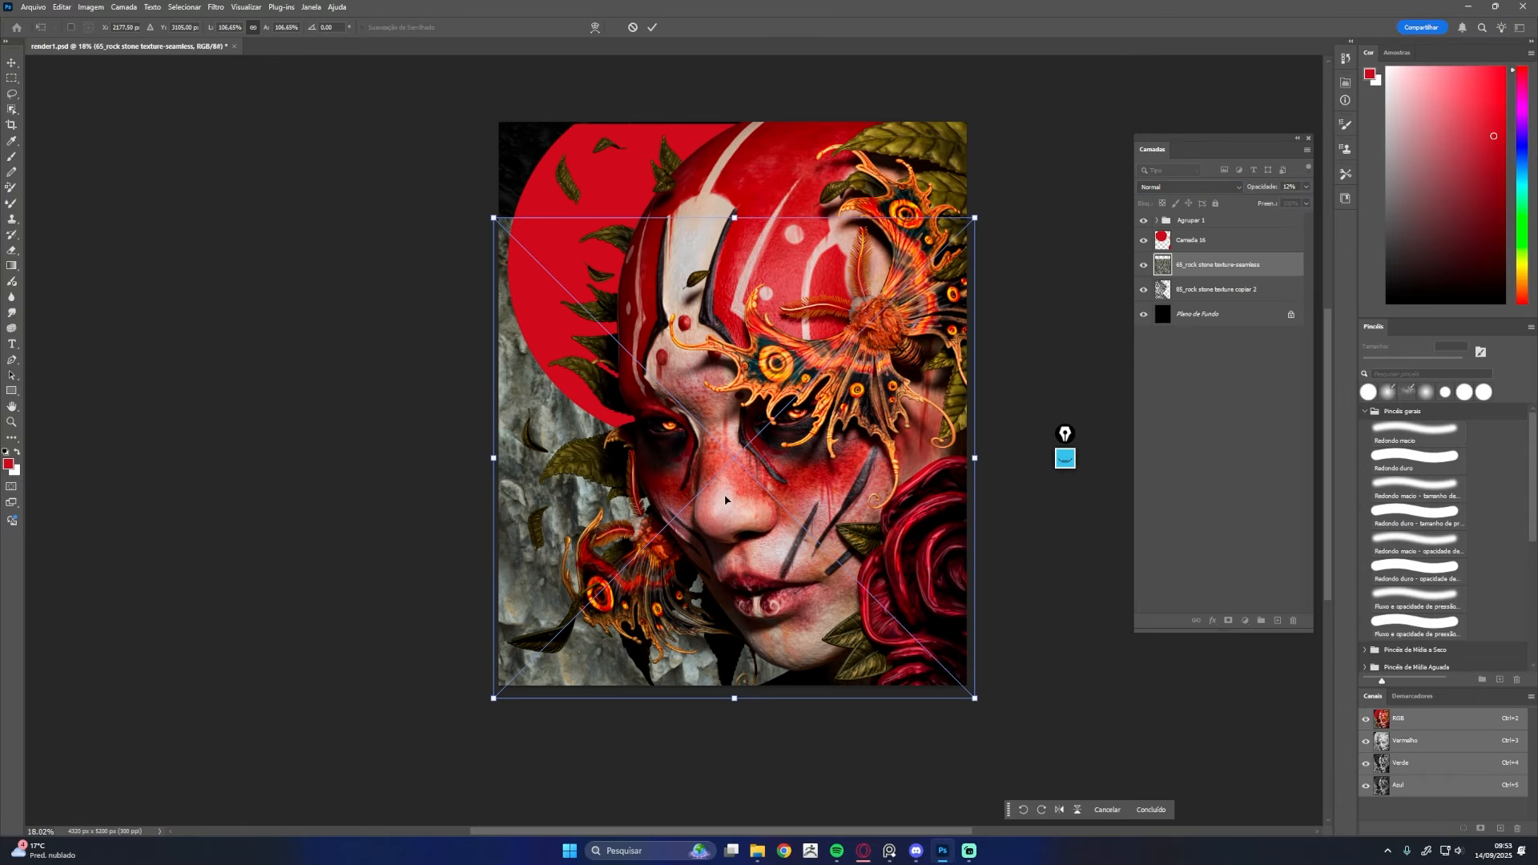
{"action": "key", "text": "Return"}
{"action": "left_click_drag", "start_coordinate": [561, 625], "coordinate": [561, 241]}
{"action": "key", "text": "ctrl+e"}
Change the merged seamless rock texture's blend mode and lower its opacity so it darkens into the background
{"action": "left_click", "coordinate": [1204, 188]}
{"action": "left_click", "coordinate": [1202, 341]}
{"action": "left_click_drag", "start_coordinate": [1272, 186], "coordinate": [1233, 187]}
{"action": "left_click", "coordinate": [1202, 187]}
{"action": "left_click", "coordinate": [1194, 313]}
Place the cloud image above the rock textures and merge it with a duplicate so clouds cover the whole background
{"action": "left_click_drag", "start_coordinate": [665, 863], "coordinate": [648, 691]}
{"action": "left_click_drag", "start_coordinate": [592, 501], "coordinate": [480, 388]}
{"action": "key", "text": "Return"}
{"action": "left_click_drag", "start_coordinate": [560, 625], "coordinate": [560, 293]}
{"action": "key", "text": "ctrl+e"}
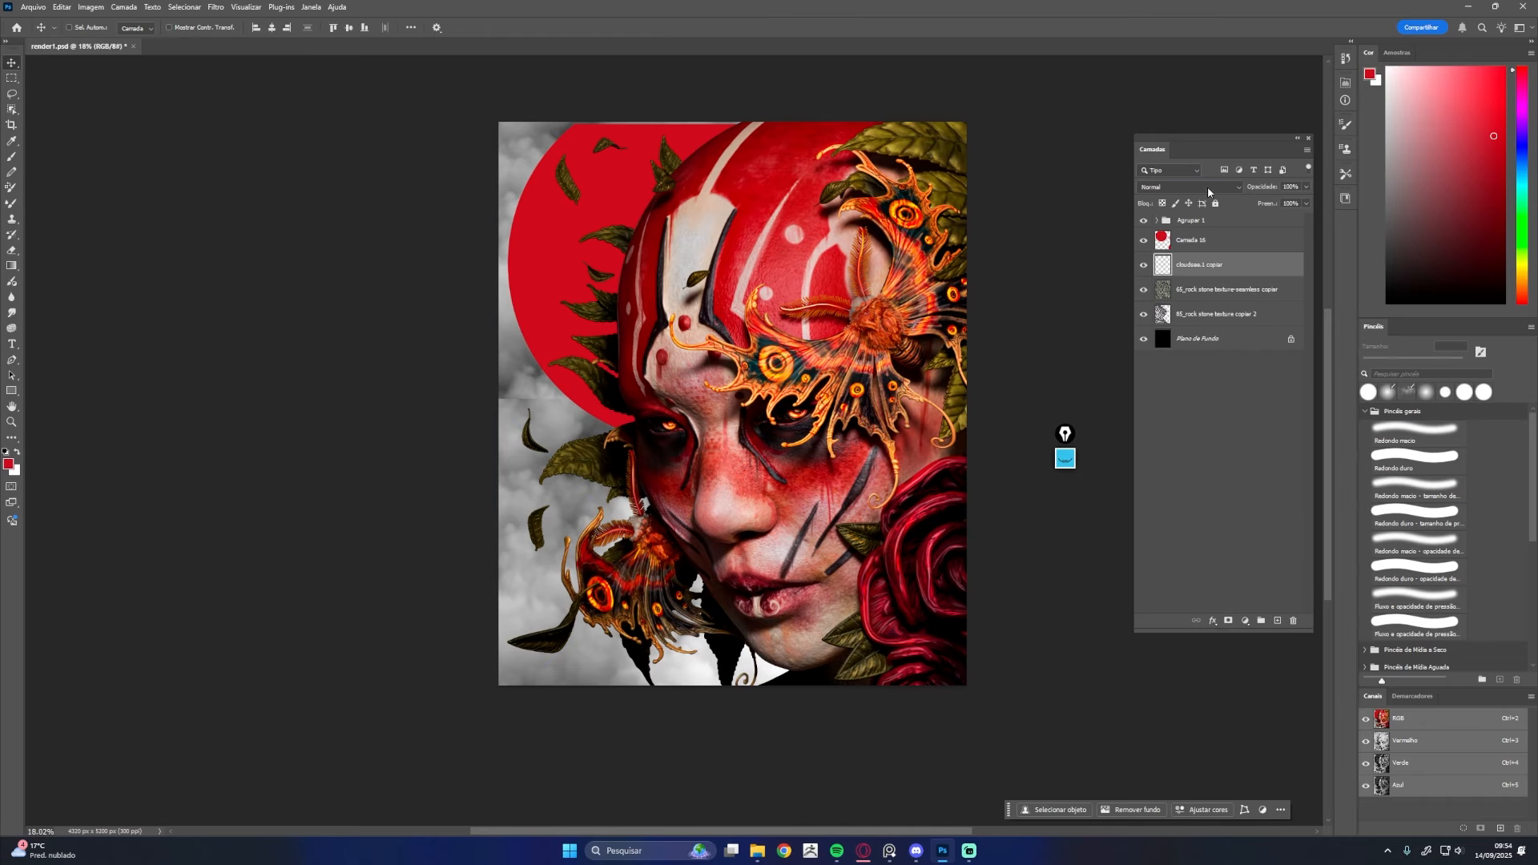
Blend the merged cloud layer in Sobrepor mode at 43% opacity
{"action": "left_click", "coordinate": [1208, 189]}
{"action": "left_click", "coordinate": [1156, 403]}
{"action": "left_click_drag", "start_coordinate": [1264, 186], "coordinate": [1275, 190]}
{"action": "left_click", "coordinate": [1189, 187]}
{"action": "left_click", "coordinate": [1155, 346]}
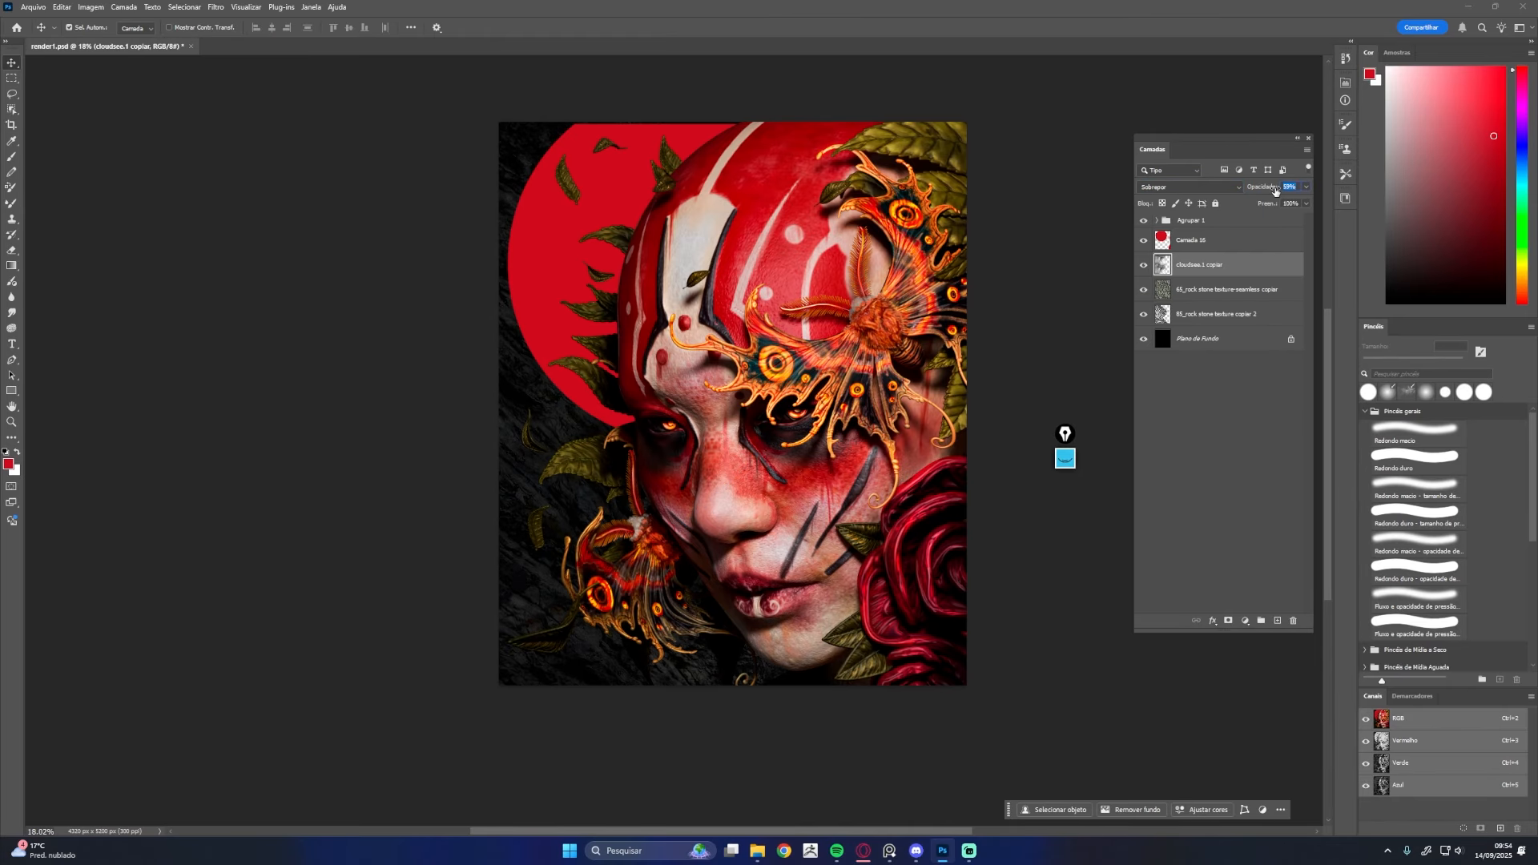
{"action": "key", "text": "alt+Tab"}
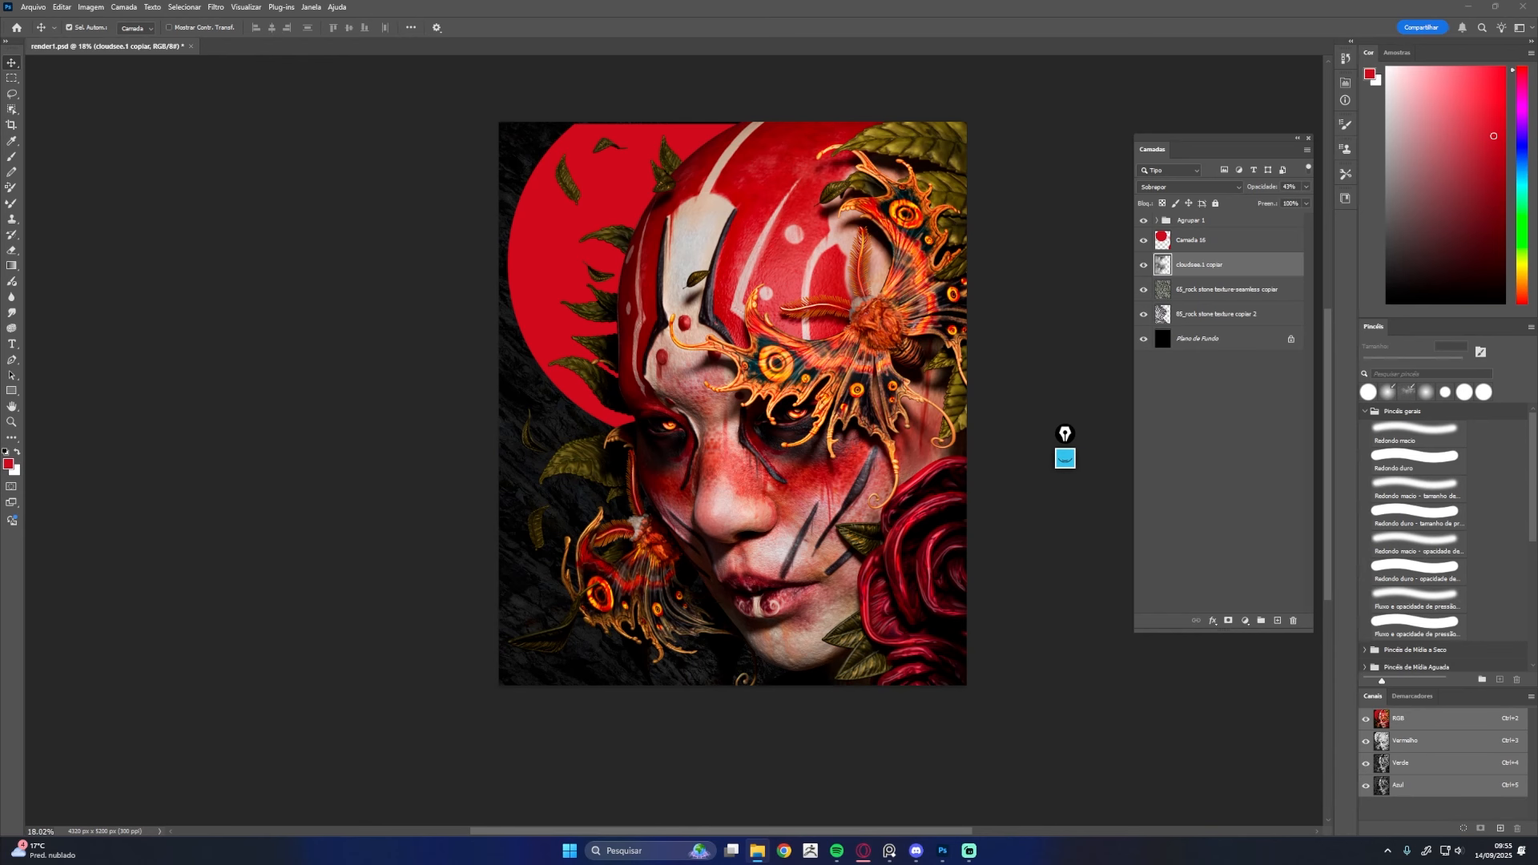
Place the tree-bark texture below the red disc, merge it with vertically shifted duplicates and lower its opacity
{"action": "key", "text": "Return"}
{"action": "left_click_drag", "start_coordinate": [1273, 186], "coordinate": [1266, 192]}
{"action": "left_click_drag", "start_coordinate": [545, 369], "coordinate": [548, 144]}
{"action": "left_click_drag", "start_coordinate": [551, 144], "coordinate": [551, 612]}
{"action": "left_click", "coordinate": [1210, 314], "text": "shift"}
{"action": "key", "text": "ctrl+e"}
{"action": "left_click_drag", "start_coordinate": [1268, 188], "coordinate": [1246, 211]}
Place the dust particles image above the portrait group, enlarge it and merge it with a duplicate shifted downward
{"action": "left_click", "coordinate": [1243, 242]}
{"action": "key", "text": "Return"}
{"action": "key", "text": "ctrl+t"}
{"action": "left_click_drag", "start_coordinate": [770, 310], "coordinate": [769, 196]}
{"action": "key", "text": "Return"}
{"action": "left_click_drag", "start_coordinate": [885, 128], "coordinate": [885, 458]}
{"action": "key", "text": "ctrl+e"}
Blend the merged dust layer in Clarear mode at lower opacity and erase the dust covering the portrait
{"action": "left_click", "coordinate": [1190, 186]}
{"action": "left_click", "coordinate": [1186, 290]}
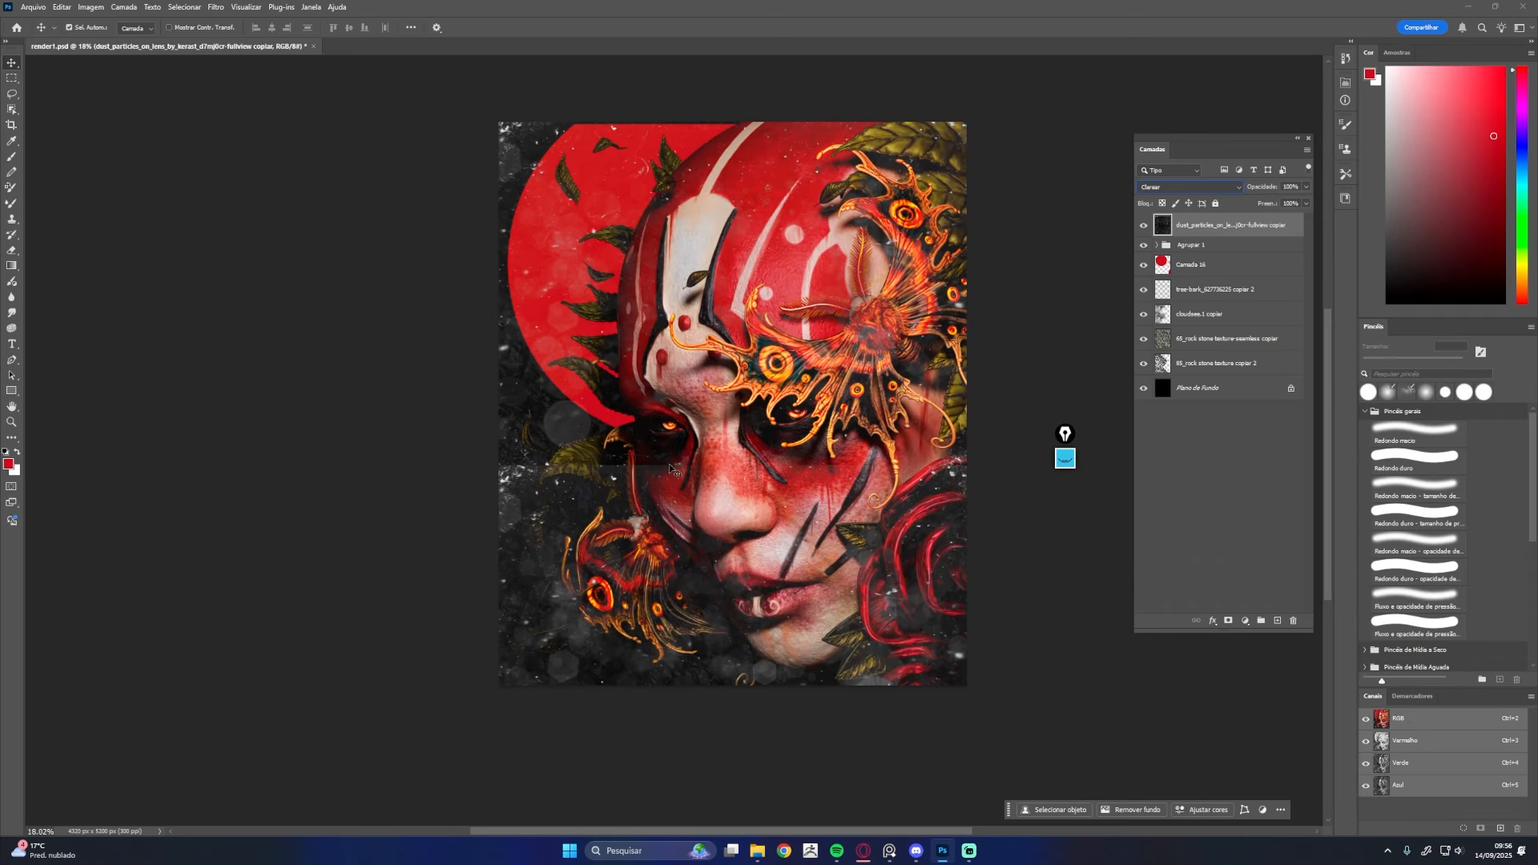
{"action": "key", "text": "e"}
{"action": "left_click", "coordinate": [927, 476]}
{"action": "left_click_drag", "start_coordinate": [1270, 193], "coordinate": [1260, 191]}
Colorize the dust layer red with hue 360, saturation 52 and reduced lightness, and lower its opacity to 42%
{"action": "key", "text": "ctrl+u"}
{"action": "left_click", "coordinate": [1117, 337]}
{"action": "left_click_drag", "start_coordinate": [963, 298], "coordinate": [1049, 298]}
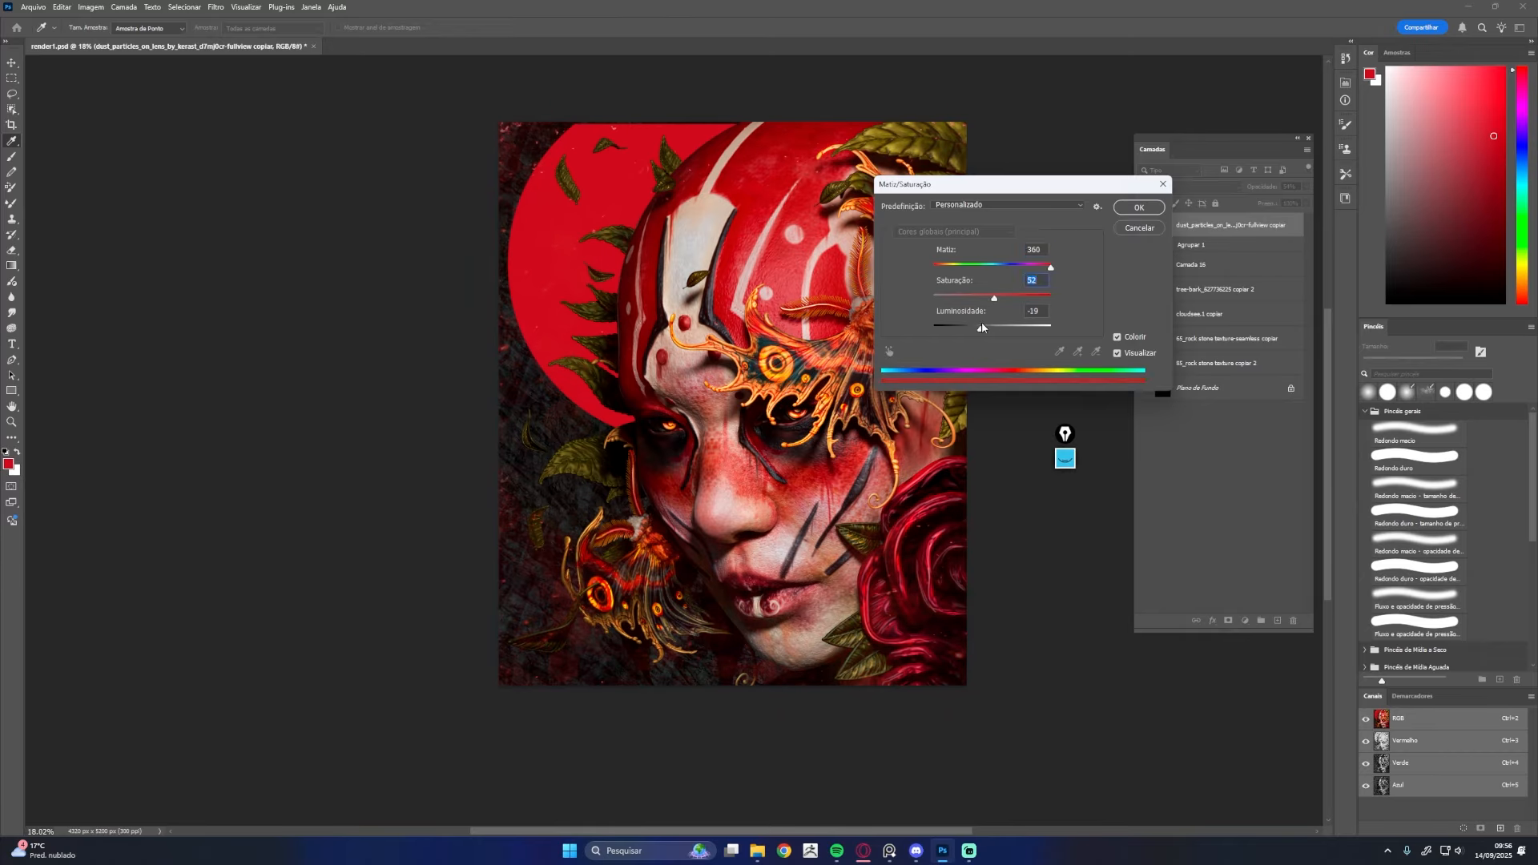
{"action": "left_click", "coordinate": [1139, 227]}
{"action": "left_click_drag", "start_coordinate": [1263, 186], "coordinate": [1250, 187]}
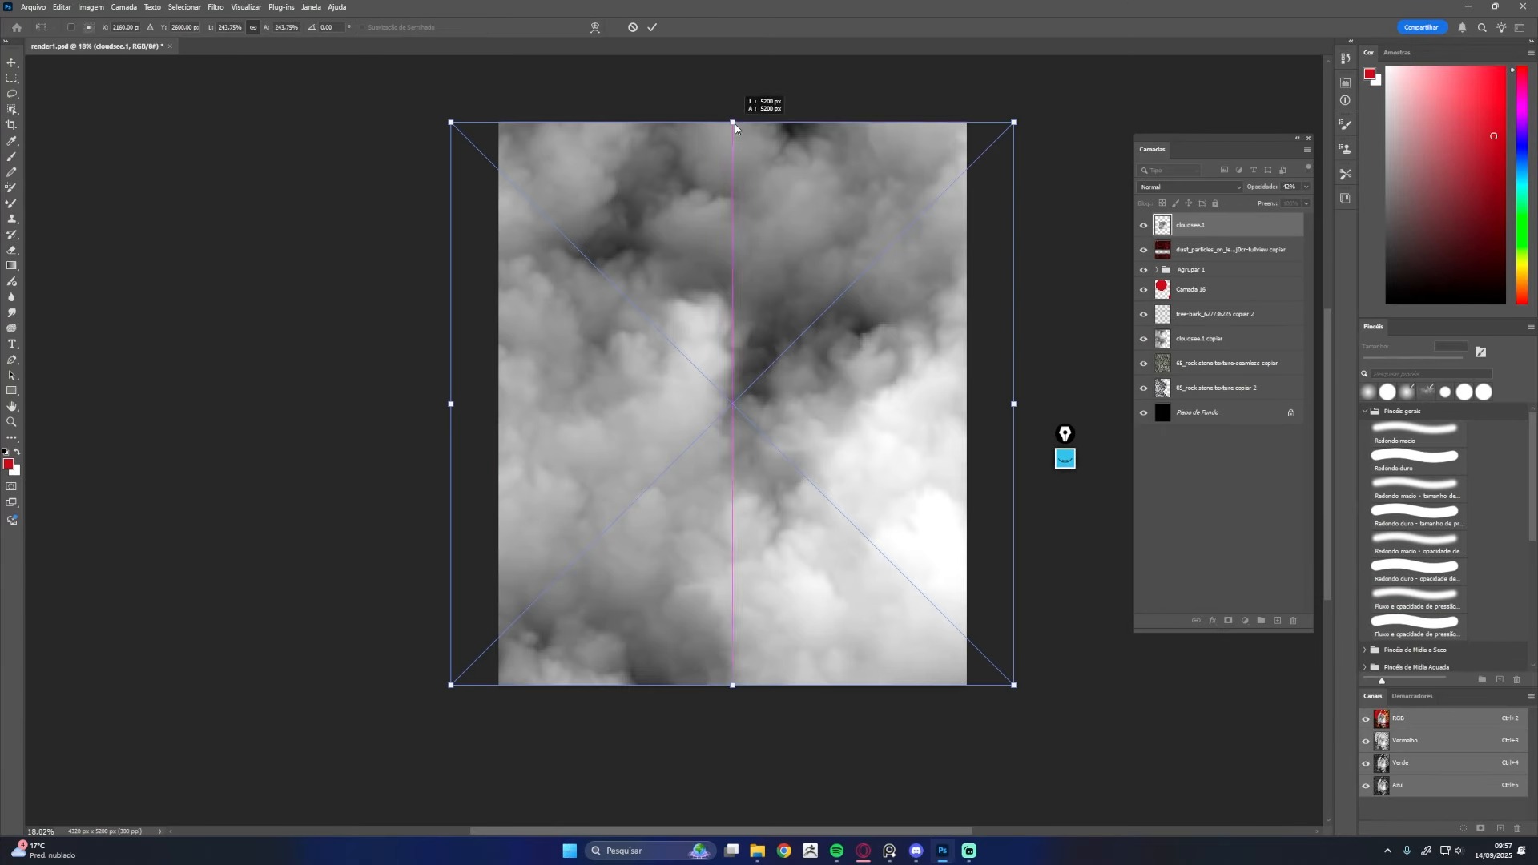
Blend the cloud image above all layers at 13% opacity, duplicate it and set the duplicate to Sobrepor
{"action": "left_click", "coordinate": [1189, 186]}
{"action": "left_click", "coordinate": [1162, 313]}
{"action": "left_click_drag", "start_coordinate": [1272, 188], "coordinate": [1264, 189]}
{"action": "key", "text": "ctrl+j"}
{"action": "left_click", "coordinate": [1190, 188]}
{"action": "left_click", "coordinate": [1154, 352]}
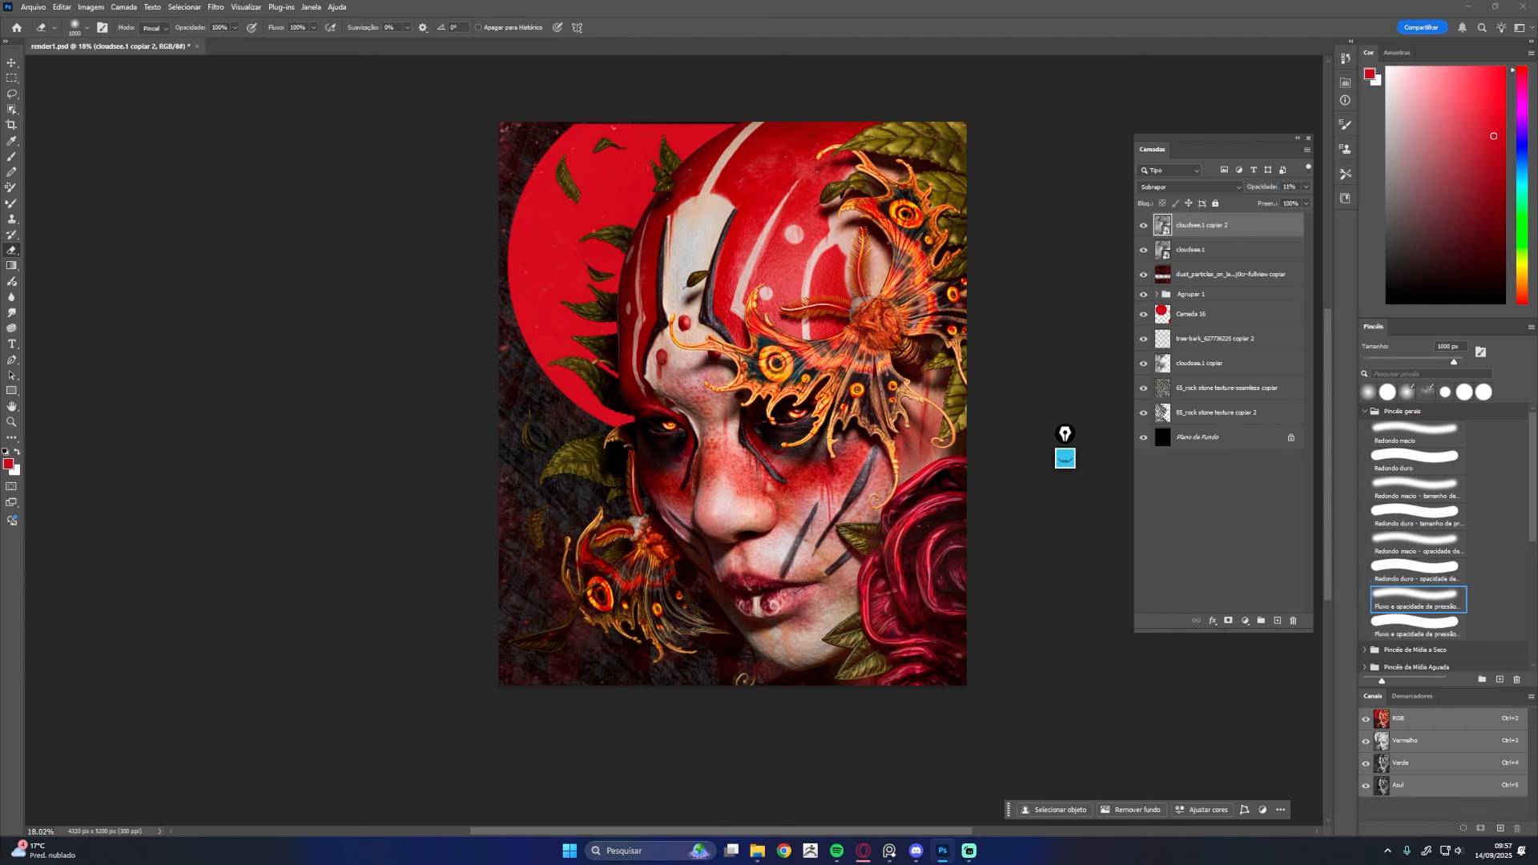
Place the rust texture over the forehead, rotate a duplicate over the lower face, and merge both copies into one layer
{"action": "key", "text": "Return"}
{"action": "key", "text": "v"}
{"action": "key", "text": "ctrl+j"}
{"action": "key", "text": "ctrl+t"}
{"action": "left_click_drag", "start_coordinate": [761, 208], "coordinate": [810, 543]}
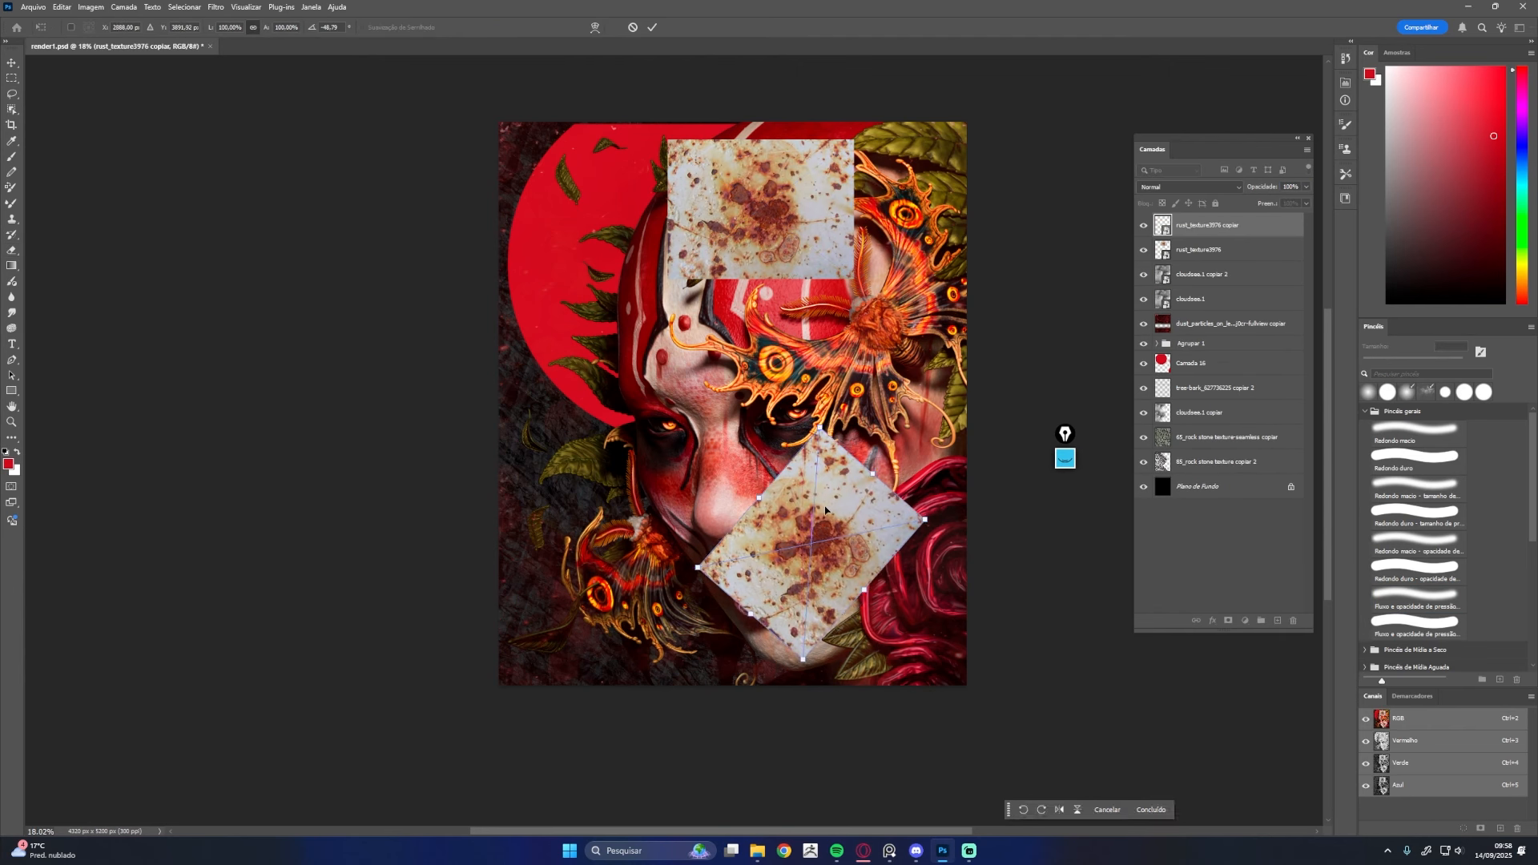
{"action": "key", "text": "Return"}
{"action": "key", "text": "ctrl+e"}
Blend the merged rust texture with Escurecer and lower its opacity to about 25%
{"action": "left_click", "coordinate": [1190, 187]}
{"action": "left_click", "coordinate": [1154, 229]}
{"action": "mouse_move", "coordinate": [1280, 187]}
{"action": "left_mouse_down"}
{"action": "mouse_move", "coordinate": [1310, 189]}
{"action": "mouse_move", "coordinate": [1272, 188]}
{"action": "left_mouse_up"}
{"action": "key", "text": "e"}
Duplicate the rust texture, reposition the copy over the face, and merge the duplicated pieces
{"action": "key", "text": "v"}
{"action": "key", "text": "ctrl+j"}
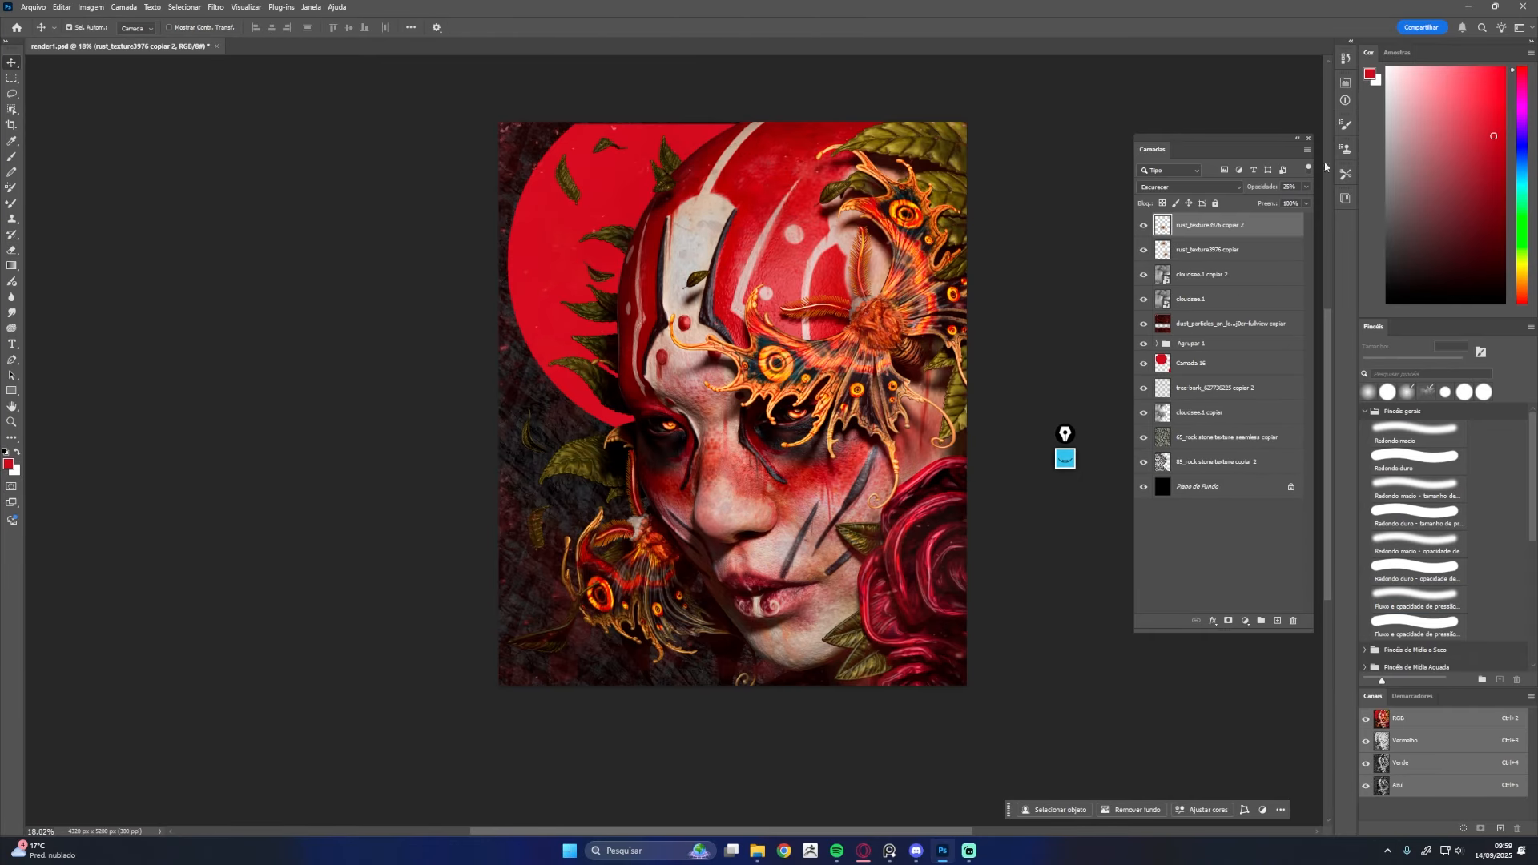
{"action": "key", "text": "Return"}
{"action": "left_click_drag", "start_coordinate": [744, 418], "coordinate": [798, 408]}
{"action": "key", "text": "ctrl+e"}
Position the defocused-lights image over the eye area and change its blend mode
{"action": "left_click_drag", "start_coordinate": [690, 419], "coordinate": [745, 429]}
{"action": "left_click", "coordinate": [1190, 186]}
{"action": "left_click", "coordinate": [1201, 310]}
Erase the excess of the defocused-lights layer with a soft brush, keeping the glow around the eyes, and compare with the layer hidden
{"action": "key", "text": "e"}
{"action": "left_click_drag", "start_coordinate": [1095, 330], "coordinate": [1011, 339]}
{"action": "key", "text": "b"}
{"action": "mouse_move", "coordinate": [1011, 338]}
{"action": "left_mouse_down"}
{"action": "mouse_move", "coordinate": [999, 403]}
{"action": "mouse_move", "coordinate": [947, 440]}
{"action": "mouse_move", "coordinate": [1011, 424]}
{"action": "left_mouse_up"}
{"action": "key", "text": "Caps_Lock"}
{"action": "key", "text": "Caps_Lock"}
{"action": "key", "text": "e"}
{"action": "mouse_move", "coordinate": [1001, 531]}
{"action": "left_mouse_down"}
{"action": "mouse_move", "coordinate": [996, 567]}
{"action": "mouse_move", "coordinate": [920, 553]}
{"action": "left_mouse_up"}
{"action": "mouse_move", "coordinate": [464, 480]}
{"action": "left_mouse_down"}
{"action": "mouse_move", "coordinate": [553, 471]}
{"action": "mouse_move", "coordinate": [548, 507]}
{"action": "left_mouse_up"}
{"action": "left_click_drag", "start_coordinate": [525, 641], "coordinate": [535, 594]}
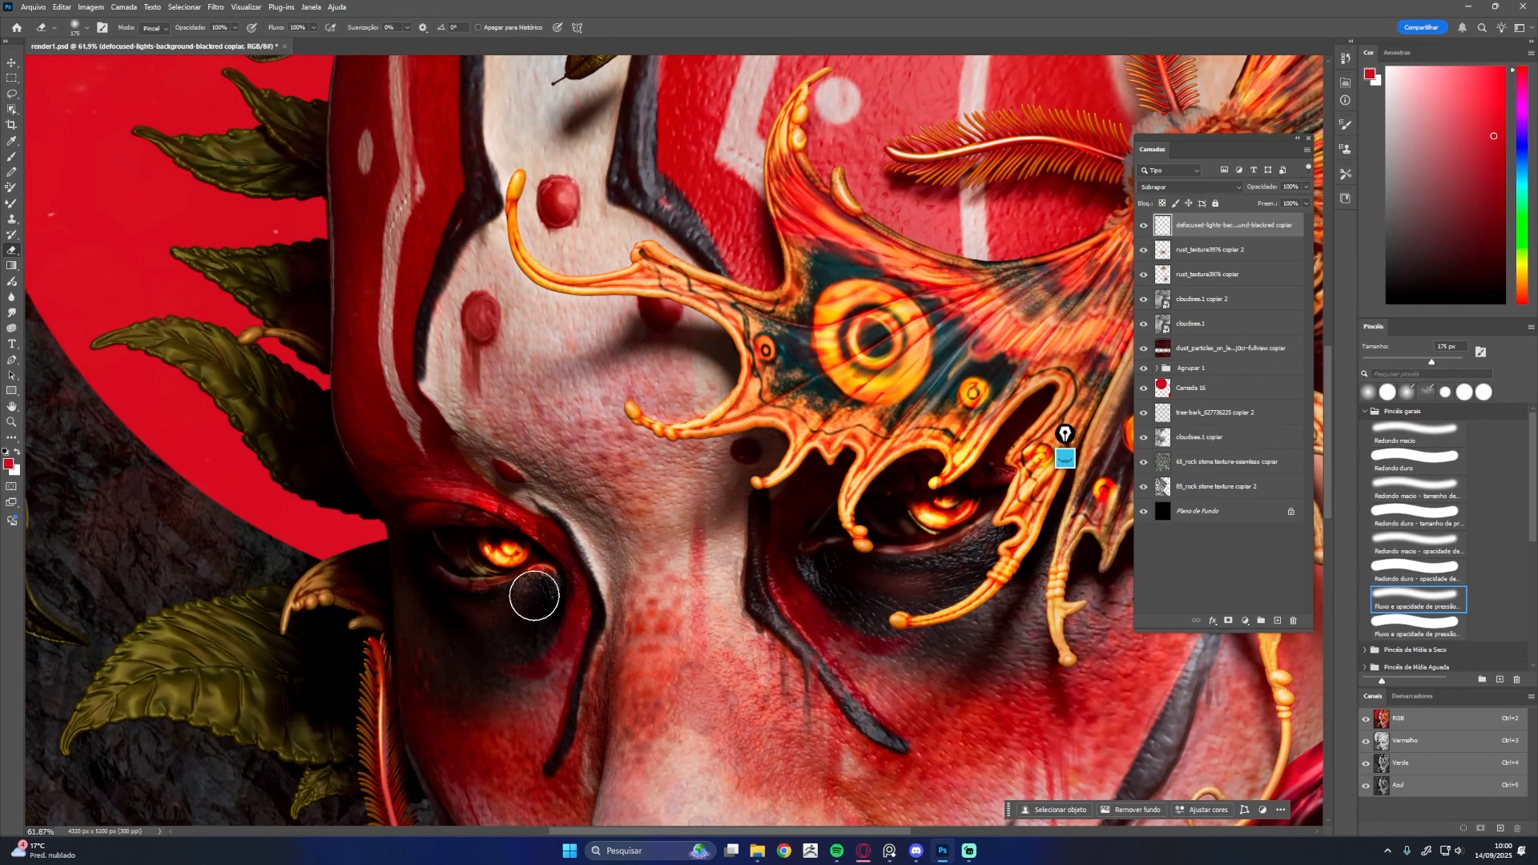
{"action": "key", "text": "z"}
{"action": "left_click_drag", "start_coordinate": [790, 421], "coordinate": [745, 422]}
{"action": "left_click", "coordinate": [1143, 230]}
{"action": "key", "text": "e"}
{"action": "key", "text": "ctrl+0"}
Try covering the whole portrait with several copies of the defocused-lights image merged into one layer
{"action": "mouse_move", "coordinate": [1537, 320]}
{"action": "left_mouse_down"}
{"action": "mouse_move", "coordinate": [721, 432]}
{"action": "mouse_move", "coordinate": [728, 361]}
{"action": "left_mouse_up"}
{"action": "left_click_drag", "start_coordinate": [737, 353], "coordinate": [636, 339]}
{"action": "mouse_move", "coordinate": [706, 463]}
{"action": "left_mouse_down"}
{"action": "mouse_move", "coordinate": [743, 383]}
{"action": "mouse_move", "coordinate": [861, 455]}
{"action": "left_mouse_up"}
{"action": "key", "text": "Return"}
{"action": "key", "text": "v"}
{"action": "left_click_drag", "start_coordinate": [892, 383], "coordinate": [888, 232]}
{"action": "left_click_drag", "start_coordinate": [962, 304], "coordinate": [512, 710]}
{"action": "left_click", "coordinate": [1250, 348], "text": "shift"}
{"action": "key", "text": "ctrl+e"}
Try blending the merged lights layer with Subexposição de cores at reduced opacity, and delete the layer
{"action": "left_click", "coordinate": [1167, 188]}
{"action": "left_click", "coordinate": [1171, 310]}
{"action": "mouse_move", "coordinate": [1269, 187]}
{"action": "left_mouse_down"}
{"action": "mouse_move", "coordinate": [1296, 177]}
{"action": "mouse_move", "coordinate": [1232, 198]}
{"action": "mouse_move", "coordinate": [1280, 200]}
{"action": "left_mouse_up"}
{"action": "left_click", "coordinate": [1174, 187]}
{"action": "left_click", "coordinate": [1154, 311]}
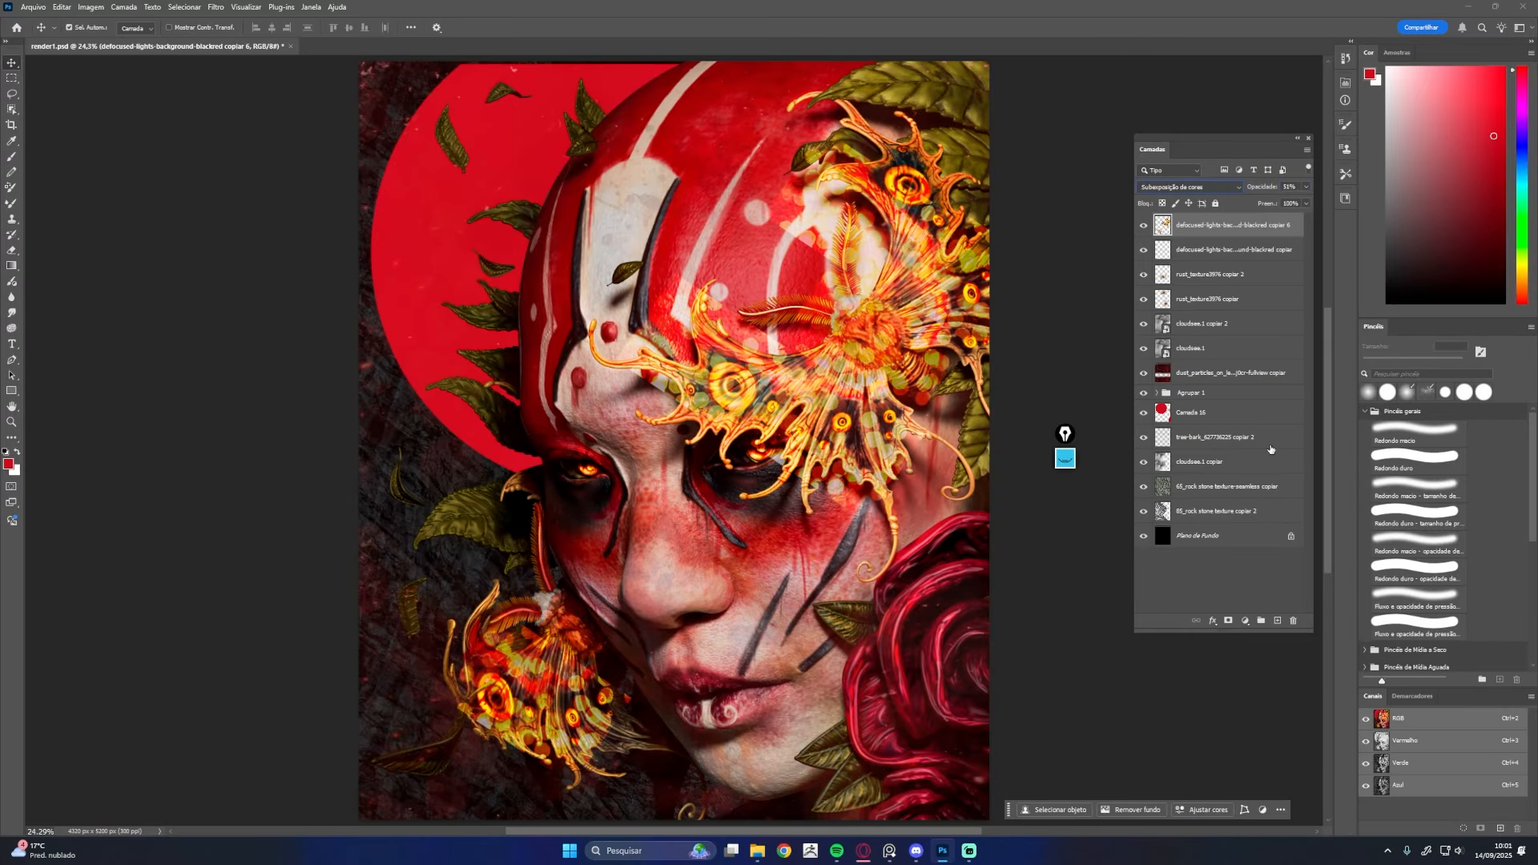
{"action": "key", "text": "Delete"}
{"action": "left_click", "coordinate": [1202, 299]}
{"action": "left_click", "coordinate": [1202, 324], "text": "shift"}
{"action": "key", "text": "z"}
{"action": "left_click_drag", "start_coordinate": [1069, 606], "coordinate": [1060, 642]}
Place the iris image above the red circle layer Camada 16 and scale it over the circle behind the head
{"action": "left_click", "coordinate": [1202, 388]}
{"action": "left_click_drag", "start_coordinate": [1537, 350], "coordinate": [806, 368]}
{"action": "left_click_drag", "start_coordinate": [765, 457], "coordinate": [605, 233]}
{"action": "left_click_drag", "start_coordinate": [710, 402], "coordinate": [862, 555]}
{"action": "key", "text": "Return"}
Make a circular selection matching the round iris in the placed image
{"action": "left_click", "coordinate": [12, 77]}
{"action": "left_click", "coordinate": [77, 93]}
{"action": "left_click_drag", "start_coordinate": [645, 353], "coordinate": [987, 520]}
{"action": "key", "text": "alt+space"}
{"action": "left_click_drag", "start_coordinate": [772, 418], "coordinate": [795, 436]}
Rasterize the iris layer and delete everything outside the round iris
{"action": "key", "text": "v"}
{"action": "left_click_drag", "start_coordinate": [662, 398], "coordinate": [668, 400]}
{"action": "key", "text": "m"}
{"action": "key", "text": "b"}
{"action": "left_click", "coordinate": [681, 384]}
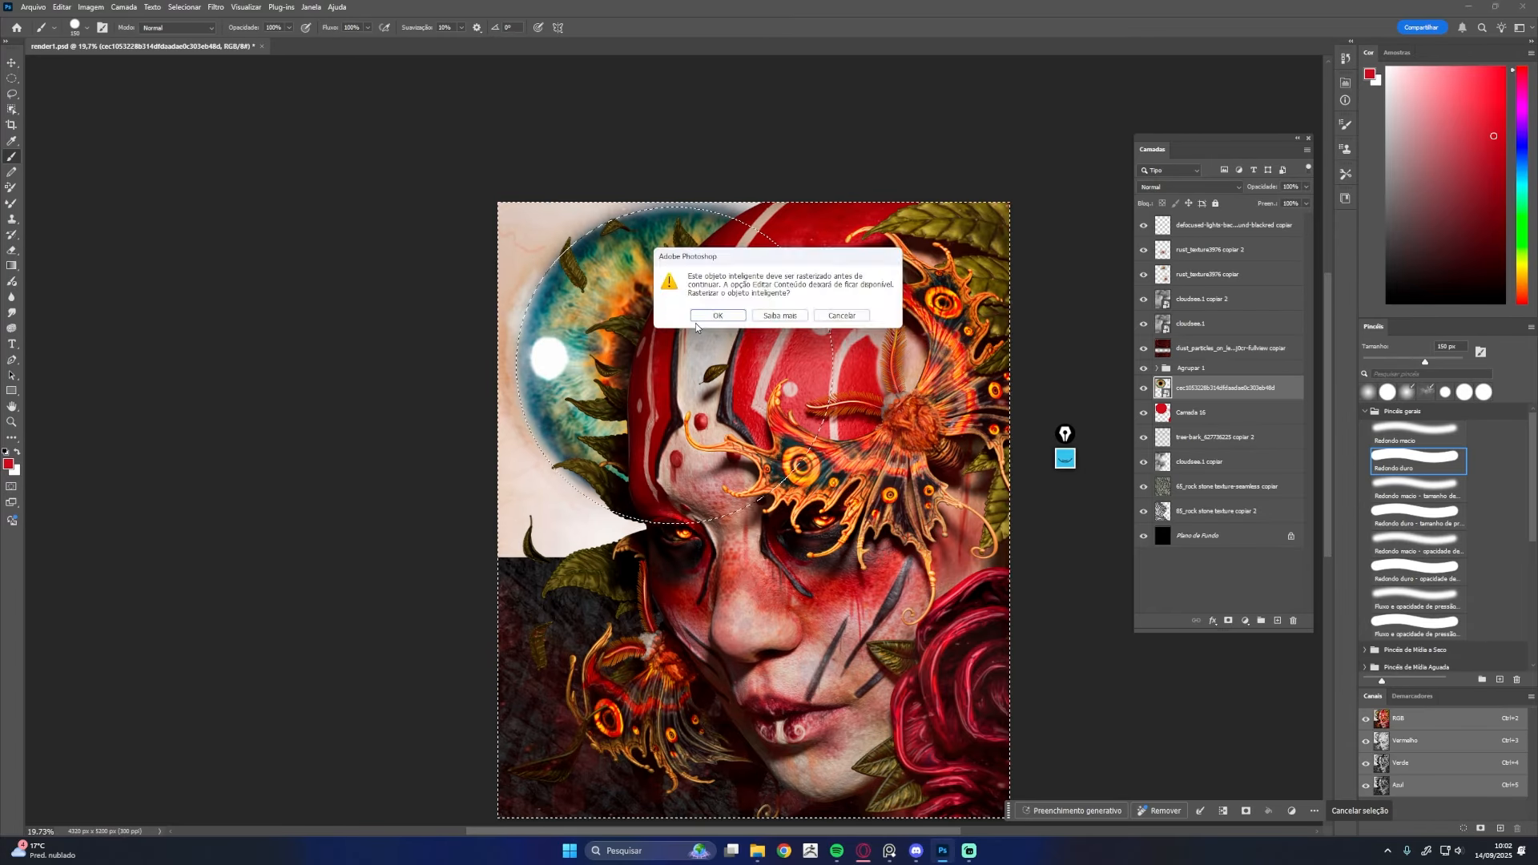
{"action": "key", "text": "Return"}
{"action": "key", "text": "ctrl+shift+i"}
{"action": "key", "text": "Delete"}
Transform the iris to align with the red circle and clip it to the Camada 16 layer
{"action": "key", "text": "ctrl+t"}
{"action": "left_click_drag", "start_coordinate": [749, 451], "coordinate": [744, 450]}
{"action": "key", "text": "Return"}
{"action": "left_click", "coordinate": [1234, 400], "text": "alt"}
{"action": "left_click", "coordinate": [1190, 187]}
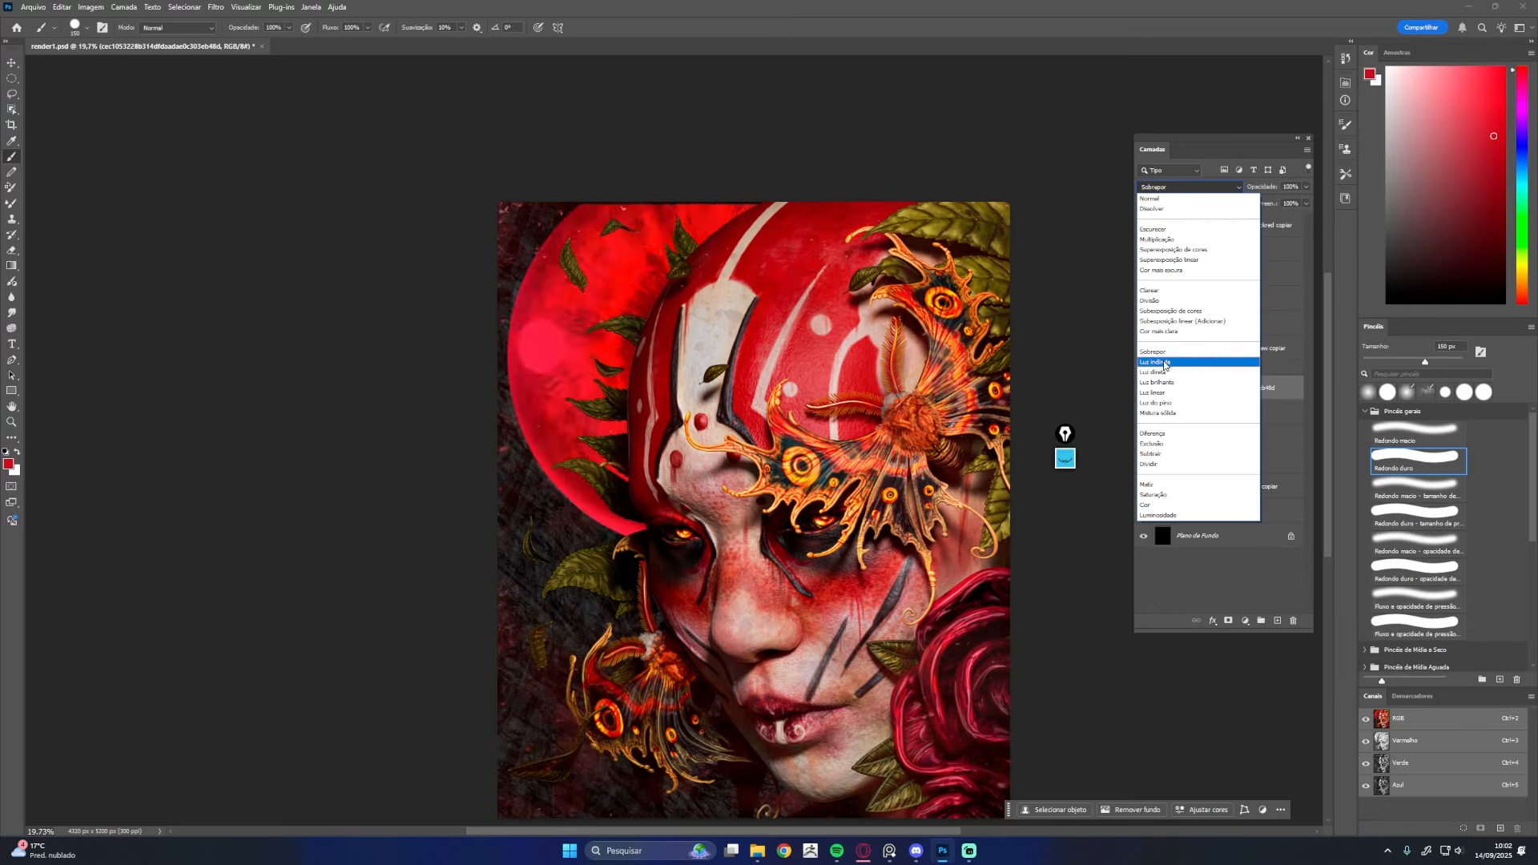
{"action": "key", "text": "Escape"}
Fine-tune the clipped iris layer's size and position inside the circle
{"action": "left_click", "coordinate": [1240, 416]}
{"action": "key", "text": "v"}
{"action": "left_click", "coordinate": [1226, 387]}
{"action": "key", "text": "ctrl+t"}
{"action": "mouse_move", "coordinate": [745, 397]}
{"action": "left_mouse_down"}
{"action": "mouse_move", "coordinate": [718, 417]}
{"action": "mouse_move", "coordinate": [743, 394]}
{"action": "left_mouse_up"}
{"action": "key", "text": "Return"}
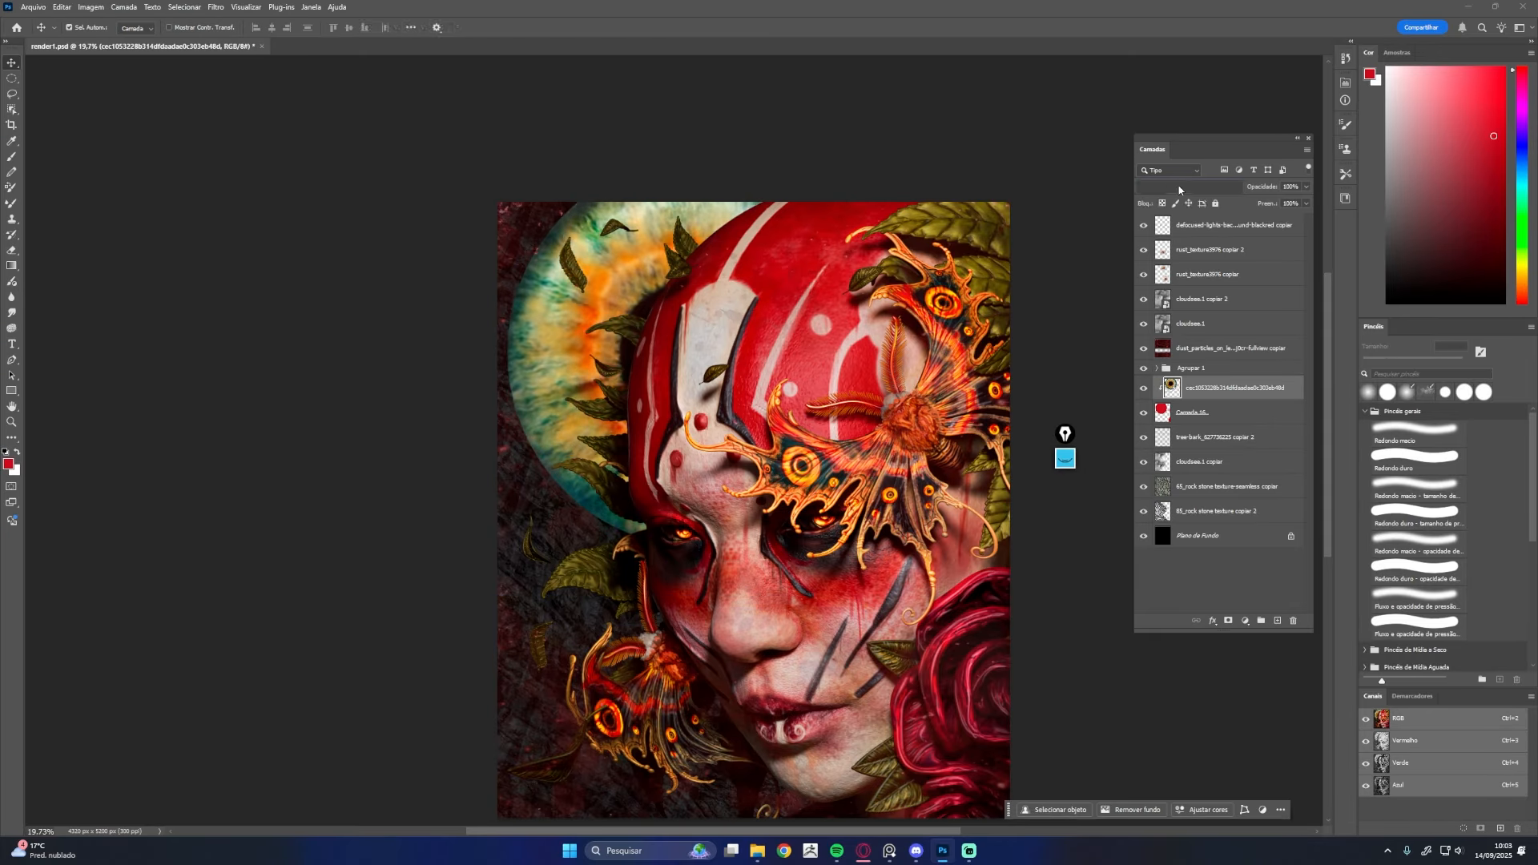
Blend the iris layer with Luz direta and reduce its opacity
{"action": "left_click", "coordinate": [1190, 187]}
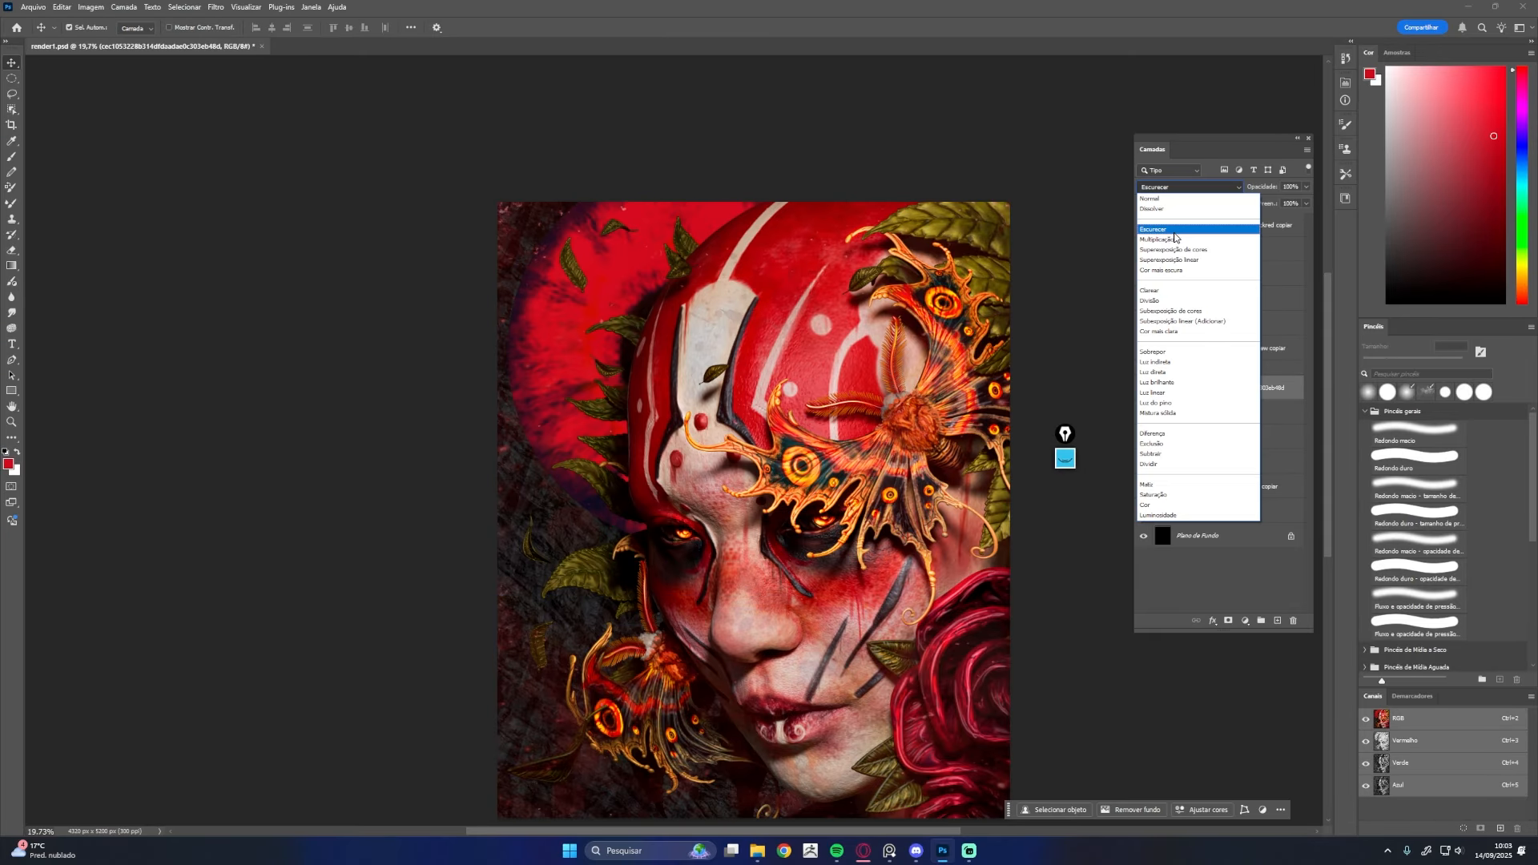
{"action": "left_click", "coordinate": [1169, 373]}
{"action": "left_click_drag", "start_coordinate": [1263, 187], "coordinate": [1249, 189]}
Adjust the red circle's color on Camada 16 with Hue/Saturation
{"action": "left_click", "coordinate": [1225, 413]}
{"action": "key", "text": "ctrl+u"}
{"action": "mouse_move", "coordinate": [993, 298]}
{"action": "left_mouse_down"}
{"action": "mouse_move", "coordinate": [927, 299]}
{"action": "mouse_move", "coordinate": [982, 296]}
{"action": "mouse_move", "coordinate": [994, 269]}
{"action": "left_mouse_up"}
{"action": "key", "text": "Return"}
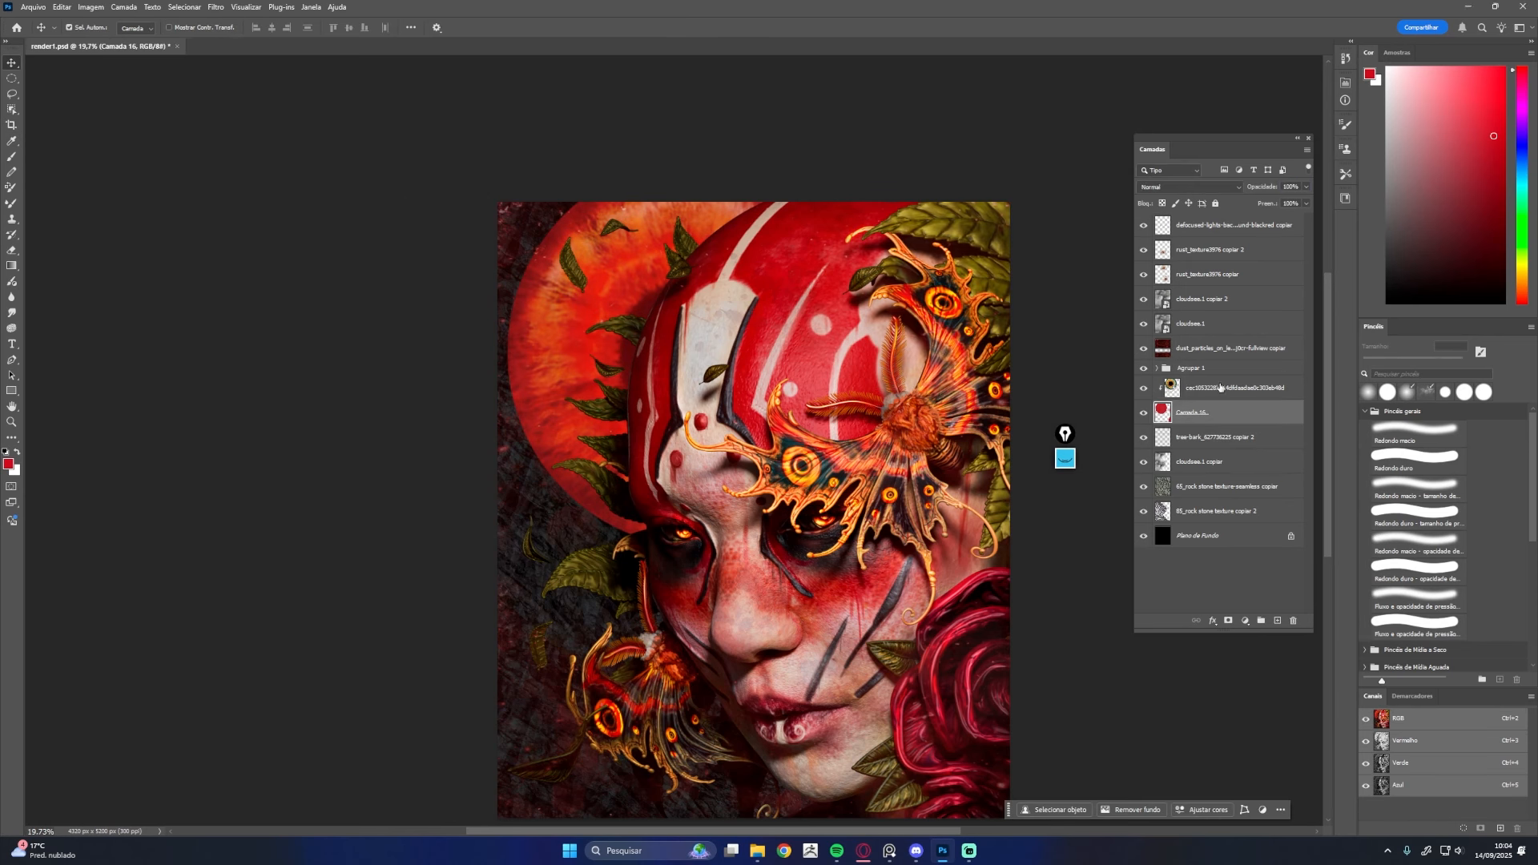
Hide the clipped iris layer and the red circle layer Camada 16
{"action": "left_click", "coordinate": [1219, 389]}
{"action": "left_click", "coordinate": [1147, 391]}
{"action": "left_click", "coordinate": [1144, 414]}
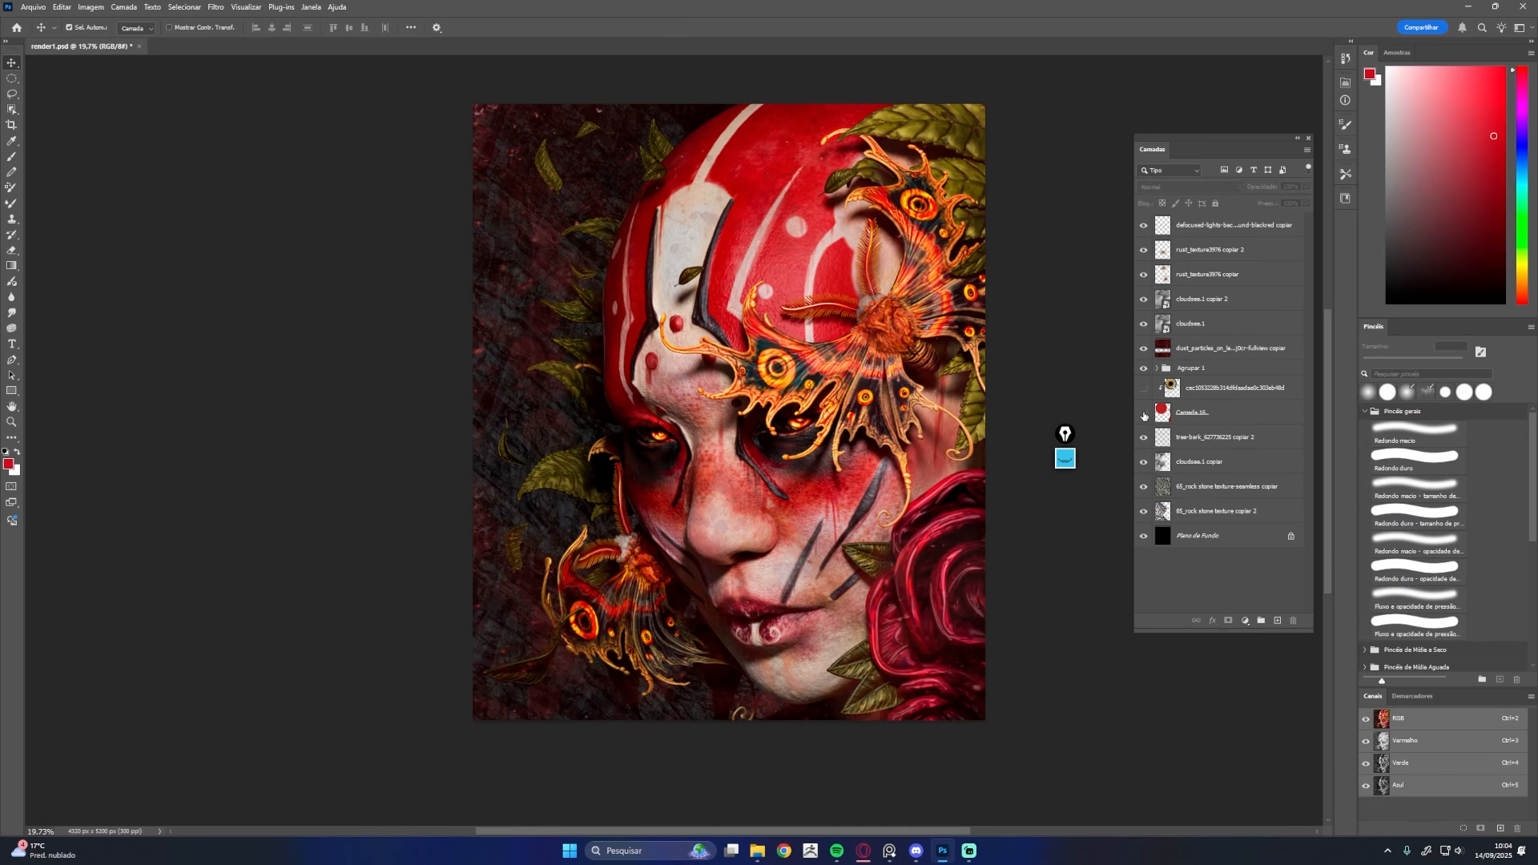
{"action": "left_click", "coordinate": [1144, 413]}
{"action": "left_click", "coordinate": [1144, 414]}
Place the purple galaxy image above the tree-bark layer and scale it to cover the background
{"action": "left_click", "coordinate": [1226, 437]}
{"action": "left_click_drag", "start_coordinate": [1537, 320], "coordinate": [673, 296]}
{"action": "left_click_drag", "start_coordinate": [729, 412], "coordinate": [572, 281]}
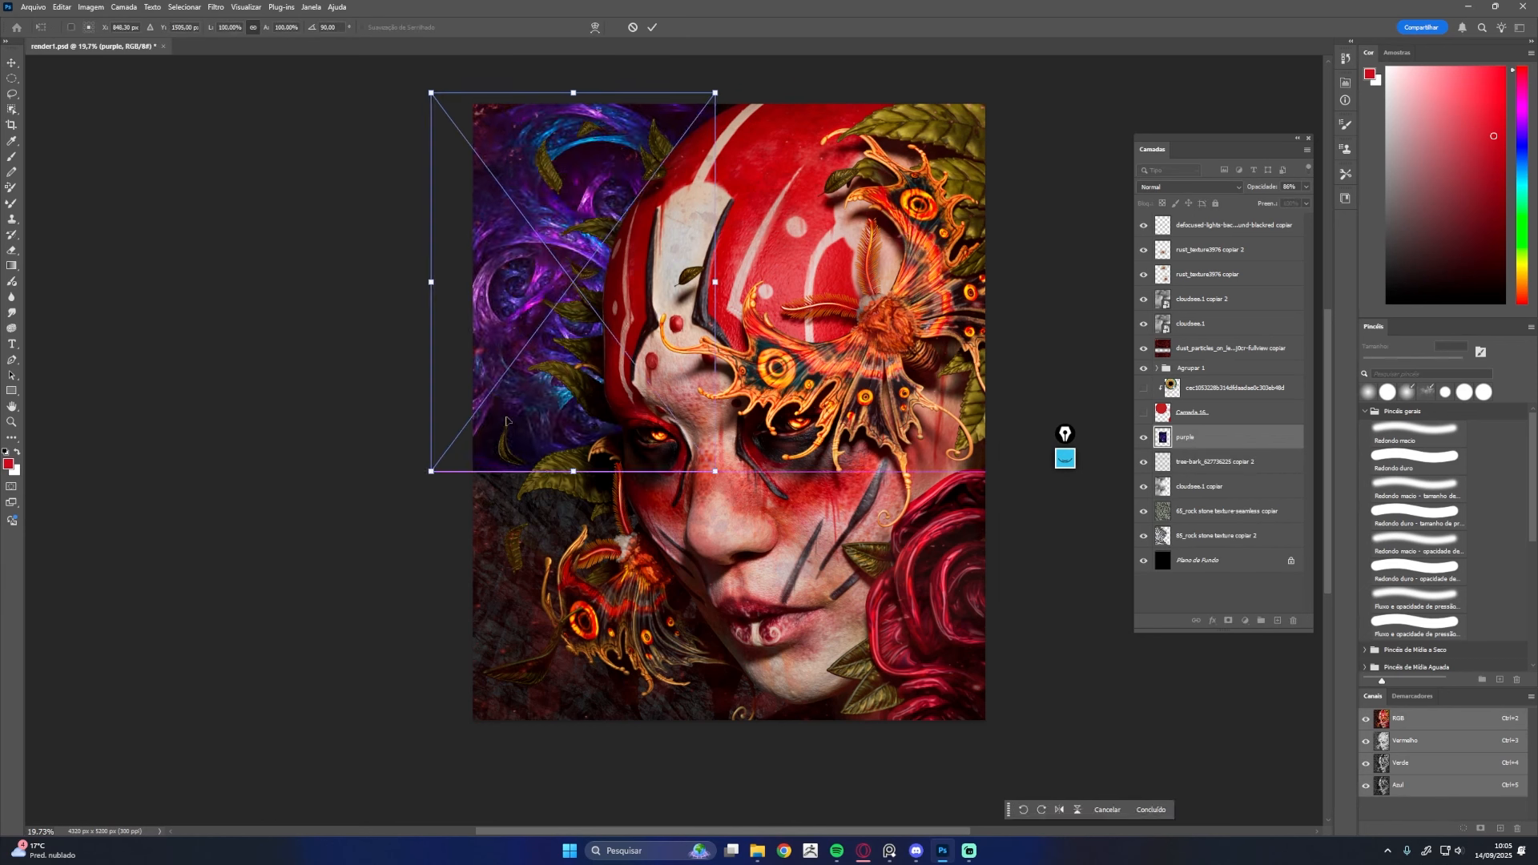
{"action": "left_click_drag", "start_coordinate": [714, 470], "coordinate": [994, 743]}
{"action": "key", "text": "Return"}
Blend the purple layer with Divisão and reduce its opacity
{"action": "left_click", "coordinate": [1191, 187]}
{"action": "left_click", "coordinate": [1162, 301]}
{"action": "left_click_drag", "start_coordinate": [1264, 188], "coordinate": [1240, 187]}
{"action": "left_click", "coordinate": [1192, 186]}
{"action": "left_click", "coordinate": [1164, 301]}
Compare blend modes on the background clouds layer below tree-bark, leaving it at Normal with 17% opacity
{"action": "left_click", "coordinate": [1143, 486]}
{"action": "left_click", "coordinate": [1199, 486]}
{"action": "left_click", "coordinate": [1190, 187]}
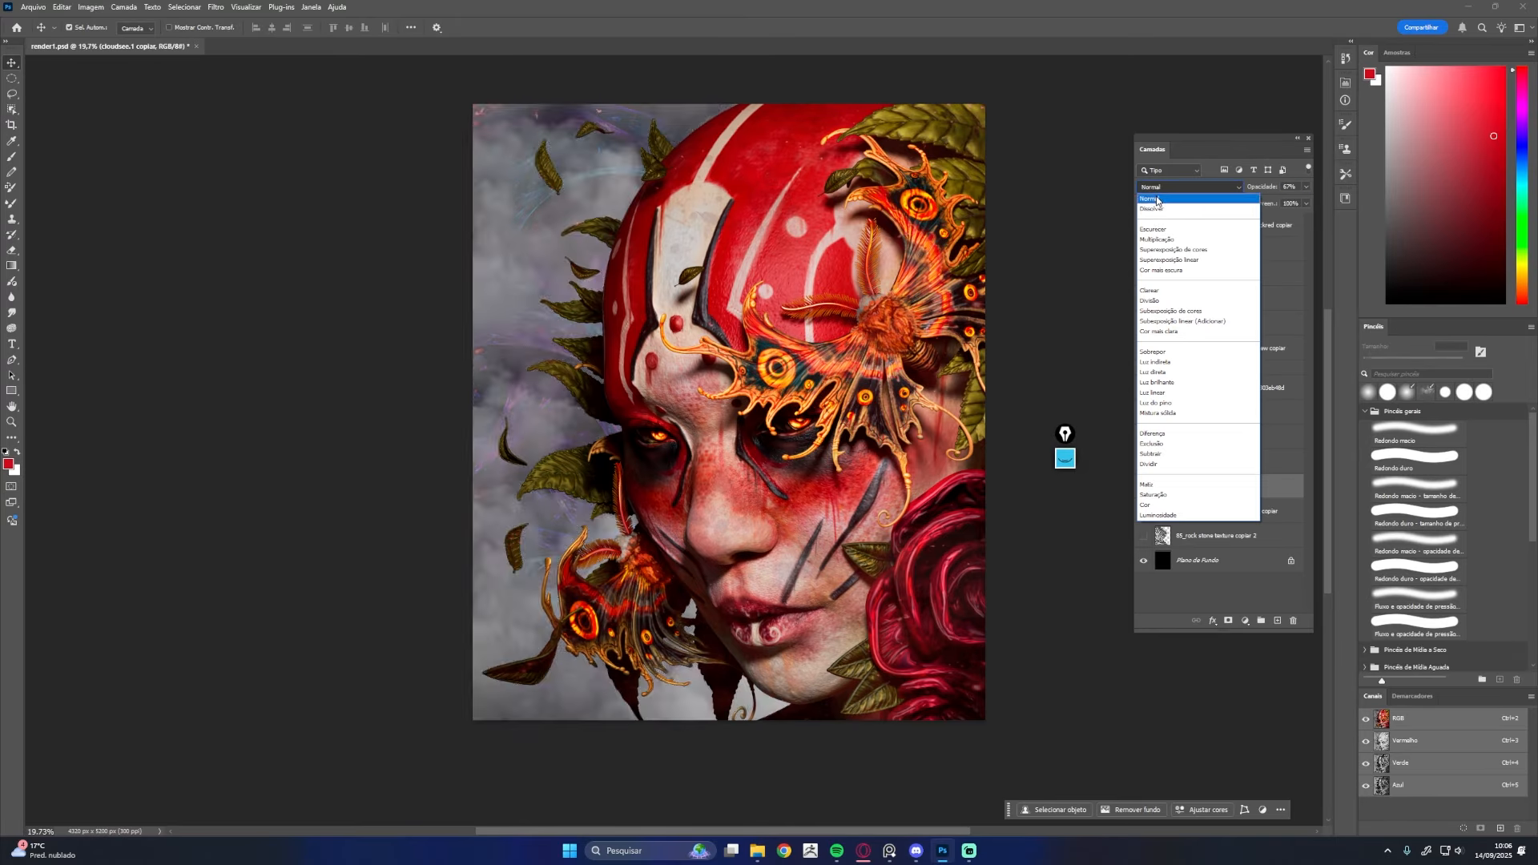
{"action": "left_click", "coordinate": [1158, 301]}
{"action": "left_click", "coordinate": [1191, 187]}
{"action": "left_click", "coordinate": [1159, 198]}
{"action": "left_click_drag", "start_coordinate": [1270, 186], "coordinate": [1232, 187]}
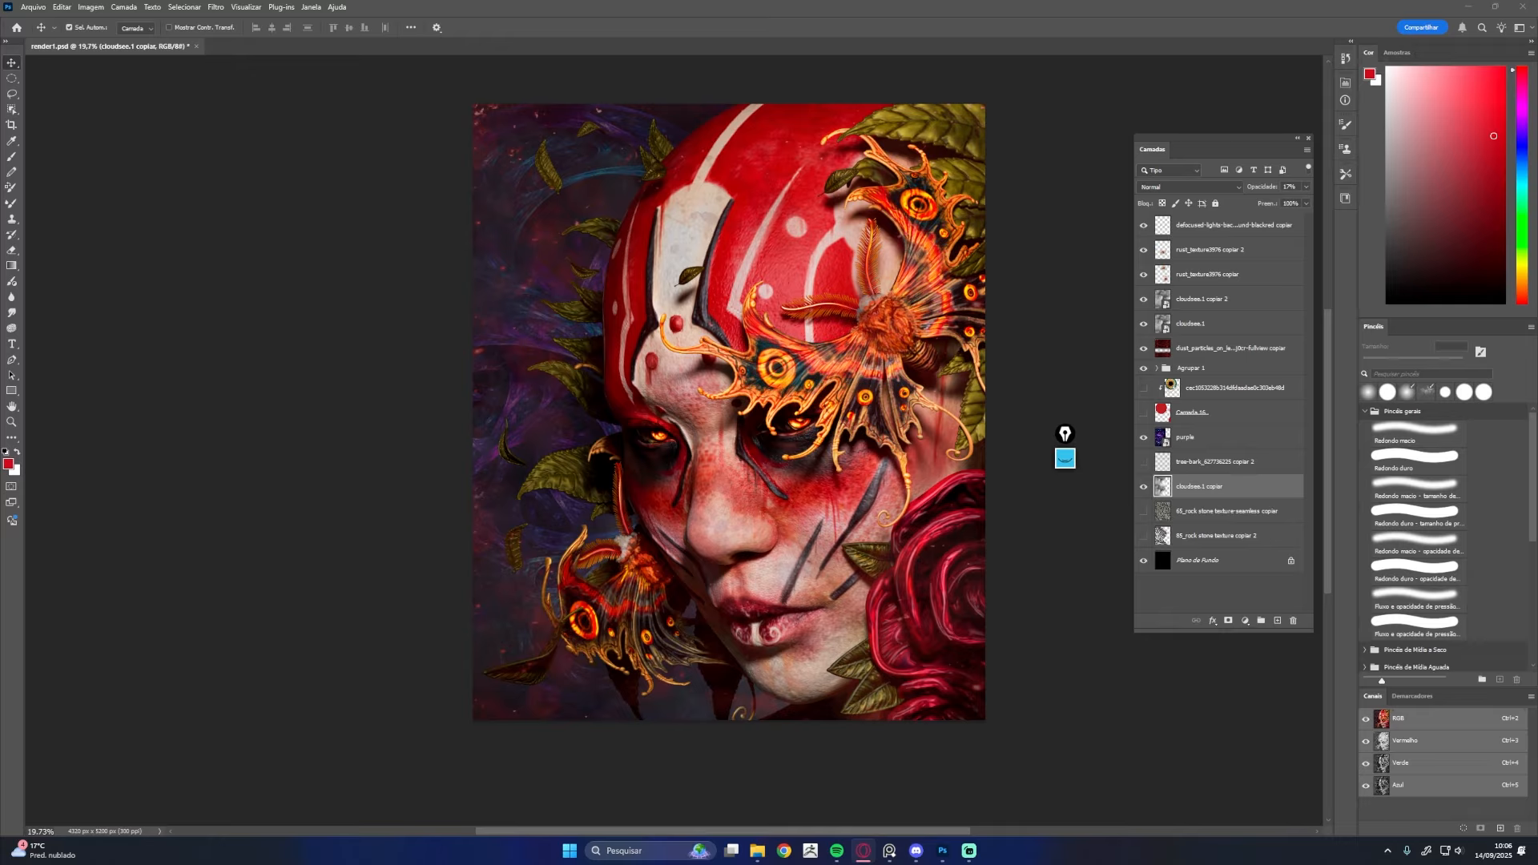
Toggle the background texture layers to compare them, and hide every layer from purple down to the rock stone textures
{"action": "left_click", "coordinate": [1143, 487]}
{"action": "left_click", "coordinate": [1143, 536]}
{"action": "left_click", "coordinate": [1143, 512]}
{"action": "left_click", "coordinate": [1143, 462]}
{"action": "left_click", "coordinate": [1144, 438]}
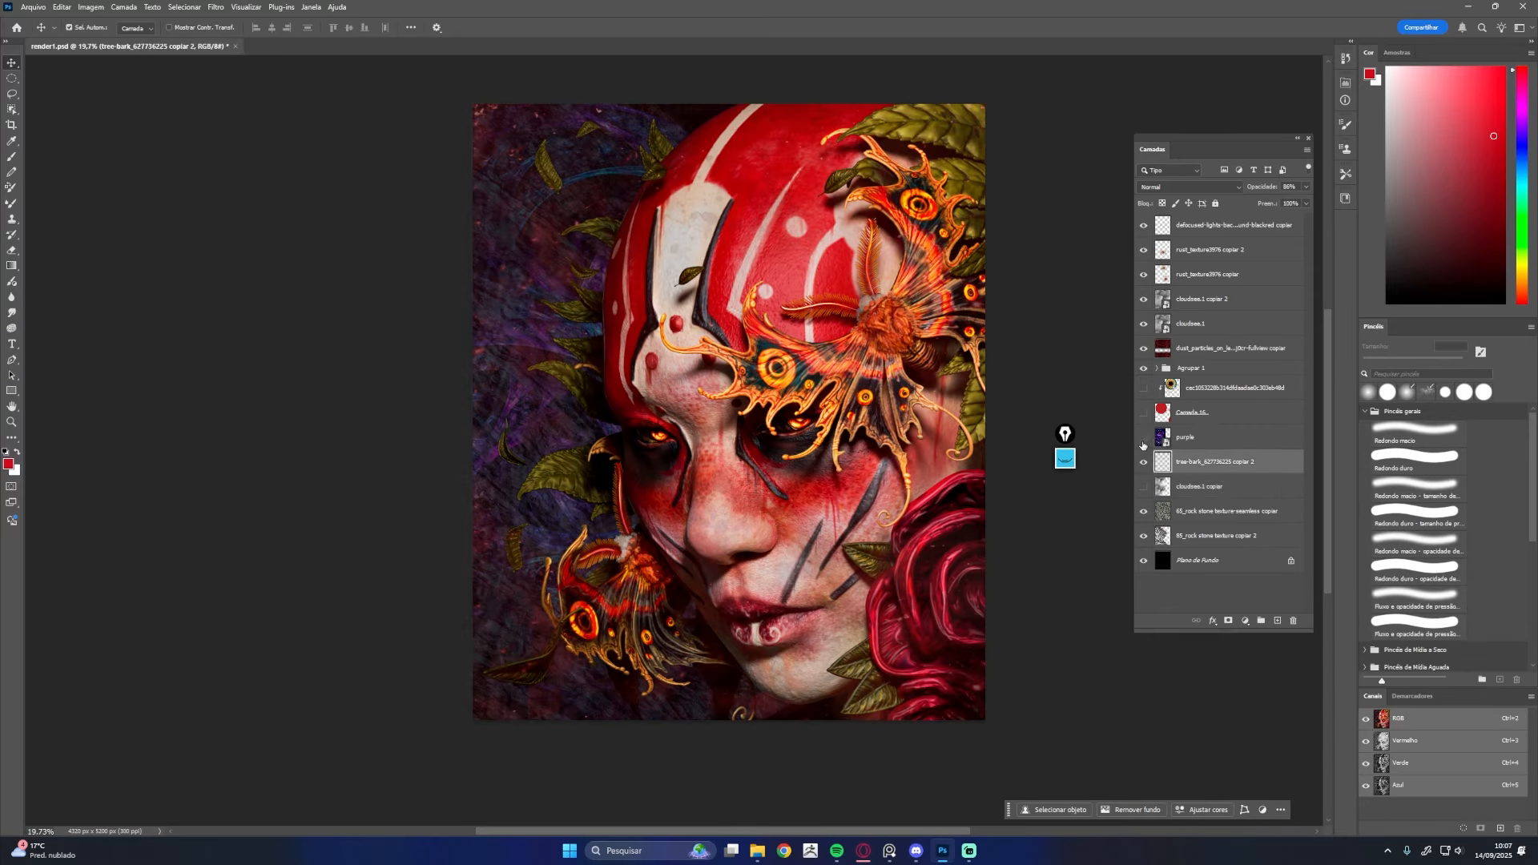
{"action": "left_click_drag", "start_coordinate": [1143, 447], "coordinate": [1143, 536]}
Increase the opacity of the dust particles layer
{"action": "left_click", "coordinate": [1216, 537]}
{"action": "left_click", "coordinate": [1230, 349]}
{"action": "left_click_drag", "start_coordinate": [1266, 187], "coordinate": [1277, 189]}
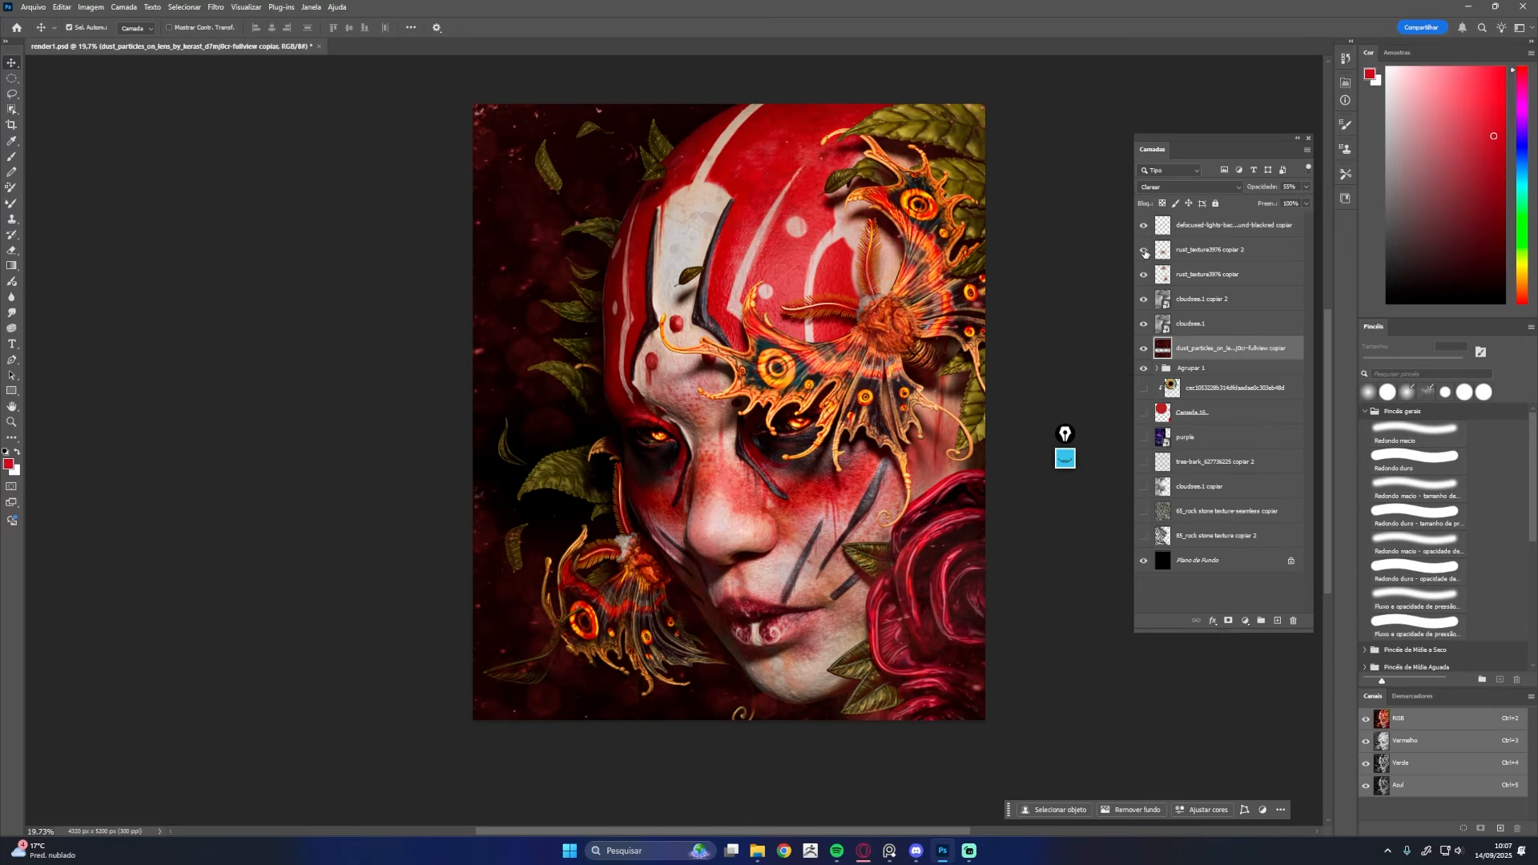
Show the purple layer, shift its color to warm tones with Hue/Saturation, and adjust its opacity
{"action": "left_click", "coordinate": [1143, 438]}
{"action": "left_click", "coordinate": [1202, 437]}
{"action": "key", "text": "ctrl+u"}
{"action": "left_click_drag", "start_coordinate": [733, 276], "coordinate": [748, 310]}
{"action": "left_click", "coordinate": [881, 219]}
{"action": "left_click_drag", "start_coordinate": [1267, 189], "coordinate": [1273, 190]}
{"action": "left_click", "coordinate": [1143, 438]}
{"action": "left_click", "coordinate": [1143, 438]}
Apply a Gaussian blur with a radius of about 7 pixels to the purple layer and compare it with the layer hidden
{"action": "left_click", "coordinate": [216, 8]}
{"action": "mouse_move", "coordinate": [233, 153]}
{"action": "left_click", "coordinate": [421, 213]}
{"action": "left_click_drag", "start_coordinate": [504, 213], "coordinate": [773, 231]}
{"action": "left_click_drag", "start_coordinate": [769, 418], "coordinate": [775, 422]}
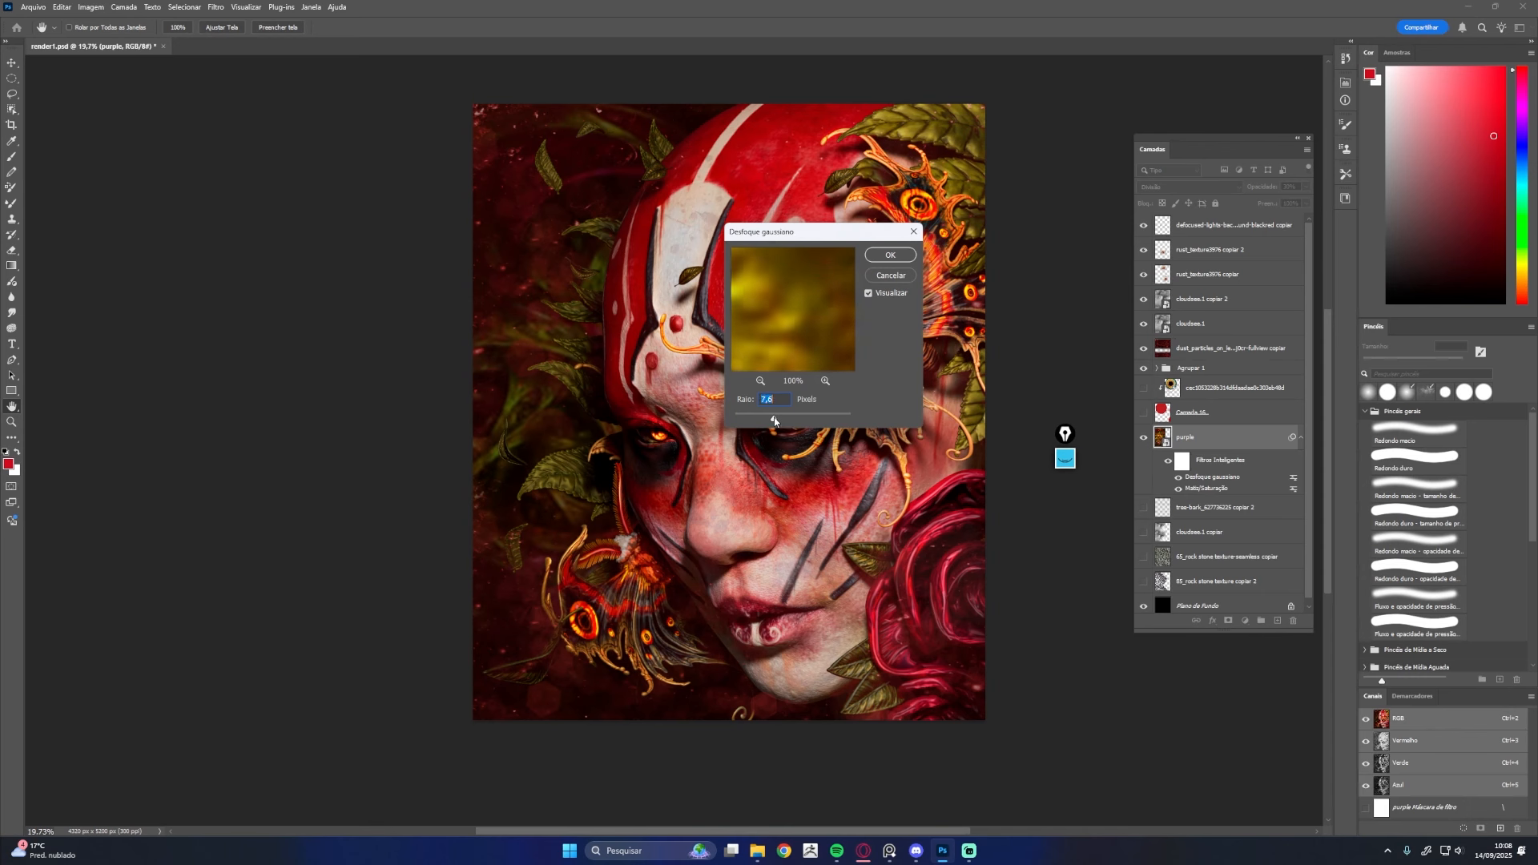
{"action": "left_click", "coordinate": [890, 254]}
{"action": "left_click", "coordinate": [1143, 438]}
{"action": "left_click", "coordinate": [1143, 438]}
Add a layer mask to the purple layer and paint out its effect along the head's edge
{"action": "left_click", "coordinate": [1228, 621]}
{"action": "key", "text": "b"}
{"action": "key", "text": "x"}
{"action": "mouse_move", "coordinate": [628, 446]}
{"action": "left_mouse_down"}
{"action": "mouse_move", "coordinate": [669, 546]}
{"action": "mouse_move", "coordinate": [625, 269]}
{"action": "left_mouse_up"}
{"action": "left_click_drag", "start_coordinate": [653, 510], "coordinate": [620, 278]}
{"action": "left_click", "coordinate": [1144, 438]}
{"action": "left_click", "coordinate": [1144, 438]}
Show the background clouds layer, move it above the purple layer, and blend it with Multiplicação
{"action": "left_click", "coordinate": [1144, 531]}
{"action": "left_click_drag", "start_coordinate": [1197, 532], "coordinate": [1245, 444]}
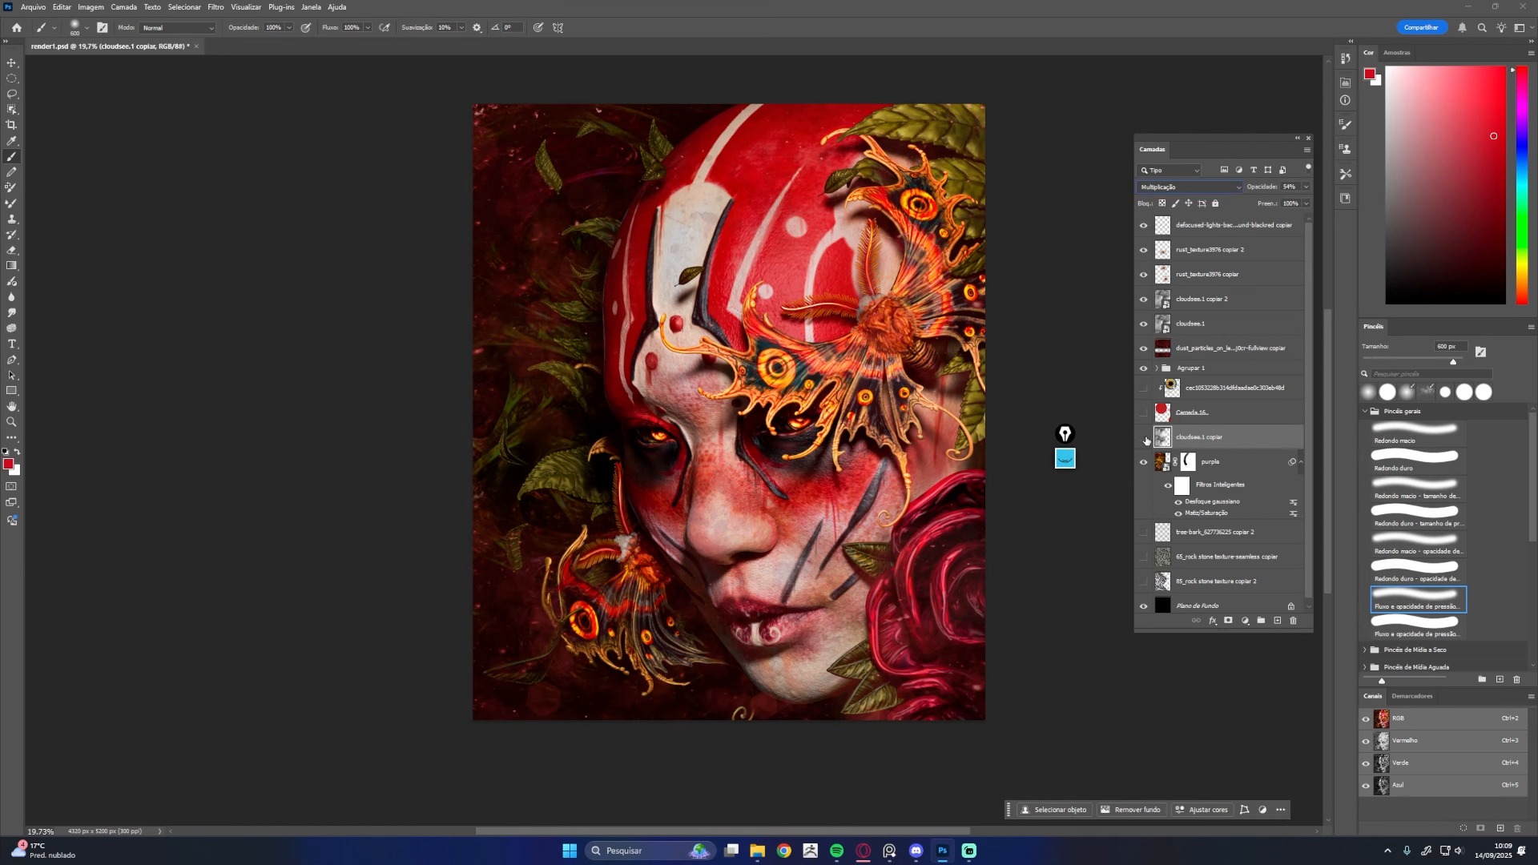
Try a transformed duplicate of the clouds layer with Subexposição de cores at lower opacity, and delete the duplicate
{"action": "key", "text": "ctrl+j"}
{"action": "left_click", "coordinate": [1188, 187]}
{"action": "left_click", "coordinate": [1178, 314]}
{"action": "left_click_drag", "start_coordinate": [1276, 187], "coordinate": [1259, 187]}
{"action": "key", "text": "ctrl+t"}
{"action": "right_click", "coordinate": [709, 280]}
{"action": "left_click", "coordinate": [745, 482]}
{"action": "key", "text": "Return"}
{"action": "key", "text": "Delete"}
Show the tree-bark and both rock stone texture layers, and check the background with the red circle toggled
{"action": "left_click", "coordinate": [1144, 532]}
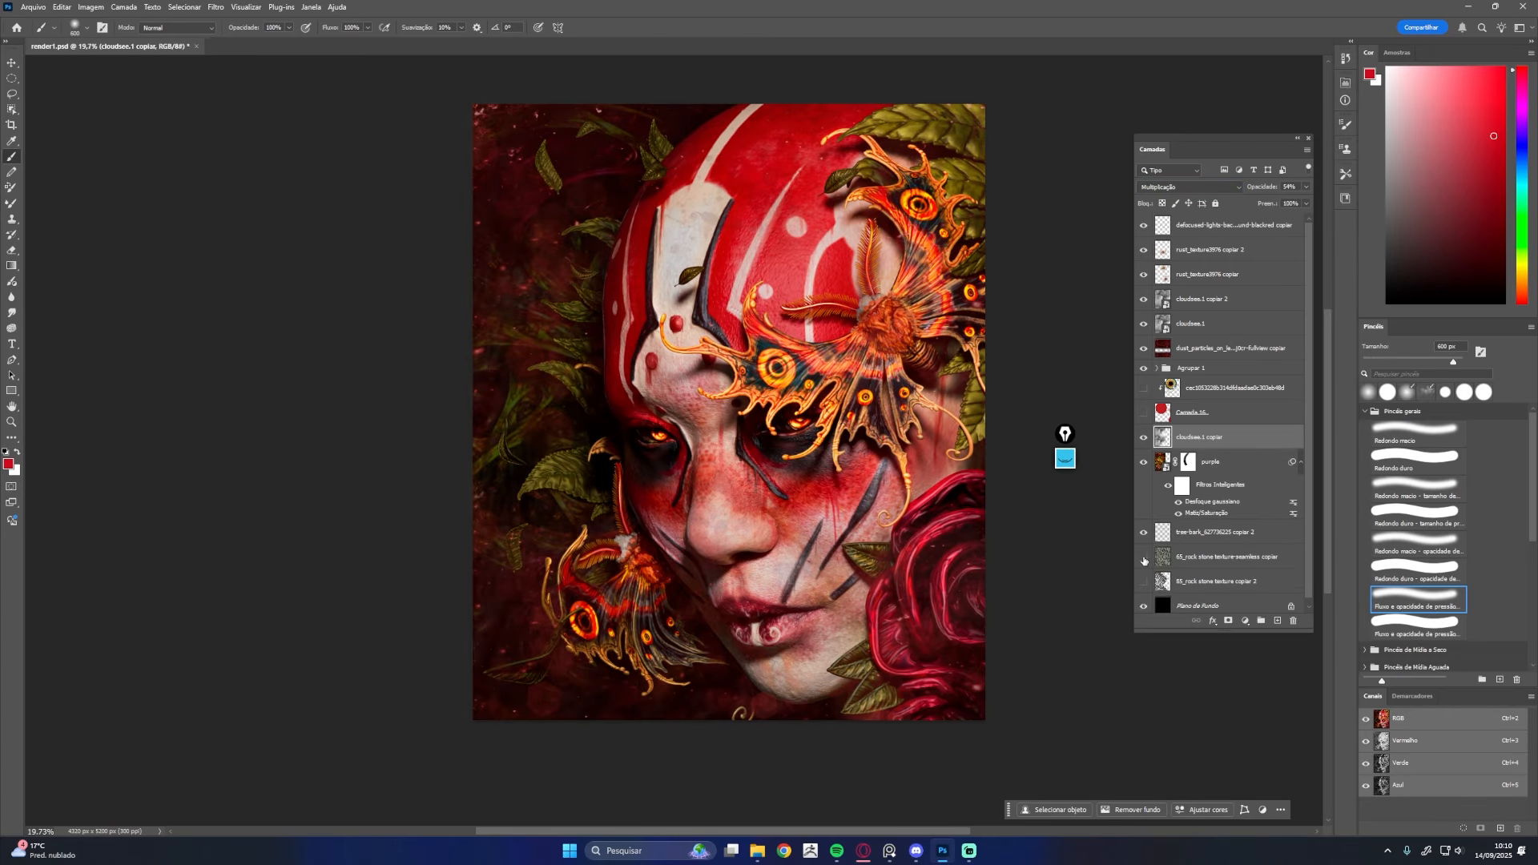
{"action": "left_click", "coordinate": [1225, 532]}
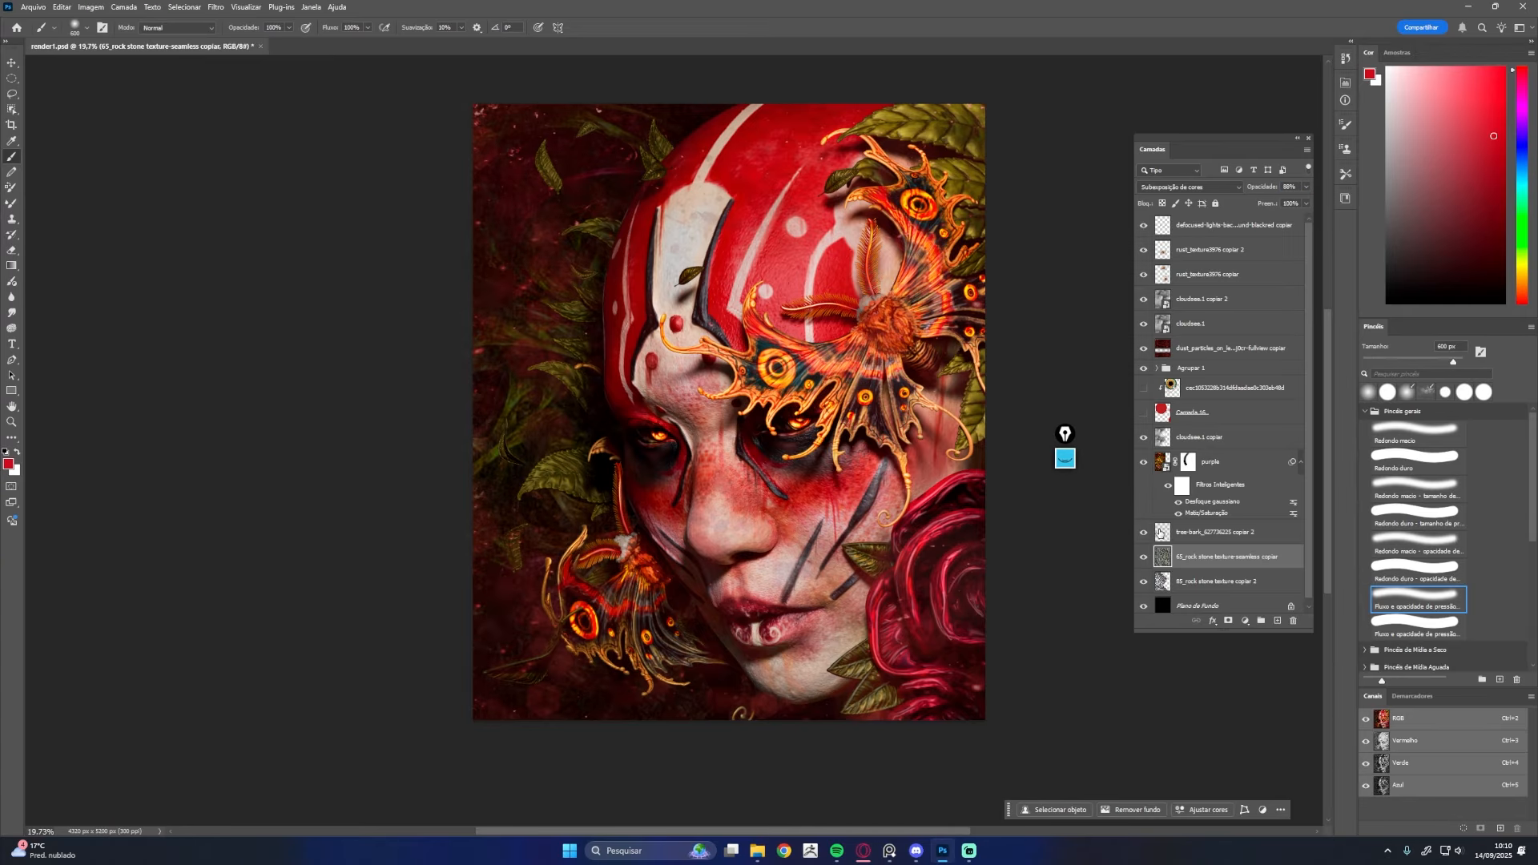
{"action": "left_click", "coordinate": [1144, 413]}
{"action": "left_click", "coordinate": [1144, 412]}
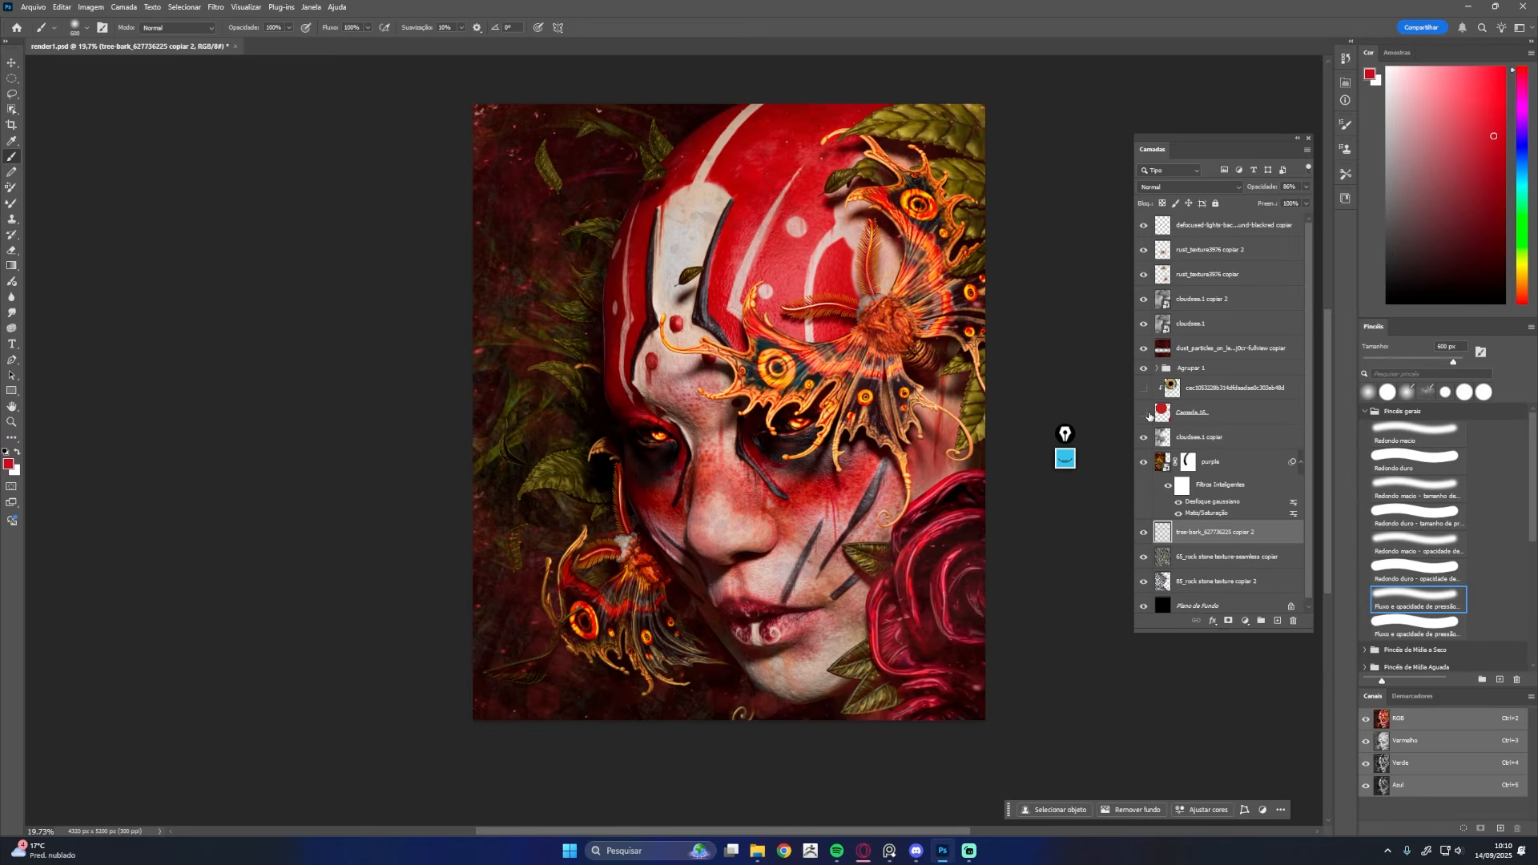
Group the background layers from the clouds copy down to the rock stone texture, and lower the dust-particles layer's opacity
{"action": "left_click", "coordinate": [1183, 440]}
{"action": "scroll", "coordinate": [1199, 589], "scroll_direction": "down", "scroll_amount": 1}
{"action": "left_click", "coordinate": [1201, 581], "text": "shift"}
{"action": "key", "text": "ctrl+g"}
{"action": "left_click_drag", "start_coordinate": [1269, 186], "coordinate": [1265, 187]}
{"action": "left_click", "coordinate": [1230, 349]}
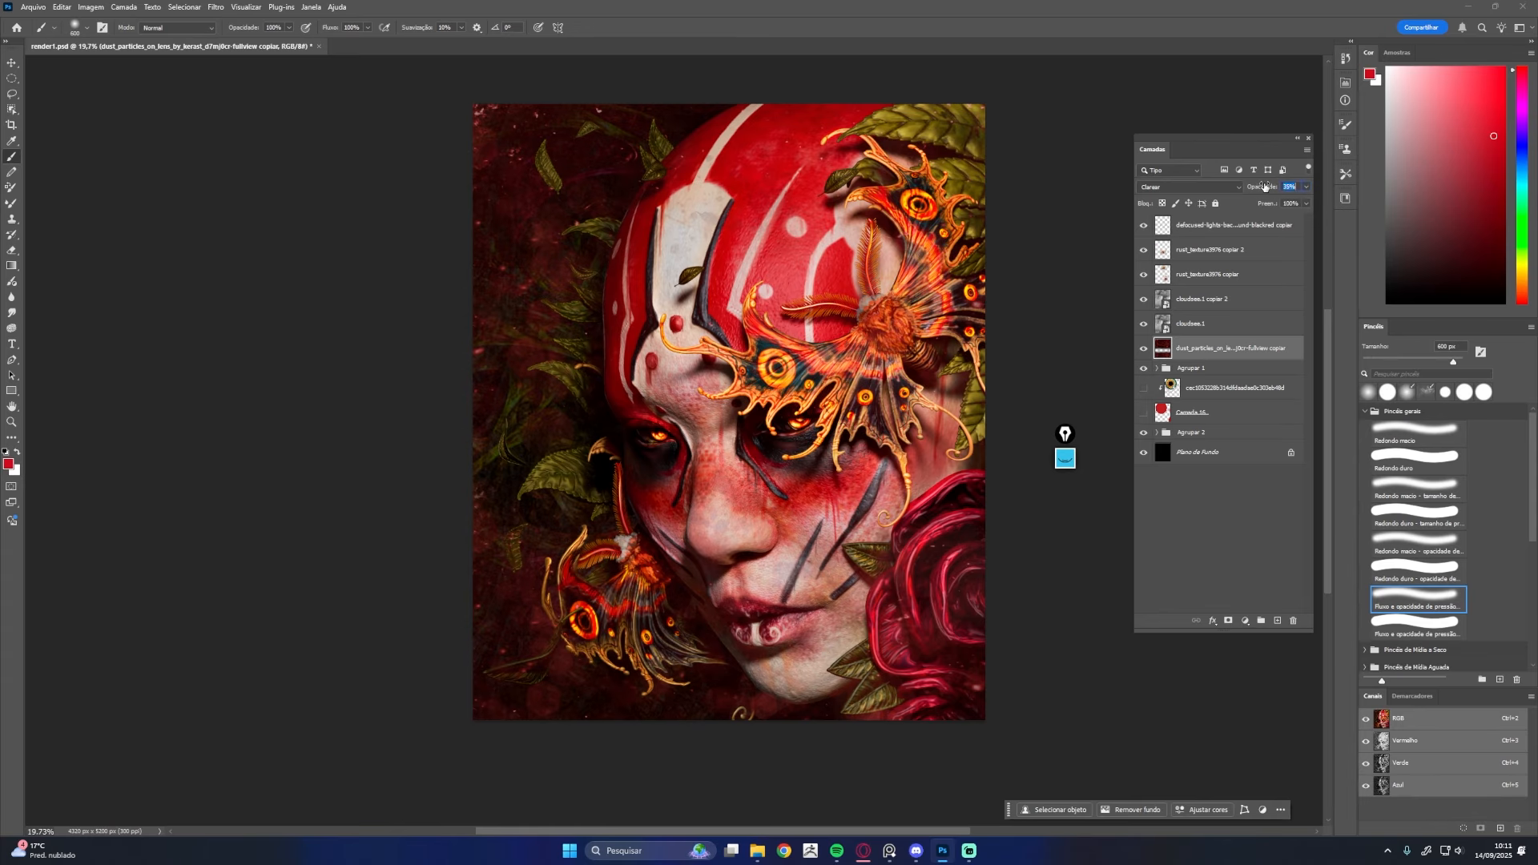
Place the Flying Flowers image over the portrait, resize it, and undo the last move of it
{"action": "left_click_drag", "start_coordinate": [889, 337], "coordinate": [682, 583]}
{"action": "left_click_drag", "start_coordinate": [731, 412], "coordinate": [579, 184]}
{"action": "key", "text": "Return"}
{"action": "left_click_drag", "start_coordinate": [617, 117], "coordinate": [588, 442]}
{"action": "key", "text": "ctrl+z"}
Duplicate the Flying Flowers layer, transform the copy to cover the lower part of the canvas, and merge both layers
{"action": "key", "text": "ctrl+j"}
{"action": "key", "text": "ctrl+t"}
{"action": "left_click_drag", "start_coordinate": [689, 133], "coordinate": [669, 448]}
{"action": "key", "text": "Return"}
{"action": "key", "text": "ctrl+e"}
Change the merged Flying Flowers layer's blend mode and strongly lower its opacity
{"action": "left_click", "coordinate": [1191, 187]}
{"action": "left_click", "coordinate": [1162, 292]}
{"action": "left_click_drag", "start_coordinate": [1264, 187], "coordinate": [1215, 187]}
Transform the merged Flying Flowers layer and apply a filter to it
{"action": "key", "text": "ctrl+t"}
{"action": "left_click", "coordinate": [215, 9]}
{"action": "mouse_move", "coordinate": [232, 162]}
{"action": "left_click", "coordinate": [425, 208]}
{"action": "left_click", "coordinate": [1060, 354]}
Reshape and reposition the Flying Flowers layer with Free Transform, and adjust its opacity and blend mode
{"action": "key", "text": "ctrl+t"}
{"action": "left_click", "coordinate": [488, 27]}
{"action": "left_click_drag", "start_coordinate": [521, 519], "coordinate": [561, 519]}
{"action": "left_click_drag", "start_coordinate": [759, 752], "coordinate": [793, 752]}
{"action": "key", "text": "Return"}
{"action": "left_click_drag", "start_coordinate": [1270, 188], "coordinate": [1258, 191]}
{"action": "left_click", "coordinate": [1191, 186]}
{"action": "left_click", "coordinate": [1186, 310]}
Duplicate the Flying Flowers layer, flip the copy, and shift it across to the right of the portrait
{"action": "key", "text": "ctrl+j"}
{"action": "key", "text": "ctrl+t"}
{"action": "right_click", "coordinate": [570, 374]}
{"action": "left_click", "coordinate": [647, 622]}
{"action": "left_click_drag", "start_coordinate": [560, 459], "coordinate": [820, 459]}
{"action": "key", "text": "Return"}
Blend the second Flying Flowers layer with Divisão and set its opacity to 28%
{"action": "left_click", "coordinate": [1191, 186]}
{"action": "left_click", "coordinate": [1174, 301]}
{"action": "key", "text": "2"}
{"action": "key", "text": "8"}
Transform and reposition the second Flying Flowers layer, and lower its opacity to 18%
{"action": "key", "text": "ctrl+t"}
{"action": "left_click_drag", "start_coordinate": [1064, 375], "coordinate": [1082, 330]}
{"action": "left_click_drag", "start_coordinate": [685, 444], "coordinate": [603, 459]}
{"action": "key", "text": "Return"}
{"action": "left_click_drag", "start_coordinate": [1269, 189], "coordinate": [1257, 190]}
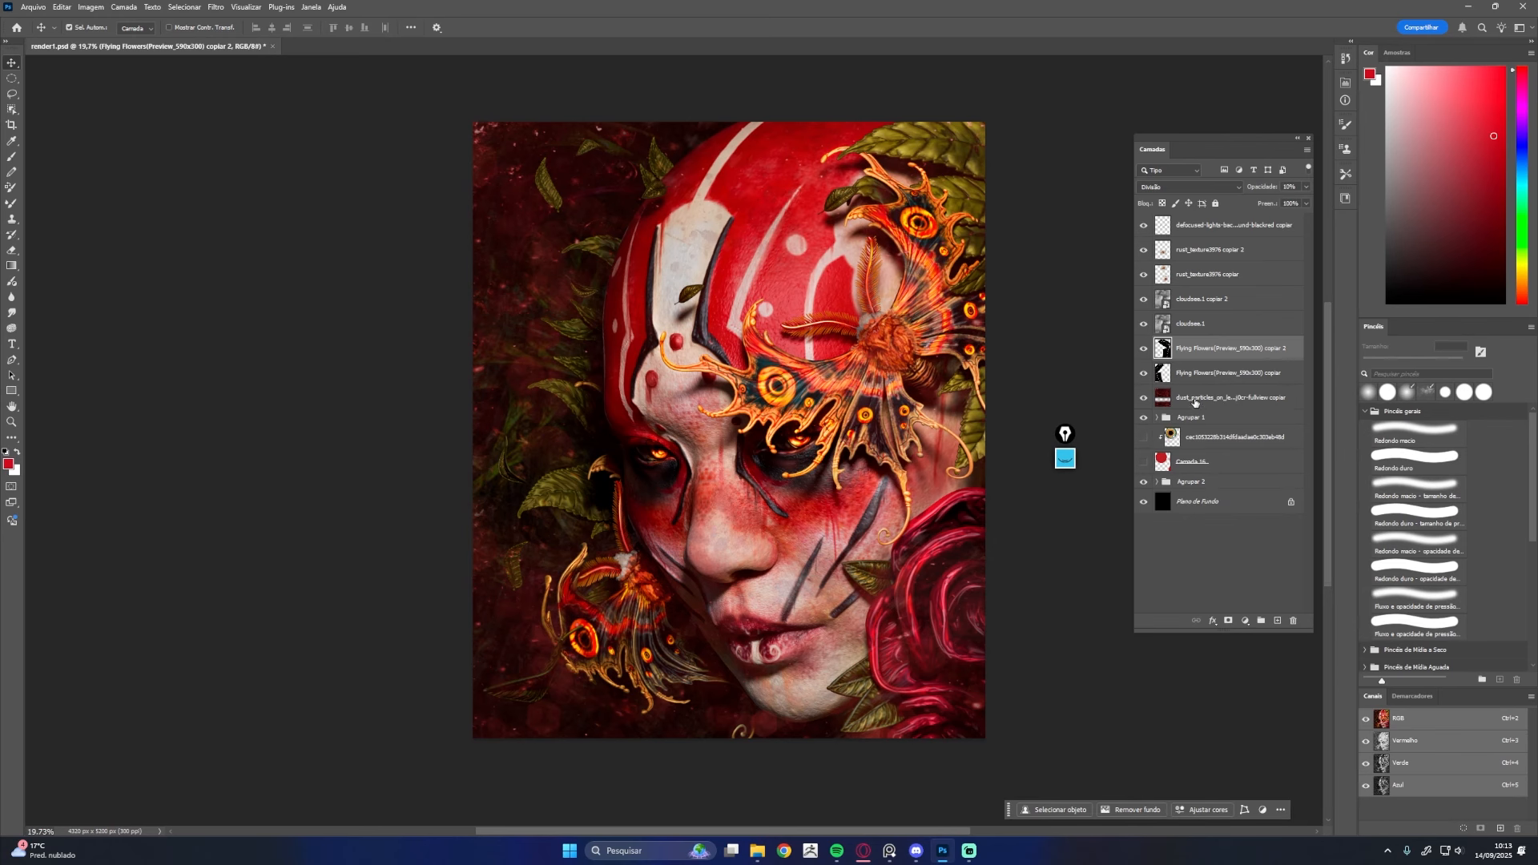
Stamp all visible layers onto a new layer at the top of the stack and adjust it with the Camera Raw filter
{"action": "key", "text": "ctrl+alt+shift+e"}
{"action": "left_click", "coordinate": [215, 6]}
{"action": "left_click", "coordinate": [240, 110]}
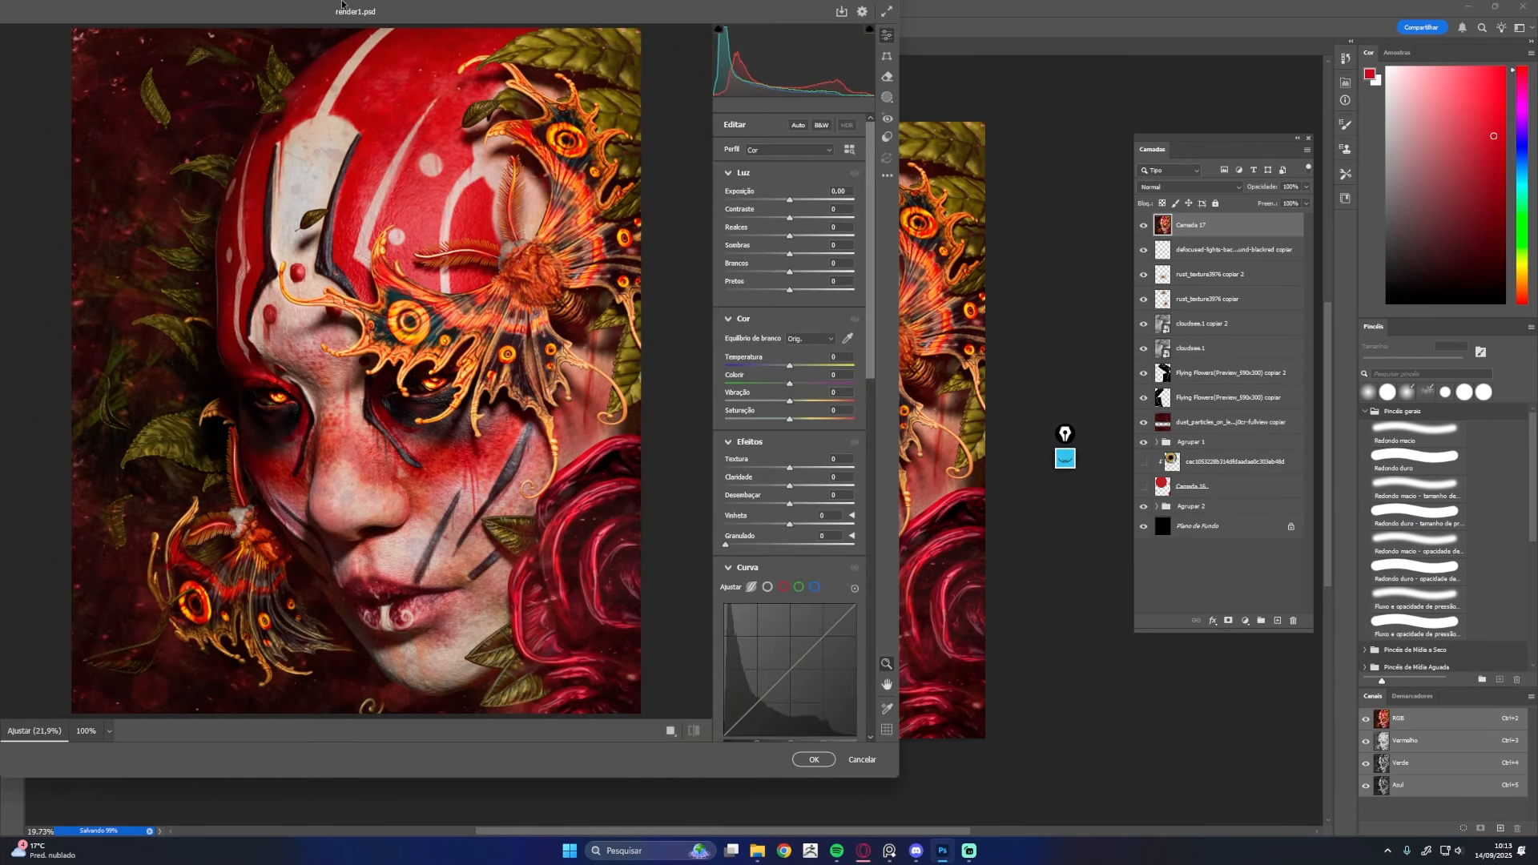
{"action": "left_click_drag", "start_coordinate": [342, 4], "coordinate": [342, 0]}
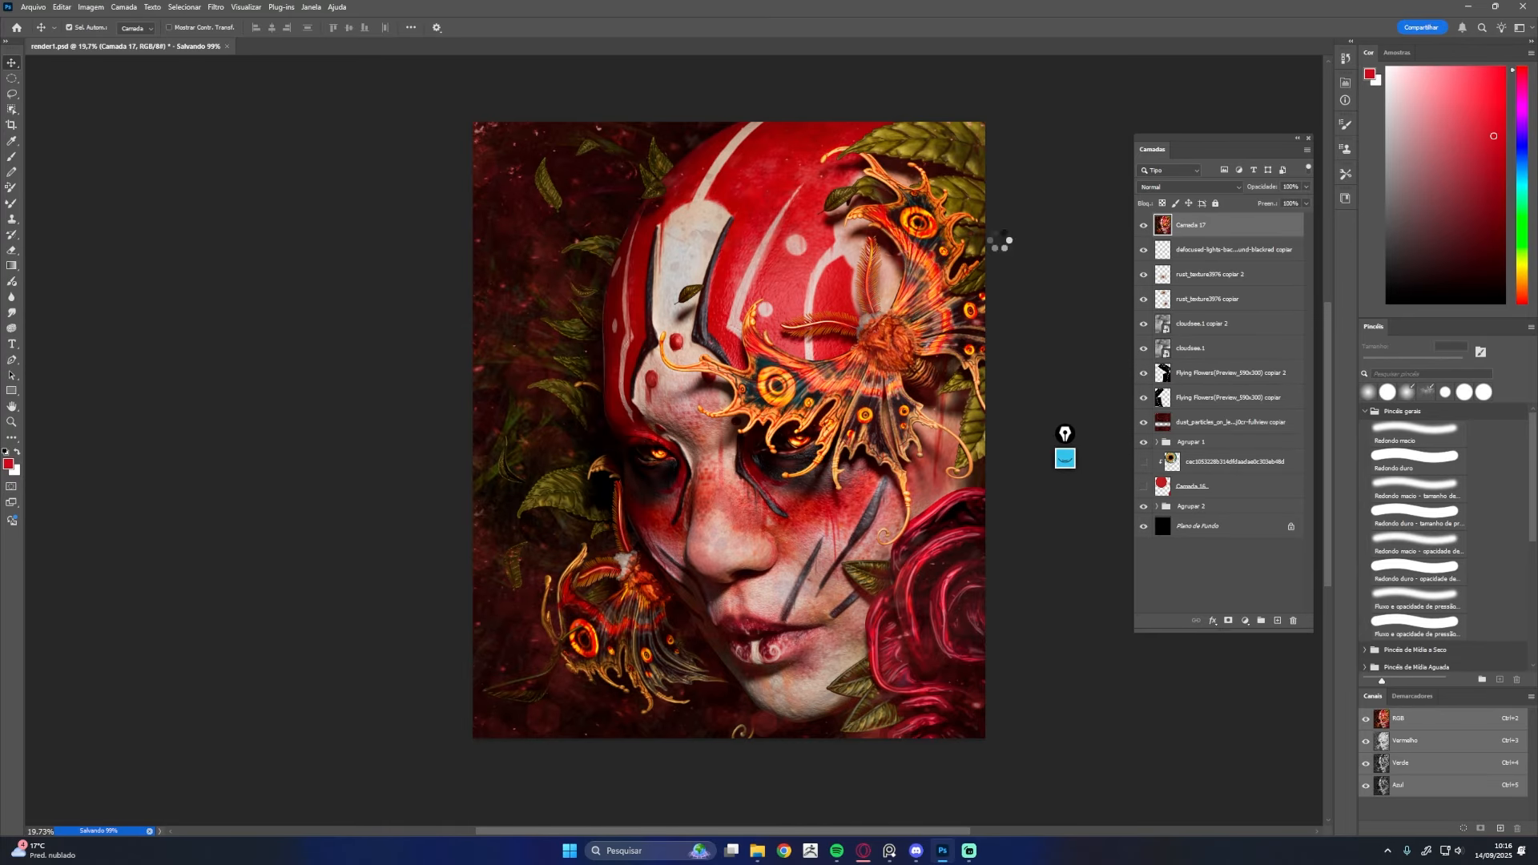
Compare the stamped layer with the original by toggling it, and lower its opacity to 72%
{"action": "left_click", "coordinate": [1144, 226]}
{"action": "key", "text": "ctrl+0"}
{"action": "left_click", "coordinate": [1144, 225]}
{"action": "left_click_drag", "start_coordinate": [1270, 188], "coordinate": [1244, 189]}
{"action": "left_click", "coordinate": [1144, 226]}
{"action": "left_click", "coordinate": [1144, 226]}
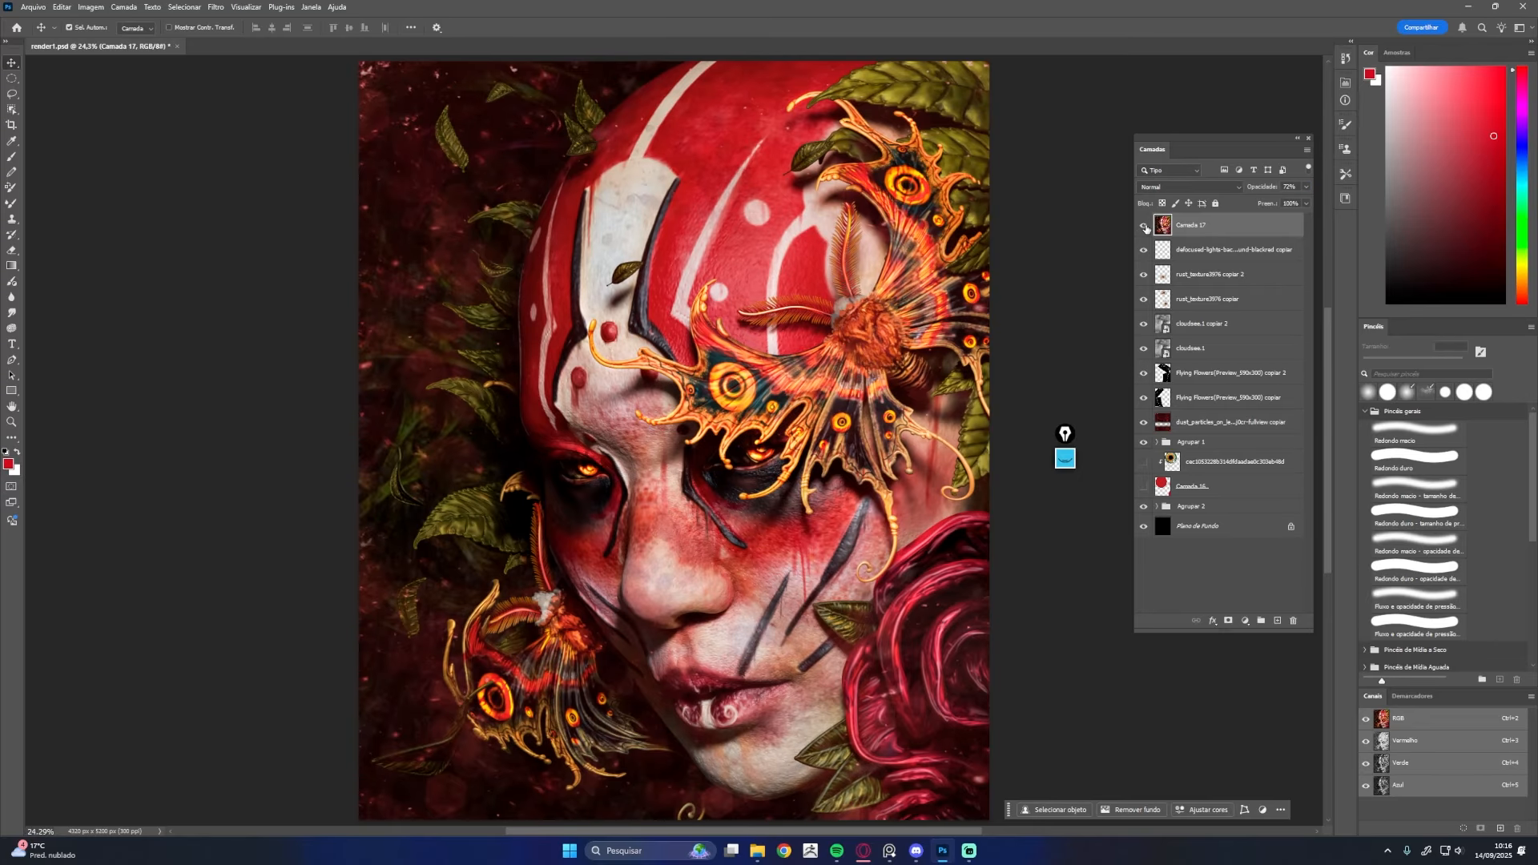
Add a new layer and darken the bottom-right corner and lower edge in black with a 2000 px Redondo macio brush
{"action": "left_click", "coordinate": [1278, 620]}
{"action": "key", "text": "b"}
{"action": "left_click_drag", "start_coordinate": [786, 165], "coordinate": [761, 168]}
{"action": "key", "text": "d"}
{"action": "left_click", "coordinate": [1428, 438]}
{"action": "key", "text": "bracketright"}
{"action": "key", "text": "bracketright"}
{"action": "left_click_drag", "start_coordinate": [954, 681], "coordinate": [641, 752]}
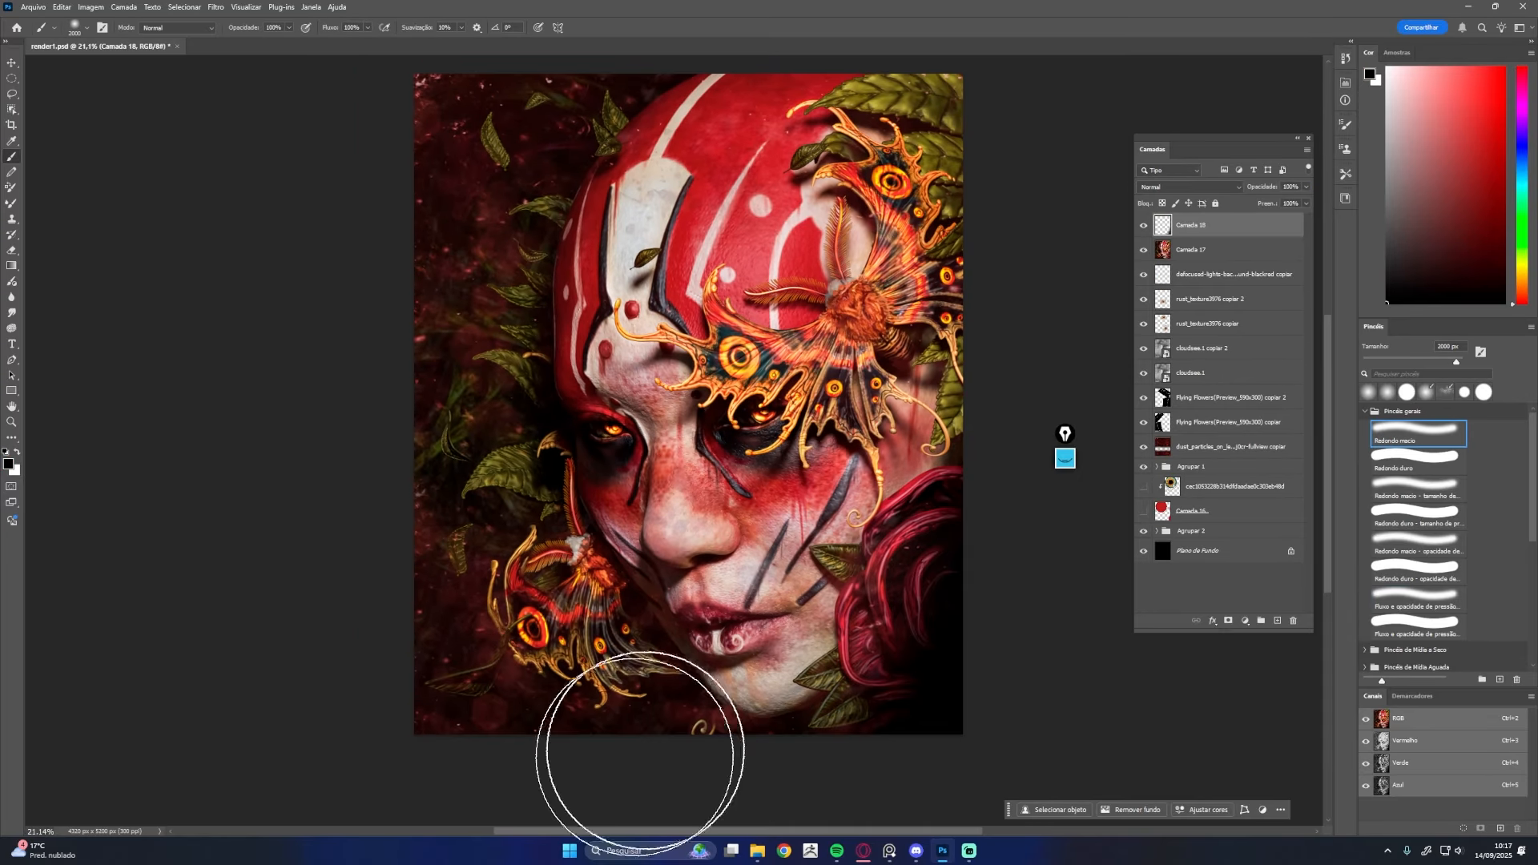
{"action": "left_click_drag", "start_coordinate": [641, 449], "coordinate": [637, 593]}
Enlarge the soft black brush and paint heavy darkness across the top and around the edges of the portrait
{"action": "key", "text": "bracketright"}
{"action": "key", "text": "bracketright"}
{"action": "key", "text": "bracketright"}
{"action": "key", "text": "bracketright"}
{"action": "mouse_move", "coordinate": [415, 182]}
{"action": "left_mouse_down"}
{"action": "mouse_move", "coordinate": [566, 168]}
{"action": "mouse_move", "coordinate": [945, 209]}
{"action": "left_mouse_up"}
{"action": "key", "text": "ctrl+0"}
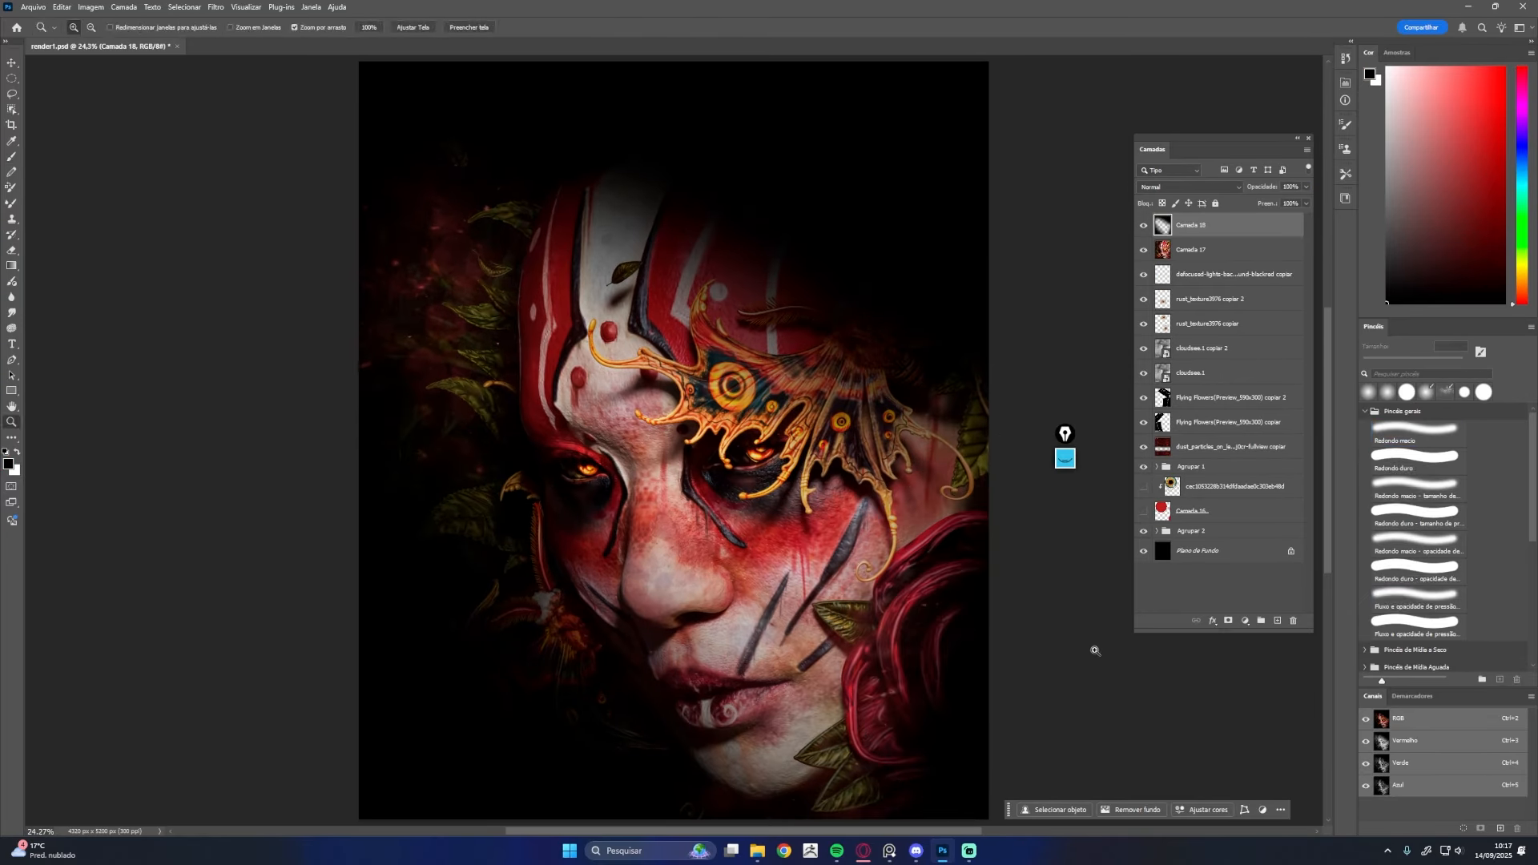
Lower the black vignette layer's opacity and erase its darkness over the face
{"action": "scroll", "coordinate": [1006, 629], "scroll_direction": "down", "scroll_amount": 3, "text": "alt"}
{"action": "mouse_move", "coordinate": [1265, 188]}
{"action": "left_mouse_down"}
{"action": "mouse_move", "coordinate": [1252, 191]}
{"action": "mouse_move", "coordinate": [1266, 197]}
{"action": "left_mouse_up"}
{"action": "key", "text": "e"}
{"action": "left_click_drag", "start_coordinate": [801, 520], "coordinate": [847, 632]}
Add another layer and paint soft black along the canvas's right edge with a 1200 px brush
{"action": "left_click", "coordinate": [1278, 620]}
{"action": "key", "text": "b"}
{"action": "key", "text": "bracketleft"}
{"action": "key", "text": "bracketleft"}
{"action": "key", "text": "bracketleft"}
{"action": "key", "text": "bracketleft"}
{"action": "key", "text": "bracketleft"}
{"action": "key", "text": "bracketleft"}
{"action": "key", "text": "bracketleft"}
{"action": "key", "text": "bracketleft"}
{"action": "left_click_drag", "start_coordinate": [906, 301], "coordinate": [1025, 529]}
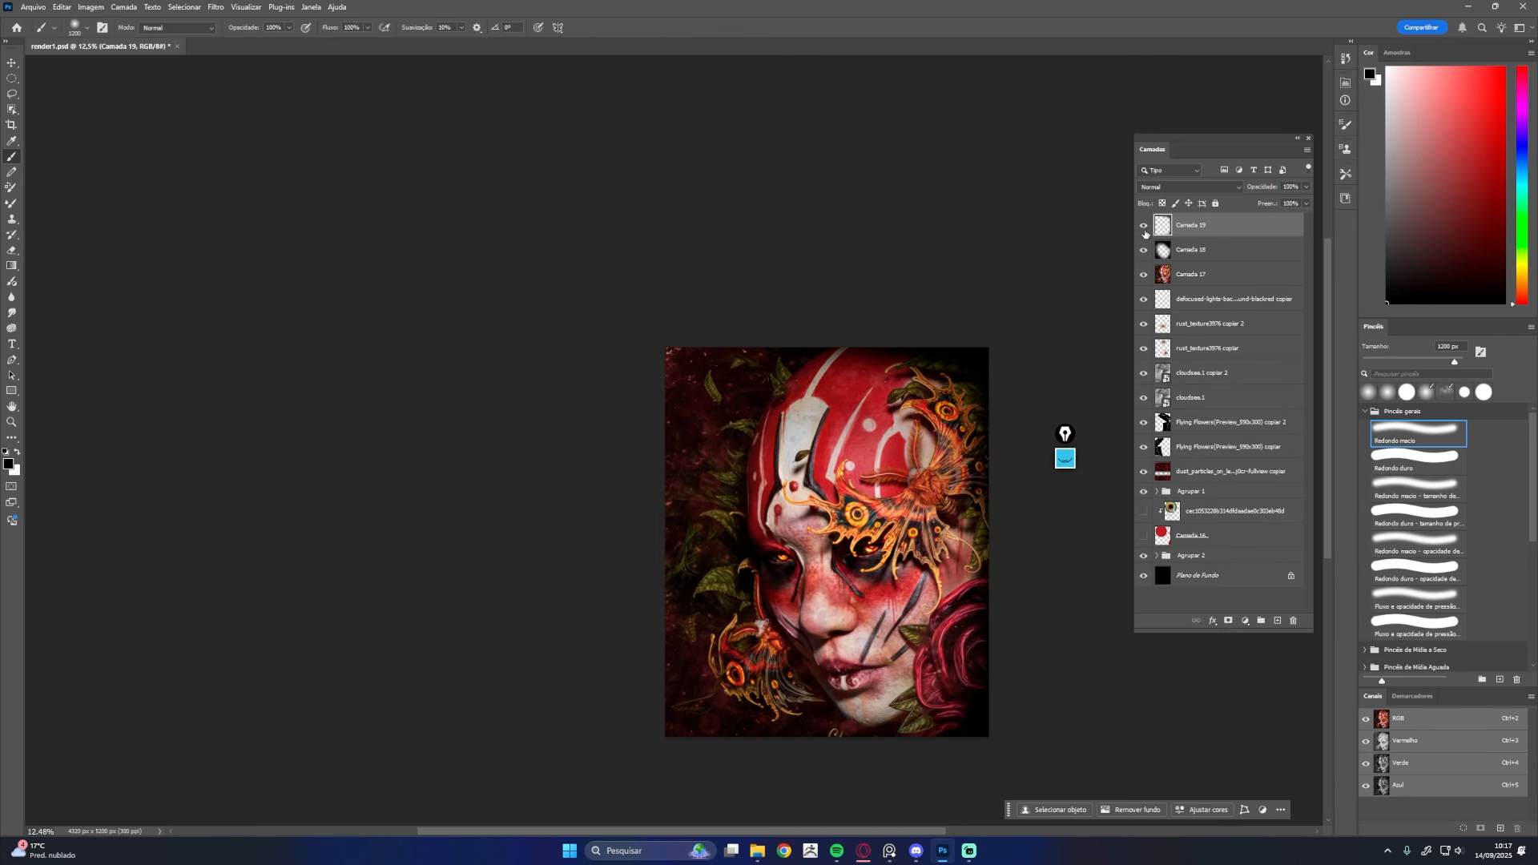
Add a third vignette layer, paint soft black down the left and bottom edges at 2100 px, and reduce its opacity
{"action": "key", "text": "ctrl+shift+alt+n"}
{"action": "key", "text": "bracketright"}
{"action": "key", "text": "bracketright"}
{"action": "left_click_drag", "start_coordinate": [666, 343], "coordinate": [841, 792]}
{"action": "left_click_drag", "start_coordinate": [1272, 187], "coordinate": [1253, 190]}
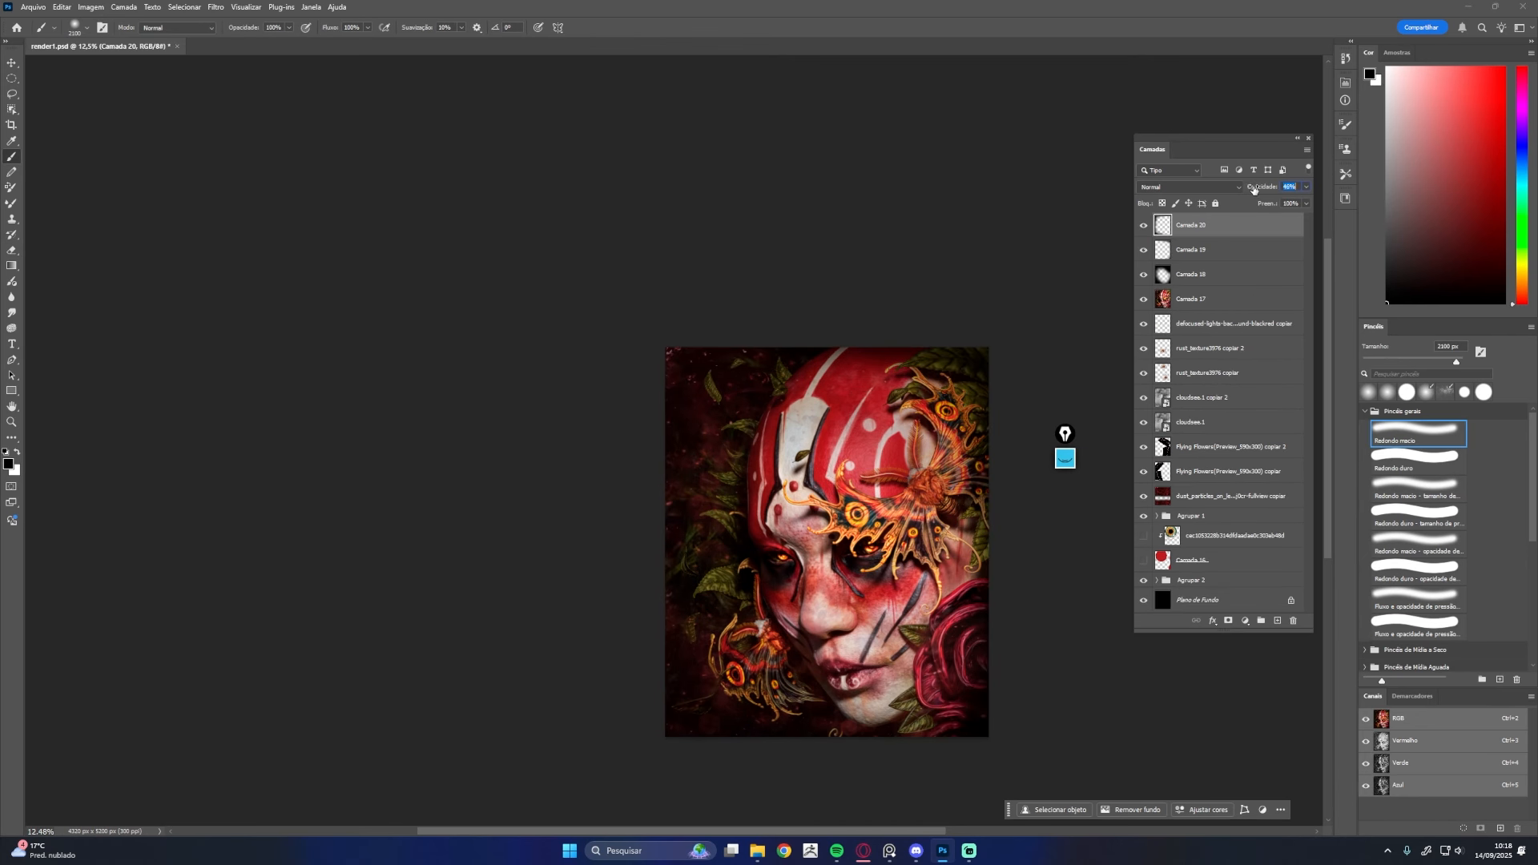
Shrink the soft black brush and darken the top-right corner of the portrait
{"action": "key", "text": "bracketleft"}
{"action": "key", "text": "bracketleft"}
{"action": "key", "text": "bracketleft"}
{"action": "left_click_drag", "start_coordinate": [880, 326], "coordinate": [1029, 256]}
{"action": "key", "text": "ctrl+0"}
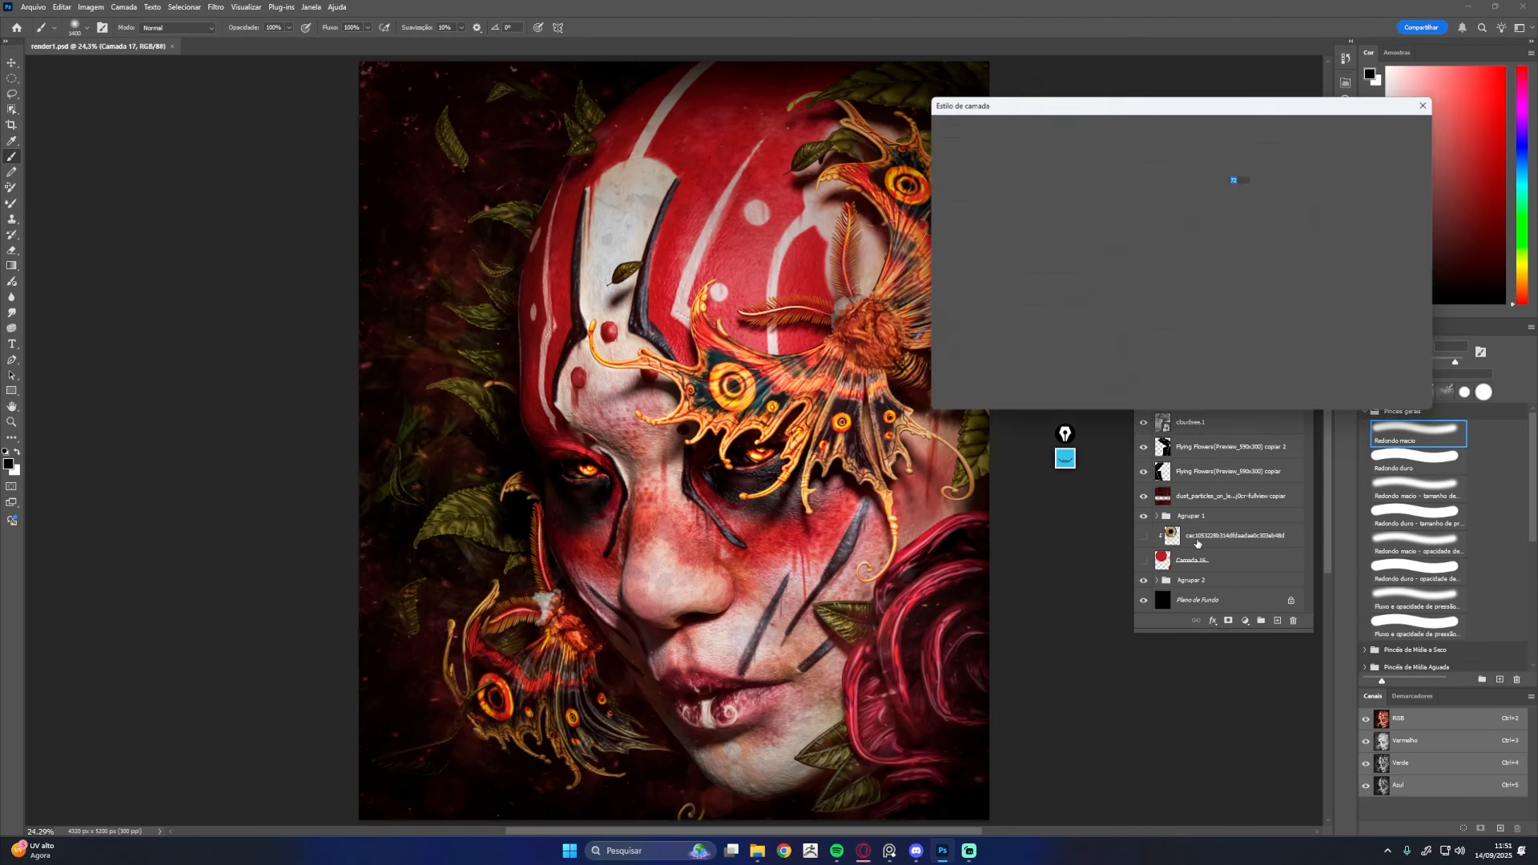
Add a layer above the stamped portrait and choose the hard round brush with pressure-controlled flow and opacity for the moth
{"action": "left_click", "coordinate": [939, 402]}
{"action": "key", "text": "ctrl+z"}
{"action": "key", "text": "ctrl+z"}
{"action": "left_click_drag", "start_coordinate": [882, 316], "coordinate": [1013, 490]}
{"action": "left_click", "coordinate": [1448, 517]}
{"action": "left_click", "coordinate": [1416, 627]}
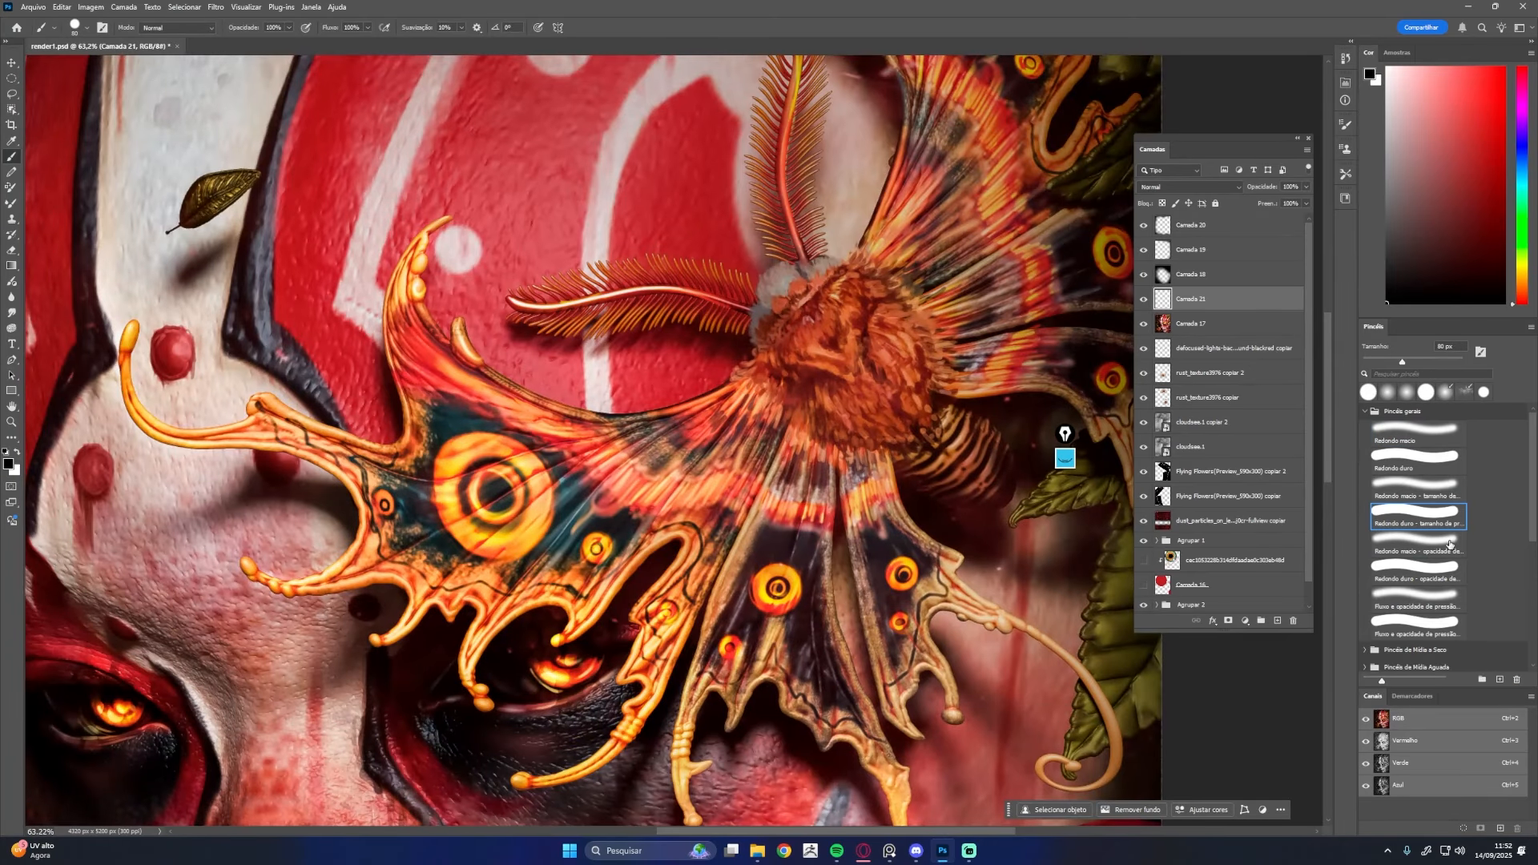
{"action": "mouse_move", "coordinate": [841, 262]}
{"action": "left_mouse_down"}
{"action": "mouse_move", "coordinate": [828, 404]}
{"action": "mouse_move", "coordinate": [856, 401]}
{"action": "left_mouse_up"}
Shrink the brush to a few pixels and paint fine grey hairs with sampled tones along the moth head's upper edge
{"action": "left_click", "coordinate": [733, 459], "text": "alt"}
{"action": "key", "text": "bracketleft"}
{"action": "key", "text": "bracketleft"}
{"action": "key", "text": "bracketleft"}
{"action": "key", "text": "bracketleft"}
{"action": "key", "text": "bracketleft"}
{"action": "key", "text": "bracketleft"}
{"action": "key", "text": "bracketleft"}
{"action": "key", "text": "bracketleft"}
{"action": "left_click", "coordinate": [733, 432], "text": "alt"}
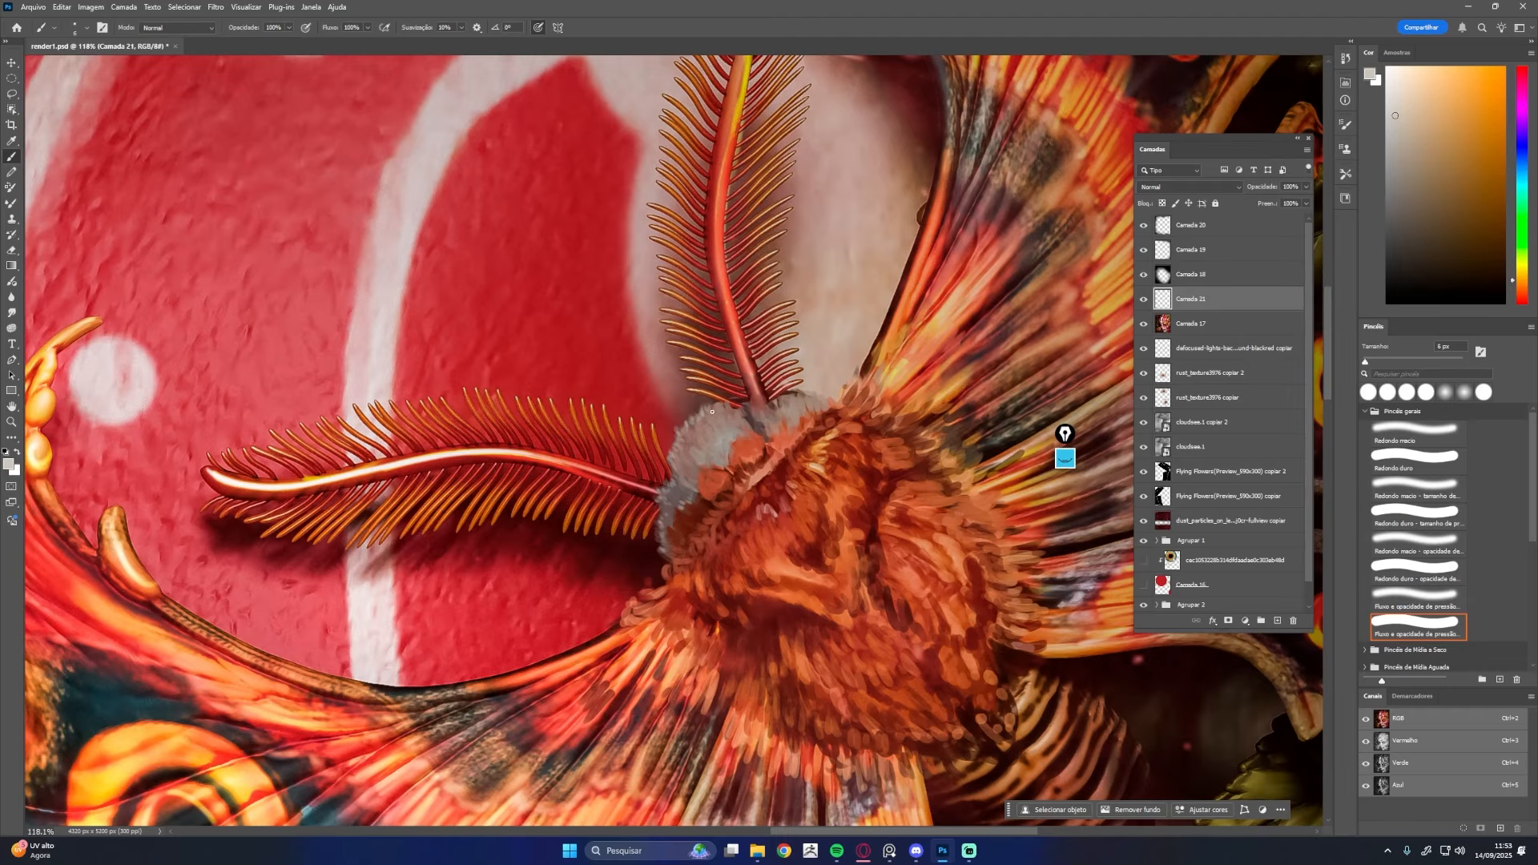
{"action": "left_click", "coordinate": [801, 409], "text": "alt"}
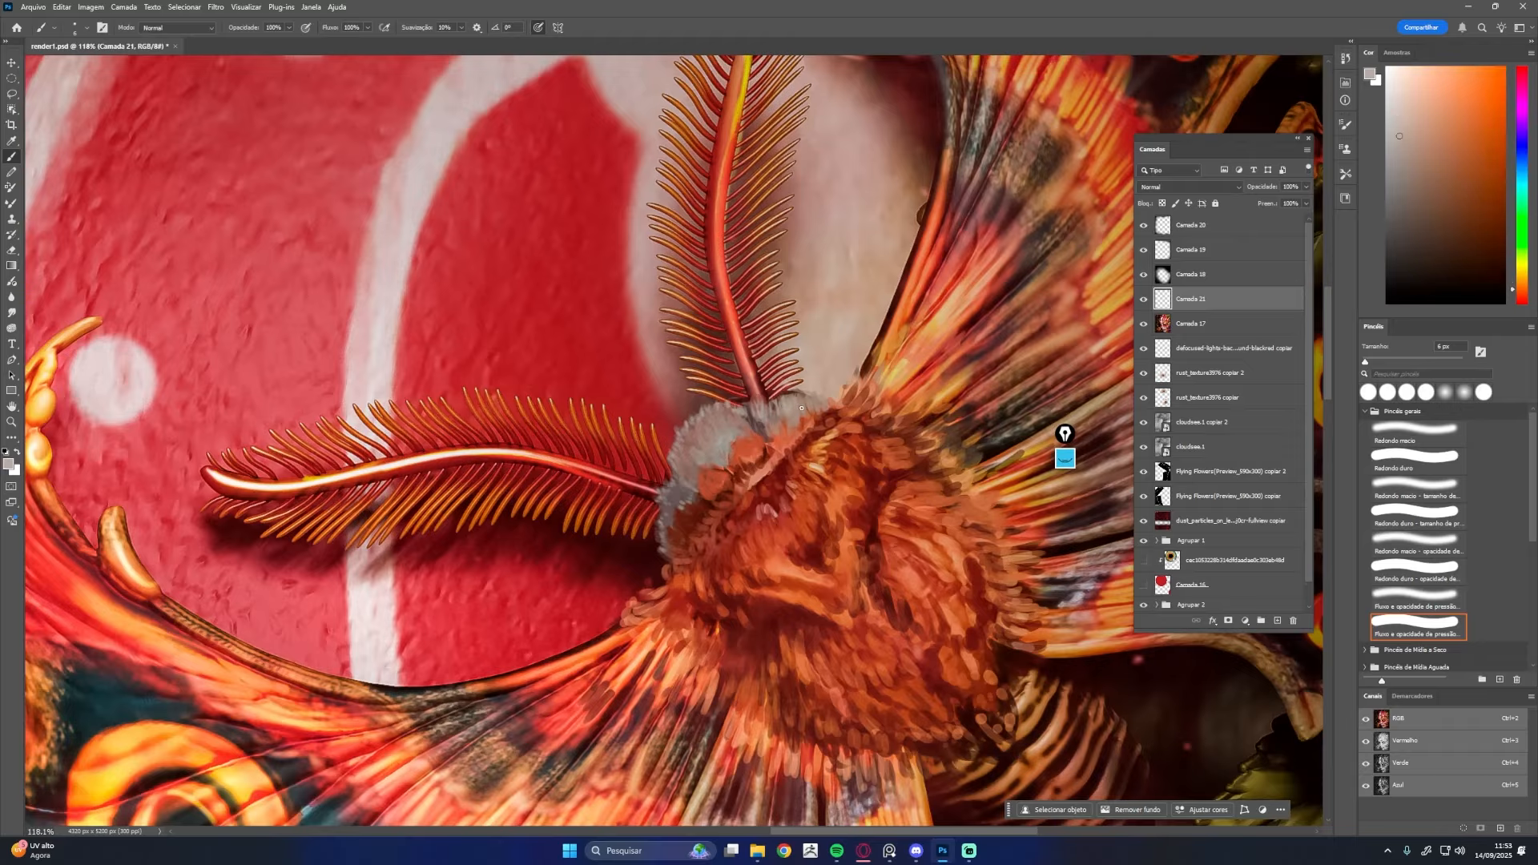
{"action": "left_click", "coordinate": [819, 402], "text": "alt"}
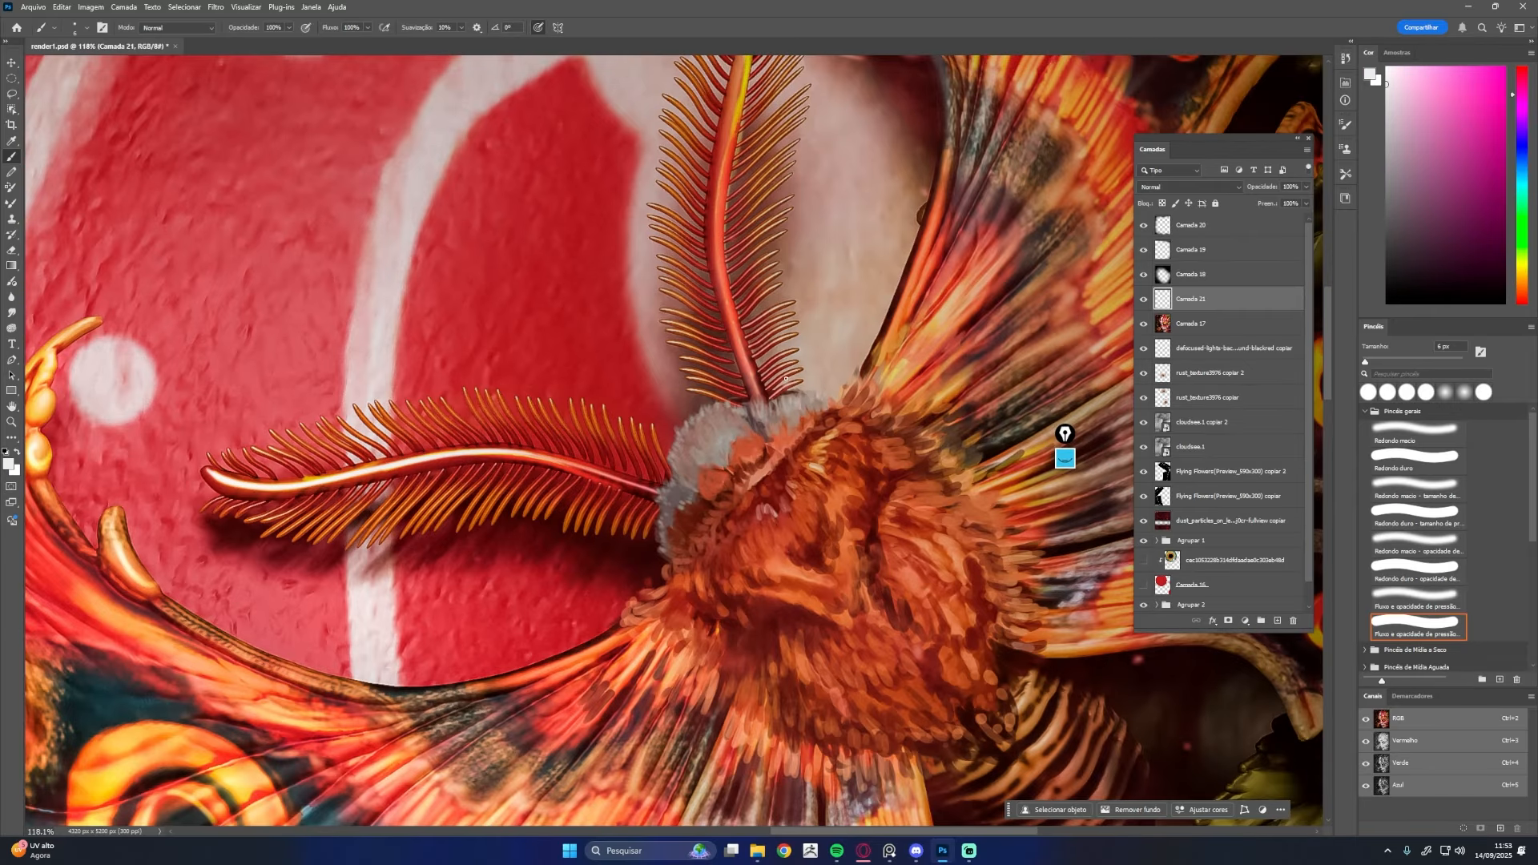
{"action": "left_click", "coordinate": [783, 399], "text": "alt"}
{"action": "left_click", "coordinate": [811, 414], "text": "alt"}
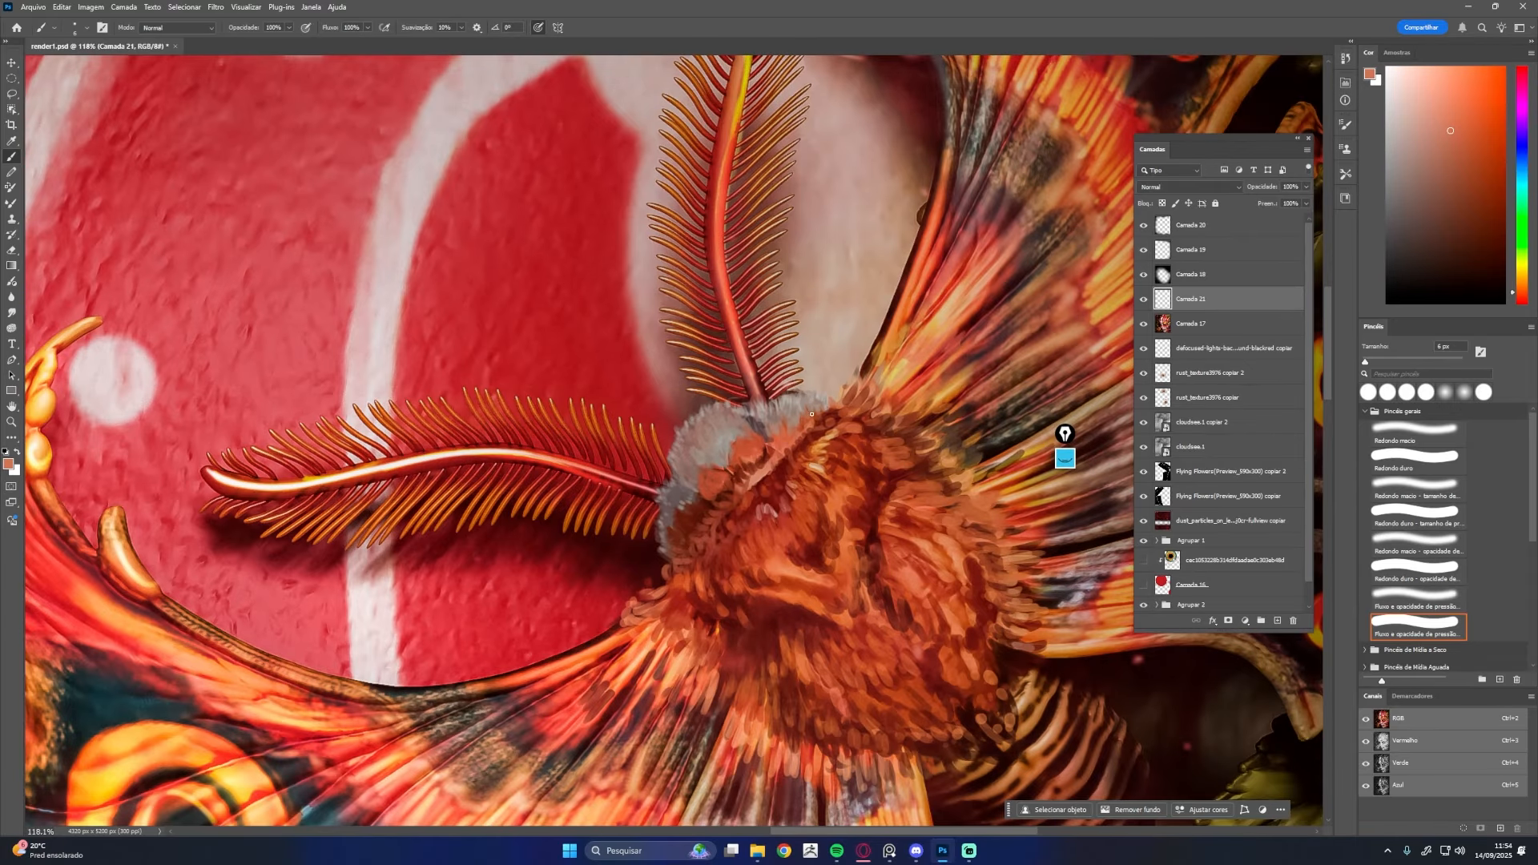
Paint thin orange and pinkish hairs with sampled colours over the orange patch in the moth's grey collar
{"action": "left_click", "coordinate": [746, 437], "text": "alt"}
{"action": "left_click", "coordinate": [739, 442], "text": "alt"}
{"action": "left_click", "coordinate": [772, 446], "text": "alt"}
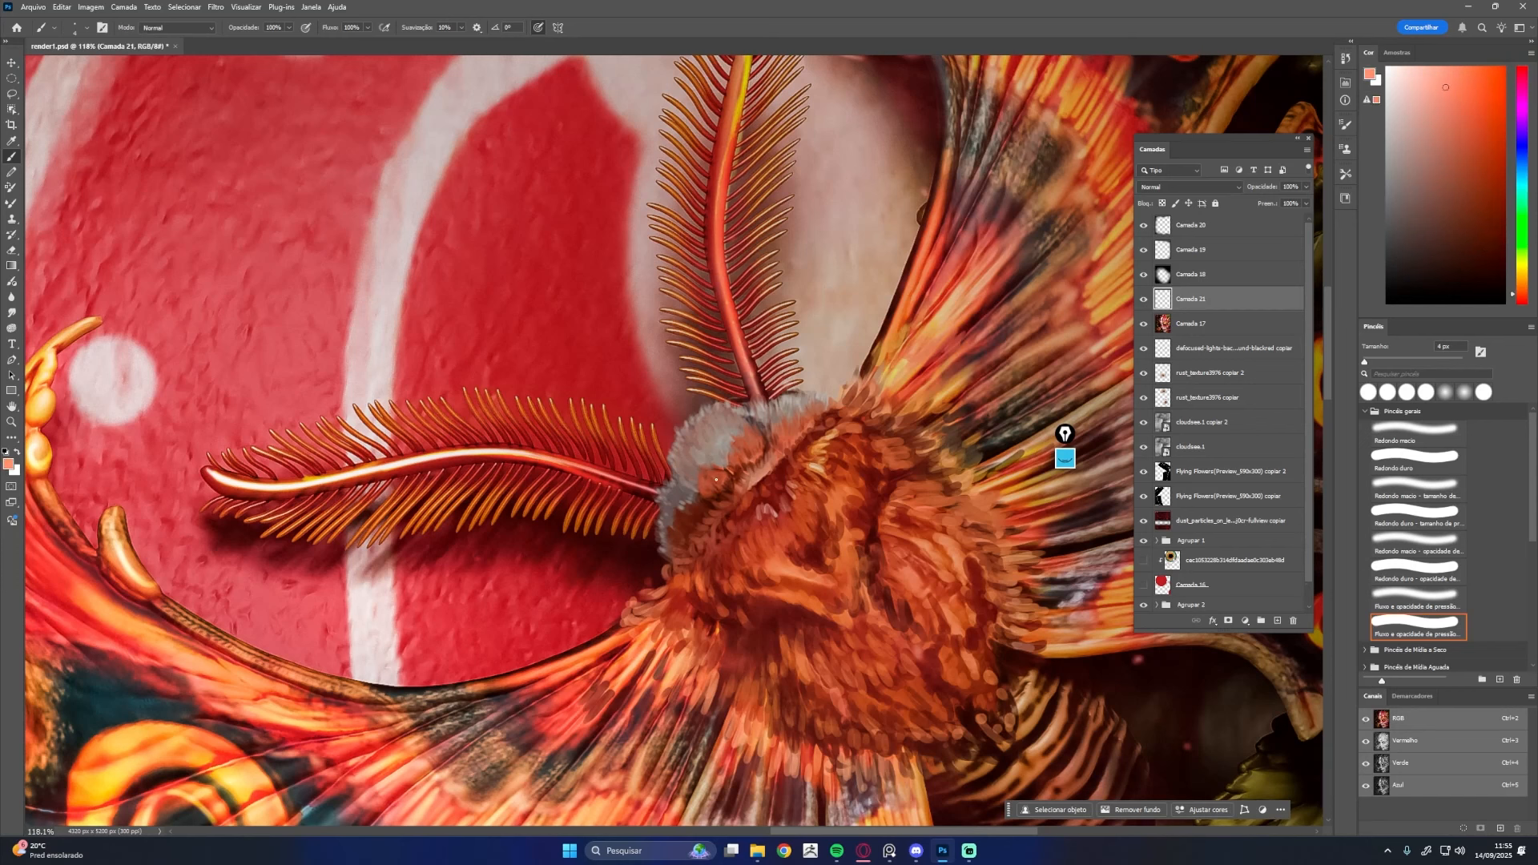
{"action": "left_click", "coordinate": [731, 451], "text": "alt"}
{"action": "left_click", "coordinate": [756, 438], "text": "alt"}
{"action": "left_click", "coordinate": [700, 507], "text": "alt"}
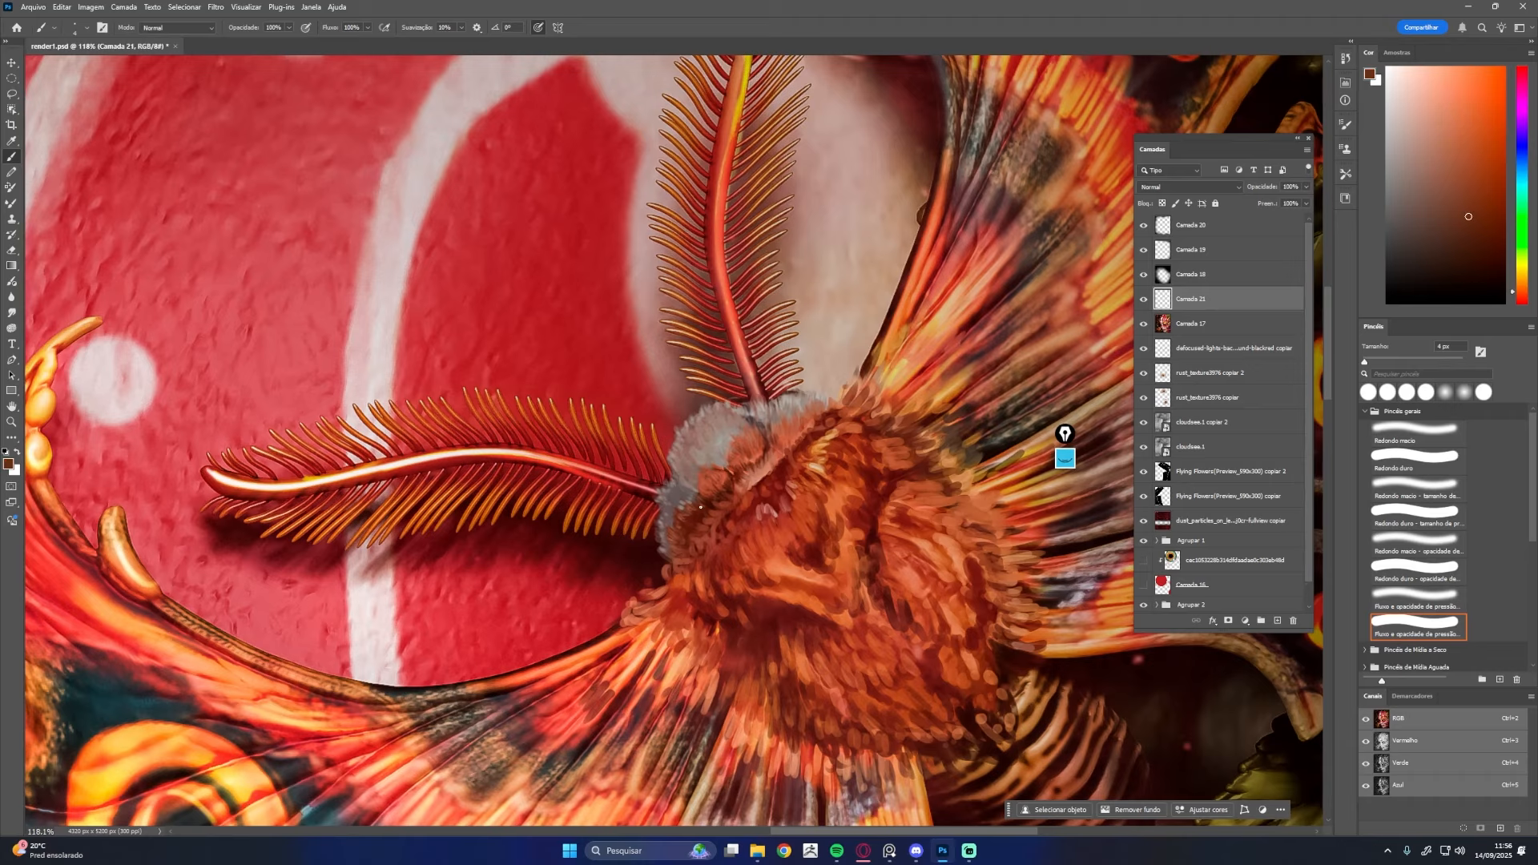
Paint dark and light hairs with sampled tones along the seam between the moth's grey collar and orange body
{"action": "left_click", "coordinate": [753, 472], "text": "alt"}
{"action": "left_click", "coordinate": [762, 479], "text": "alt"}
{"action": "left_click", "coordinate": [731, 470], "text": "alt"}
{"action": "key", "text": "bracketright"}
{"action": "left_click", "coordinate": [682, 513], "text": "alt"}
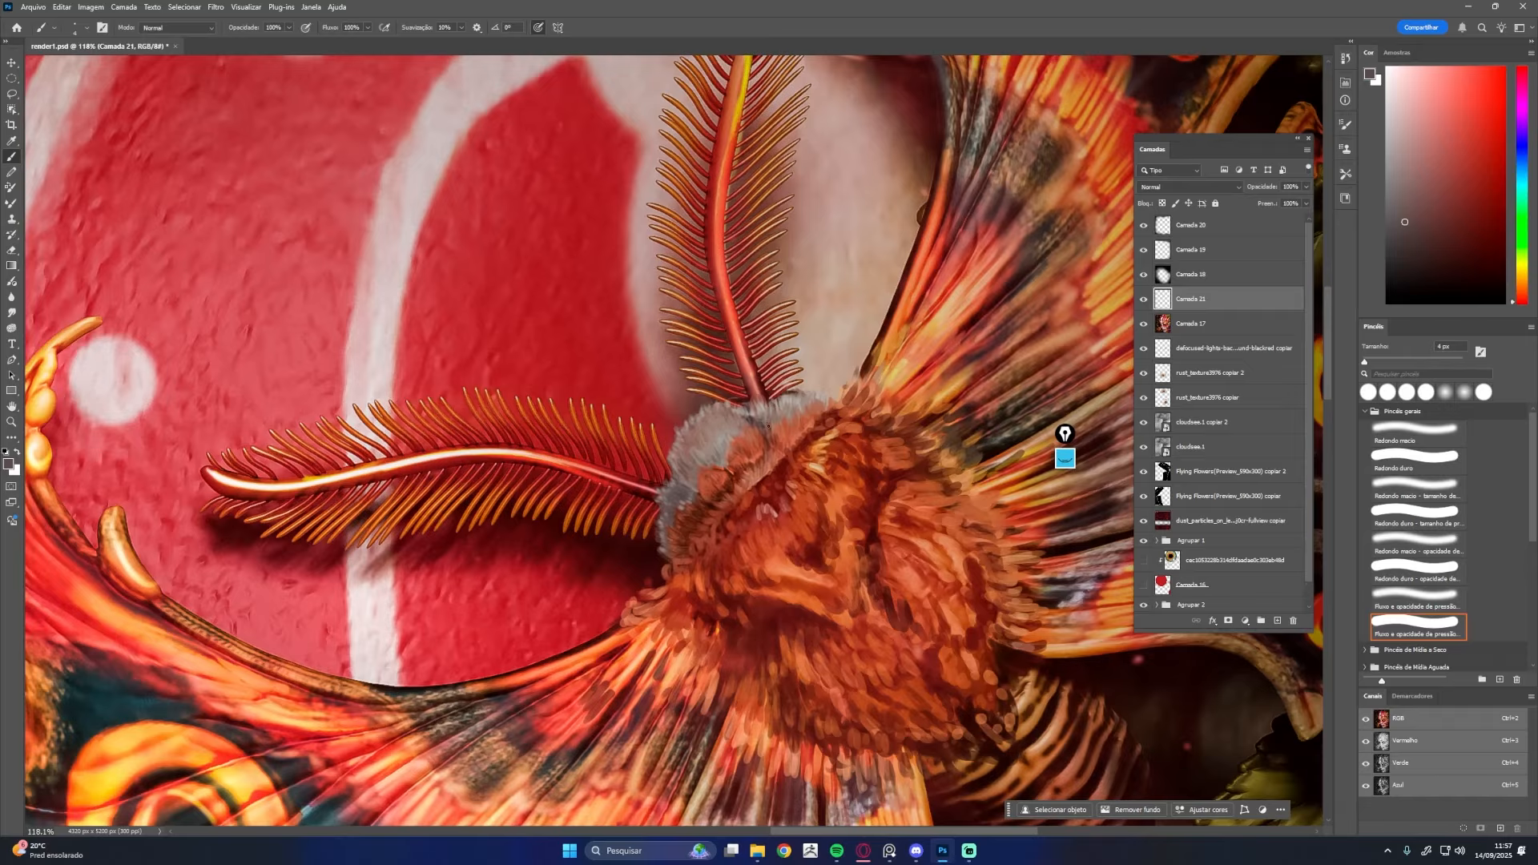
{"action": "left_click", "coordinate": [768, 427], "text": "alt"}
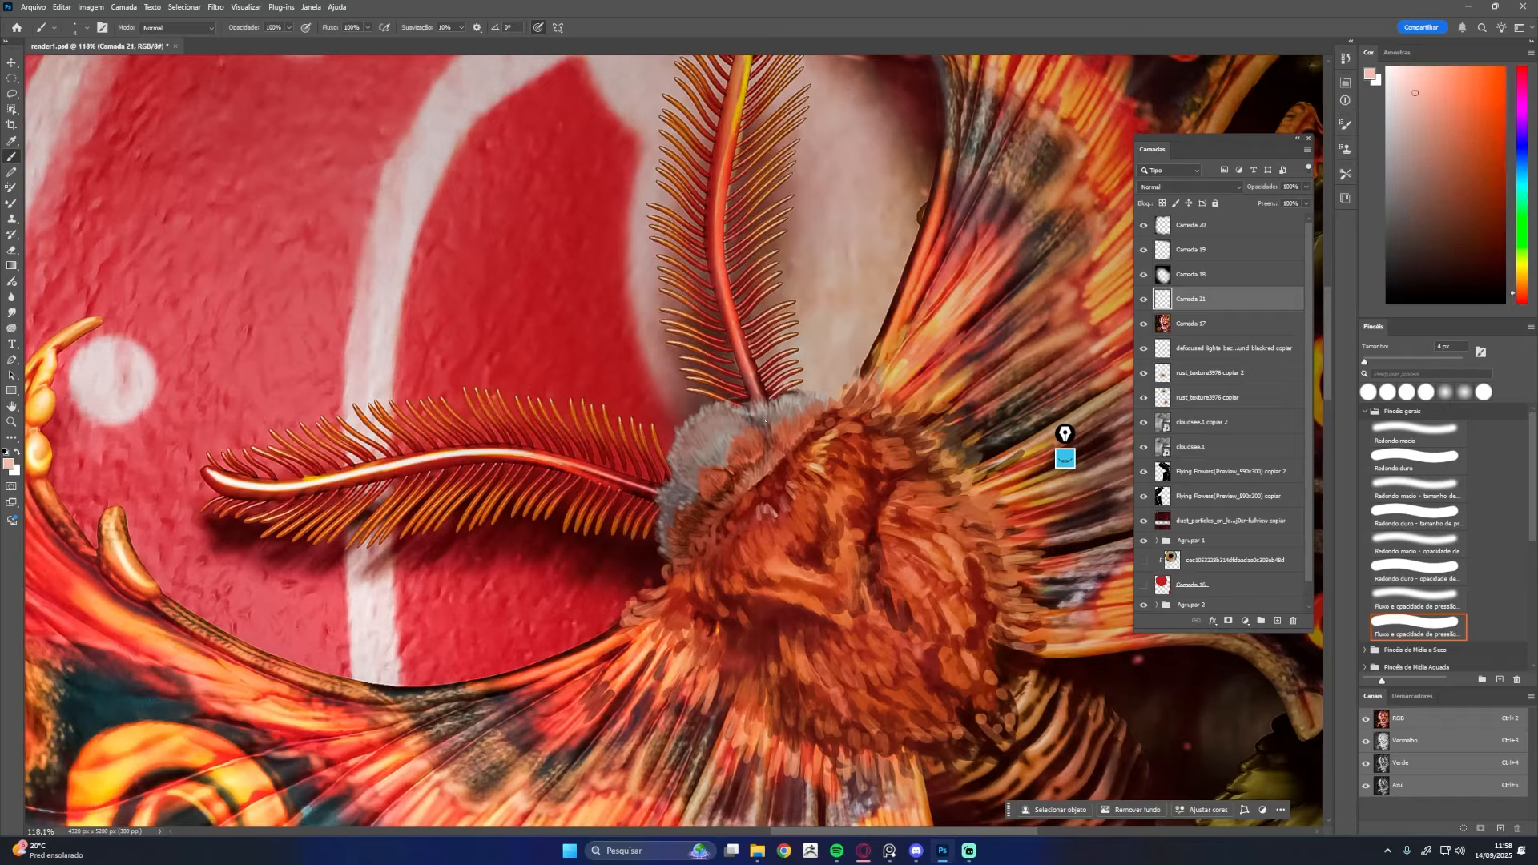
{"action": "left_click", "coordinate": [665, 536], "text": "alt"}
{"action": "left_click", "coordinate": [788, 452], "text": "alt"}
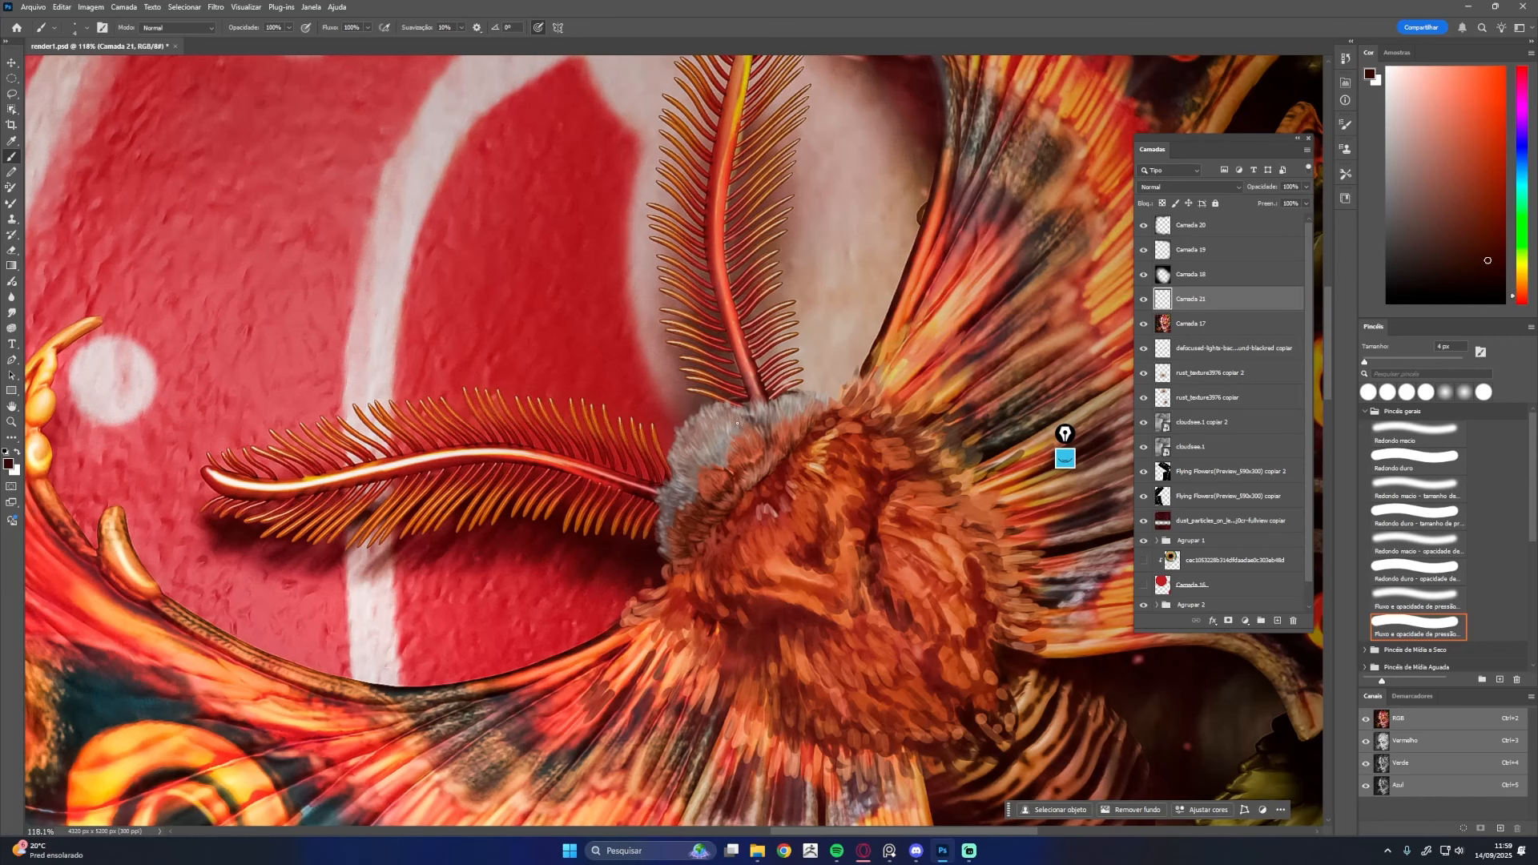
Paint sampled red and orange hairs onto the moth's body just below the dark collar seam
{"action": "left_click_drag", "start_coordinate": [745, 498], "coordinate": [713, 430]}
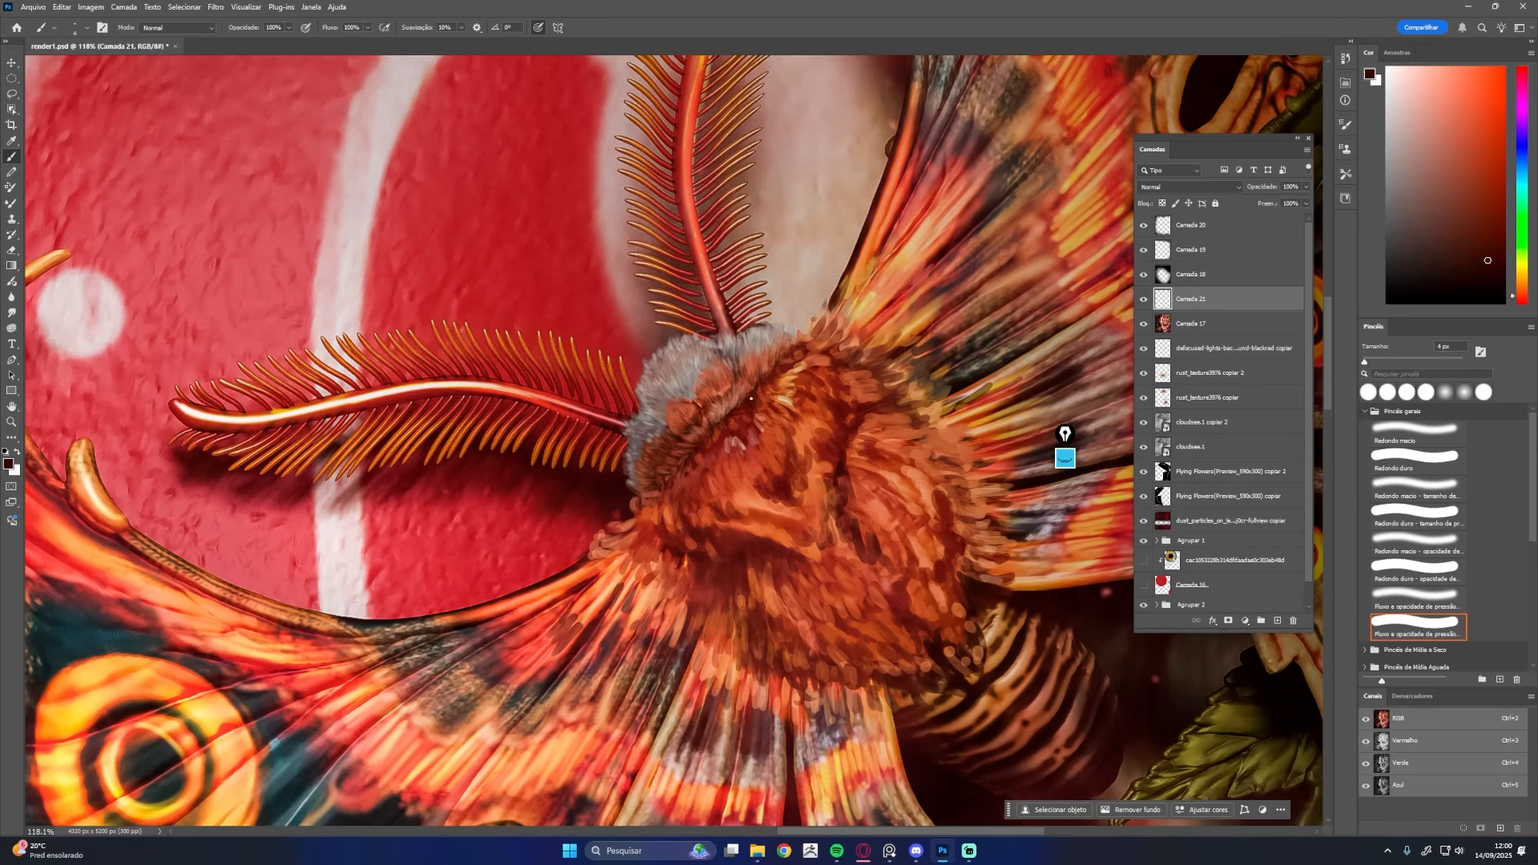
{"action": "left_click_drag", "start_coordinate": [729, 419], "coordinate": [777, 500]}
{"action": "left_click", "coordinate": [777, 500], "text": "alt"}
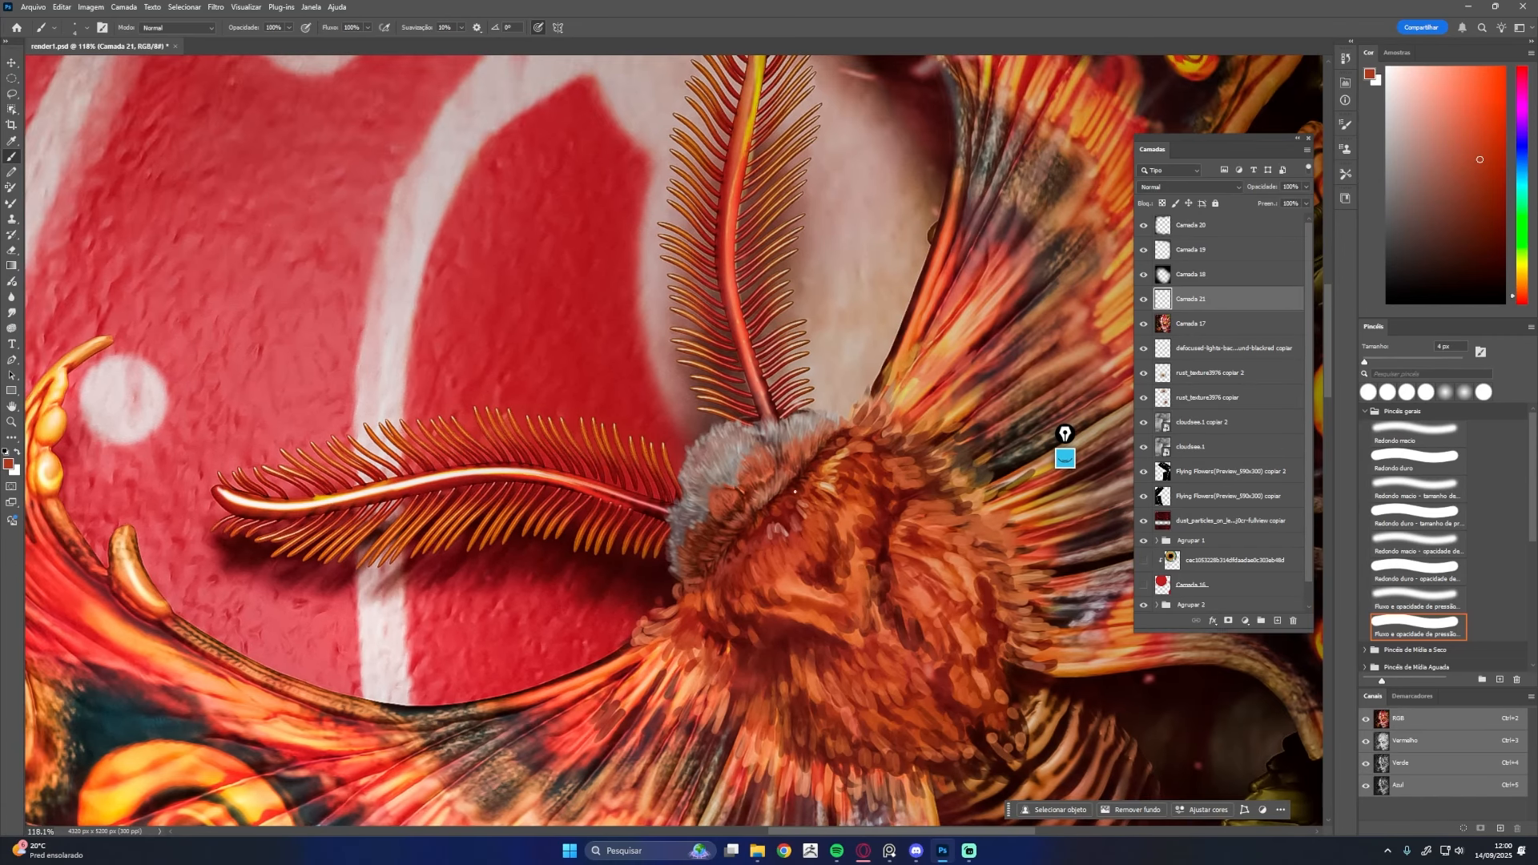
{"action": "left_click", "coordinate": [758, 541], "text": "alt"}
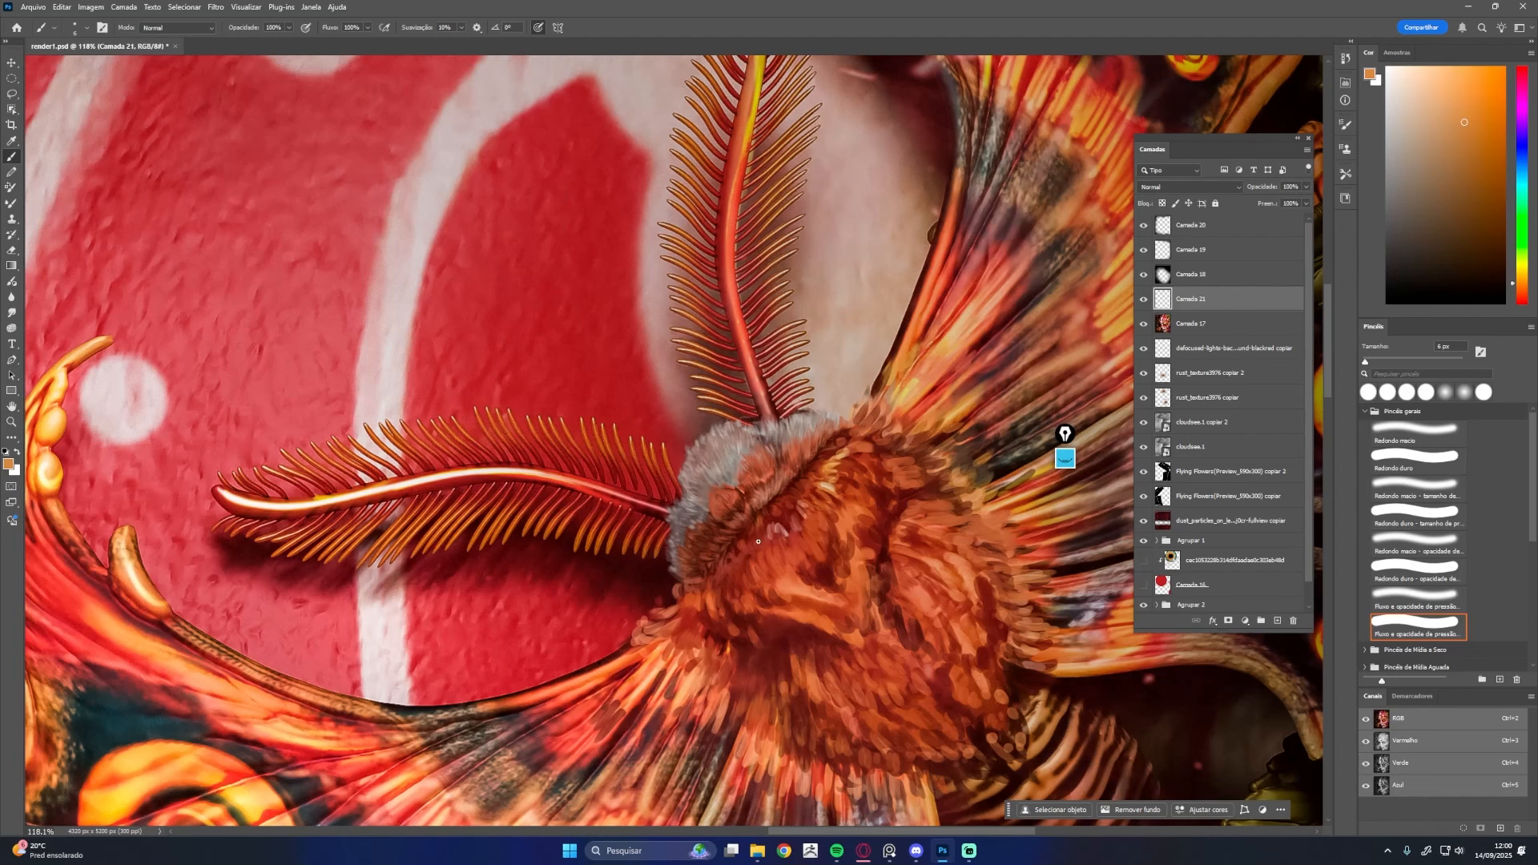
{"action": "left_click", "coordinate": [741, 546], "text": "alt"}
{"action": "left_click", "coordinate": [756, 531], "text": "alt"}
{"action": "left_click", "coordinate": [672, 597], "text": "alt"}
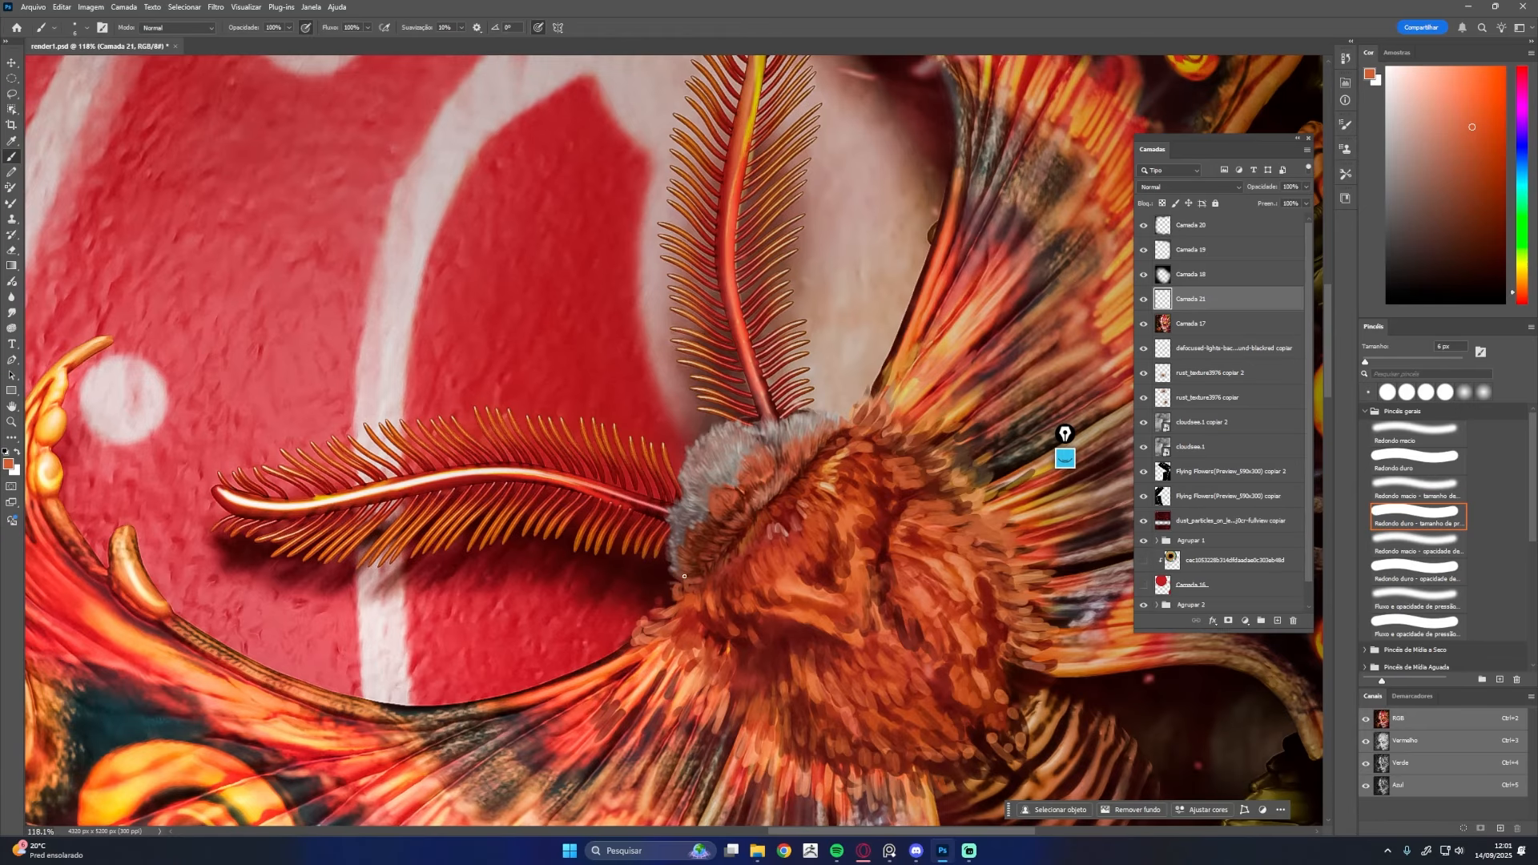
Paint lighter hairs along the moth's upper body edge using the hard round pressure-size brush and sampled colours
{"action": "left_click", "coordinate": [774, 528], "text": "alt"}
{"action": "left_click", "coordinate": [770, 523], "text": "alt"}
{"action": "left_click", "coordinate": [789, 511], "text": "alt"}
{"action": "left_click", "coordinate": [817, 474], "text": "alt"}
Extend the fine hair strokes from the left of the moth's upper body toward its upper-right shoulder
{"action": "left_click_drag", "start_coordinate": [846, 435], "coordinate": [787, 412]}
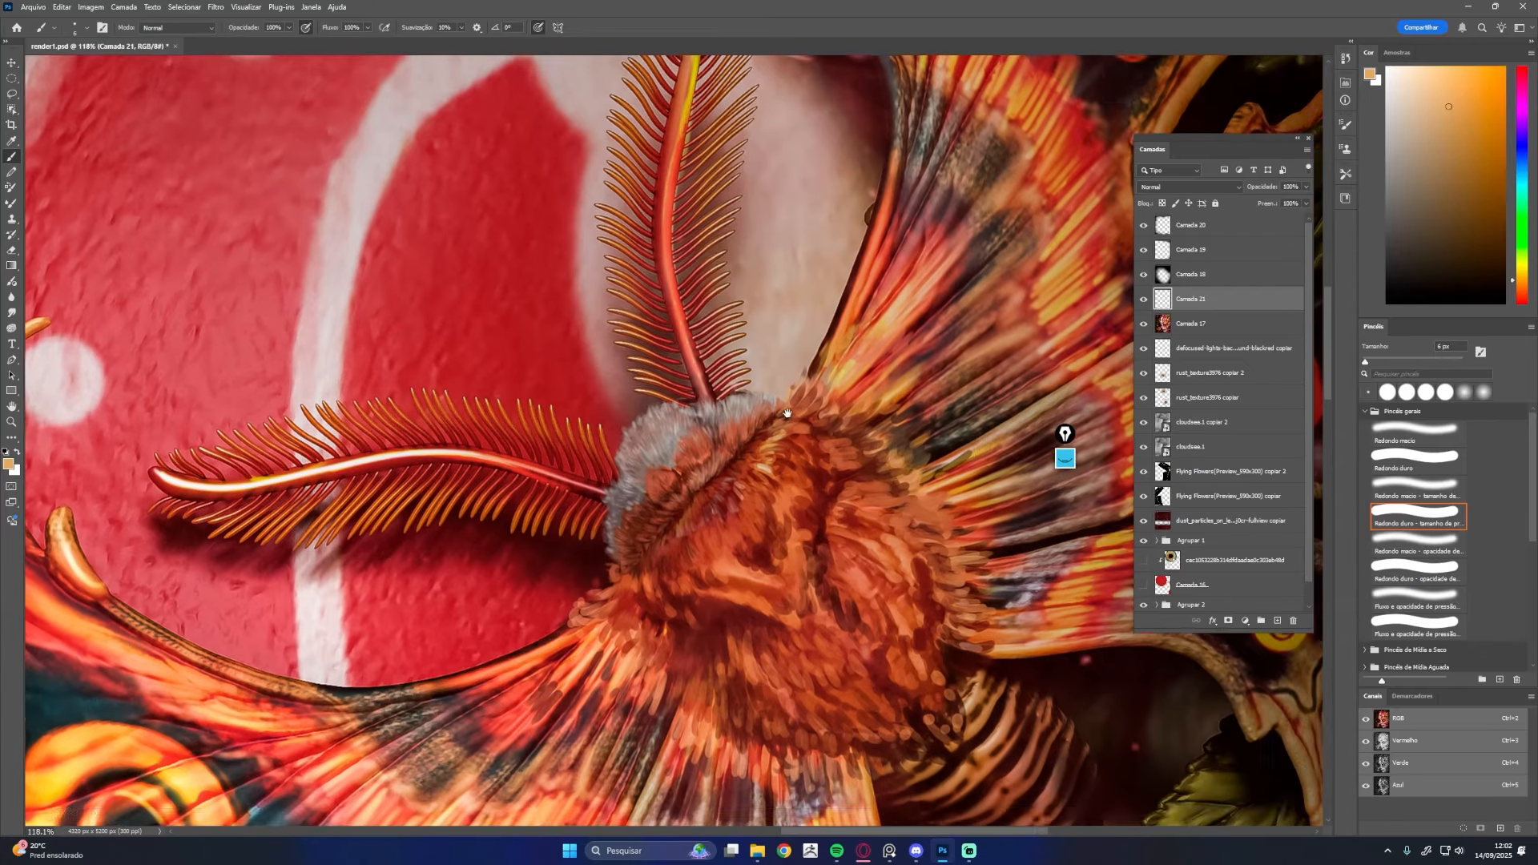
{"action": "left_click", "coordinate": [675, 551], "text": "alt"}
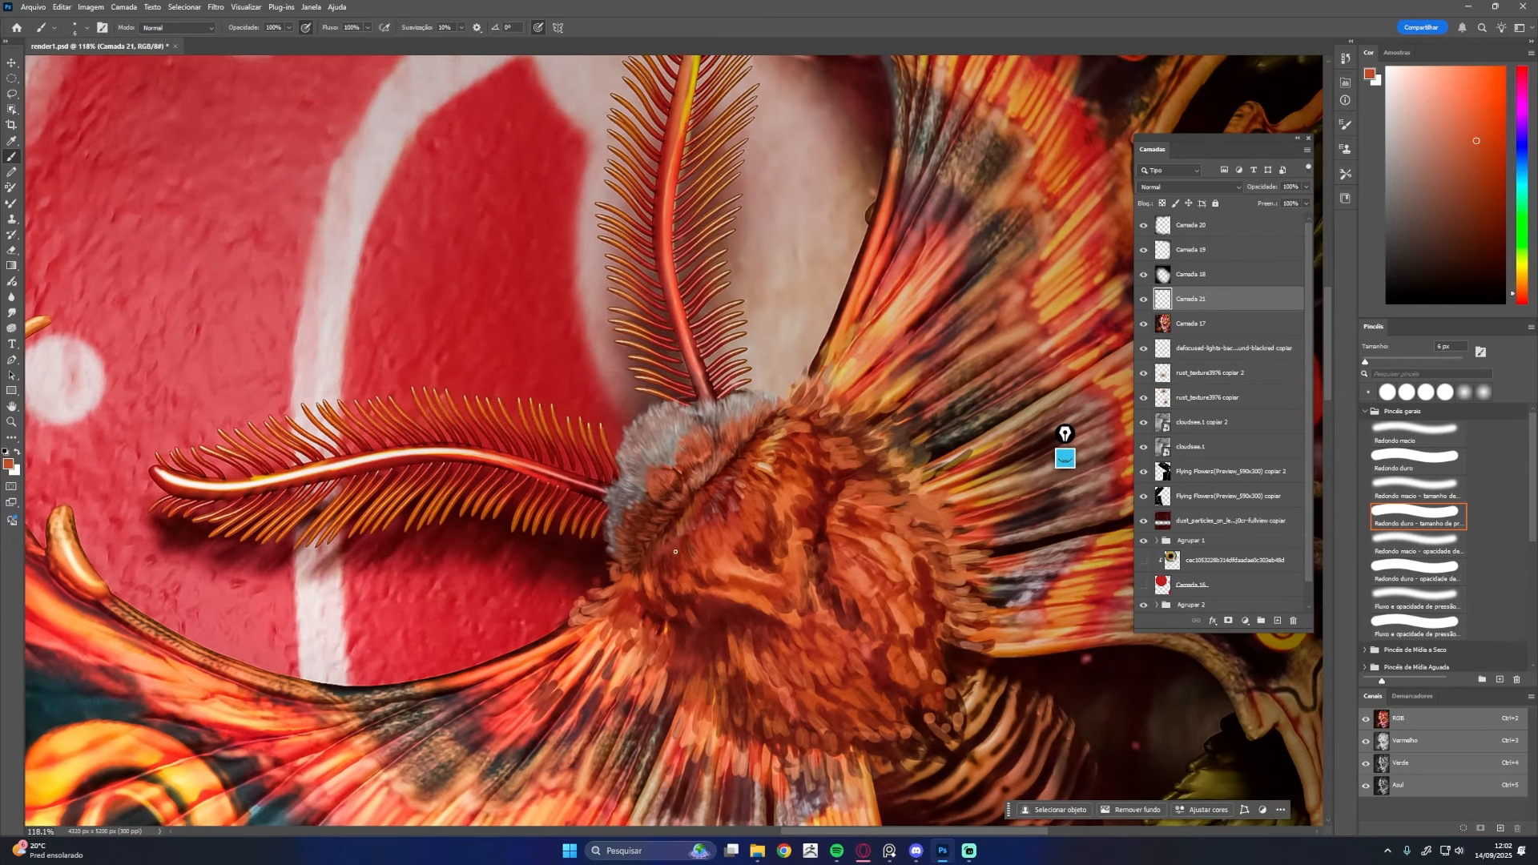
{"action": "left_click", "coordinate": [728, 522], "text": "alt"}
{"action": "left_click", "coordinate": [763, 467], "text": "alt"}
{"action": "left_click", "coordinate": [801, 441], "text": "alt"}
Paint fine fur strokes in sampled oranges over the middle and lower-left part of the moth's body
{"action": "left_click_drag", "start_coordinate": [848, 397], "coordinate": [789, 419]}
{"action": "left_click", "coordinate": [726, 552], "text": "alt"}
{"action": "left_click", "coordinate": [690, 615], "text": "alt"}
{"action": "left_click", "coordinate": [678, 639], "text": "alt"}
{"action": "left_click", "coordinate": [641, 645], "text": "alt"}
{"action": "left_click", "coordinate": [672, 651], "text": "alt"}
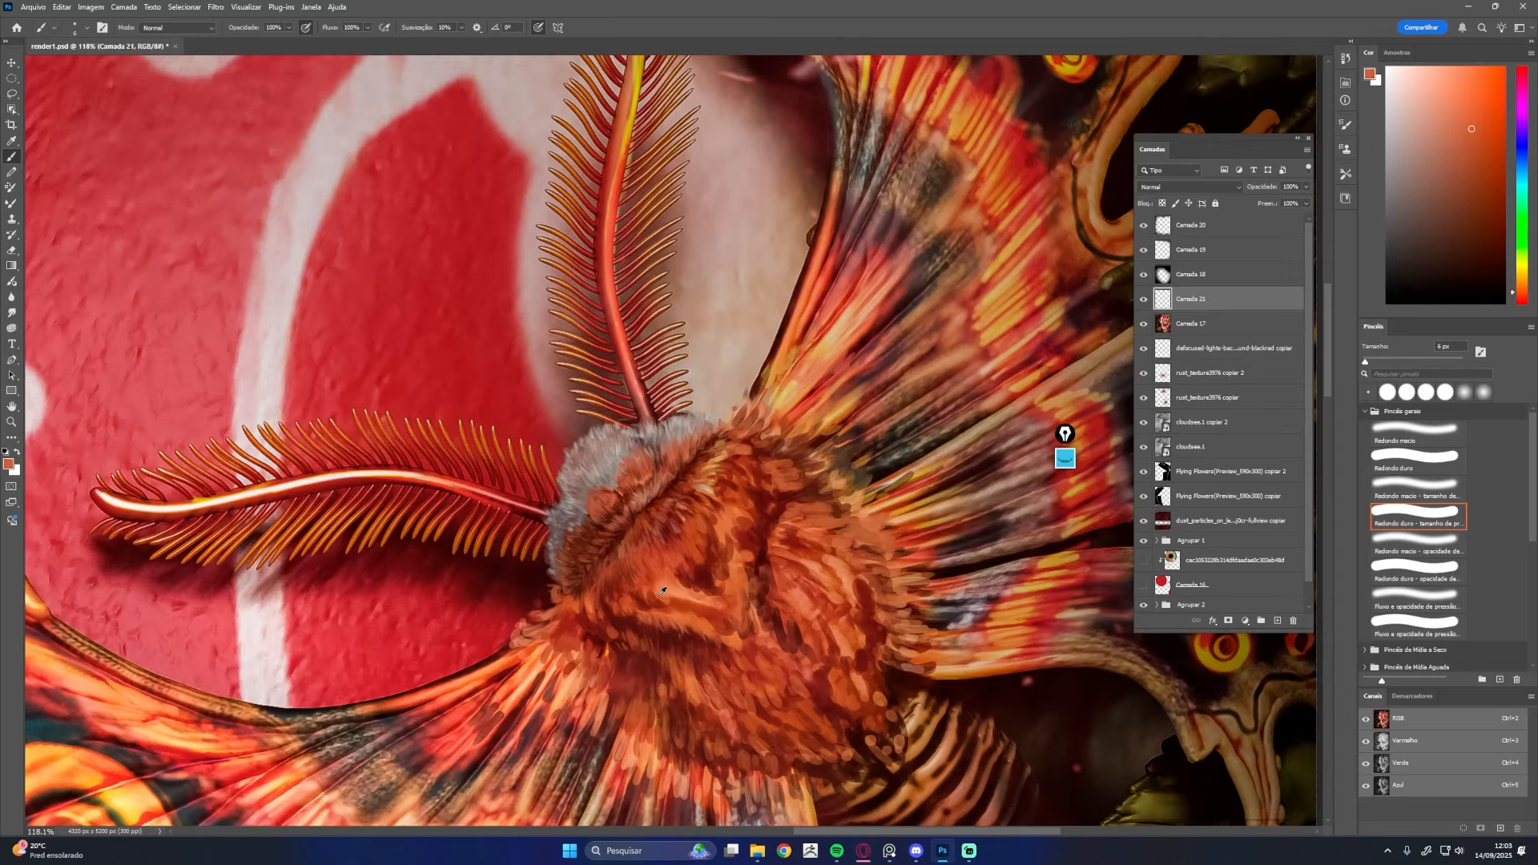
Paint sampled dark red fur strokes beneath the light central patch on the moth's body
{"action": "left_click", "coordinate": [622, 591], "text": "alt"}
{"action": "left_click", "coordinate": [604, 597], "text": "alt"}
{"action": "left_click", "coordinate": [671, 598], "text": "alt"}
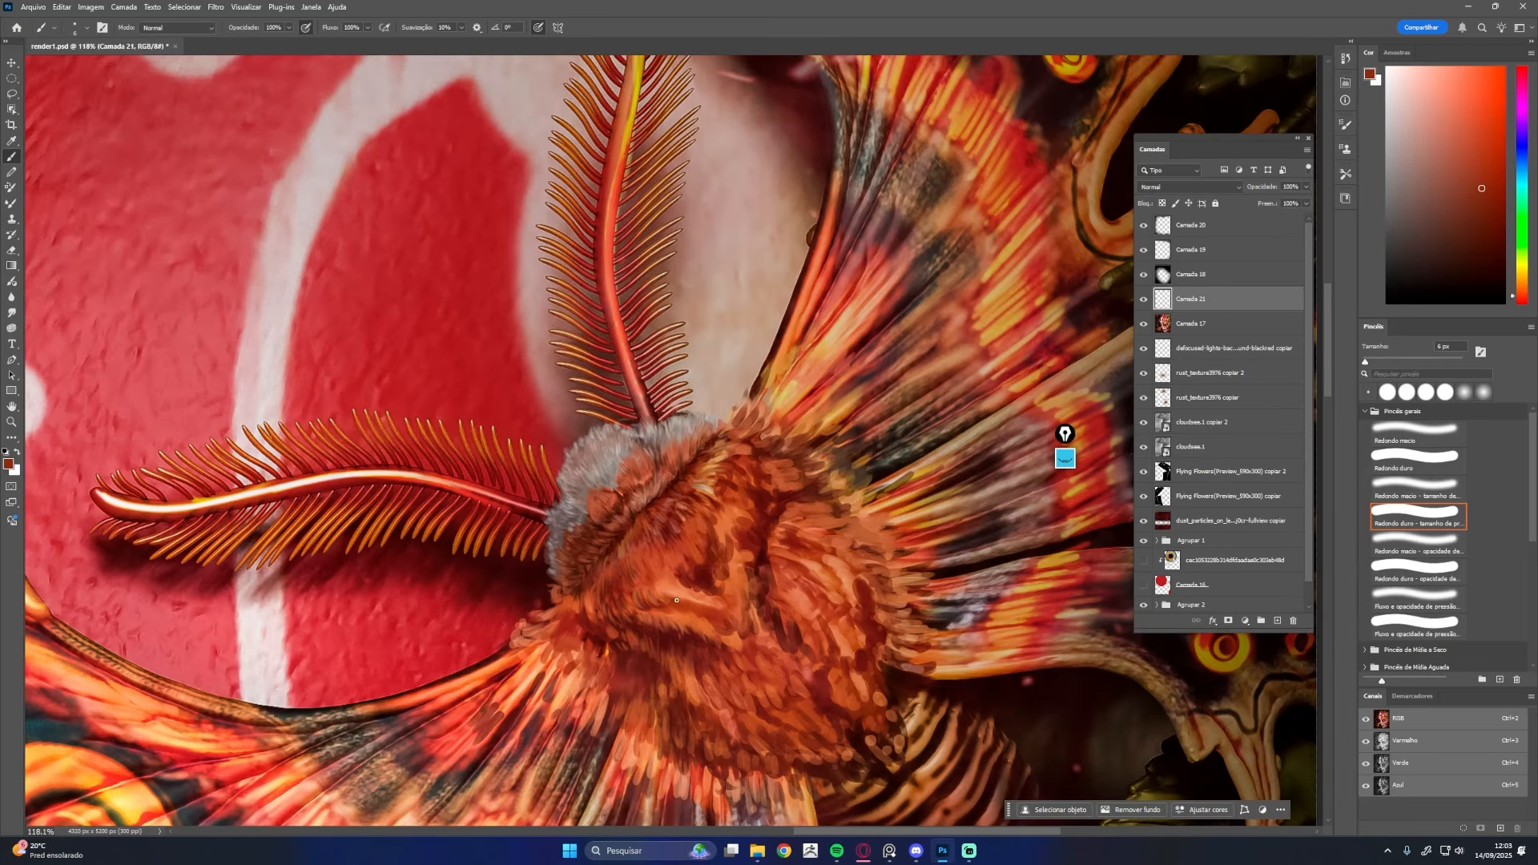
{"action": "left_click", "coordinate": [667, 588], "text": "alt"}
{"action": "left_click", "coordinate": [659, 615], "text": "alt"}
{"action": "left_click", "coordinate": [665, 618], "text": "alt"}
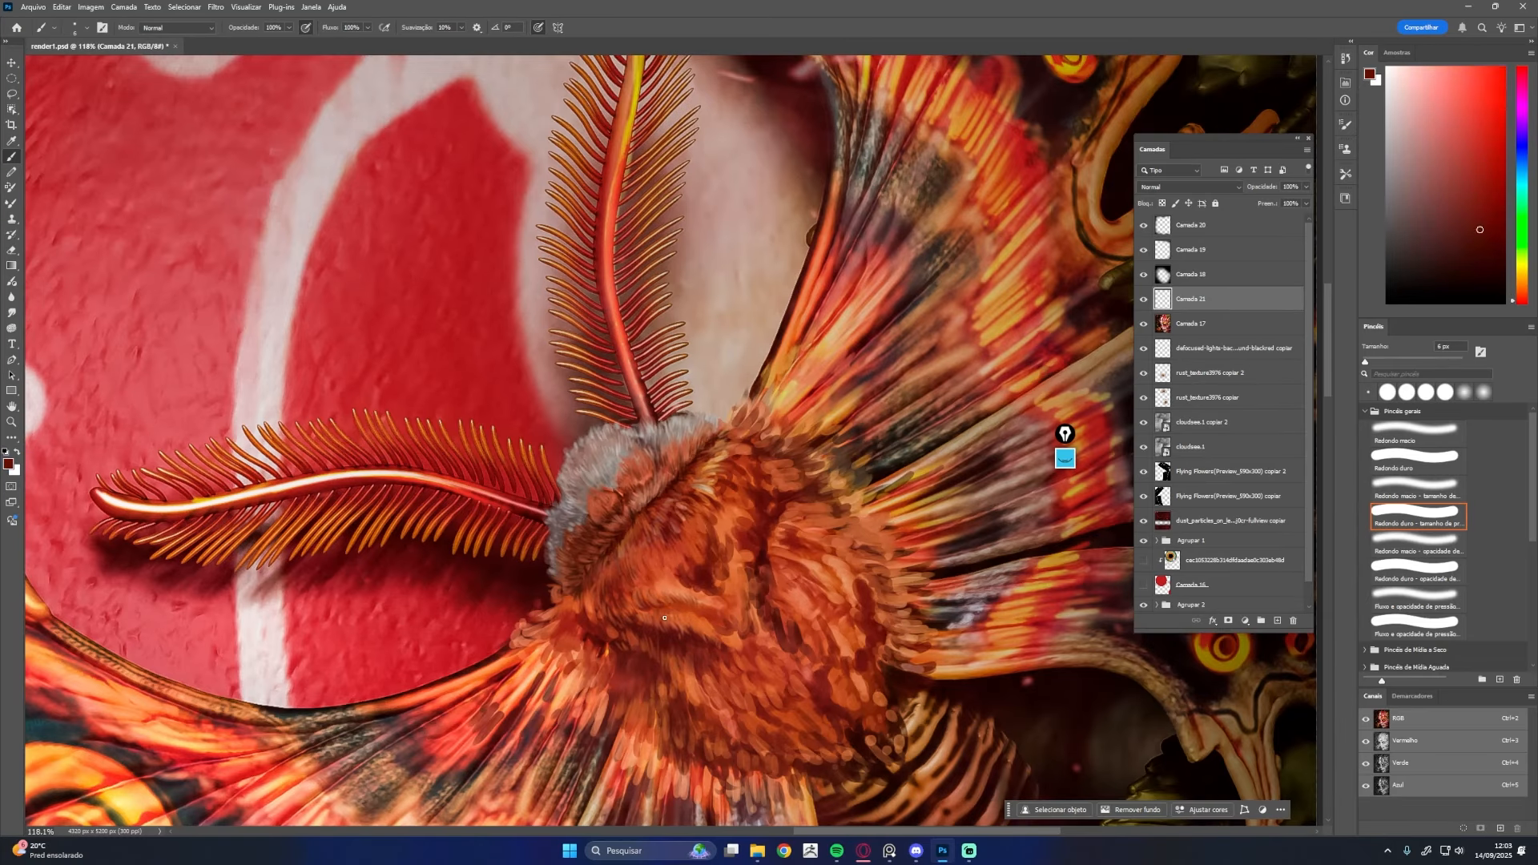
Paint fine hairs in sampled oranges and peach from the centre of the moth's body toward its upper right
{"action": "left_click", "coordinate": [743, 599], "text": "alt"}
{"action": "left_click", "coordinate": [700, 572], "text": "alt"}
{"action": "left_click", "coordinate": [709, 545], "text": "alt"}
{"action": "left_click", "coordinate": [719, 559], "text": "alt"}
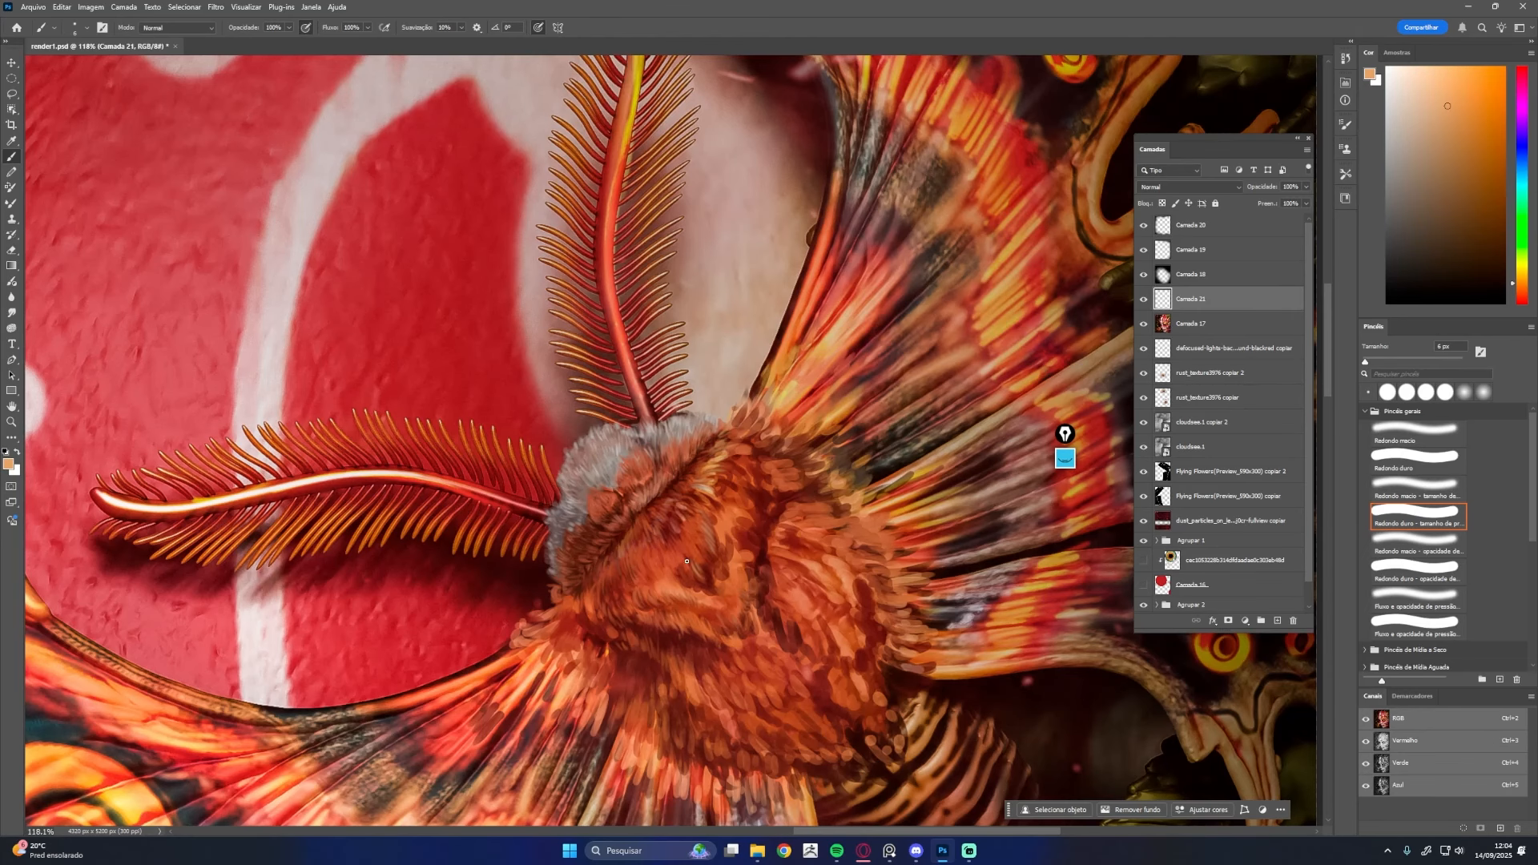
{"action": "left_click", "coordinate": [711, 531], "text": "alt"}
{"action": "left_click", "coordinate": [732, 513], "text": "alt"}
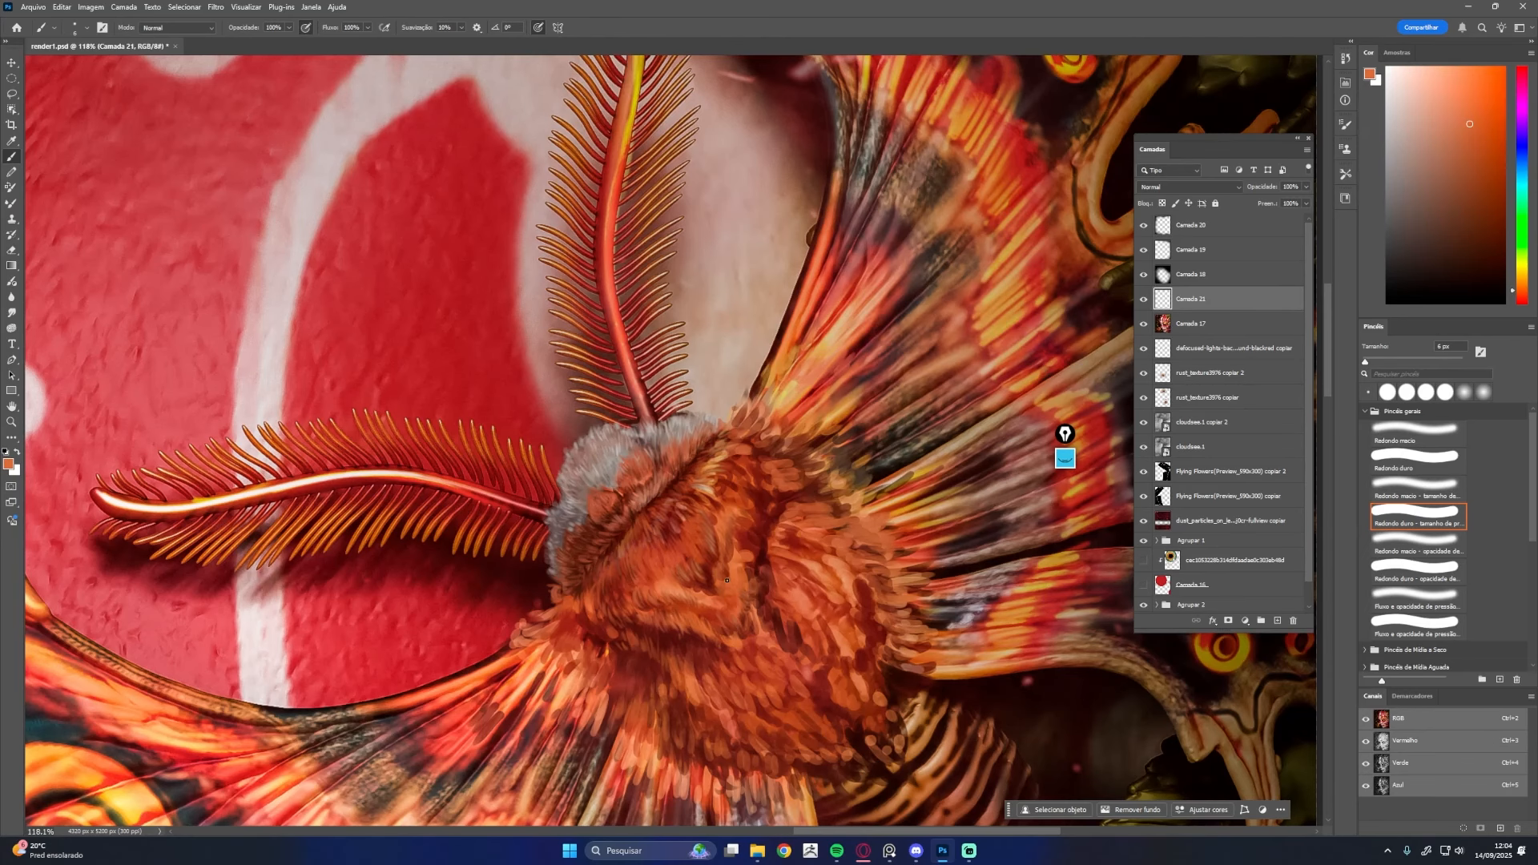
{"action": "left_click", "coordinate": [749, 529], "text": "alt"}
{"action": "left_click", "coordinate": [752, 481], "text": "alt"}
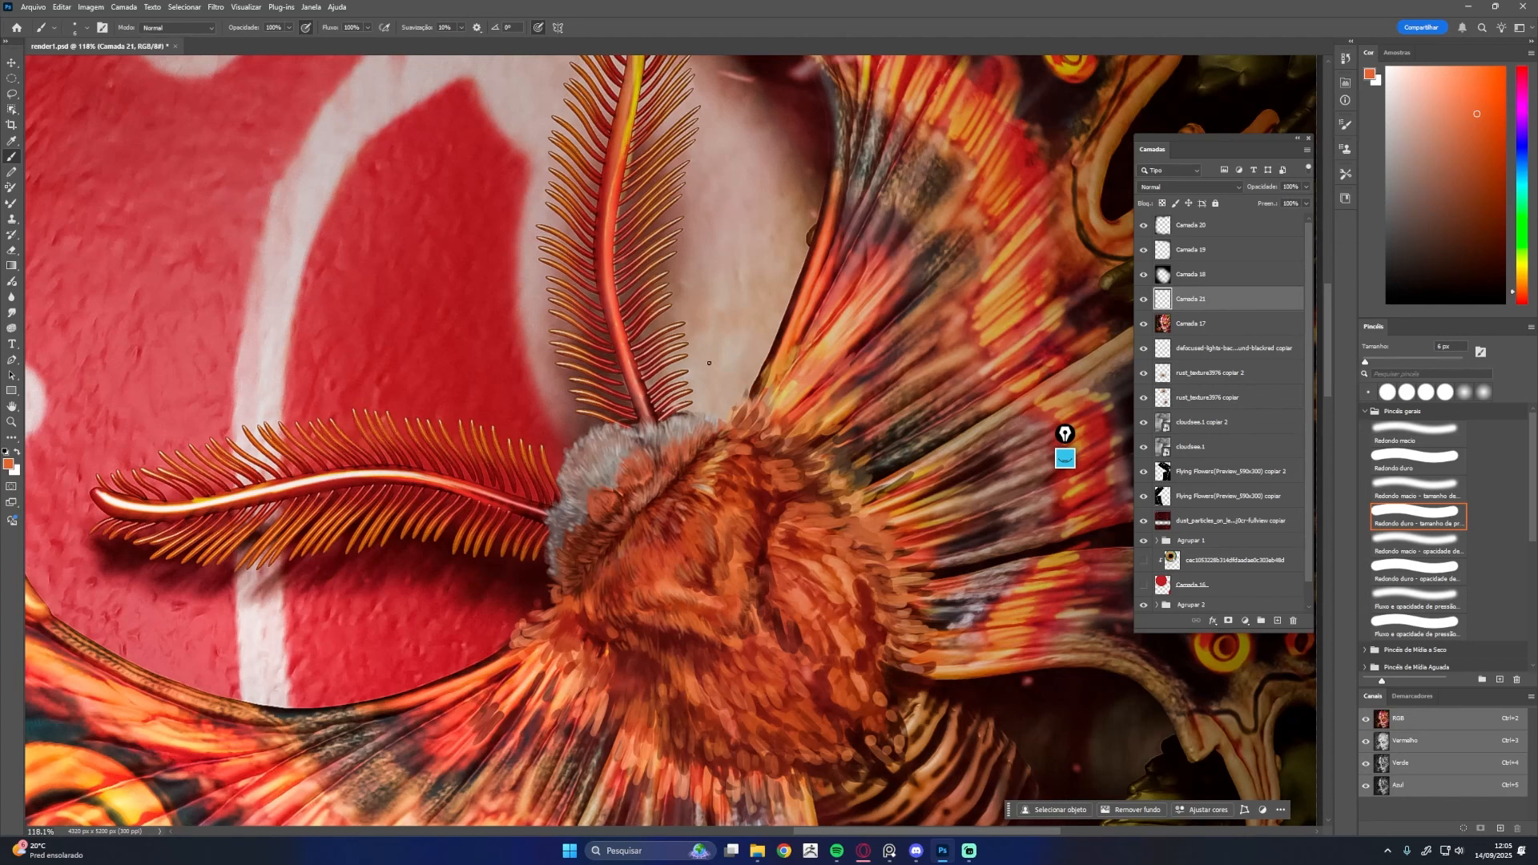
Add fine hairs along the upper edge of the moth's body beside the collar and save the document
{"action": "left_click", "coordinate": [734, 456], "text": "alt"}
{"action": "left_click_drag", "start_coordinate": [740, 447], "coordinate": [728, 455]}
{"action": "left_click", "coordinate": [671, 492], "text": "alt"}
{"action": "key", "text": "ctrl+s"}
Paint sampled dark brown and tan hairs on the upper-right fur just below the moth's collar
{"action": "mouse_move", "coordinate": [600, 569]}
{"action": "left_mouse_down"}
{"action": "mouse_move", "coordinate": [671, 492]}
{"action": "mouse_move", "coordinate": [855, 510]}
{"action": "mouse_move", "coordinate": [769, 535]}
{"action": "left_mouse_up"}
{"action": "left_click", "coordinate": [769, 521], "text": "alt"}
{"action": "left_click_drag", "start_coordinate": [940, 511], "coordinate": [767, 565]}
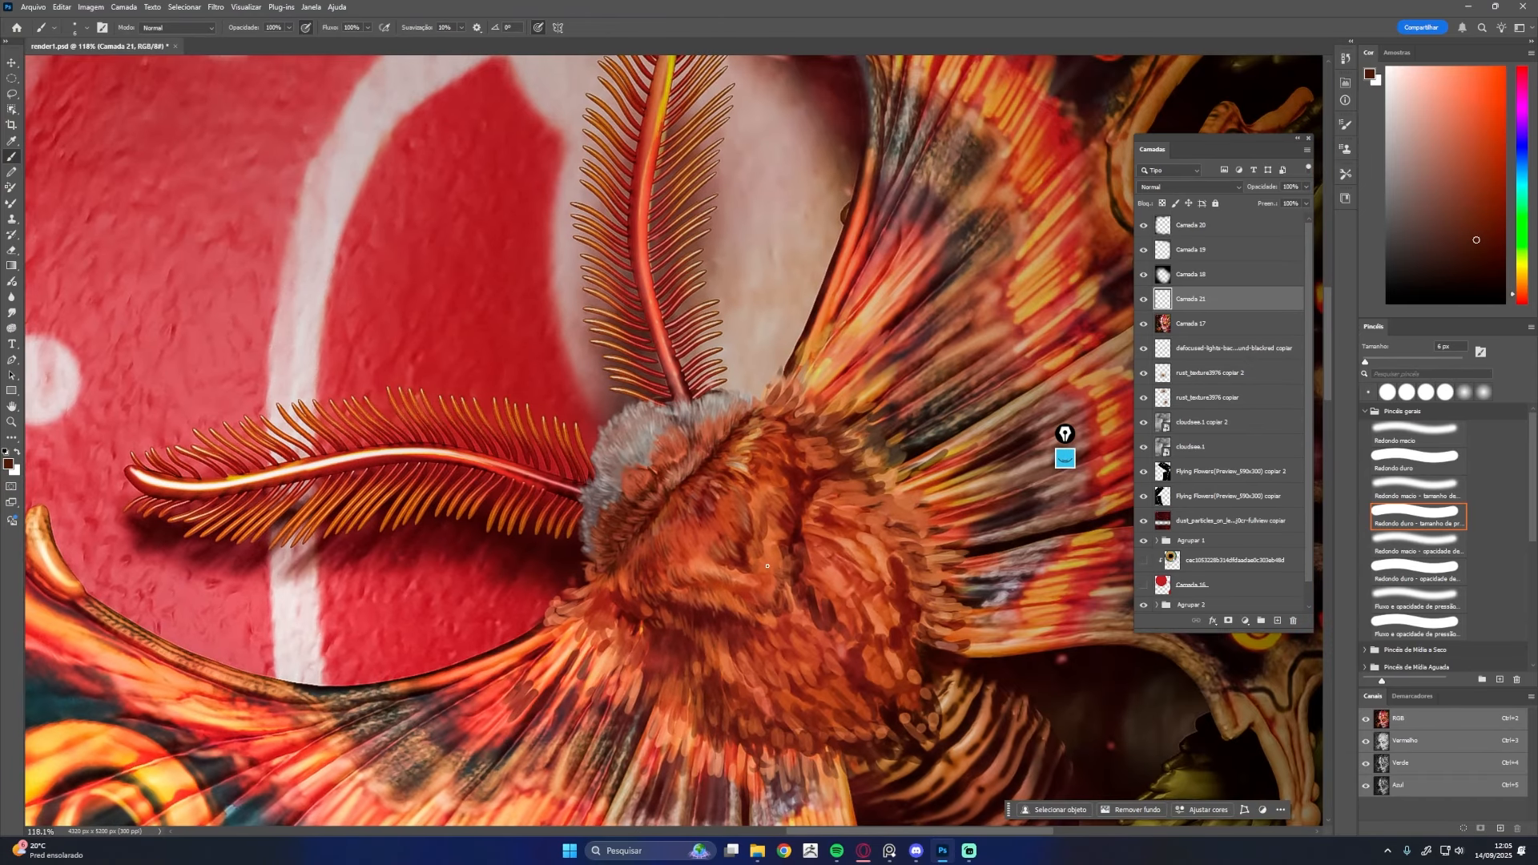
{"action": "left_click", "coordinate": [767, 463], "text": "alt"}
{"action": "left_click", "coordinate": [762, 438], "text": "alt"}
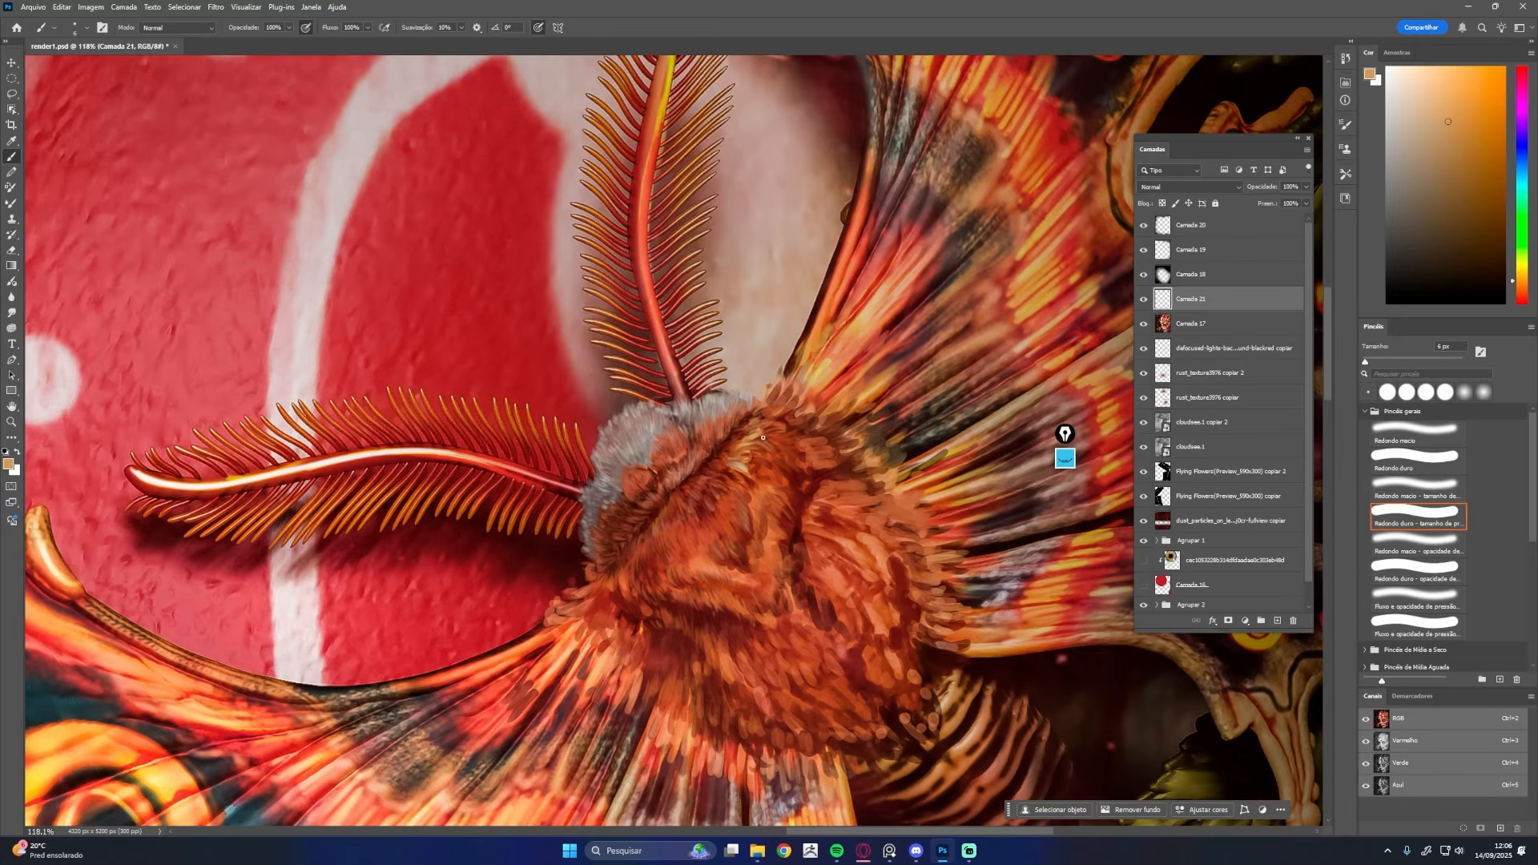
{"action": "left_click", "coordinate": [781, 483], "text": "alt"}
{"action": "left_click", "coordinate": [799, 445], "text": "alt"}
Paint fringe hairs in sampled grey, orange and tan along the moth's upper-right shoulder near the wing root
{"action": "left_click_drag", "start_coordinate": [804, 424], "coordinate": [793, 415]}
{"action": "left_click_drag", "start_coordinate": [798, 417], "coordinate": [764, 394]}
{"action": "left_click", "coordinate": [761, 406], "text": "alt"}
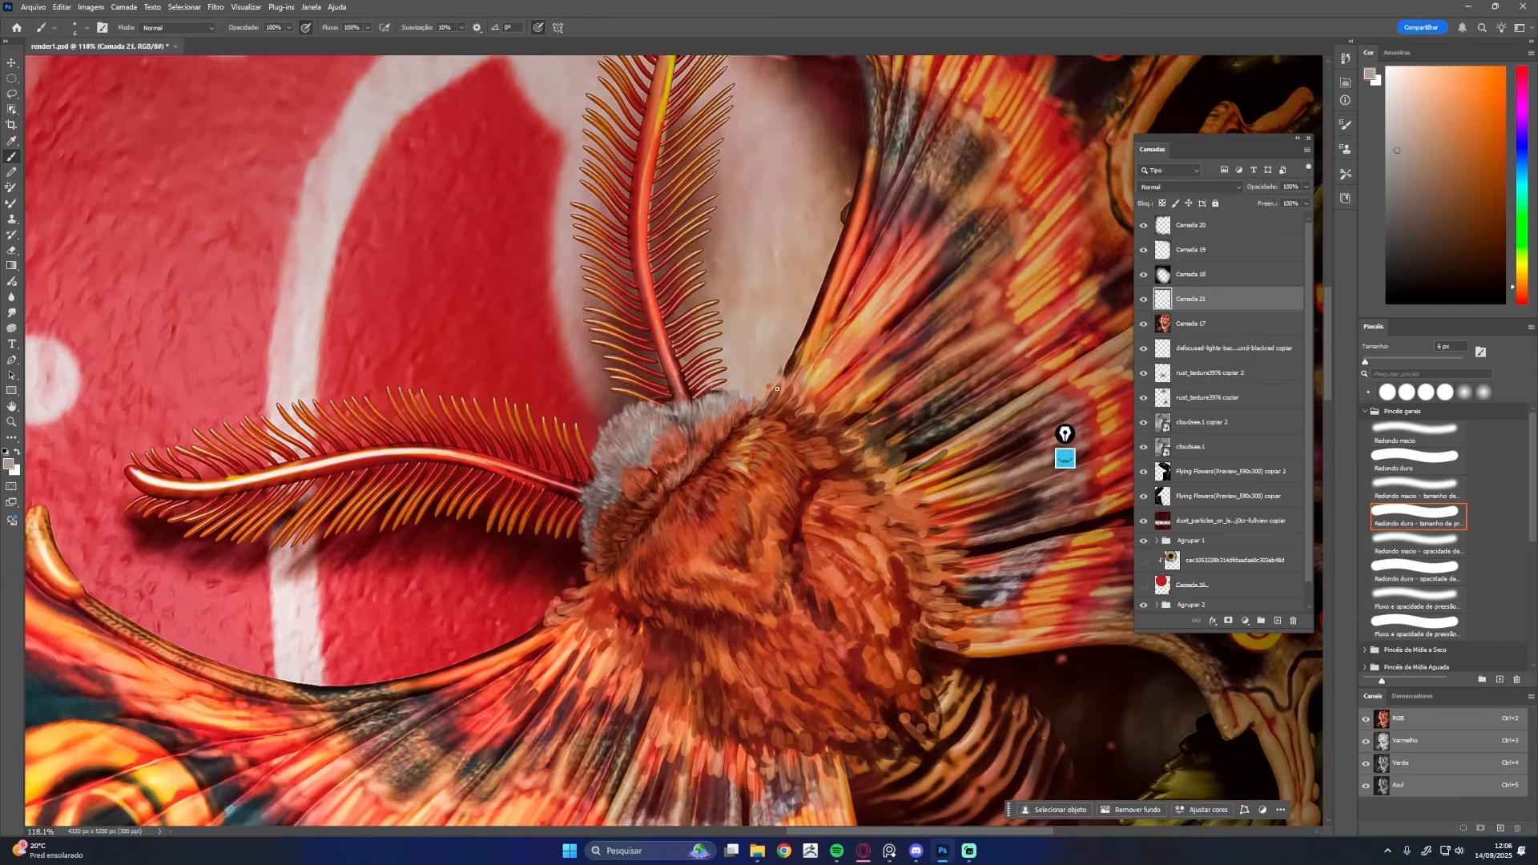
{"action": "left_click", "coordinate": [801, 431], "text": "alt"}
{"action": "left_click", "coordinate": [813, 433], "text": "alt"}
{"action": "left_click", "coordinate": [767, 393], "text": "alt"}
{"action": "left_click_drag", "start_coordinate": [767, 393], "coordinate": [688, 467]}
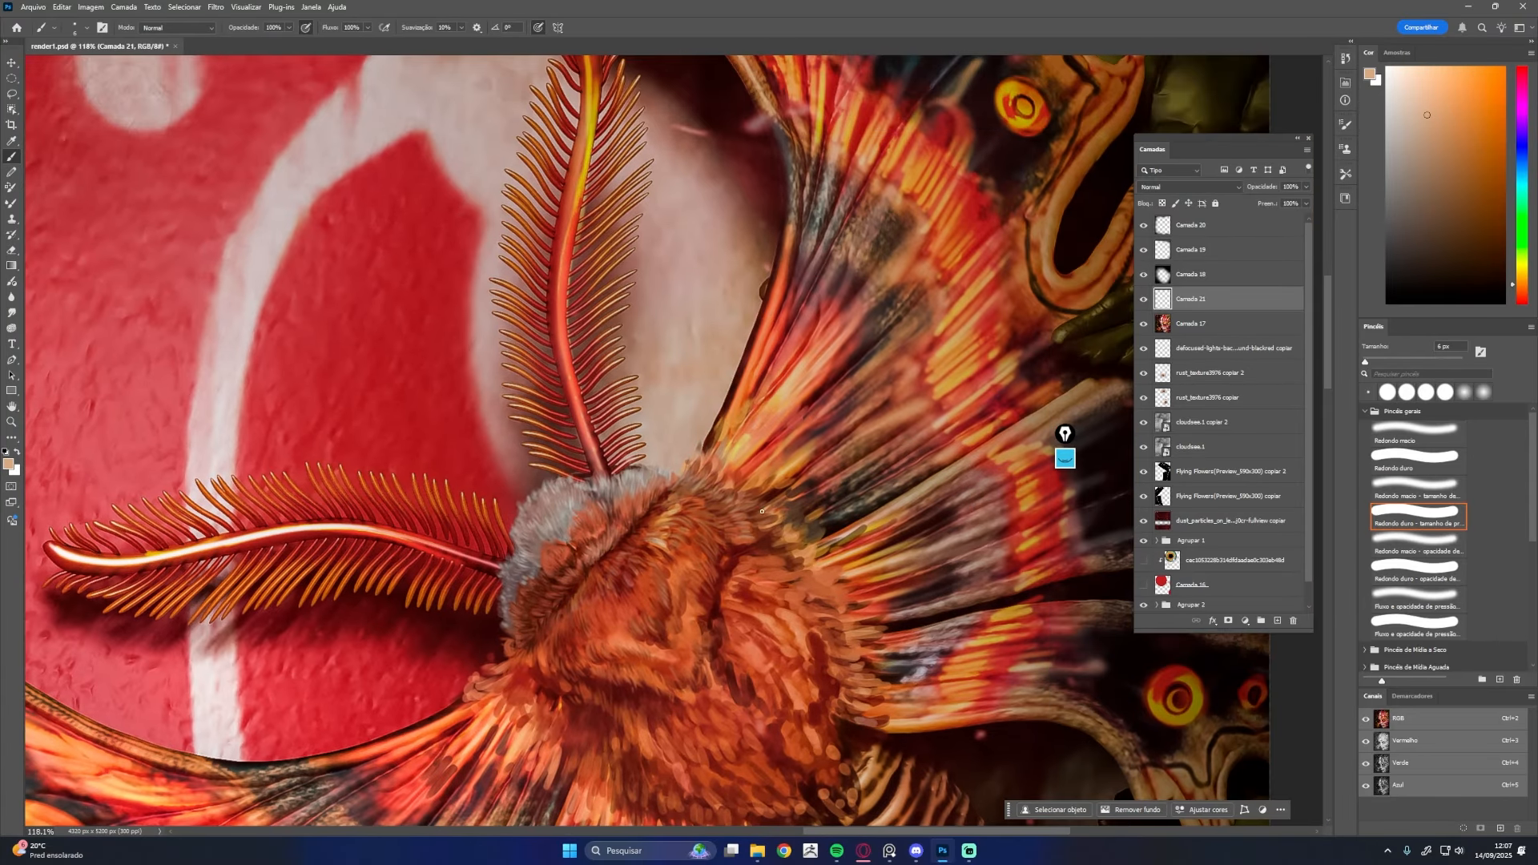
Paint salmon and dark red hairs down the right side of the central patch and into the middle fur
{"action": "left_click_drag", "start_coordinate": [762, 511], "coordinate": [770, 407]}
{"action": "left_click", "coordinate": [724, 479], "text": "alt"}
{"action": "left_click", "coordinate": [737, 425], "text": "alt"}
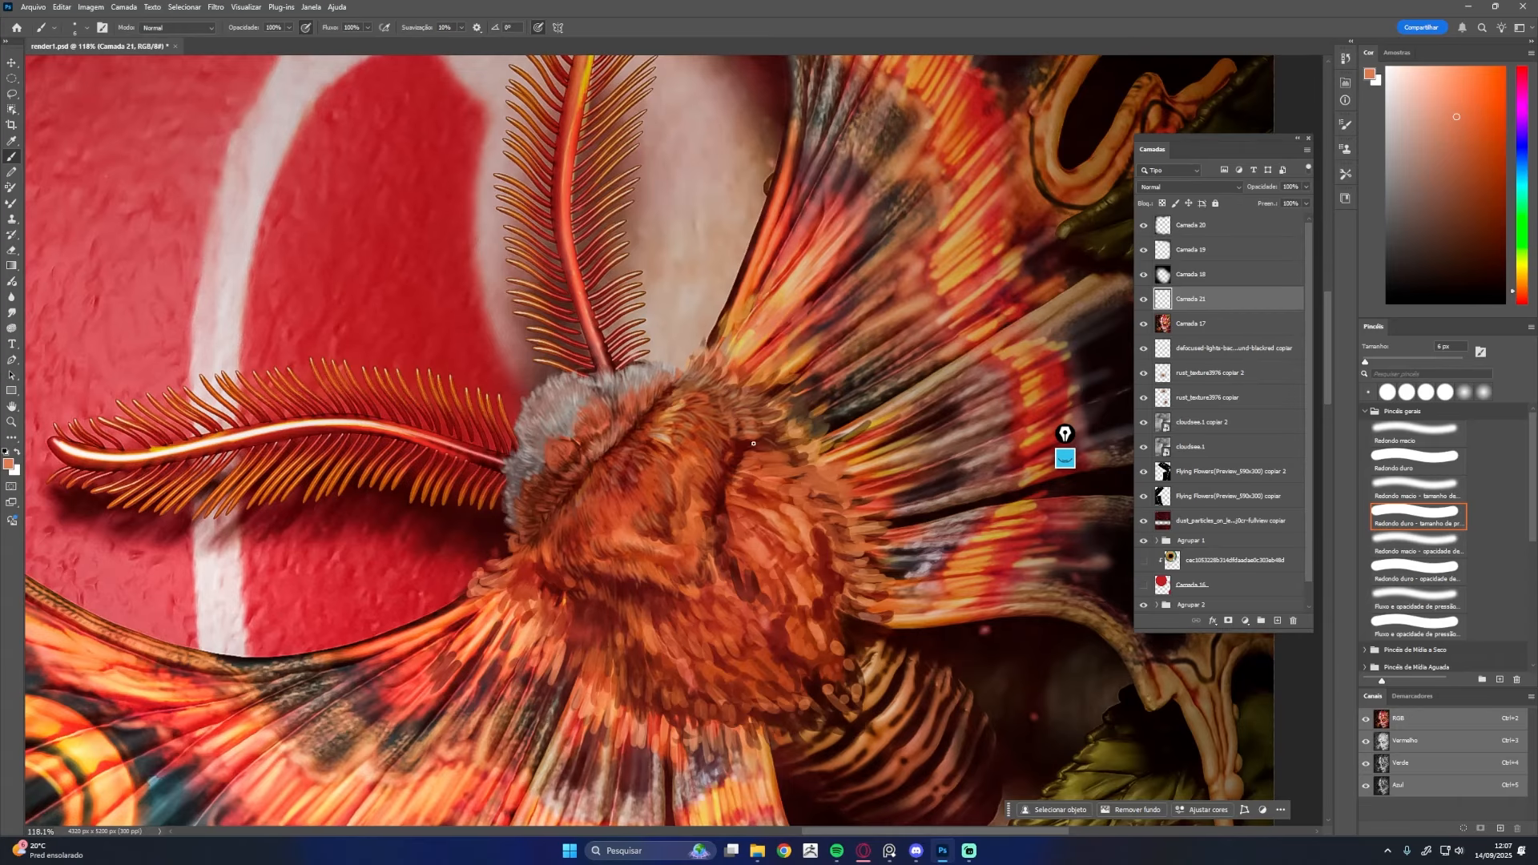
{"action": "left_click_drag", "start_coordinate": [717, 499], "coordinate": [724, 478]}
{"action": "left_click", "coordinate": [701, 590], "text": "alt"}
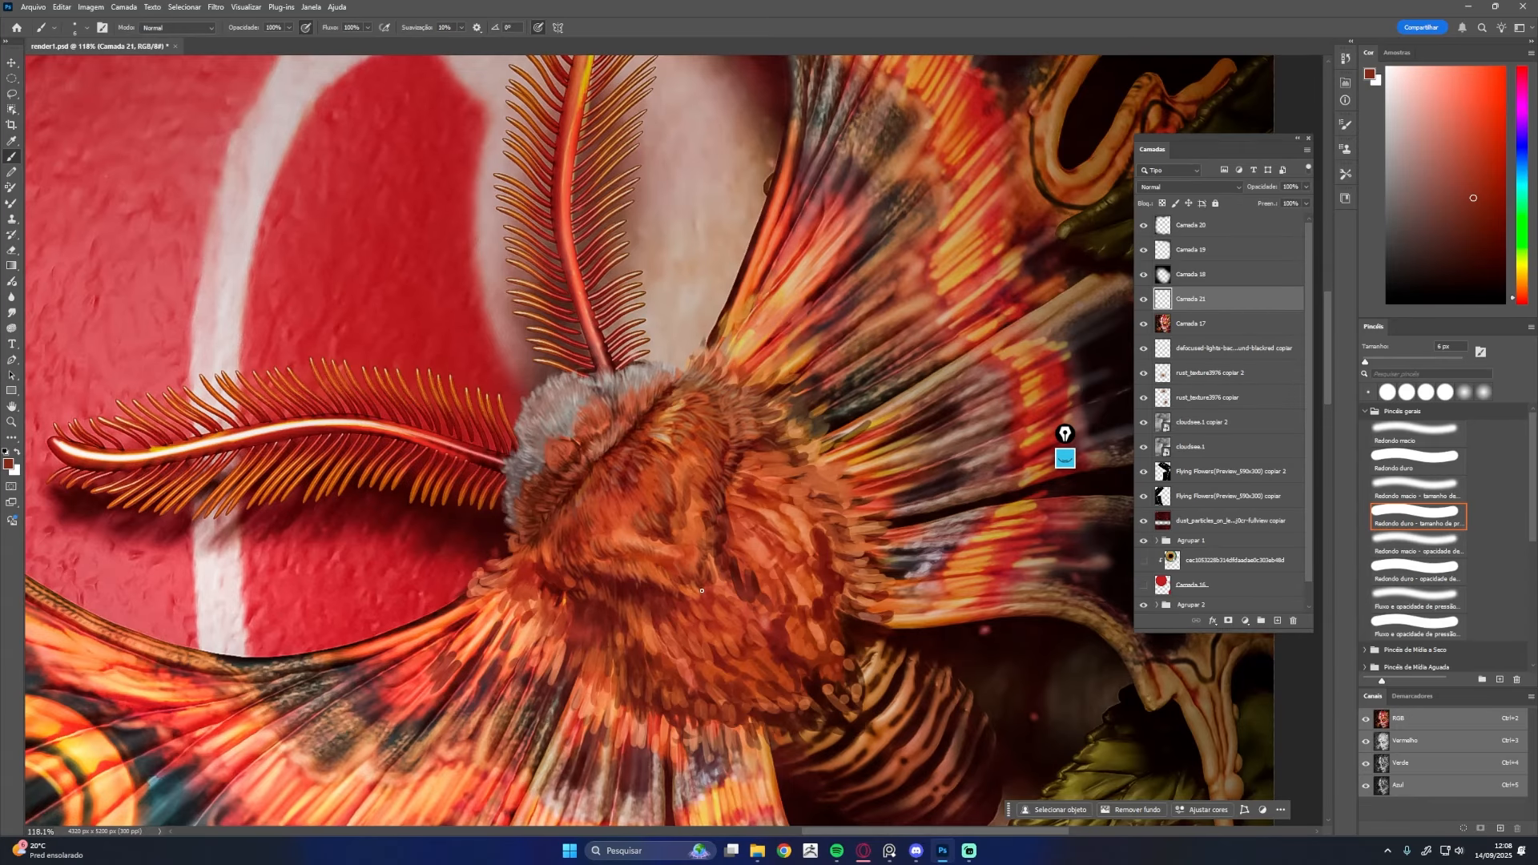
{"action": "left_click", "coordinate": [650, 599], "text": "alt"}
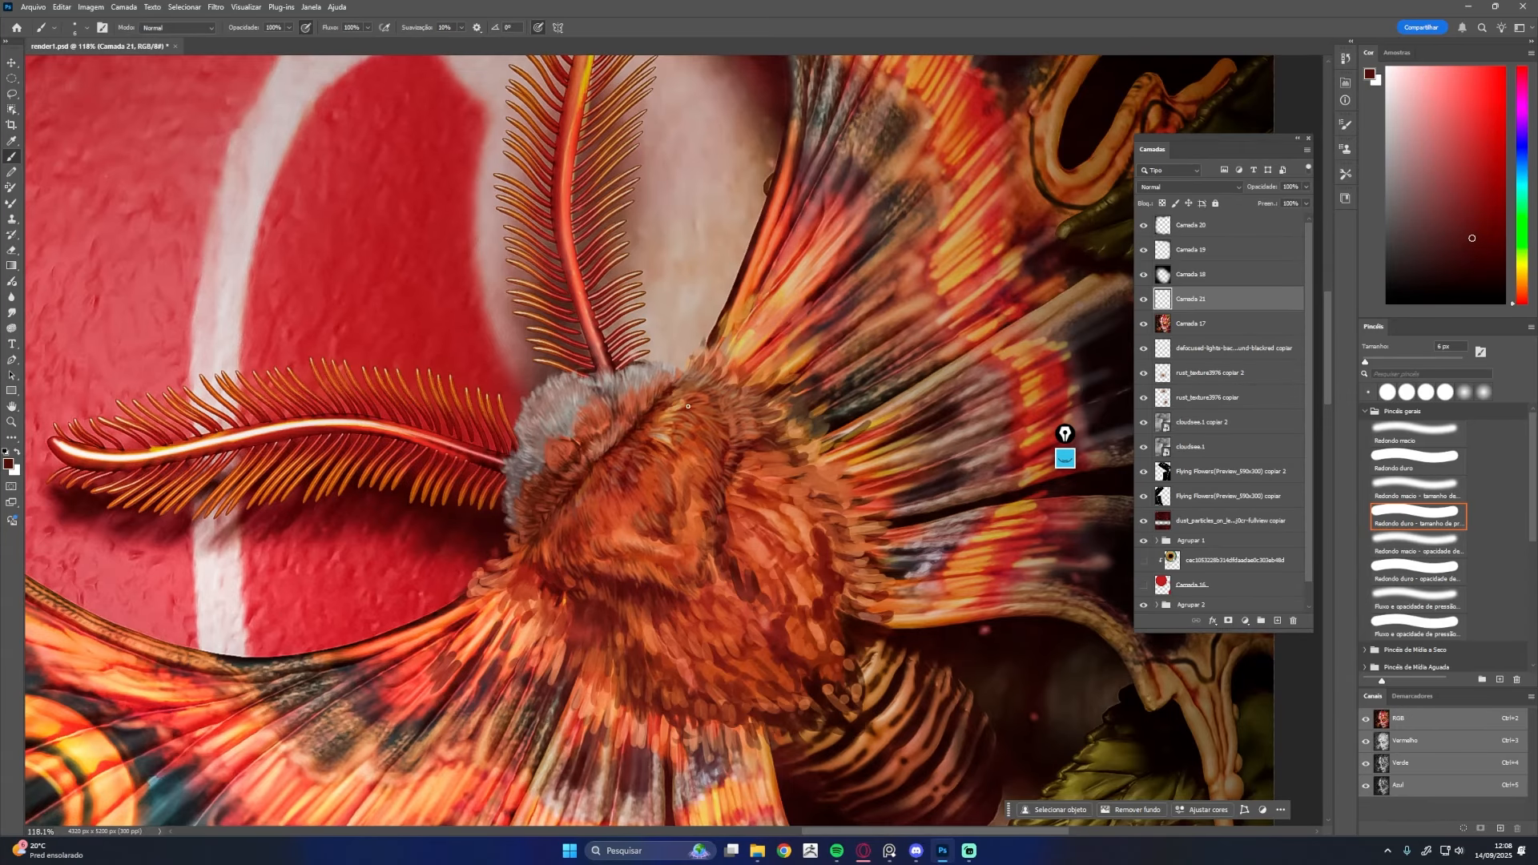
Paint tan and orange hairs around the upper centre of the moth's body and along its top edge
{"action": "left_click_drag", "start_coordinate": [775, 515], "coordinate": [695, 579]}
{"action": "left_click", "coordinate": [662, 516], "text": "alt"}
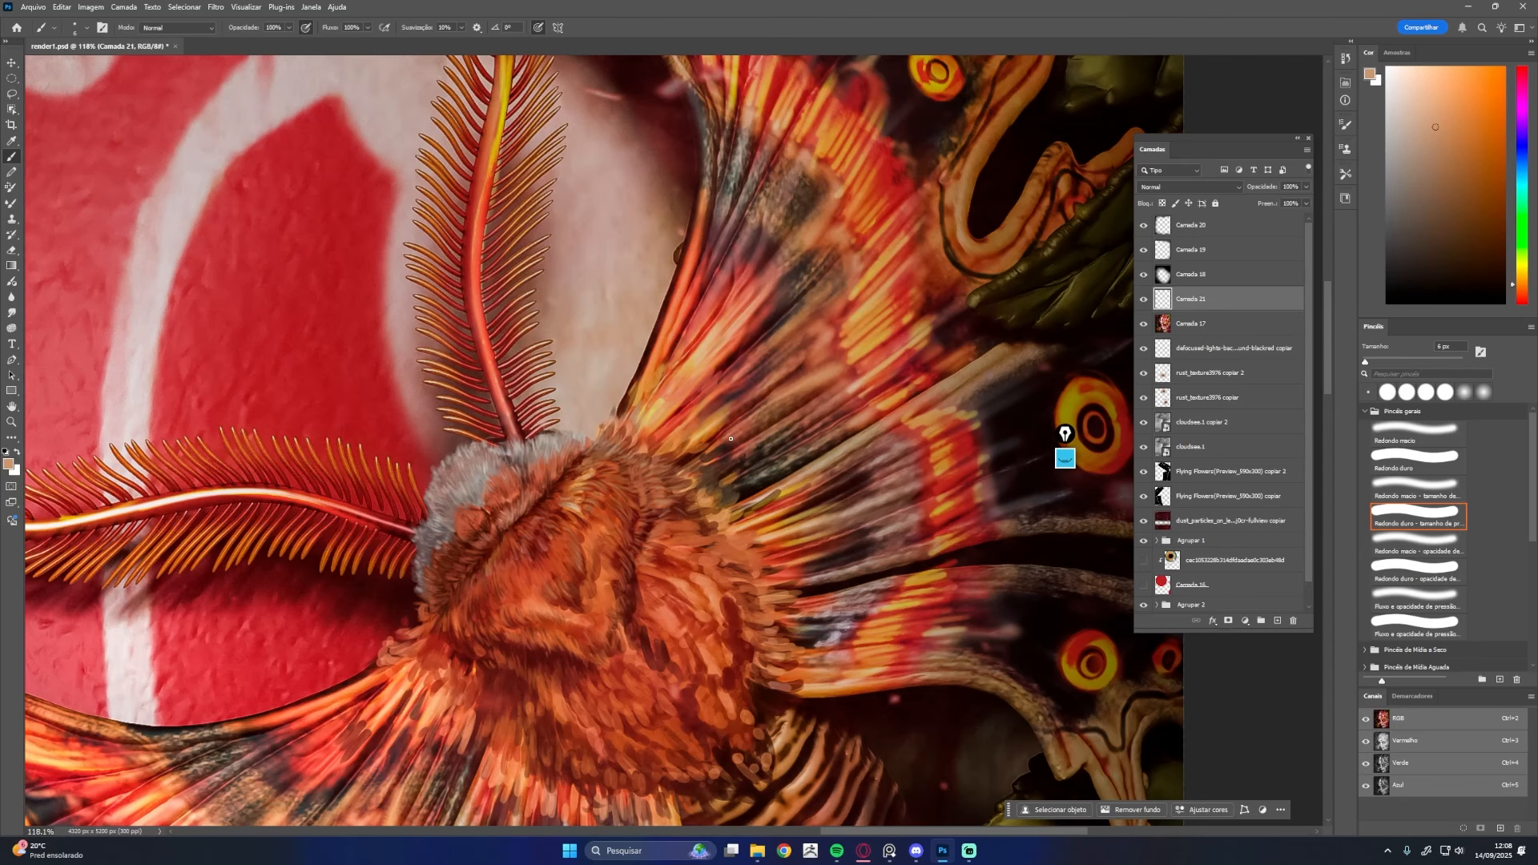
{"action": "left_click", "coordinate": [599, 580], "text": "alt"}
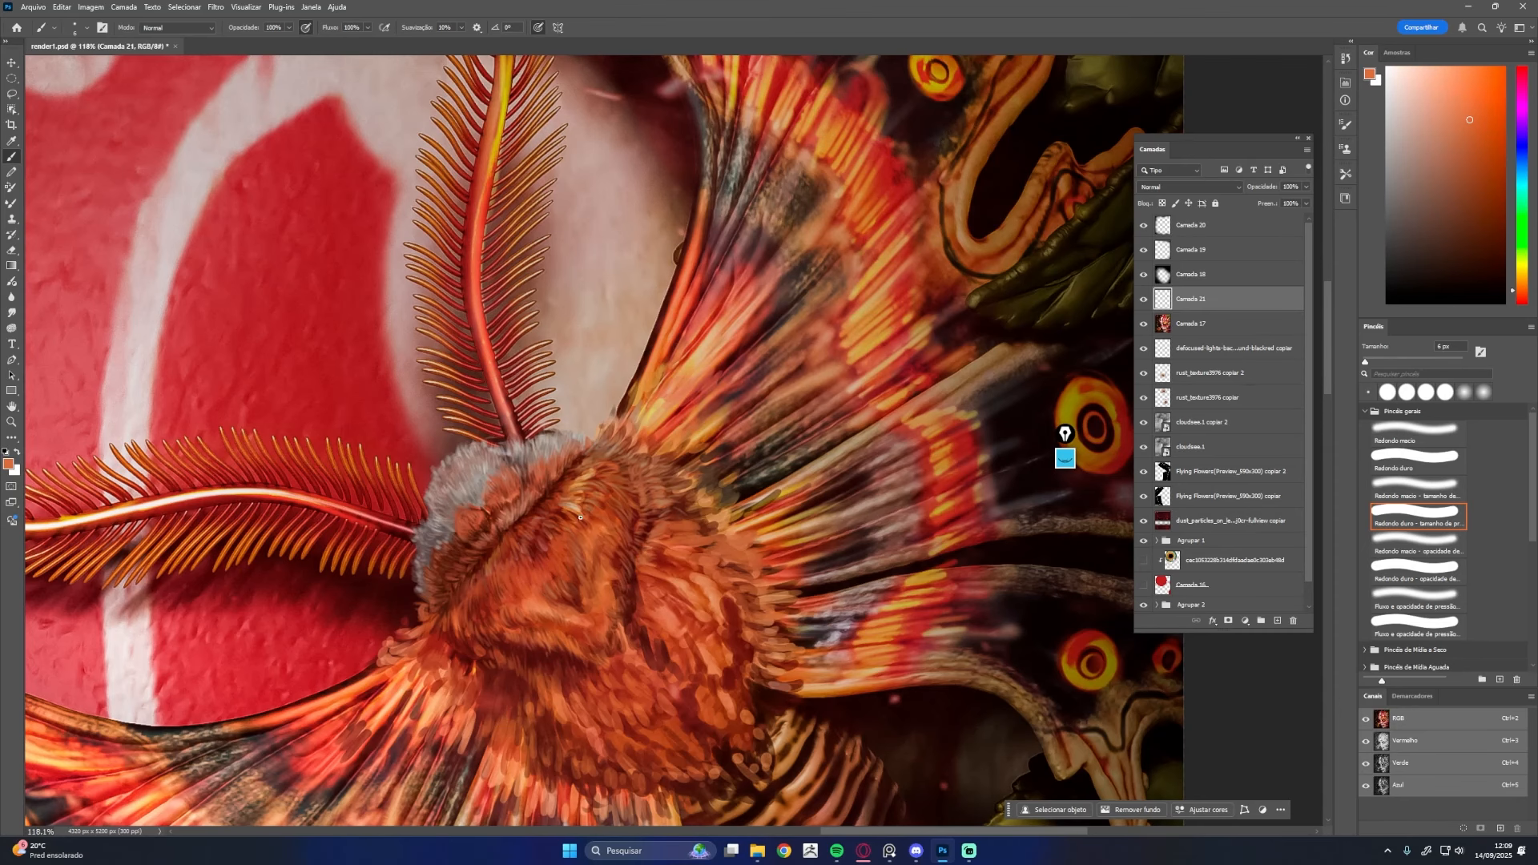
{"action": "left_click", "coordinate": [608, 564], "text": "alt"}
{"action": "left_click", "coordinate": [639, 510], "text": "alt"}
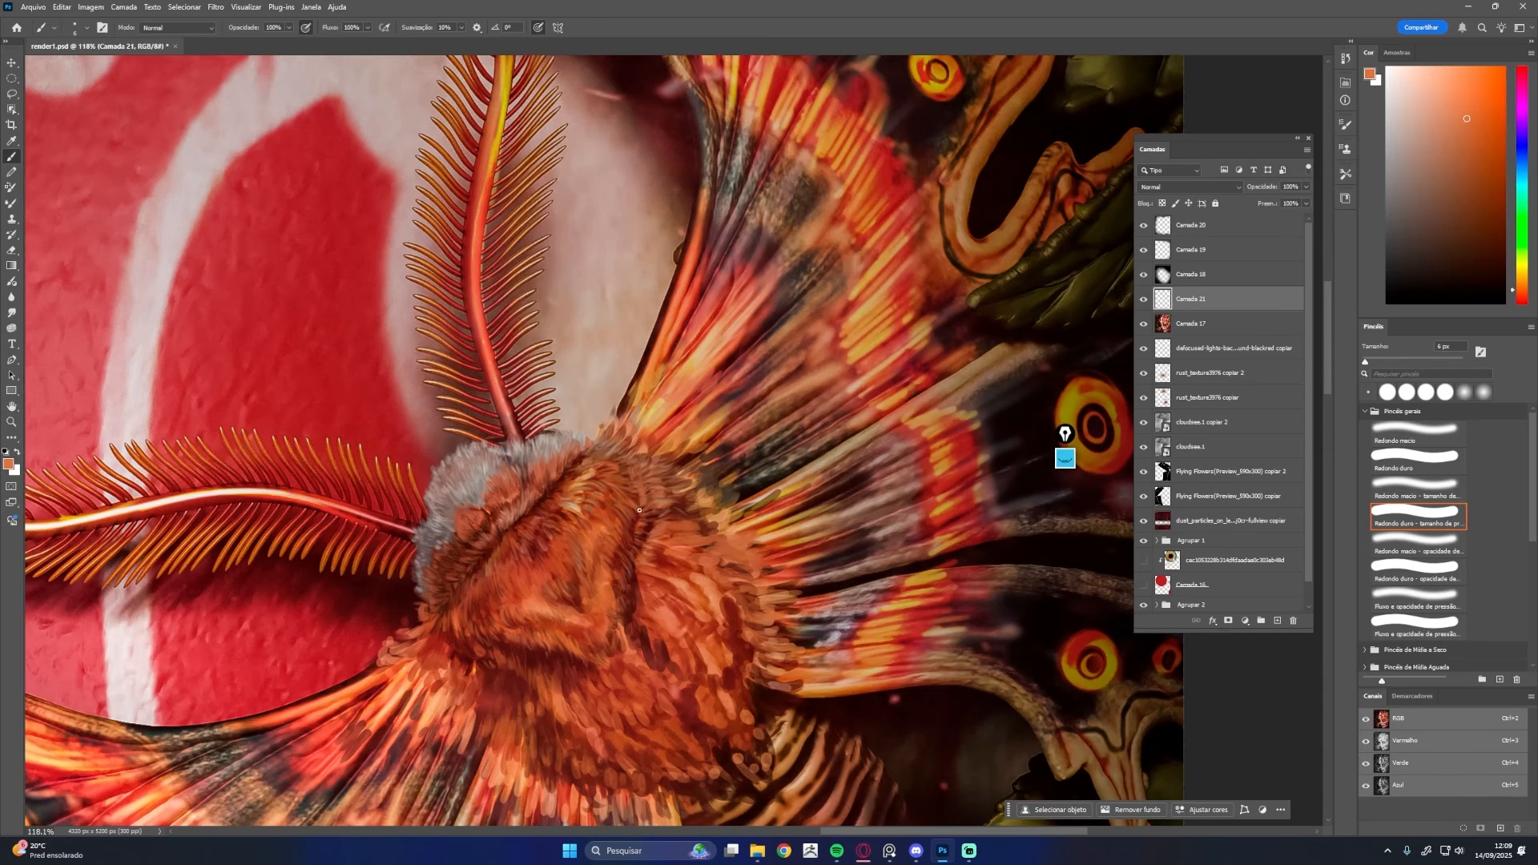
{"action": "left_click", "coordinate": [619, 450], "text": "alt"}
{"action": "left_click_drag", "start_coordinate": [617, 448], "coordinate": [589, 461]}
{"action": "left_click", "coordinate": [626, 579], "text": "alt"}
Paint peach highlights and dark red hairs through the upper and central fur, and save the document
{"action": "left_click", "coordinate": [830, 506], "text": "alt"}
{"action": "mouse_move", "coordinate": [459, 678]}
{"action": "left_mouse_down"}
{"action": "mouse_move", "coordinate": [834, 506]}
{"action": "mouse_move", "coordinate": [748, 568]}
{"action": "mouse_move", "coordinate": [721, 532]}
{"action": "left_mouse_up"}
{"action": "left_click", "coordinate": [749, 568], "text": "alt"}
{"action": "left_click_drag", "start_coordinate": [809, 579], "coordinate": [713, 584]}
{"action": "left_click", "coordinate": [771, 397], "text": "alt"}
{"action": "left_click", "coordinate": [768, 407], "text": "alt"}
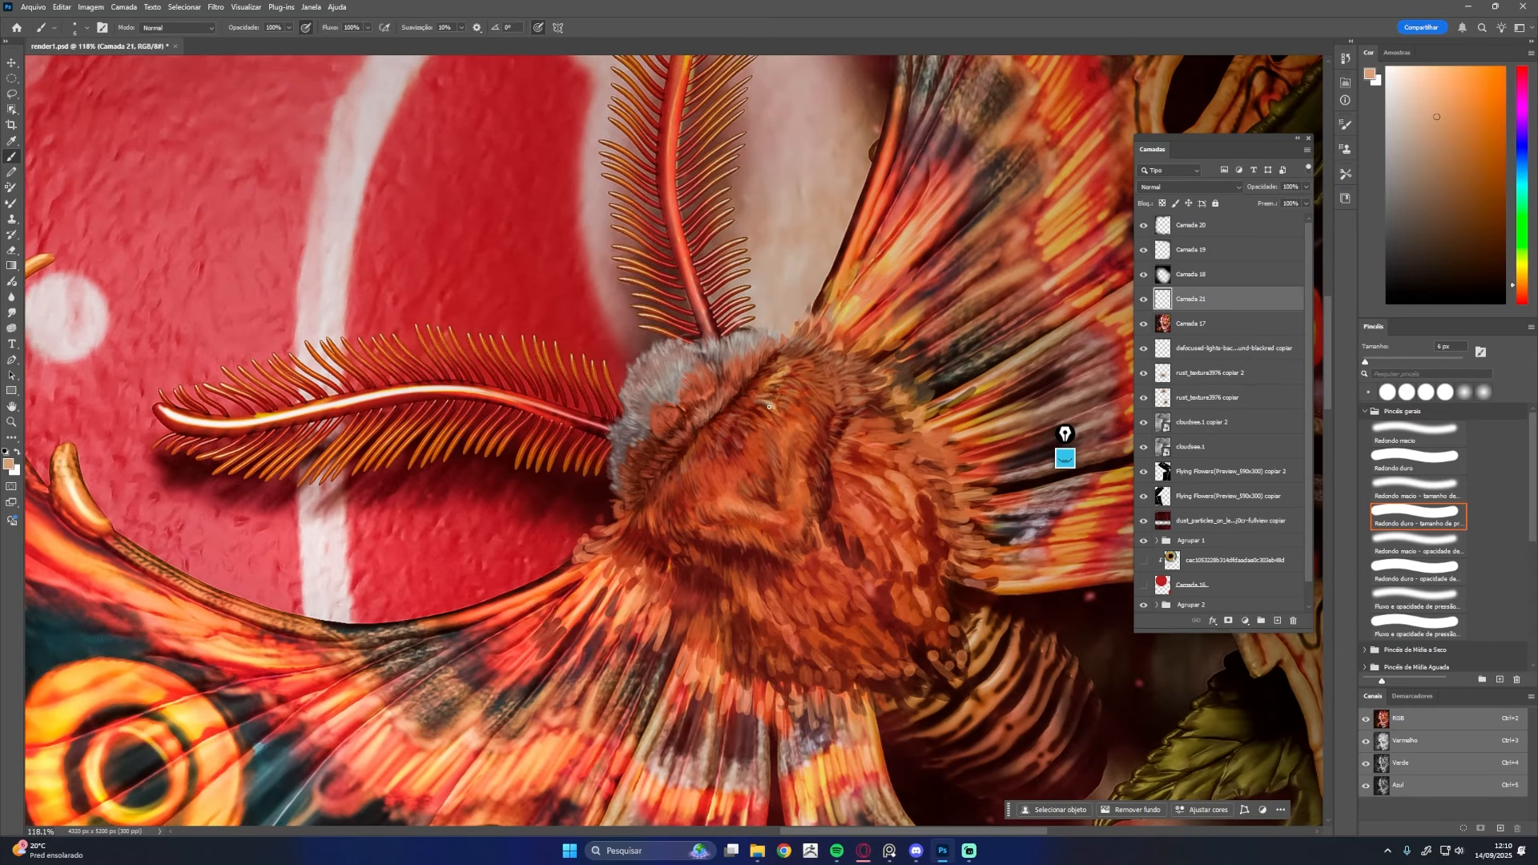
{"action": "left_click_drag", "start_coordinate": [670, 487], "coordinate": [641, 510]}
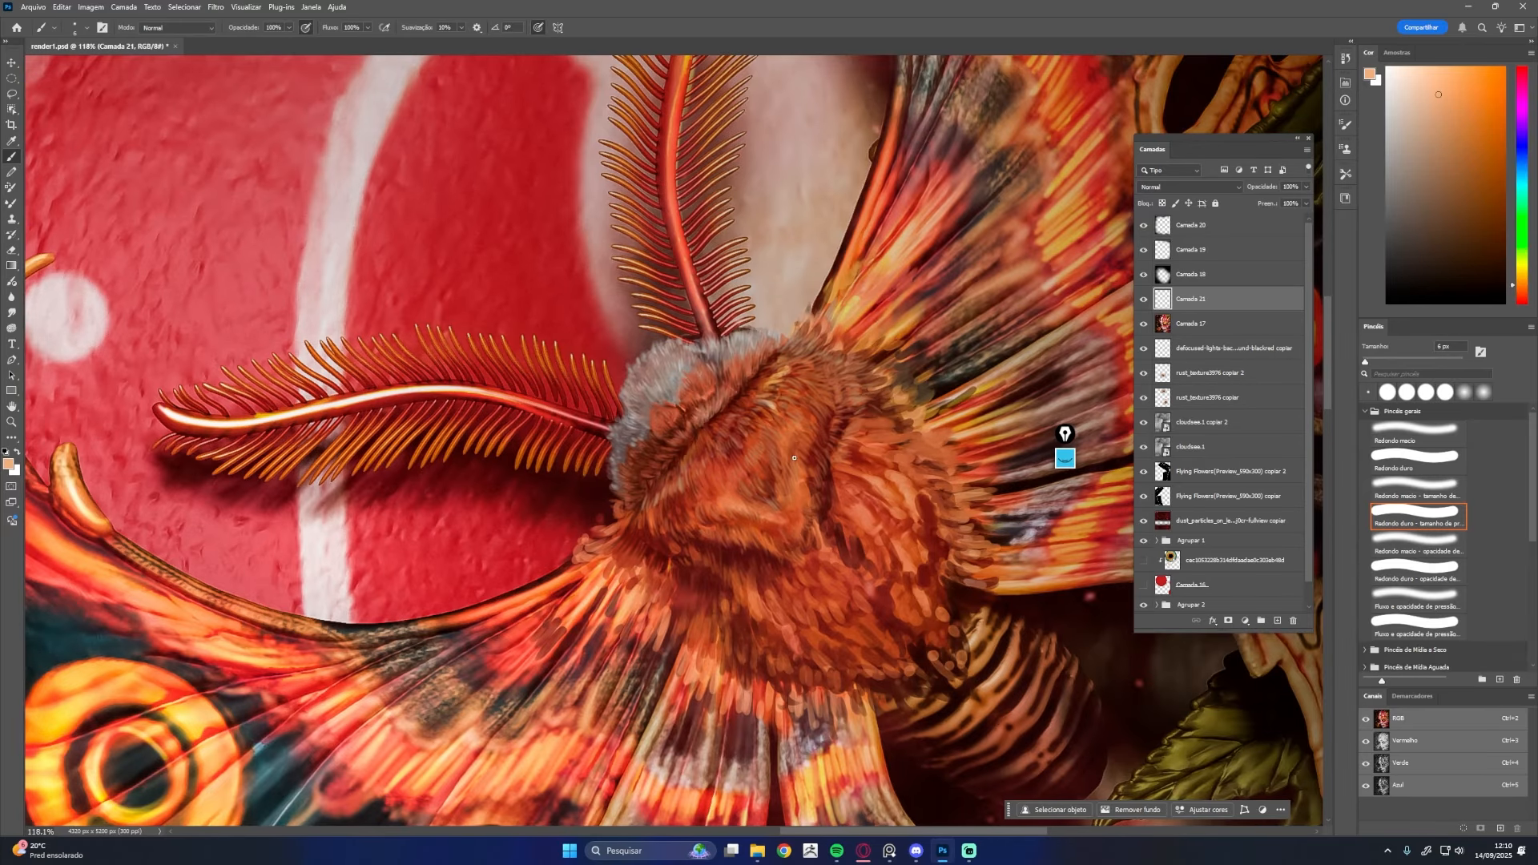
{"action": "scroll", "coordinate": [786, 481], "scroll_direction": "down", "scroll_amount": 1}
{"action": "left_click", "coordinate": [768, 515], "text": "alt"}
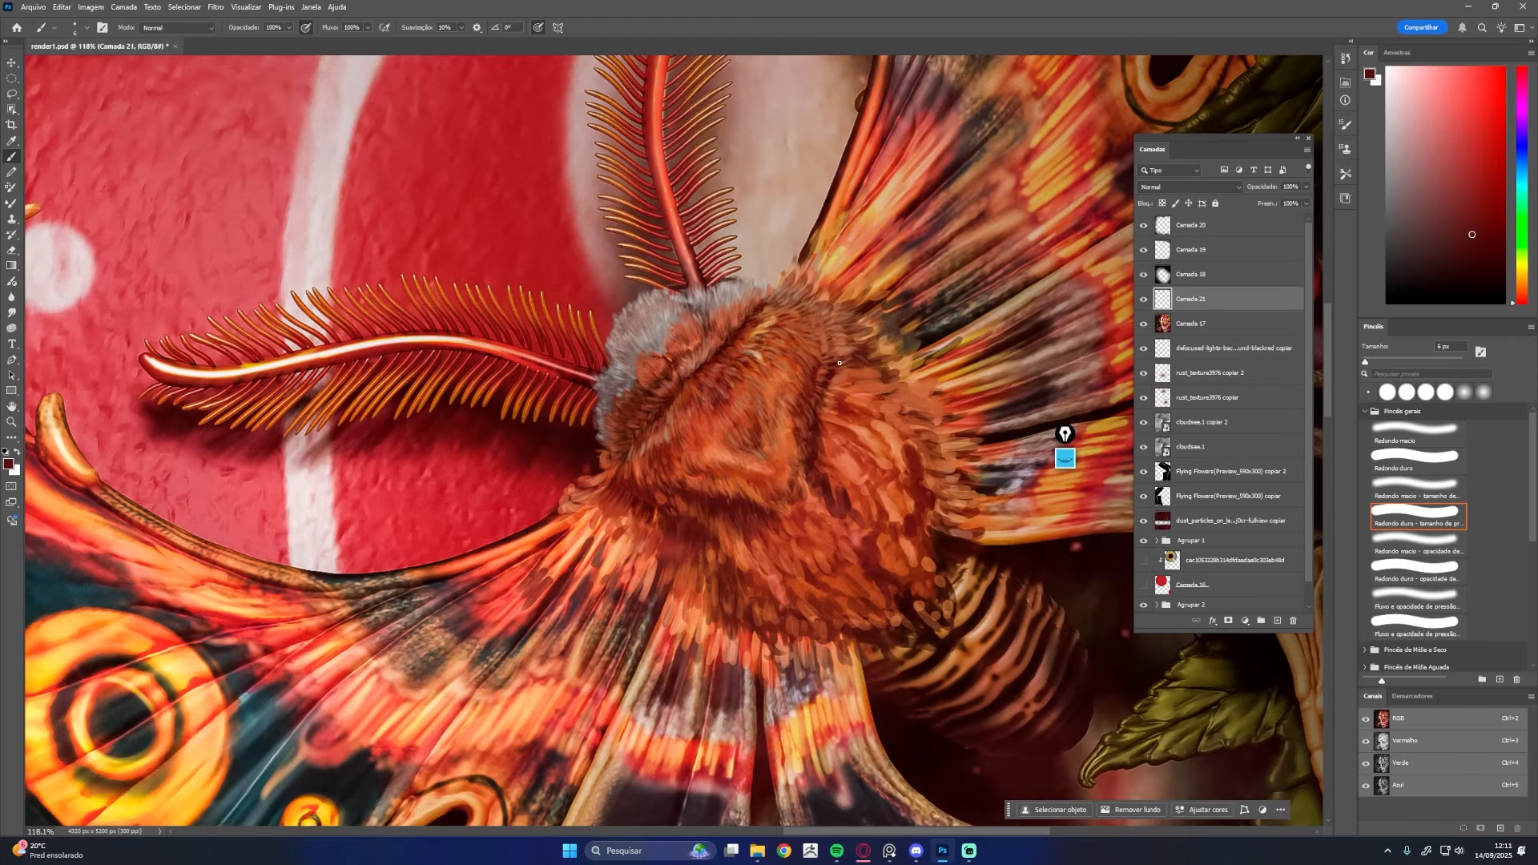
{"action": "key", "text": "ctrl+s"}
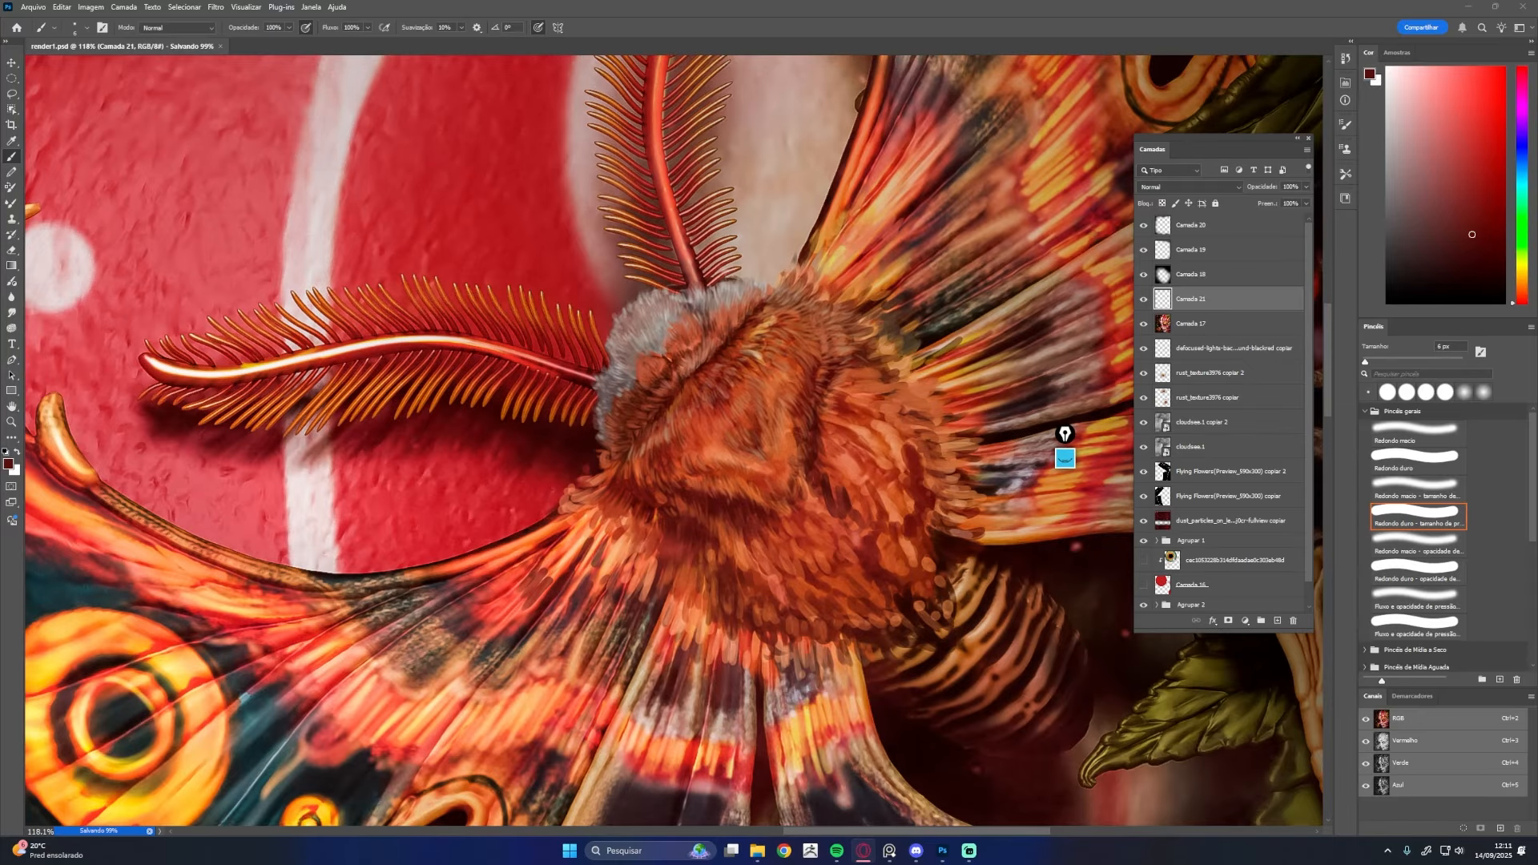
Paint orange and dark red hairs over the fur to the right of and below the central patch
{"action": "left_click", "coordinate": [817, 479], "text": "alt"}
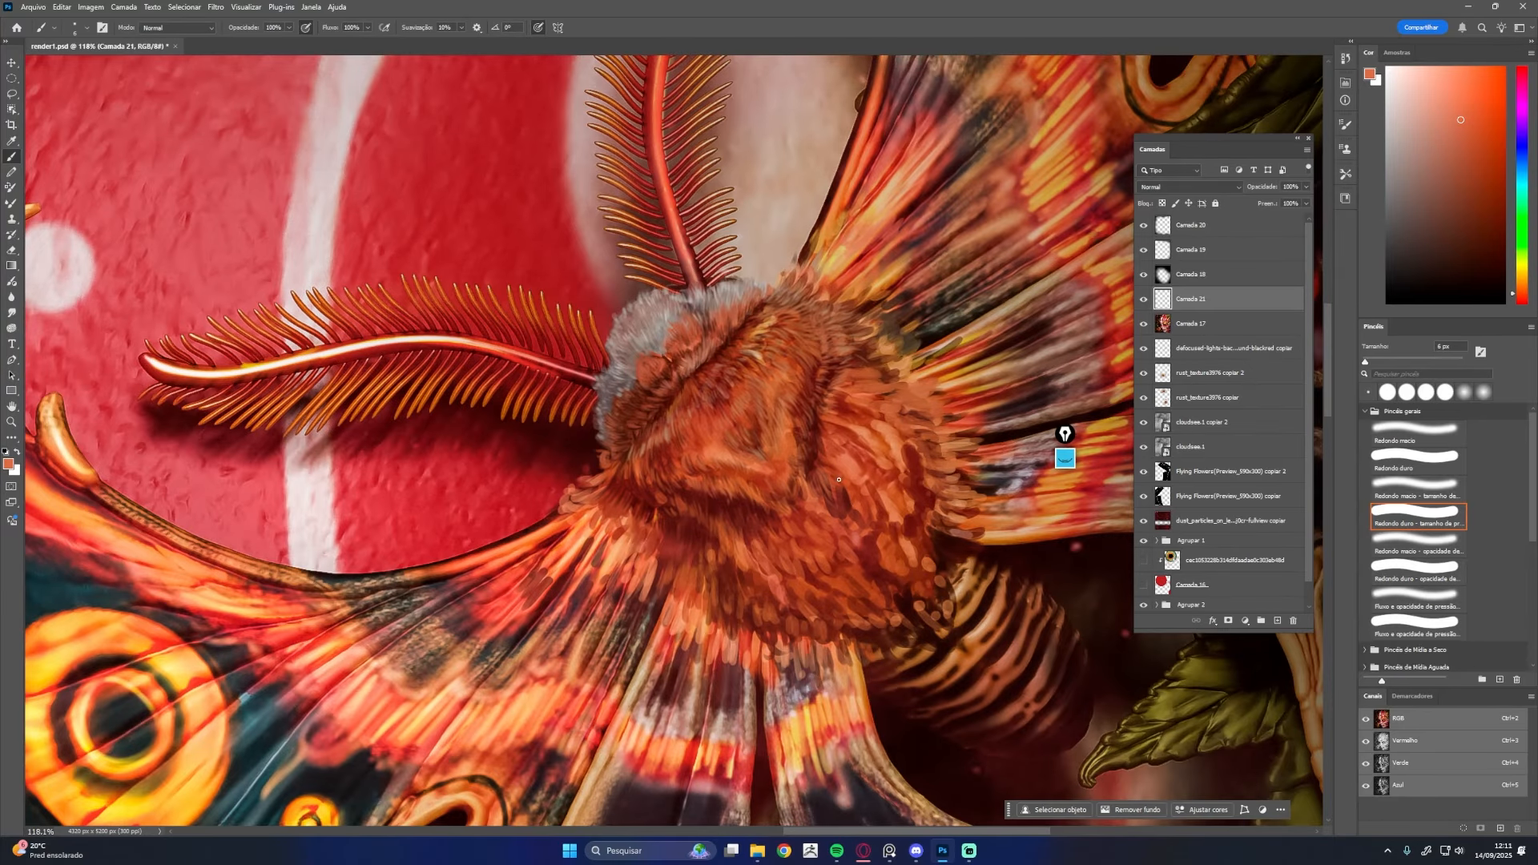
{"action": "left_click", "coordinate": [801, 445], "text": "alt"}
{"action": "left_click_drag", "start_coordinate": [807, 465], "coordinate": [812, 384]}
{"action": "left_click_drag", "start_coordinate": [801, 449], "coordinate": [719, 450]}
{"action": "left_click", "coordinate": [677, 533], "text": "alt"}
{"action": "left_click_drag", "start_coordinate": [671, 538], "coordinate": [680, 562]}
{"action": "left_click", "coordinate": [679, 534], "text": "alt"}
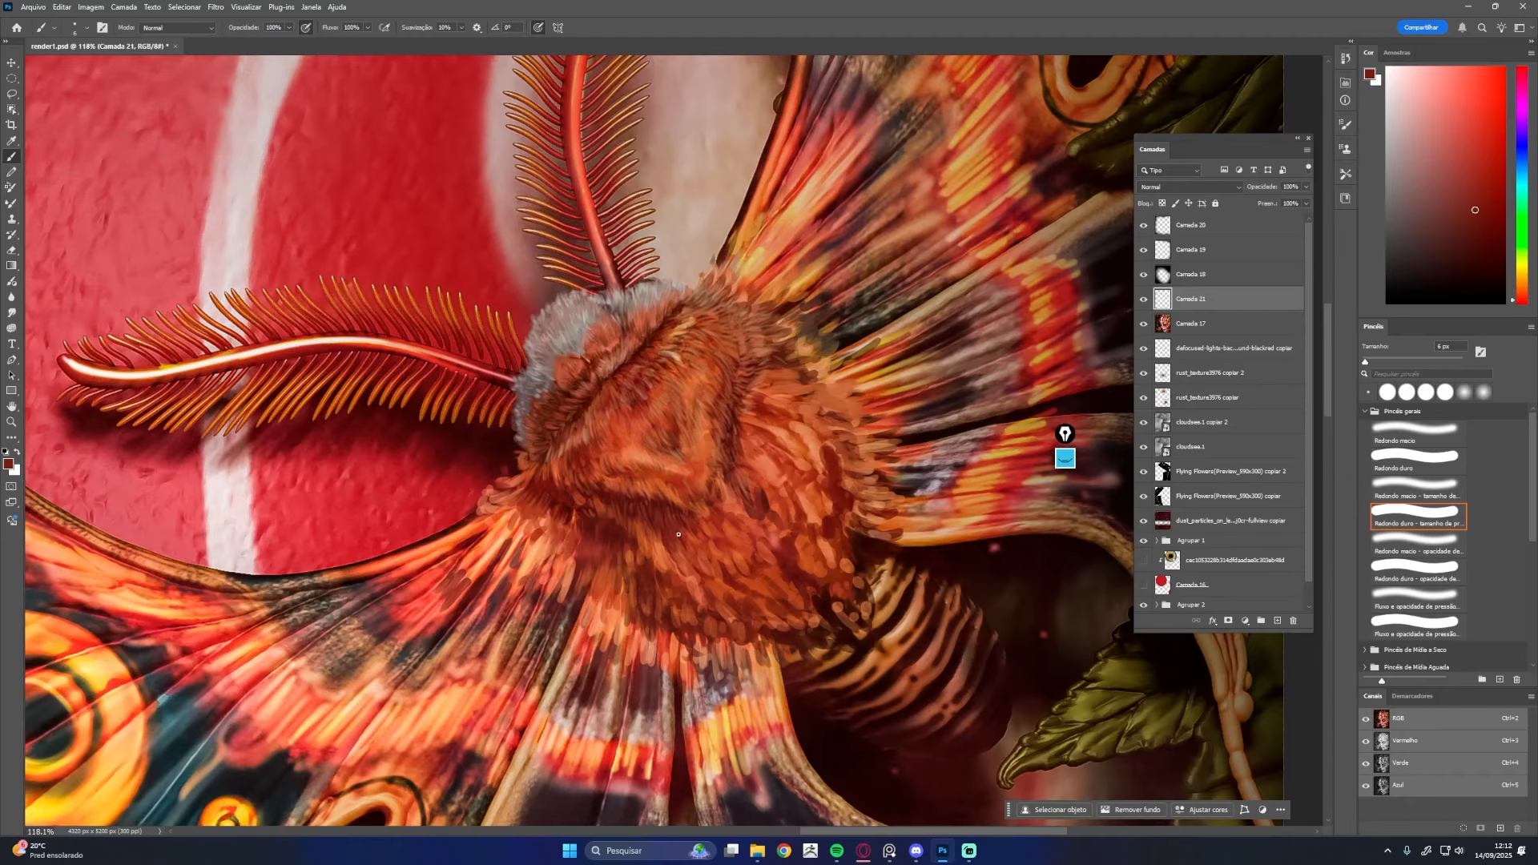
Rework the blotchy fur on the right half of the moth's body with fine strokes in sampled oranges
{"action": "left_click", "coordinate": [755, 479], "text": "alt"}
{"action": "mouse_move", "coordinate": [753, 470]}
{"action": "left_mouse_down"}
{"action": "mouse_move", "coordinate": [740, 438]}
{"action": "mouse_move", "coordinate": [651, 536]}
{"action": "left_mouse_up"}
{"action": "mouse_move", "coordinate": [651, 526]}
{"action": "left_mouse_down"}
{"action": "mouse_move", "coordinate": [646, 503]}
{"action": "mouse_move", "coordinate": [682, 433]}
{"action": "mouse_move", "coordinate": [704, 474]}
{"action": "mouse_move", "coordinate": [679, 512]}
{"action": "mouse_move", "coordinate": [702, 481]}
{"action": "left_mouse_up"}
{"action": "left_click", "coordinate": [662, 478], "text": "alt"}
{"action": "left_click", "coordinate": [678, 455], "text": "alt"}
{"action": "left_click", "coordinate": [680, 484], "text": "alt"}
{"action": "left_click", "coordinate": [665, 469], "text": "alt"}
{"action": "left_click", "coordinate": [692, 522], "text": "alt"}
{"action": "left_click", "coordinate": [708, 524], "text": "alt"}
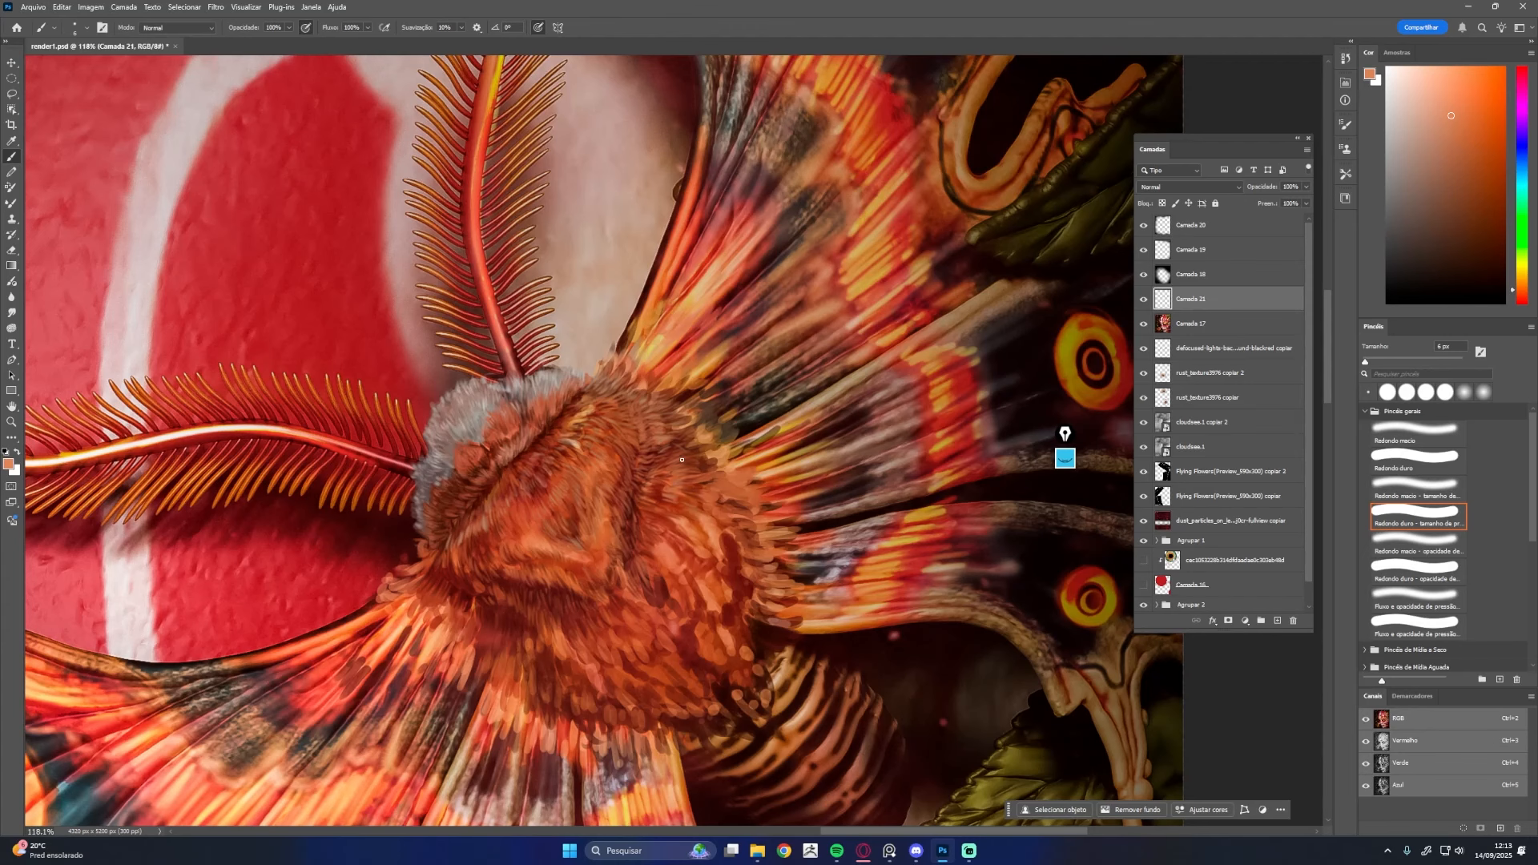
{"action": "left_click", "coordinate": [671, 494], "text": "alt"}
{"action": "left_click", "coordinate": [664, 510], "text": "alt"}
{"action": "left_click", "coordinate": [699, 479], "text": "alt"}
{"action": "left_click", "coordinate": [723, 561], "text": "alt"}
Paint fine sampled hairs across the lower fur of the moth's body, from its lower left toward the abdomen
{"action": "left_click_drag", "start_coordinate": [680, 576], "coordinate": [764, 471]}
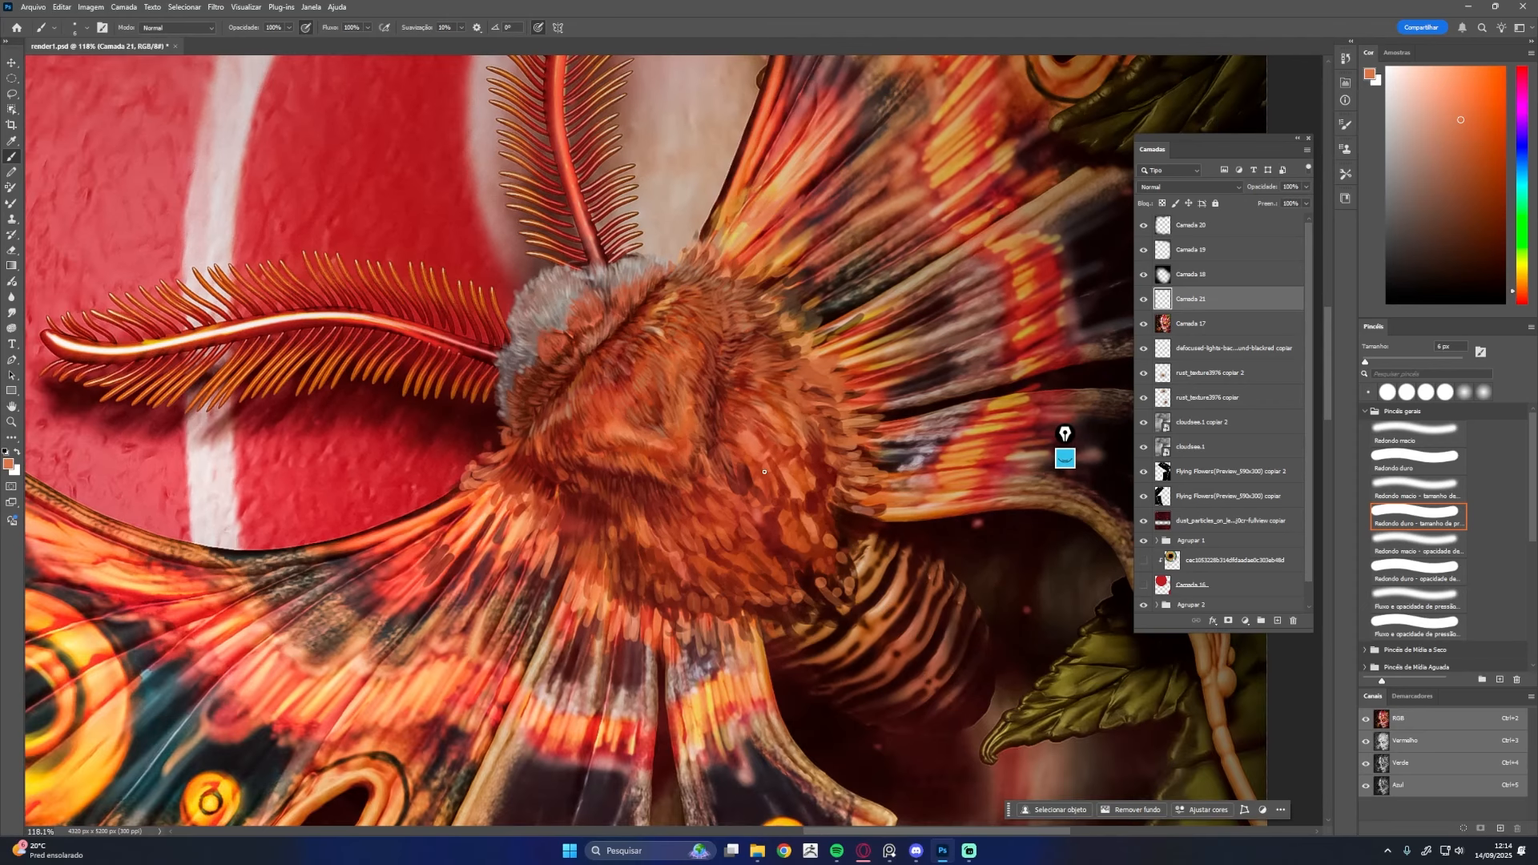
{"action": "left_click", "coordinate": [646, 546], "text": "alt"}
{"action": "left_click", "coordinate": [586, 520], "text": "alt"}
{"action": "left_click_drag", "start_coordinate": [644, 548], "coordinate": [660, 571]}
{"action": "left_click", "coordinate": [627, 569], "text": "alt"}
{"action": "left_click_drag", "start_coordinate": [709, 501], "coordinate": [632, 530]}
{"action": "left_click", "coordinate": [632, 529], "text": "alt"}
{"action": "left_click", "coordinate": [718, 603], "text": "alt"}
{"action": "left_click", "coordinate": [727, 576], "text": "alt"}
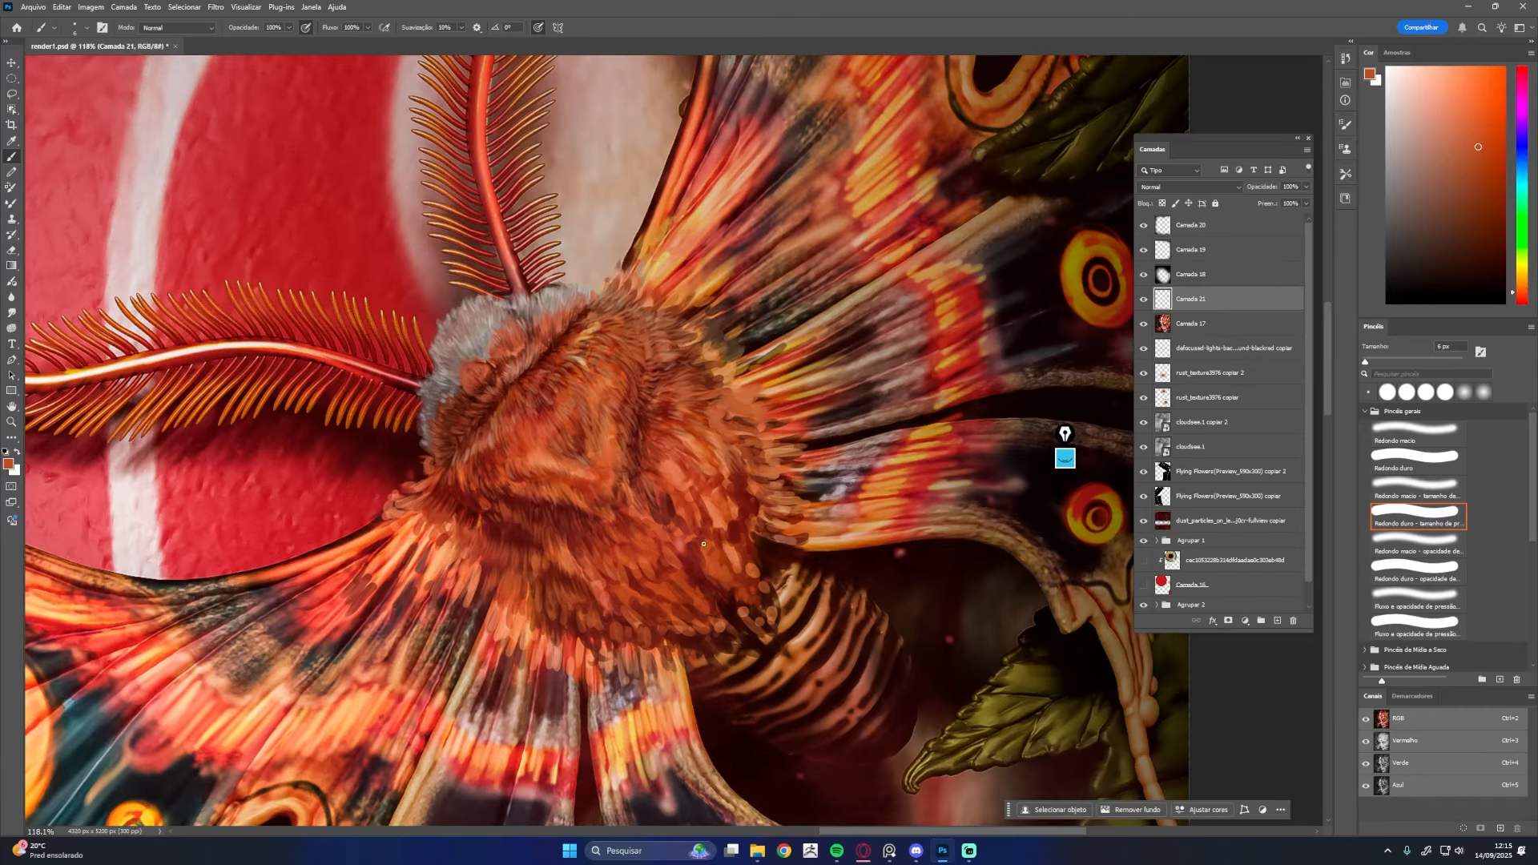
Paint short orange hairs along the right flank of the moth's body
{"action": "left_click", "coordinate": [721, 508], "text": "alt"}
{"action": "left_click", "coordinate": [728, 506], "text": "alt"}
{"action": "left_click", "coordinate": [725, 502], "text": "alt"}
{"action": "left_click_drag", "start_coordinate": [709, 487], "coordinate": [721, 504]}
{"action": "mouse_move", "coordinate": [717, 452]}
{"action": "left_mouse_down"}
{"action": "mouse_move", "coordinate": [732, 487]}
{"action": "mouse_move", "coordinate": [745, 467]}
{"action": "left_mouse_up"}
{"action": "left_click", "coordinate": [739, 455], "text": "alt"}
Paint short hairs in sampled colours along the bottom fringe of the moth's body and its lower-right fur
{"action": "left_click", "coordinate": [723, 615], "text": "alt"}
{"action": "mouse_move", "coordinate": [697, 606]}
{"action": "left_mouse_down"}
{"action": "mouse_move", "coordinate": [731, 622]}
{"action": "mouse_move", "coordinate": [659, 596]}
{"action": "mouse_move", "coordinate": [663, 627]}
{"action": "left_mouse_up"}
{"action": "left_click_drag", "start_coordinate": [633, 611], "coordinate": [646, 637]}
{"action": "left_click_drag", "start_coordinate": [620, 616], "coordinate": [634, 641]}
{"action": "left_click_drag", "start_coordinate": [903, 457], "coordinate": [809, 460]}
{"action": "left_click", "coordinate": [610, 569], "text": "alt"}
{"action": "left_click_drag", "start_coordinate": [635, 546], "coordinate": [630, 564]}
{"action": "left_click_drag", "start_coordinate": [646, 547], "coordinate": [642, 558]}
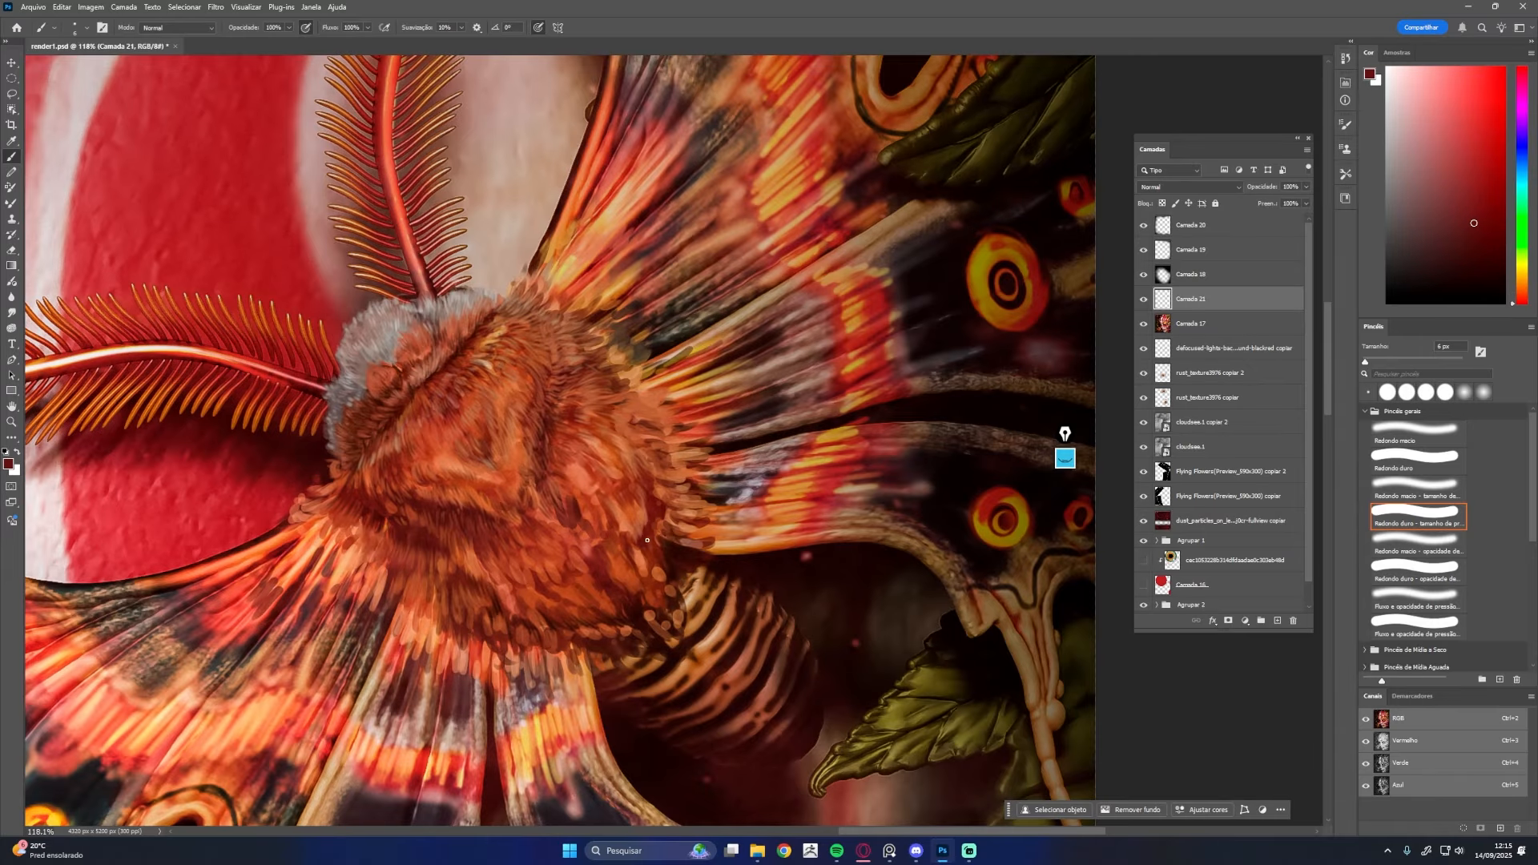
Deepen the lower-right fur above the striped abdomen with sampled dark red hairs
{"action": "left_click", "coordinate": [654, 630], "text": "alt"}
{"action": "left_click", "coordinate": [658, 570], "text": "alt"}
{"action": "left_click_drag", "start_coordinate": [663, 541], "coordinate": [664, 591]}
{"action": "left_click", "coordinate": [658, 569], "text": "alt"}
{"action": "left_click", "coordinate": [647, 551], "text": "alt"}
{"action": "mouse_move", "coordinate": [652, 562]}
{"action": "left_mouse_down"}
{"action": "mouse_move", "coordinate": [660, 584]}
{"action": "mouse_move", "coordinate": [639, 607]}
{"action": "mouse_move", "coordinate": [578, 573]}
{"action": "left_mouse_up"}
{"action": "left_click", "coordinate": [653, 601], "text": "alt"}
Rotate the canvas view clockwise until the moth's body stands upright and paint hairs on its right side
{"action": "key", "text": "r"}
{"action": "left_click", "coordinate": [640, 488], "text": "alt"}
{"action": "left_click_drag", "start_coordinate": [488, 513], "coordinate": [640, 489]}
{"action": "left_click", "coordinate": [633, 482], "text": "alt"}
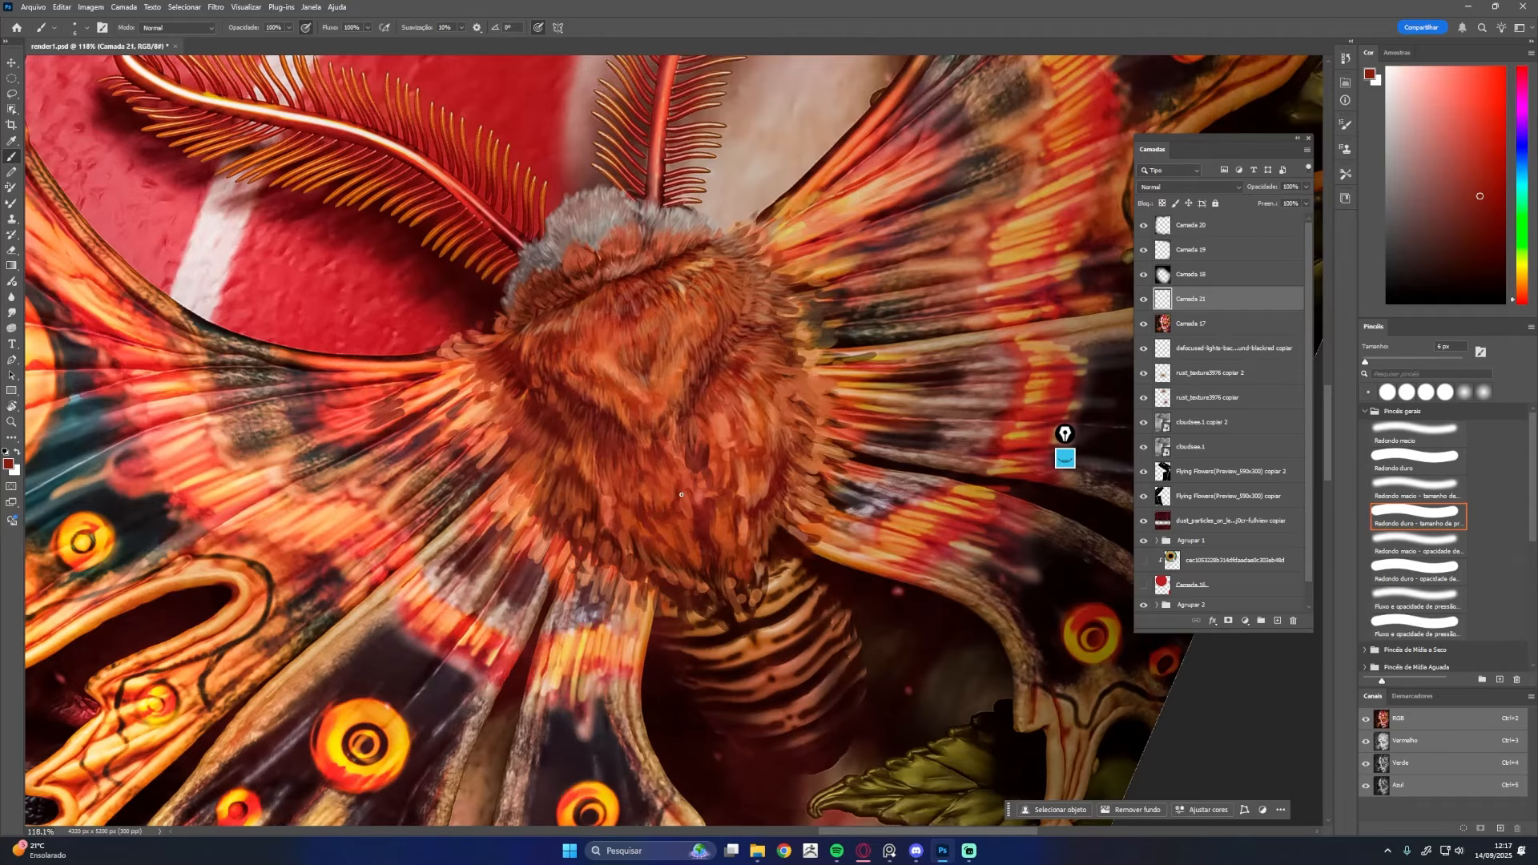
{"action": "left_click_drag", "start_coordinate": [788, 412], "coordinate": [783, 436]}
{"action": "mouse_move", "coordinate": [788, 399]}
{"action": "left_mouse_down"}
{"action": "mouse_move", "coordinate": [691, 473]}
{"action": "mouse_move", "coordinate": [666, 471]}
{"action": "mouse_move", "coordinate": [704, 481]}
{"action": "left_mouse_up"}
Paint fine hairs in repeatedly sampled reds and oranges over the middle and right-centre fur
{"action": "left_click", "coordinate": [779, 398], "text": "alt"}
{"action": "left_click", "coordinate": [723, 413], "text": "alt"}
{"action": "left_click", "coordinate": [728, 425], "text": "alt"}
{"action": "left_click", "coordinate": [721, 422], "text": "alt"}
{"action": "left_click", "coordinate": [699, 444], "text": "alt"}
{"action": "left_click", "coordinate": [716, 412], "text": "alt"}
{"action": "left_click", "coordinate": [690, 472], "text": "alt"}
{"action": "left_click", "coordinate": [703, 471], "text": "alt"}
{"action": "left_click", "coordinate": [711, 449], "text": "alt"}
{"action": "left_click_drag", "start_coordinate": [718, 420], "coordinate": [710, 435]}
Paint downward-pointing reddish hairs across the lower-middle fur of the moth's body
{"action": "left_click", "coordinate": [621, 488], "text": "alt"}
{"action": "left_click_drag", "start_coordinate": [614, 498], "coordinate": [609, 517]}
{"action": "left_click", "coordinate": [609, 489], "text": "alt"}
{"action": "left_click", "coordinate": [651, 440], "text": "alt"}
{"action": "left_click", "coordinate": [699, 495], "text": "alt"}
{"action": "left_click_drag", "start_coordinate": [703, 505], "coordinate": [693, 525]}
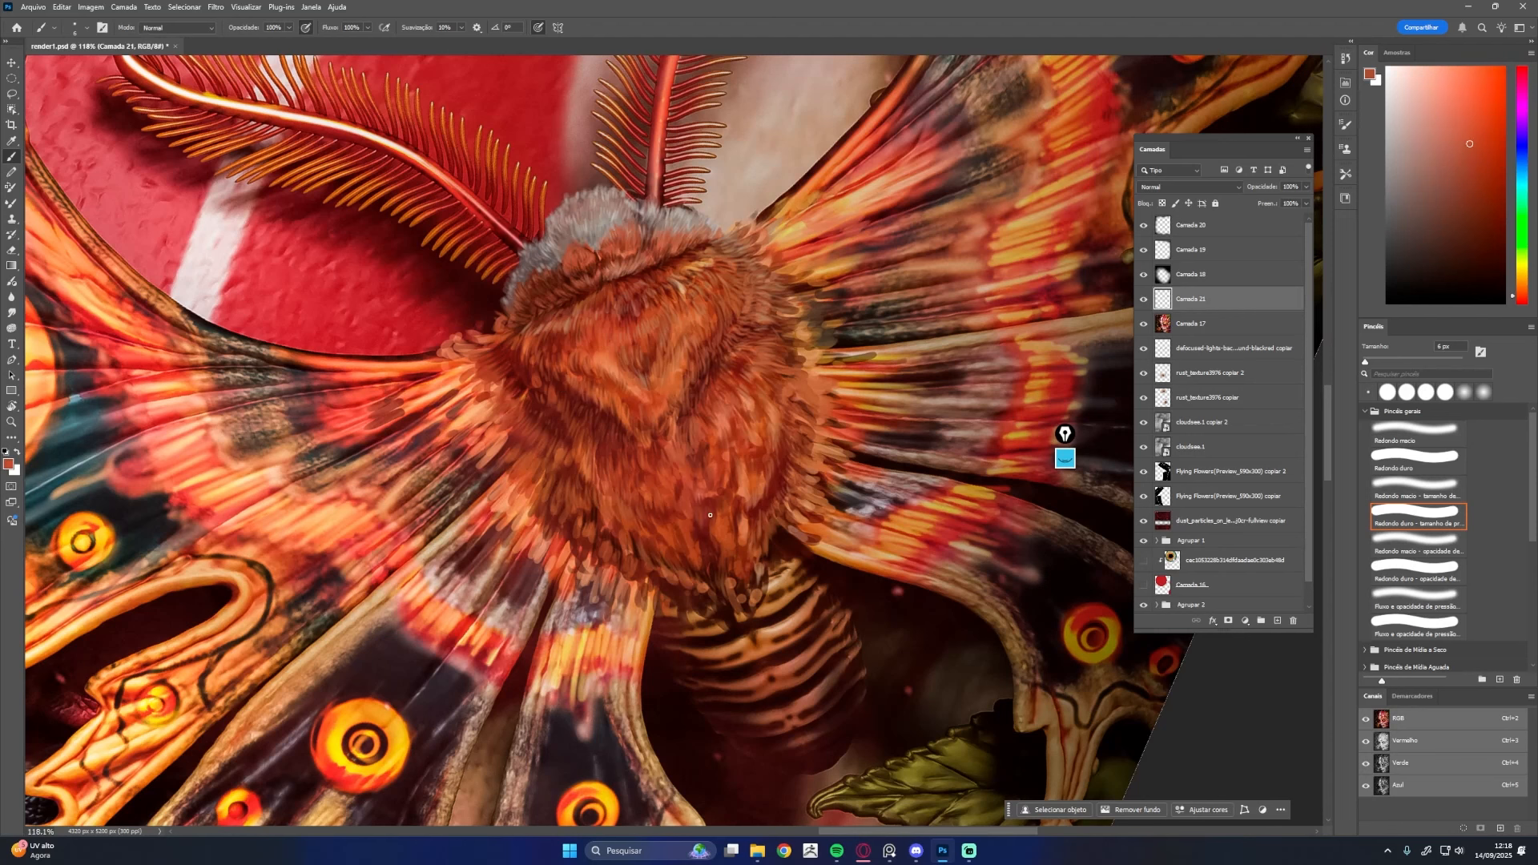
Paint dark brown and reddish hairs along the fringe where the fur overlaps the striped abdomen
{"action": "left_click", "coordinate": [695, 550], "text": "alt"}
{"action": "left_click", "coordinate": [736, 506], "text": "alt"}
{"action": "left_click", "coordinate": [744, 560], "text": "alt"}
{"action": "mouse_move", "coordinate": [744, 532]}
{"action": "left_mouse_down"}
{"action": "mouse_move", "coordinate": [736, 580]}
{"action": "mouse_move", "coordinate": [754, 521]}
{"action": "left_mouse_up"}
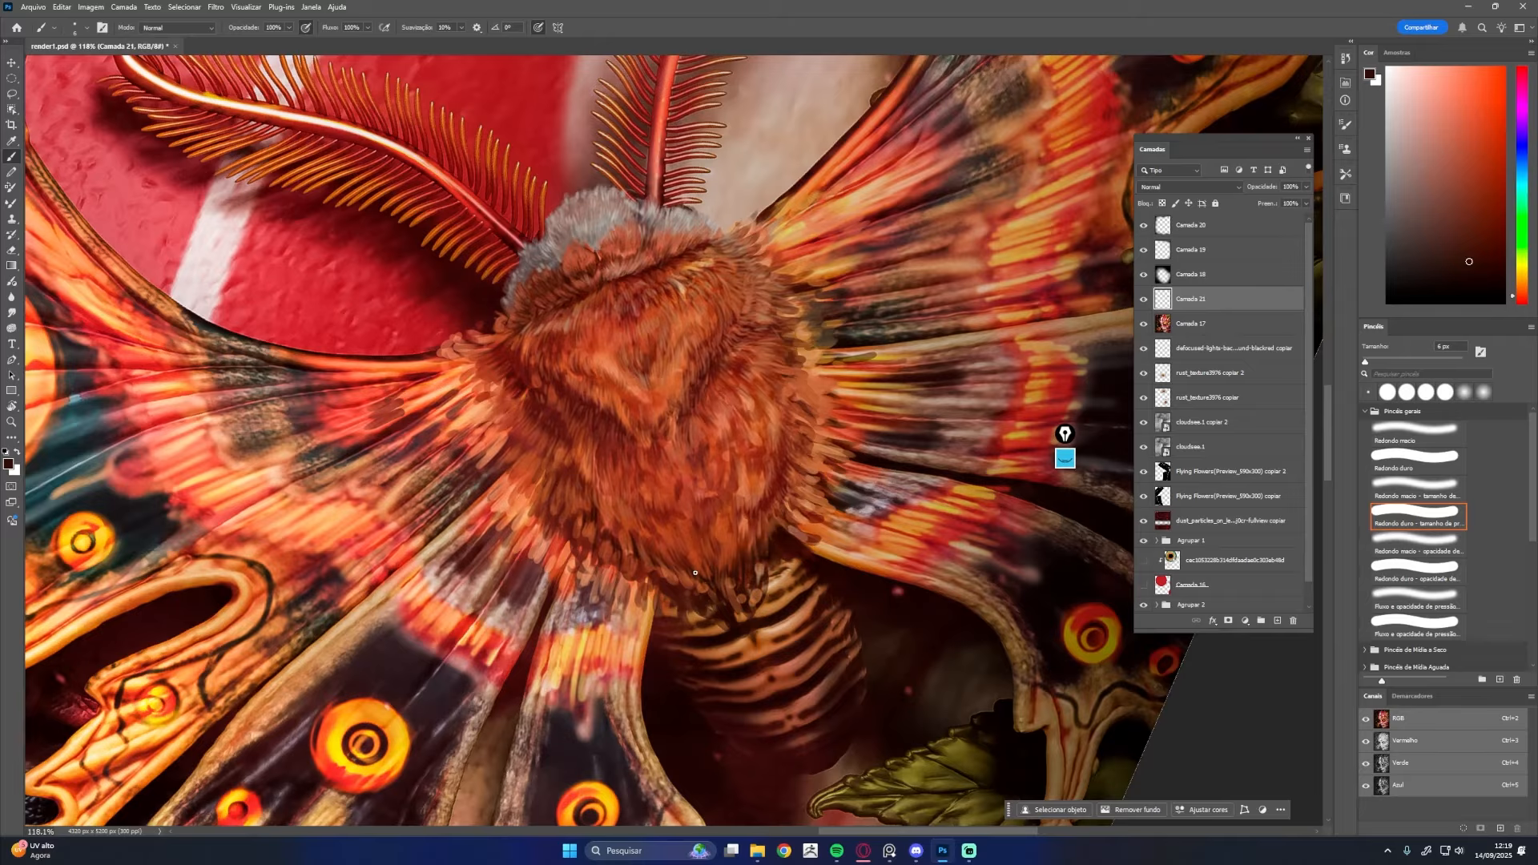
{"action": "left_click", "coordinate": [652, 561], "text": "alt"}
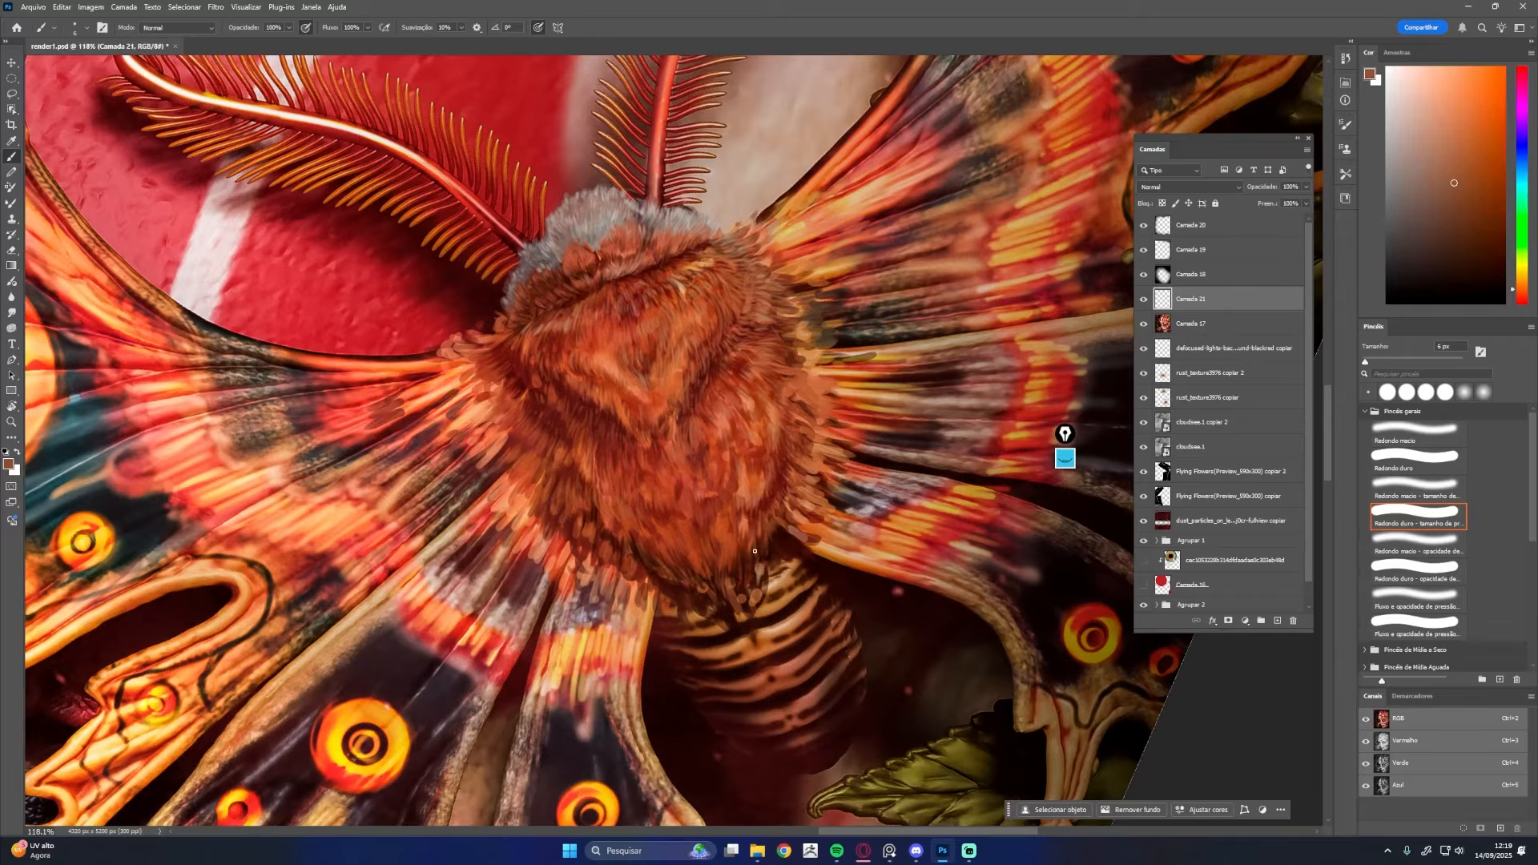
{"action": "left_click_drag", "start_coordinate": [652, 561], "coordinate": [646, 575]}
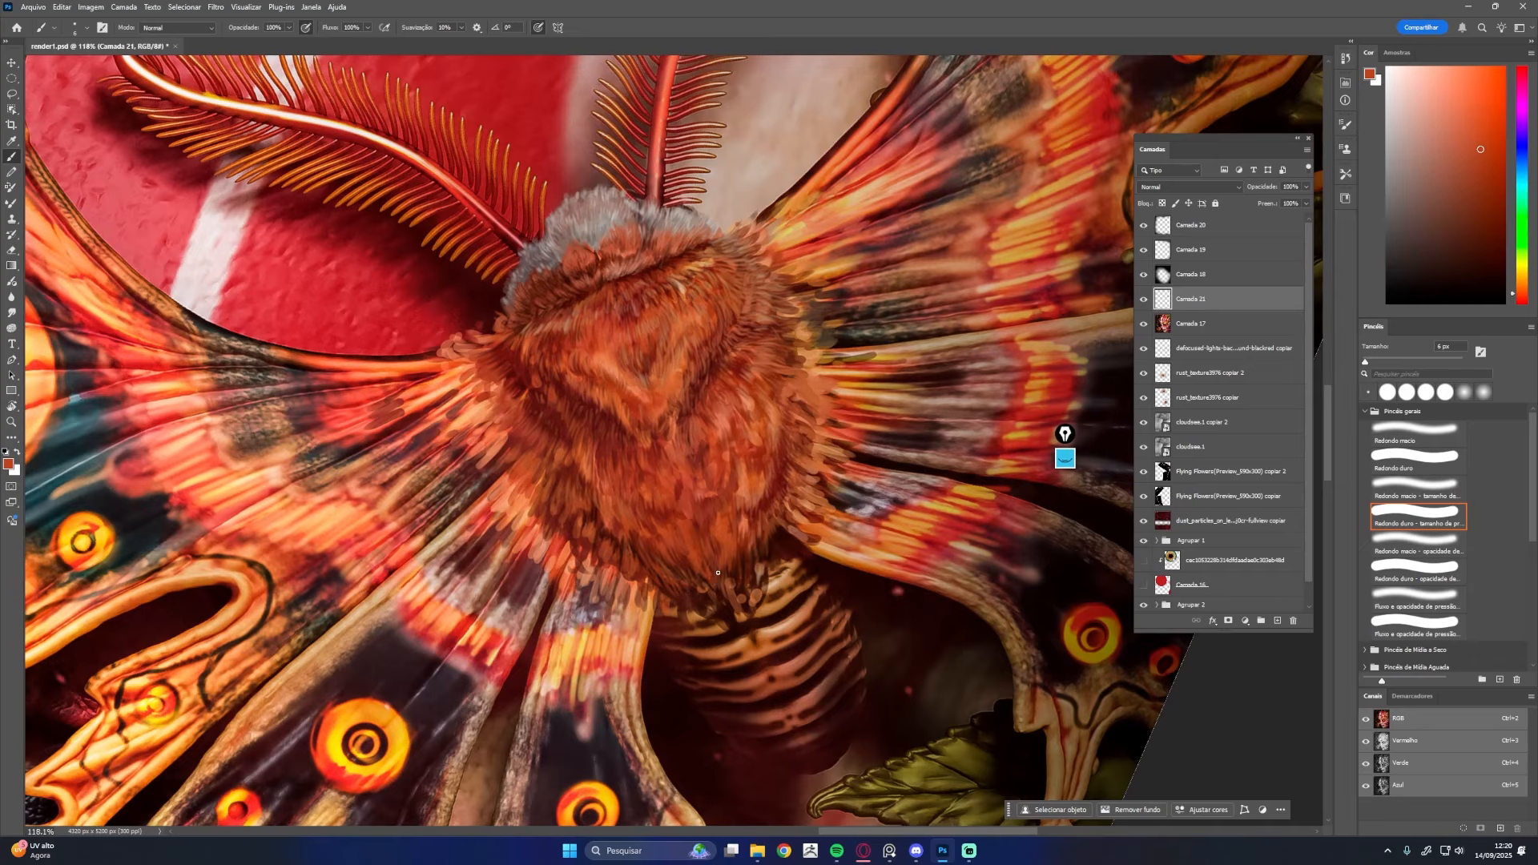
Paint sampled hairs along the lower-left fringe of the moth's body where it meets the wing
{"action": "left_click", "coordinate": [580, 521], "text": "alt"}
{"action": "left_click", "coordinate": [598, 521], "text": "alt"}
{"action": "left_click", "coordinate": [607, 541], "text": "alt"}
{"action": "mouse_move", "coordinate": [610, 536]}
{"action": "left_mouse_down"}
{"action": "mouse_move", "coordinate": [614, 564]}
{"action": "mouse_move", "coordinate": [572, 561]}
{"action": "left_mouse_up"}
{"action": "left_click", "coordinate": [616, 559], "text": "alt"}
{"action": "mouse_move", "coordinate": [570, 530]}
{"action": "left_mouse_down"}
{"action": "mouse_move", "coordinate": [545, 540]}
{"action": "mouse_move", "coordinate": [597, 606]}
{"action": "left_mouse_up"}
{"action": "left_click", "coordinate": [601, 568], "text": "alt"}
{"action": "left_click", "coordinate": [575, 564], "text": "alt"}
{"action": "mouse_move", "coordinate": [588, 569]}
{"action": "left_mouse_down"}
{"action": "mouse_move", "coordinate": [575, 594]}
{"action": "mouse_move", "coordinate": [646, 582]}
{"action": "left_mouse_up"}
{"action": "left_click", "coordinate": [617, 559], "text": "alt"}
{"action": "left_click", "coordinate": [623, 555], "text": "alt"}
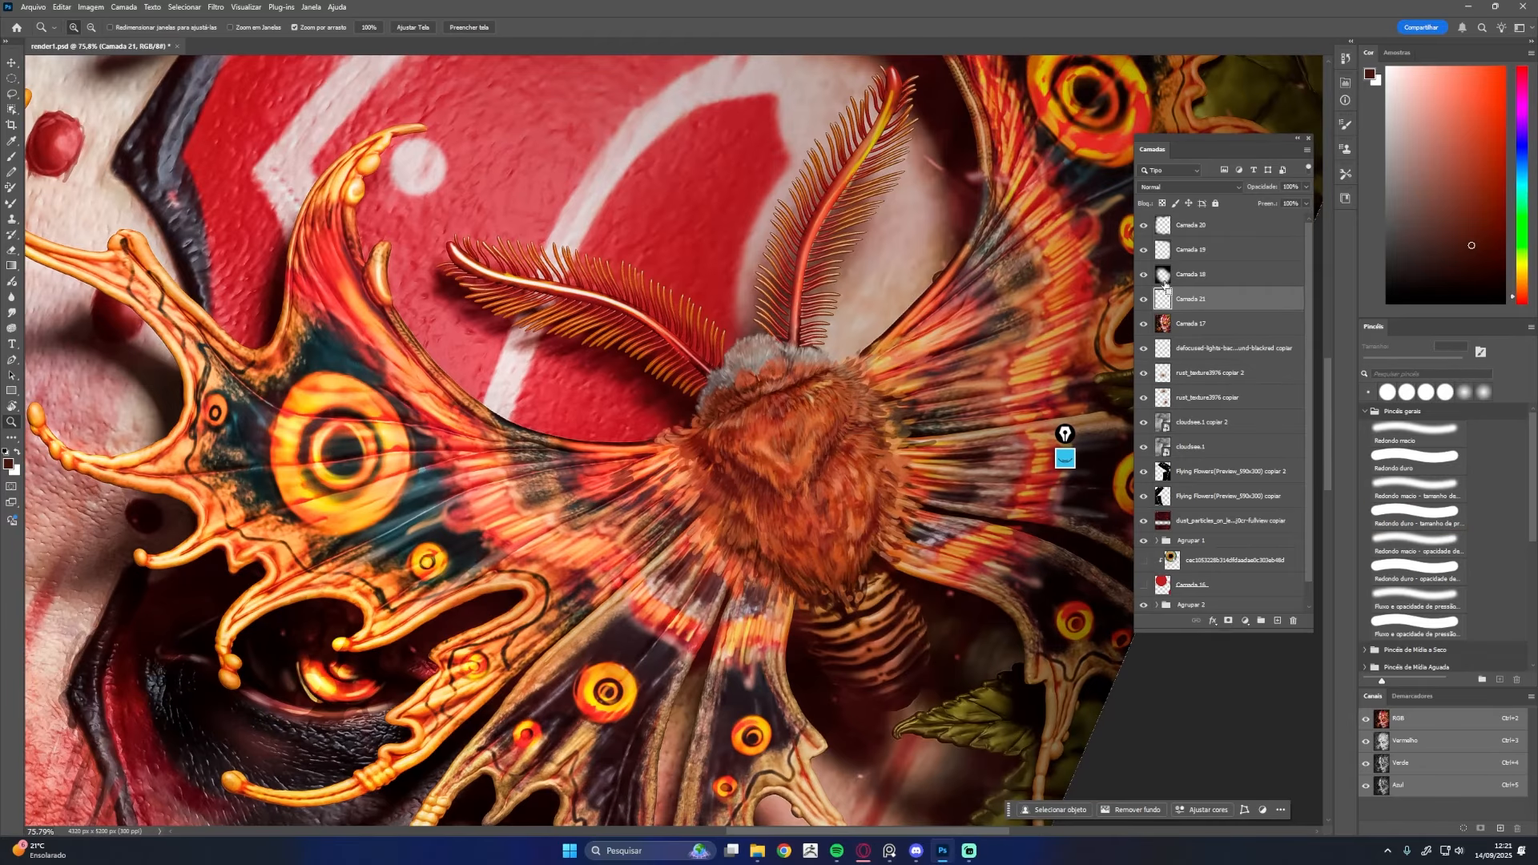
Hide and show the painted fur layer Camada 21 to compare the moth with and without it
{"action": "left_click", "coordinate": [1144, 300]}
{"action": "left_click", "coordinate": [1144, 300]}
Paint short hairs with the Brush tool over the lower-right, lower-middle and left flank of the moth's fur
{"action": "key", "text": "b"}
{"action": "mouse_move", "coordinate": [833, 502]}
{"action": "left_mouse_down"}
{"action": "mouse_move", "coordinate": [862, 485]}
{"action": "mouse_move", "coordinate": [816, 508]}
{"action": "left_mouse_up"}
{"action": "left_click", "coordinate": [828, 490], "text": "alt"}
{"action": "left_click_drag", "start_coordinate": [818, 504], "coordinate": [808, 525]}
{"action": "left_click_drag", "start_coordinate": [715, 489], "coordinate": [724, 520]}
{"action": "left_click_drag", "start_coordinate": [609, 390], "coordinate": [595, 412]}
{"action": "left_click_drag", "start_coordinate": [601, 373], "coordinate": [580, 394]}
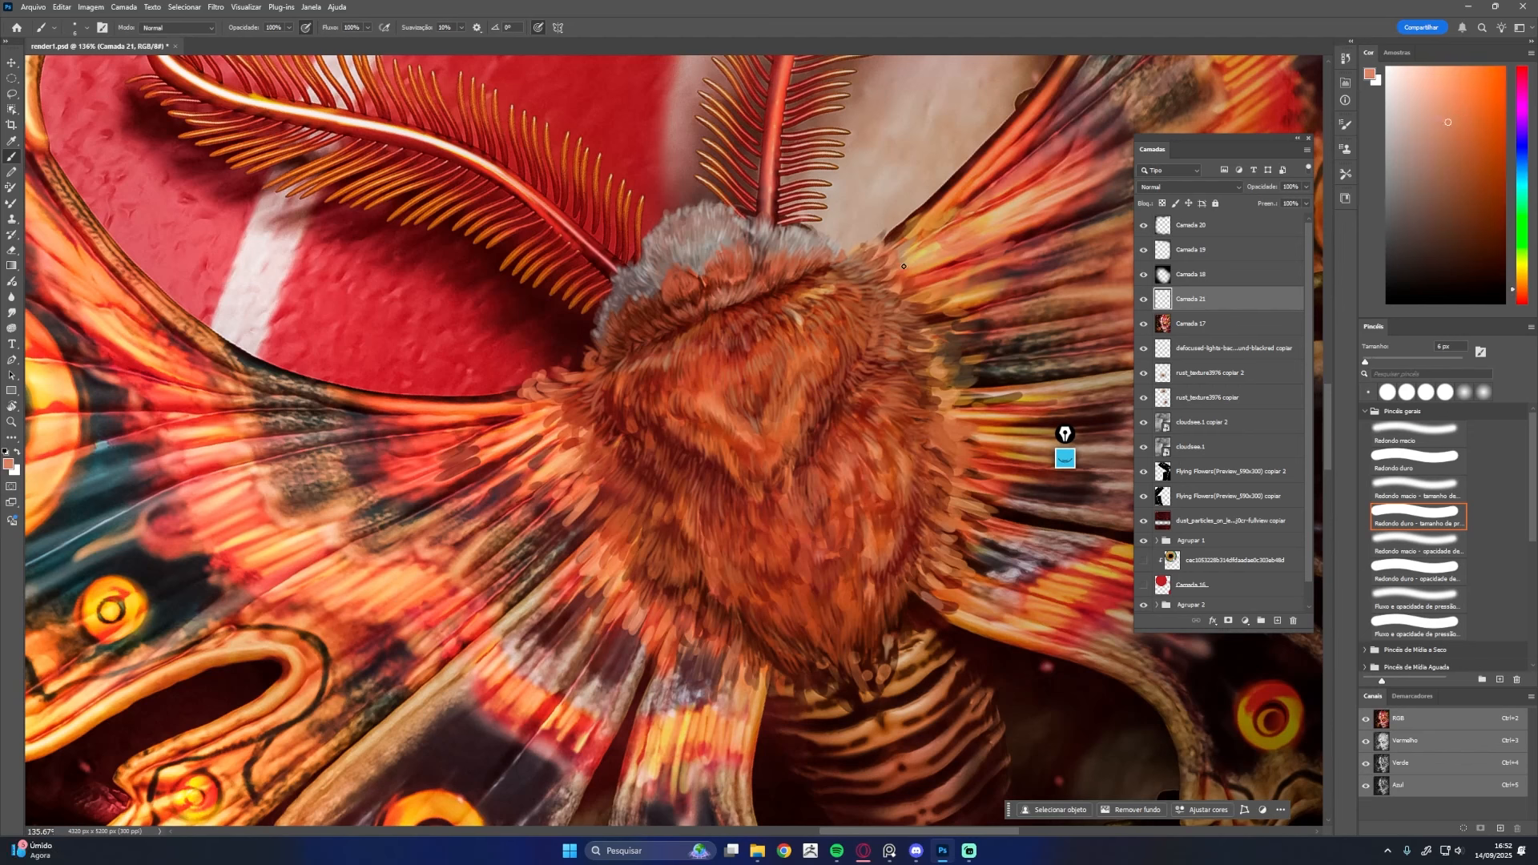
Paint light hairs in sampled colours over the lower fur just above the bottom fringe
{"action": "left_click", "coordinate": [837, 260], "text": "alt"}
{"action": "left_click", "coordinate": [839, 593], "text": "alt"}
{"action": "left_click_drag", "start_coordinate": [841, 591], "coordinate": [851, 615]}
{"action": "mouse_move", "coordinate": [825, 600]}
{"action": "left_mouse_down"}
{"action": "mouse_move", "coordinate": [830, 620]}
{"action": "mouse_move", "coordinate": [815, 620]}
{"action": "left_mouse_up"}
{"action": "left_click_drag", "start_coordinate": [793, 598], "coordinate": [799, 621]}
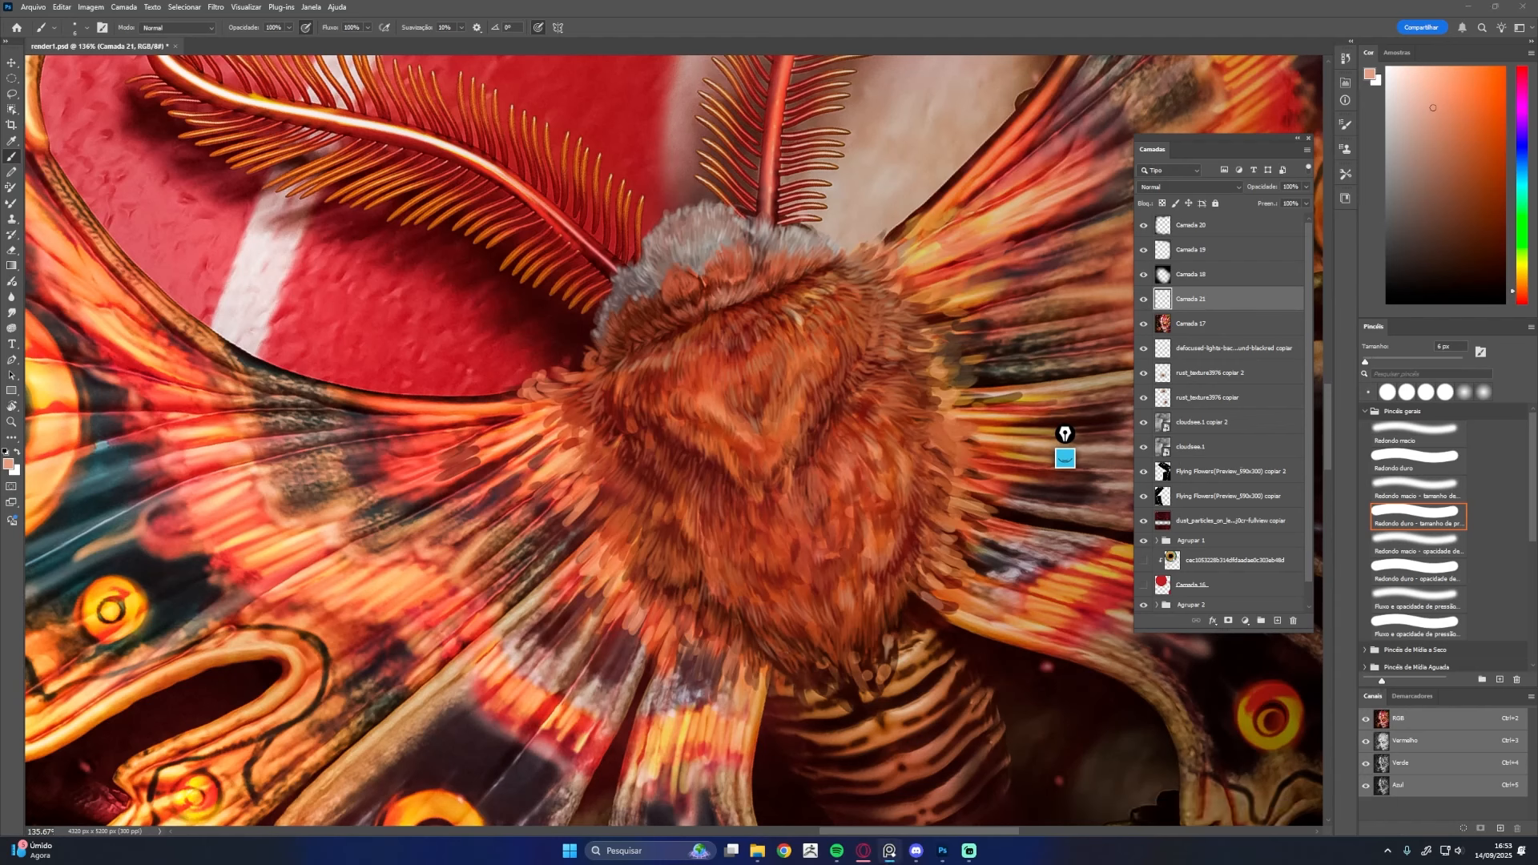
Paint dark sampled hairs over the fur's bottom tip where it overlaps the moth's striped abdomen
{"action": "left_click", "coordinate": [857, 663], "text": "alt"}
{"action": "left_click_drag", "start_coordinate": [858, 709], "coordinate": [849, 679]}
{"action": "mouse_move", "coordinate": [833, 659]}
{"action": "left_mouse_down"}
{"action": "mouse_move", "coordinate": [820, 681]}
{"action": "mouse_move", "coordinate": [881, 668]}
{"action": "left_mouse_up"}
{"action": "left_click", "coordinate": [880, 647], "text": "alt"}
{"action": "left_click_drag", "start_coordinate": [905, 603], "coordinate": [888, 648]}
{"action": "left_click", "coordinate": [886, 644], "text": "alt"}
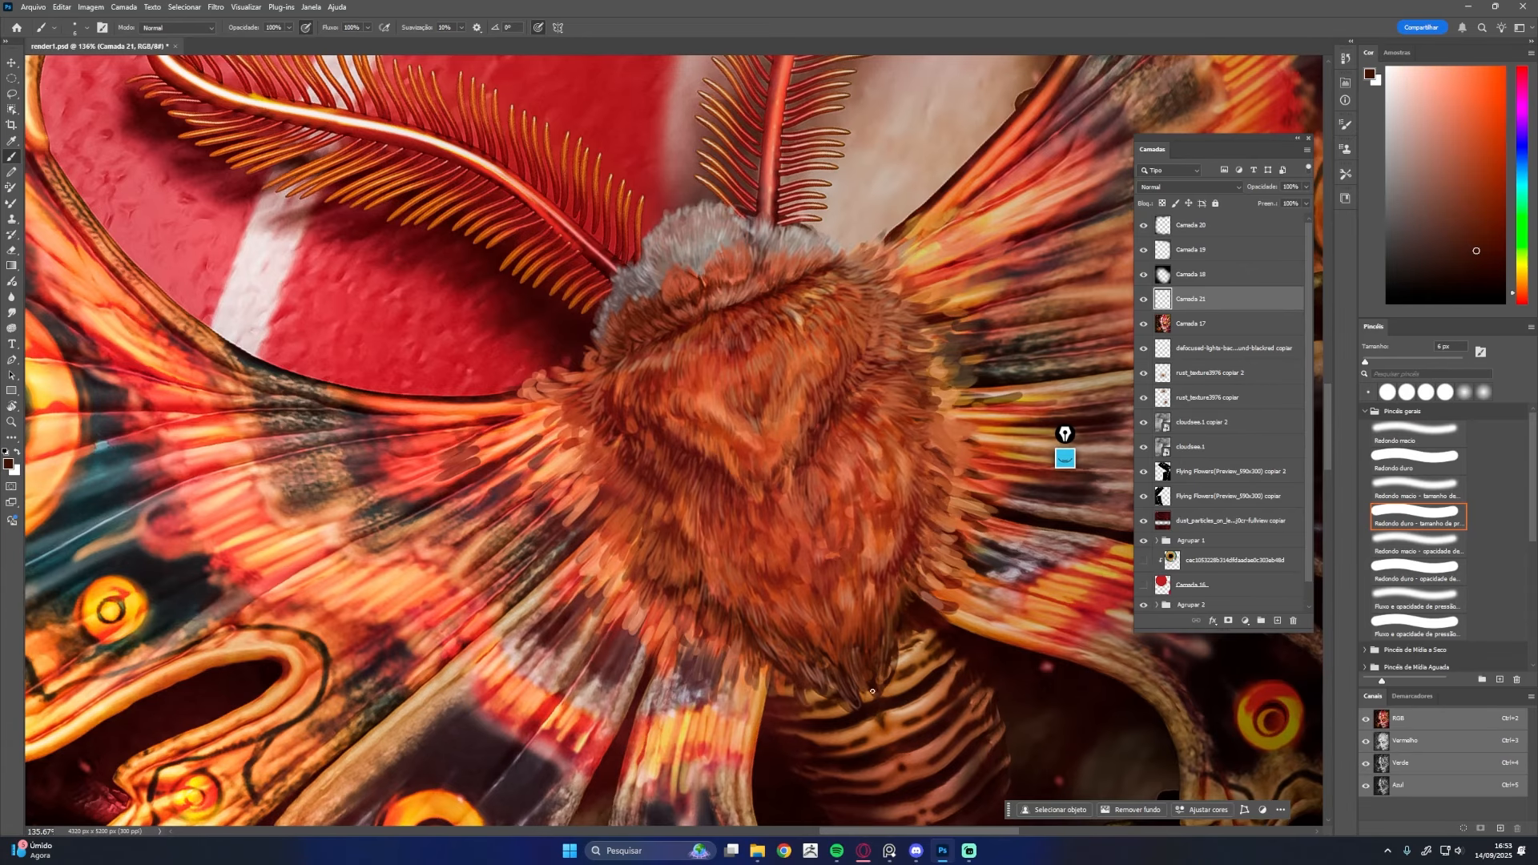
Paint sampled hairs on the fur's upper-right side and along its pointed bottom end
{"action": "mouse_move", "coordinate": [903, 346]}
{"action": "left_mouse_down"}
{"action": "mouse_move", "coordinate": [956, 337]}
{"action": "mouse_move", "coordinate": [855, 381]}
{"action": "left_mouse_up"}
{"action": "left_click", "coordinate": [959, 334], "text": "alt"}
{"action": "key", "text": "r"}
{"action": "left_click_drag", "start_coordinate": [1001, 532], "coordinate": [950, 639]}
{"action": "left_click", "coordinate": [763, 629], "text": "alt"}
{"action": "mouse_move", "coordinate": [758, 625]}
{"action": "left_mouse_down"}
{"action": "mouse_move", "coordinate": [794, 678]}
{"action": "mouse_move", "coordinate": [768, 705]}
{"action": "left_mouse_up"}
{"action": "left_click", "coordinate": [791, 650], "text": "alt"}
{"action": "left_click", "coordinate": [767, 696], "text": "alt"}
{"action": "left_click", "coordinate": [771, 707], "text": "alt"}
Blend the lower fringe into the body with short Brush strokes in colours sampled from the nearby fur
{"action": "mouse_move", "coordinate": [733, 662]}
{"action": "left_mouse_down"}
{"action": "mouse_move", "coordinate": [752, 695]}
{"action": "mouse_move", "coordinate": [744, 631]}
{"action": "mouse_move", "coordinate": [789, 594]}
{"action": "mouse_move", "coordinate": [779, 656]}
{"action": "mouse_move", "coordinate": [804, 675]}
{"action": "left_mouse_up"}
{"action": "left_click", "coordinate": [736, 660], "text": "alt"}
{"action": "left_click", "coordinate": [744, 668], "text": "alt"}
{"action": "left_click", "coordinate": [753, 648], "text": "alt"}
{"action": "left_click", "coordinate": [765, 629], "text": "alt"}
{"action": "left_click", "coordinate": [771, 615], "text": "alt"}
{"action": "left_click", "coordinate": [784, 624], "text": "alt"}
{"action": "mouse_move", "coordinate": [783, 620]}
{"action": "left_mouse_down"}
{"action": "mouse_move", "coordinate": [802, 652]}
{"action": "mouse_move", "coordinate": [833, 620]}
{"action": "mouse_move", "coordinate": [830, 525]}
{"action": "mouse_move", "coordinate": [760, 608]}
{"action": "left_mouse_up"}
{"action": "left_click", "coordinate": [803, 608], "text": "alt"}
{"action": "left_click", "coordinate": [816, 572], "text": "alt"}
{"action": "left_click", "coordinate": [805, 562], "text": "alt"}
{"action": "left_click", "coordinate": [822, 522], "text": "alt"}
{"action": "left_click", "coordinate": [771, 599], "text": "alt"}
Paint short hairs through the middle of the moth's fur in sampled orange and brown tones
{"action": "left_click_drag", "start_coordinate": [890, 443], "coordinate": [834, 501]}
{"action": "left_click", "coordinate": [774, 433], "text": "alt"}
{"action": "left_click", "coordinate": [754, 391], "text": "alt"}
{"action": "mouse_move", "coordinate": [771, 389]}
{"action": "left_mouse_down"}
{"action": "mouse_move", "coordinate": [786, 372]}
{"action": "mouse_move", "coordinate": [773, 378]}
{"action": "left_mouse_up"}
{"action": "left_click_drag", "start_coordinate": [737, 388], "coordinate": [756, 378]}
{"action": "left_click", "coordinate": [746, 399], "text": "alt"}
{"action": "left_click", "coordinate": [750, 395], "text": "alt"}
{"action": "left_click", "coordinate": [656, 657], "text": "alt"}
{"action": "left_click", "coordinate": [766, 433], "text": "alt"}
{"action": "left_click", "coordinate": [789, 541], "text": "alt"}
{"action": "left_click", "coordinate": [753, 390], "text": "alt"}
{"action": "left_click", "coordinate": [767, 429], "text": "alt"}
{"action": "left_click_drag", "start_coordinate": [767, 433], "coordinate": [750, 462]}
{"action": "left_click", "coordinate": [686, 605], "text": "alt"}
Paint short hairs in sampled colours over the right side of the moth's fur
{"action": "mouse_move", "coordinate": [436, 510]}
{"action": "left_mouse_down"}
{"action": "mouse_move", "coordinate": [578, 328]}
{"action": "mouse_move", "coordinate": [996, 514]}
{"action": "mouse_move", "coordinate": [896, 580]}
{"action": "mouse_move", "coordinate": [823, 548]}
{"action": "left_mouse_up"}
{"action": "left_click", "coordinate": [995, 514], "text": "alt"}
{"action": "left_click", "coordinate": [841, 526], "text": "alt"}
{"action": "left_click_drag", "start_coordinate": [866, 464], "coordinate": [744, 550]}
{"action": "left_click", "coordinate": [725, 553], "text": "alt"}
{"action": "mouse_move", "coordinate": [712, 546]}
{"action": "left_mouse_down"}
{"action": "mouse_move", "coordinate": [687, 561]}
{"action": "mouse_move", "coordinate": [938, 496]}
{"action": "left_mouse_up"}
{"action": "left_click", "coordinate": [791, 533], "text": "alt"}
{"action": "left_click", "coordinate": [841, 561], "text": "alt"}
{"action": "mouse_move", "coordinate": [884, 552]}
{"action": "left_mouse_down"}
{"action": "mouse_move", "coordinate": [855, 570]}
{"action": "mouse_move", "coordinate": [943, 513]}
{"action": "mouse_move", "coordinate": [786, 558]}
{"action": "mouse_move", "coordinate": [847, 576]}
{"action": "left_mouse_up"}
{"action": "left_click", "coordinate": [877, 567], "text": "alt"}
{"action": "mouse_move", "coordinate": [825, 632]}
{"action": "left_mouse_down"}
{"action": "mouse_move", "coordinate": [843, 536]}
{"action": "mouse_move", "coordinate": [735, 563]}
{"action": "left_mouse_up"}
{"action": "left_click", "coordinate": [824, 584], "text": "alt"}
{"action": "left_click", "coordinate": [862, 585], "text": "alt"}
{"action": "left_click_drag", "start_coordinate": [874, 575], "coordinate": [903, 552]}
Refine the fur's right edge against the wing with fine hairs in sampled colours
{"action": "left_click", "coordinate": [865, 649], "text": "alt"}
{"action": "mouse_move", "coordinate": [861, 609]}
{"action": "left_mouse_down"}
{"action": "mouse_move", "coordinate": [891, 645]}
{"action": "mouse_move", "coordinate": [876, 670]}
{"action": "mouse_move", "coordinate": [860, 560]}
{"action": "left_mouse_up"}
{"action": "left_click", "coordinate": [906, 622], "text": "alt"}
{"action": "left_click", "coordinate": [847, 629], "text": "alt"}
{"action": "mouse_move", "coordinate": [830, 632]}
{"action": "left_mouse_down"}
{"action": "mouse_move", "coordinate": [854, 604]}
{"action": "mouse_move", "coordinate": [884, 621]}
{"action": "mouse_move", "coordinate": [875, 657]}
{"action": "mouse_move", "coordinate": [875, 622]}
{"action": "left_mouse_up"}
{"action": "left_click", "coordinate": [865, 633], "text": "alt"}
{"action": "left_click", "coordinate": [891, 665], "text": "alt"}
{"action": "mouse_move", "coordinate": [878, 630]}
{"action": "left_mouse_down"}
{"action": "mouse_move", "coordinate": [894, 605]}
{"action": "mouse_move", "coordinate": [912, 612]}
{"action": "mouse_move", "coordinate": [904, 600]}
{"action": "mouse_move", "coordinate": [844, 578]}
{"action": "left_mouse_up"}
{"action": "left_click", "coordinate": [897, 646], "text": "alt"}
{"action": "left_click", "coordinate": [861, 640], "text": "alt"}
{"action": "mouse_move", "coordinate": [856, 665]}
{"action": "left_mouse_down"}
{"action": "mouse_move", "coordinate": [867, 632]}
{"action": "mouse_move", "coordinate": [882, 637]}
{"action": "left_mouse_up"}
{"action": "left_click", "coordinate": [865, 673], "text": "alt"}
{"action": "left_click", "coordinate": [914, 681], "text": "alt"}
Paint fine sampled hairs along the upper-right contour of the fur to break up its blunt strokes
{"action": "left_click_drag", "start_coordinate": [1001, 417], "coordinate": [897, 745]}
{"action": "left_click", "coordinate": [787, 721], "text": "alt"}
{"action": "left_click", "coordinate": [781, 708], "text": "alt"}
{"action": "mouse_move", "coordinate": [764, 687]}
{"action": "left_mouse_down"}
{"action": "mouse_move", "coordinate": [756, 654]}
{"action": "mouse_move", "coordinate": [816, 579]}
{"action": "left_mouse_up"}
{"action": "left_click", "coordinate": [778, 673], "text": "alt"}
{"action": "left_click", "coordinate": [819, 615], "text": "alt"}
{"action": "left_click_drag", "start_coordinate": [681, 737], "coordinate": [826, 629]}
{"action": "left_click_drag", "start_coordinate": [822, 651], "coordinate": [788, 598]}
{"action": "left_click_drag", "start_coordinate": [816, 619], "coordinate": [804, 579]}
{"action": "left_click", "coordinate": [835, 620], "text": "alt"}
{"action": "left_click_drag", "start_coordinate": [827, 643], "coordinate": [821, 617]}
{"action": "left_click", "coordinate": [718, 676], "text": "alt"}
Touch up the central fur with hairs in sampled orange-brown tones
{"action": "mouse_move", "coordinate": [737, 662]}
{"action": "left_mouse_down"}
{"action": "mouse_move", "coordinate": [730, 633]}
{"action": "mouse_move", "coordinate": [878, 584]}
{"action": "mouse_move", "coordinate": [920, 395]}
{"action": "left_mouse_up"}
{"action": "left_click", "coordinate": [777, 668], "text": "alt"}
{"action": "left_click", "coordinate": [860, 532], "text": "alt"}
{"action": "mouse_move", "coordinate": [817, 456]}
{"action": "left_mouse_down"}
{"action": "mouse_move", "coordinate": [838, 522]}
{"action": "mouse_move", "coordinate": [850, 507]}
{"action": "left_mouse_up"}
{"action": "left_click_drag", "start_coordinate": [641, 375], "coordinate": [710, 439]}
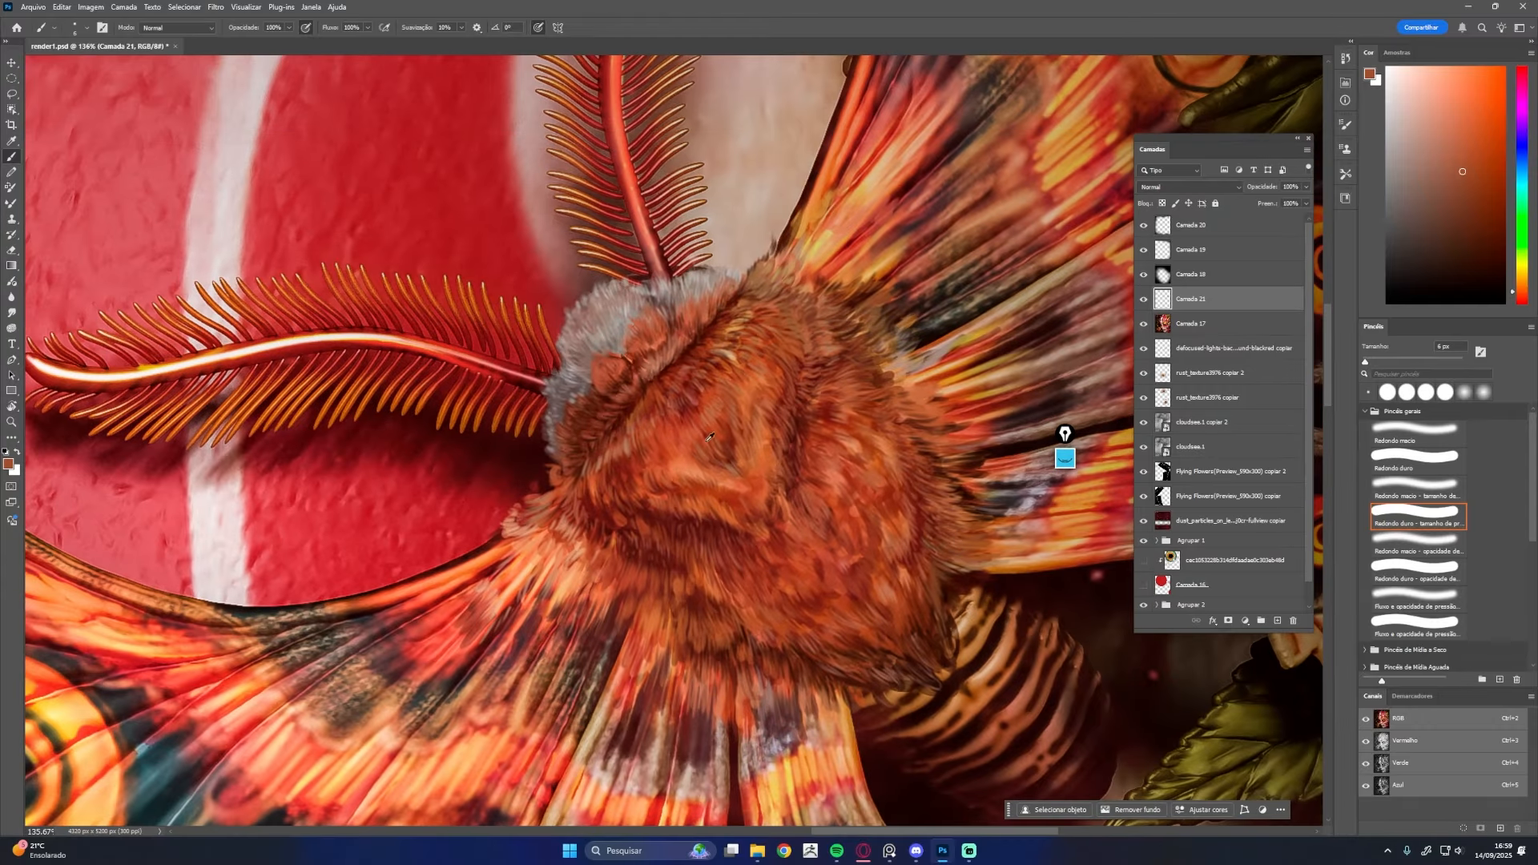
{"action": "left_click", "coordinate": [710, 439], "text": "alt"}
Add a new layer above Camada 21 for the next fur painting and save the document
{"action": "left_click_drag", "start_coordinate": [929, 525], "coordinate": [721, 529]}
{"action": "left_click_drag", "start_coordinate": [721, 641], "coordinate": [721, 366]}
{"action": "left_click", "coordinate": [1277, 621]}
{"action": "key", "text": "ctrl+s"}
Paint sampled hairs over the grey and orange collar fur below the antennae of the other moth
{"action": "left_click_drag", "start_coordinate": [498, 570], "coordinate": [713, 761]}
{"action": "mouse_move", "coordinate": [849, 483]}
{"action": "left_mouse_down"}
{"action": "mouse_move", "coordinate": [879, 544]}
{"action": "mouse_move", "coordinate": [1044, 621]}
{"action": "left_mouse_up"}
{"action": "left_click", "coordinate": [849, 579], "text": "alt"}
{"action": "mouse_move", "coordinate": [850, 588]}
{"action": "left_mouse_down"}
{"action": "mouse_move", "coordinate": [840, 561]}
{"action": "mouse_move", "coordinate": [891, 540]}
{"action": "mouse_move", "coordinate": [846, 530]}
{"action": "left_mouse_up"}
{"action": "left_click", "coordinate": [904, 541], "text": "alt"}
{"action": "left_click", "coordinate": [876, 535], "text": "alt"}
{"action": "left_click", "coordinate": [879, 548], "text": "alt"}
{"action": "left_click_drag", "start_coordinate": [826, 556], "coordinate": [817, 539]}
{"action": "left_click_drag", "start_coordinate": [775, 585], "coordinate": [753, 560]}
{"action": "mouse_move", "coordinate": [749, 599]}
{"action": "left_mouse_down"}
{"action": "mouse_move", "coordinate": [725, 578]}
{"action": "mouse_move", "coordinate": [821, 632]}
{"action": "mouse_move", "coordinate": [806, 534]}
{"action": "left_mouse_up"}
{"action": "left_click_drag", "start_coordinate": [843, 551], "coordinate": [828, 527]}
{"action": "left_click_drag", "start_coordinate": [843, 583], "coordinate": [836, 602]}
{"action": "left_click_drag", "start_coordinate": [828, 579], "coordinate": [804, 622]}
Extend the other moth's collar with short sampled hairs where the grey tuft meets the orange fur
{"action": "left_click", "coordinate": [807, 553], "text": "alt"}
{"action": "mouse_move", "coordinate": [779, 527]}
{"action": "left_mouse_down"}
{"action": "mouse_move", "coordinate": [801, 551]}
{"action": "mouse_move", "coordinate": [783, 606]}
{"action": "left_mouse_up"}
{"action": "mouse_move", "coordinate": [751, 641]}
{"action": "left_mouse_down"}
{"action": "mouse_move", "coordinate": [738, 685]}
{"action": "mouse_move", "coordinate": [708, 616]}
{"action": "left_mouse_up"}
{"action": "left_click", "coordinate": [705, 702], "text": "alt"}
{"action": "left_click_drag", "start_coordinate": [863, 556], "coordinate": [865, 582]}
{"action": "mouse_move", "coordinate": [878, 555]}
{"action": "left_mouse_down"}
{"action": "mouse_move", "coordinate": [934, 566]}
{"action": "mouse_move", "coordinate": [933, 587]}
{"action": "mouse_move", "coordinate": [854, 608]}
{"action": "mouse_move", "coordinate": [882, 607]}
{"action": "mouse_move", "coordinate": [819, 603]}
{"action": "mouse_move", "coordinate": [851, 613]}
{"action": "left_mouse_up"}
{"action": "left_click", "coordinate": [933, 580], "text": "alt"}
{"action": "left_click", "coordinate": [868, 601], "text": "alt"}
{"action": "left_click", "coordinate": [830, 597], "text": "alt"}
{"action": "left_click", "coordinate": [841, 591], "text": "alt"}
{"action": "mouse_move", "coordinate": [836, 580]}
{"action": "left_mouse_down"}
{"action": "mouse_move", "coordinate": [826, 611]}
{"action": "mouse_move", "coordinate": [735, 641]}
{"action": "left_mouse_up"}
{"action": "left_click", "coordinate": [779, 606], "text": "alt"}
{"action": "left_click_drag", "start_coordinate": [728, 630], "coordinate": [715, 654]}
{"action": "left_click", "coordinate": [933, 565], "text": "alt"}
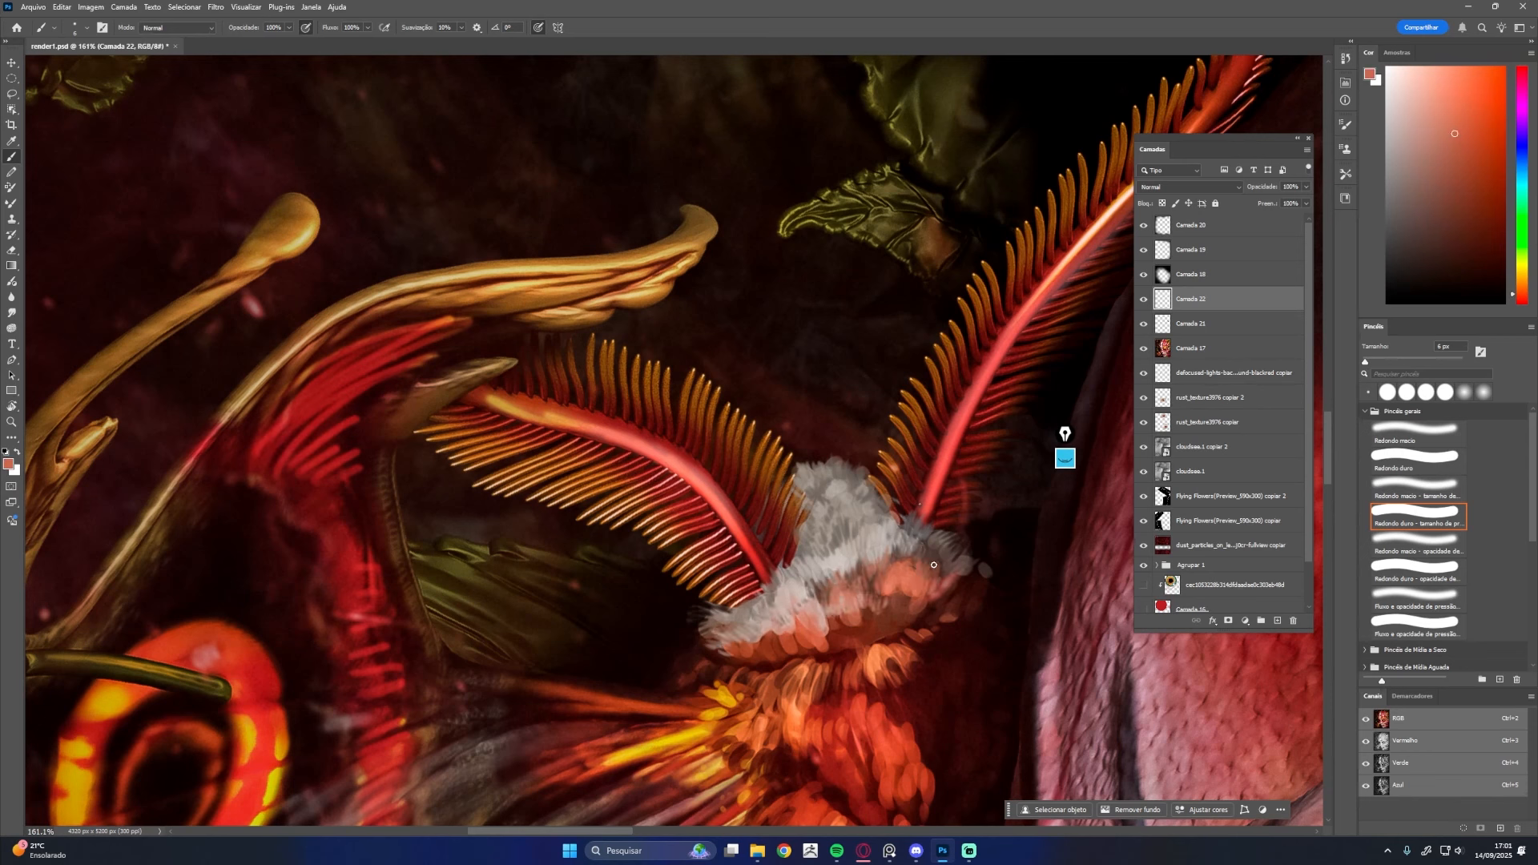
Paint short sampled hairs along the orange band of the lower moth's collar and its dark underside
{"action": "left_click", "coordinate": [864, 623], "text": "alt"}
{"action": "mouse_move", "coordinate": [834, 613]}
{"action": "left_mouse_down"}
{"action": "mouse_move", "coordinate": [813, 650]}
{"action": "mouse_move", "coordinate": [851, 629]}
{"action": "left_mouse_up"}
{"action": "mouse_move", "coordinate": [883, 601]}
{"action": "left_mouse_down"}
{"action": "mouse_move", "coordinate": [937, 609]}
{"action": "mouse_move", "coordinate": [898, 591]}
{"action": "mouse_move", "coordinate": [809, 647]}
{"action": "mouse_move", "coordinate": [746, 646]}
{"action": "left_mouse_up"}
{"action": "left_click", "coordinate": [897, 586], "text": "alt"}
{"action": "left_click", "coordinate": [833, 636], "text": "alt"}
{"action": "left_click", "coordinate": [781, 636], "text": "alt"}
{"action": "left_click", "coordinate": [771, 651], "text": "alt"}
{"action": "left_click", "coordinate": [830, 621], "text": "alt"}
{"action": "left_click", "coordinate": [816, 645], "text": "alt"}
{"action": "left_click_drag", "start_coordinate": [833, 622], "coordinate": [821, 641]}
{"action": "left_click", "coordinate": [854, 649], "text": "alt"}
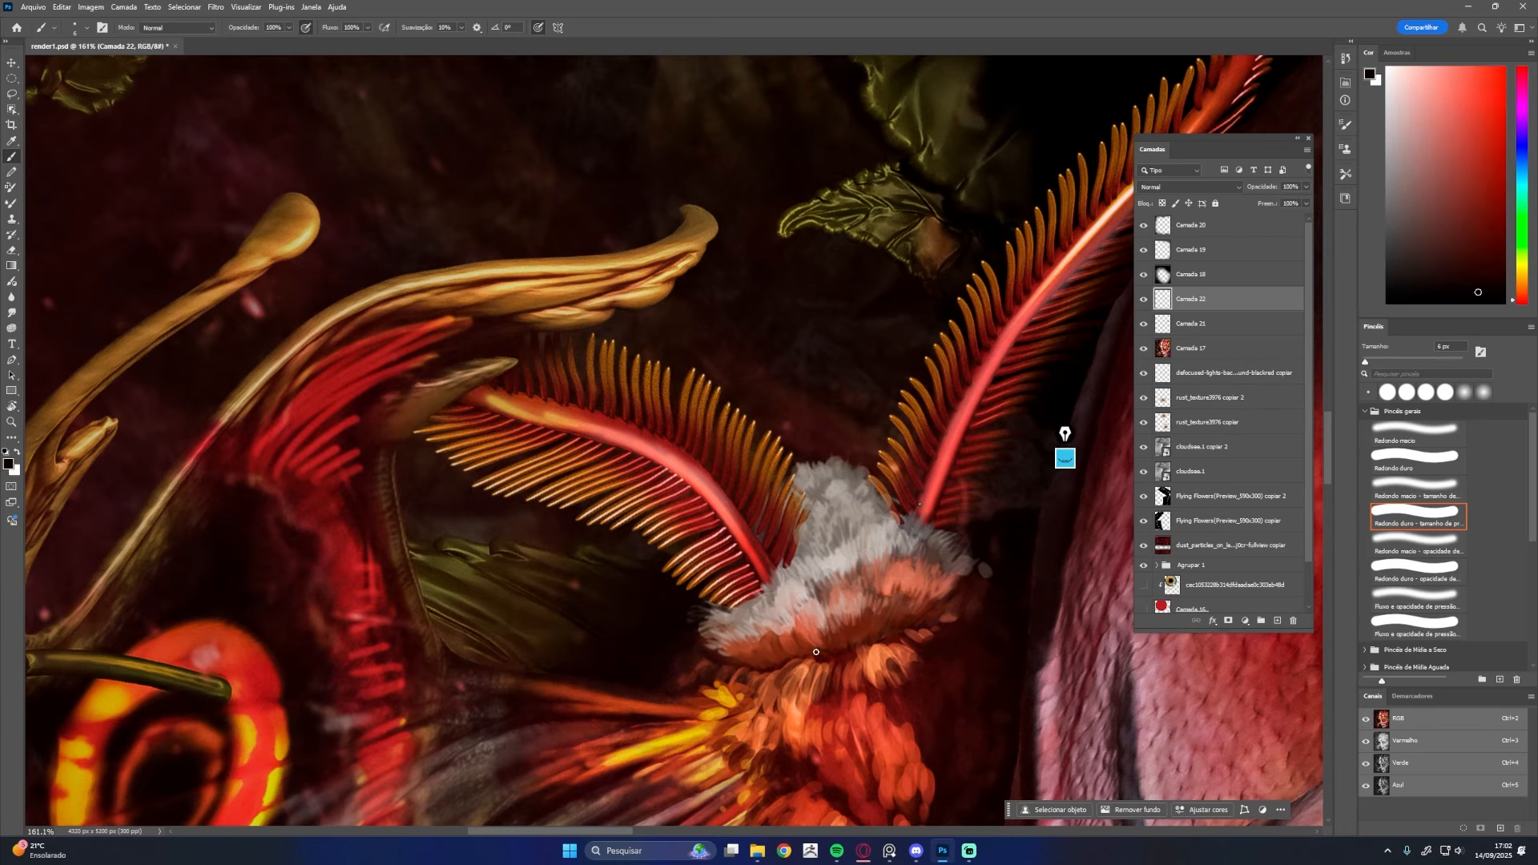
{"action": "left_click", "coordinate": [840, 666], "text": "alt"}
{"action": "left_click_drag", "start_coordinate": [846, 659], "coordinate": [832, 679]}
Add sampled hairs around the outer end of the lower moth's collar and where the collar overlaps the body
{"action": "left_click", "coordinate": [934, 597], "text": "alt"}
{"action": "left_click_drag", "start_coordinate": [939, 611], "coordinate": [957, 630]}
{"action": "left_click", "coordinate": [961, 586], "text": "alt"}
{"action": "left_click", "coordinate": [993, 580], "text": "alt"}
{"action": "mouse_move", "coordinate": [971, 572]}
{"action": "left_mouse_down"}
{"action": "mouse_move", "coordinate": [995, 576]}
{"action": "mouse_move", "coordinate": [945, 601]}
{"action": "mouse_move", "coordinate": [841, 532]}
{"action": "left_mouse_up"}
{"action": "left_click", "coordinate": [858, 613], "text": "alt"}
{"action": "left_click", "coordinate": [783, 410], "text": "alt"}
{"action": "left_click", "coordinate": [771, 588], "text": "alt"}
{"action": "left_click_drag", "start_coordinate": [804, 582], "coordinate": [810, 601]}
{"action": "left_click", "coordinate": [817, 591], "text": "alt"}
{"action": "left_click_drag", "start_coordinate": [826, 583], "coordinate": [888, 580]}
{"action": "left_click", "coordinate": [789, 625], "text": "alt"}
{"action": "mouse_move", "coordinate": [783, 592]}
{"action": "left_mouse_down"}
{"action": "mouse_move", "coordinate": [765, 634]}
{"action": "mouse_move", "coordinate": [815, 623]}
{"action": "left_mouse_up"}
{"action": "left_click", "coordinate": [809, 593], "text": "alt"}
{"action": "left_click_drag", "start_coordinate": [825, 588], "coordinate": [835, 600]}
{"action": "left_click_drag", "start_coordinate": [741, 598], "coordinate": [700, 618]}
{"action": "mouse_move", "coordinate": [732, 629]}
{"action": "left_mouse_down"}
{"action": "mouse_move", "coordinate": [744, 581]}
{"action": "mouse_move", "coordinate": [756, 601]}
{"action": "mouse_move", "coordinate": [830, 595]}
{"action": "mouse_move", "coordinate": [864, 610]}
{"action": "left_mouse_up"}
Paint hairs in sampled orange and red tones over the upper body fur just below the collar
{"action": "left_click", "coordinate": [753, 589], "text": "alt"}
{"action": "left_click", "coordinate": [809, 565], "text": "alt"}
{"action": "left_click", "coordinate": [842, 594], "text": "alt"}
{"action": "mouse_move", "coordinate": [876, 565]}
{"action": "left_mouse_down"}
{"action": "mouse_move", "coordinate": [865, 631]}
{"action": "mouse_move", "coordinate": [826, 644]}
{"action": "left_mouse_up"}
{"action": "left_click", "coordinate": [871, 597], "text": "alt"}
{"action": "left_click", "coordinate": [859, 625], "text": "alt"}
{"action": "left_click", "coordinate": [789, 618], "text": "alt"}
{"action": "left_click", "coordinate": [758, 612], "text": "alt"}
{"action": "left_click_drag", "start_coordinate": [748, 587], "coordinate": [740, 615]}
{"action": "left_click_drag", "start_coordinate": [722, 562], "coordinate": [712, 597]}
{"action": "left_click_drag", "start_coordinate": [772, 599], "coordinate": [805, 635]}
{"action": "left_click", "coordinate": [780, 598], "text": "alt"}
{"action": "left_click", "coordinate": [757, 617], "text": "alt"}
{"action": "left_click", "coordinate": [811, 620], "text": "alt"}
{"action": "left_click", "coordinate": [828, 591], "text": "alt"}
{"action": "mouse_move", "coordinate": [838, 576]}
{"action": "left_mouse_down"}
{"action": "mouse_move", "coordinate": [835, 598]}
{"action": "mouse_move", "coordinate": [878, 641]}
{"action": "left_mouse_up"}
{"action": "left_click", "coordinate": [837, 599], "text": "alt"}
{"action": "mouse_move", "coordinate": [893, 592]}
{"action": "left_mouse_down"}
{"action": "mouse_move", "coordinate": [878, 626]}
{"action": "mouse_move", "coordinate": [821, 657]}
{"action": "left_mouse_up"}
{"action": "left_click", "coordinate": [879, 657], "text": "alt"}
{"action": "mouse_move", "coordinate": [832, 573]}
{"action": "left_mouse_down"}
{"action": "mouse_move", "coordinate": [856, 651]}
{"action": "mouse_move", "coordinate": [864, 626]}
{"action": "mouse_move", "coordinate": [889, 655]}
{"action": "left_mouse_up"}
{"action": "left_click", "coordinate": [857, 633], "text": "alt"}
{"action": "mouse_move", "coordinate": [872, 665]}
{"action": "left_mouse_down"}
{"action": "mouse_move", "coordinate": [879, 685]}
{"action": "mouse_move", "coordinate": [794, 621]}
{"action": "left_mouse_up"}
Cover the middle of the lower moth's body with layered hairs in sampled orange-red shades
{"action": "left_click", "coordinate": [829, 533], "text": "alt"}
{"action": "mouse_move", "coordinate": [840, 511]}
{"action": "left_mouse_down"}
{"action": "mouse_move", "coordinate": [1023, 531]}
{"action": "mouse_move", "coordinate": [829, 523]}
{"action": "mouse_move", "coordinate": [822, 548]}
{"action": "mouse_move", "coordinate": [776, 570]}
{"action": "left_mouse_up"}
{"action": "left_click", "coordinate": [879, 535], "text": "alt"}
{"action": "left_click", "coordinate": [855, 529], "text": "alt"}
{"action": "left_click", "coordinate": [861, 526], "text": "alt"}
{"action": "left_click", "coordinate": [834, 572], "text": "alt"}
{"action": "mouse_move", "coordinate": [846, 569]}
{"action": "left_mouse_down"}
{"action": "mouse_move", "coordinate": [714, 618]}
{"action": "mouse_move", "coordinate": [792, 604]}
{"action": "left_mouse_up"}
{"action": "left_click_drag", "start_coordinate": [855, 600], "coordinate": [801, 632]}
{"action": "left_click", "coordinate": [853, 574], "text": "alt"}
{"action": "mouse_move", "coordinate": [858, 549]}
{"action": "left_mouse_down"}
{"action": "mouse_move", "coordinate": [825, 576]}
{"action": "mouse_move", "coordinate": [842, 600]}
{"action": "left_mouse_up"}
{"action": "left_click", "coordinate": [867, 590], "text": "alt"}
{"action": "mouse_move", "coordinate": [880, 564]}
{"action": "left_mouse_down"}
{"action": "mouse_move", "coordinate": [863, 601]}
{"action": "mouse_move", "coordinate": [837, 583]}
{"action": "mouse_move", "coordinate": [828, 613]}
{"action": "mouse_move", "coordinate": [880, 673]}
{"action": "left_mouse_up"}
{"action": "left_click", "coordinate": [873, 613], "text": "alt"}
{"action": "left_click", "coordinate": [880, 633], "text": "alt"}
{"action": "left_click", "coordinate": [897, 650], "text": "alt"}
{"action": "mouse_move", "coordinate": [890, 642]}
{"action": "left_mouse_down"}
{"action": "mouse_move", "coordinate": [879, 660]}
{"action": "mouse_move", "coordinate": [897, 573]}
{"action": "mouse_move", "coordinate": [859, 552]}
{"action": "mouse_move", "coordinate": [840, 568]}
{"action": "mouse_move", "coordinate": [851, 627]}
{"action": "left_mouse_up"}
Paint sampled dark red and orange hairs along the edge of the lower moth's body nearest the face
{"action": "left_click", "coordinate": [922, 575], "text": "alt"}
{"action": "left_click", "coordinate": [853, 611], "text": "alt"}
{"action": "left_click_drag", "start_coordinate": [847, 578], "coordinate": [832, 602]}
{"action": "left_click", "coordinate": [938, 569], "text": "alt"}
{"action": "mouse_move", "coordinate": [936, 580]}
{"action": "left_mouse_down"}
{"action": "mouse_move", "coordinate": [918, 606]}
{"action": "mouse_move", "coordinate": [944, 607]}
{"action": "left_mouse_up"}
{"action": "left_click_drag", "start_coordinate": [970, 572], "coordinate": [956, 605]}
{"action": "left_click_drag", "start_coordinate": [979, 545], "coordinate": [970, 591]}
{"action": "mouse_move", "coordinate": [999, 531]}
{"action": "left_mouse_down"}
{"action": "mouse_move", "coordinate": [991, 588]}
{"action": "mouse_move", "coordinate": [1000, 569]}
{"action": "mouse_move", "coordinate": [997, 605]}
{"action": "left_mouse_up"}
{"action": "left_click", "coordinate": [991, 592], "text": "alt"}
{"action": "mouse_move", "coordinate": [993, 600]}
{"action": "left_mouse_down"}
{"action": "mouse_move", "coordinate": [982, 616]}
{"action": "mouse_move", "coordinate": [968, 606]}
{"action": "left_mouse_up"}
{"action": "left_click", "coordinate": [967, 580], "text": "alt"}
{"action": "mouse_move", "coordinate": [976, 584]}
{"action": "left_mouse_down"}
{"action": "mouse_move", "coordinate": [1008, 596]}
{"action": "mouse_move", "coordinate": [947, 655]}
{"action": "mouse_move", "coordinate": [966, 660]}
{"action": "mouse_move", "coordinate": [913, 707]}
{"action": "left_mouse_up"}
{"action": "left_click", "coordinate": [950, 653], "text": "alt"}
{"action": "left_click", "coordinate": [936, 686], "text": "alt"}
{"action": "mouse_move", "coordinate": [933, 677]}
{"action": "left_mouse_down"}
{"action": "mouse_move", "coordinate": [926, 708]}
{"action": "mouse_move", "coordinate": [904, 711]}
{"action": "left_mouse_up"}
Extend the fur painting down the lower part of the moth's body with sampled dark and orange hairs
{"action": "left_click", "coordinate": [921, 570], "text": "alt"}
{"action": "mouse_move", "coordinate": [911, 566]}
{"action": "left_mouse_down"}
{"action": "mouse_move", "coordinate": [889, 592]}
{"action": "mouse_move", "coordinate": [923, 618]}
{"action": "left_mouse_up"}
{"action": "left_click", "coordinate": [917, 585], "text": "alt"}
{"action": "left_click", "coordinate": [931, 640], "text": "alt"}
{"action": "mouse_move", "coordinate": [931, 618]}
{"action": "left_mouse_down"}
{"action": "mouse_move", "coordinate": [876, 628]}
{"action": "mouse_move", "coordinate": [881, 614]}
{"action": "mouse_move", "coordinate": [880, 669]}
{"action": "left_mouse_up"}
{"action": "left_click", "coordinate": [876, 597], "text": "alt"}
{"action": "left_click", "coordinate": [887, 676], "text": "alt"}
{"action": "left_click", "coordinate": [899, 638], "text": "alt"}
{"action": "left_click_drag", "start_coordinate": [915, 632], "coordinate": [899, 669]}
{"action": "left_click", "coordinate": [866, 672], "text": "alt"}
{"action": "mouse_move", "coordinate": [891, 567]}
{"action": "left_mouse_down"}
{"action": "mouse_move", "coordinate": [835, 701]}
{"action": "mouse_move", "coordinate": [882, 725]}
{"action": "left_mouse_up"}
{"action": "left_click", "coordinate": [864, 705], "text": "alt"}
{"action": "left_click", "coordinate": [907, 706], "text": "alt"}
{"action": "left_click", "coordinate": [906, 707], "text": "alt"}
{"action": "left_click_drag", "start_coordinate": [901, 717], "coordinate": [874, 687]}
{"action": "left_click_drag", "start_coordinate": [905, 651], "coordinate": [897, 690]}
{"action": "left_click", "coordinate": [878, 709], "text": "alt"}
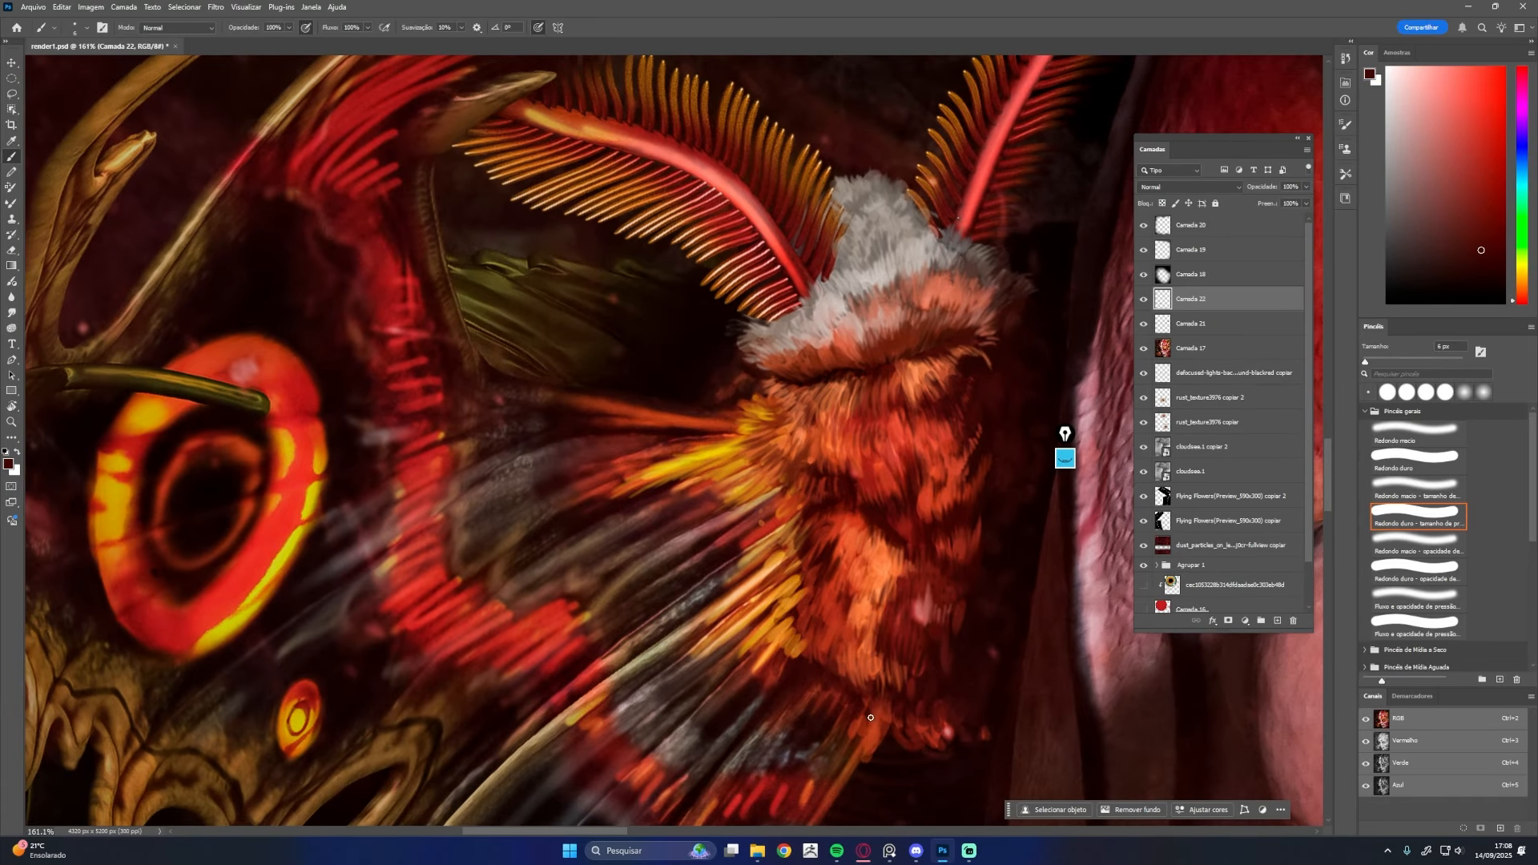
Finish the fur at the bottom tip of the lower moth's body with short sampled hairs
{"action": "left_click", "coordinate": [951, 566], "text": "alt"}
{"action": "left_click_drag", "start_coordinate": [809, 574], "coordinate": [914, 617]}
{"action": "left_click_drag", "start_coordinate": [911, 620], "coordinate": [899, 647]}
{"action": "left_click_drag", "start_coordinate": [901, 654], "coordinate": [888, 711]}
{"action": "left_click", "coordinate": [912, 663], "text": "alt"}
{"action": "mouse_move", "coordinate": [892, 677]}
{"action": "left_mouse_down"}
{"action": "mouse_move", "coordinate": [860, 716]}
{"action": "mouse_move", "coordinate": [851, 653]}
{"action": "mouse_move", "coordinate": [926, 612]}
{"action": "mouse_move", "coordinate": [949, 630]}
{"action": "left_mouse_up"}
{"action": "left_click", "coordinate": [922, 609], "text": "alt"}
{"action": "left_click", "coordinate": [939, 615], "text": "alt"}
{"action": "left_click_drag", "start_coordinate": [1012, 678], "coordinate": [971, 711]}
{"action": "left_click_drag", "start_coordinate": [902, 664], "coordinate": [846, 662]}
Give the Camada 21 copy a lightening blend mode and set the Camada 22 copy to Subexposição de cores at about 58% opacity
{"action": "key", "text": "r"}
{"action": "left_click_drag", "start_coordinate": [845, 657], "coordinate": [933, 496]}
{"action": "left_click_drag", "start_coordinate": [702, 401], "coordinate": [437, 566]}
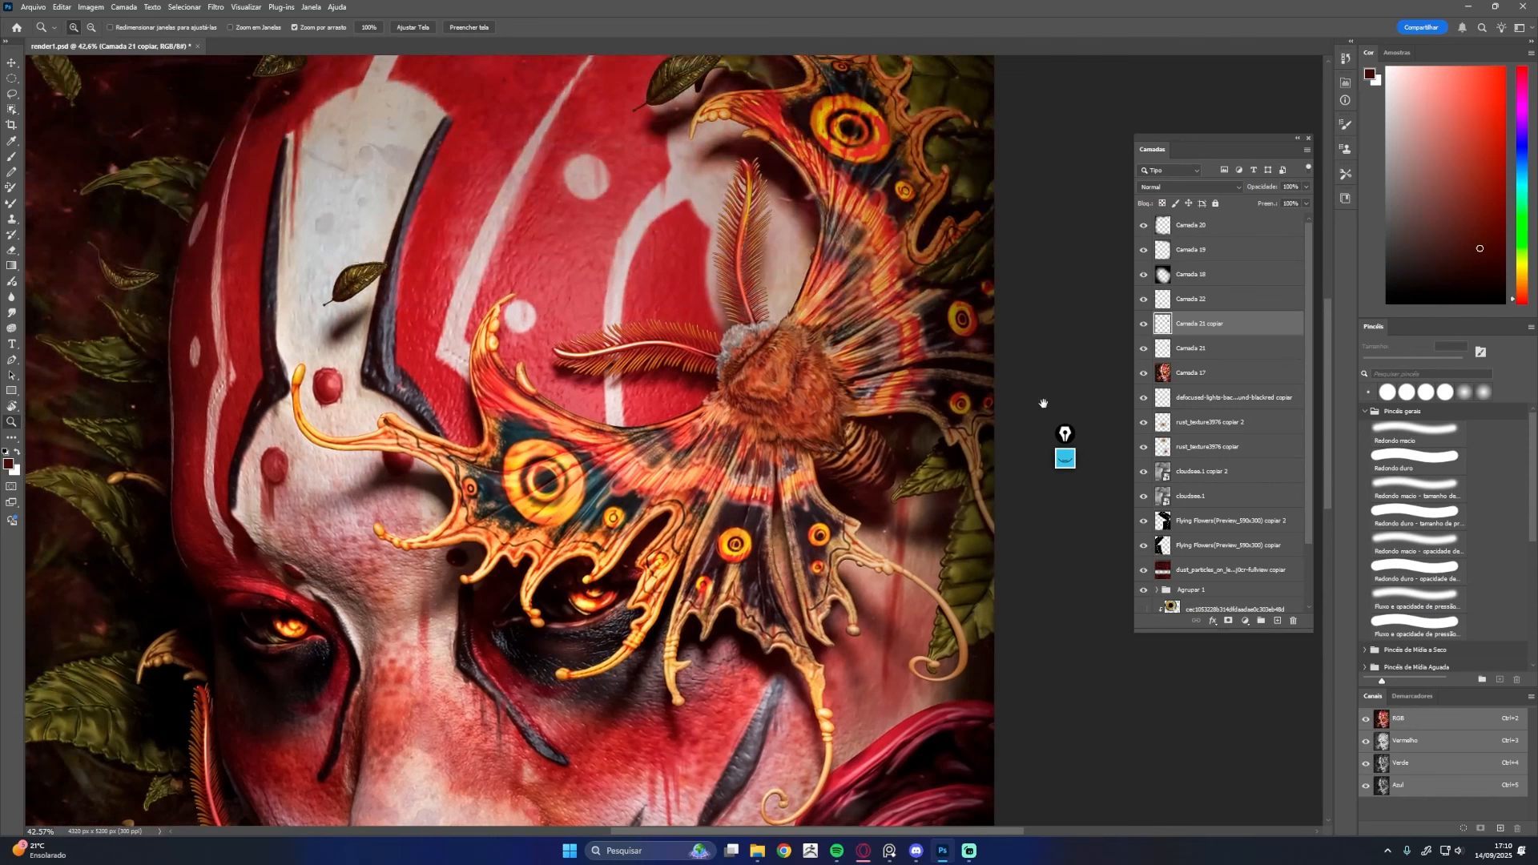
{"action": "left_click", "coordinate": [1189, 186]}
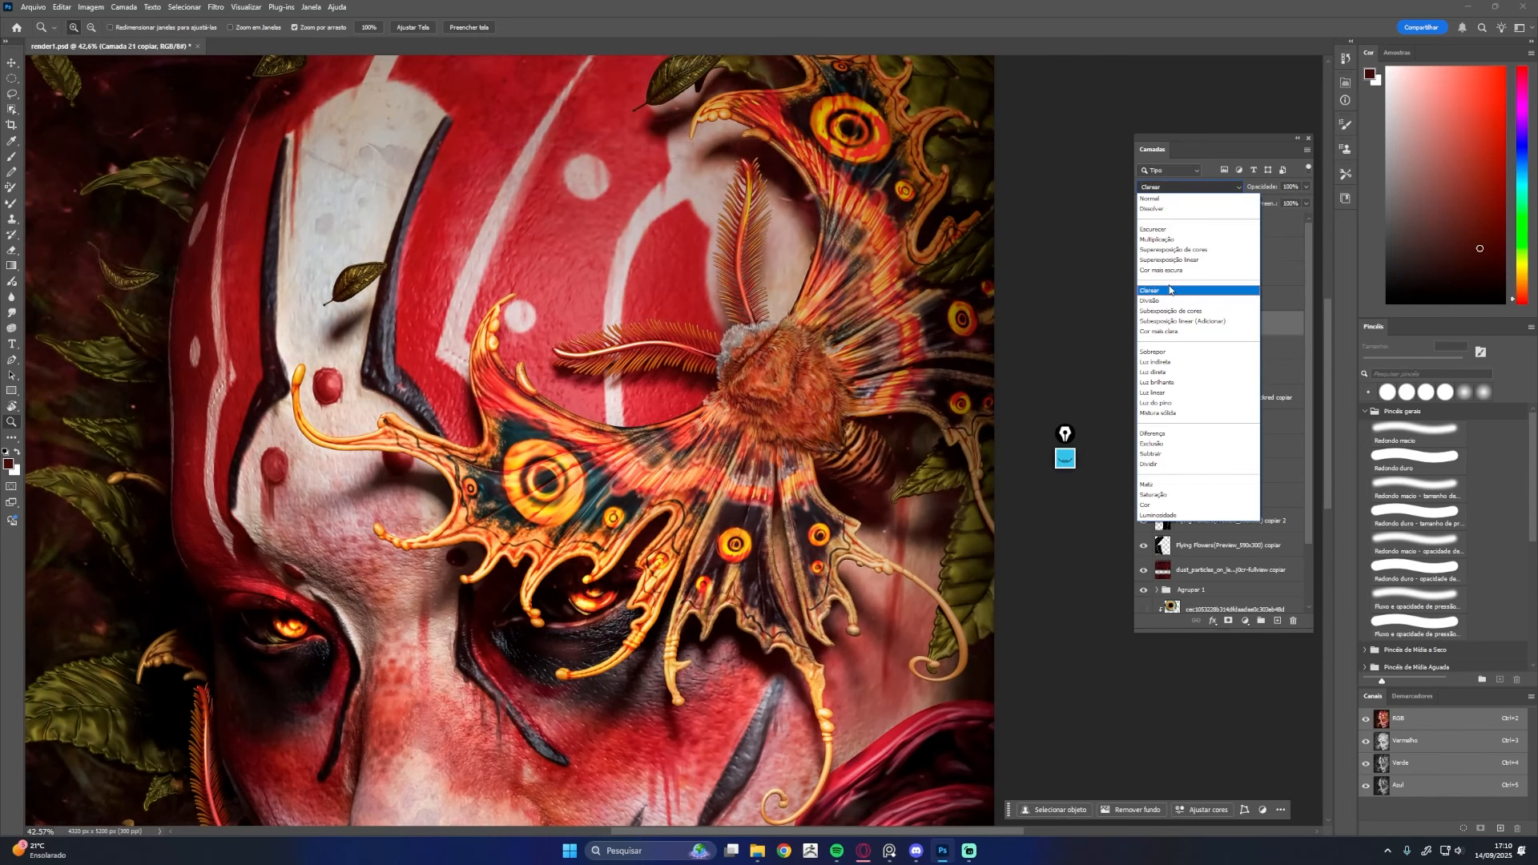
{"action": "left_click", "coordinate": [1186, 299]}
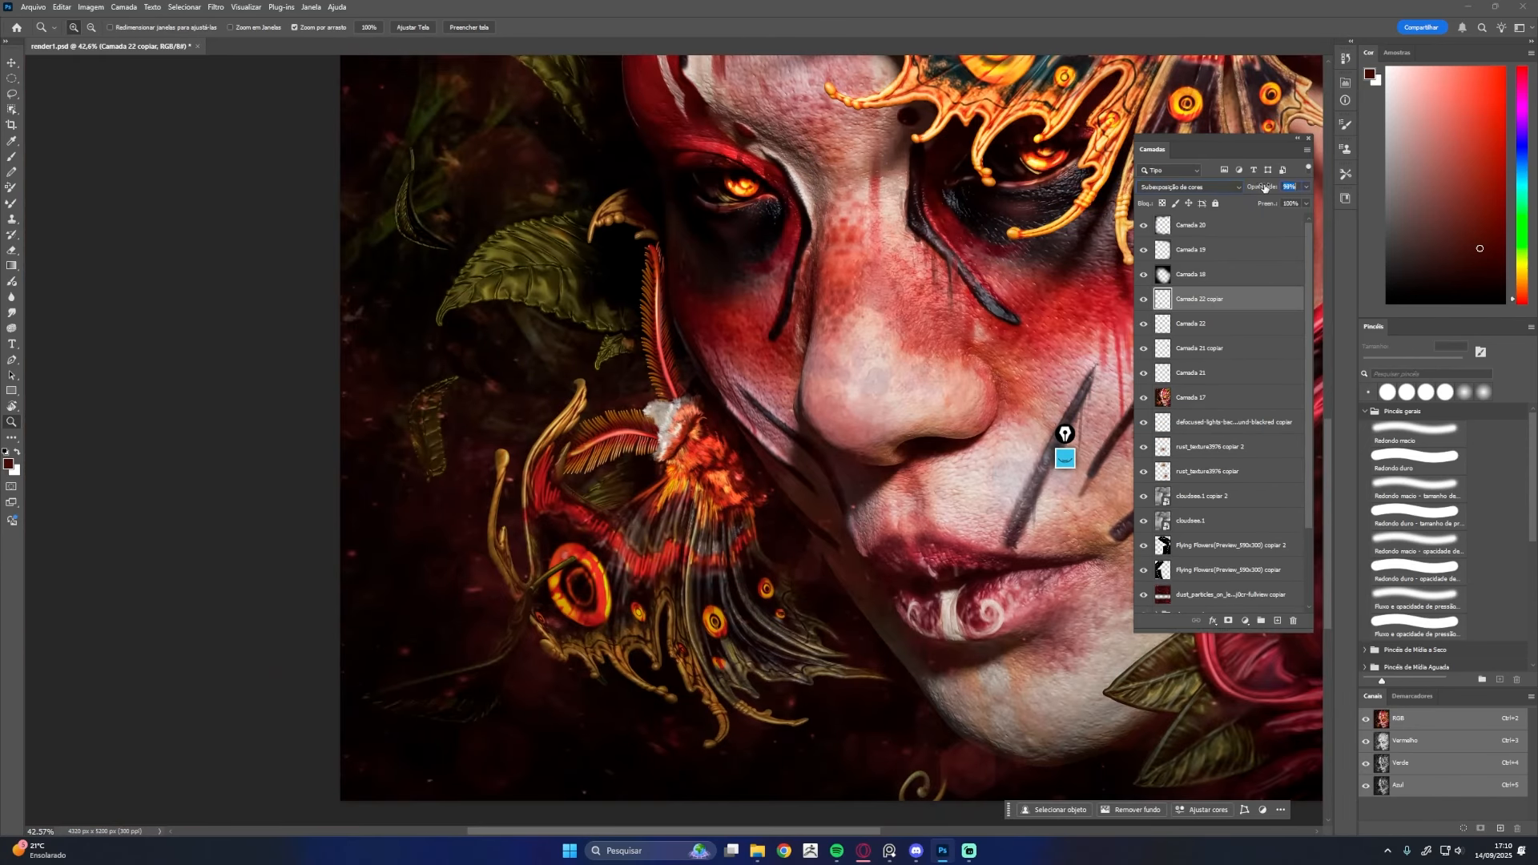
{"action": "left_click_drag", "start_coordinate": [1264, 188], "coordinate": [1266, 188]}
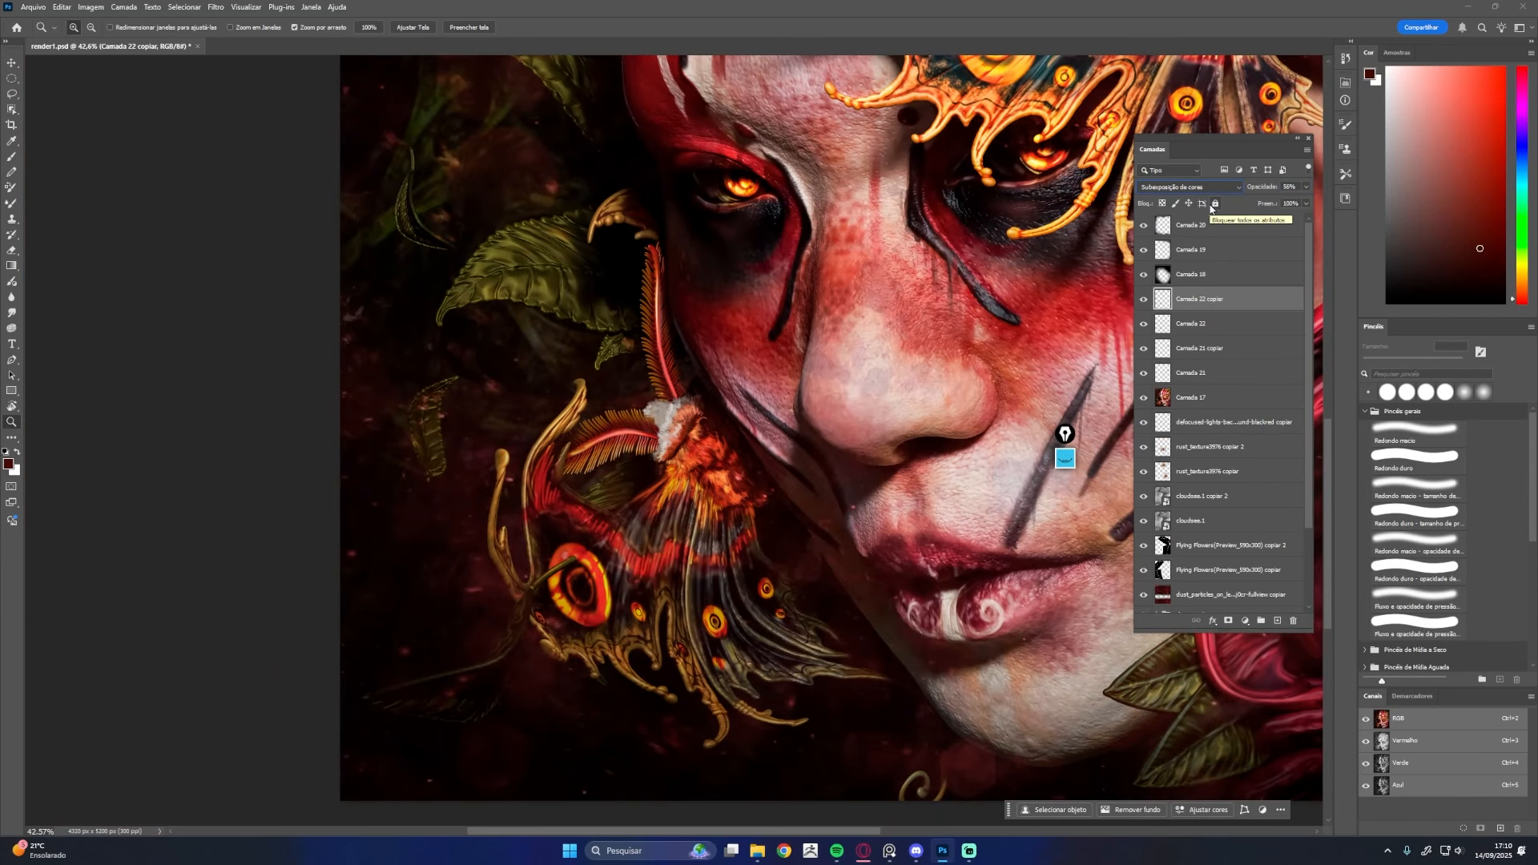
On new layer Camada 23, touch up the lower moth with a 10 px hard brush in sampled gold and dark brown tones
{"action": "left_click_drag", "start_coordinate": [844, 414], "coordinate": [733, 541]}
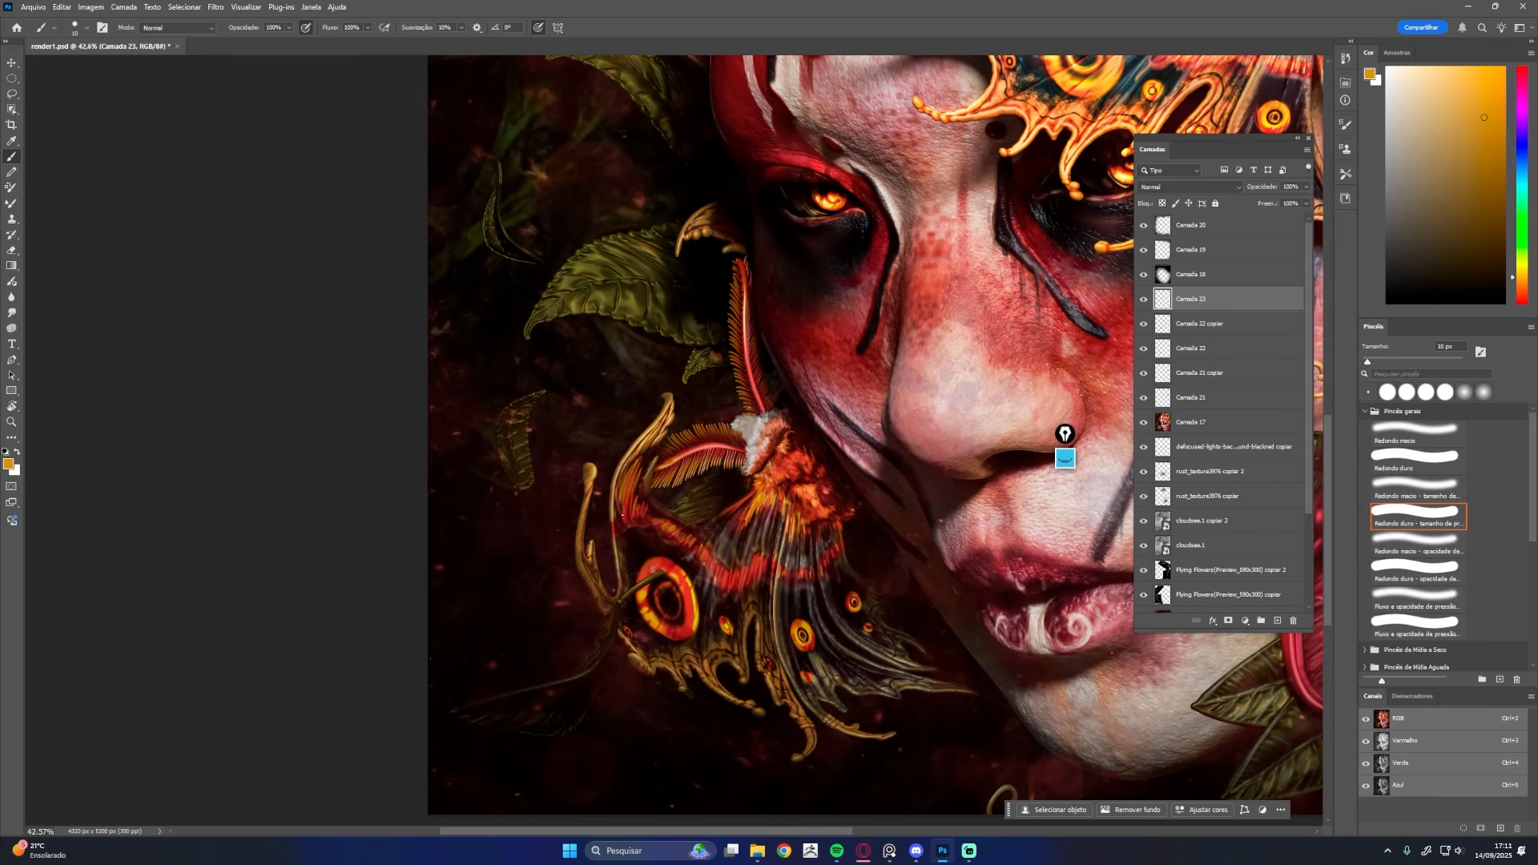
{"action": "left_click", "coordinate": [642, 503], "text": "alt"}
{"action": "left_click", "coordinate": [753, 555], "text": "alt"}
{"action": "left_click", "coordinate": [757, 554], "text": "alt"}
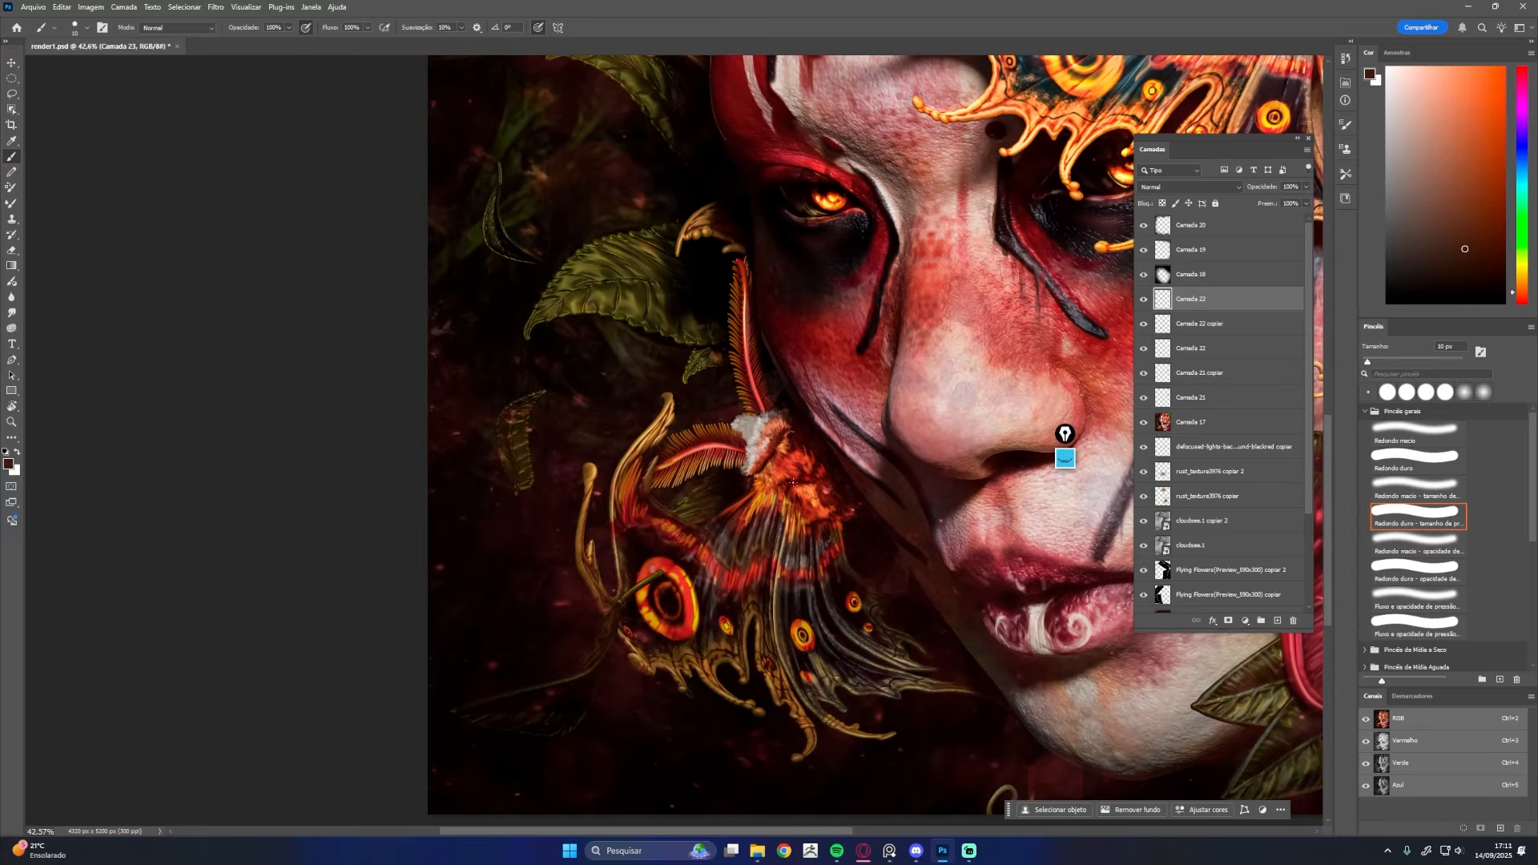
Shade the line between the lips with a soft black brush on Camada 24 and lower that layer's opacity
{"action": "scroll", "coordinate": [792, 482], "scroll_direction": "down", "scroll_amount": 2}
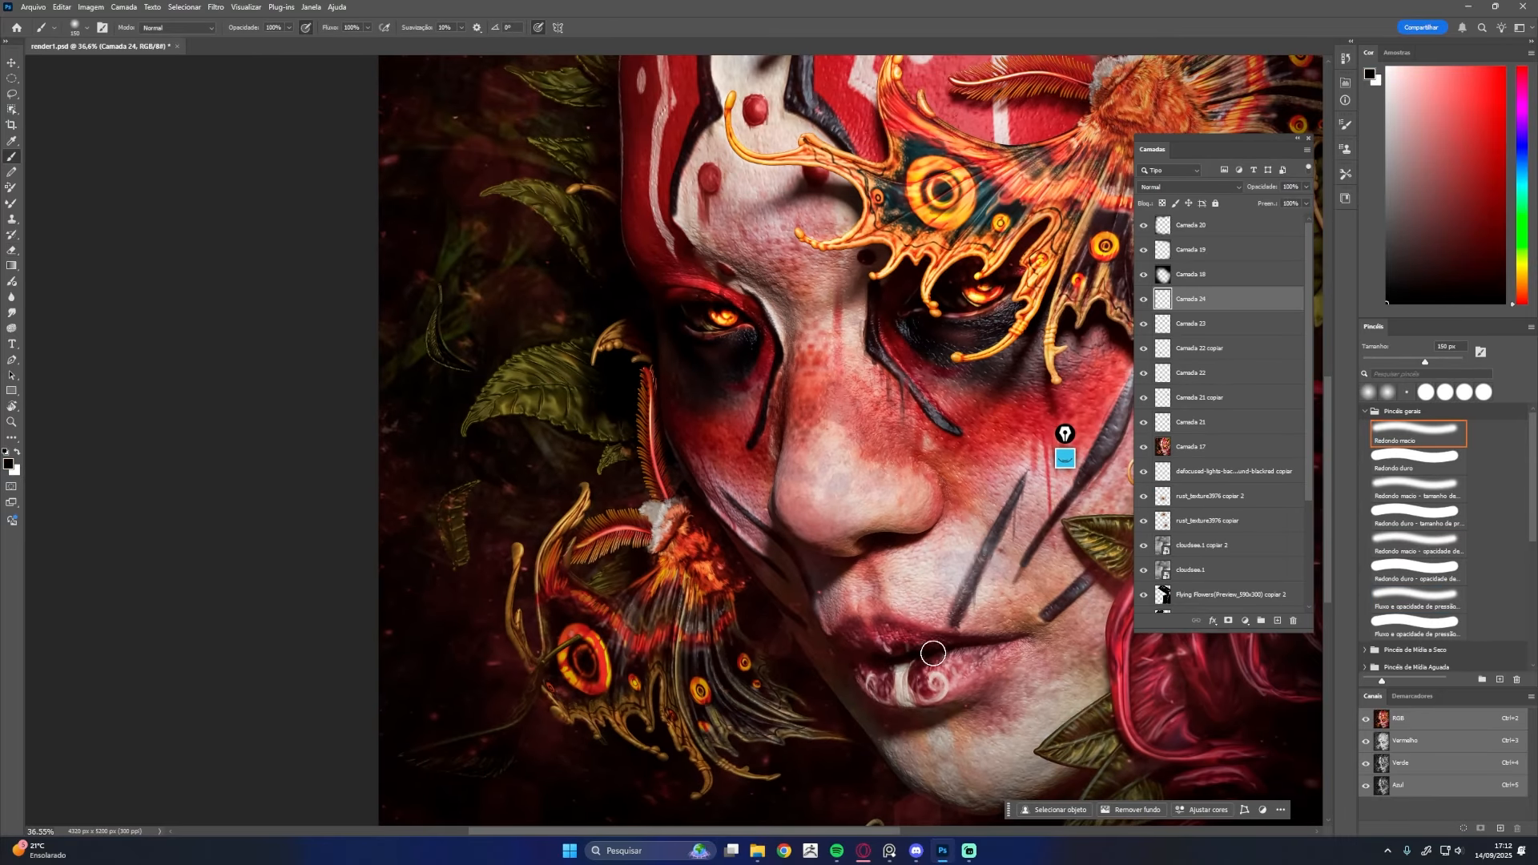
{"action": "left_click_drag", "start_coordinate": [934, 654], "coordinate": [858, 656]}
{"action": "left_click_drag", "start_coordinate": [1266, 188], "coordinate": [1241, 191]}
{"action": "left_click_drag", "start_coordinate": [966, 652], "coordinate": [919, 657]}
{"action": "mouse_move", "coordinate": [1099, 498]}
{"action": "left_mouse_down"}
{"action": "mouse_move", "coordinate": [1001, 594]}
{"action": "mouse_move", "coordinate": [1078, 509]}
{"action": "left_mouse_up"}
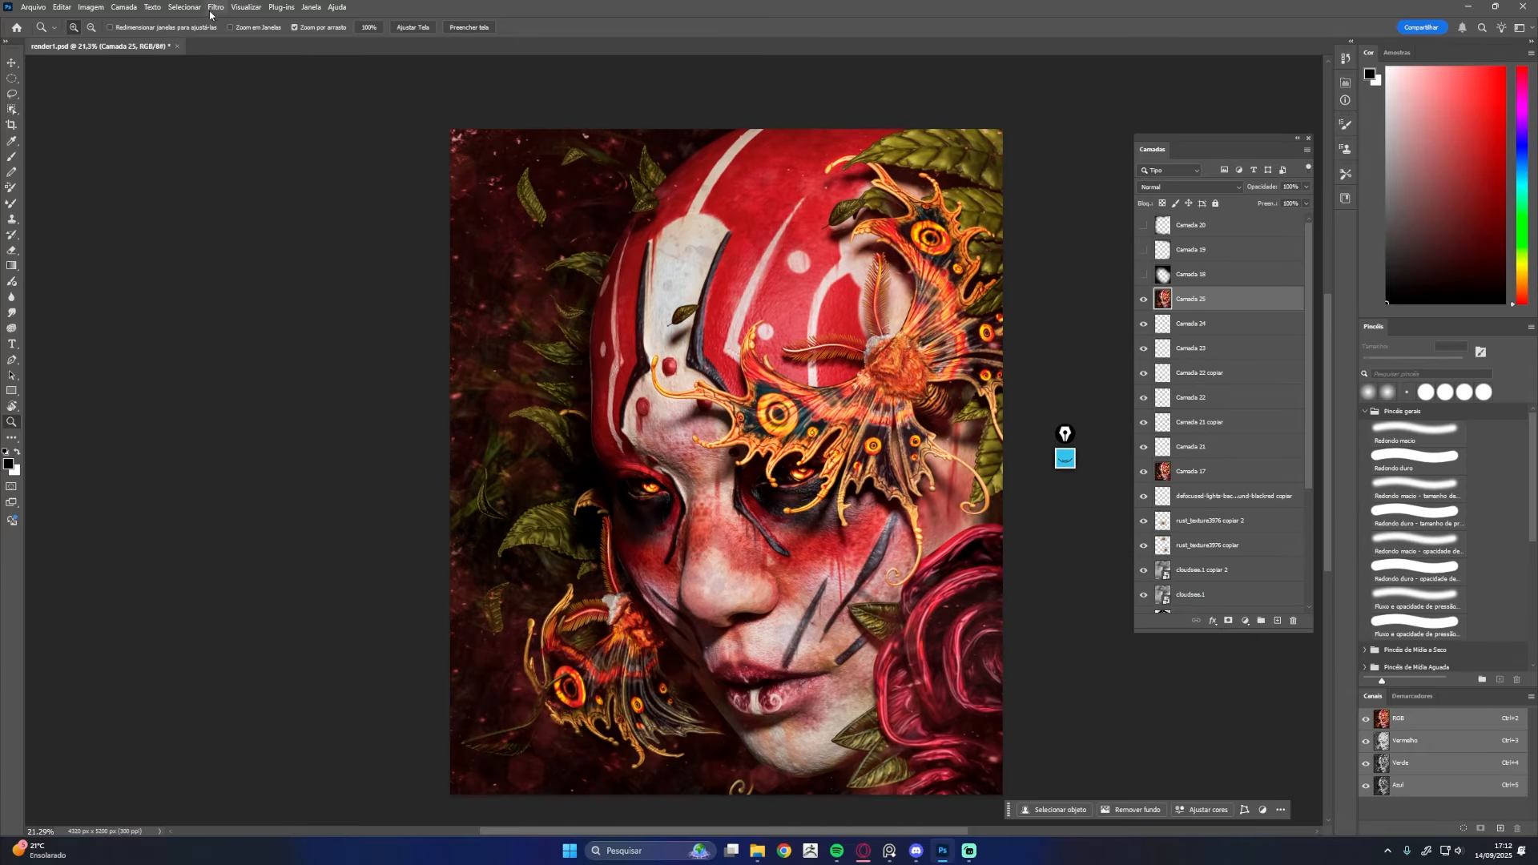
Apply a cooler, high-contrast filter grade to the merged layer Camada 25 and hide it behind an inverted layer mask
{"action": "left_click", "coordinate": [215, 7]}
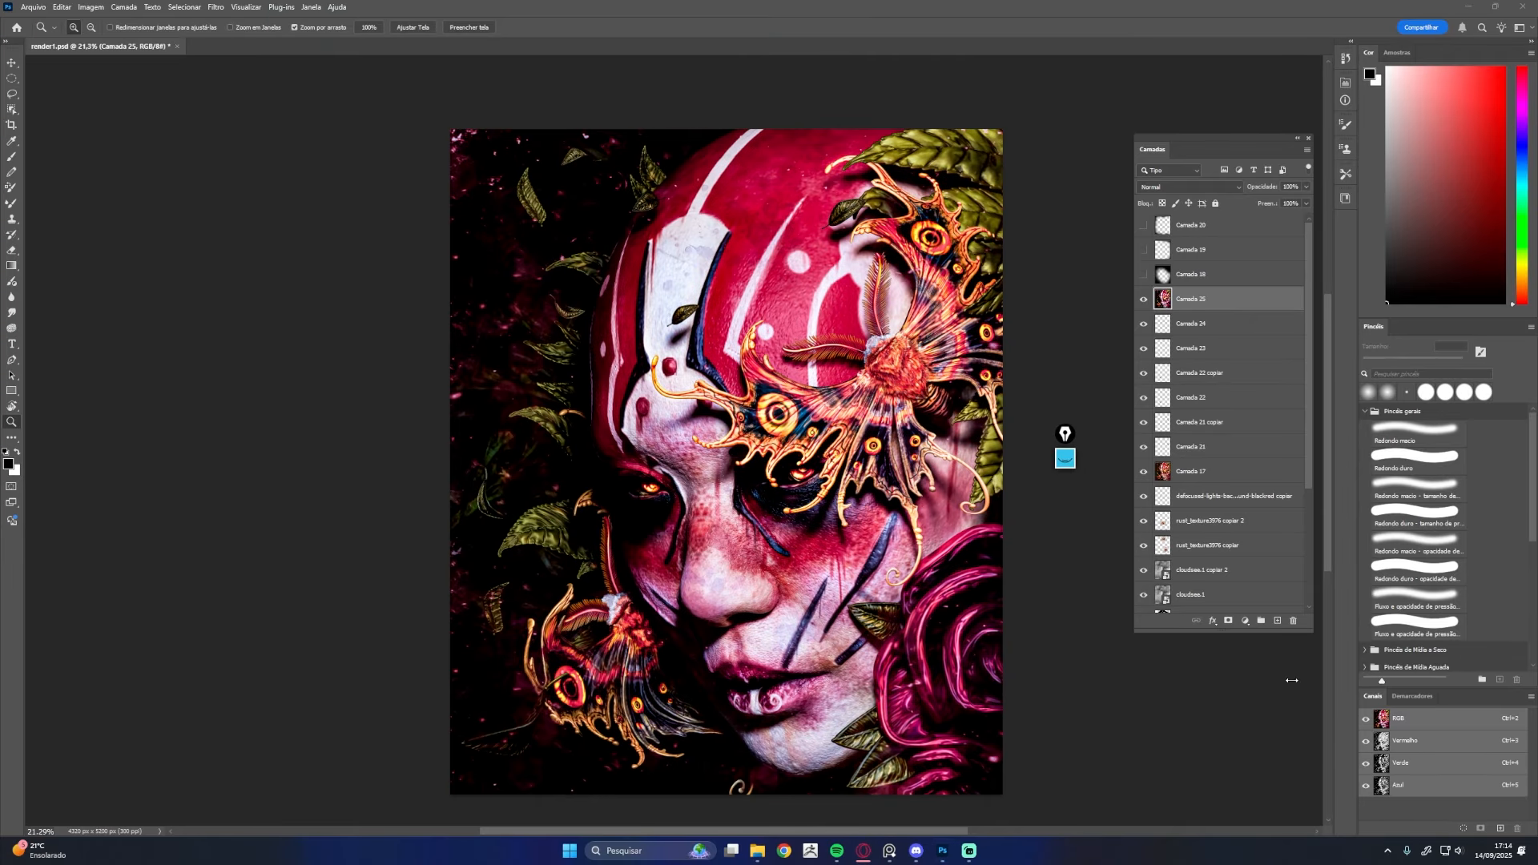
{"action": "left_click", "coordinate": [1228, 621]}
{"action": "key", "text": "ctrl+i"}
Paint white on the Camada 25 mask to reveal the grade over both moth bodies, the rose and the head
{"action": "key", "text": "b"}
{"action": "key", "text": "x"}
{"action": "left_click", "coordinate": [902, 365]}
{"action": "left_click", "coordinate": [640, 625]}
{"action": "left_click_drag", "start_coordinate": [946, 615], "coordinate": [891, 767]}
{"action": "left_click_drag", "start_coordinate": [719, 292], "coordinate": [789, 253]}
Compare the image with the Camada 25 mask and layer switched off and on
{"action": "left_click", "coordinate": [1189, 308], "text": "shift"}
{"action": "left_click", "coordinate": [1189, 308], "text": "shift"}
{"action": "left_click", "coordinate": [1189, 307], "text": "shift"}
{"action": "left_click", "coordinate": [1189, 307], "text": "shift"}
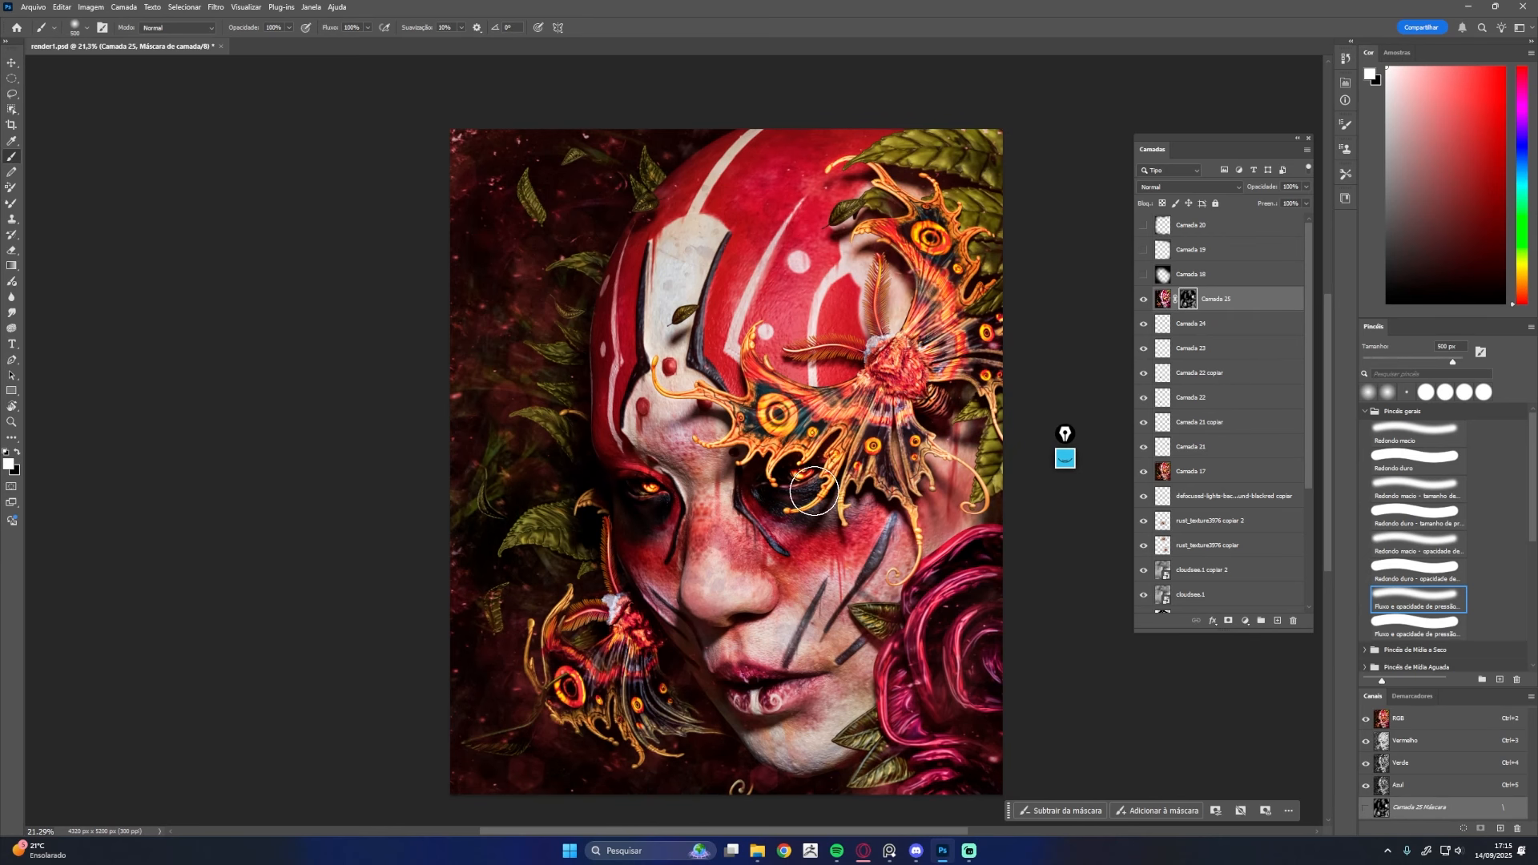
{"action": "left_click", "coordinate": [1189, 304], "text": "shift"}
{"action": "left_click", "coordinate": [1189, 304], "text": "shift"}
{"action": "left_click", "coordinate": [1146, 300]}
{"action": "left_click", "coordinate": [1145, 300]}
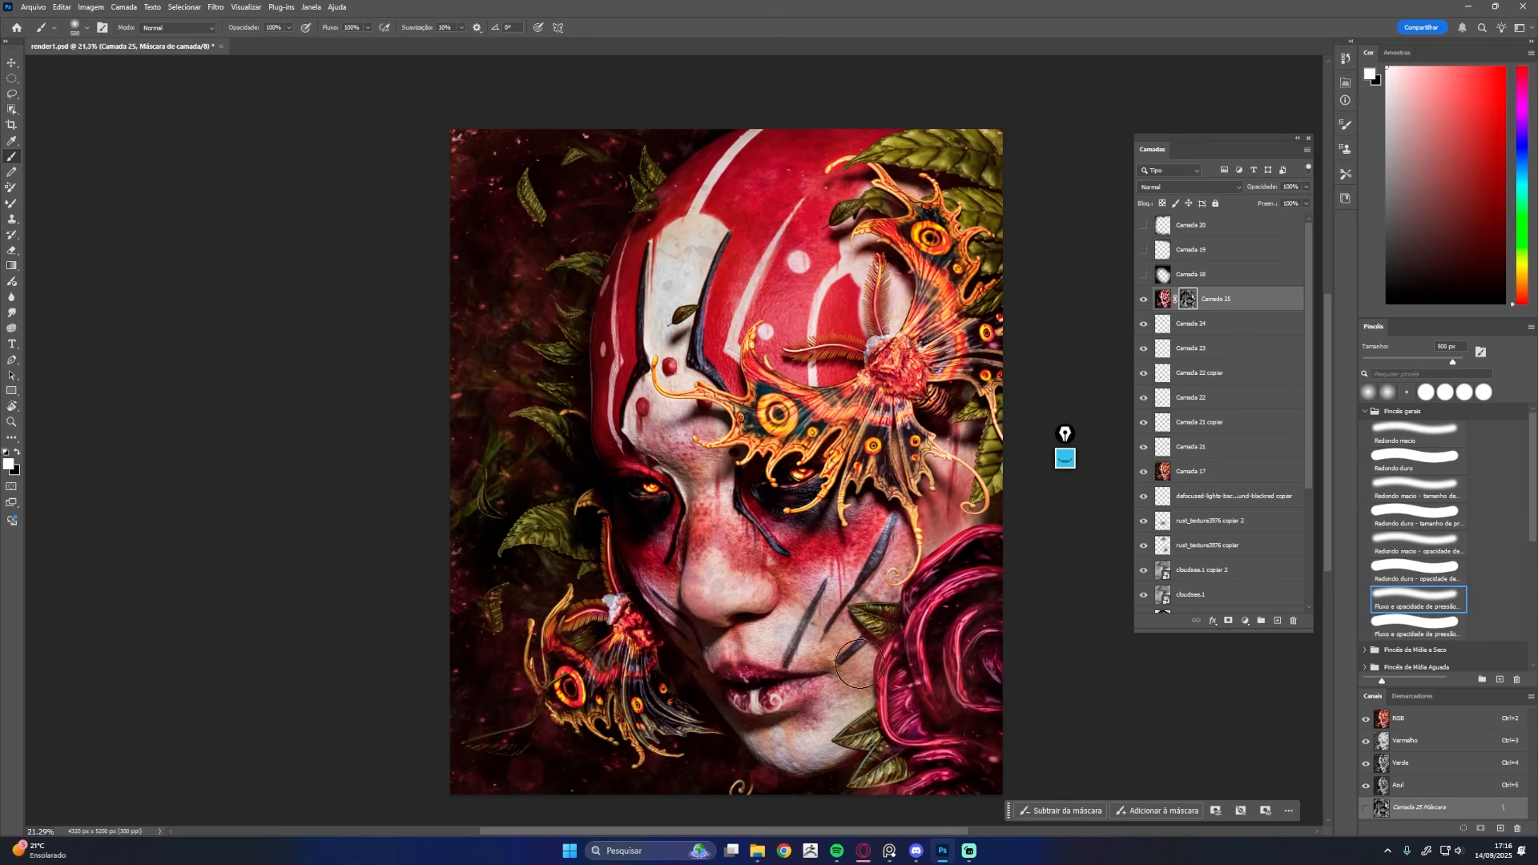
{"action": "left_click", "coordinate": [1189, 303], "text": "shift"}
{"action": "left_click", "coordinate": [1188, 302], "text": "shift"}
Duplicate Camada 25, delete the copy's mask and lower the copy's opacity to about 34%
{"action": "key", "text": "ctrl+j"}
{"action": "key", "text": "Delete"}
{"action": "mouse_move", "coordinate": [1265, 188]}
{"action": "left_mouse_down"}
{"action": "mouse_move", "coordinate": [1200, 189]}
{"action": "mouse_move", "coordinate": [1267, 188]}
{"action": "left_mouse_up"}
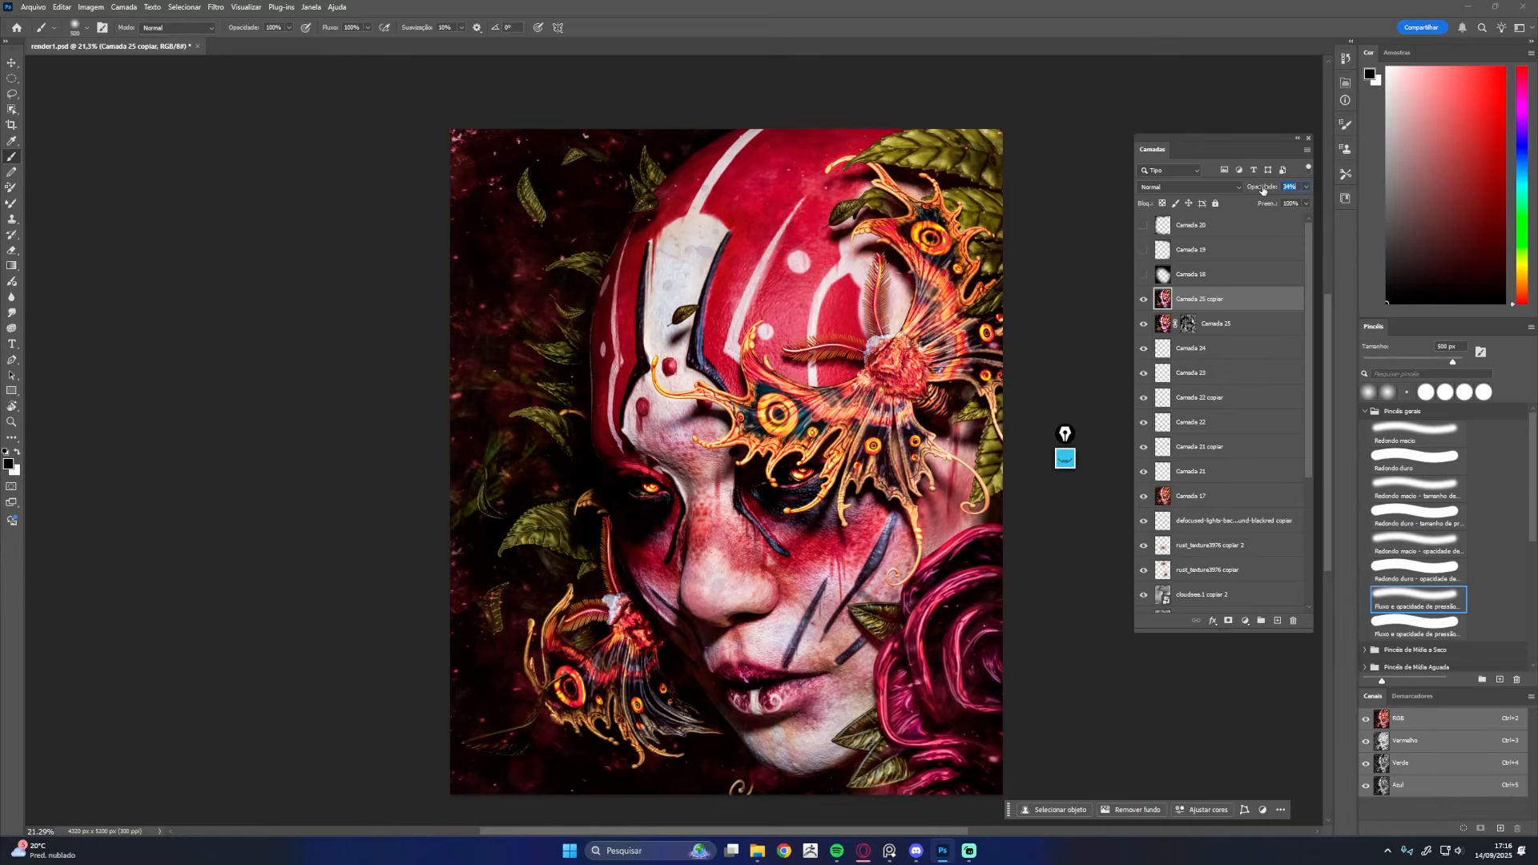
Show the layers Camada 18, 19 and 20 again and stamp all visible layers into a new layer
{"action": "left_click_drag", "start_coordinate": [1144, 276], "coordinate": [1145, 228]}
{"action": "key", "text": "ctrl+alt+shift+s"}
{"action": "key", "text": "Escape"}
{"action": "key", "text": "ctrl+alt+shift+e"}
Set the stamped layer's blend mode to Divisão and its opacity to 12%
{"action": "left_click", "coordinate": [1178, 188]}
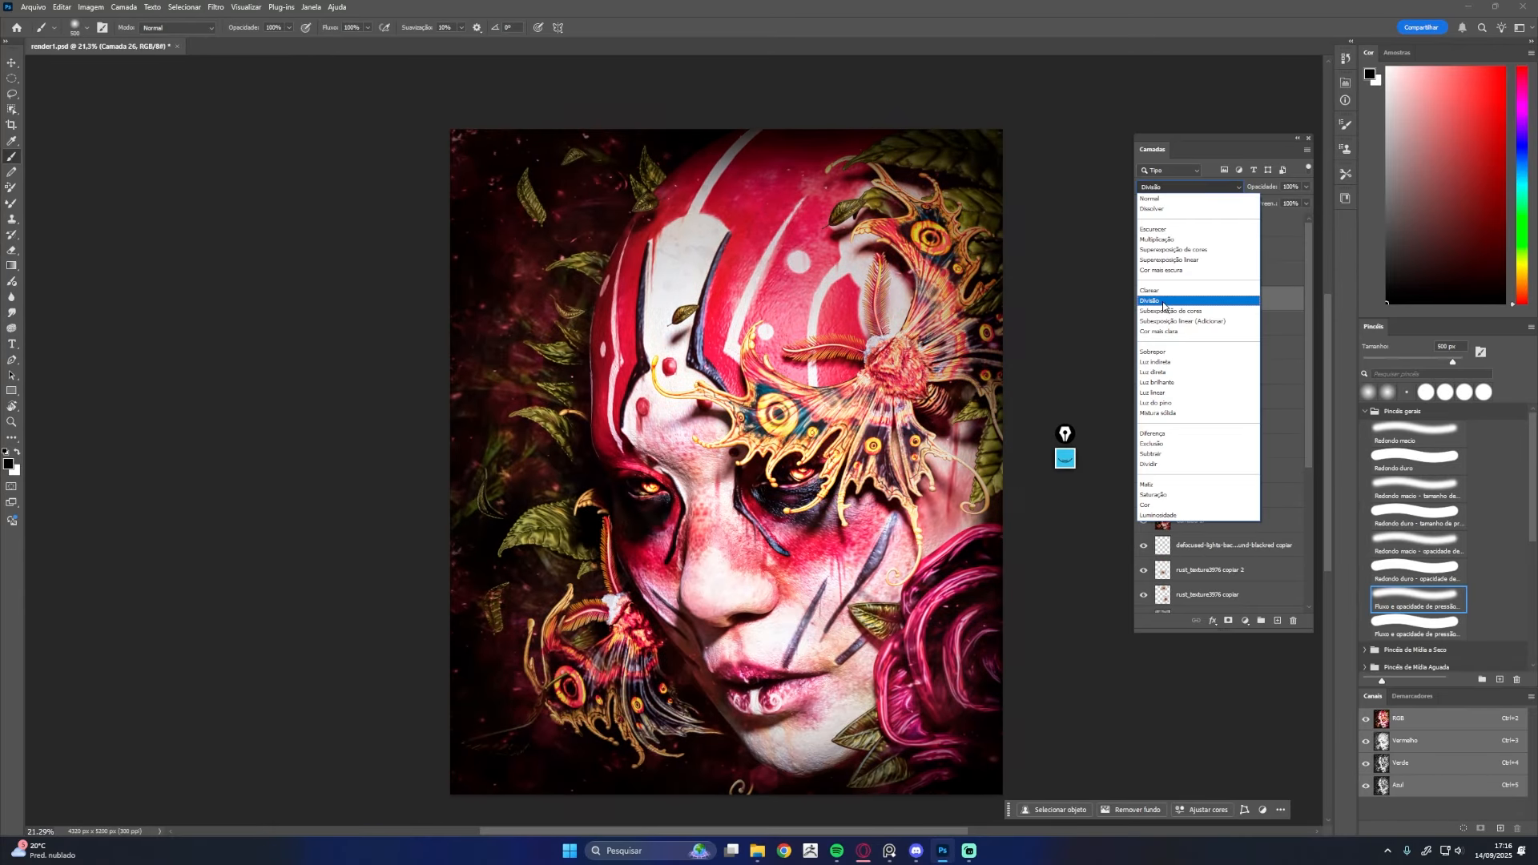
{"action": "left_click", "coordinate": [1168, 303]}
{"action": "mouse_move", "coordinate": [1260, 189]}
{"action": "left_mouse_down"}
{"action": "mouse_move", "coordinate": [1224, 191]}
{"action": "mouse_move", "coordinate": [1267, 189]}
{"action": "left_mouse_up"}
{"action": "left_click", "coordinate": [1223, 189]}
{"action": "left_click", "coordinate": [1178, 457]}
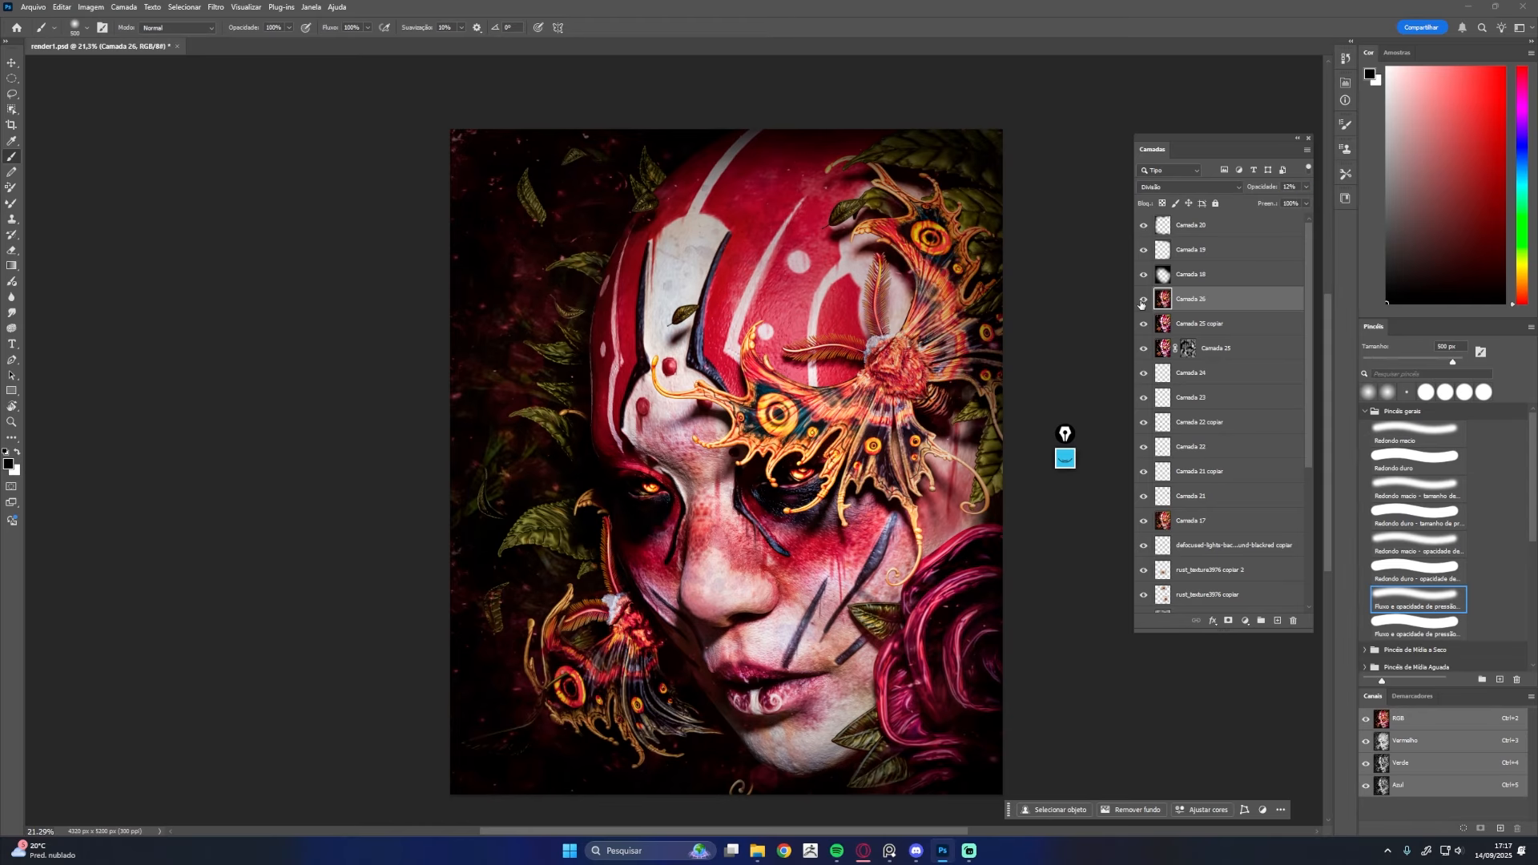
Save the document and compare the image with the masked layer Camada 25 switched off and on
{"action": "key", "text": "ctrl+s"}
{"action": "left_click", "coordinate": [1187, 348]}
{"action": "key", "text": "x"}
{"action": "left_click", "coordinate": [1143, 349]}
{"action": "left_click", "coordinate": [1143, 349]}
Place the logo image file into the composite and move its layer to the top of the layer stack
{"action": "left_click", "coordinate": [757, 851]}
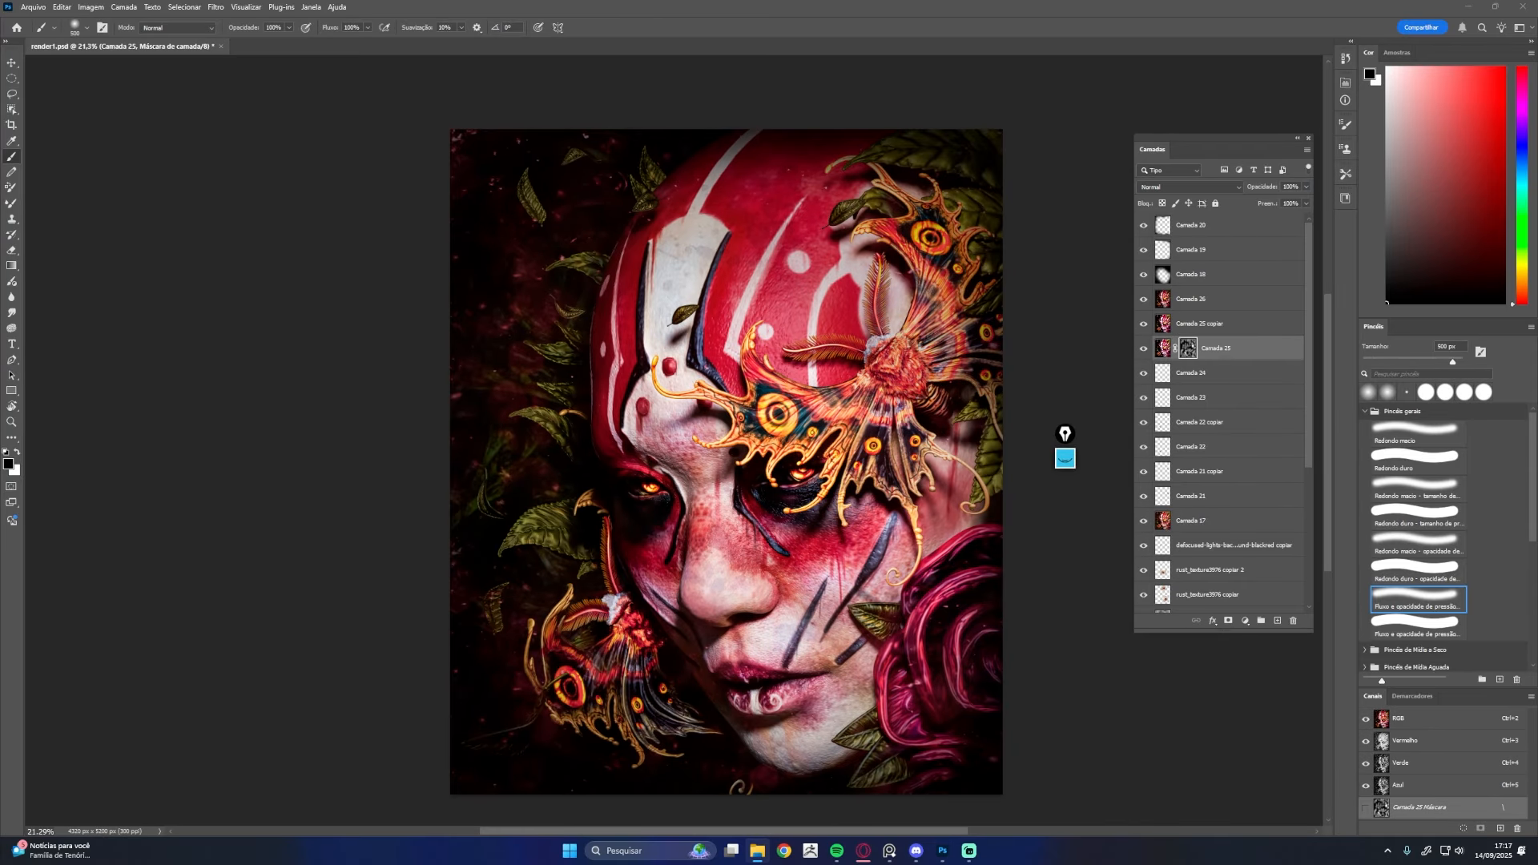
{"action": "left_click_drag", "start_coordinate": [1002, 186], "coordinate": [483, 706]}
{"action": "key", "text": "Return"}
{"action": "left_click_drag", "start_coordinate": [1253, 350], "coordinate": [1242, 214]}
Transform the logo to fit the artwork's lower-left corner and lower its layer opacity
{"action": "key", "text": "ctrl+t"}
{"action": "left_click_drag", "start_coordinate": [467, 723], "coordinate": [485, 758]}
{"action": "key", "text": "Return"}
{"action": "left_click_drag", "start_coordinate": [1273, 186], "coordinate": [1240, 187]}
{"action": "left_click", "coordinate": [968, 851]}
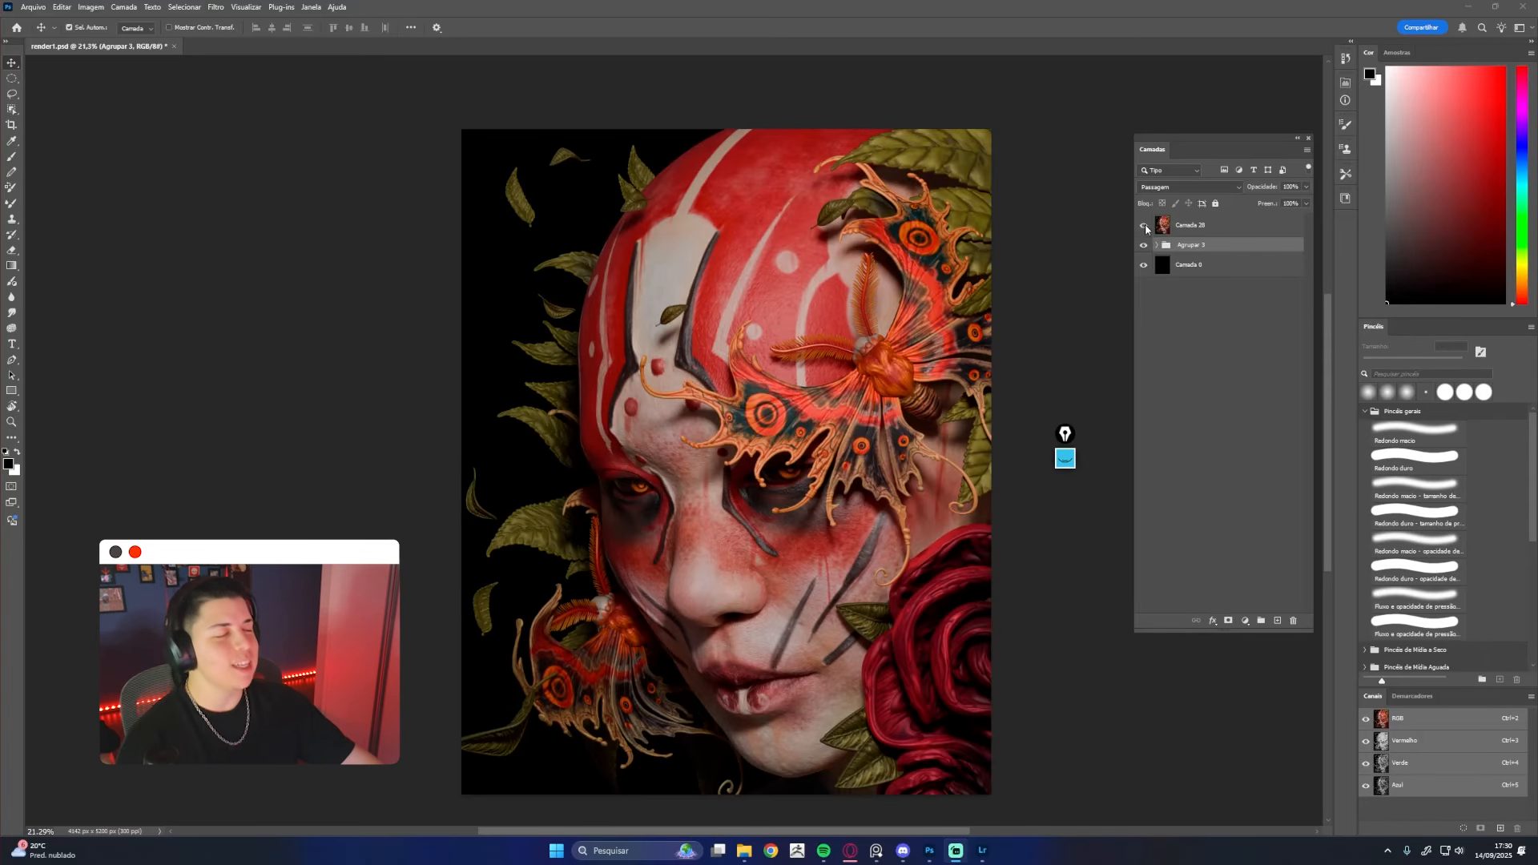
Hide the ungraded portrait layer at the top of the stack and expand the group Agrupar 3
{"action": "left_click", "coordinate": [1184, 337]}
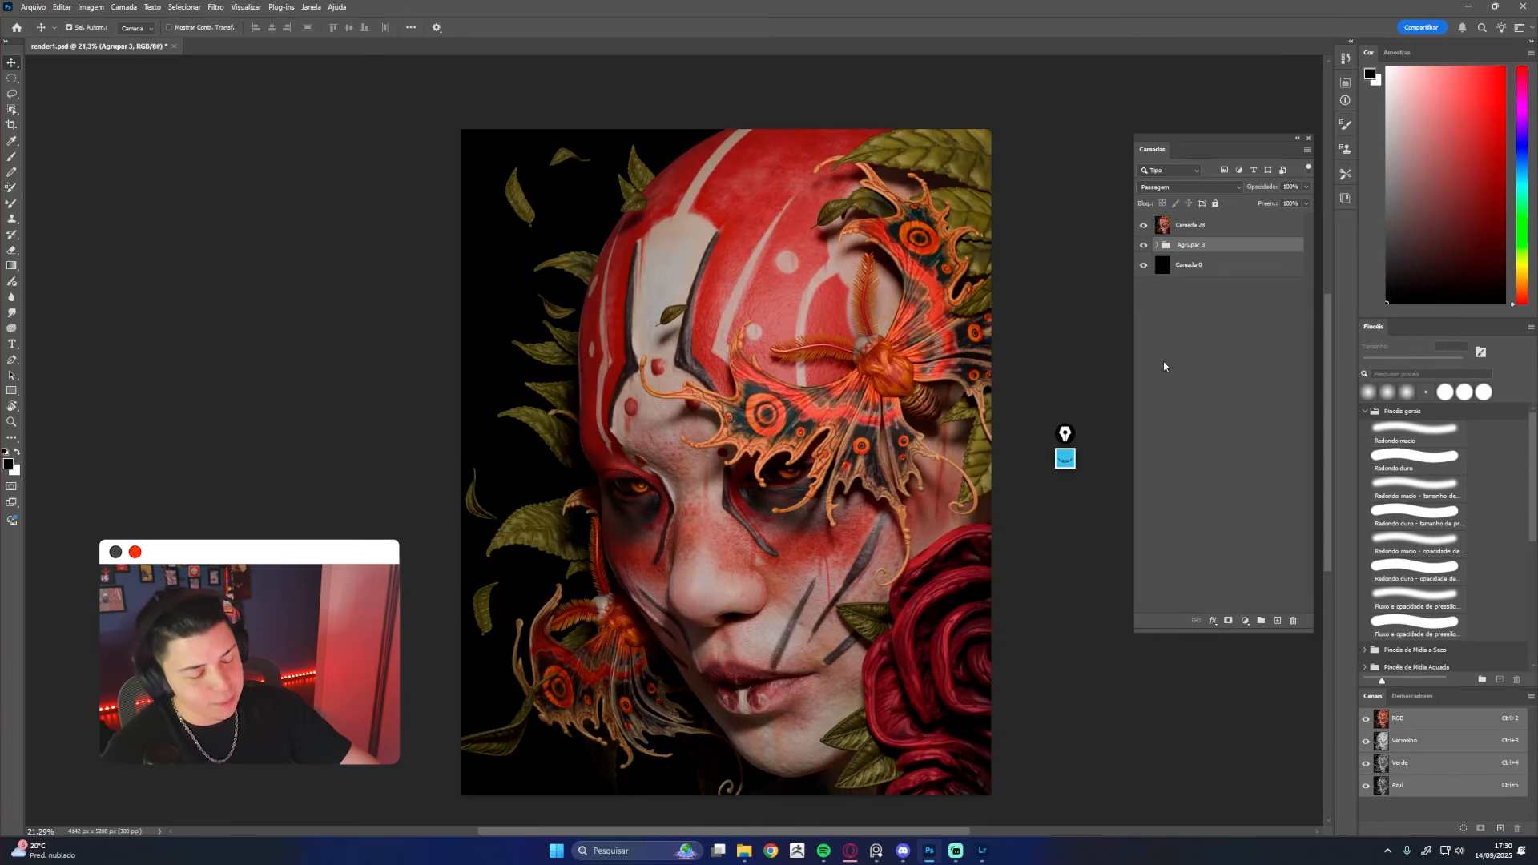
{"action": "key", "text": "ctrl+0"}
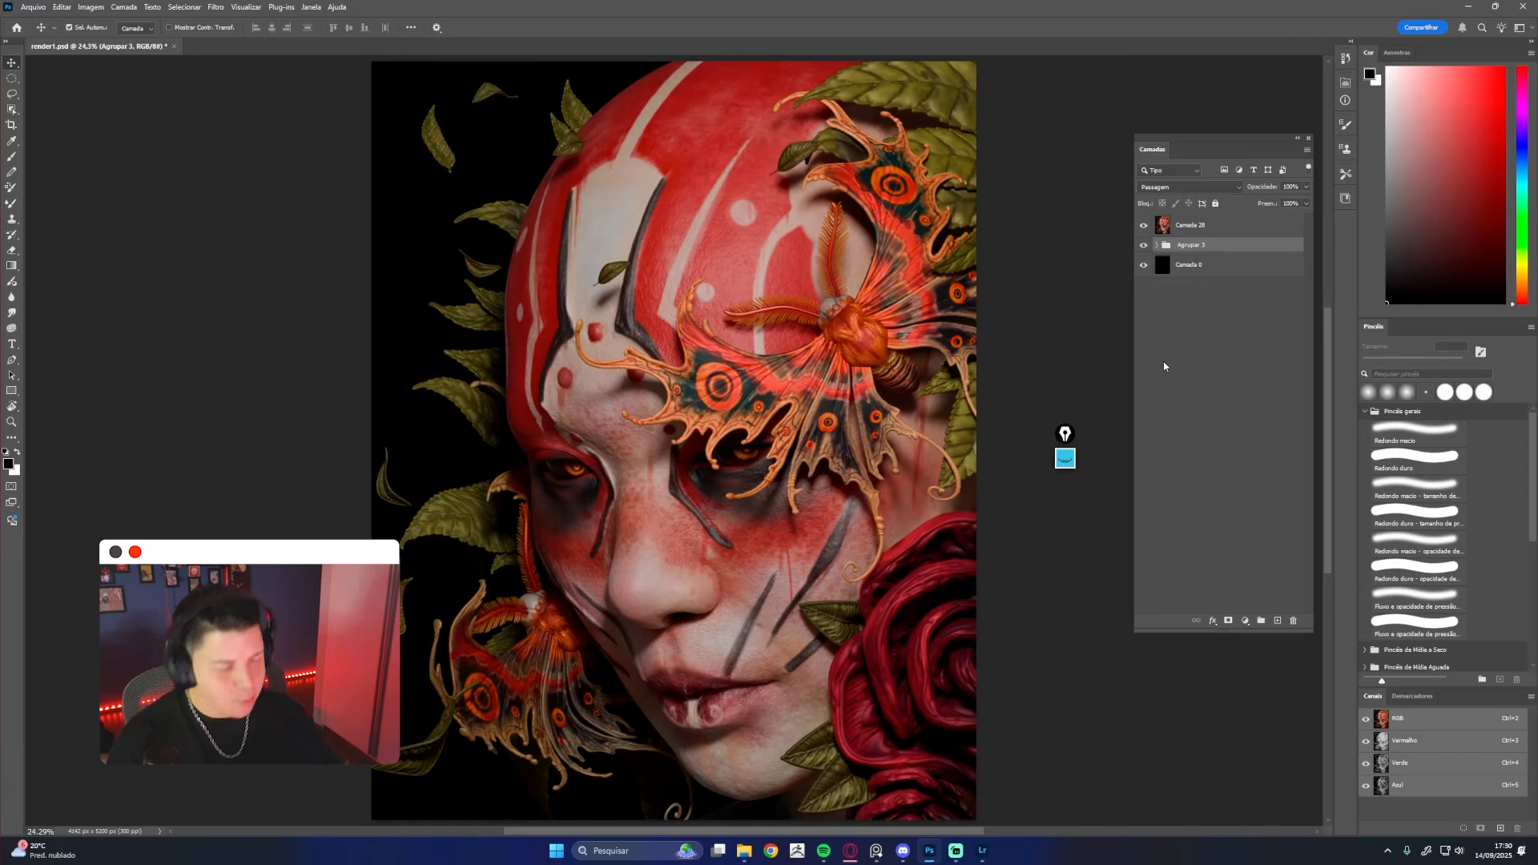
{"action": "left_click", "coordinate": [1143, 226]}
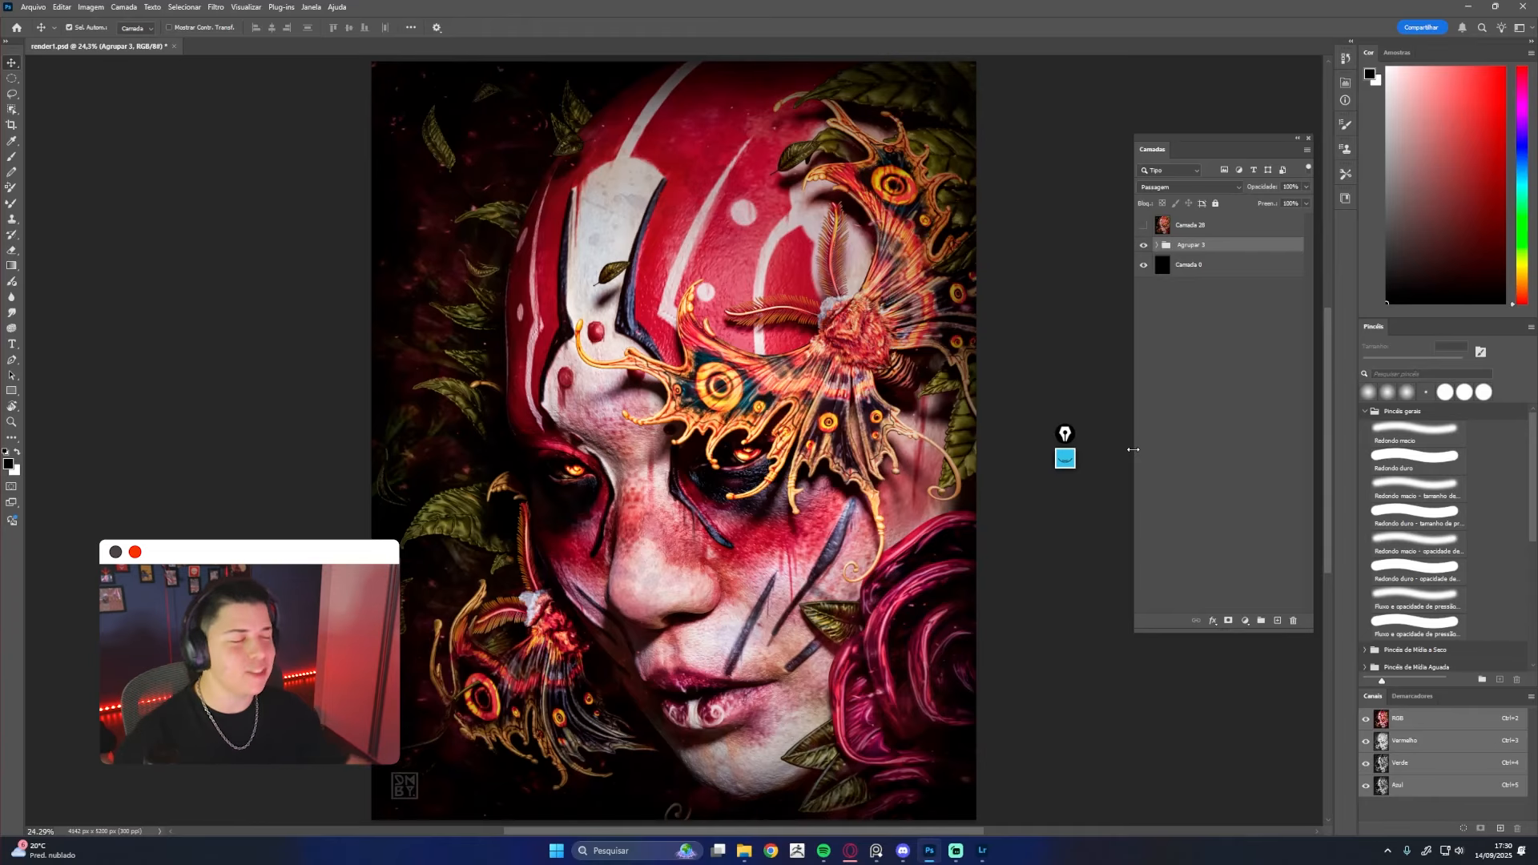
{"action": "left_click", "coordinate": [1156, 245]}
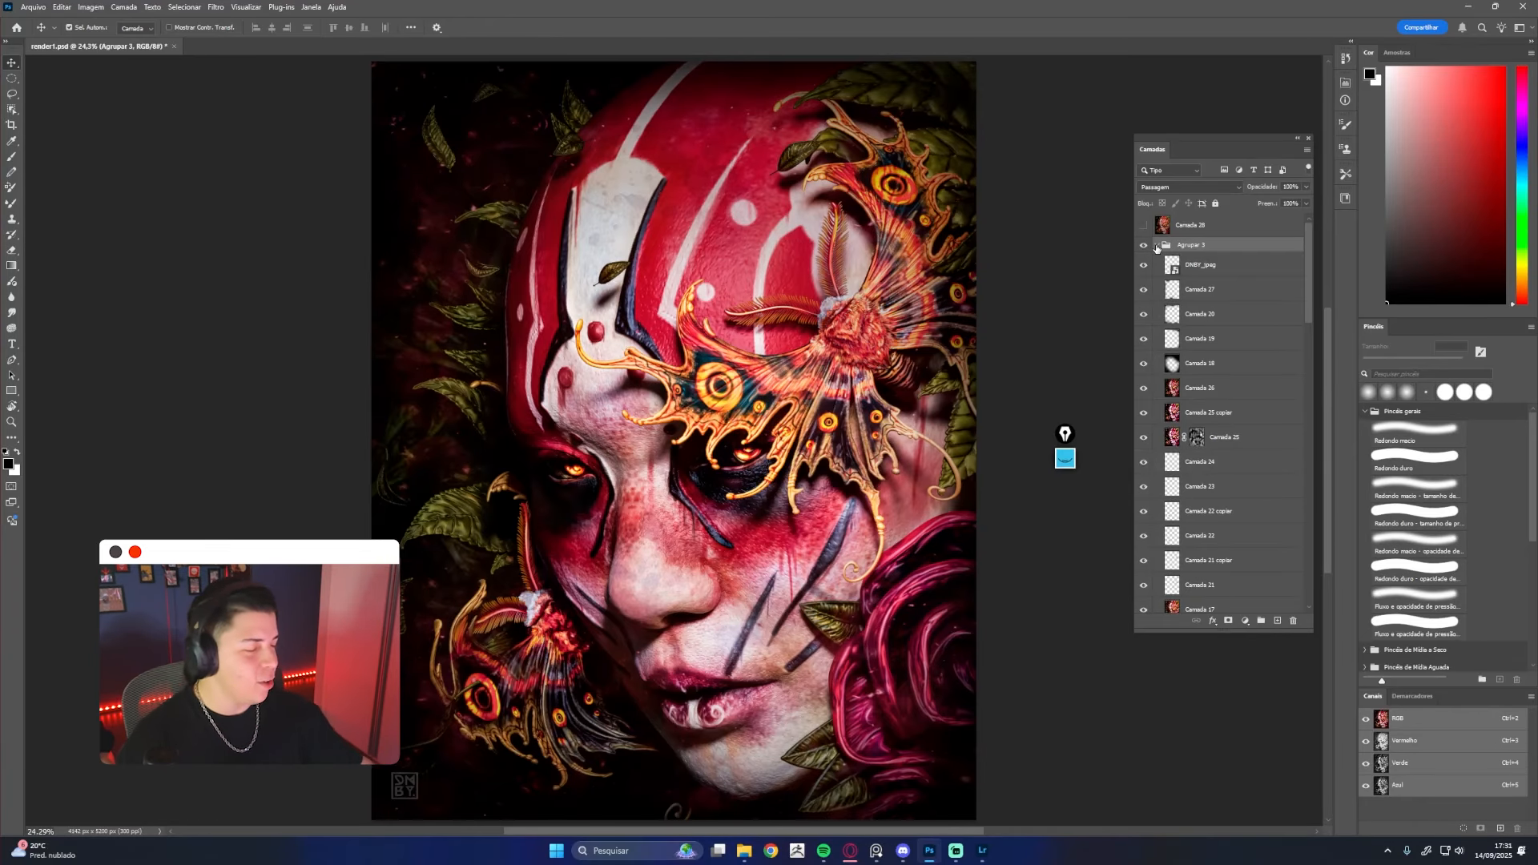
Hide the layers in Agrupar 3 from the logo layer down through the grading and texture layers to Camada 14
{"action": "scroll", "coordinate": [1156, 248], "scroll_direction": "down", "scroll_amount": 5}
{"action": "scroll", "coordinate": [1156, 249], "scroll_direction": "up", "scroll_amount": 5}
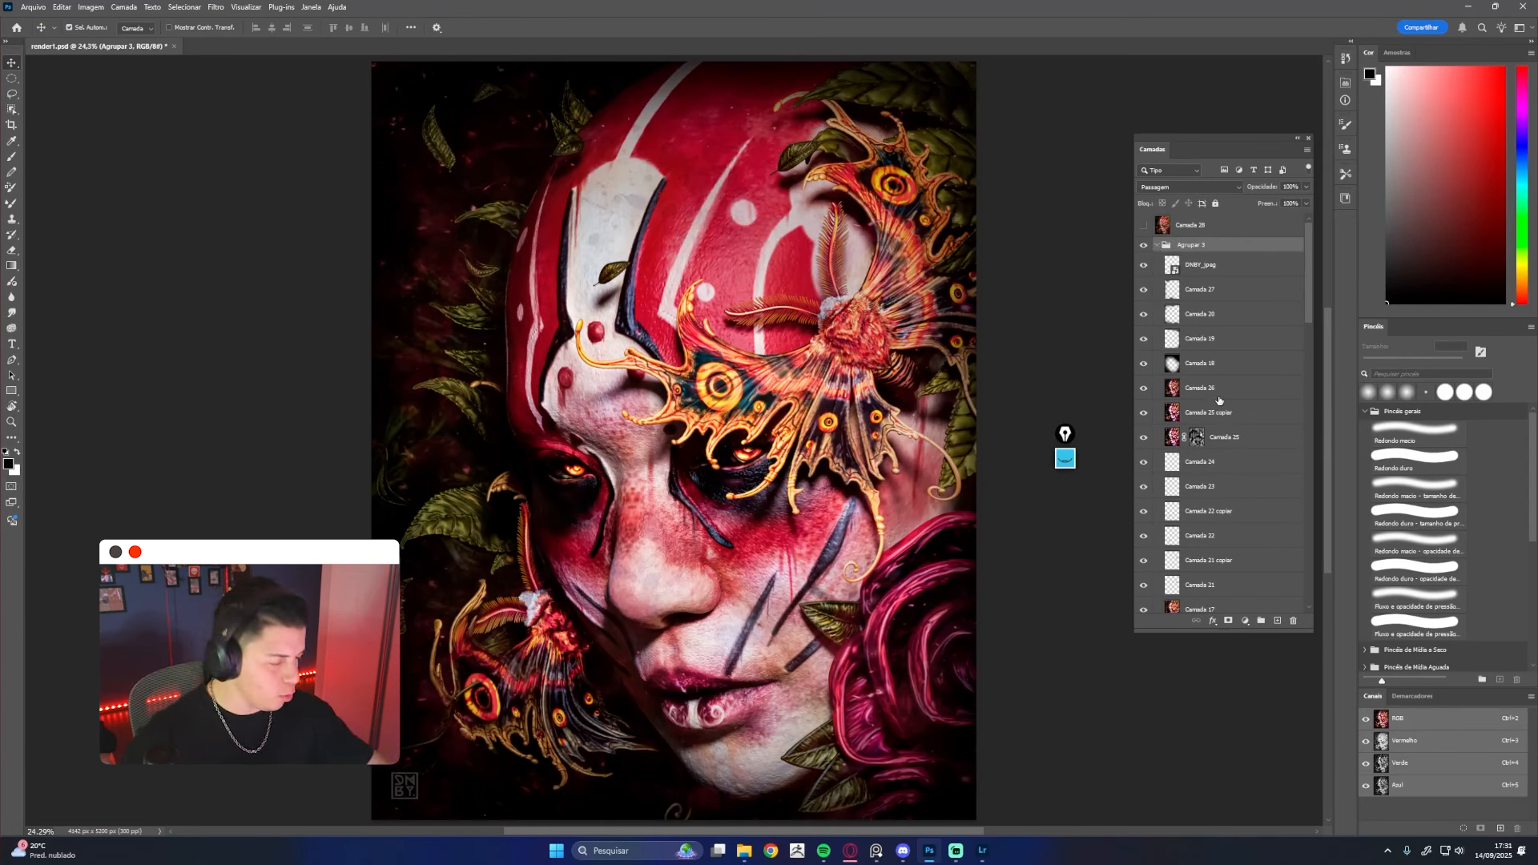
{"action": "scroll", "coordinate": [1171, 267], "scroll_direction": "down", "scroll_amount": 1}
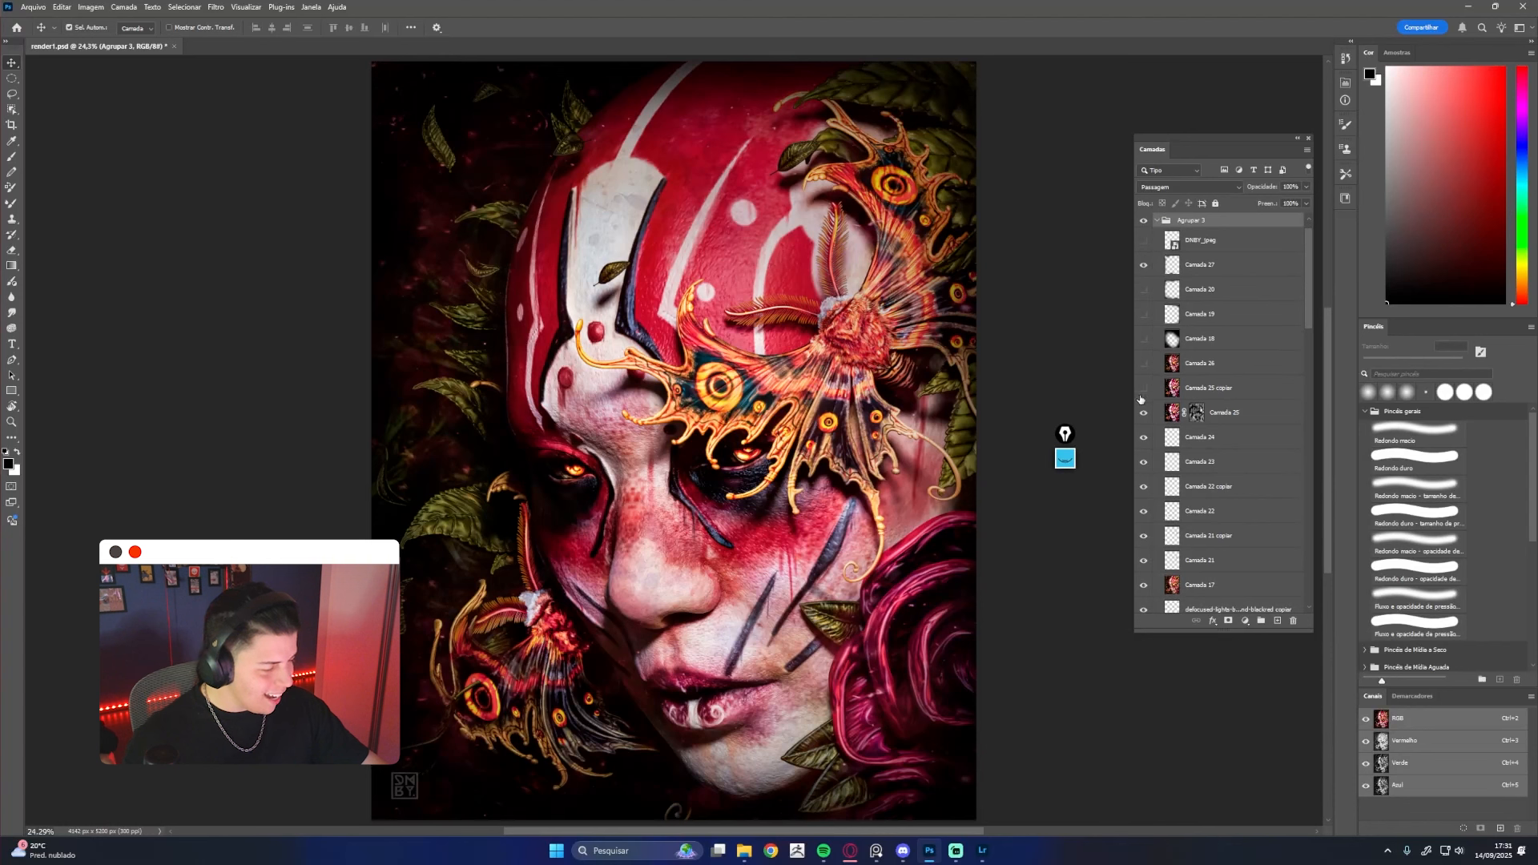
{"action": "left_click", "coordinate": [1144, 585]}
{"action": "scroll", "coordinate": [1147, 481], "scroll_direction": "down", "scroll_amount": 10}
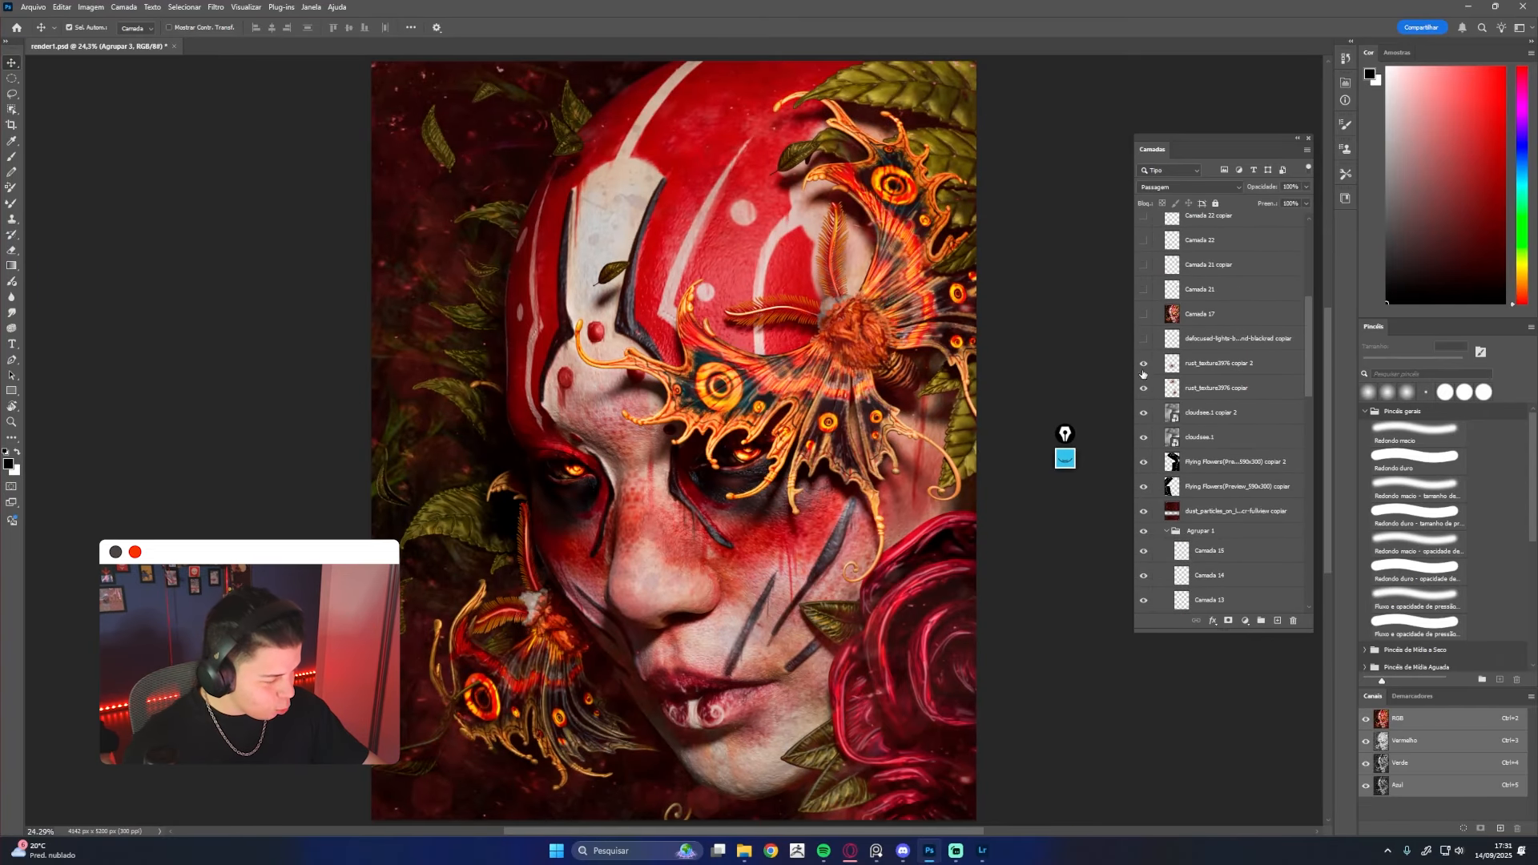
{"action": "left_click", "coordinate": [1143, 577]}
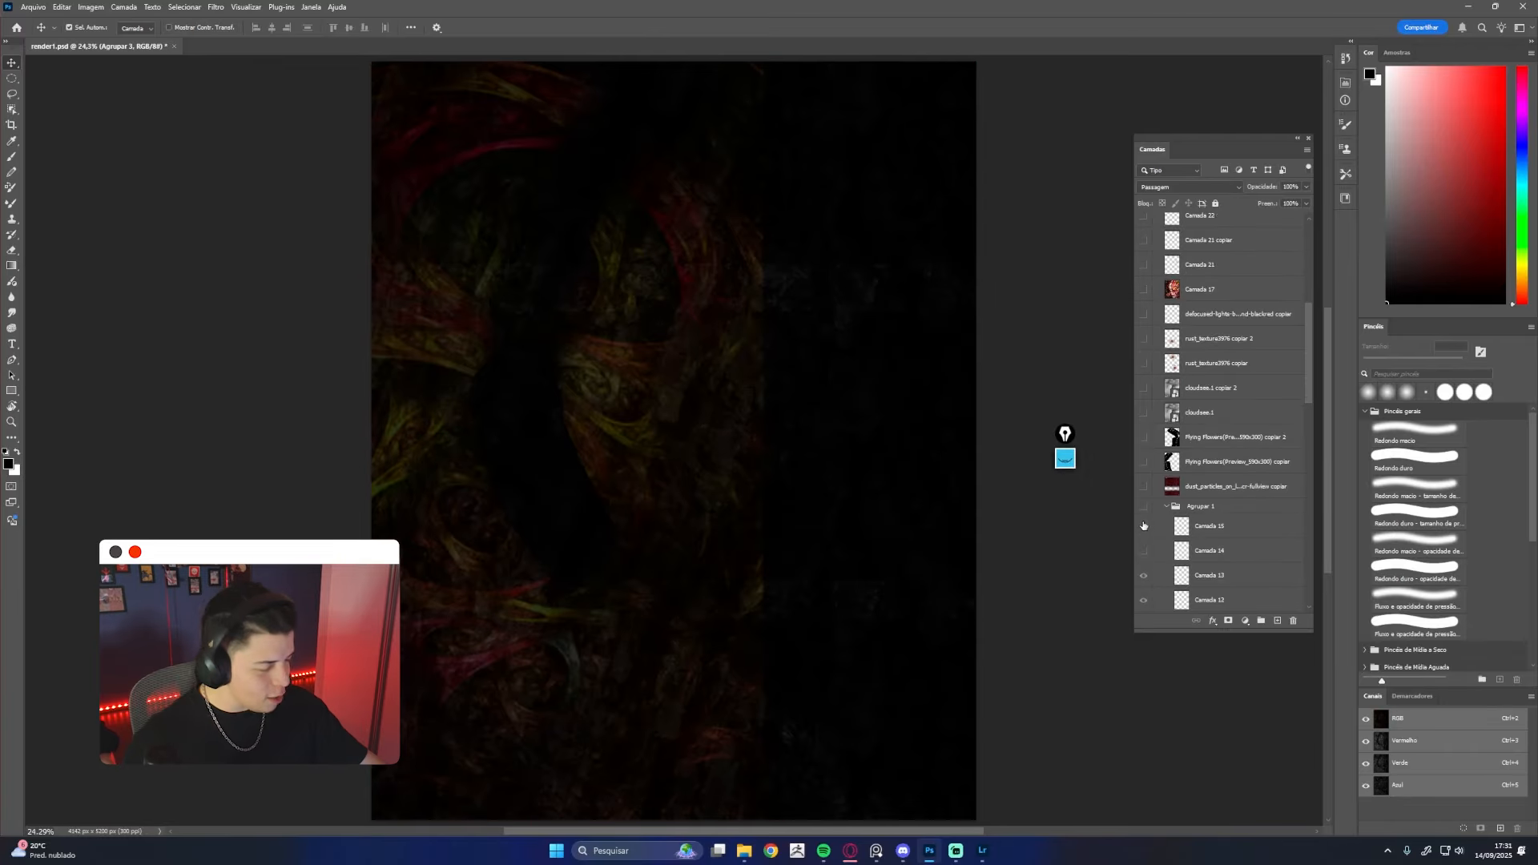
Hide the painted layers from Camada 13 down to Camada 4 and the portrait copies from 1 copiar 7 to 1 copiar
{"action": "scroll", "coordinate": [1143, 480], "scroll_direction": "down", "scroll_amount": 10}
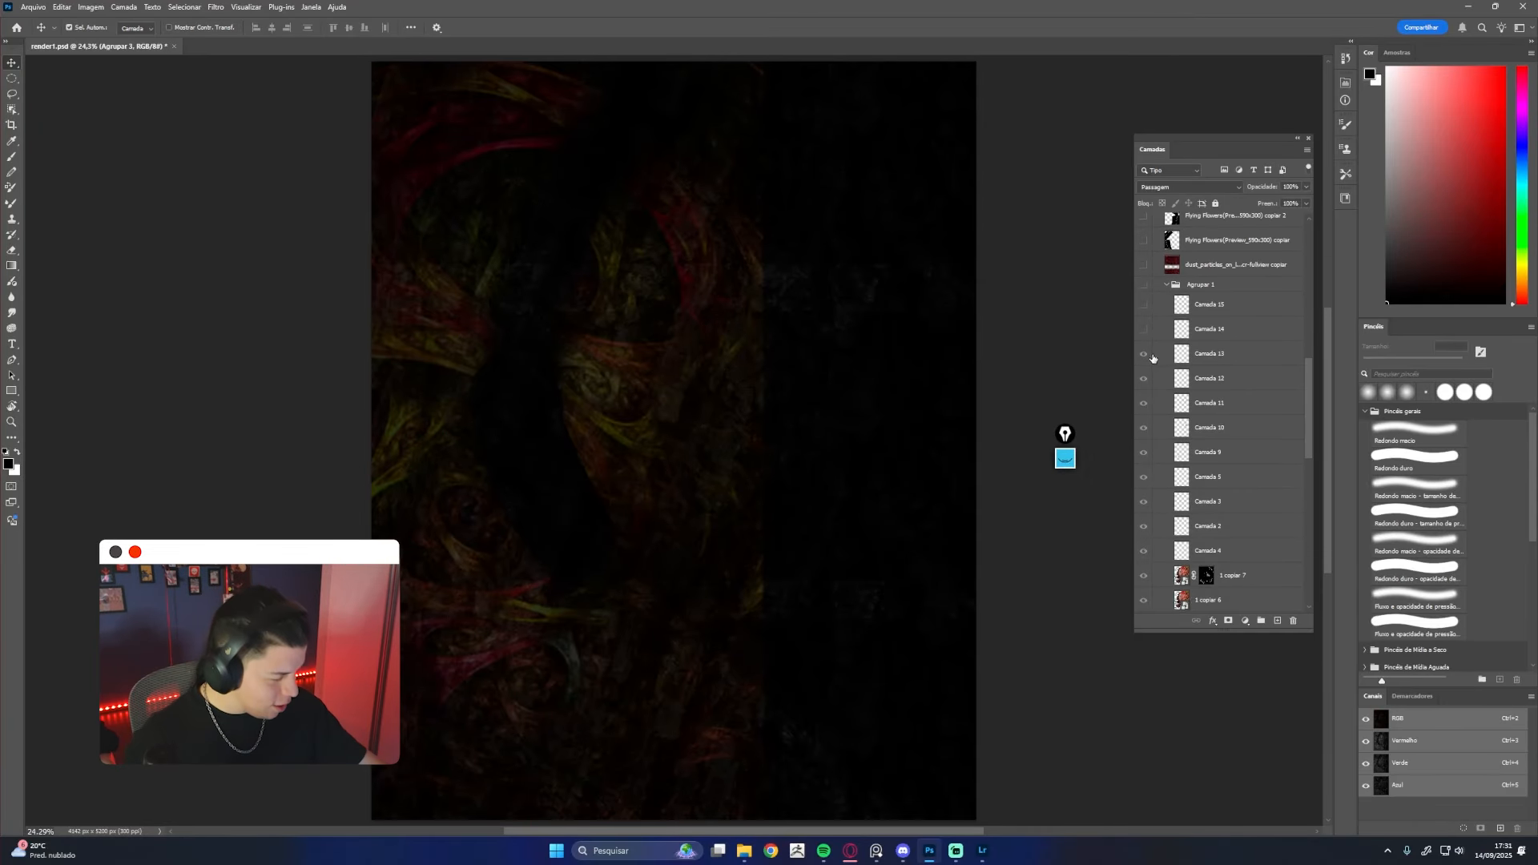
{"action": "left_click_drag", "start_coordinate": [1144, 365], "coordinate": [1143, 600]}
{"action": "scroll", "coordinate": [1144, 501], "scroll_direction": "down", "scroll_amount": 3}
{"action": "left_click_drag", "start_coordinate": [1144, 518], "coordinate": [1144, 586]}
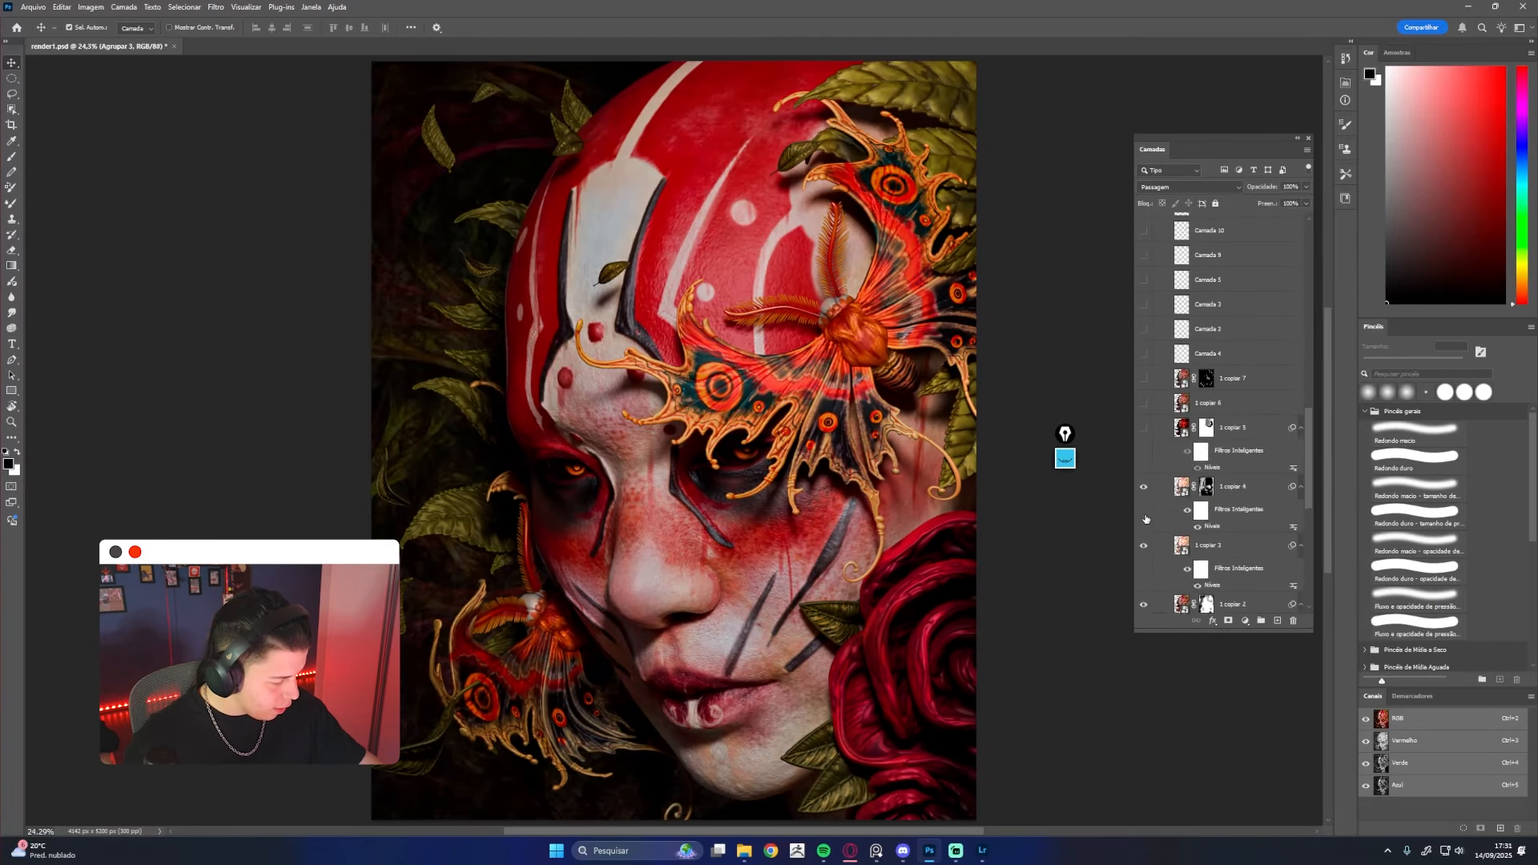
{"action": "scroll", "coordinate": [1146, 480], "scroll_direction": "down", "scroll_amount": 3}
{"action": "left_click_drag", "start_coordinate": [1143, 356], "coordinate": [1146, 545]}
Delete the two hidden layers beneath the base portrait layer 1 and hide all layers inside the group Agrupar 2
{"action": "scroll", "coordinate": [1146, 545], "scroll_direction": "down", "scroll_amount": 2}
{"action": "left_click", "coordinate": [1230, 473]}
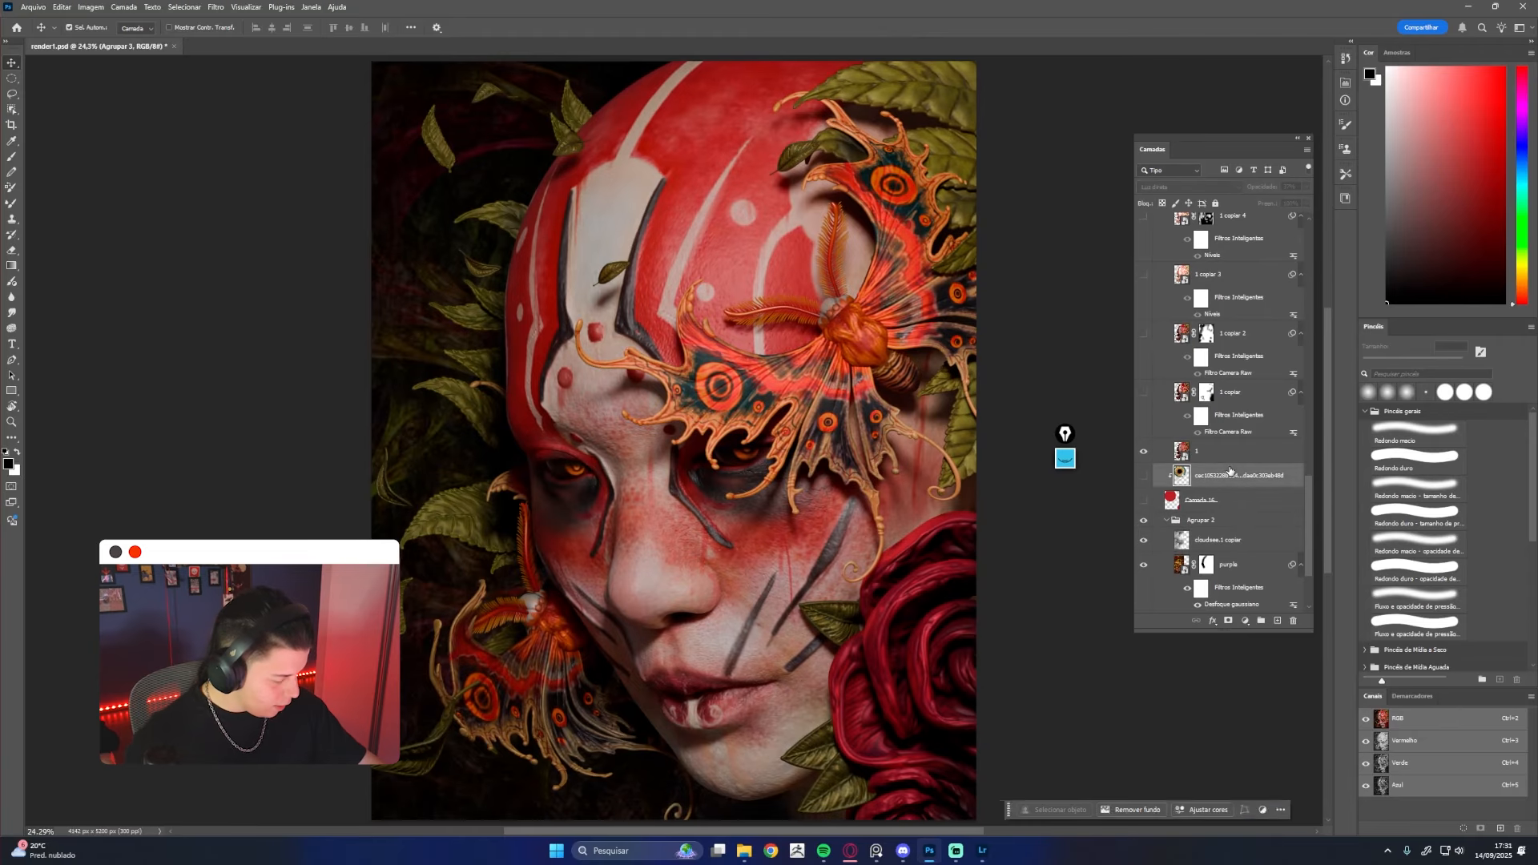
{"action": "key", "text": "Delete"}
{"action": "key", "text": "Delete"}
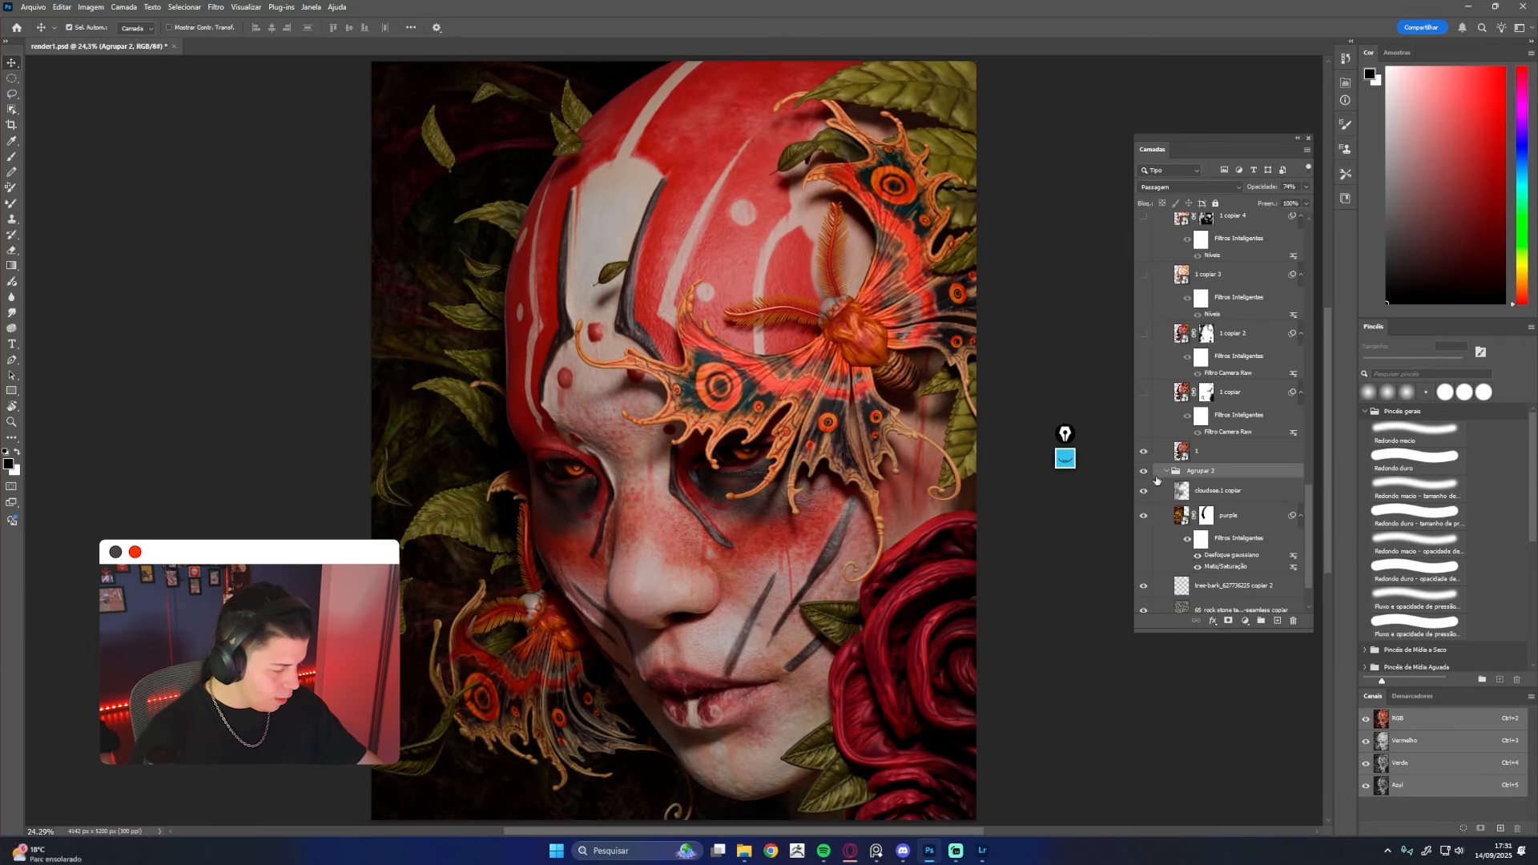
{"action": "scroll", "coordinate": [1146, 450], "scroll_direction": "down", "scroll_amount": 1}
{"action": "left_click_drag", "start_coordinate": [1144, 431], "coordinate": [1144, 578]}
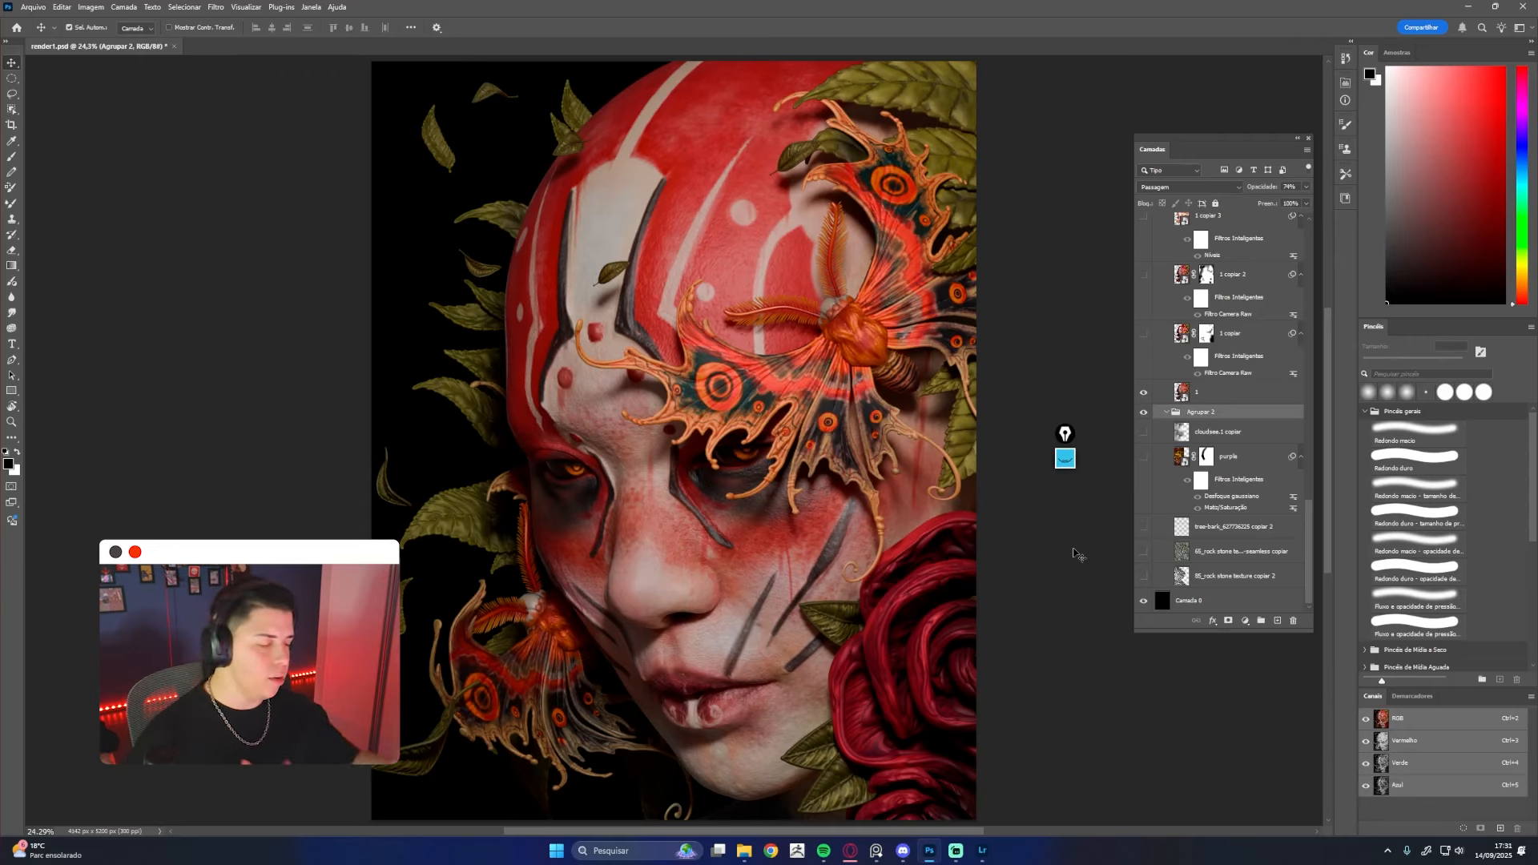
Show the layer 1 copiar, compare the image with 1 copiar 2 off and on, and leave both visible
{"action": "scroll", "coordinate": [1254, 399], "scroll_direction": "up", "scroll_amount": 2}
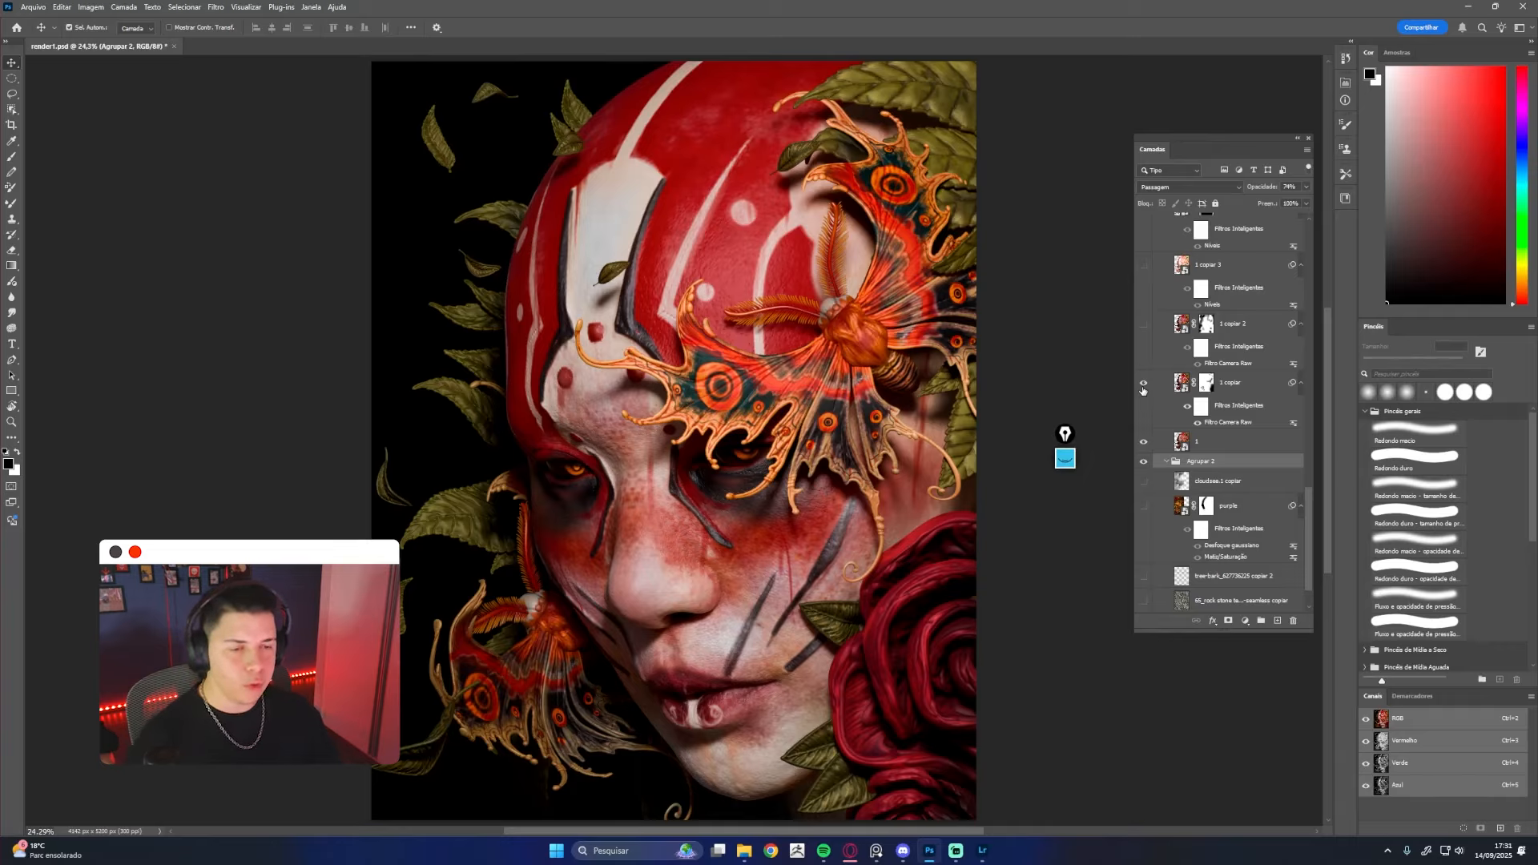
{"action": "scroll", "coordinate": [1143, 390], "scroll_direction": "up", "scroll_amount": 3}
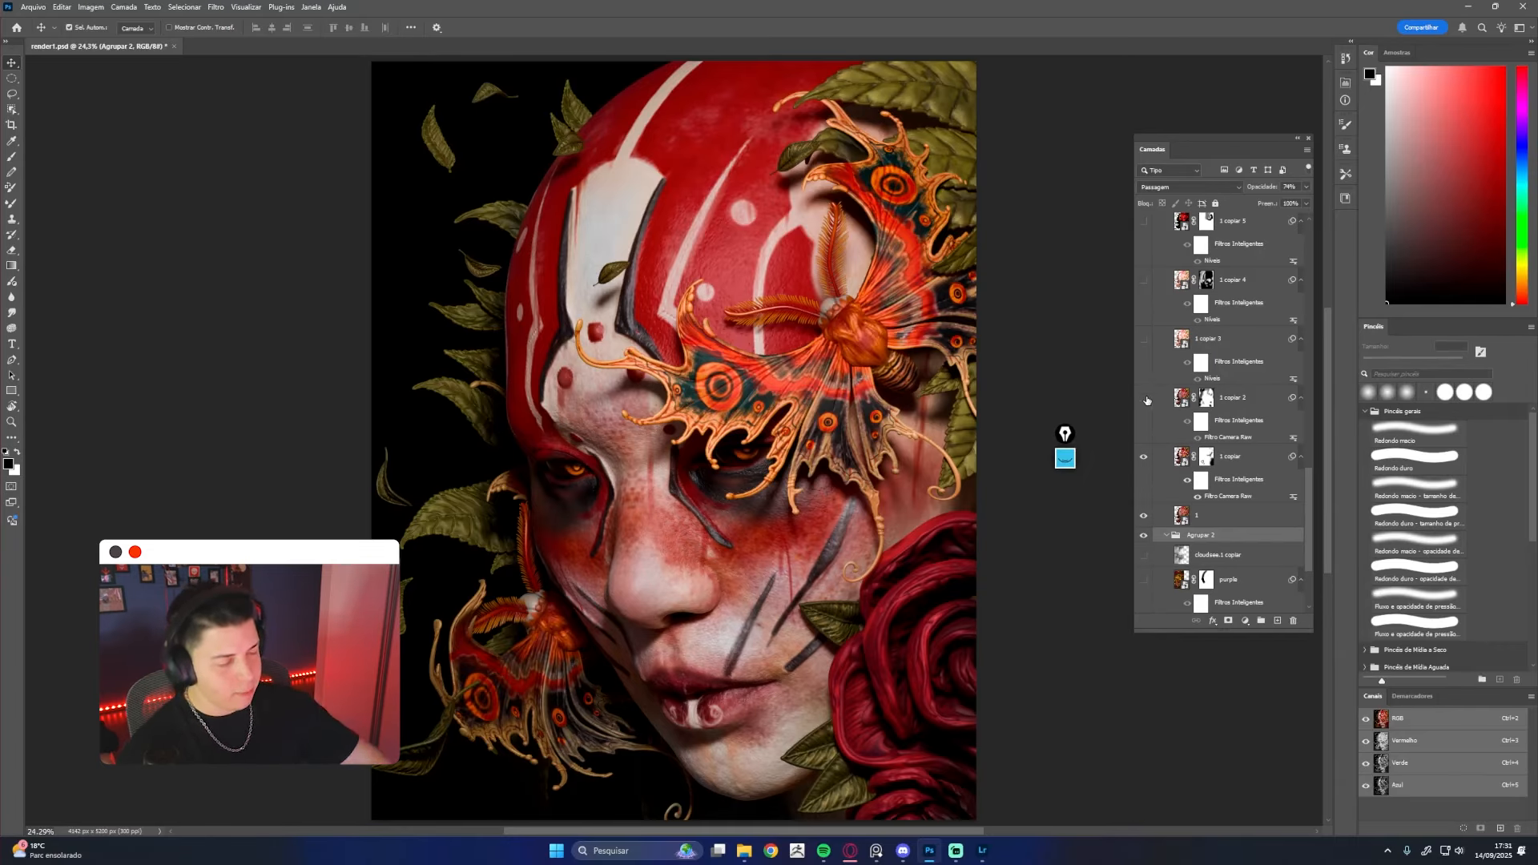
{"action": "left_click", "coordinate": [1146, 399]}
{"action": "left_click", "coordinate": [1146, 399]}
{"action": "left_click", "coordinate": [1146, 399]}
{"action": "left_click", "coordinate": [1147, 400]}
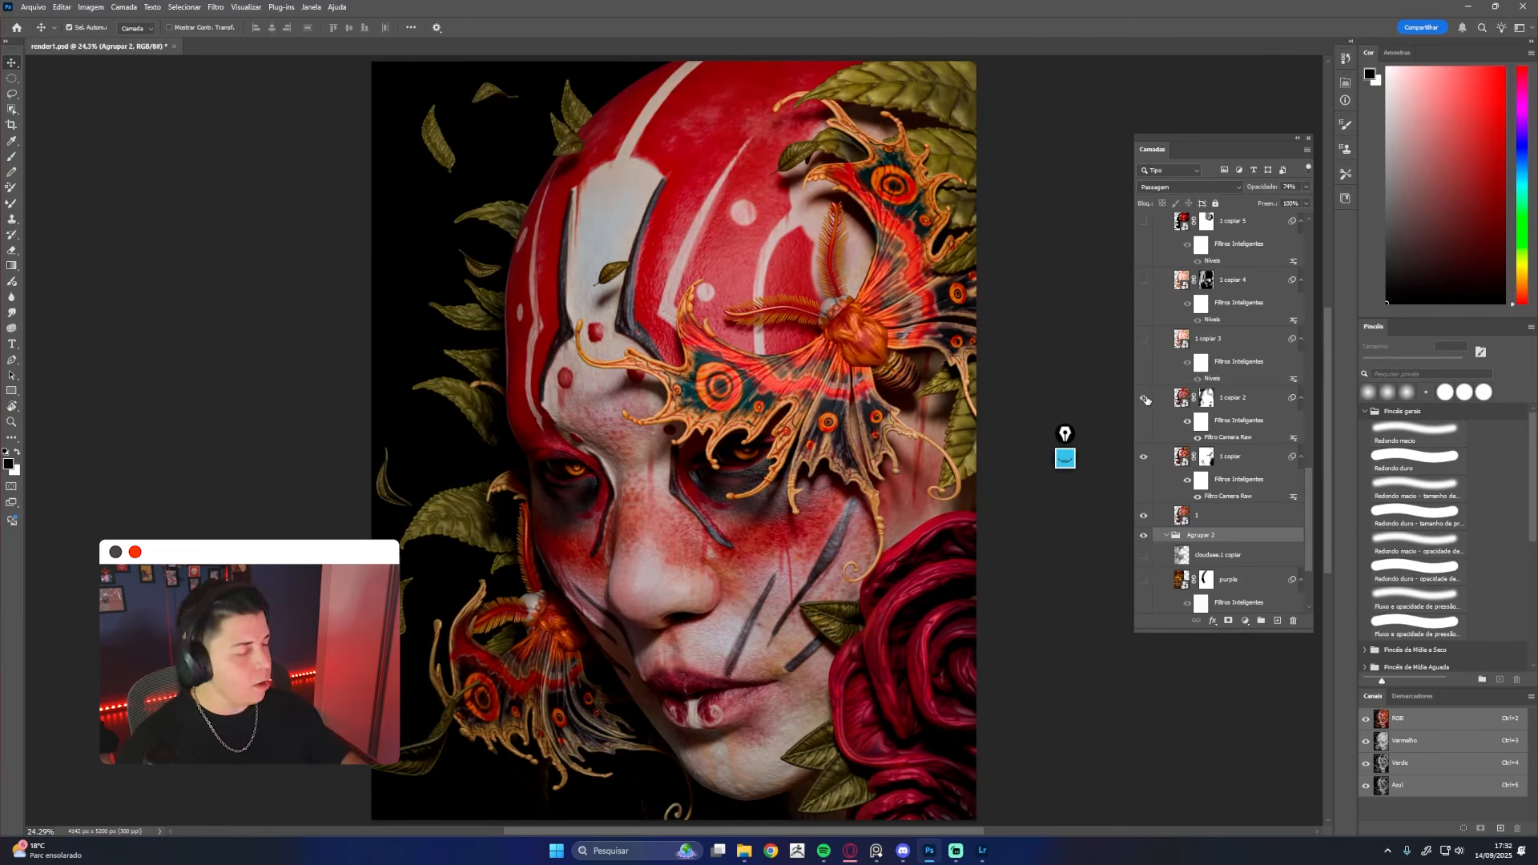
Show the Níveis-filtered portrait layers 1 copiar 3 and 1 copiar 4
{"action": "scroll", "coordinate": [1203, 357], "scroll_direction": "up", "scroll_amount": 2}
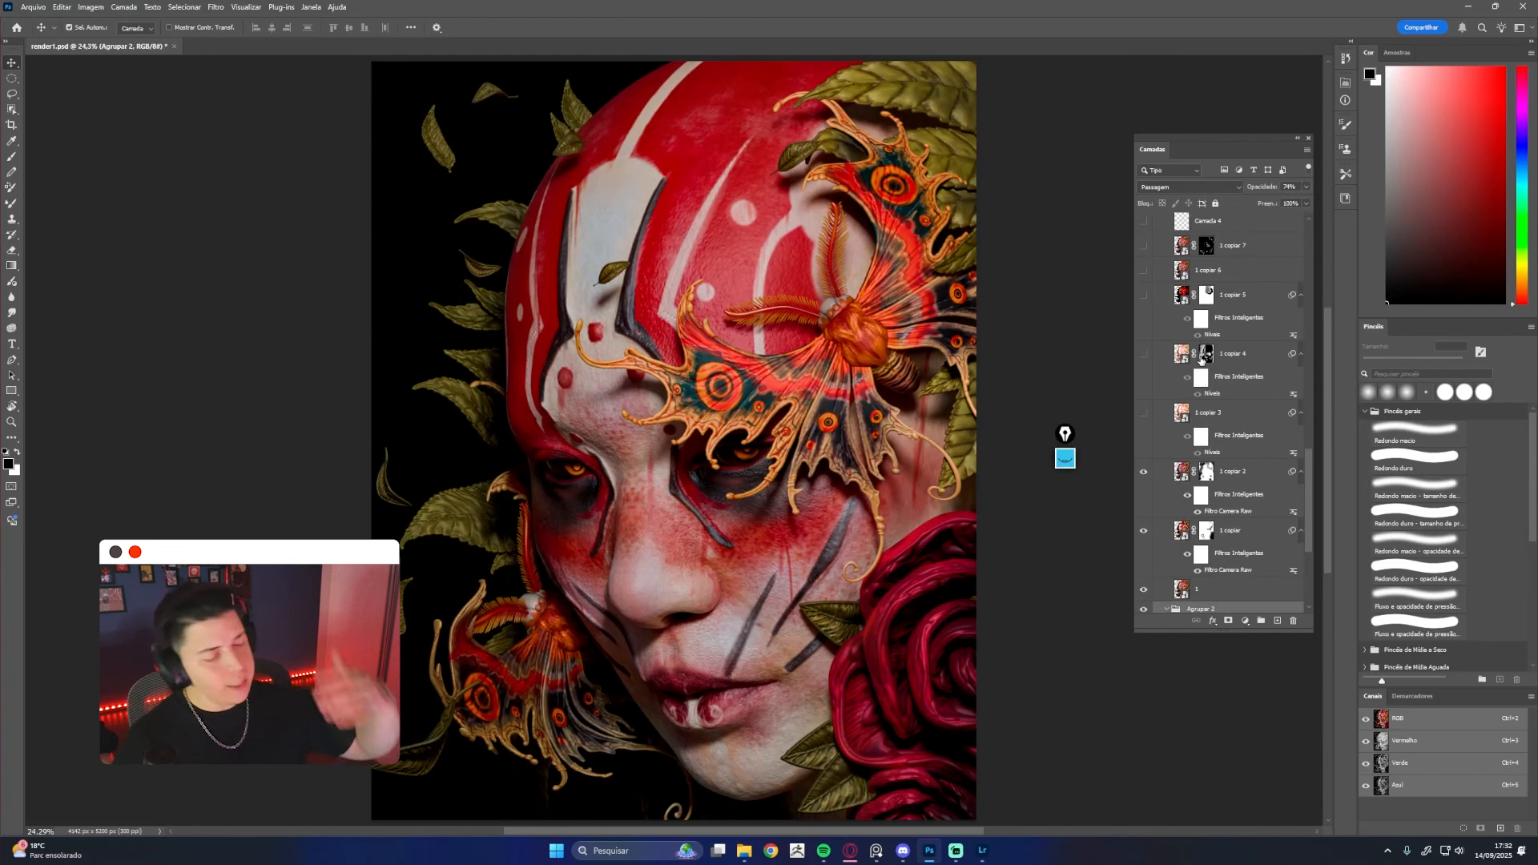
{"action": "left_click", "coordinate": [1143, 414]}
{"action": "left_click", "coordinate": [1143, 353]}
Select the layer 1 copiar 5, compare the image with it off and on, and leave it visible
{"action": "scroll", "coordinate": [1144, 357], "scroll_direction": "up", "scroll_amount": 1}
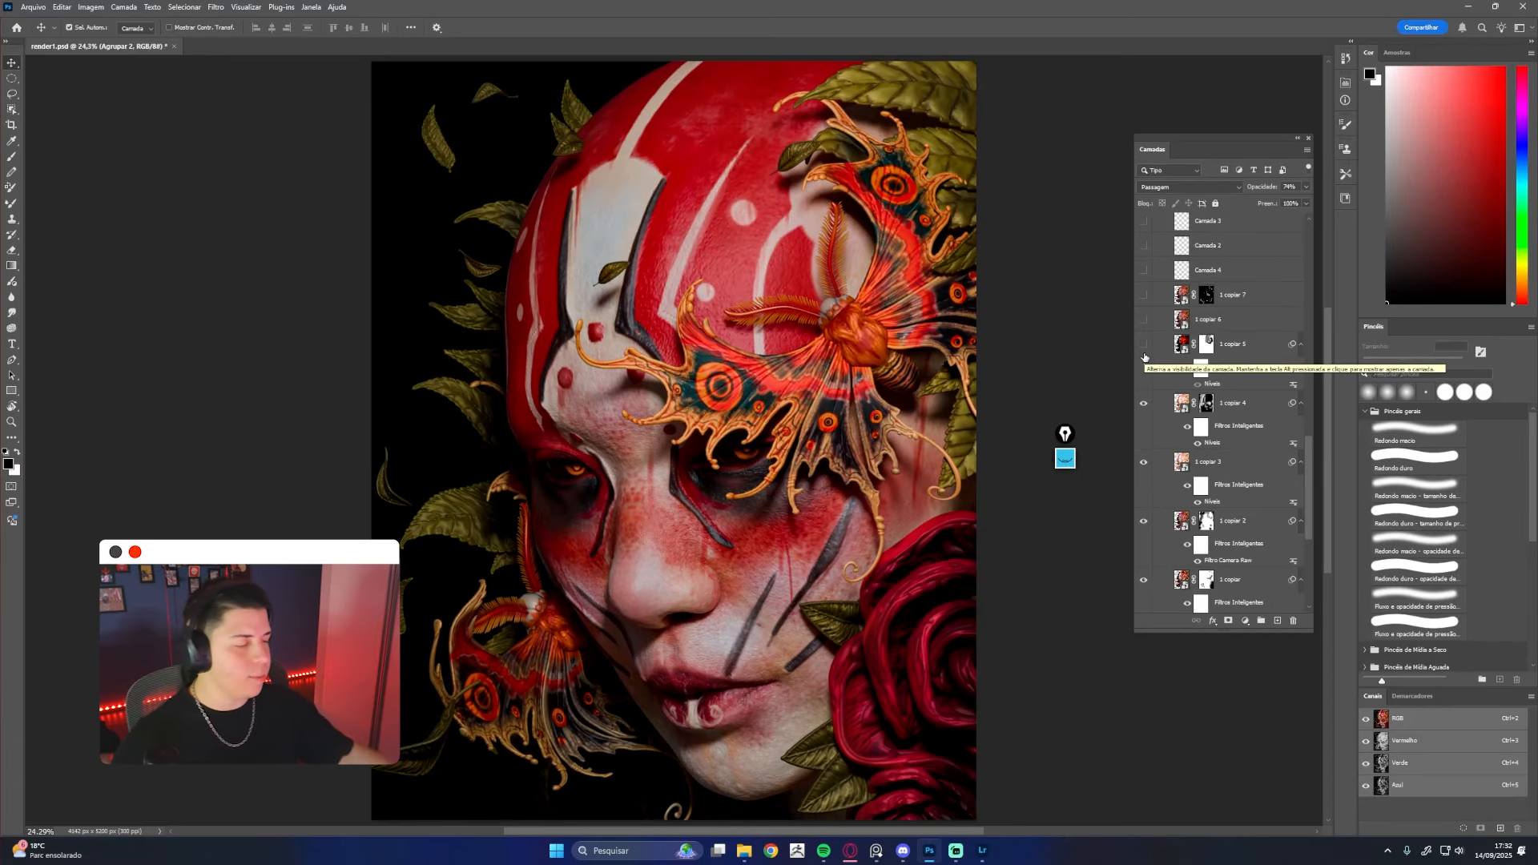
{"action": "scroll", "coordinate": [1158, 377], "scroll_direction": "up", "scroll_amount": 2}
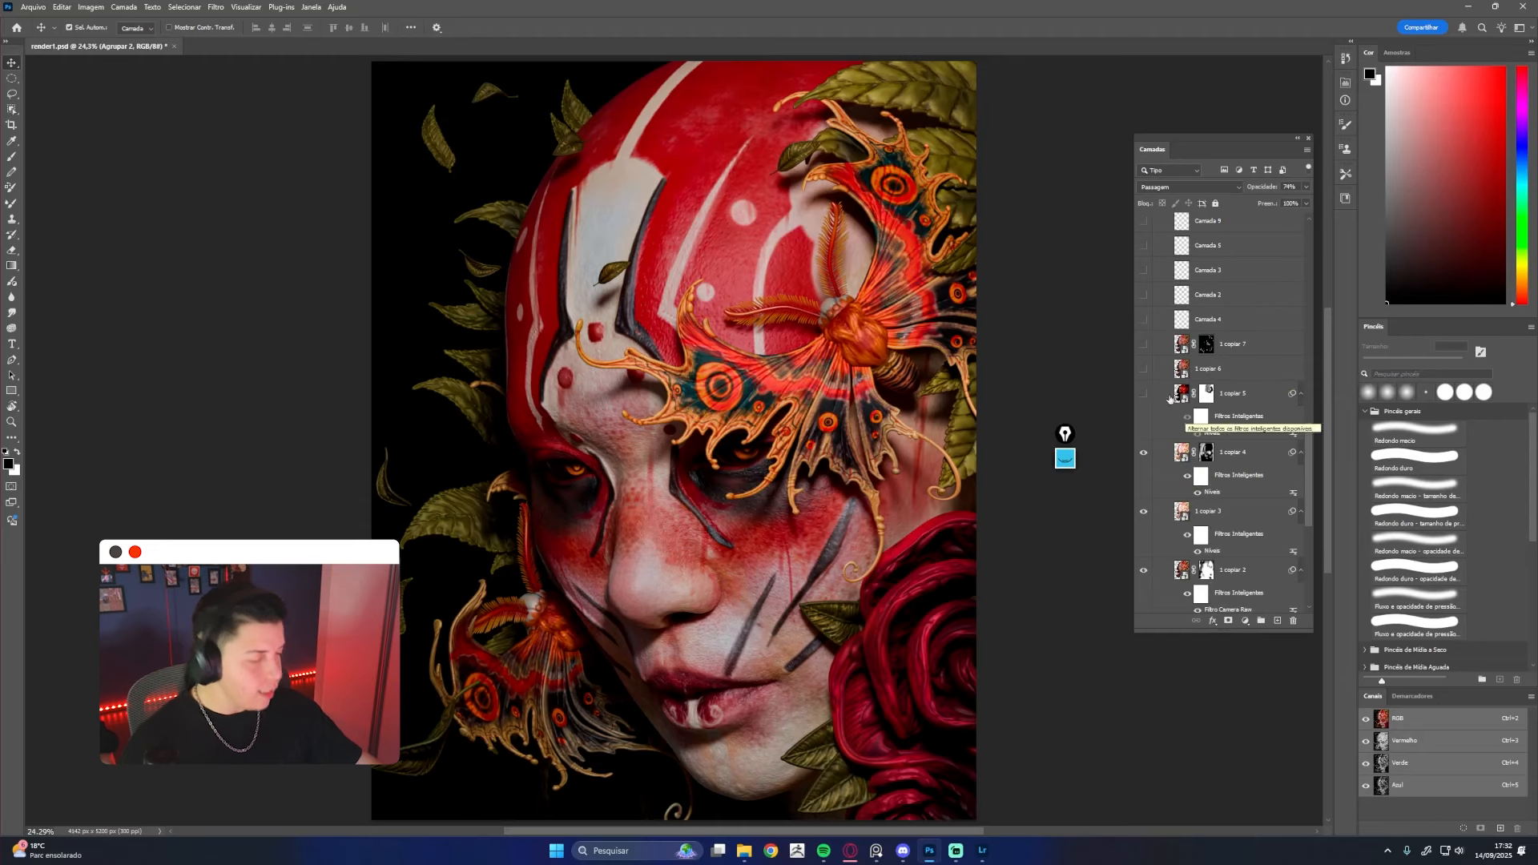
{"action": "left_click", "coordinate": [1165, 394]}
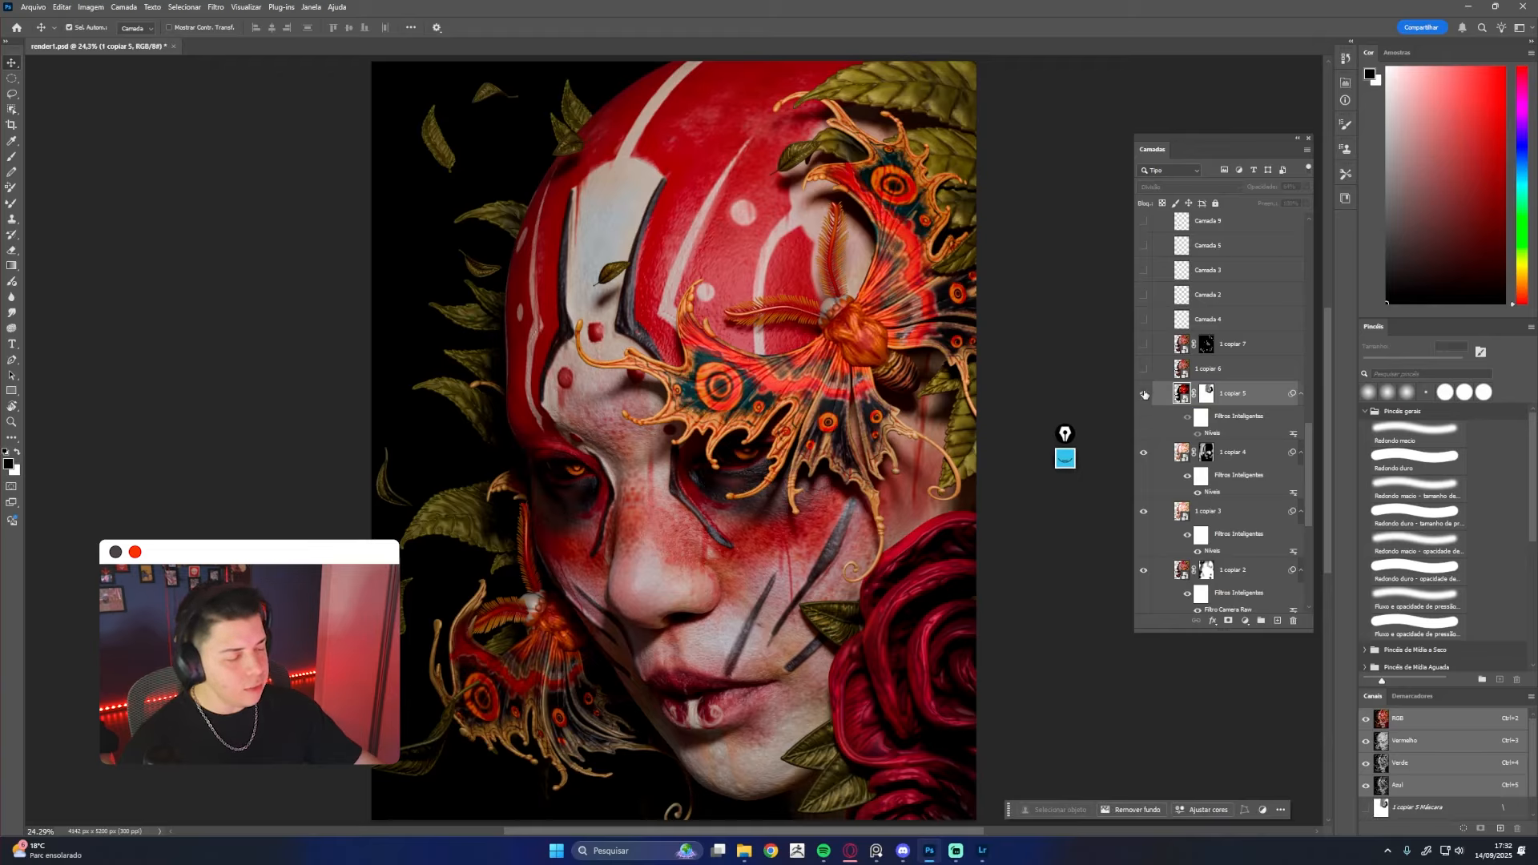
{"action": "left_click", "coordinate": [1144, 394]}
{"action": "left_click", "coordinate": [1145, 395]}
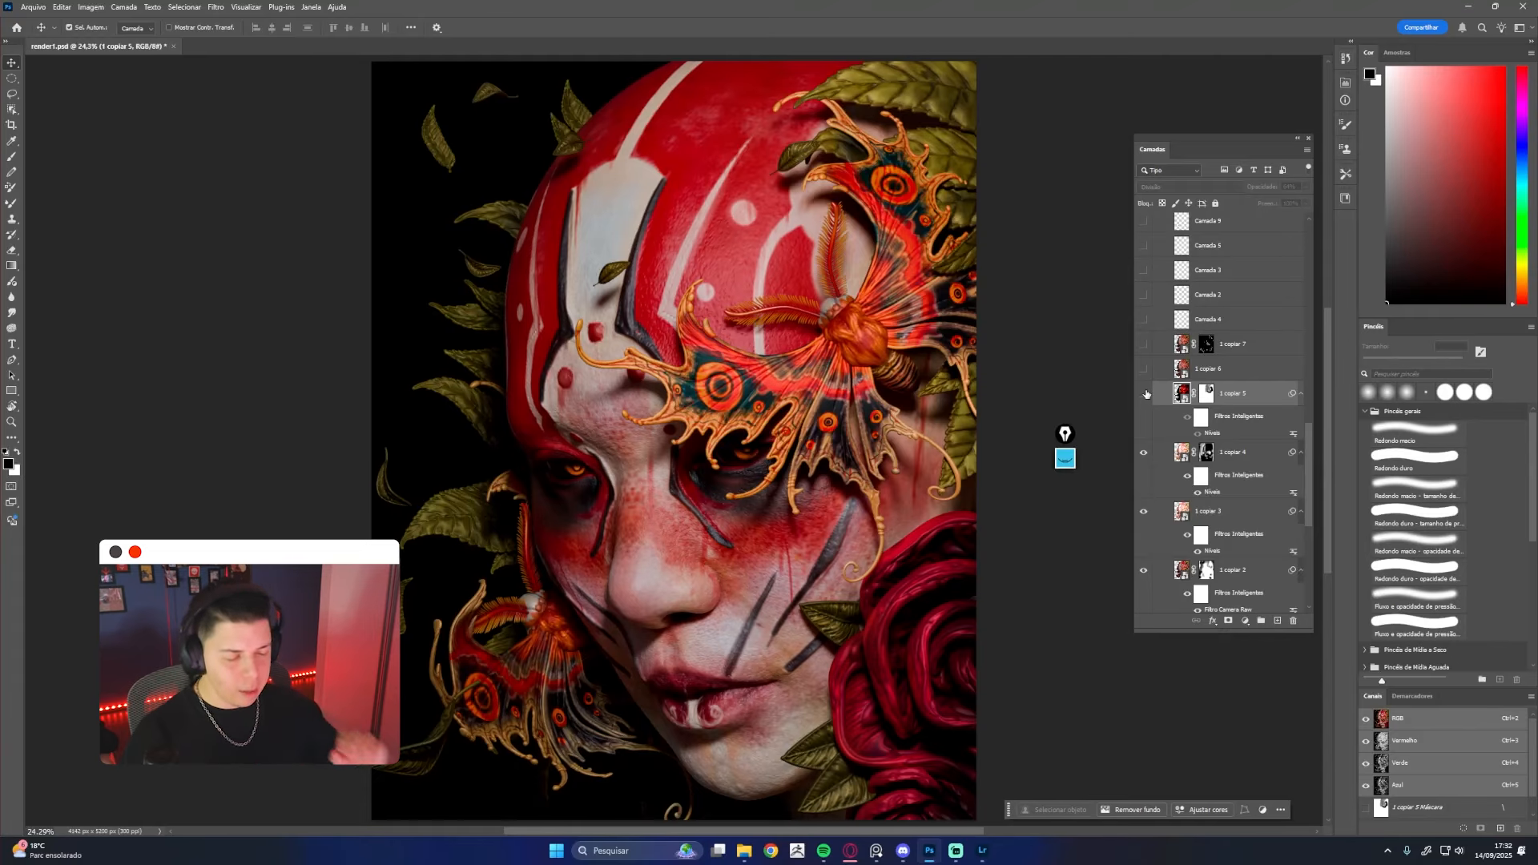
{"action": "left_click", "coordinate": [1145, 394]}
{"action": "left_click", "coordinate": [1145, 394]}
{"action": "left_click", "coordinate": [1144, 394]}
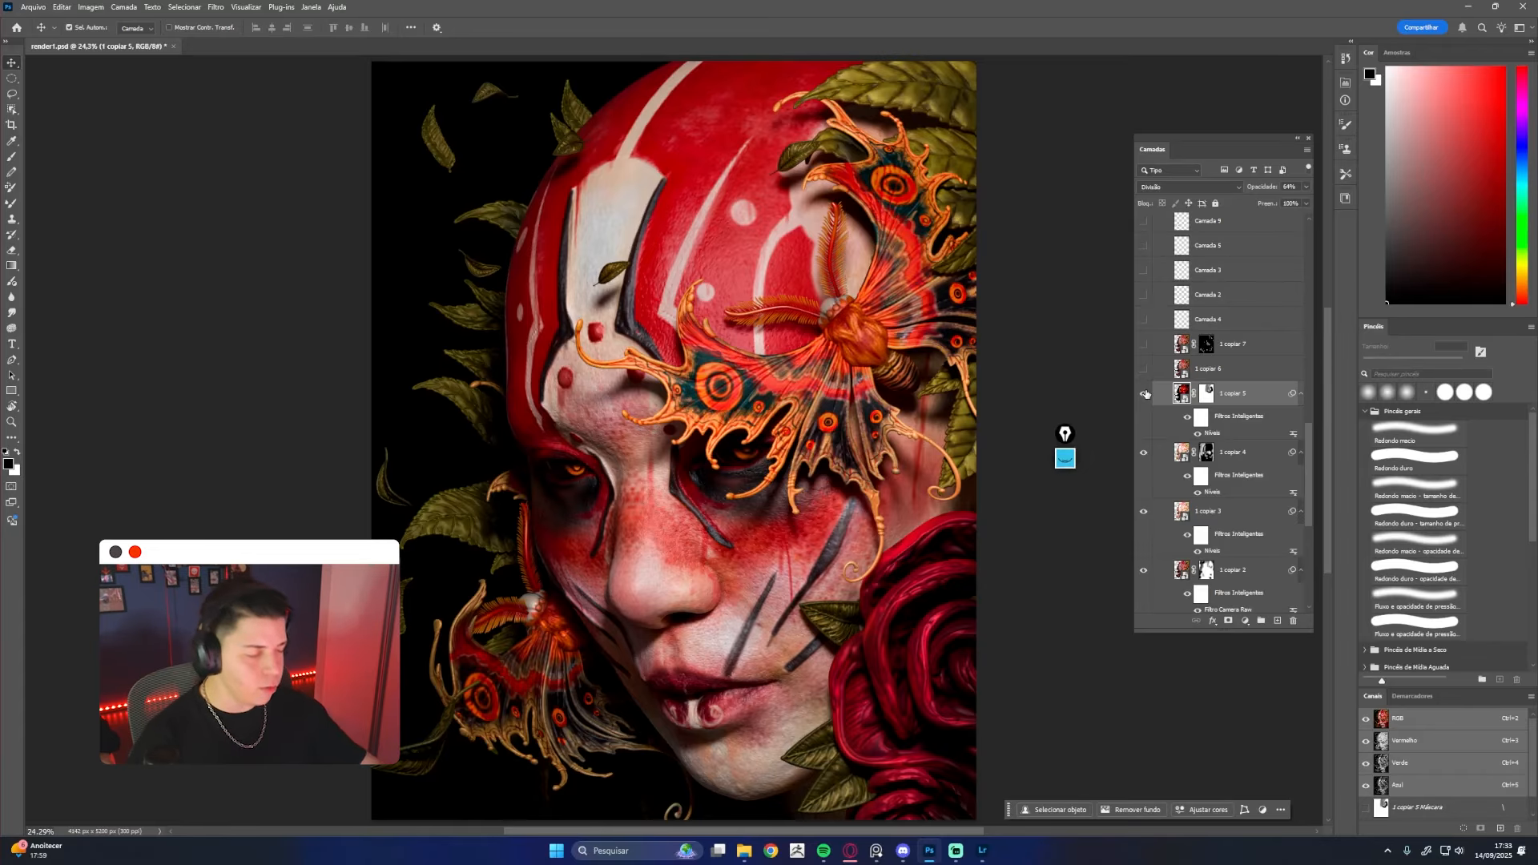
Show the portrait layers 1 copiar 6 and 1 copiar 7
{"action": "left_click", "coordinate": [1247, 373]}
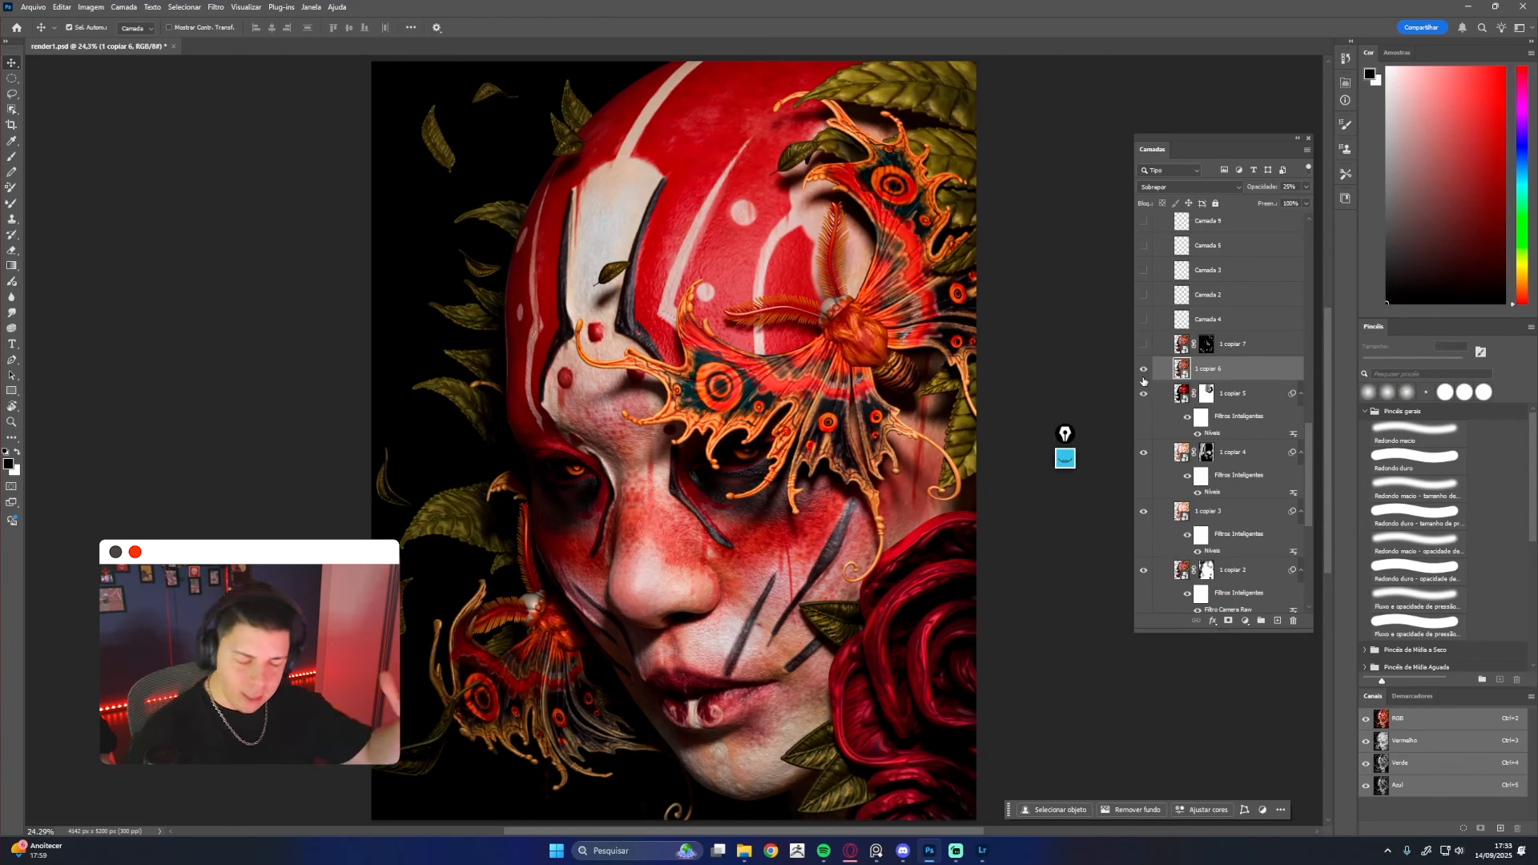
{"action": "scroll", "coordinate": [1143, 381], "scroll_direction": "up", "scroll_amount": 3}
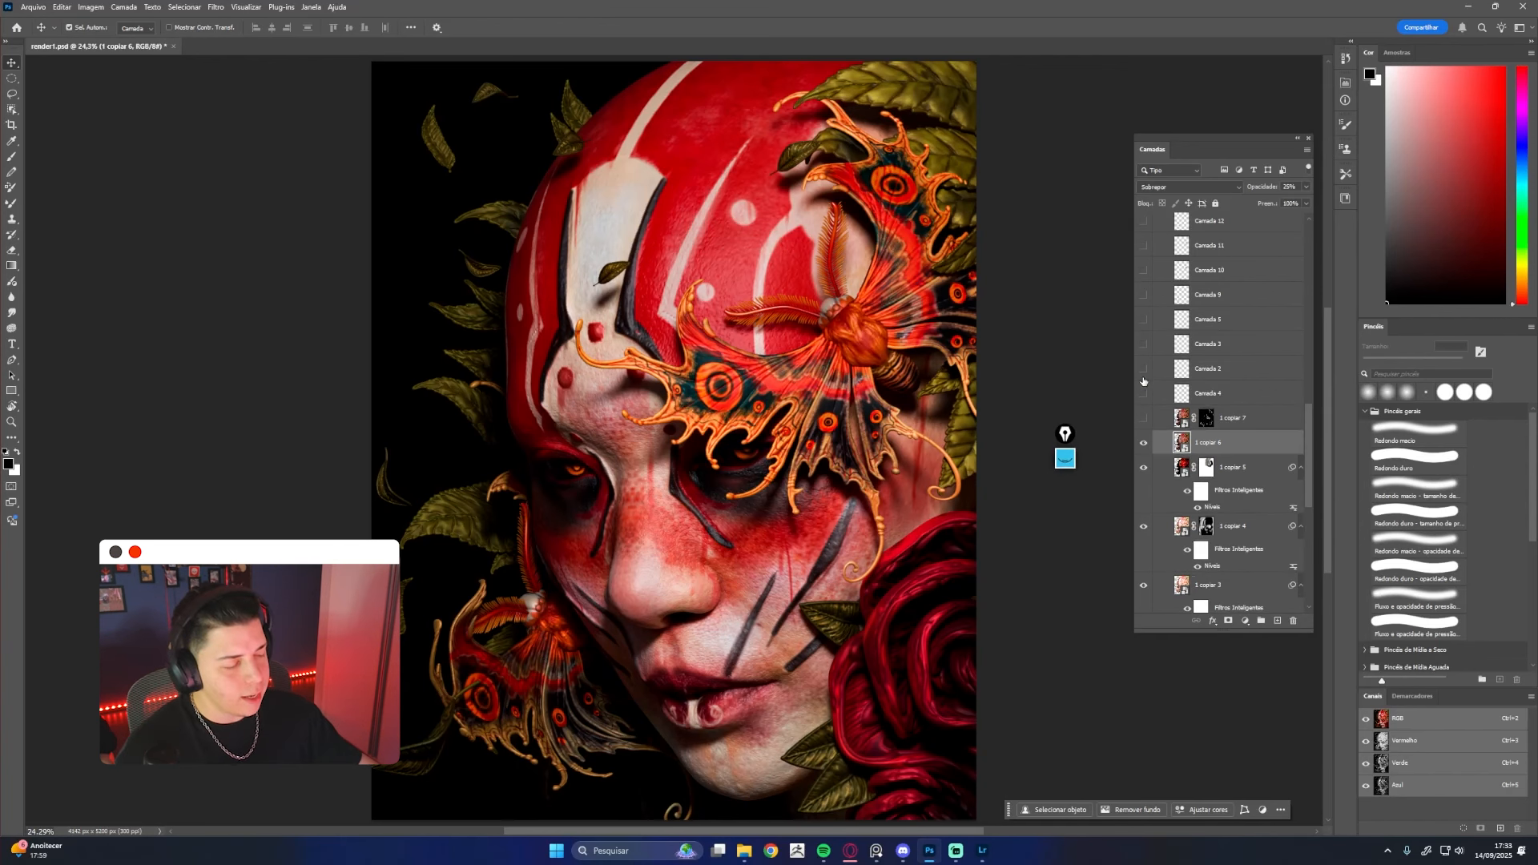
{"action": "left_click", "coordinate": [1143, 418]}
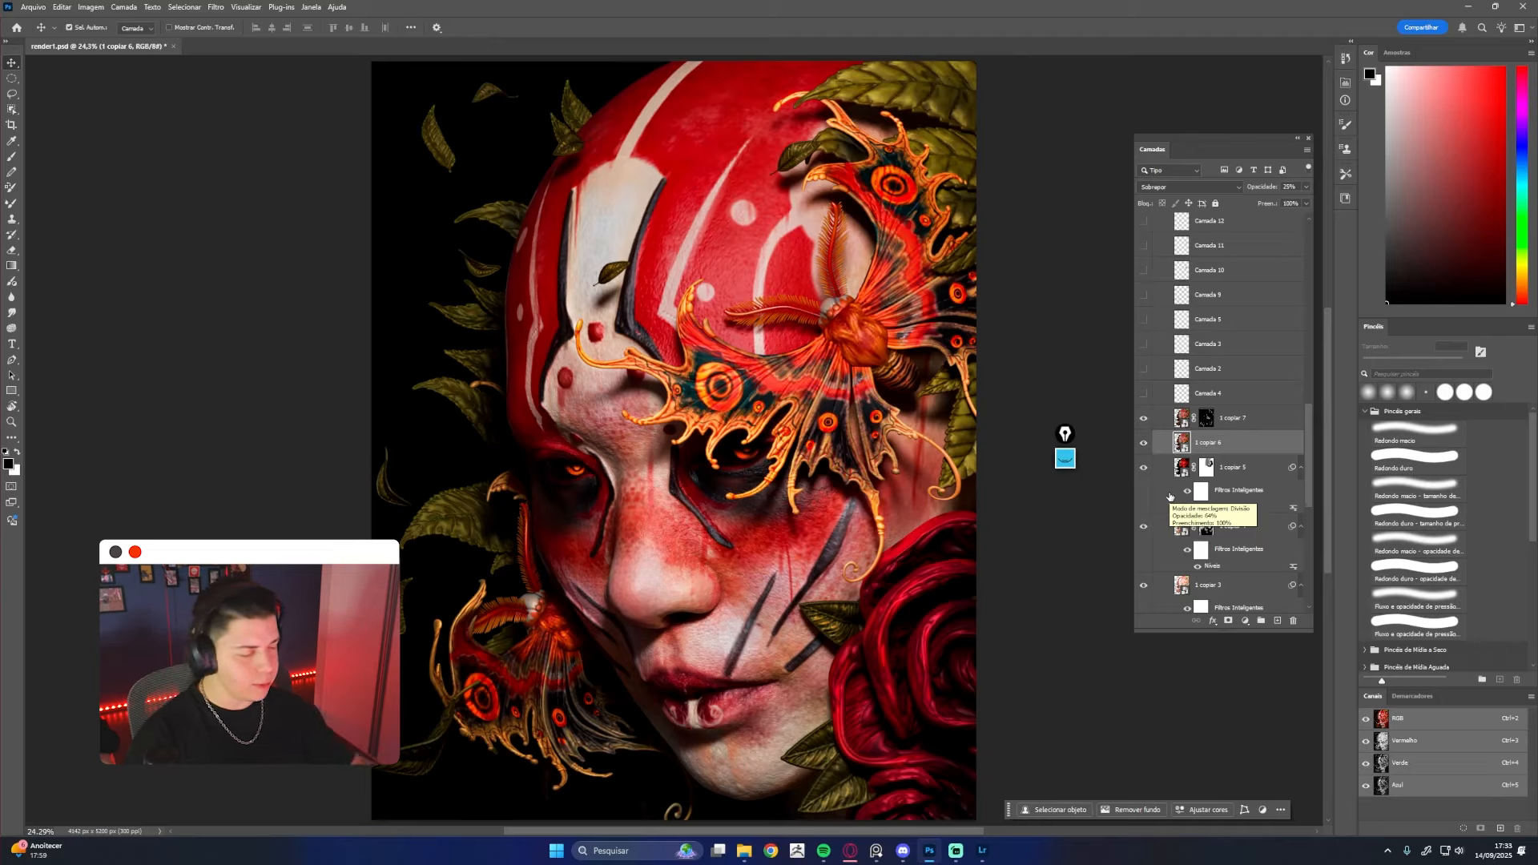
Select the masked layer 1 copiar 7 and compare the portrait with it switched off and on
{"action": "left_click", "coordinate": [1235, 418]}
{"action": "left_click", "coordinate": [1144, 419]}
{"action": "left_click", "coordinate": [1144, 419]}
{"action": "left_click", "coordinate": [1144, 421]}
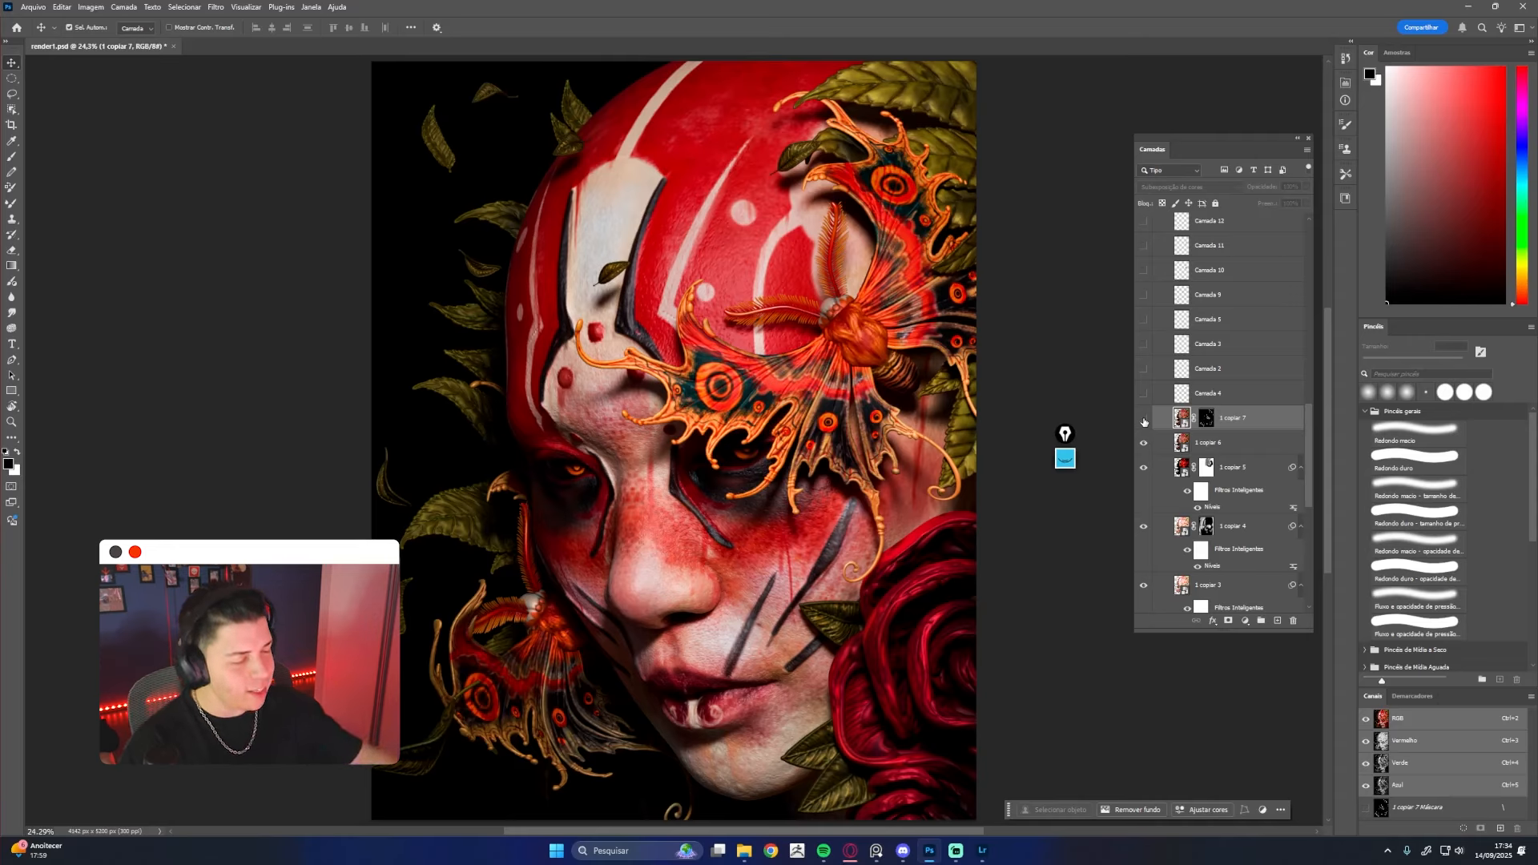
{"action": "left_click", "coordinate": [1143, 420]}
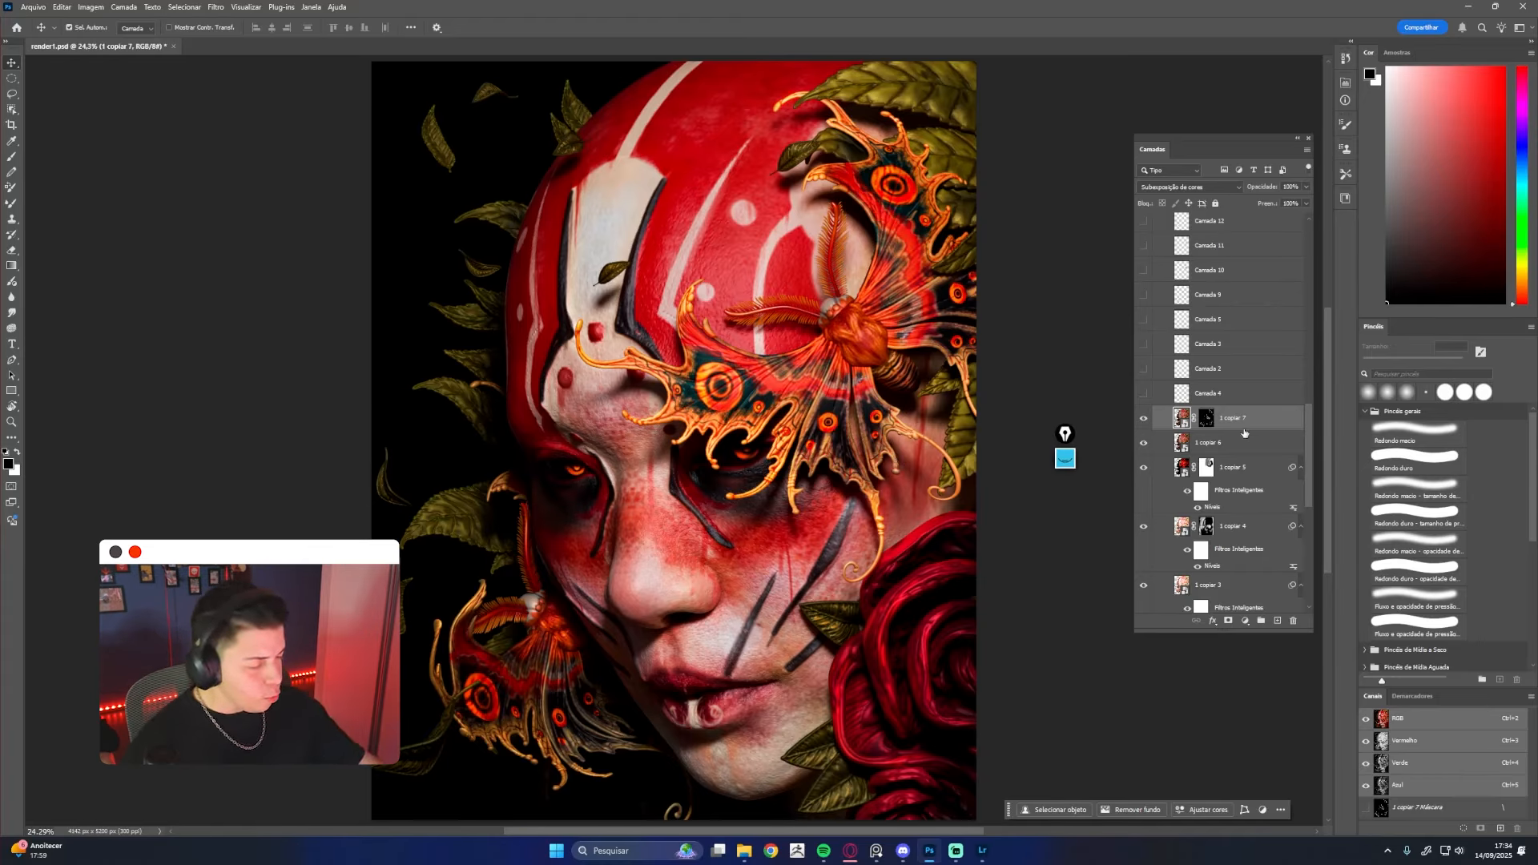
Show the two rock stone texture layers and the tree-bark layer inside the group Agrupar 2
{"action": "scroll", "coordinate": [1244, 433], "scroll_direction": "down", "scroll_amount": 3}
{"action": "scroll", "coordinate": [1244, 433], "scroll_direction": "down", "scroll_amount": 3}
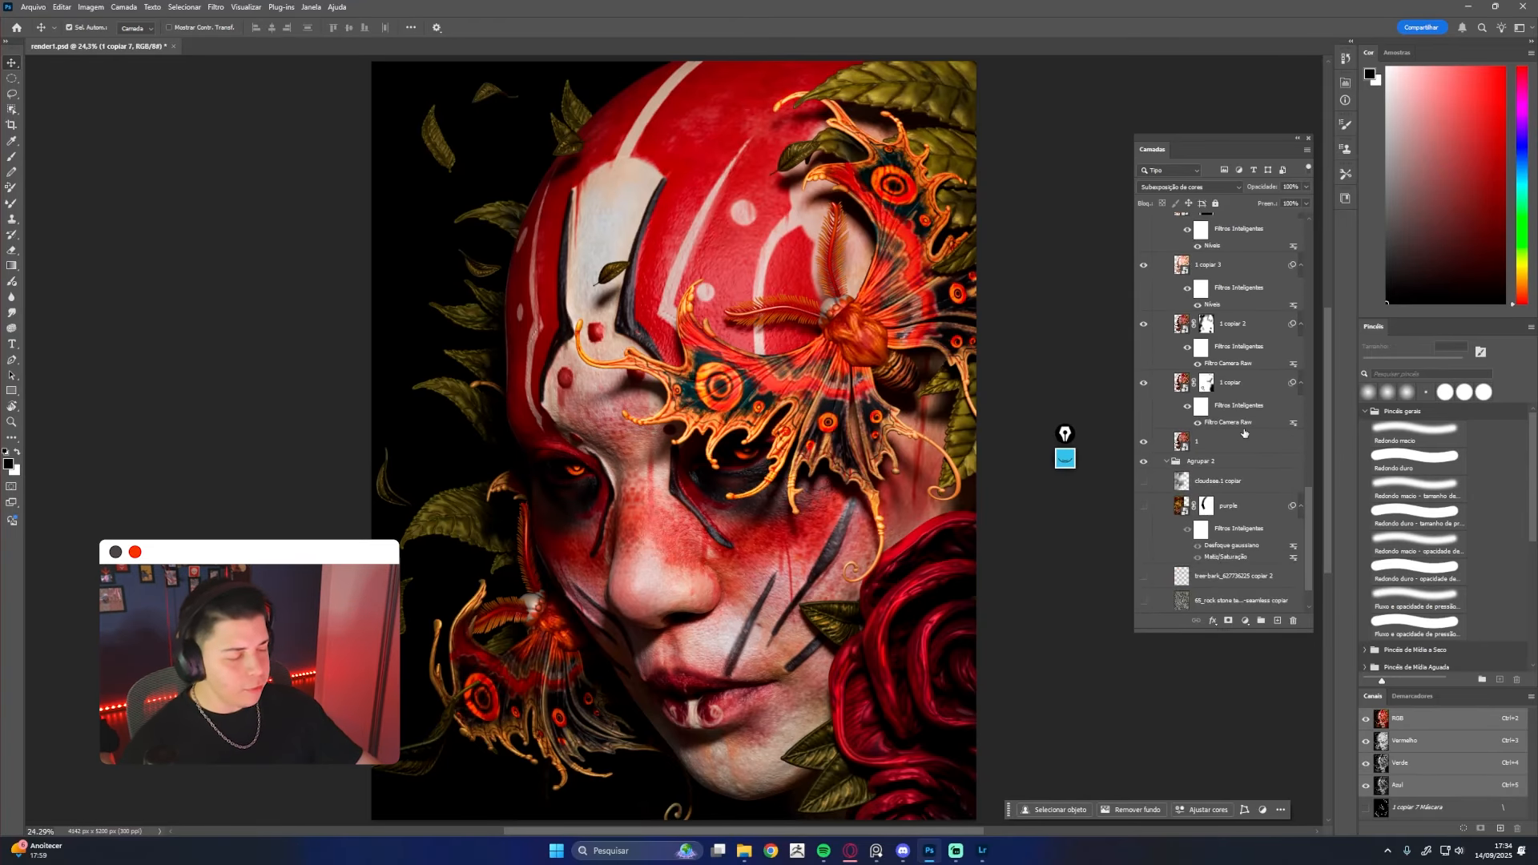
{"action": "scroll", "coordinate": [1244, 434], "scroll_direction": "down", "scroll_amount": 1}
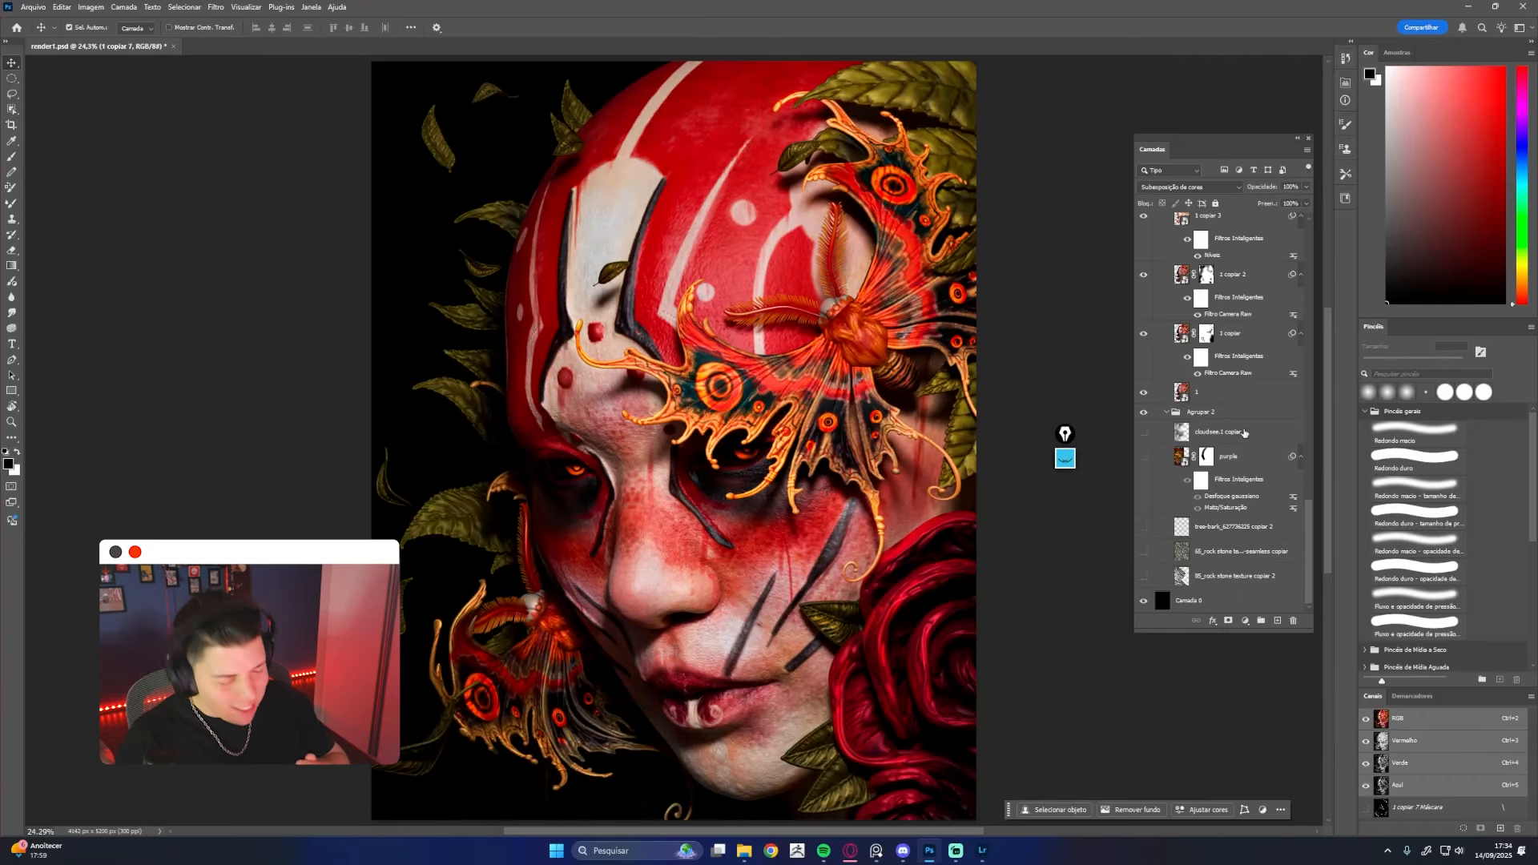
{"action": "left_click", "coordinate": [1226, 576]}
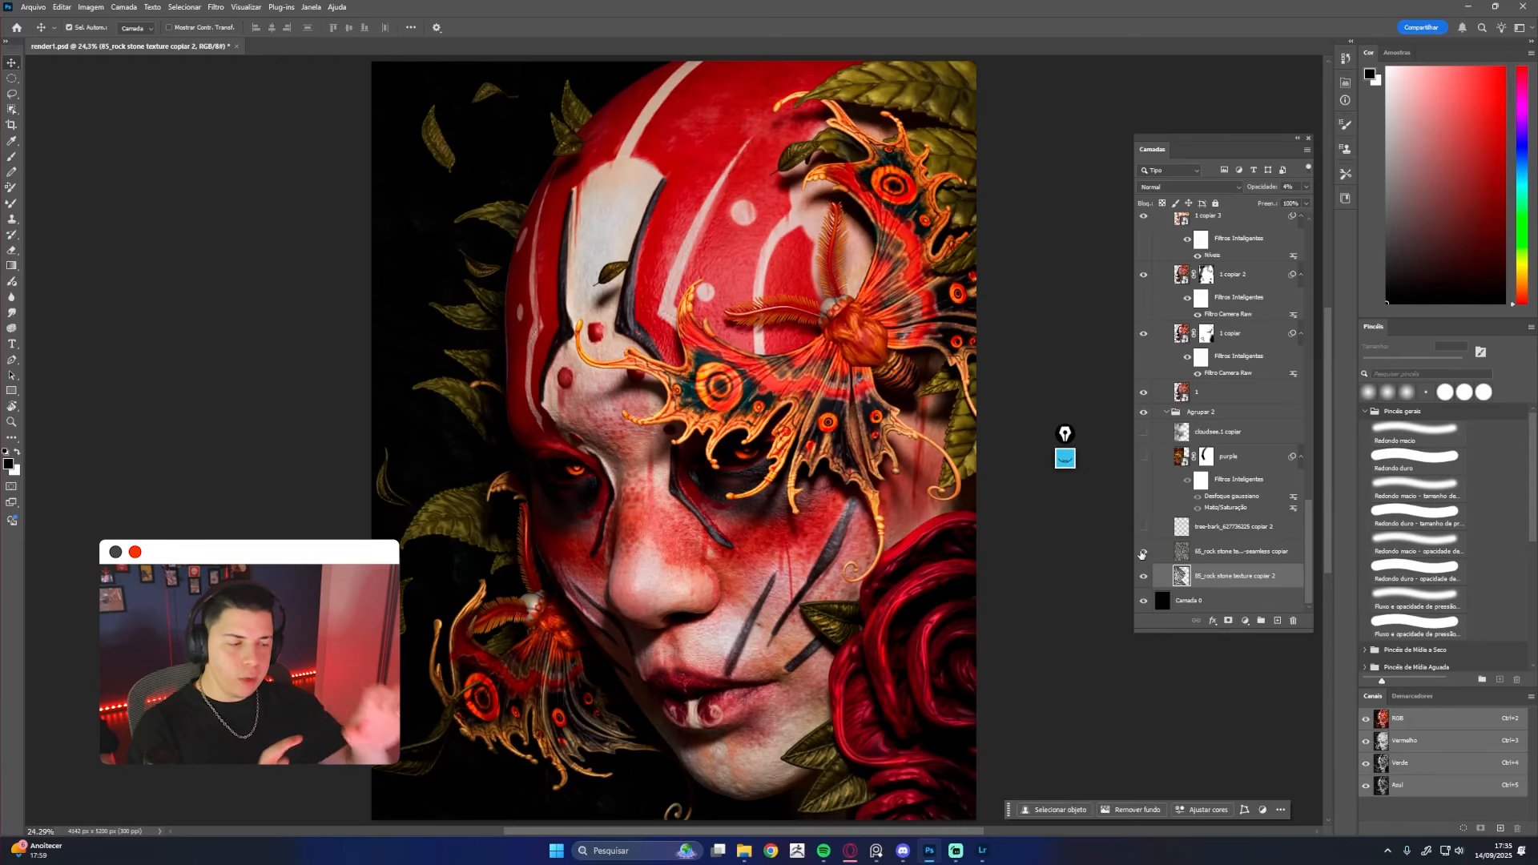
{"action": "left_click", "coordinate": [1233, 524]}
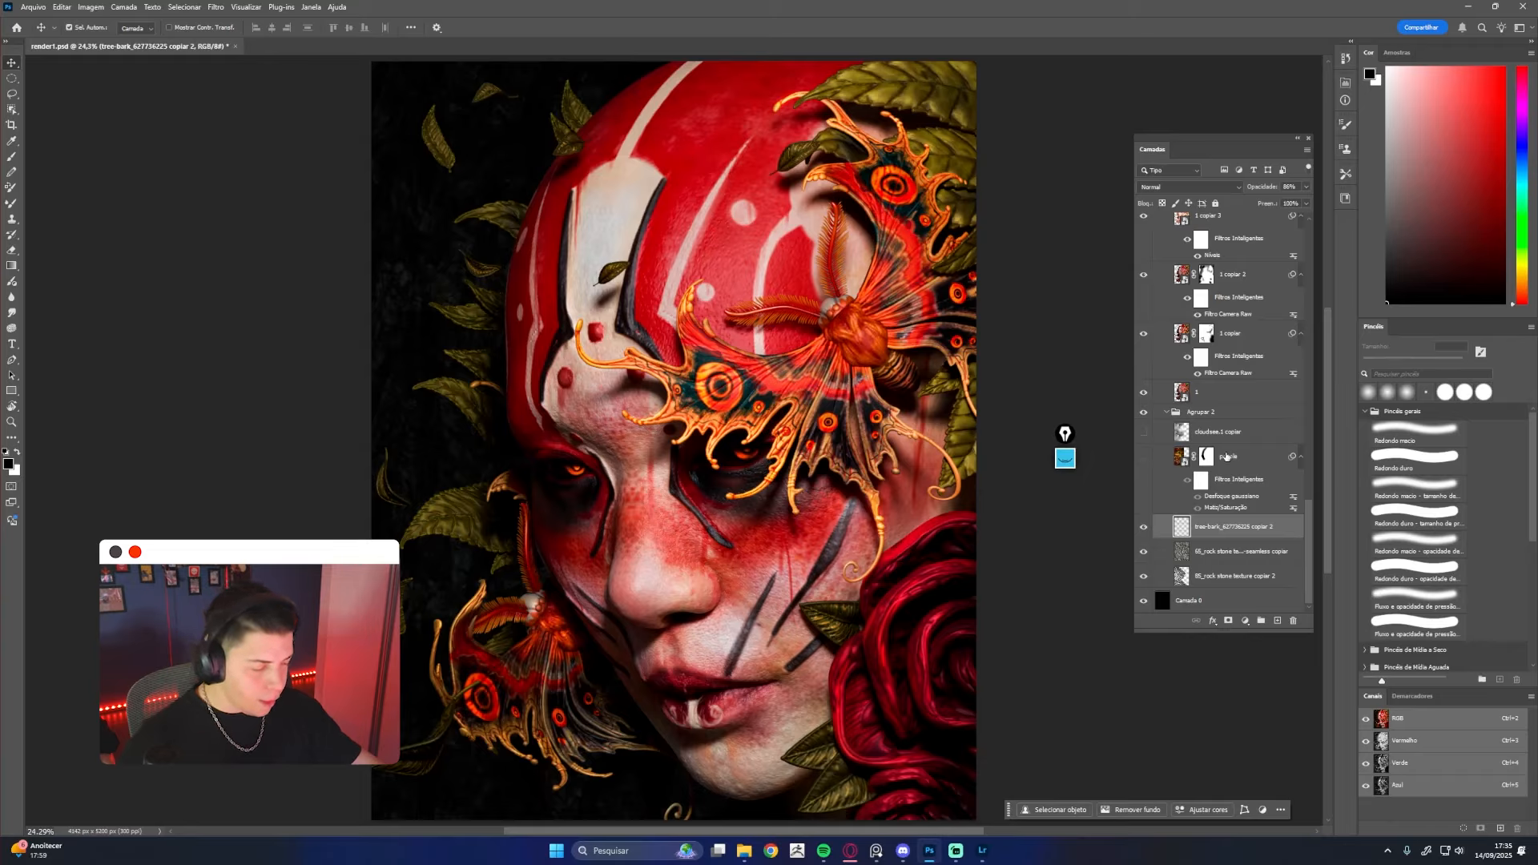
Select the masked purple layer in Agrupar 2 and compare the background with it switched on and off
{"action": "left_click", "coordinate": [1146, 457]}
{"action": "left_click", "coordinate": [1145, 459]}
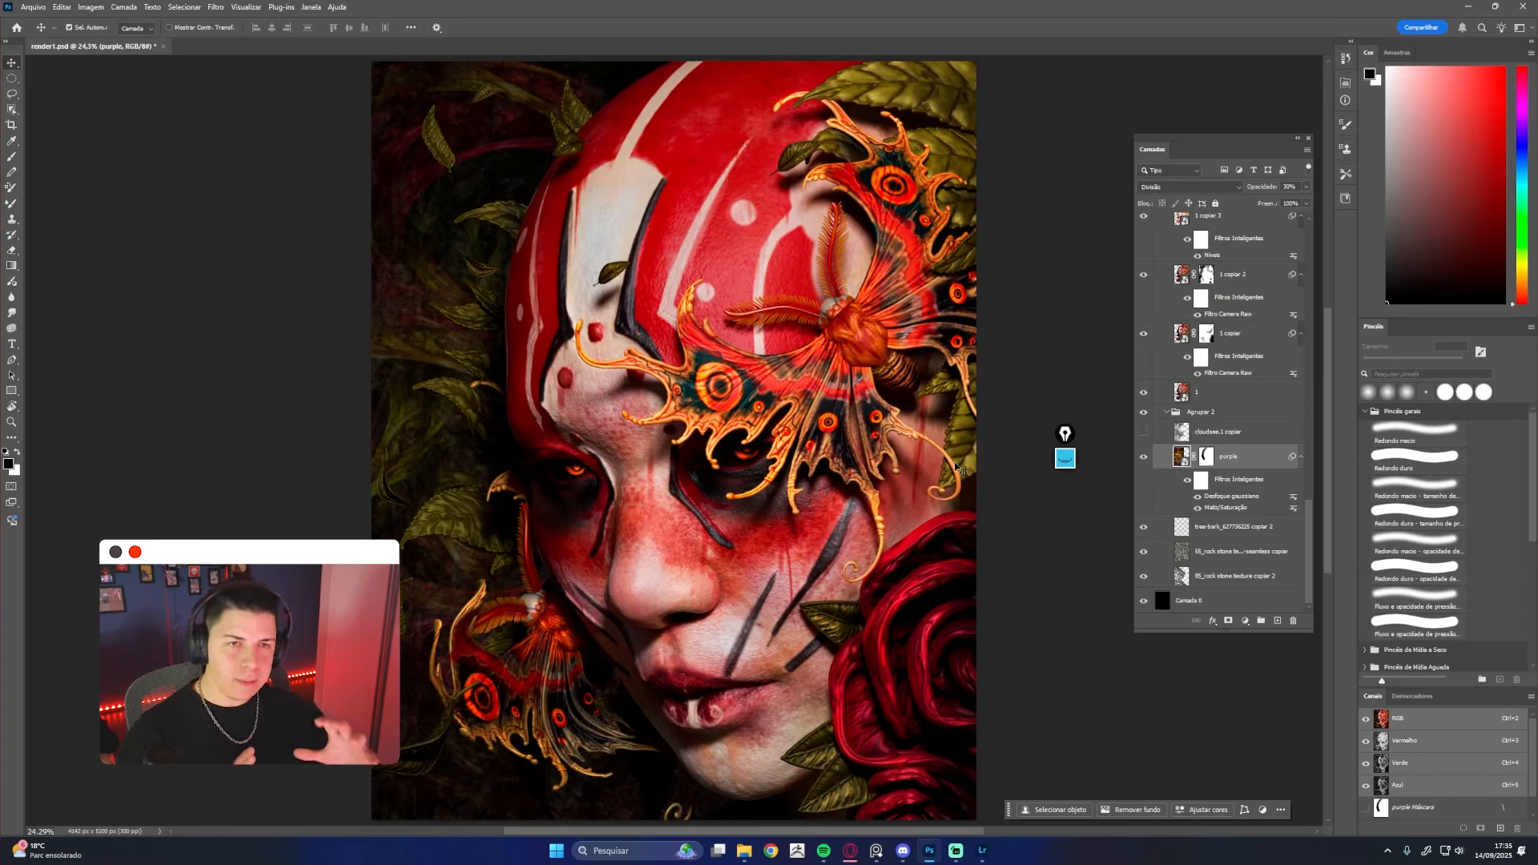
{"action": "left_click", "coordinate": [1144, 456]}
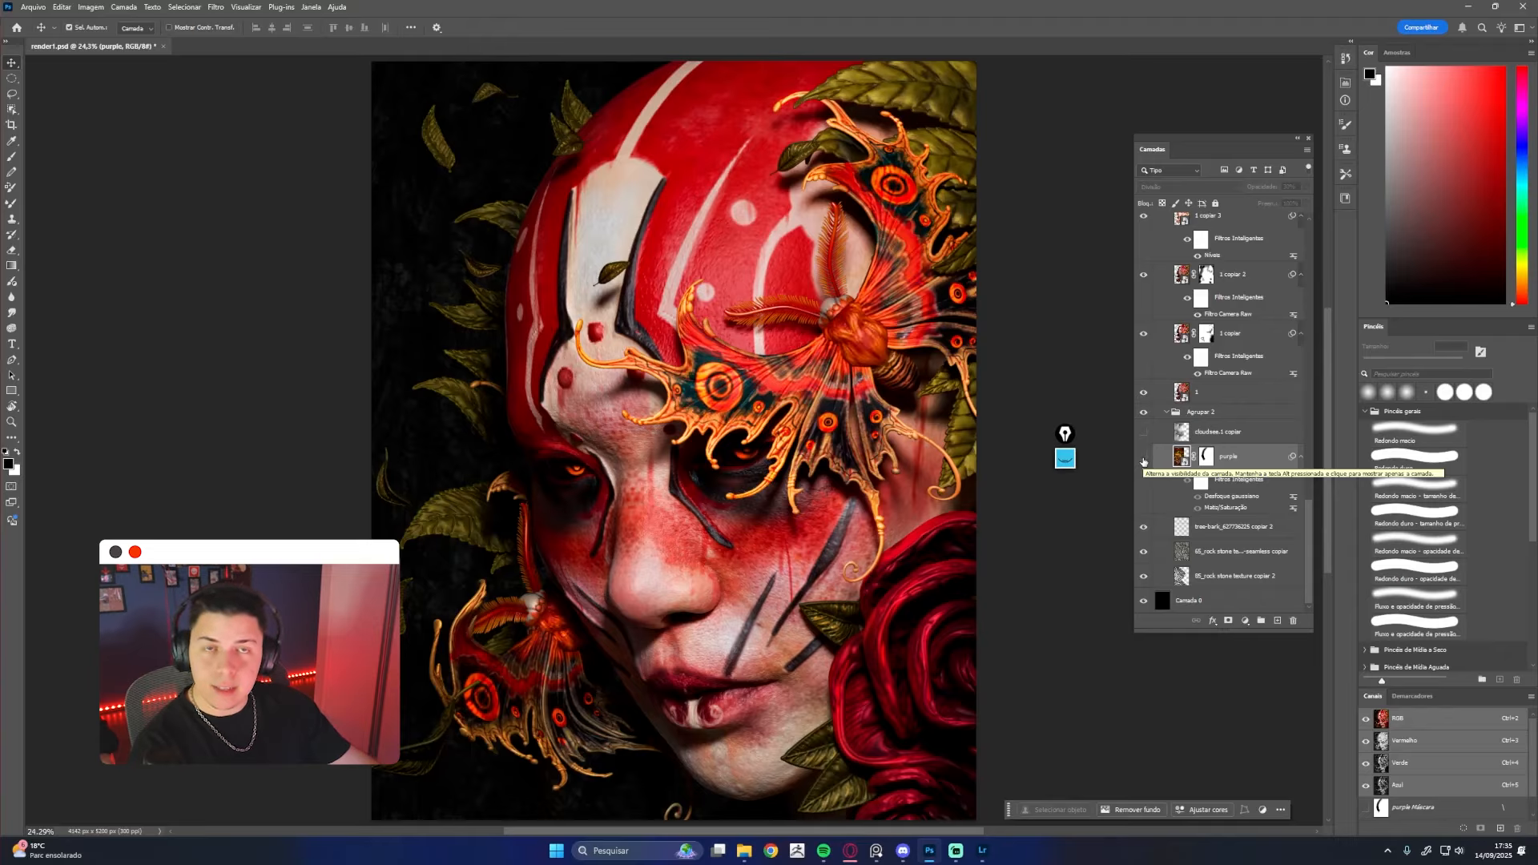
Switch the purple layer back on, show the clouds layer above it in Agrupar 2, and compare the background without and with the clouds
{"action": "left_click", "coordinate": [1143, 457]}
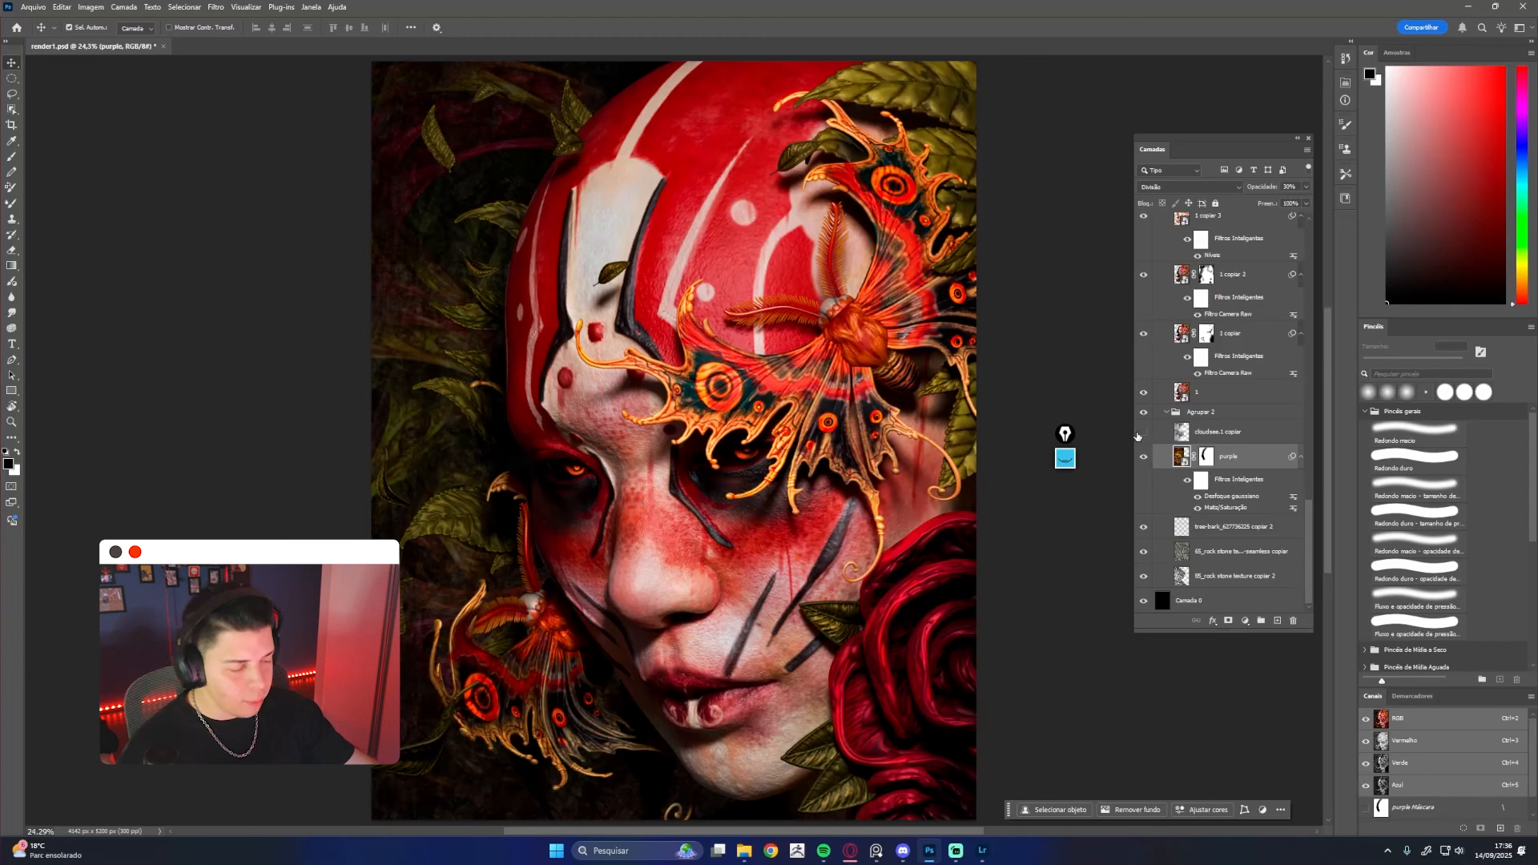
{"action": "left_click", "coordinate": [1138, 435]}
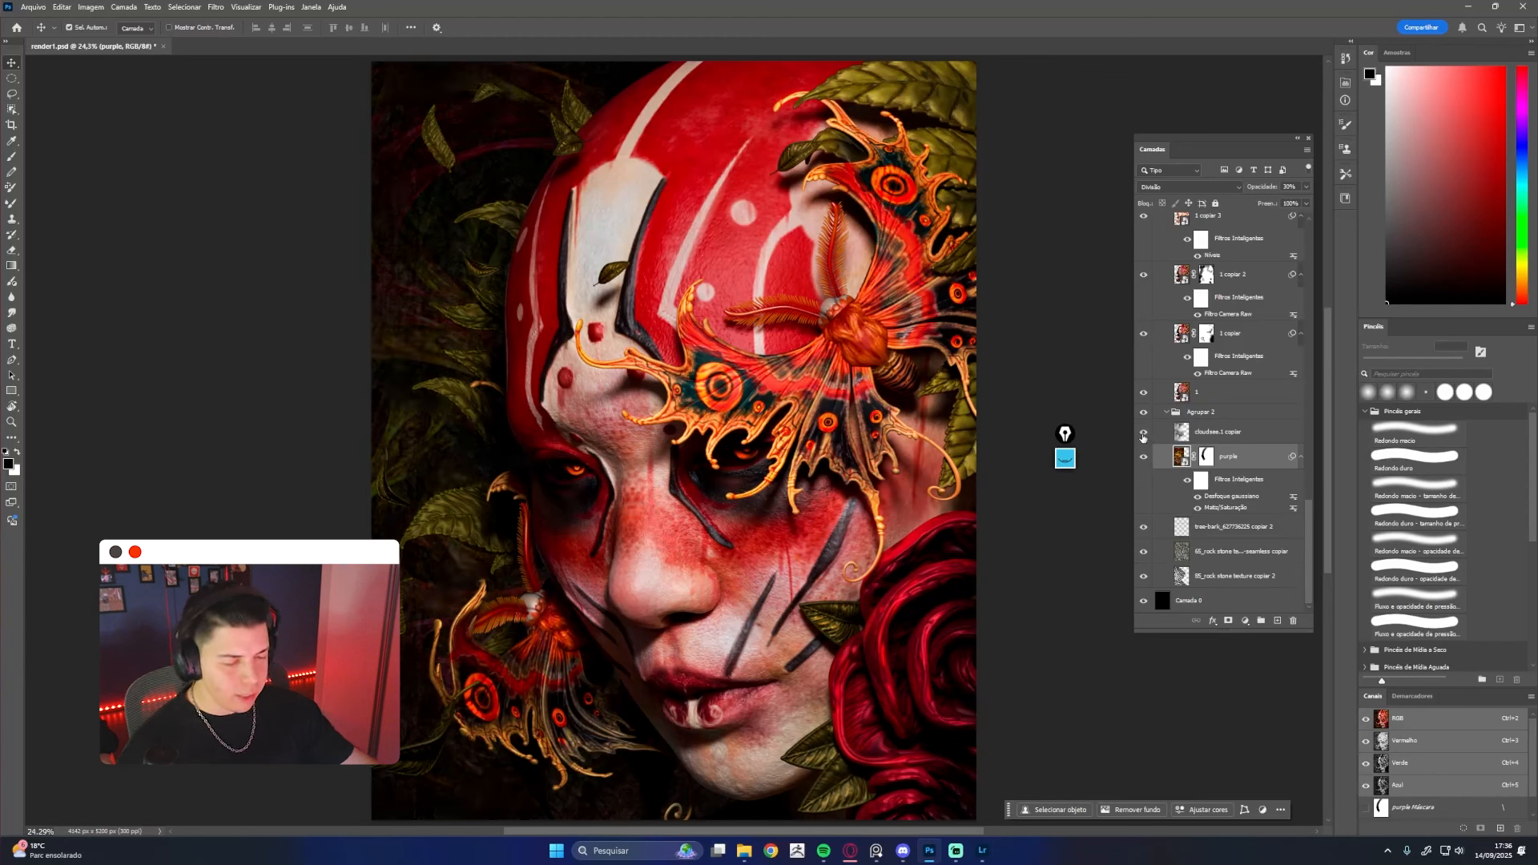
{"action": "left_click", "coordinate": [1143, 435]}
{"action": "left_click", "coordinate": [1143, 435]}
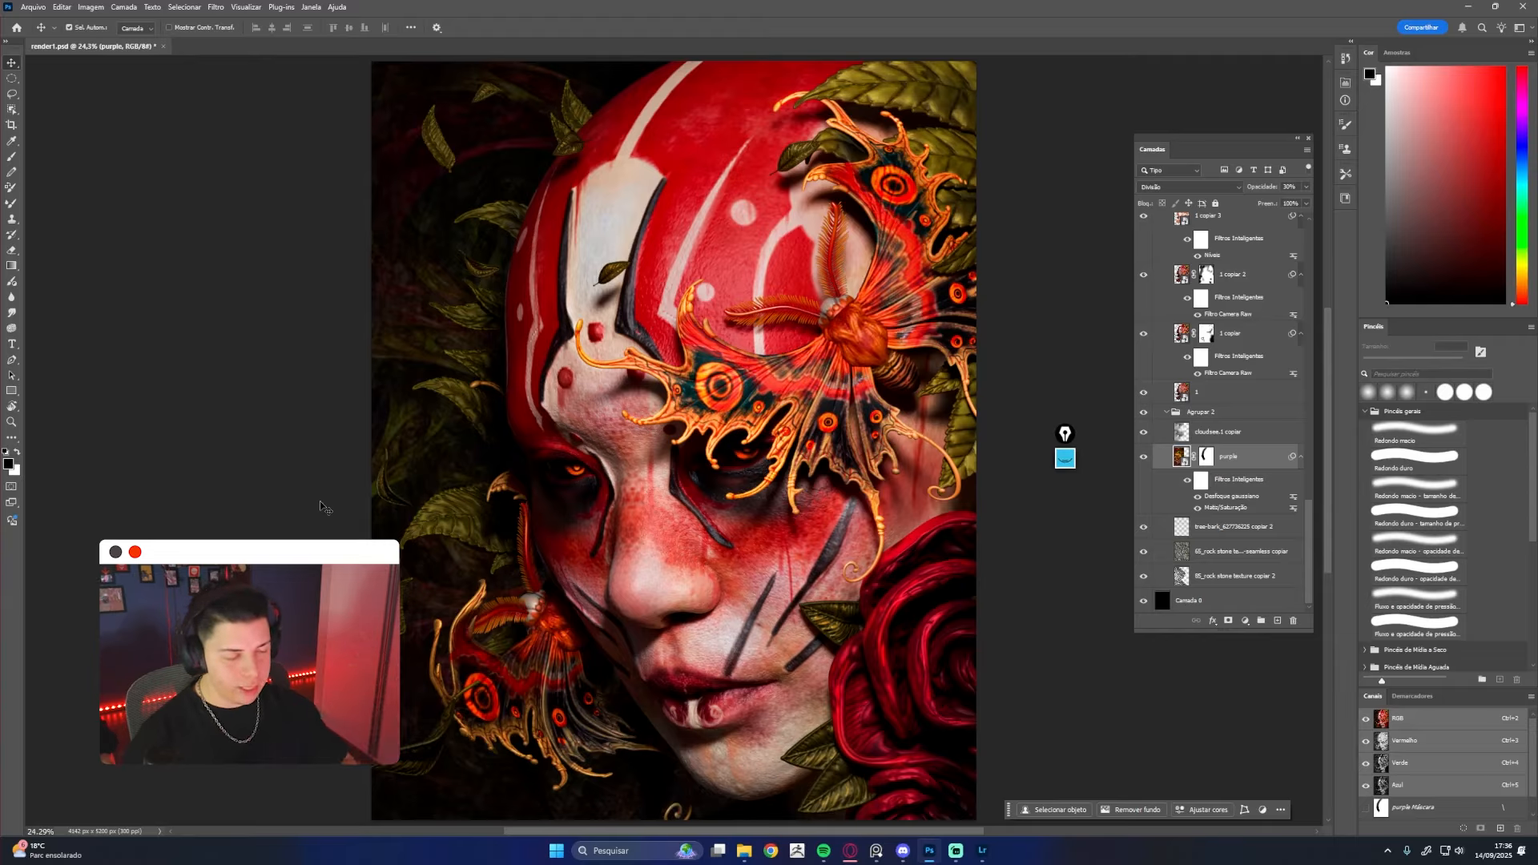
Collapse the group Agrupar 2, show the layer Camada 4 in Agrupar 1 and compare the portrait with it off and on
{"action": "left_click", "coordinate": [1167, 413]}
{"action": "scroll", "coordinate": [1168, 415], "scroll_direction": "up", "scroll_amount": 4}
{"action": "left_click", "coordinate": [1165, 497]}
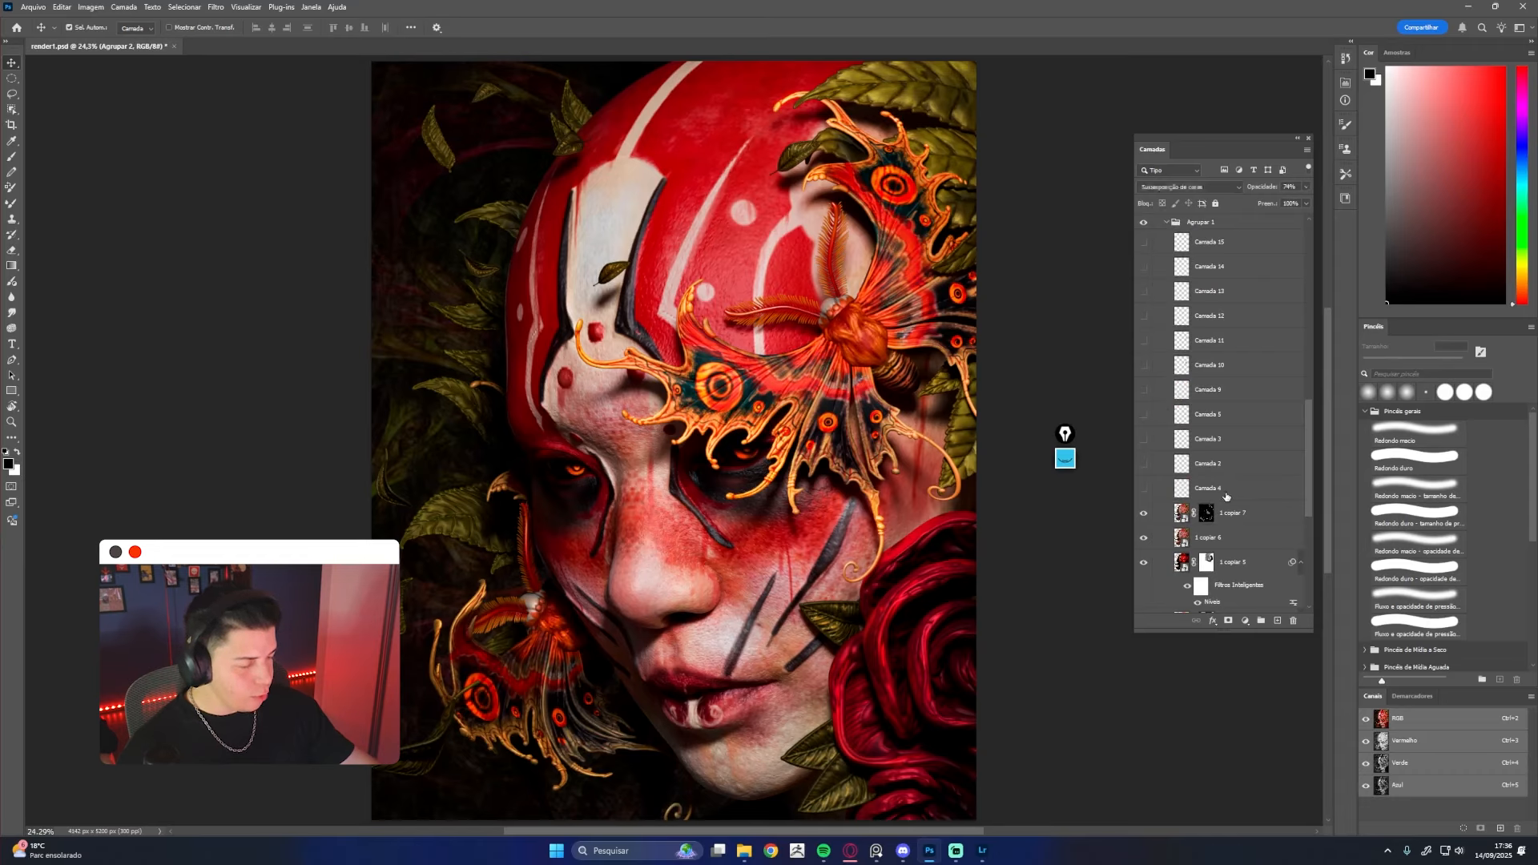
{"action": "left_click", "coordinate": [1143, 488]}
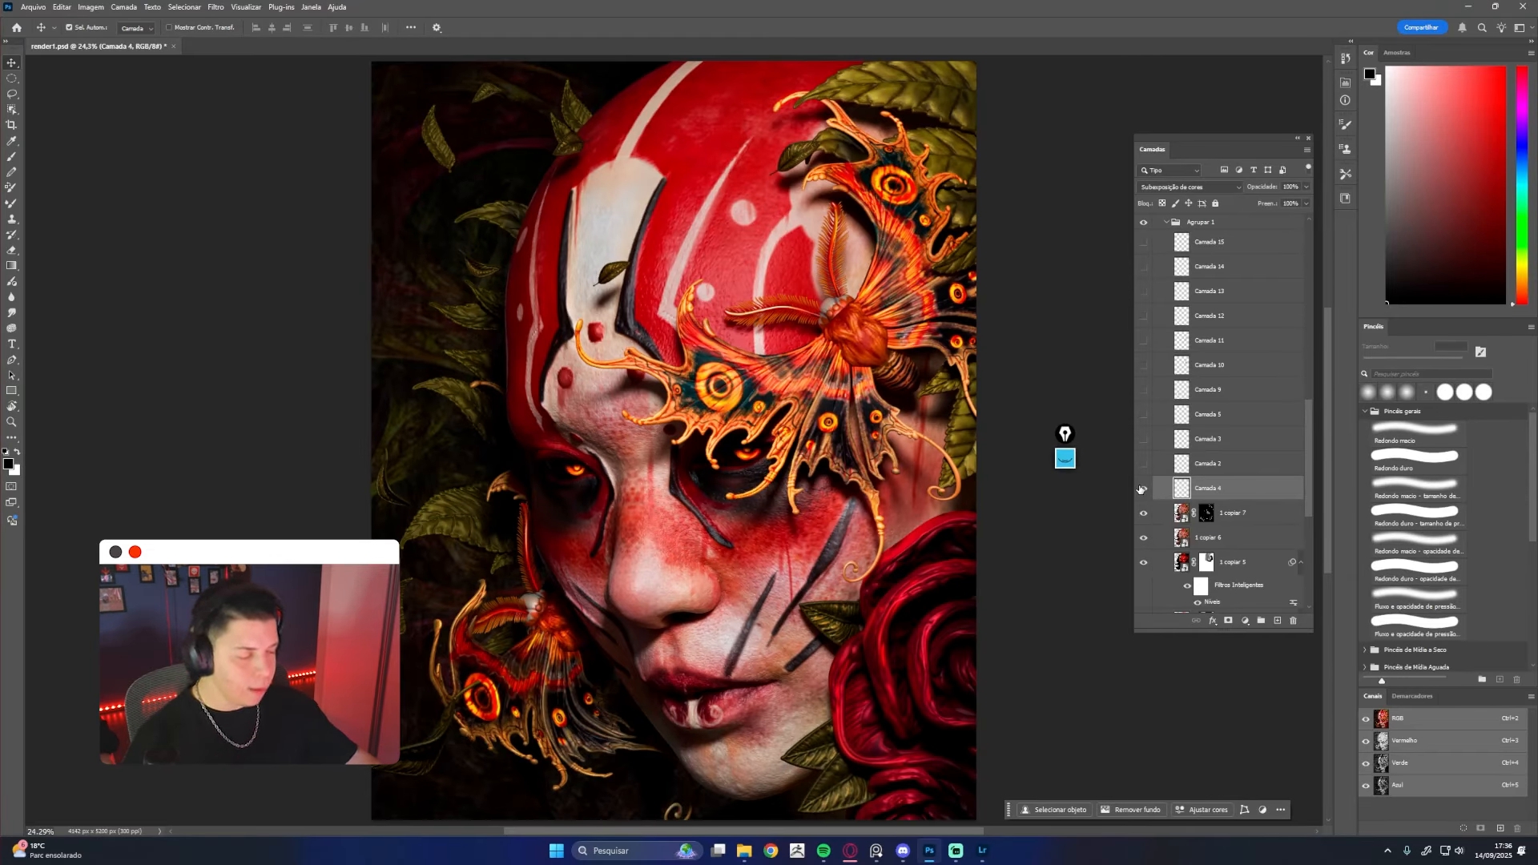
{"action": "left_click", "coordinate": [1144, 488]}
{"action": "left_click", "coordinate": [1143, 488]}
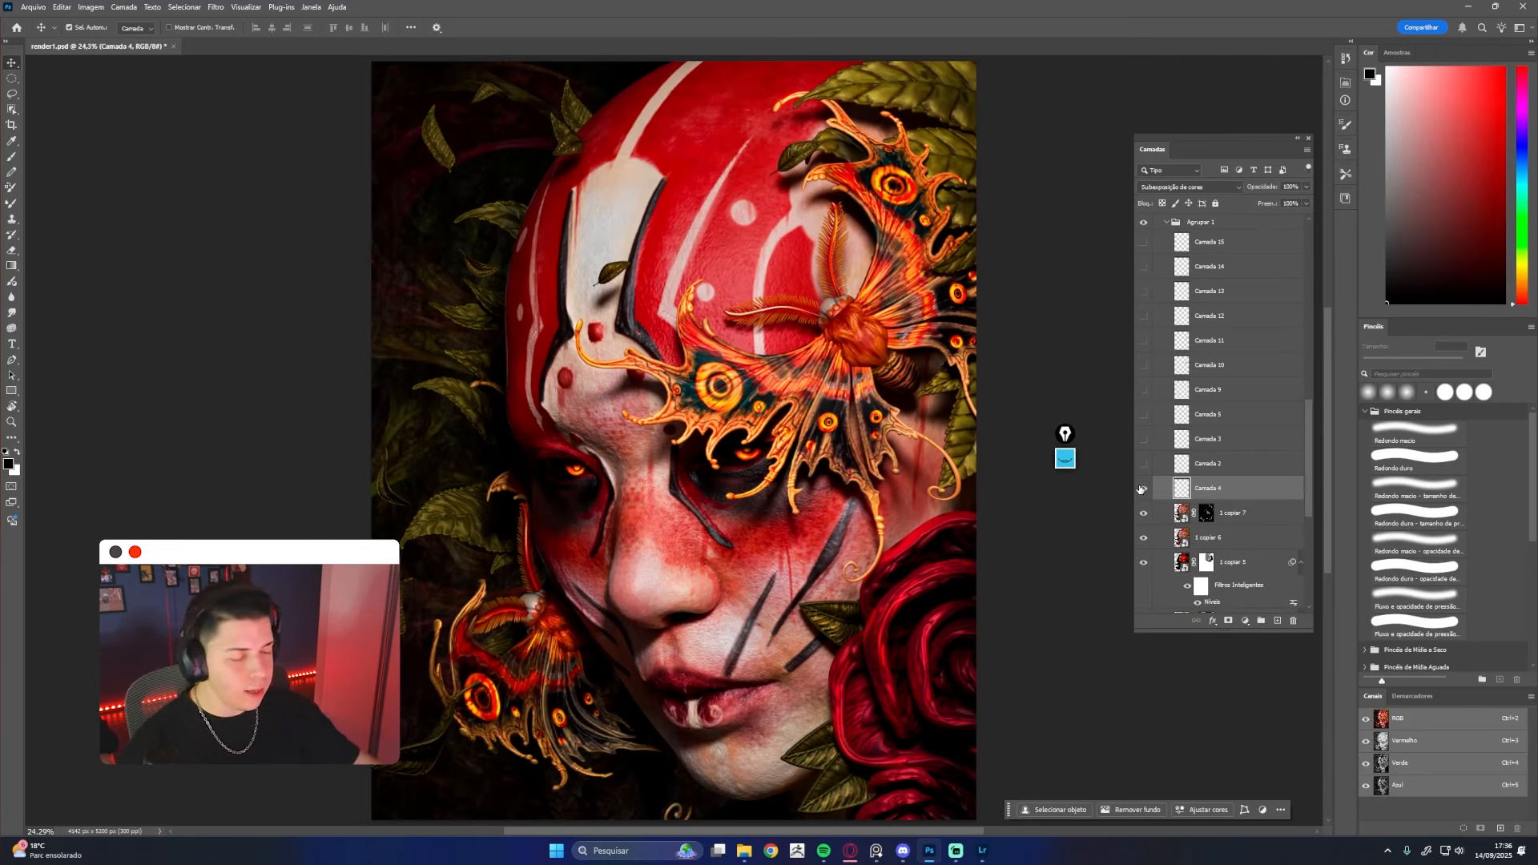
{"action": "left_click", "coordinate": [1143, 489]}
{"action": "left_click", "coordinate": [1142, 489]}
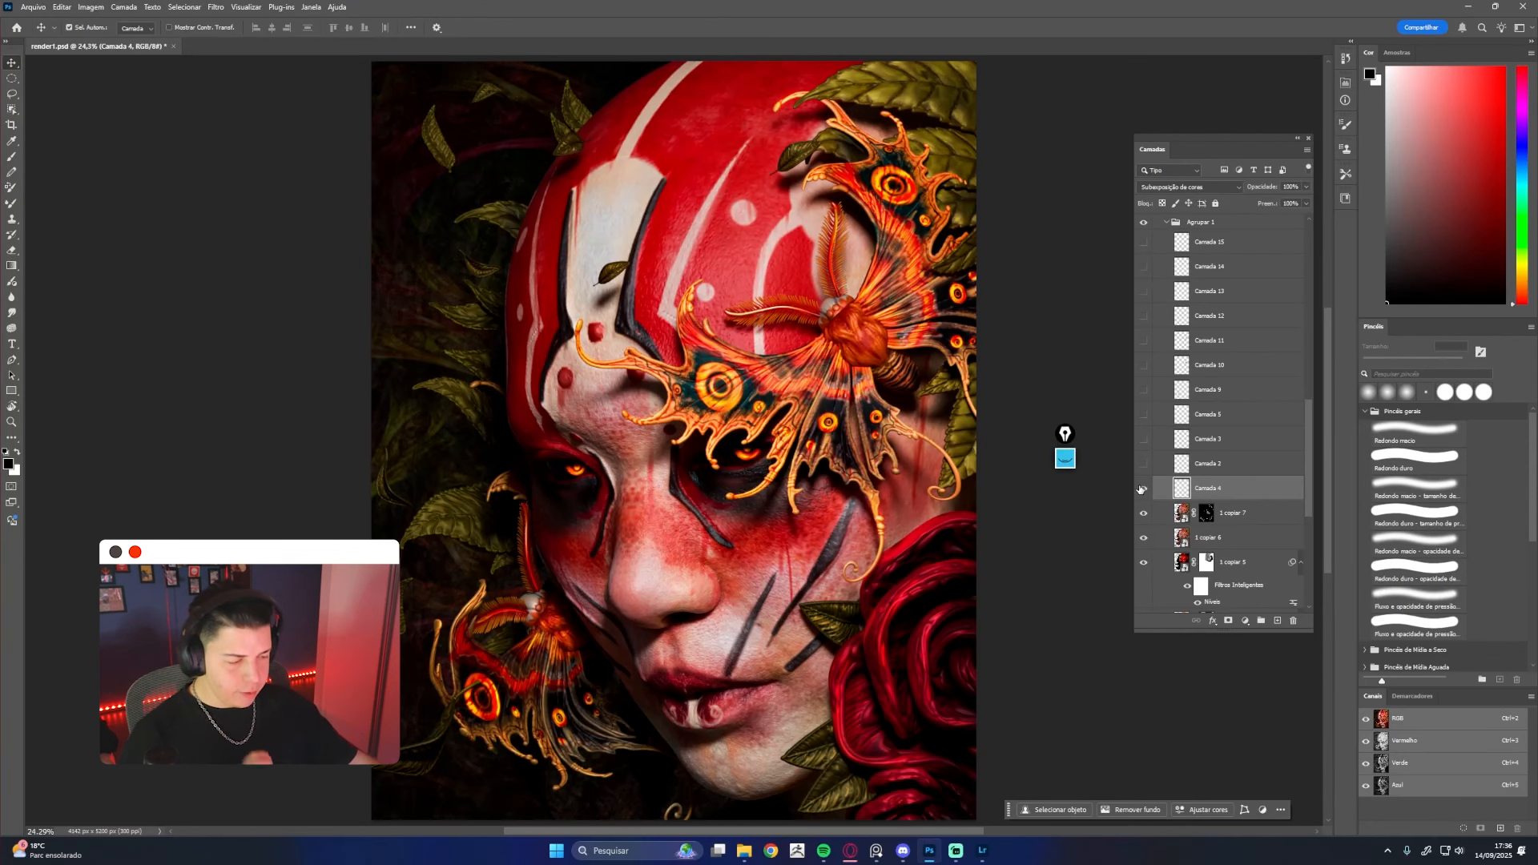
Show the layers Camada 2 and Camada 3 in Agrupar 1
{"action": "left_click", "coordinate": [1214, 467]}
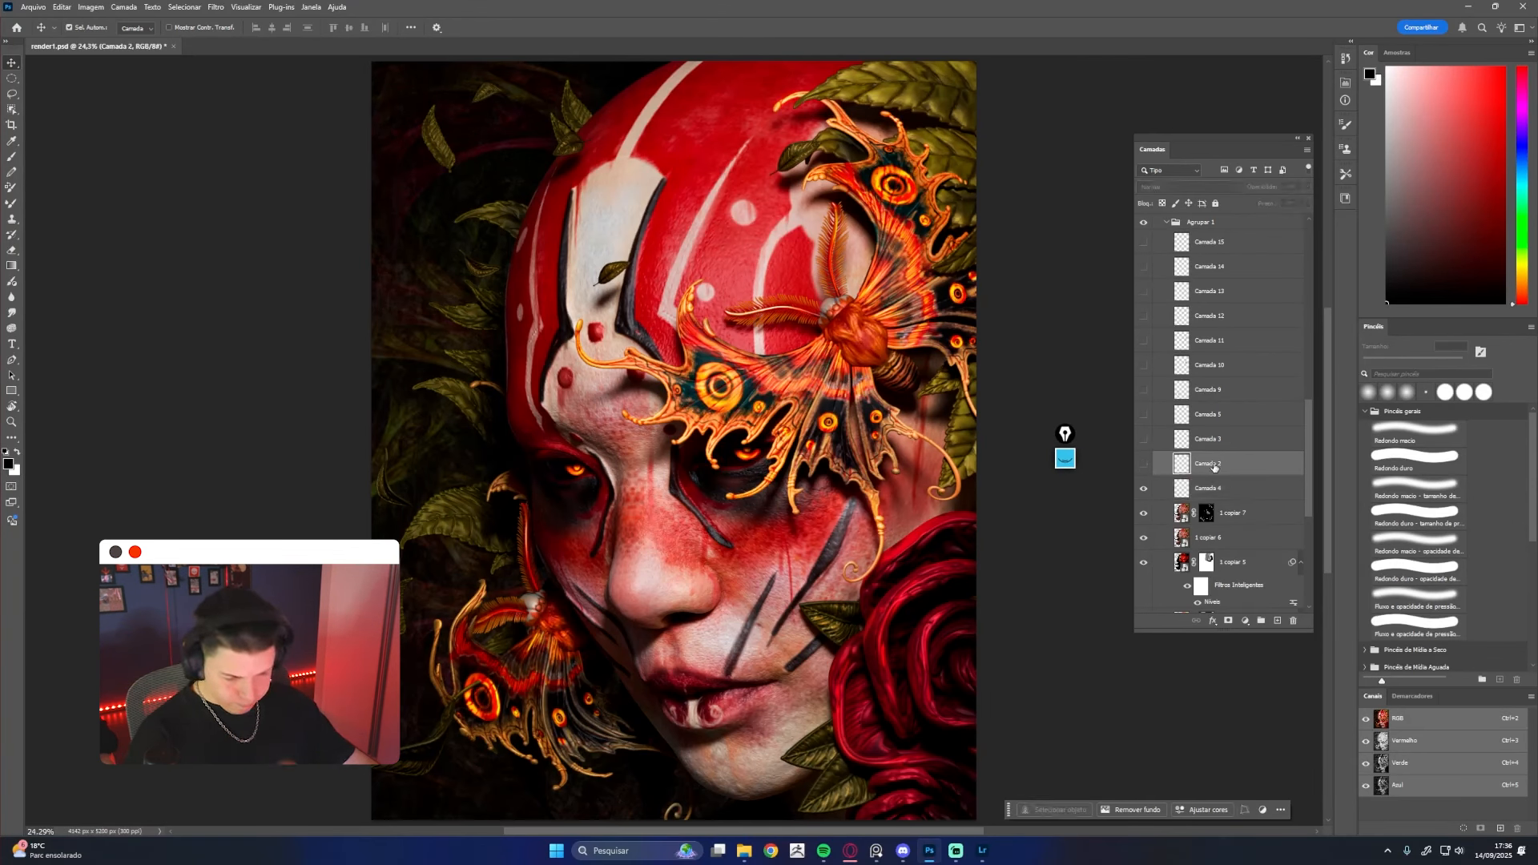
{"action": "left_click", "coordinate": [1142, 466]}
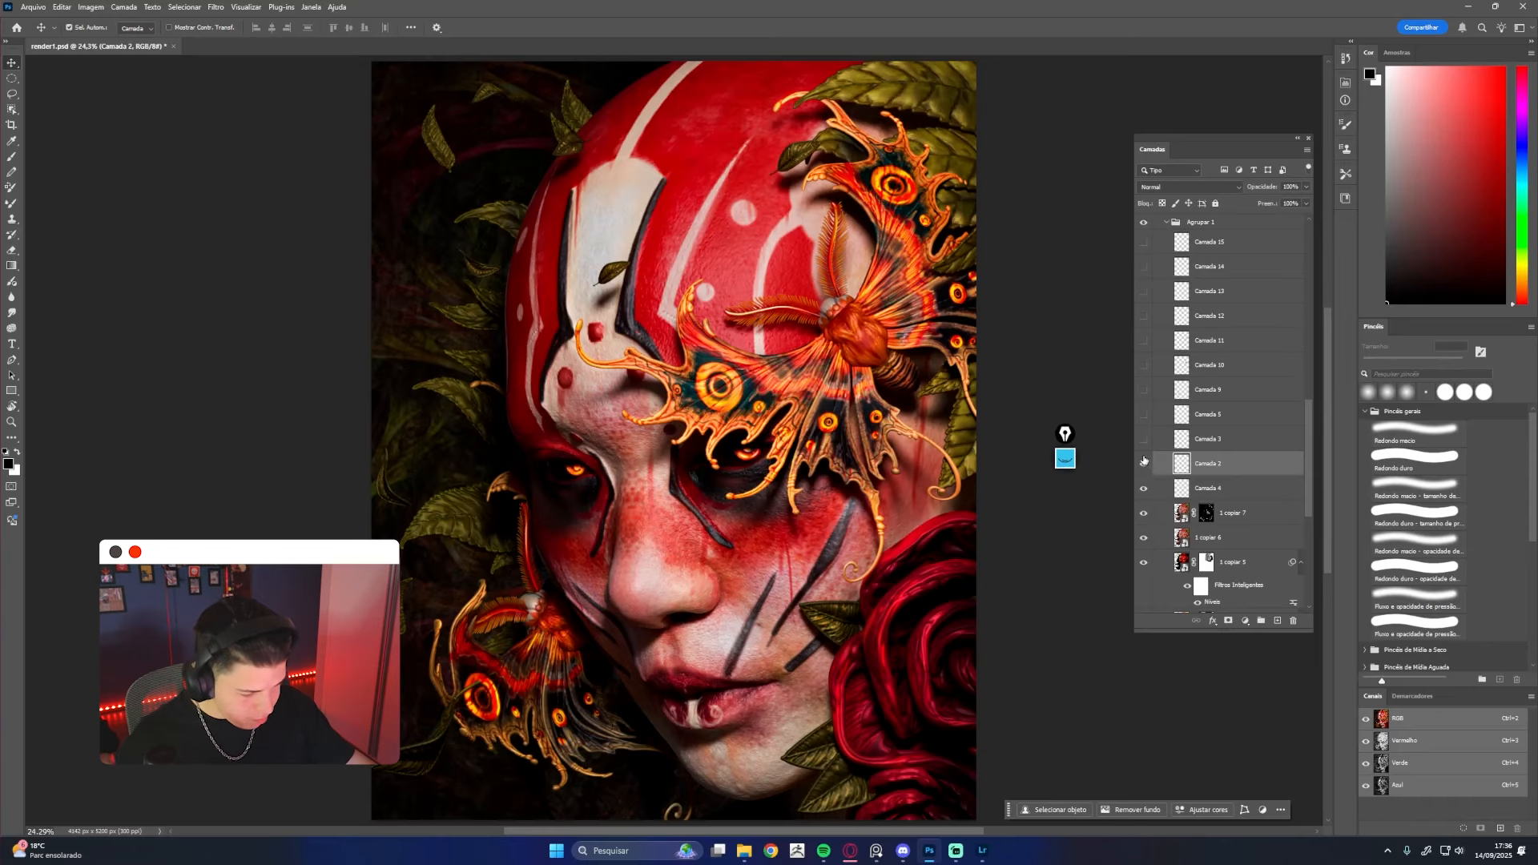
{"action": "left_click", "coordinate": [1158, 445]}
{"action": "left_click", "coordinate": [1145, 441]}
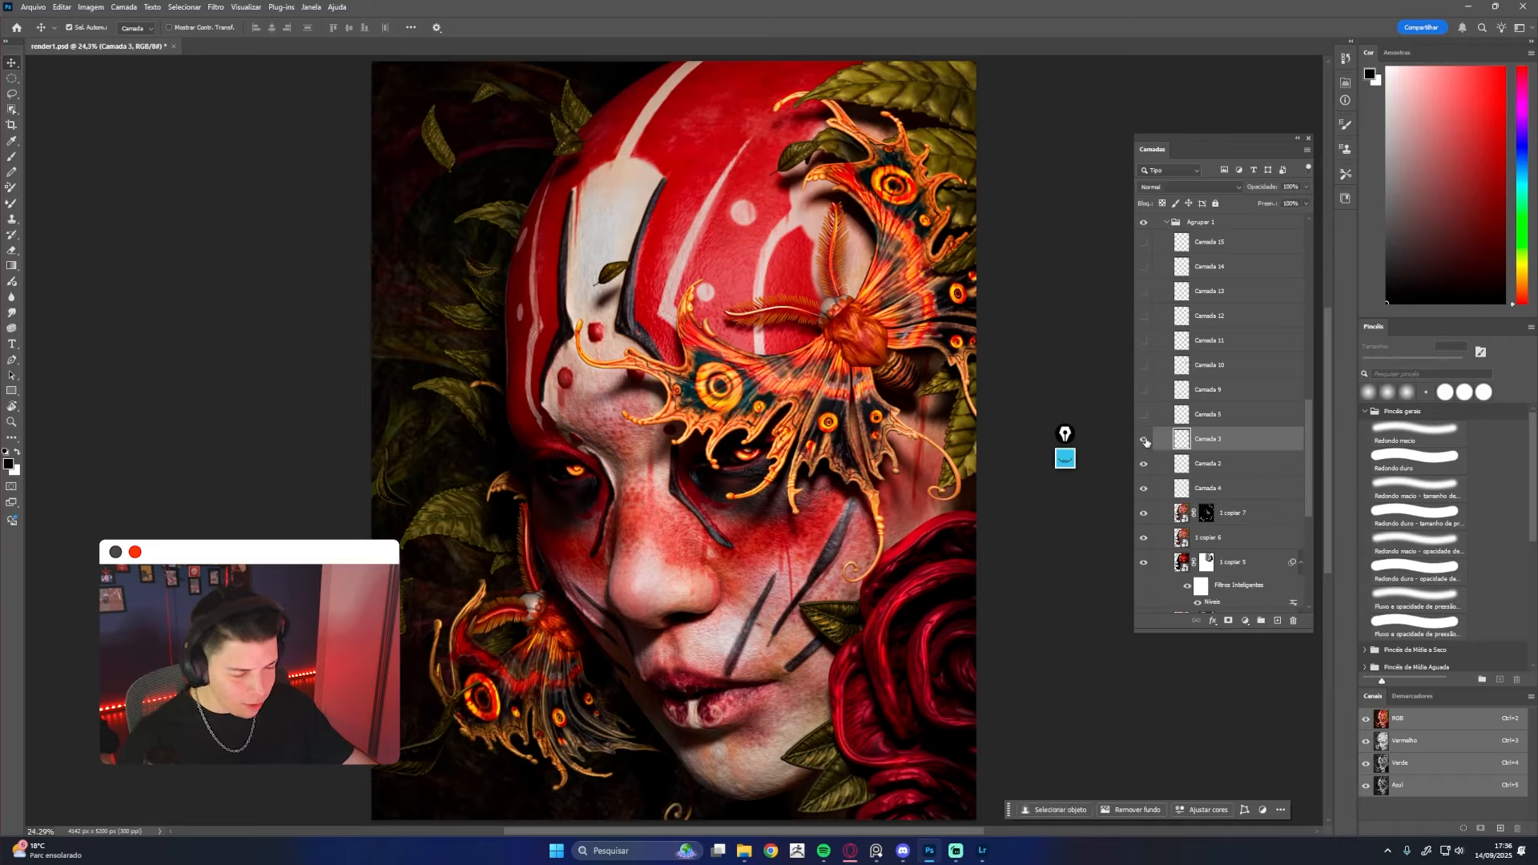
{"action": "left_click", "coordinate": [1144, 441]}
{"action": "left_click", "coordinate": [1145, 441]}
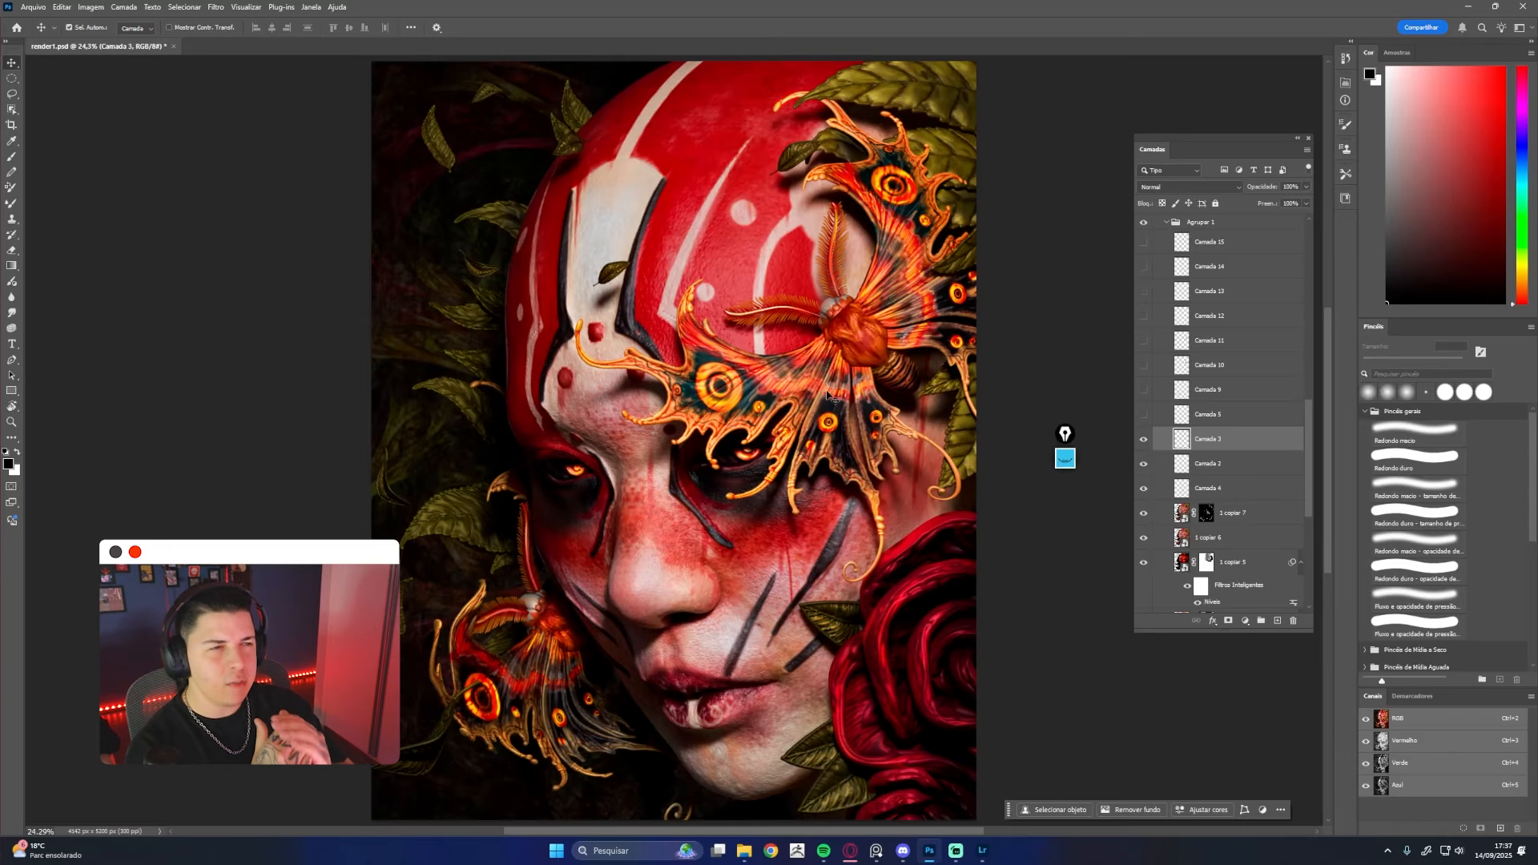
Compare the portrait with the layer Camada 3 repeatedly switched off and on, leaving it visible
{"action": "left_click", "coordinate": [1142, 440]}
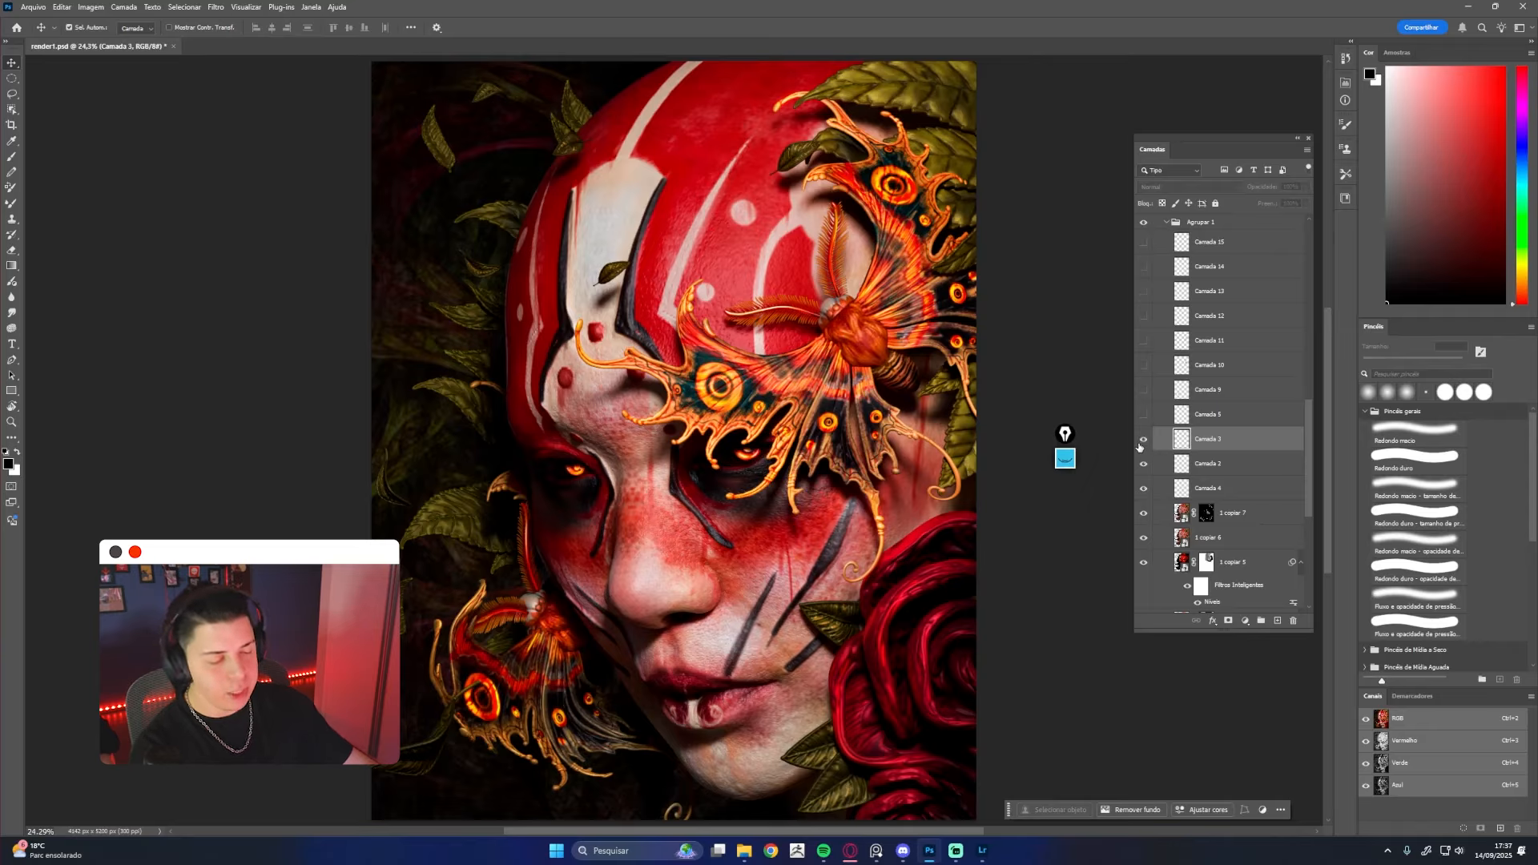
{"action": "left_click", "coordinate": [1141, 443]}
{"action": "left_click", "coordinate": [1141, 441]}
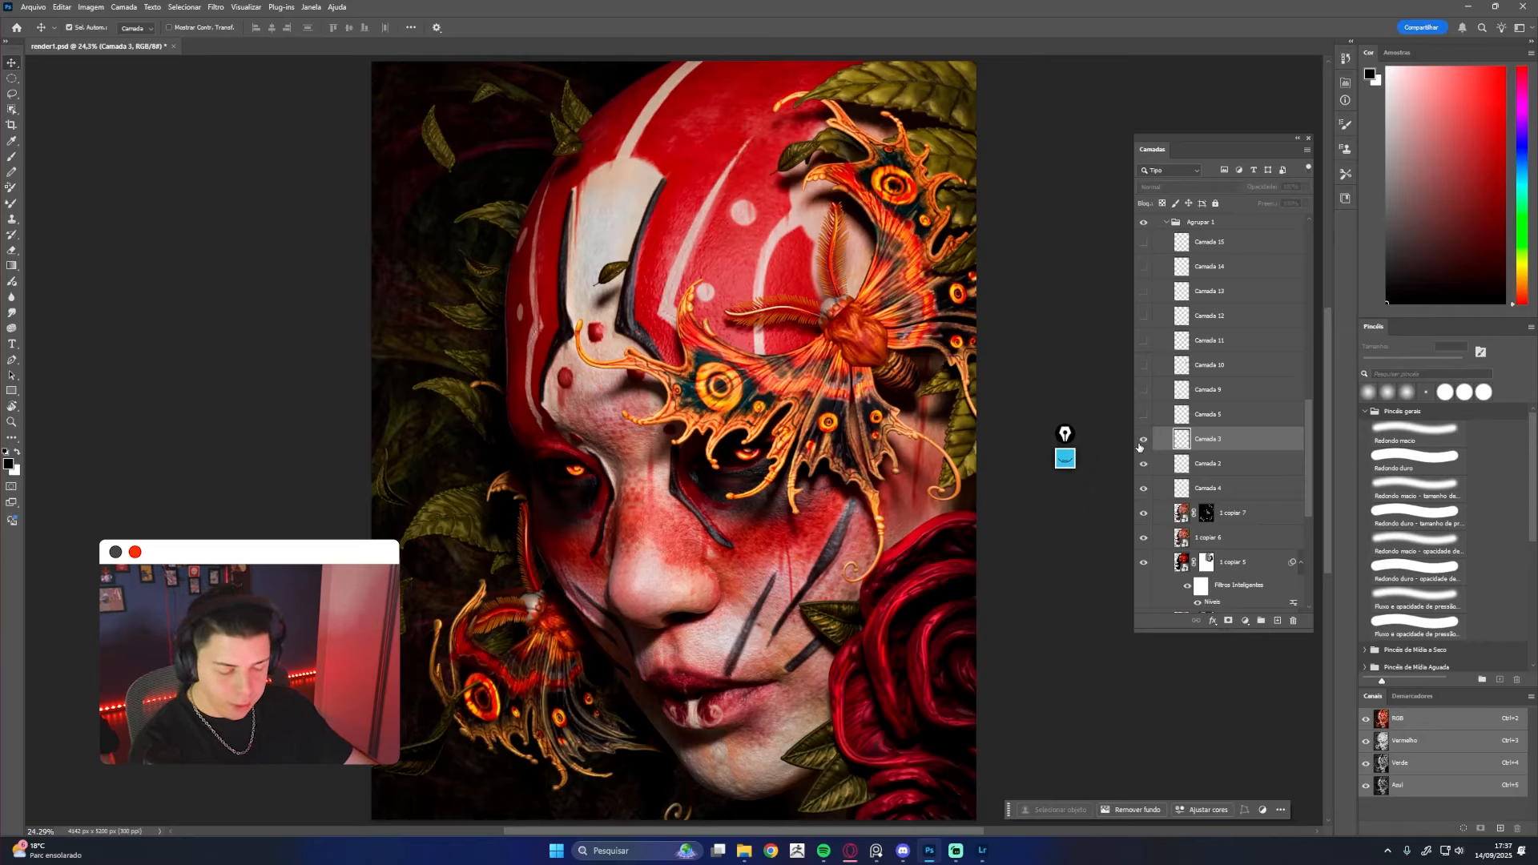
{"action": "left_click", "coordinate": [1142, 441]}
{"action": "left_click", "coordinate": [1141, 442]}
{"action": "left_click", "coordinate": [1142, 441]}
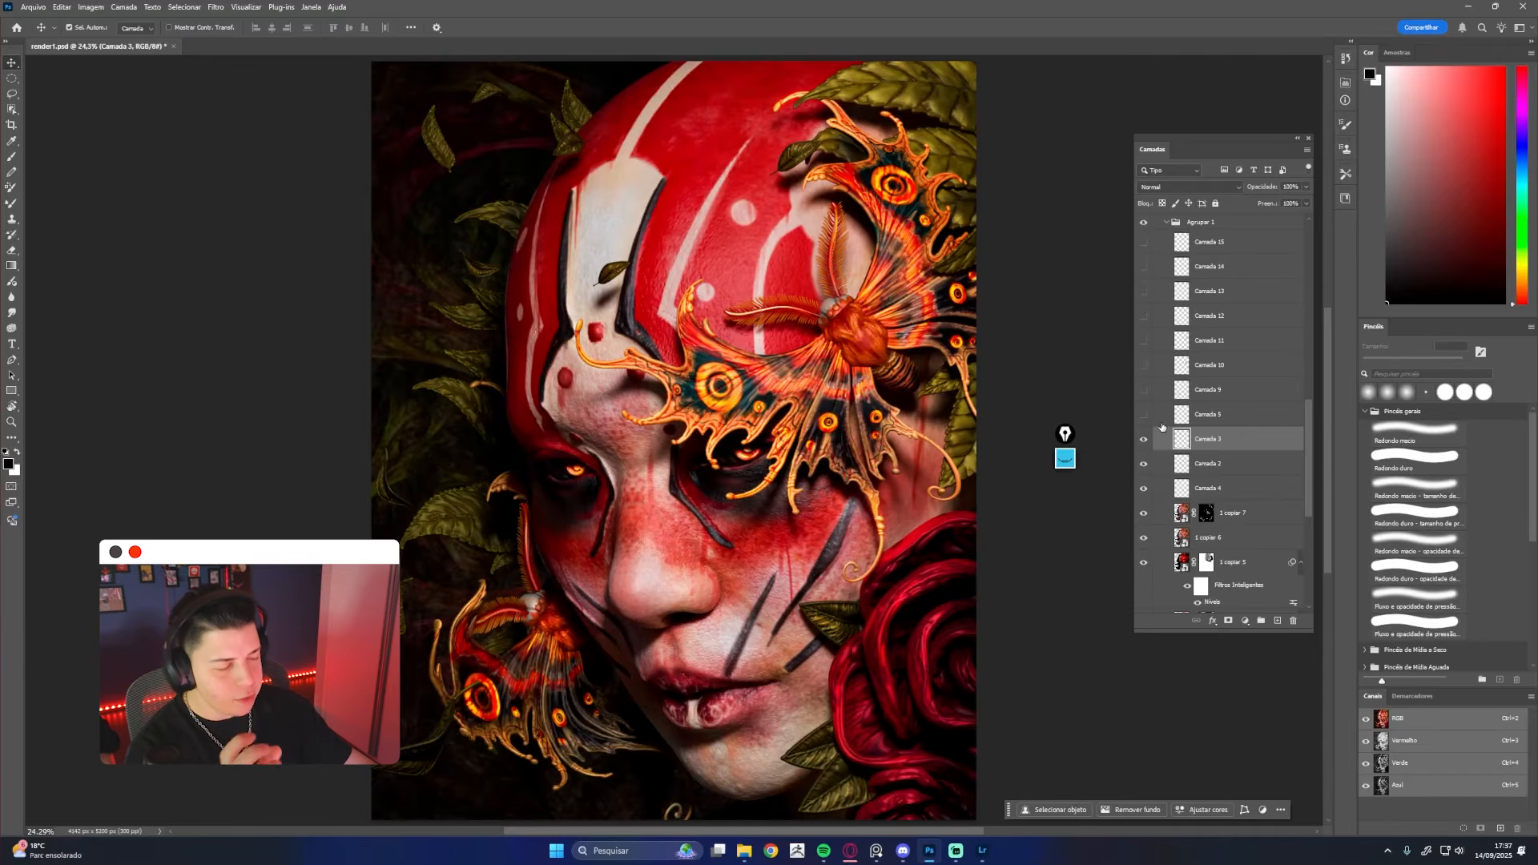
Show the layer Camada 5 and compare the portrait with it switched off and on
{"action": "left_click", "coordinate": [1208, 415]}
{"action": "left_click", "coordinate": [1145, 415]}
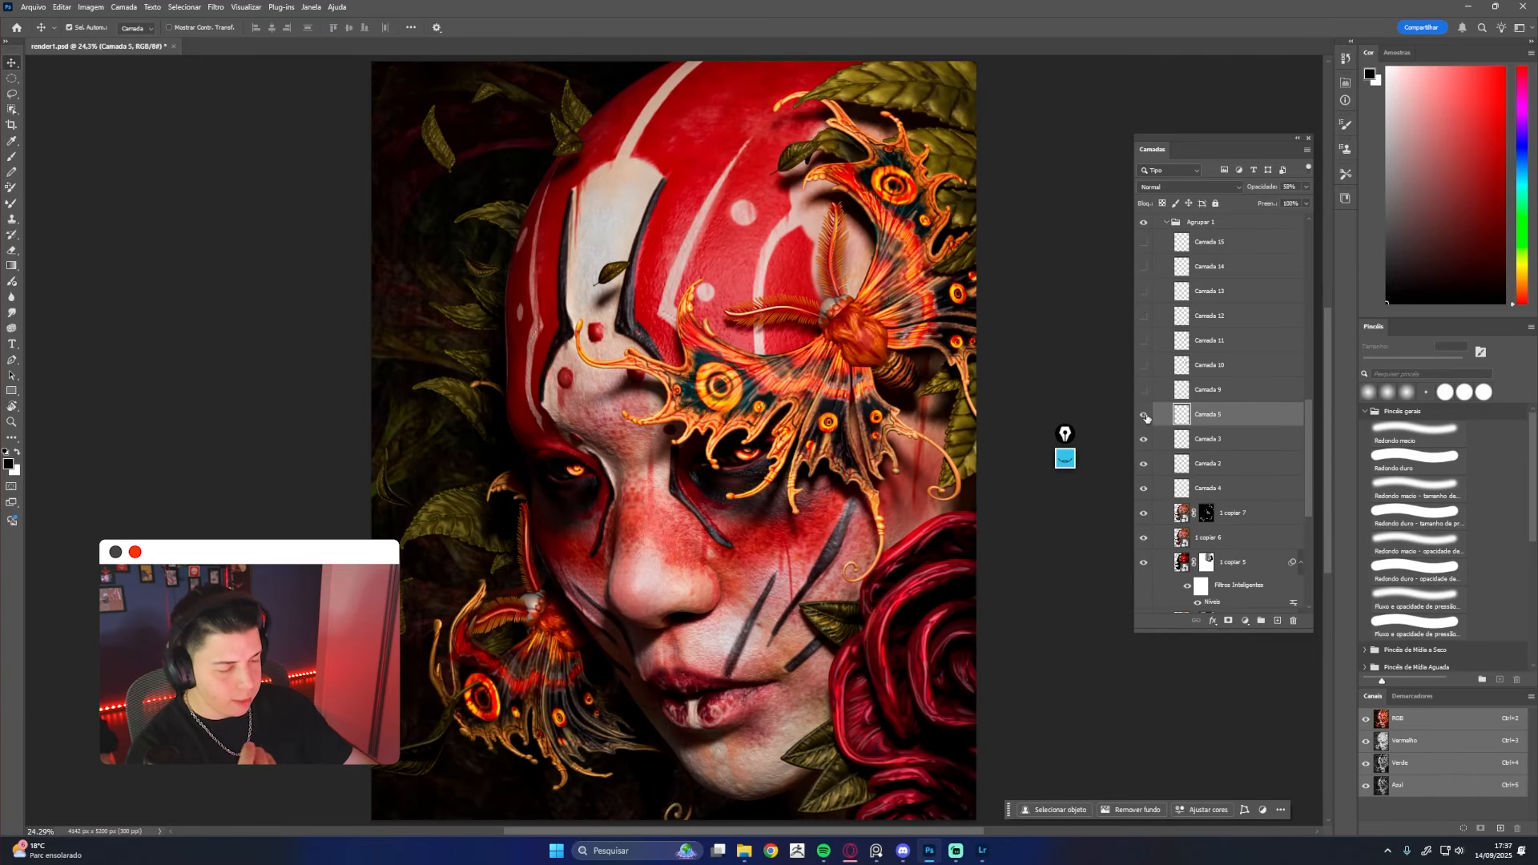
{"action": "left_click", "coordinate": [1144, 416]}
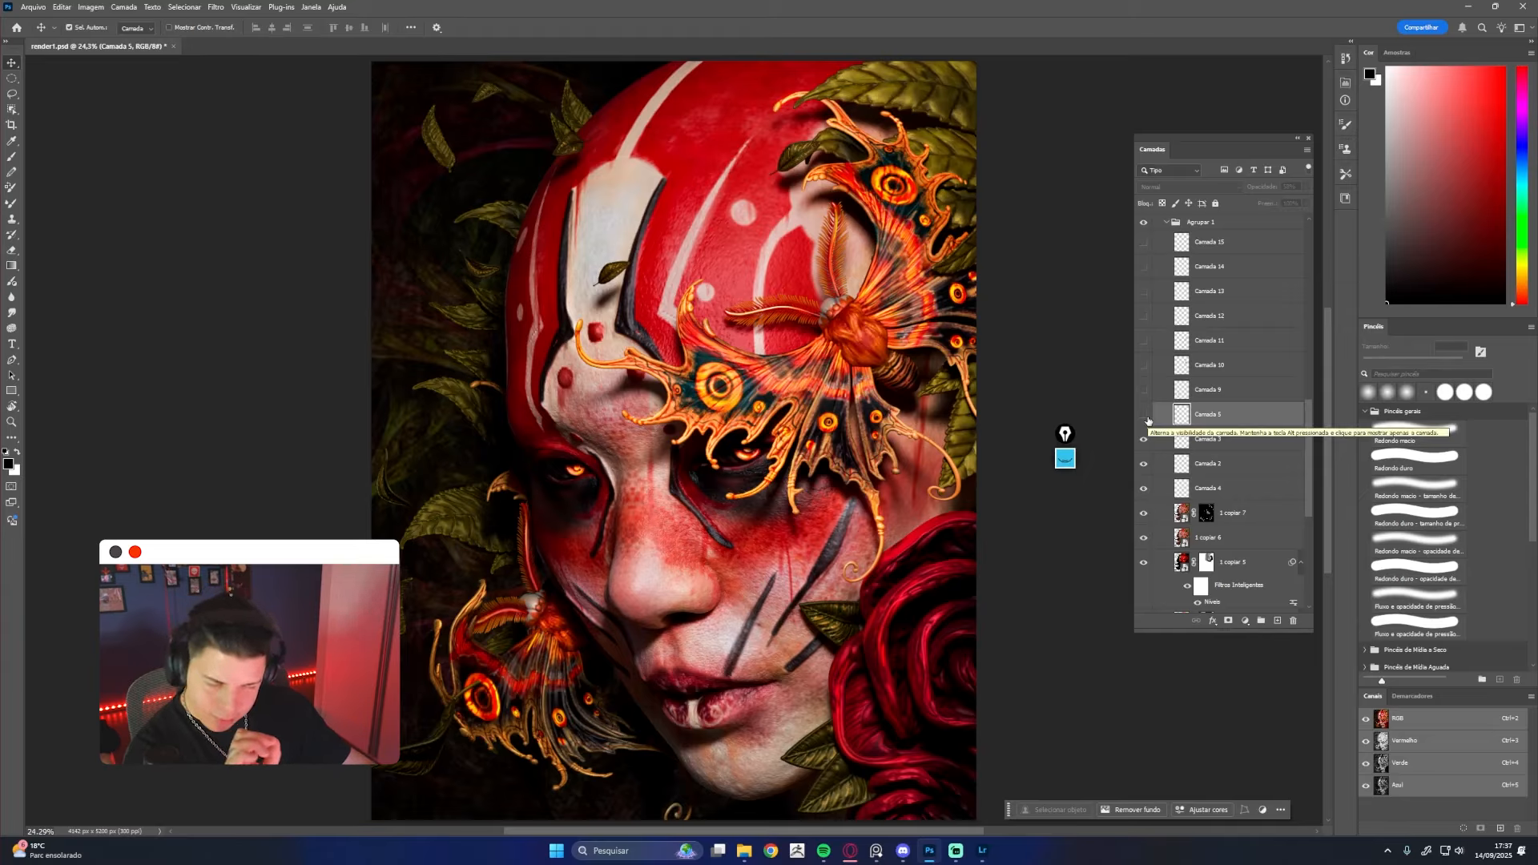
{"action": "left_click", "coordinate": [1146, 420]}
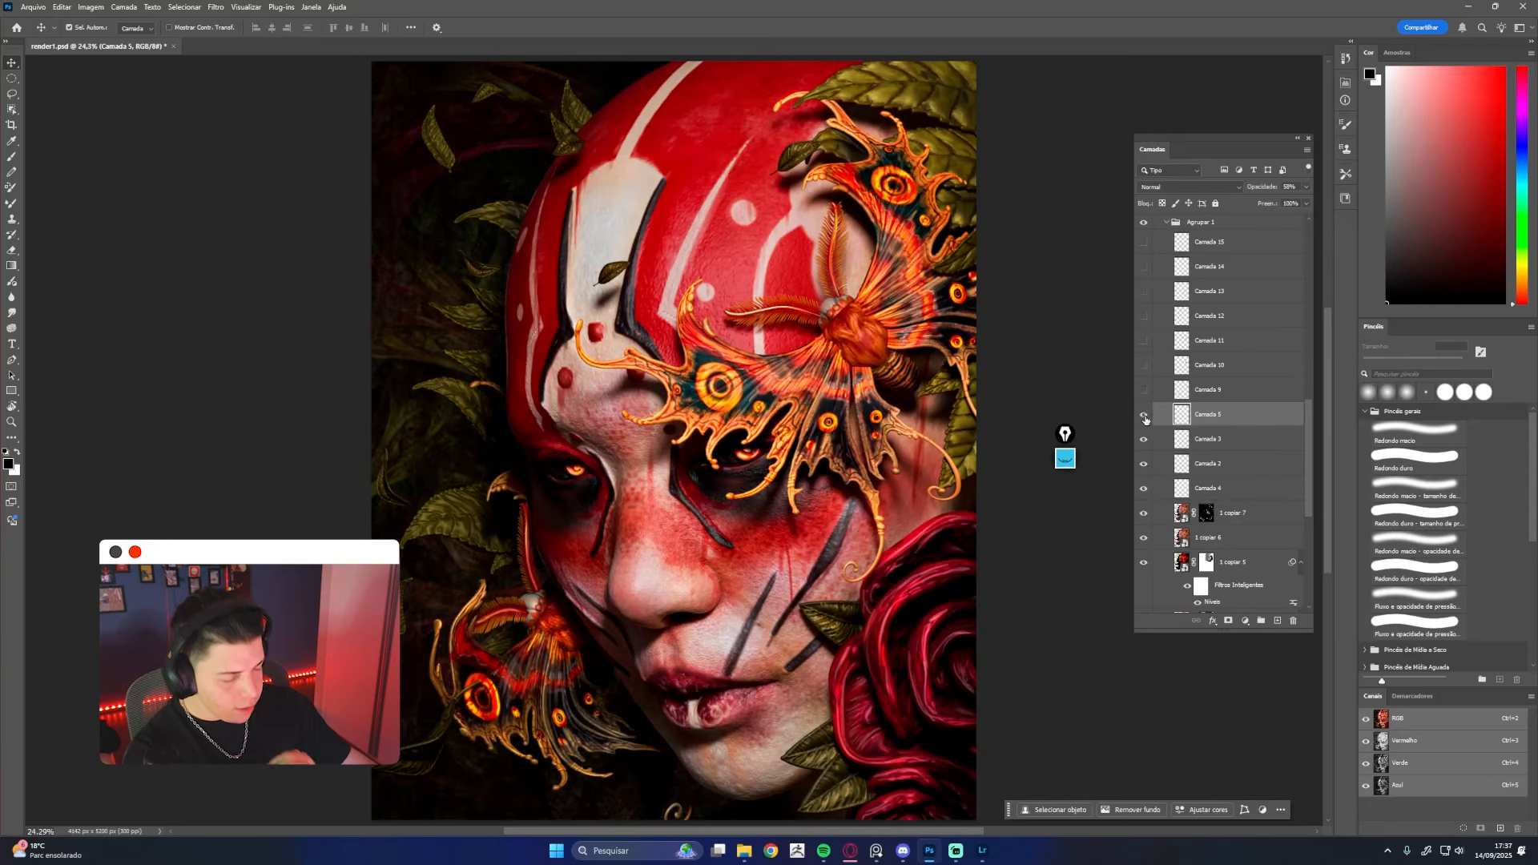
{"action": "left_click", "coordinate": [1146, 420]}
{"action": "left_click", "coordinate": [1145, 419]}
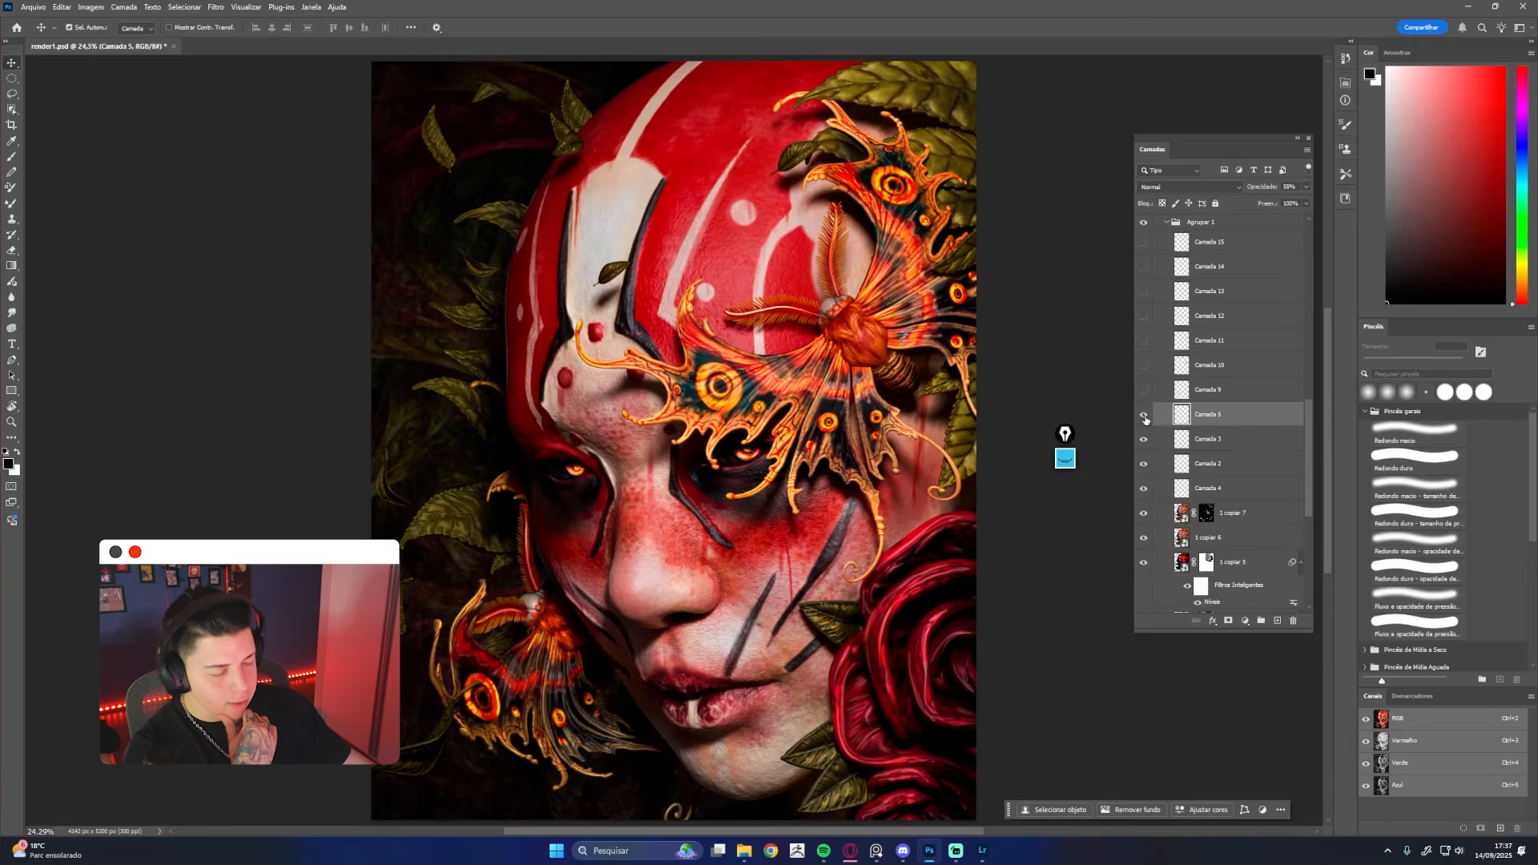
Show the layer Camada 9, compare the portrait with it off and on, and select it
{"action": "left_click", "coordinate": [1144, 394]}
{"action": "left_click", "coordinate": [1144, 393]}
{"action": "left_click", "coordinate": [1144, 393]}
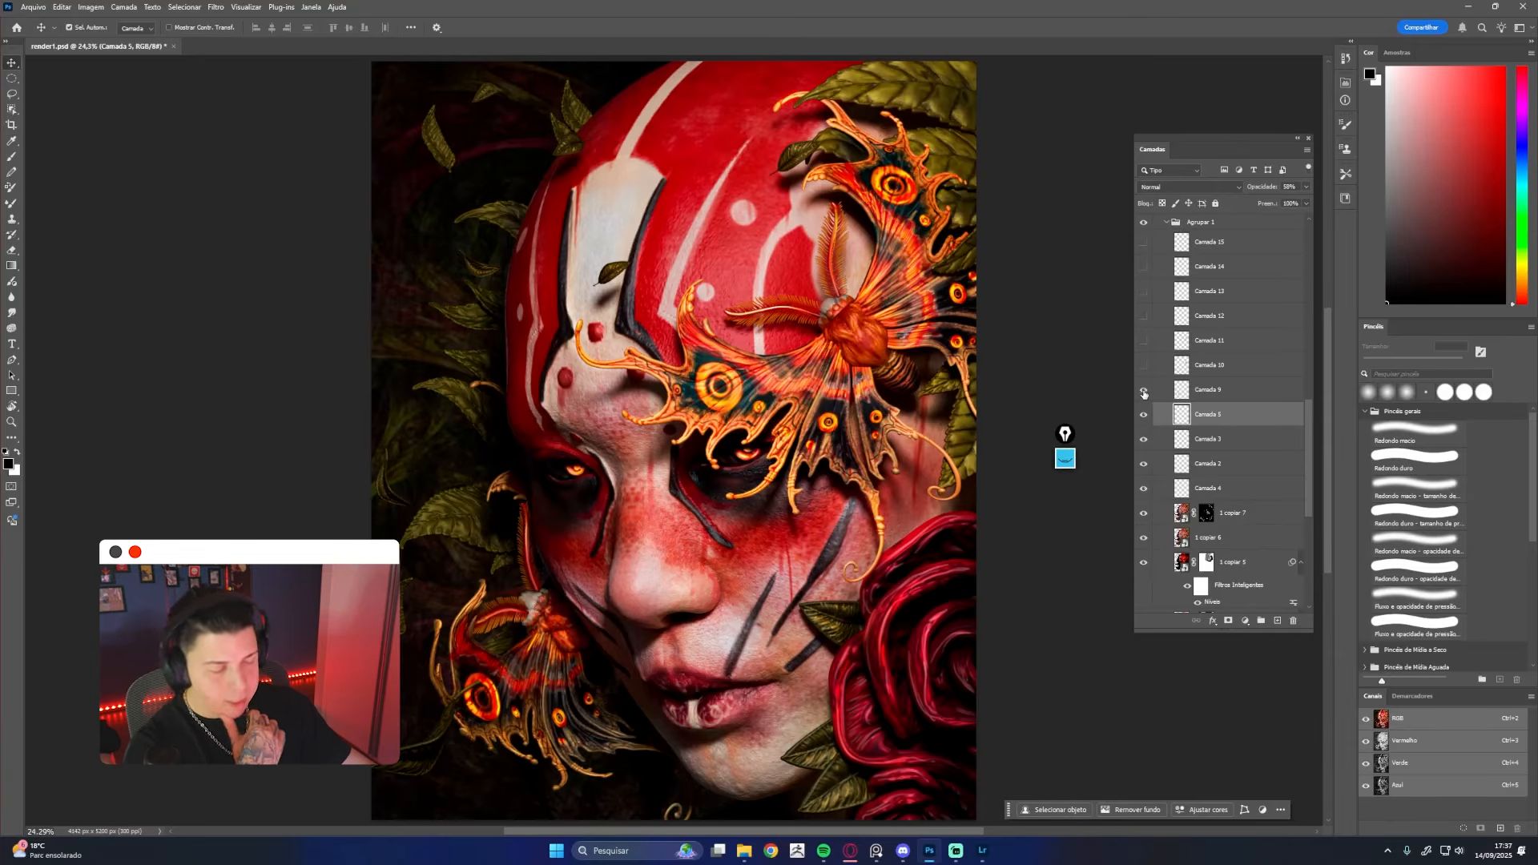
{"action": "left_click", "coordinate": [1206, 391]}
Examine the bodies and antennae of the upper and lower moths and the surrounding face up close
{"action": "key", "text": "z"}
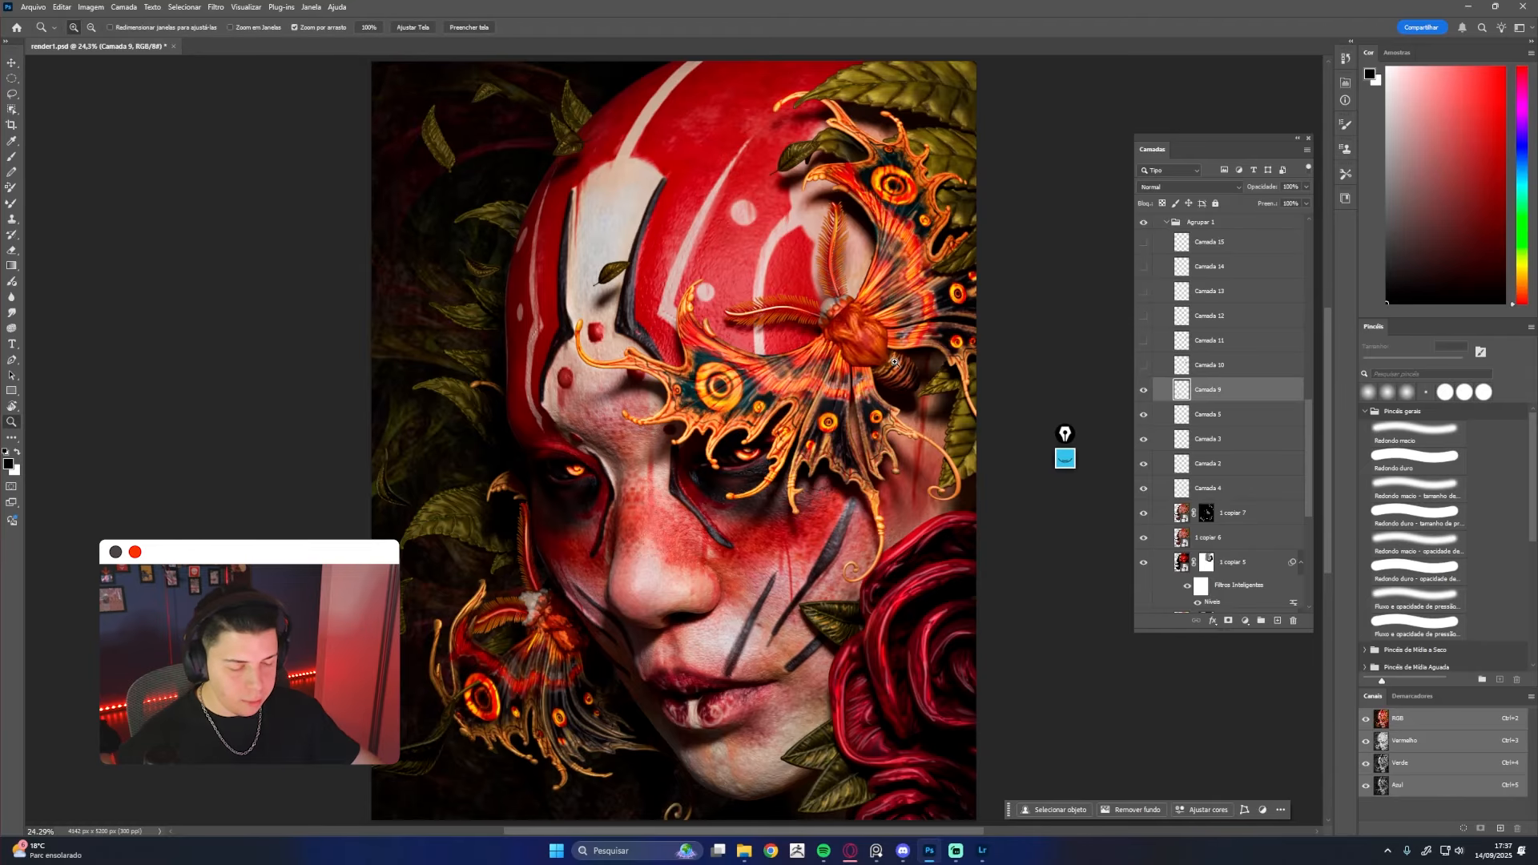
{"action": "left_click_drag", "start_coordinate": [865, 318], "coordinate": [950, 334]}
{"action": "scroll", "coordinate": [841, 359], "scroll_direction": "down", "scroll_amount": 3}
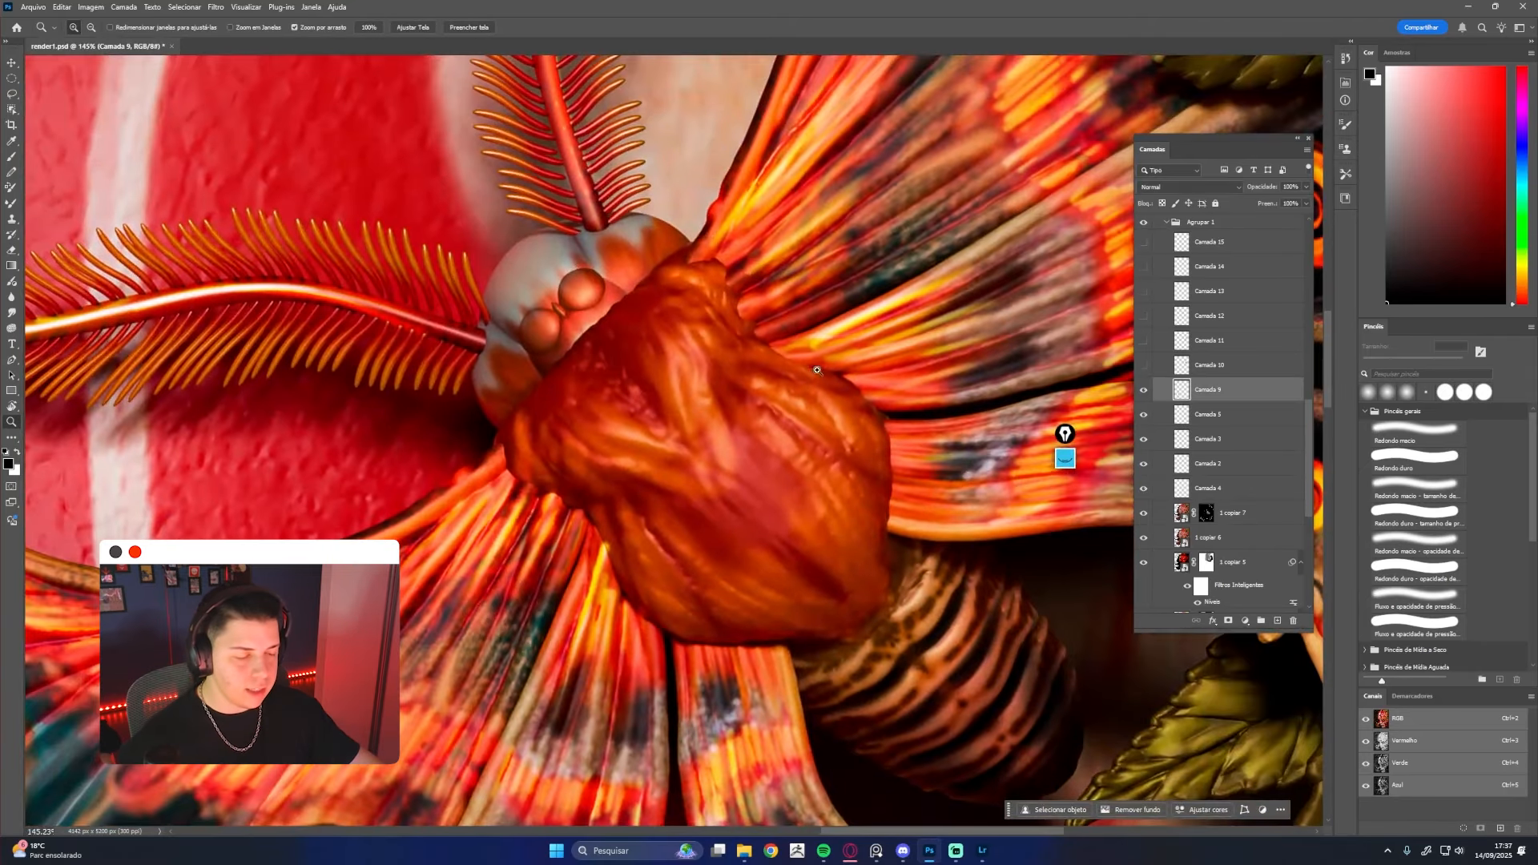
{"action": "scroll", "coordinate": [755, 417], "scroll_direction": "down", "scroll_amount": 3}
{"action": "scroll", "coordinate": [755, 418], "scroll_direction": "down", "scroll_amount": 1}
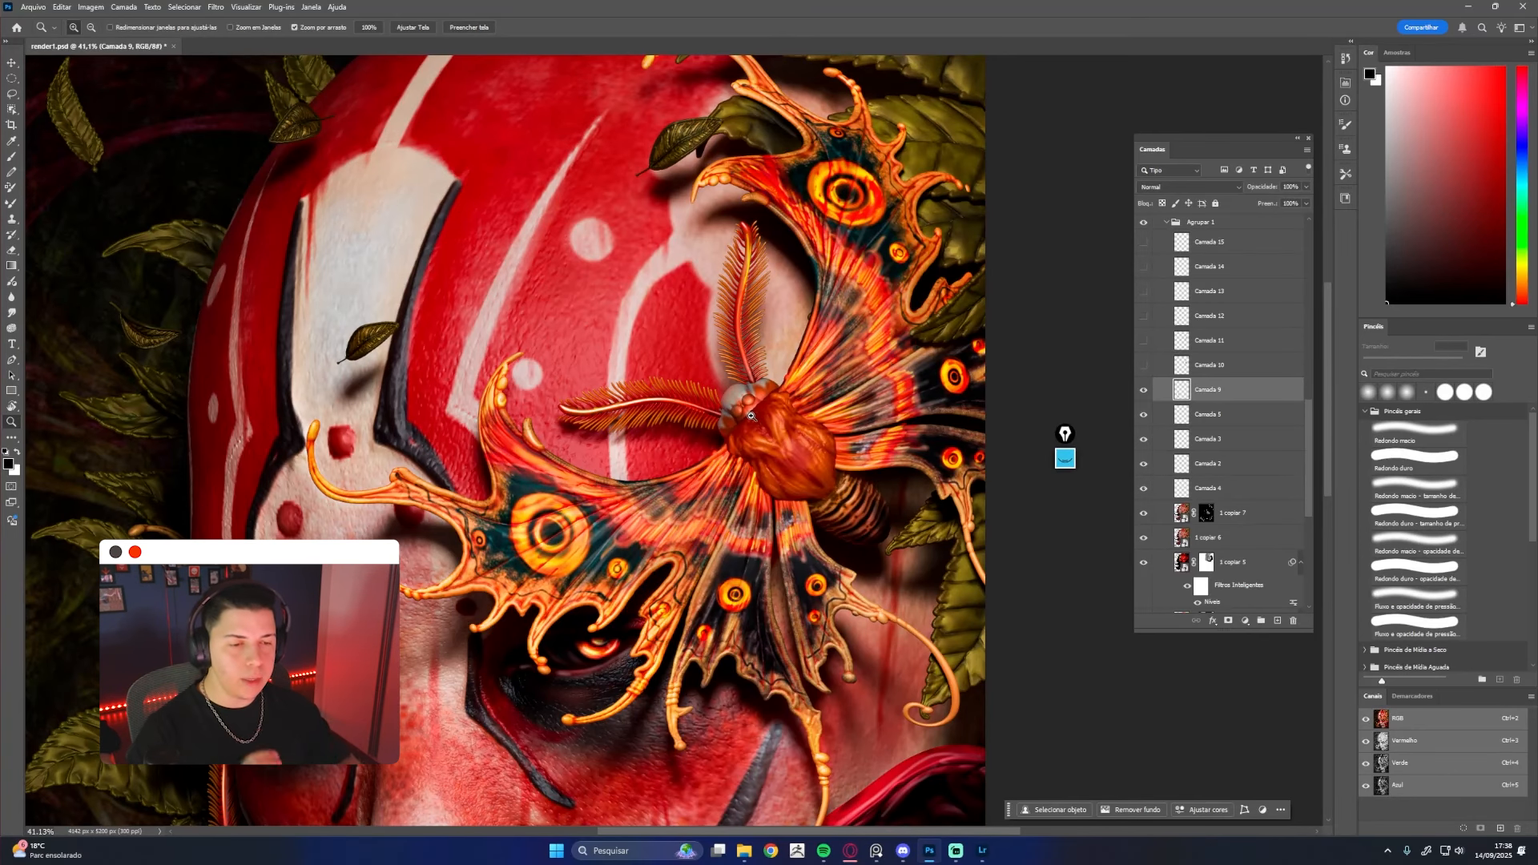
{"action": "left_click_drag", "start_coordinate": [341, 592], "coordinate": [546, 224]}
{"action": "left_click_drag", "start_coordinate": [573, 577], "coordinate": [557, 512]}
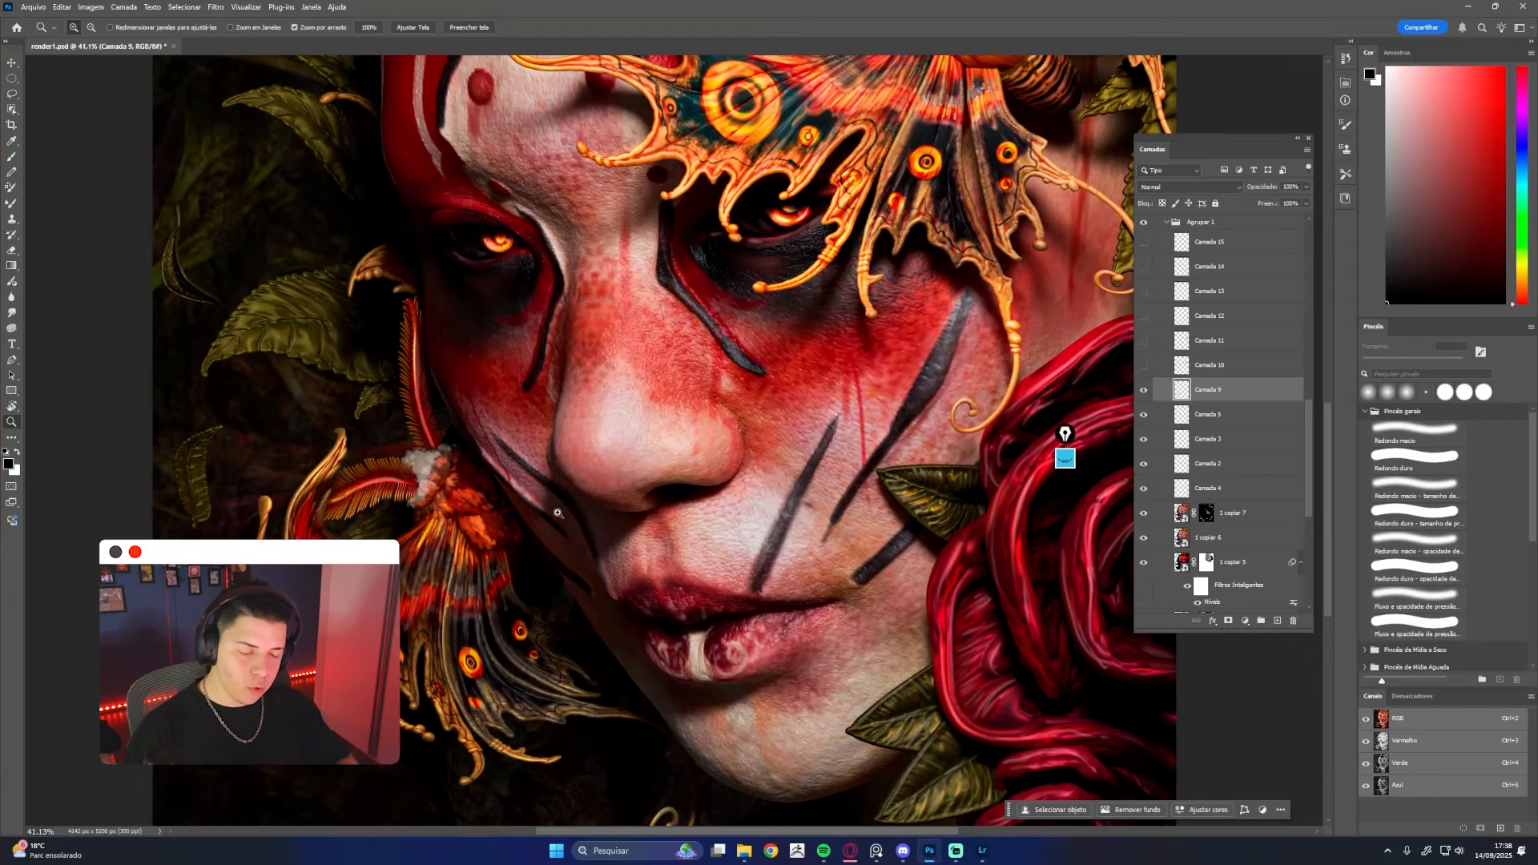
{"action": "left_click_drag", "start_coordinate": [373, 464], "coordinate": [421, 457]}
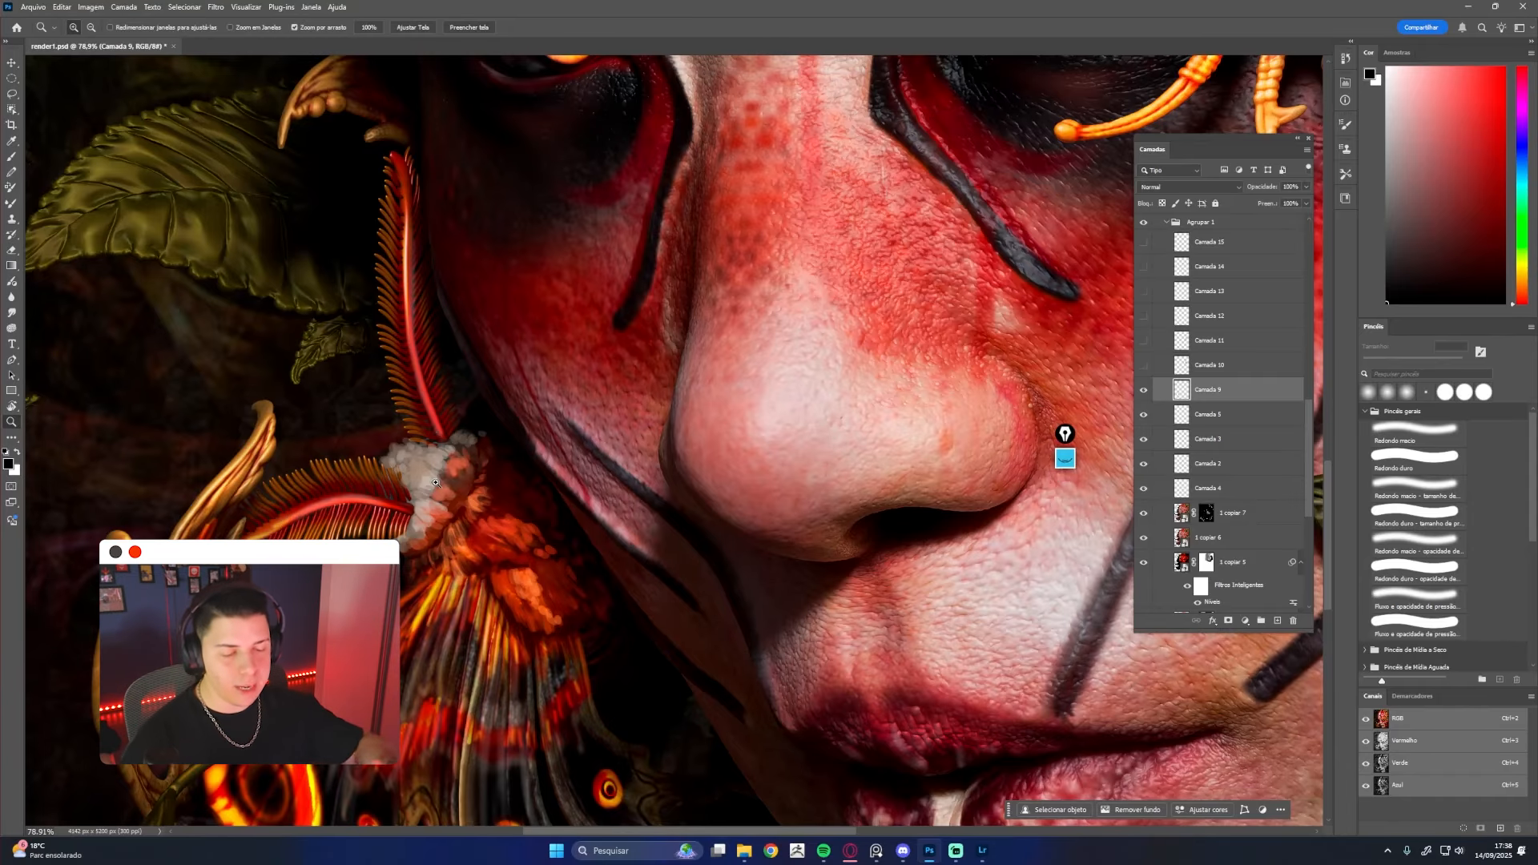
{"action": "left_click_drag", "start_coordinate": [590, 468], "coordinate": [457, 480]}
{"action": "left_click_drag", "start_coordinate": [739, 548], "coordinate": [660, 600]}
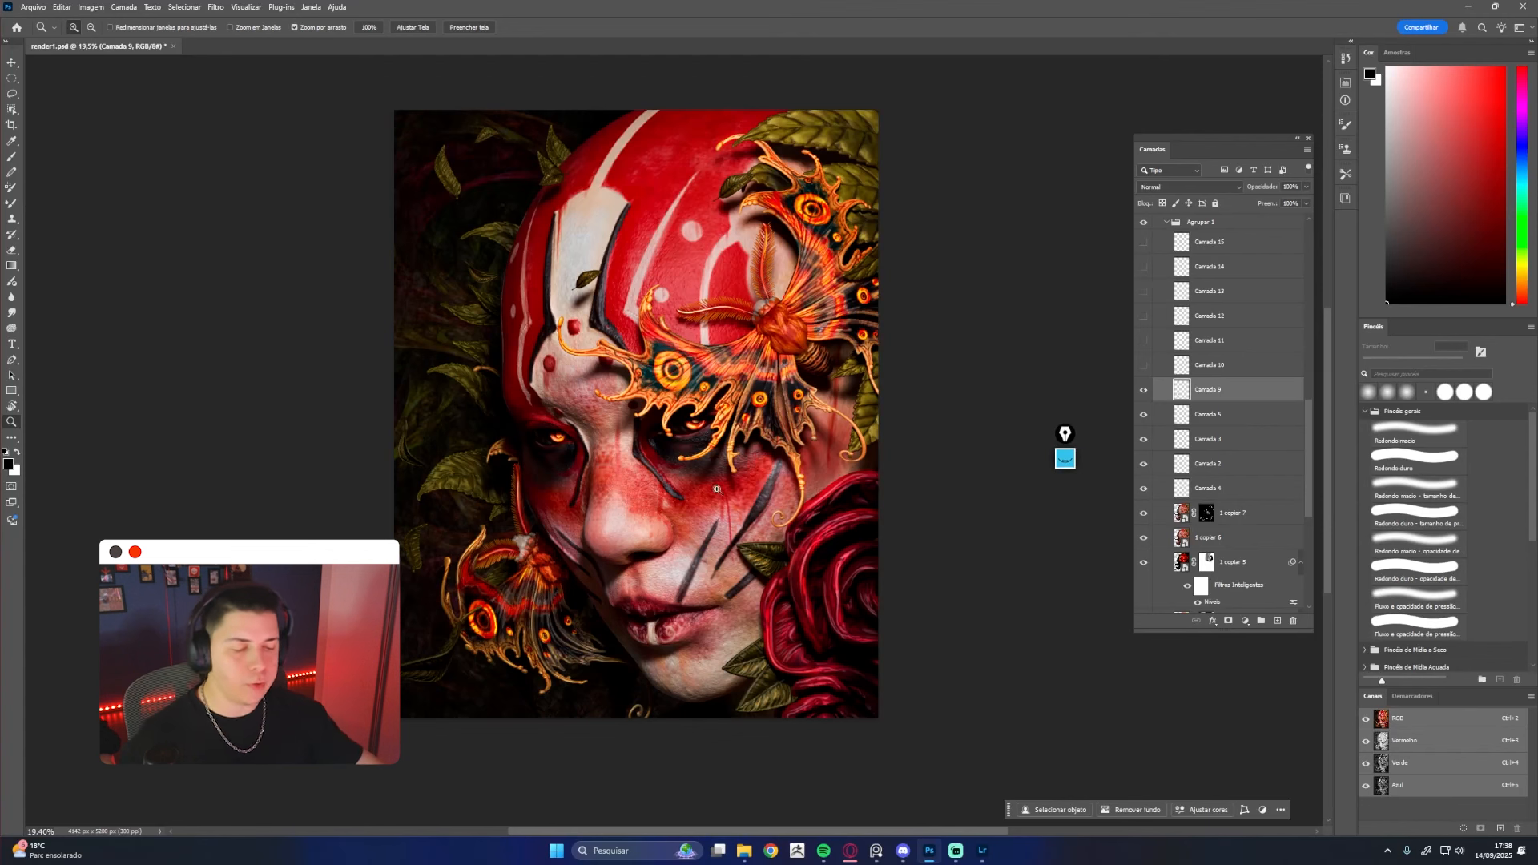
{"action": "left_click_drag", "start_coordinate": [479, 558], "coordinate": [916, 489]}
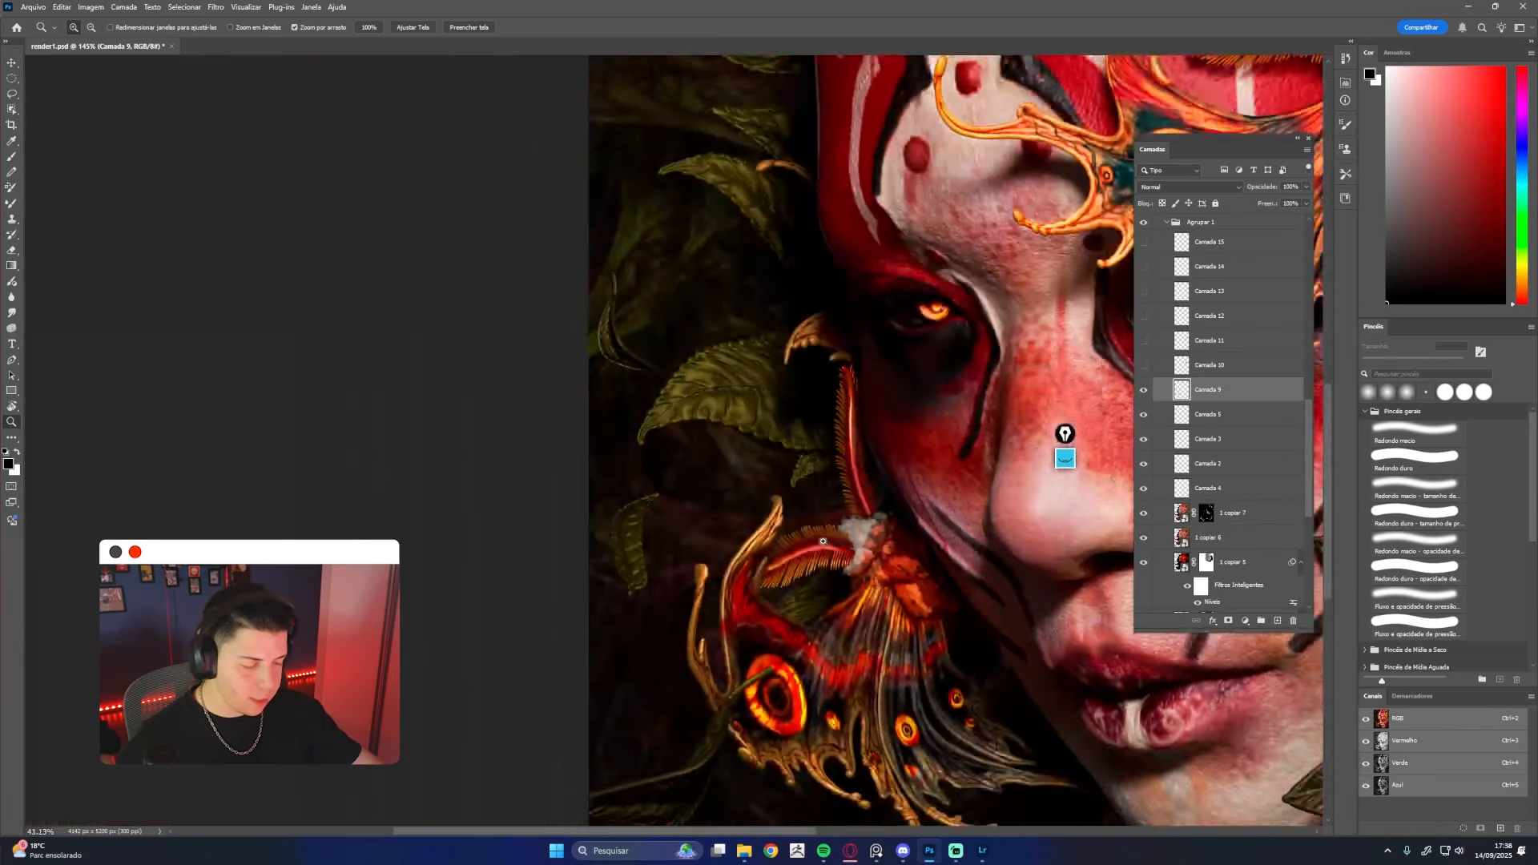
{"action": "left_click_drag", "start_coordinate": [883, 562], "coordinate": [823, 542]}
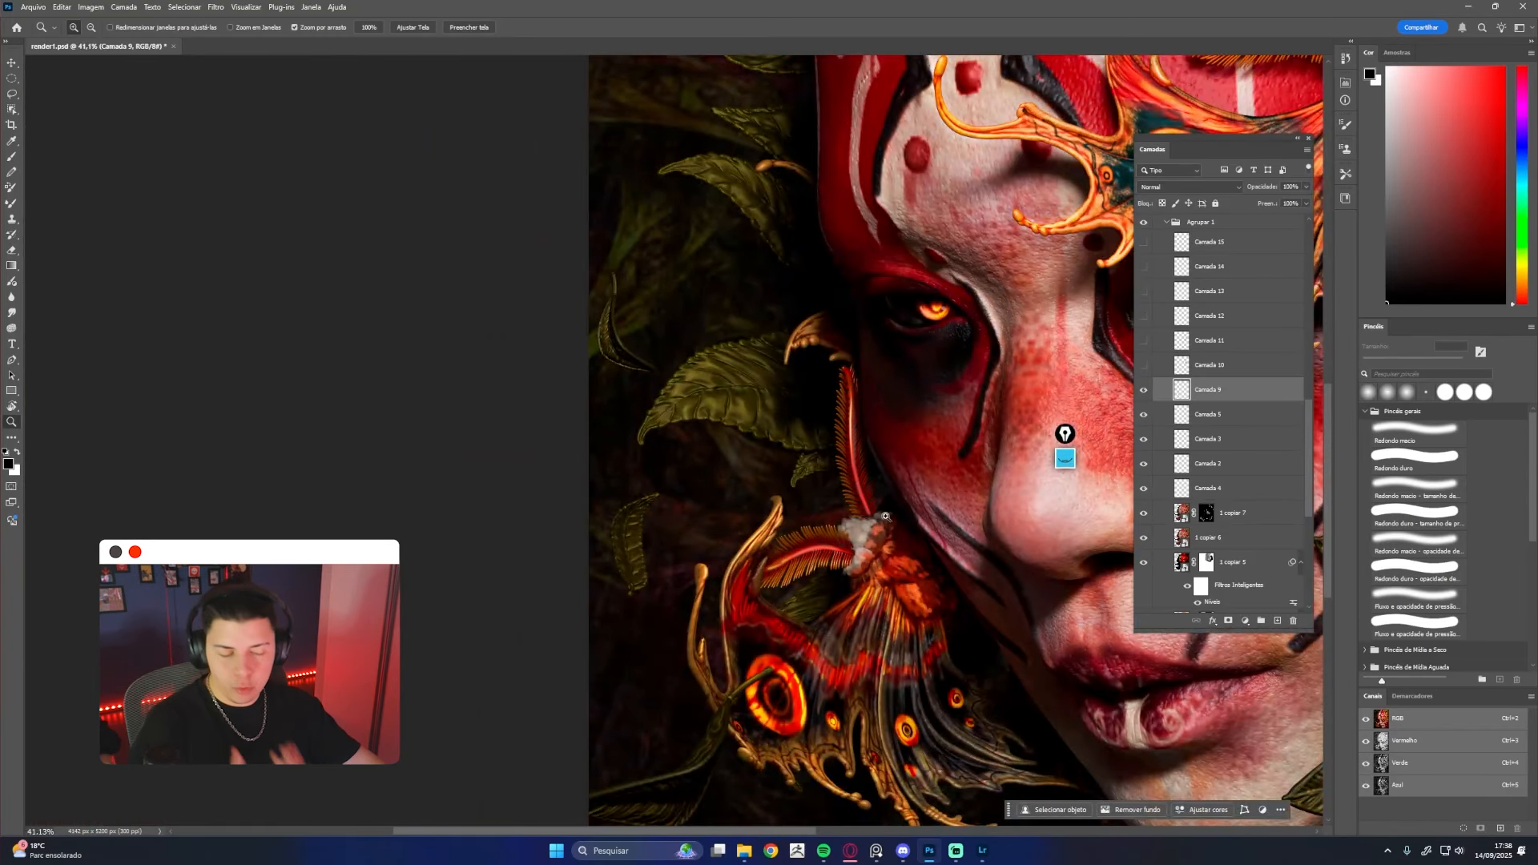
{"action": "left_click_drag", "start_coordinate": [981, 449], "coordinate": [528, 482]}
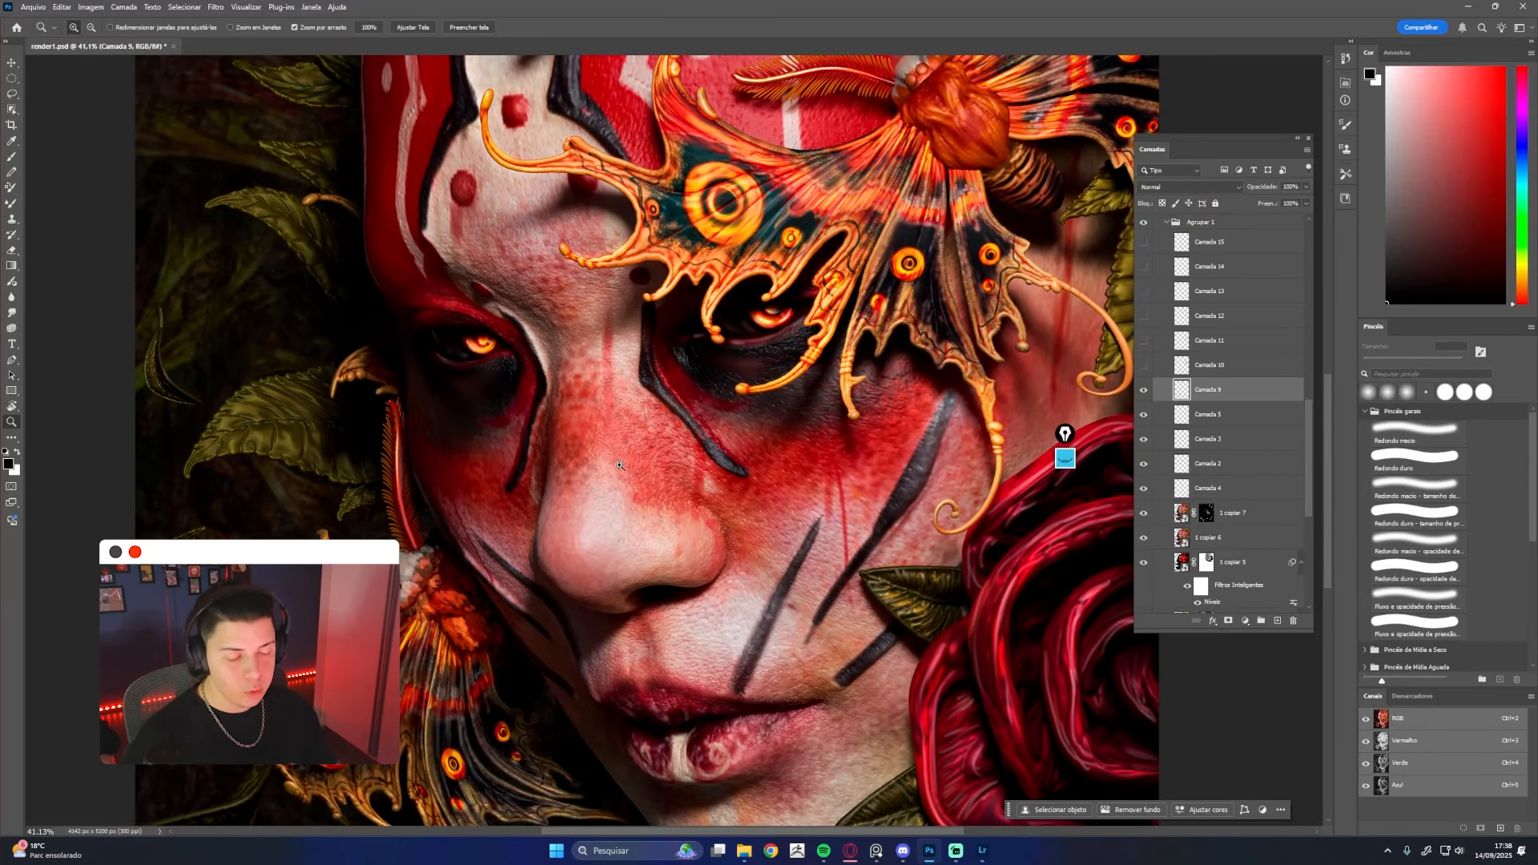
{"action": "left_click_drag", "start_coordinate": [619, 465], "coordinate": [600, 546]}
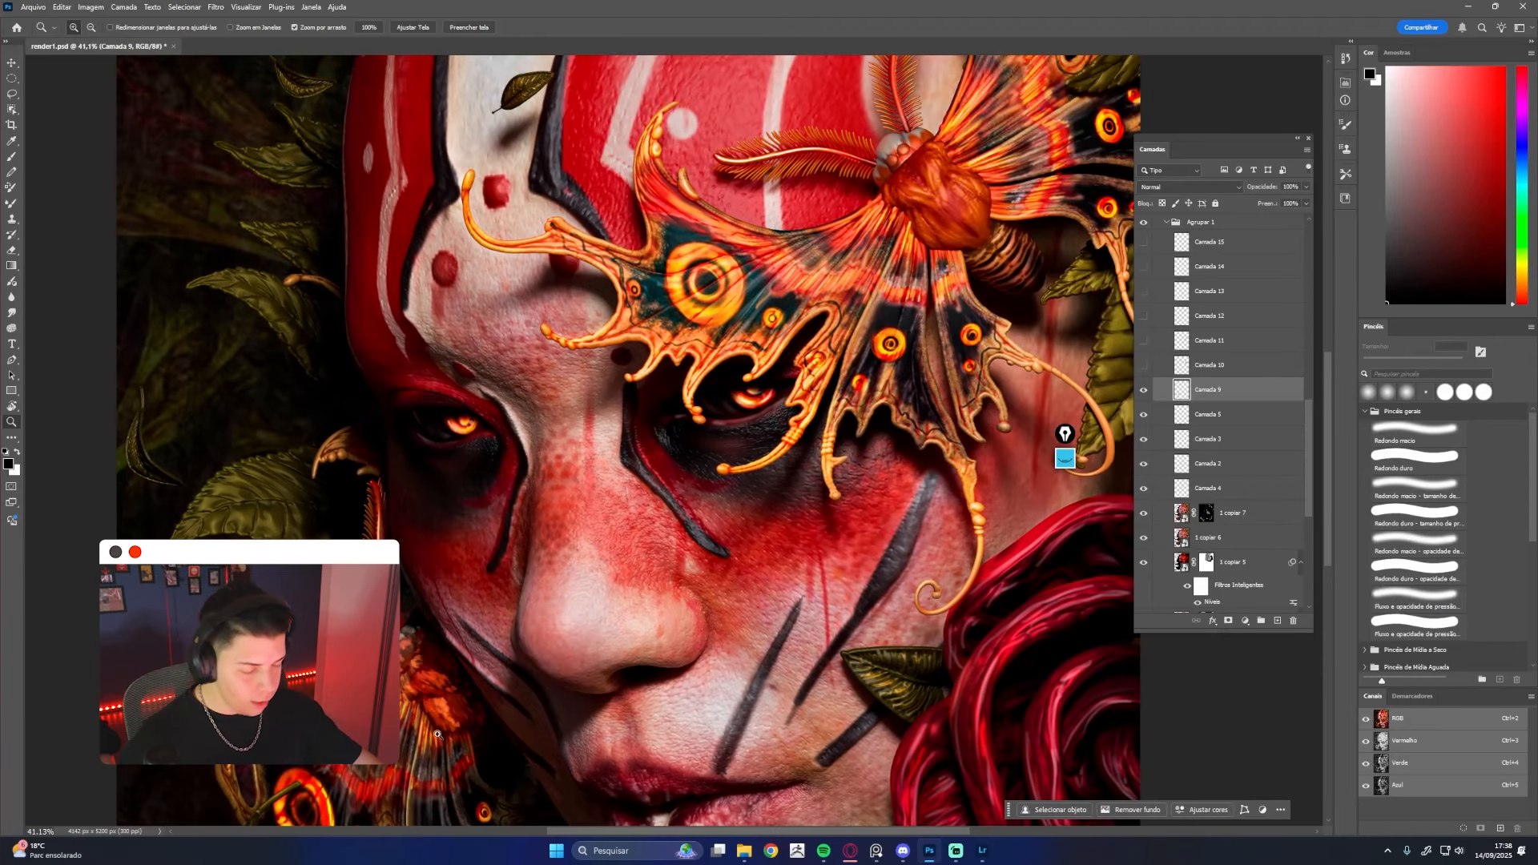
Show the layer Camada 10 and compare the upper moth's body up close with it switched off and on
{"action": "left_click", "coordinate": [1222, 366]}
{"action": "left_click", "coordinate": [1143, 366]}
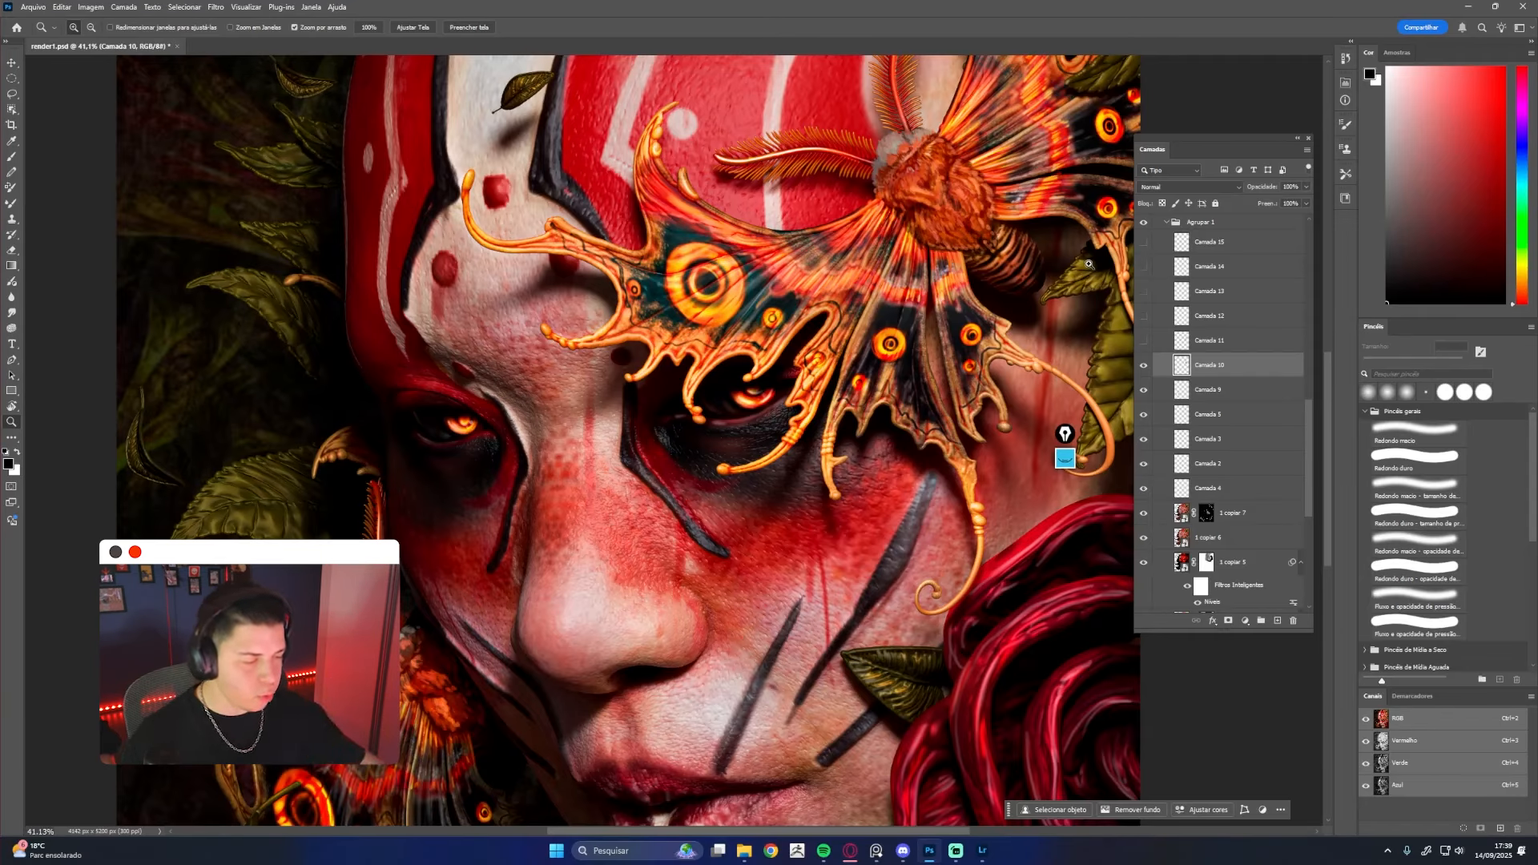
{"action": "left_click", "coordinate": [1146, 341]}
{"action": "left_click_drag", "start_coordinate": [965, 127], "coordinate": [1041, 129]}
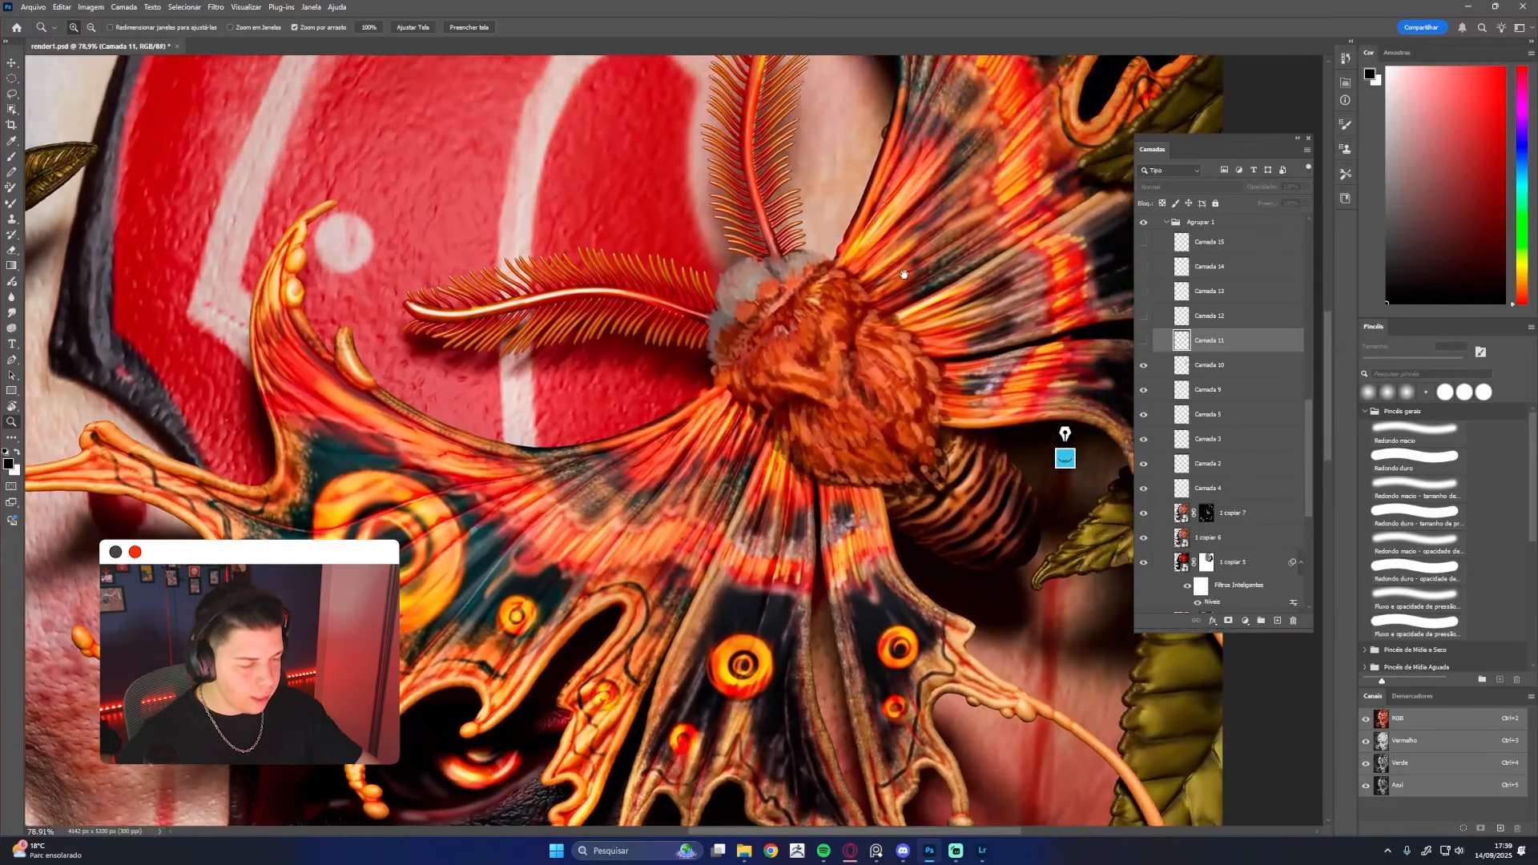
{"action": "left_click", "coordinate": [1144, 365]}
{"action": "left_click", "coordinate": [1144, 366]}
{"action": "left_click", "coordinate": [1144, 366]}
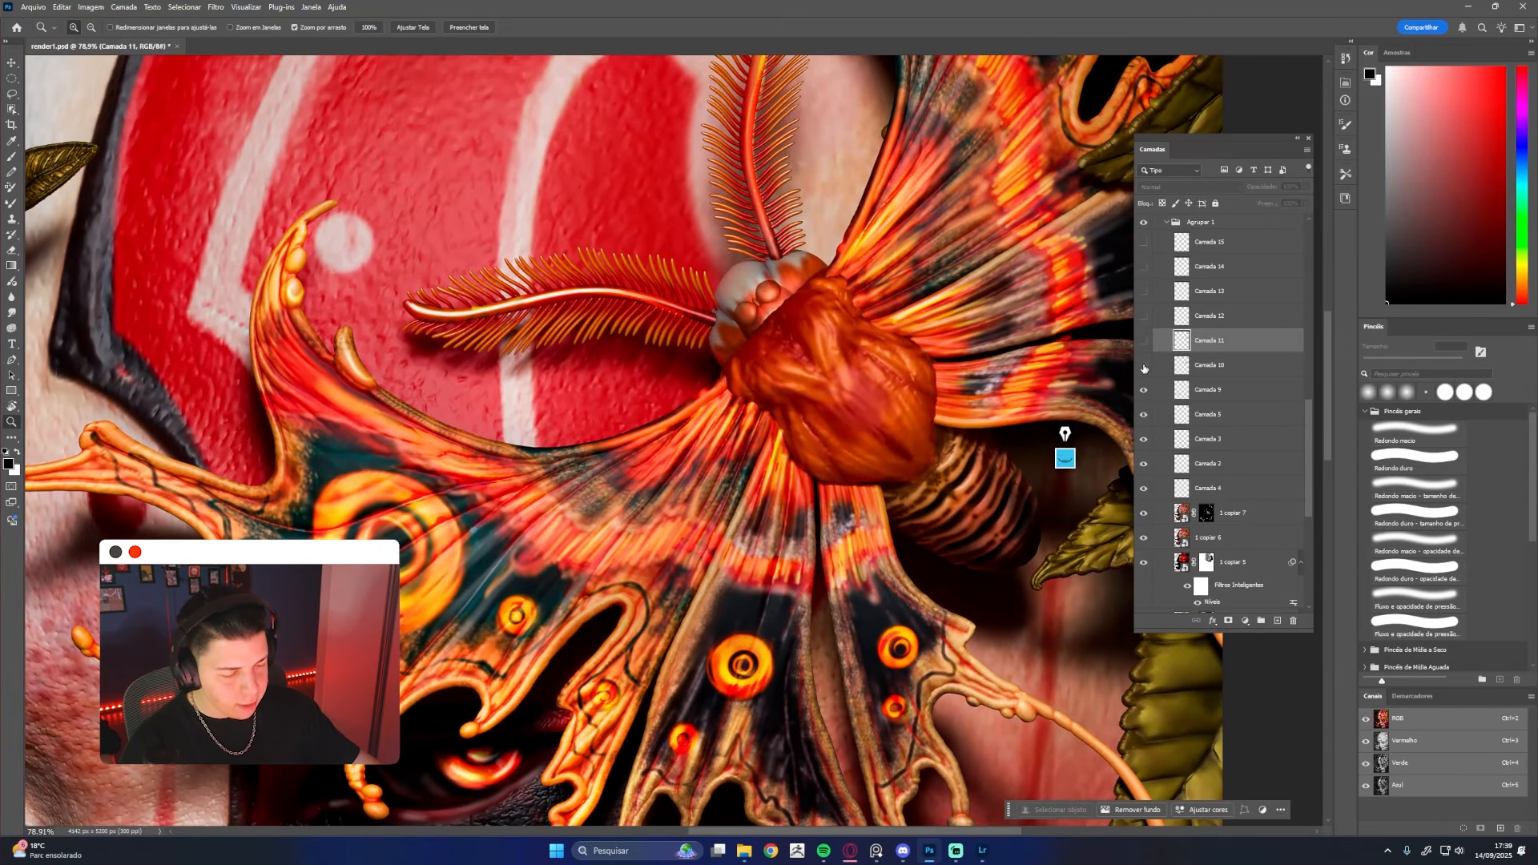
{"action": "left_click", "coordinate": [1144, 366]}
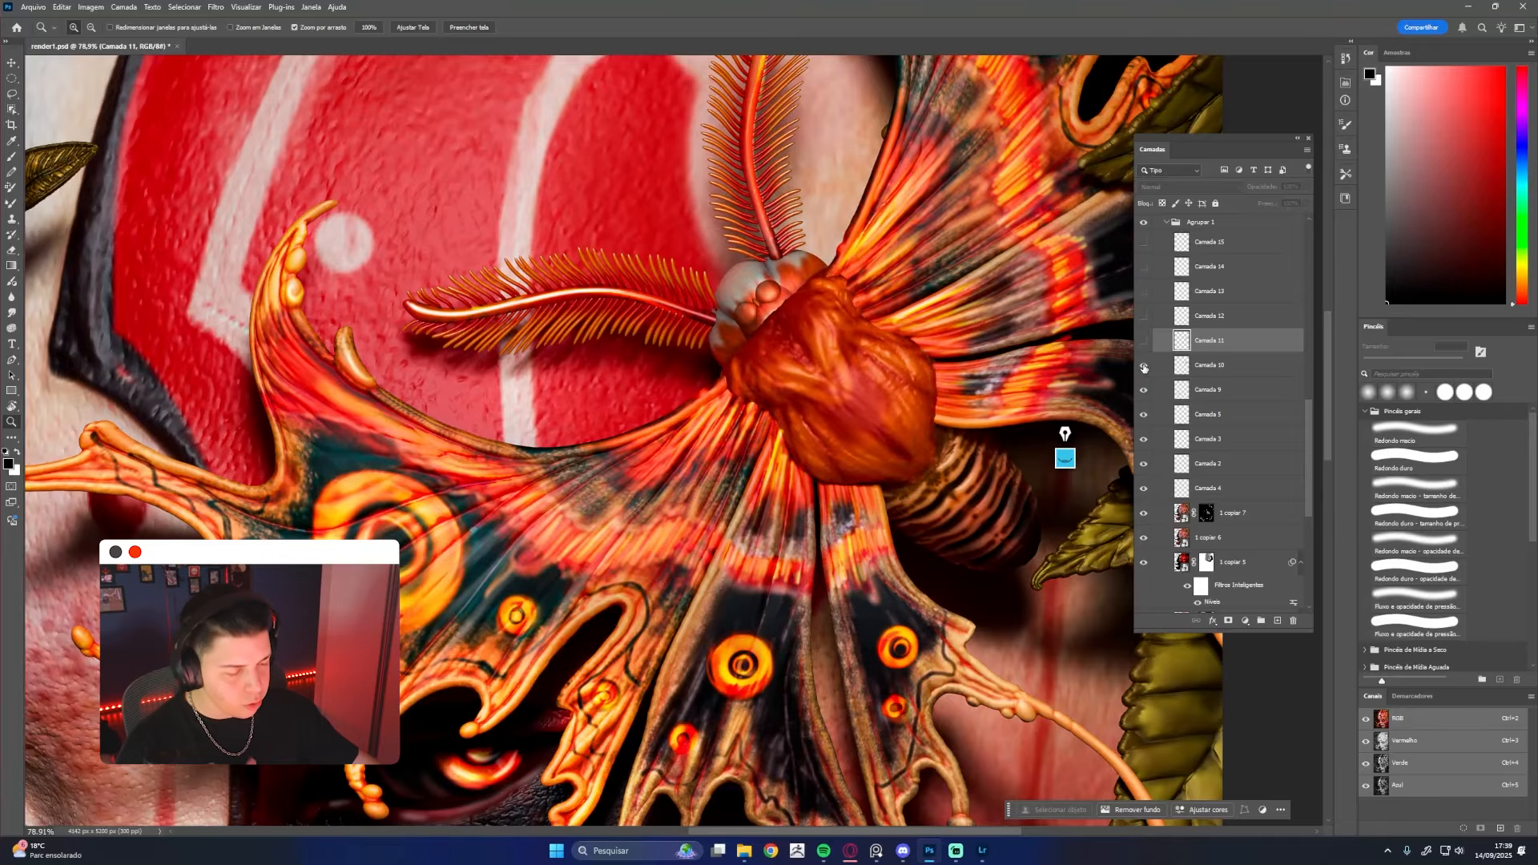
{"action": "left_click", "coordinate": [1144, 366]}
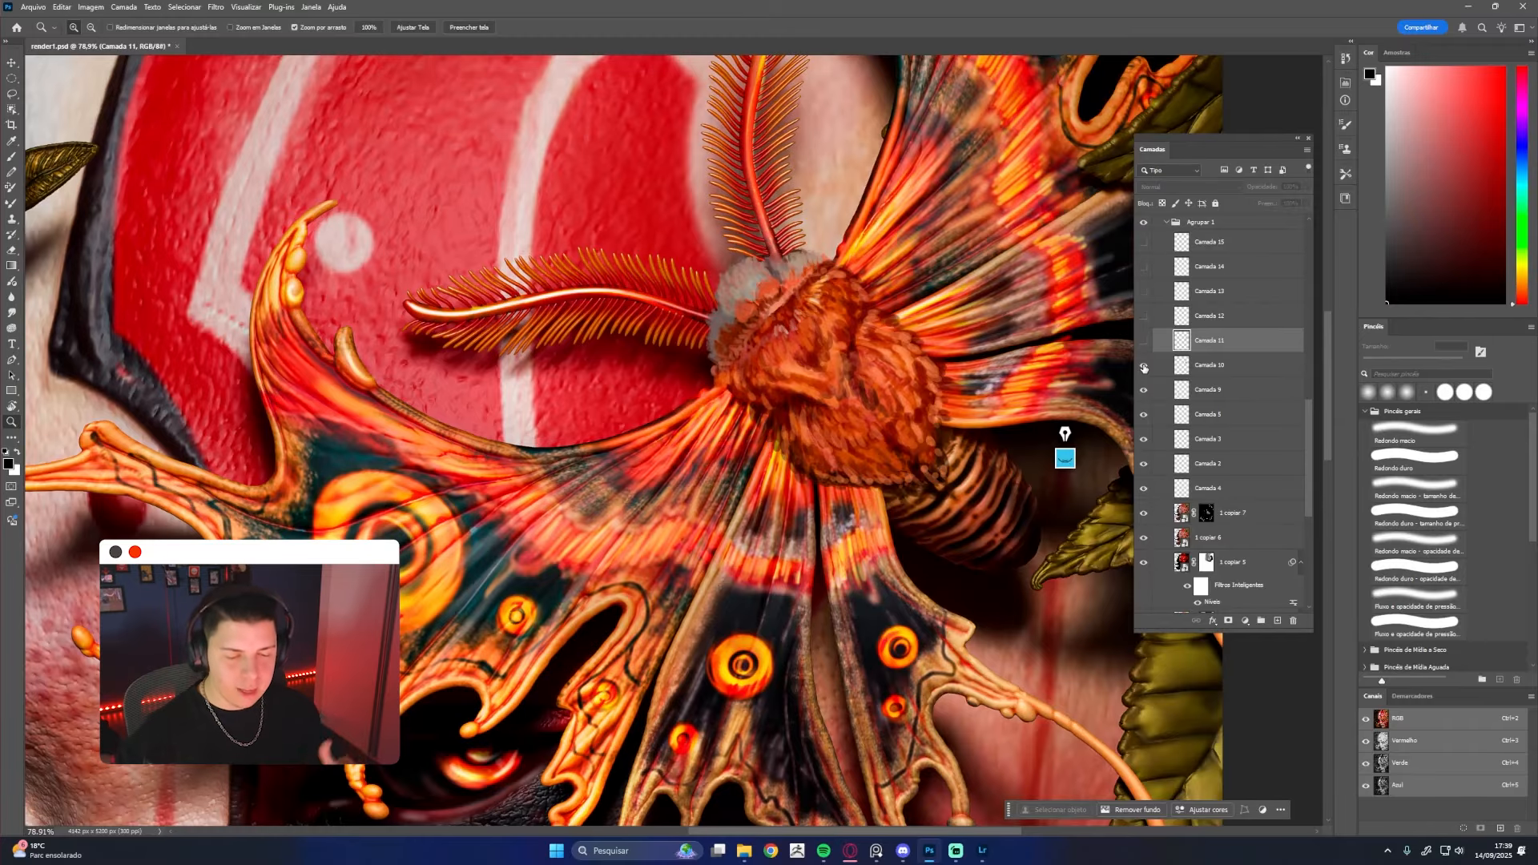
Show the layer Camada 11 with the whole portrait in view
{"action": "left_click_drag", "start_coordinate": [779, 429], "coordinate": [774, 309]}
{"action": "left_click", "coordinate": [1143, 341]}
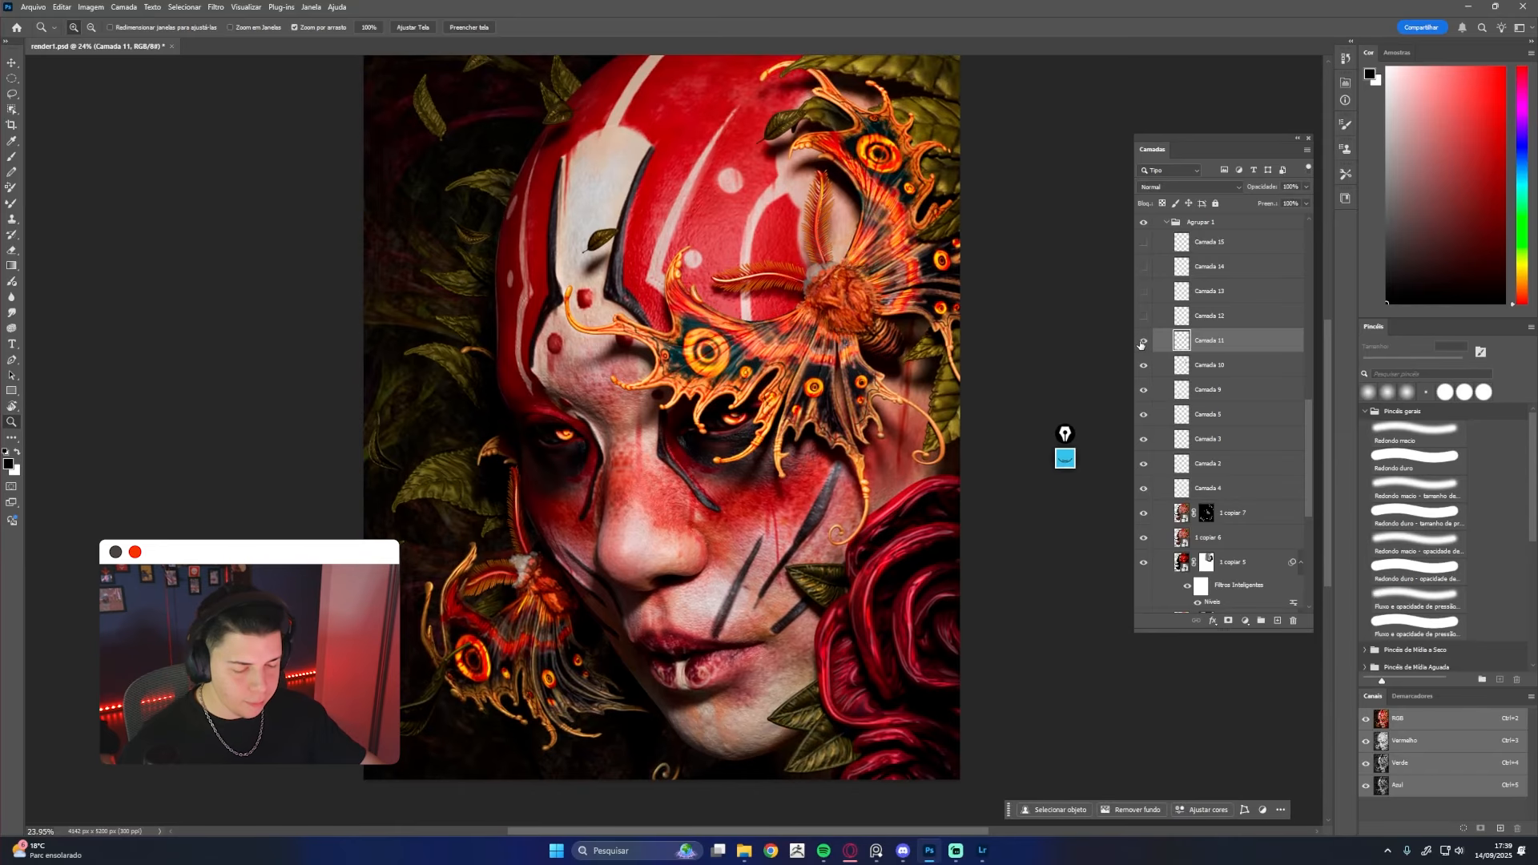
Compare the portrait with Camada 11 switched off and on, both in full view and up close on the upper moth's body
{"action": "left_click", "coordinate": [1141, 345]}
{"action": "left_click", "coordinate": [1141, 345]}
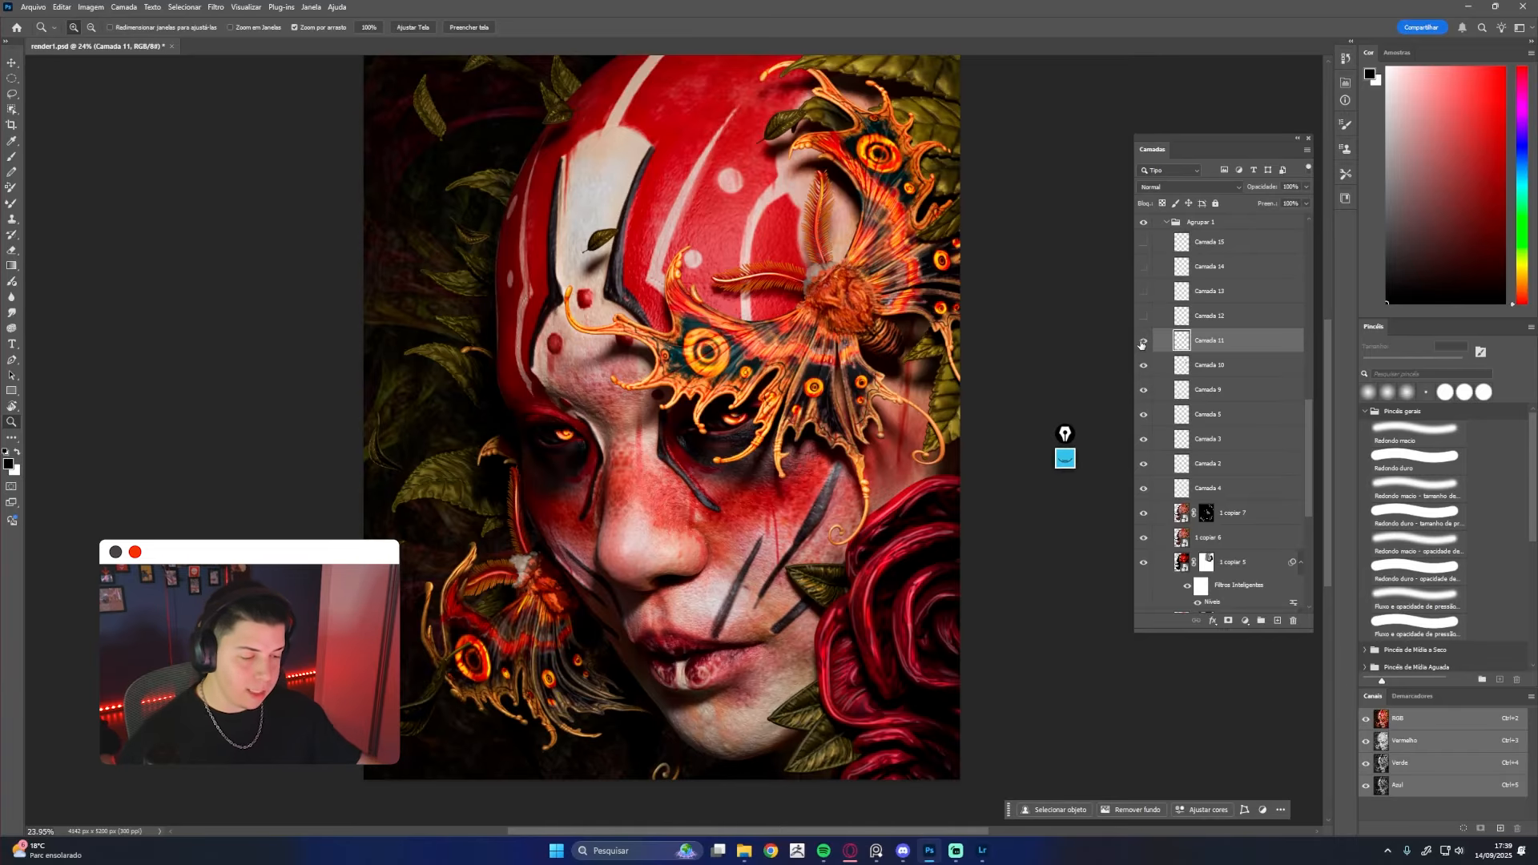
{"action": "left_click_drag", "start_coordinate": [895, 226], "coordinate": [936, 230]}
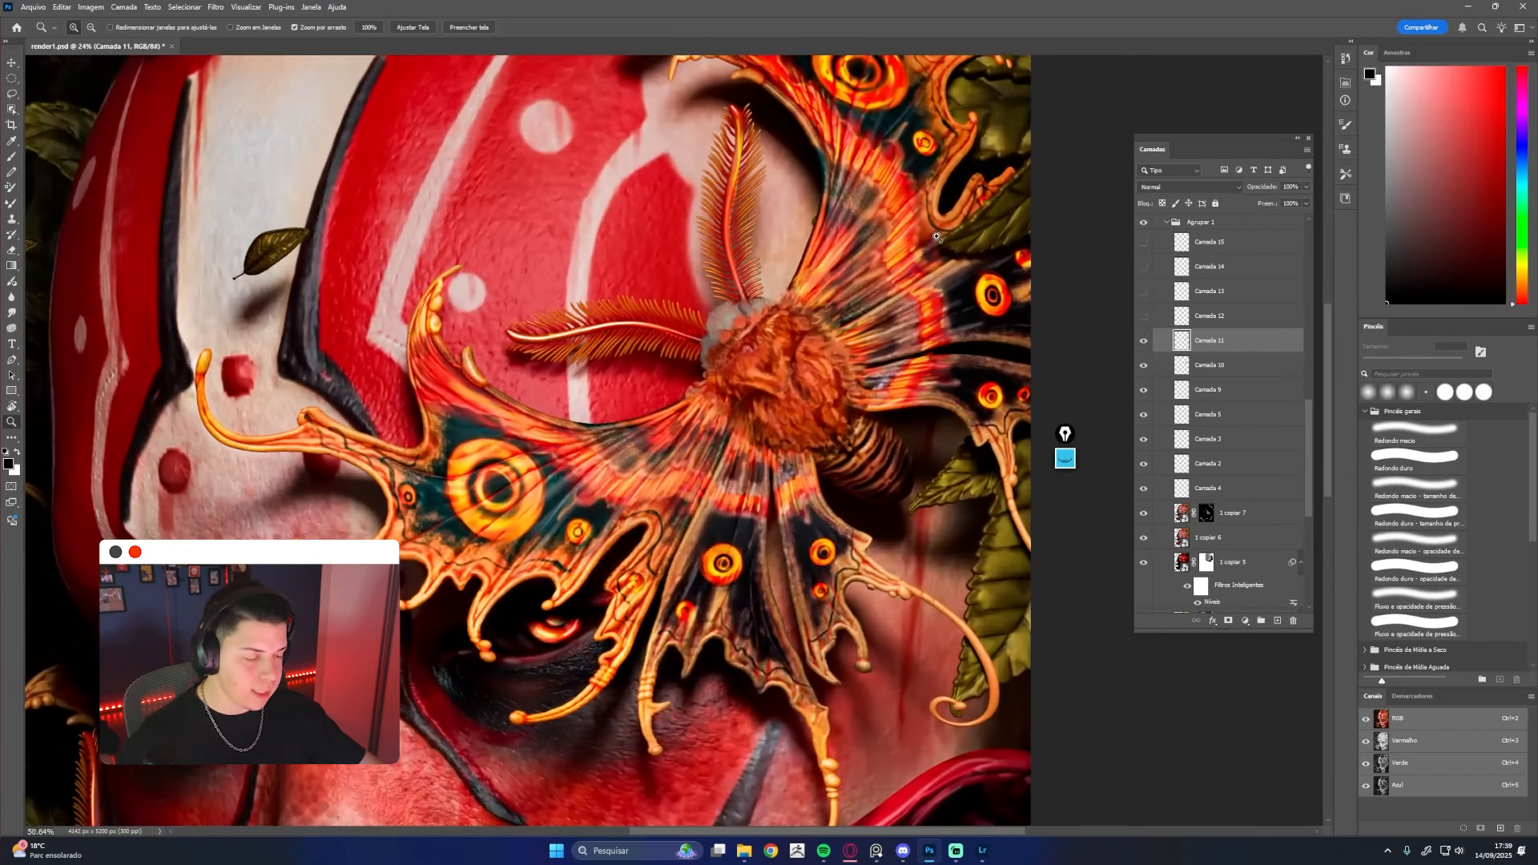
{"action": "left_click", "coordinate": [1145, 342]}
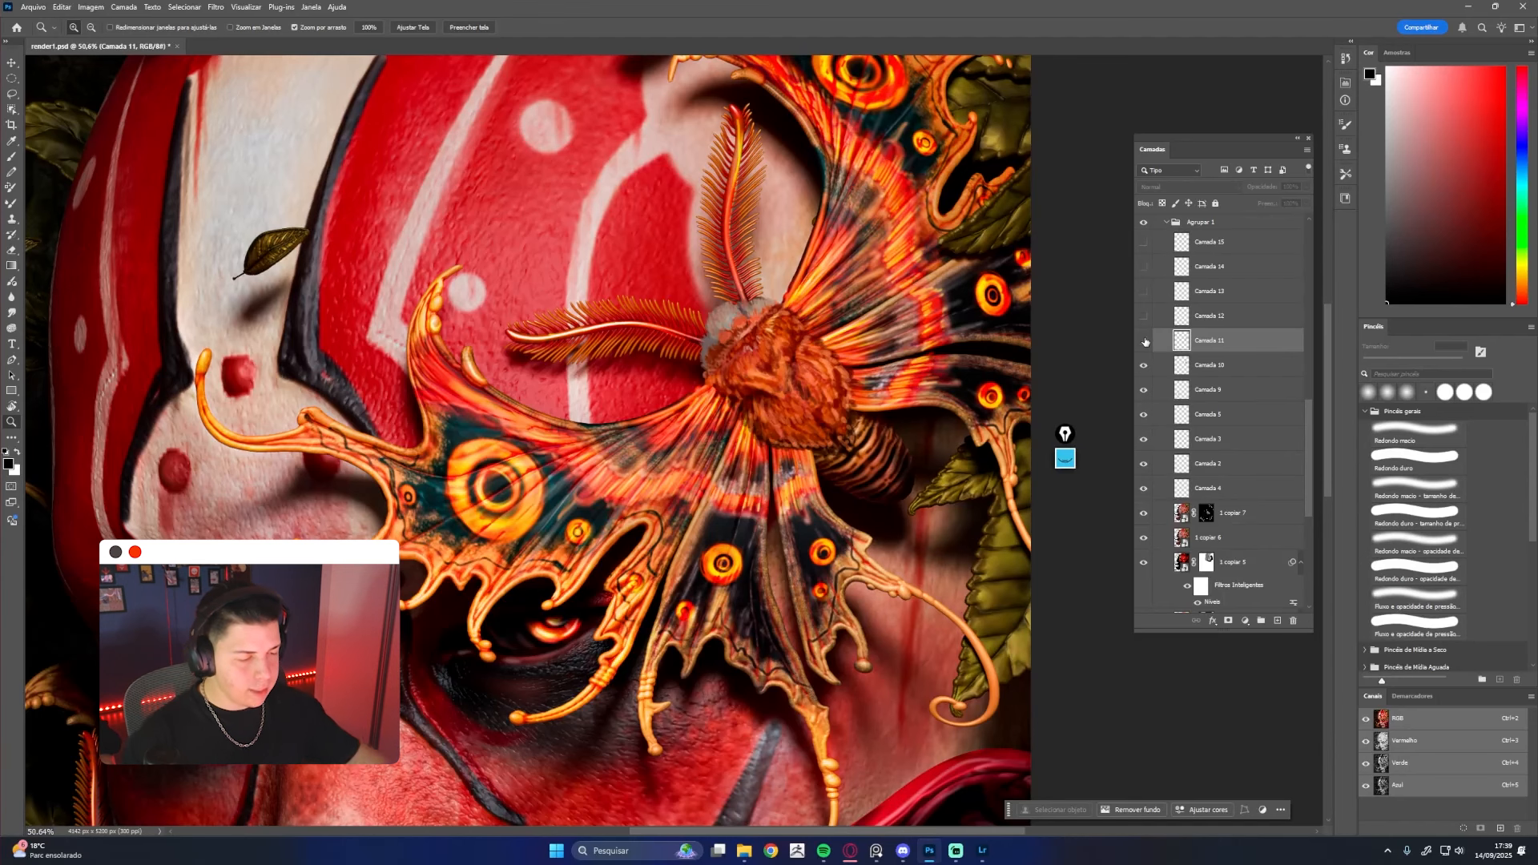
{"action": "left_click", "coordinate": [1144, 342]}
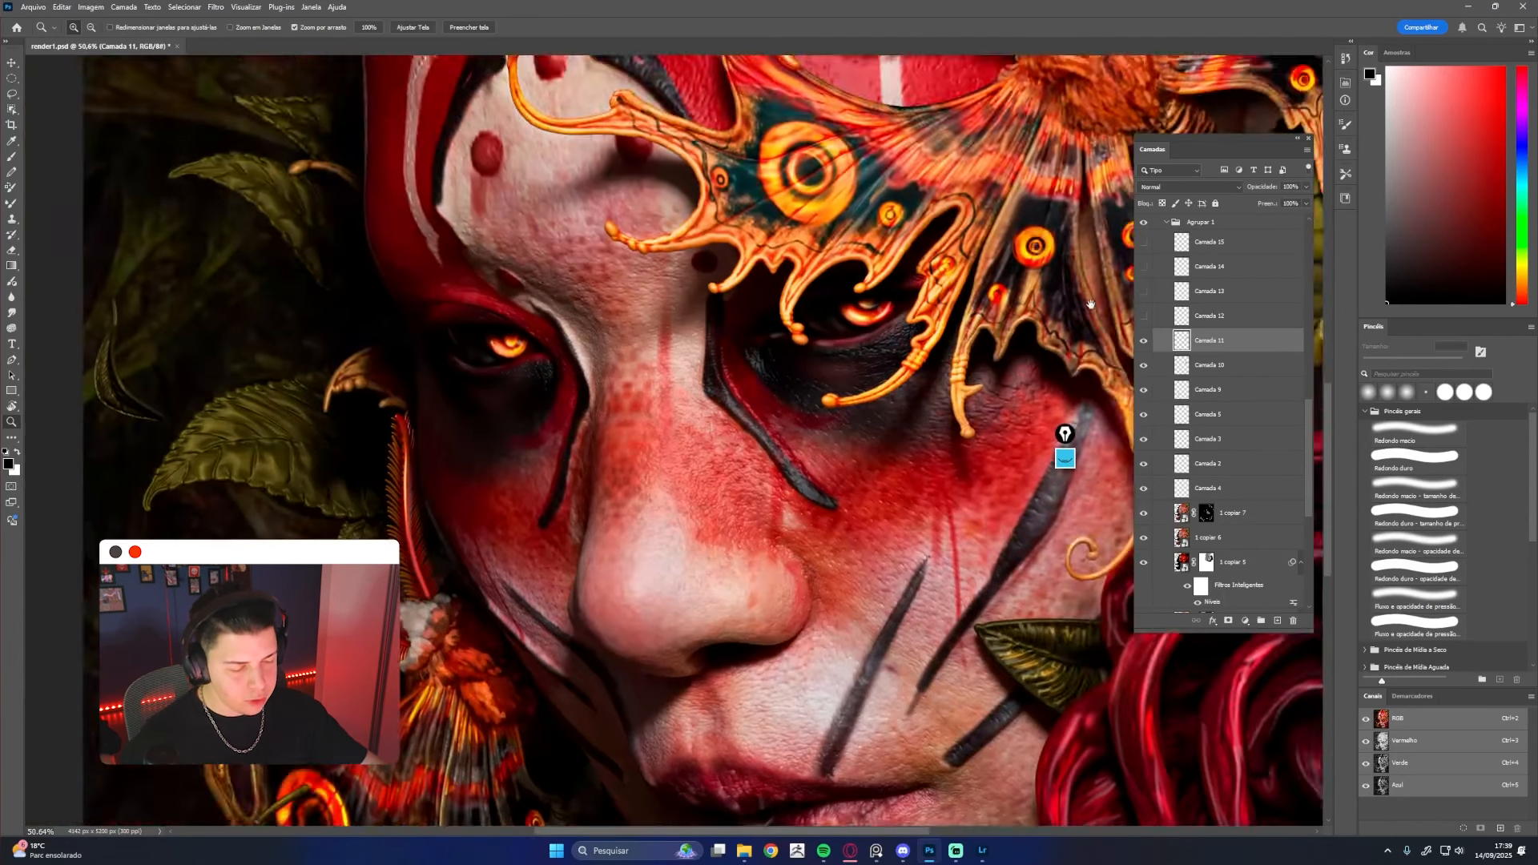
Show the layers Camada 12 and Camada 13, examine the face around the eyes, and compare it with Camada 13 off and on
{"action": "left_click_drag", "start_coordinate": [1091, 304], "coordinate": [1096, 297]}
{"action": "left_click", "coordinate": [1143, 317]}
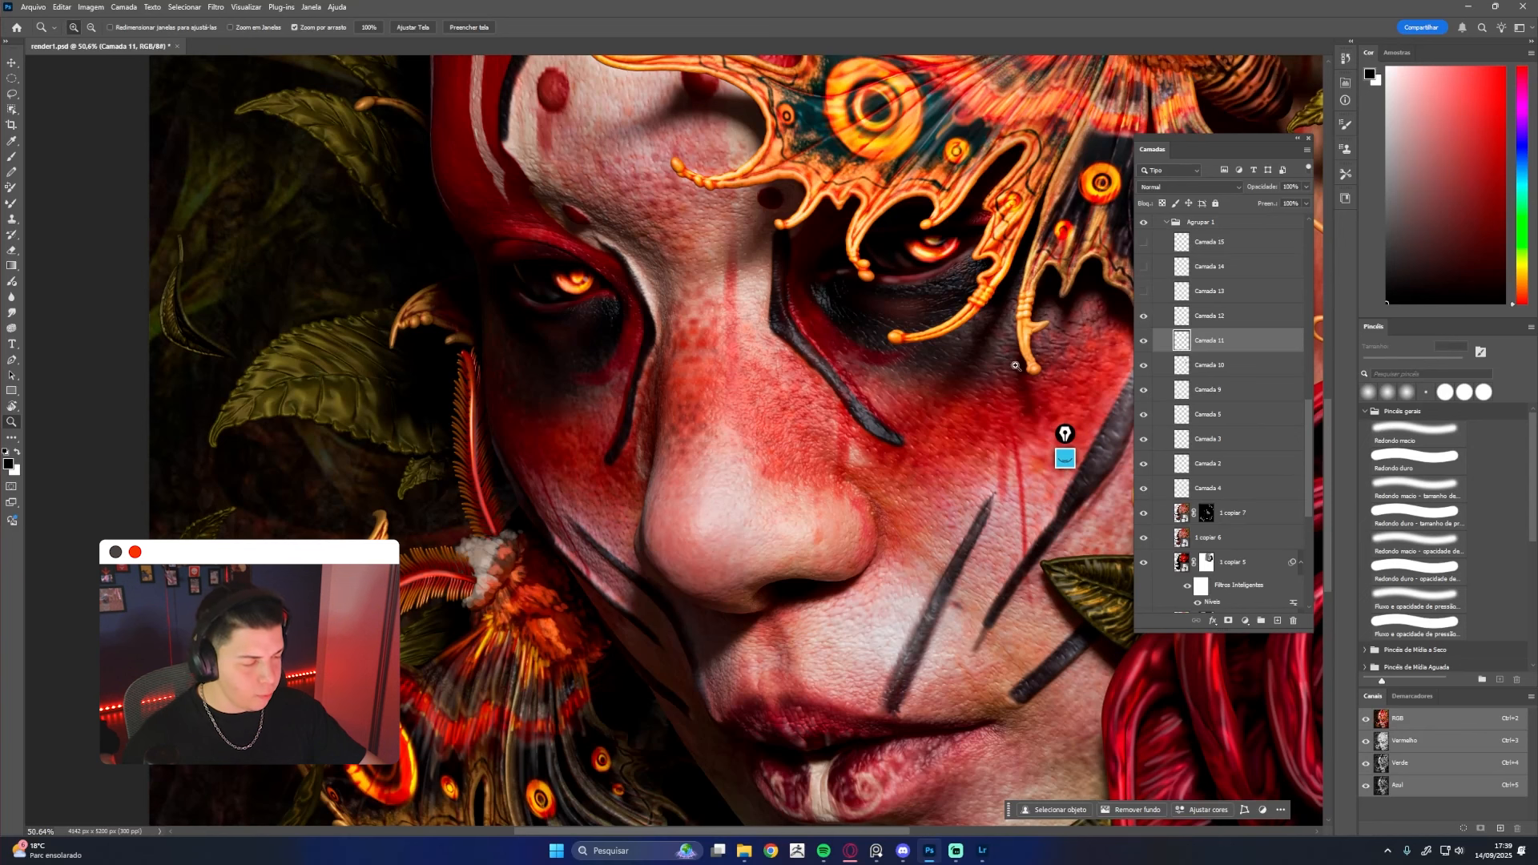
{"action": "left_click", "coordinate": [1143, 293]}
{"action": "left_click", "coordinate": [873, 341], "text": "alt"}
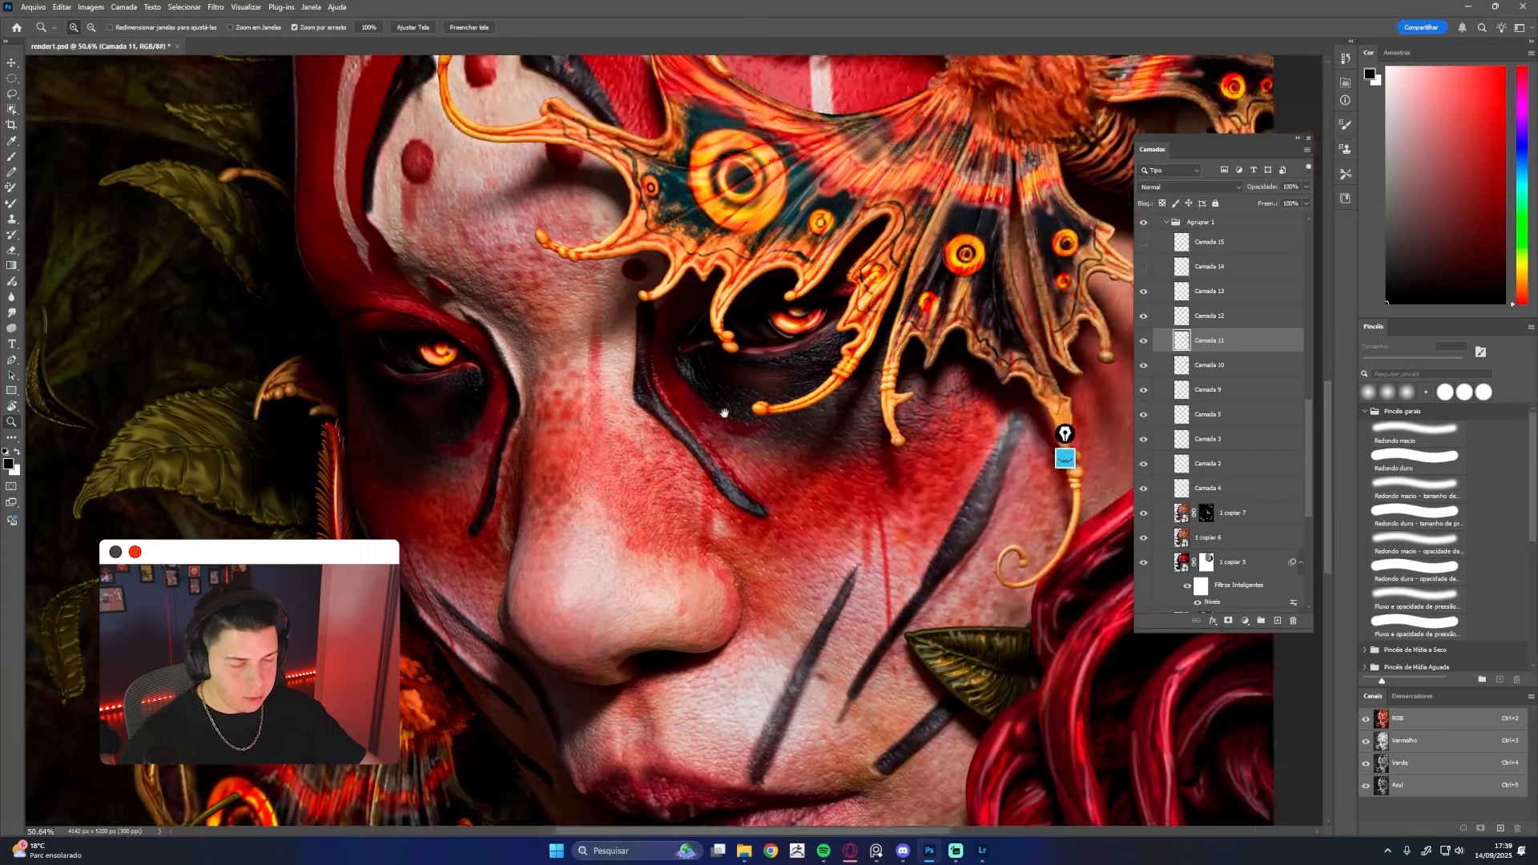
{"action": "left_click", "coordinate": [893, 371], "text": "alt"}
{"action": "left_click_drag", "start_coordinate": [872, 377], "coordinate": [827, 428]}
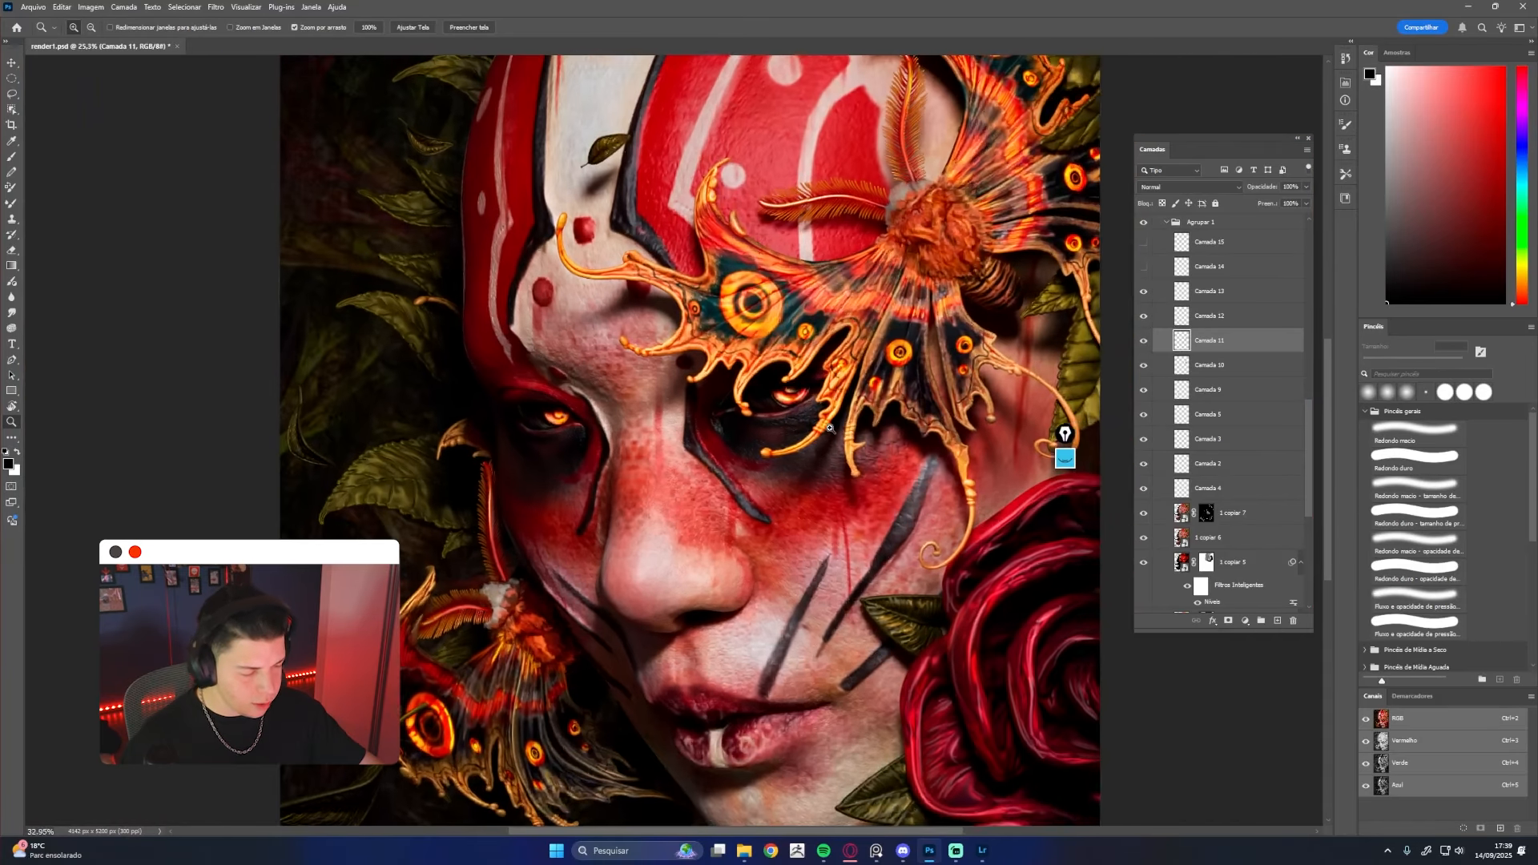
{"action": "left_click", "coordinate": [1144, 293]}
{"action": "left_click", "coordinate": [1144, 294]}
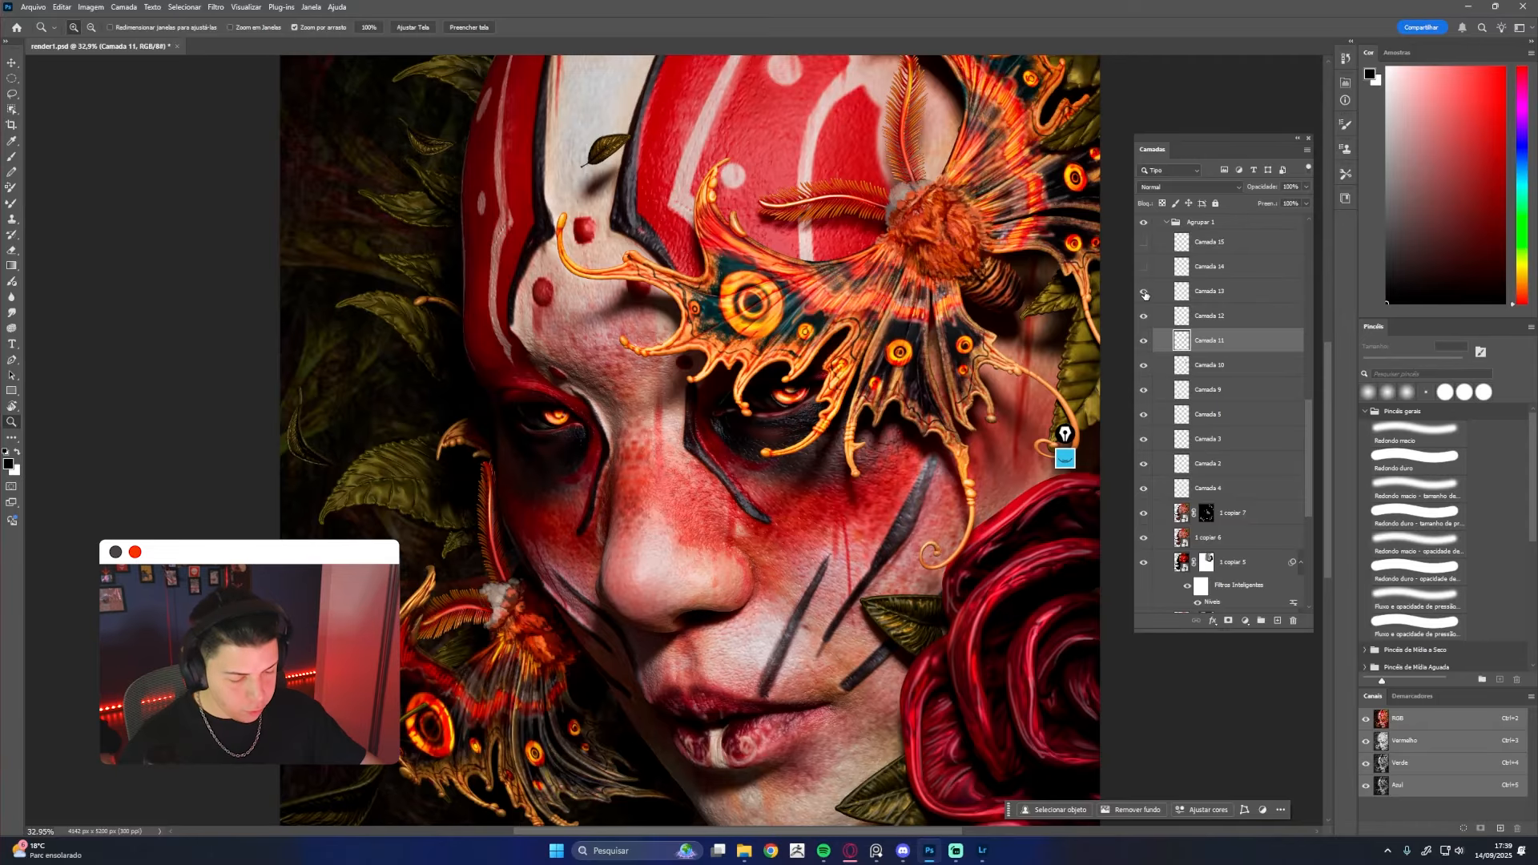
Show the layer Camada 14 and compare the portrait with it switched off and on
{"action": "left_click", "coordinate": [1144, 272]}
{"action": "left_click", "coordinate": [1144, 274]}
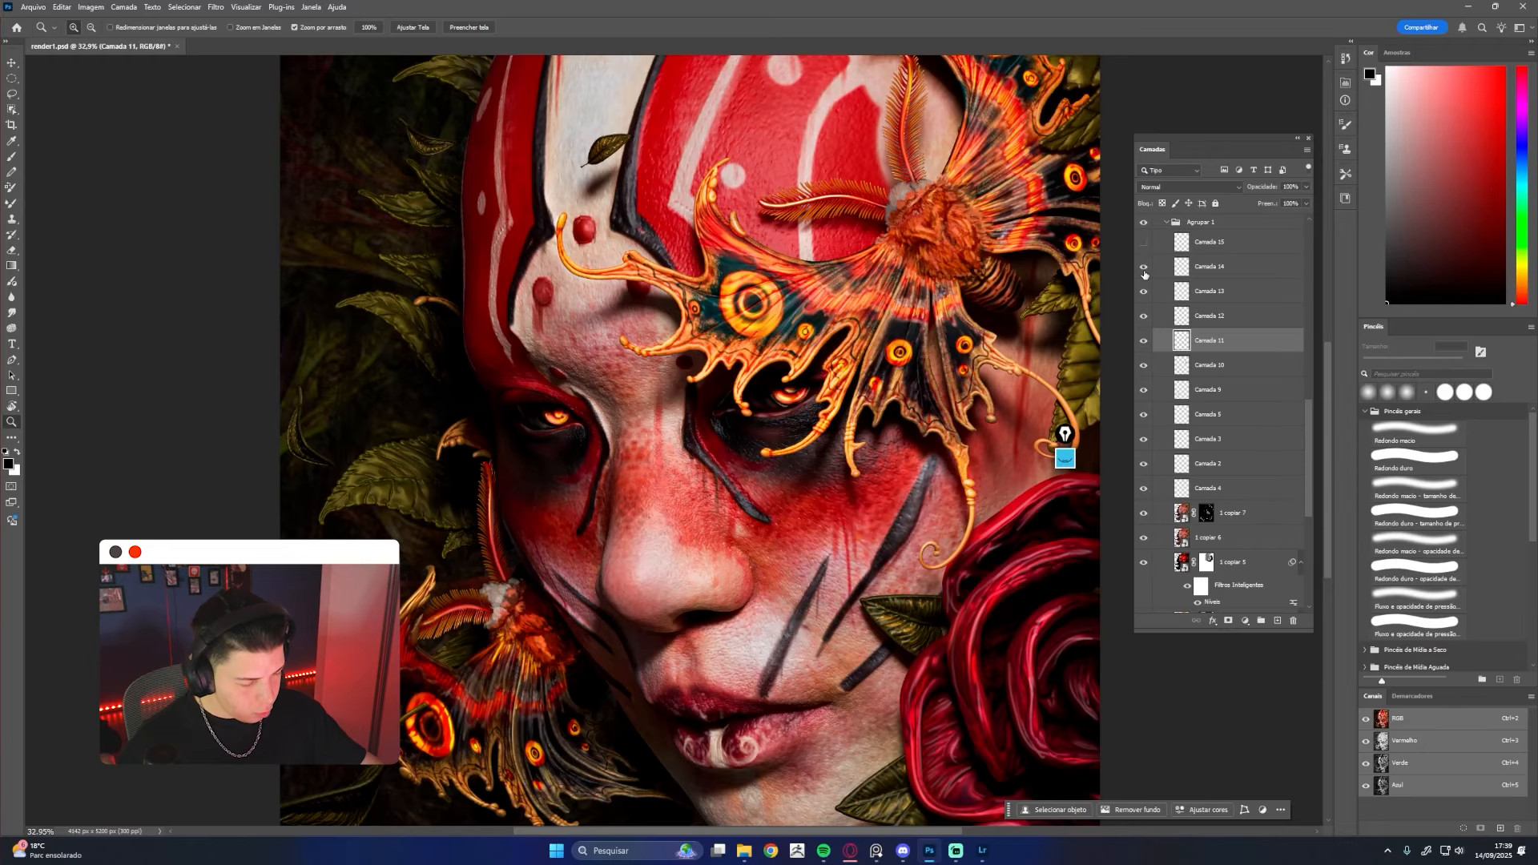
{"action": "left_click", "coordinate": [1143, 274]}
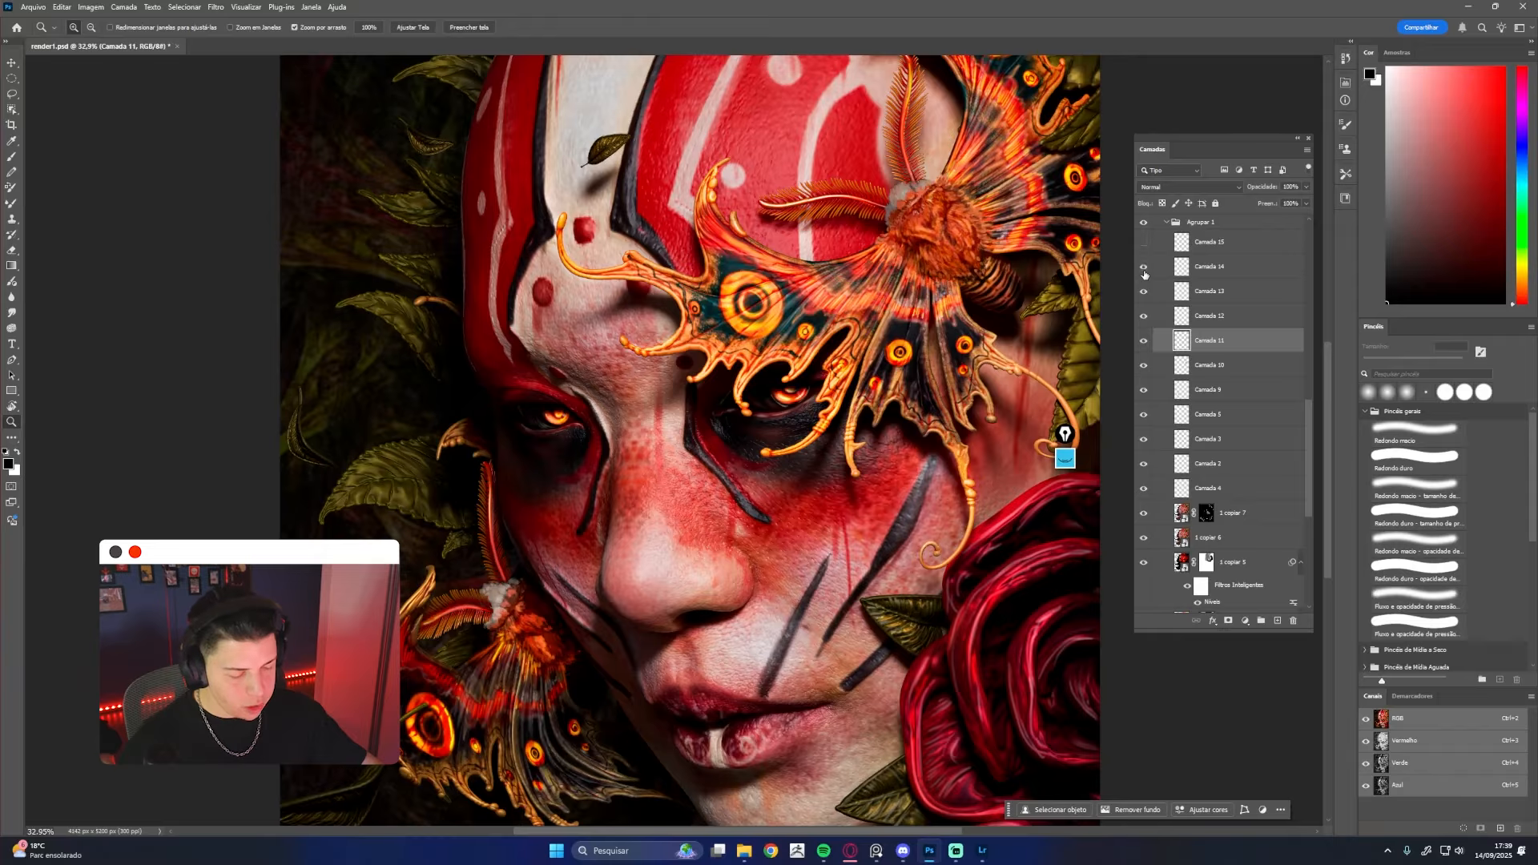
{"action": "left_click", "coordinate": [1144, 274]}
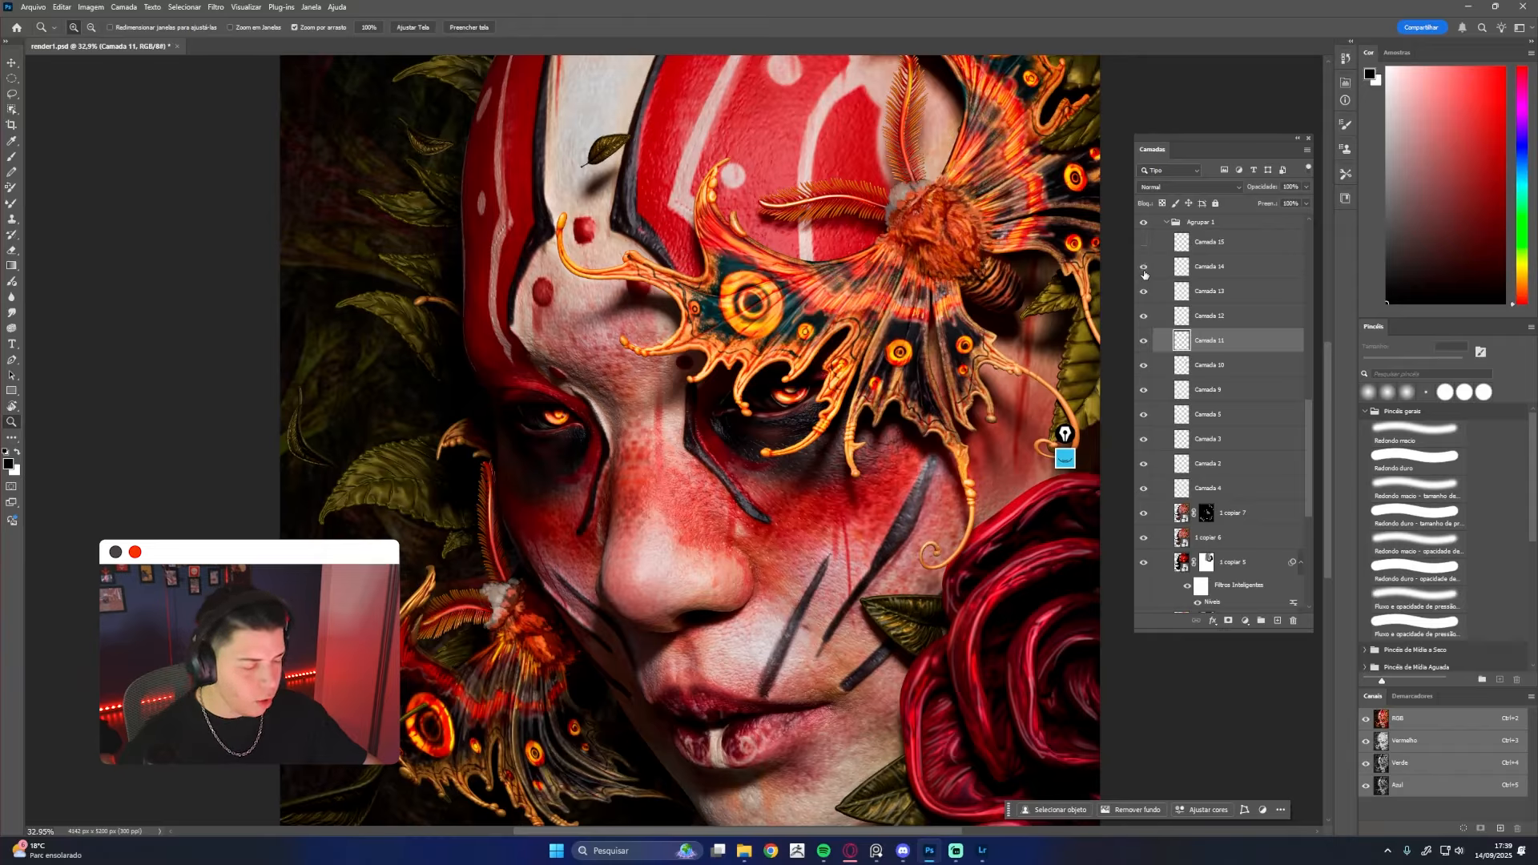
Select and show the layer Camada 15, and try to load its contents as a selection
{"action": "scroll", "coordinate": [1212, 276], "scroll_direction": "up", "scroll_amount": 3}
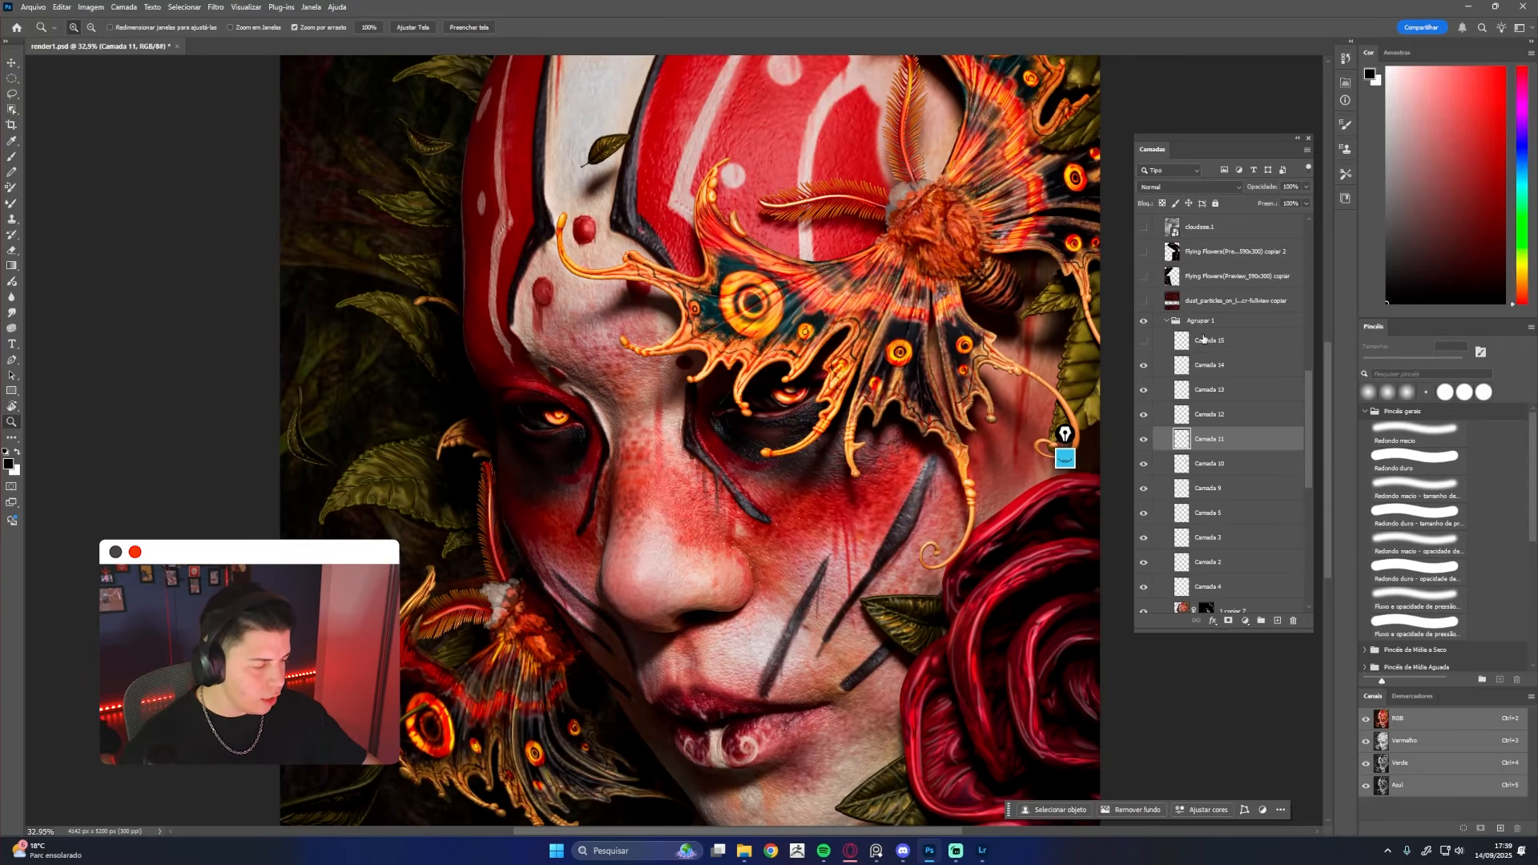
{"action": "left_click", "coordinate": [1203, 339]}
{"action": "left_click", "coordinate": [1146, 340]}
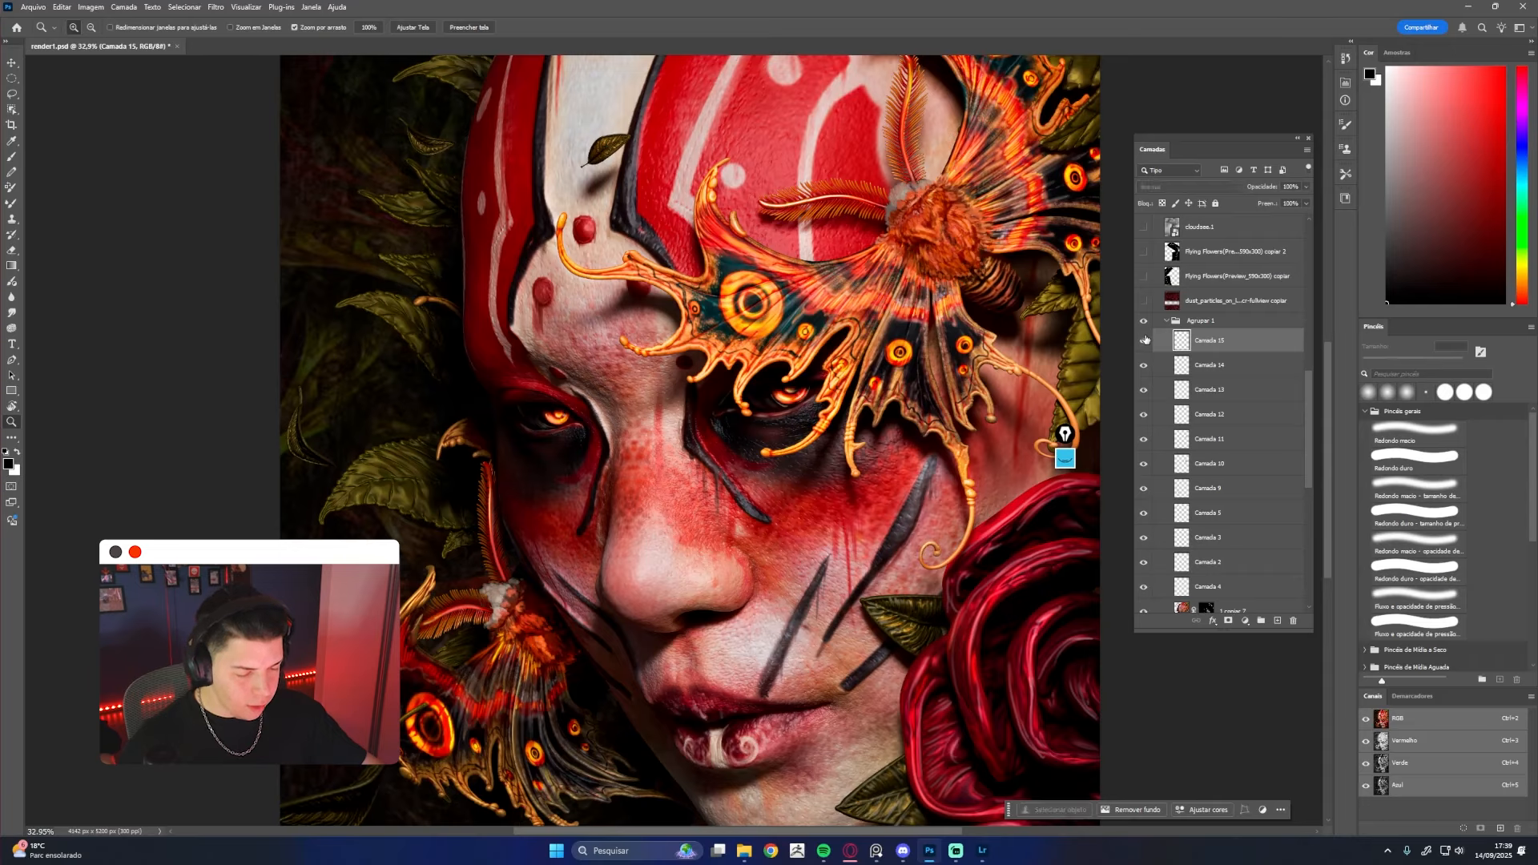
{"action": "left_click", "coordinate": [1179, 342], "text": "ctrl"}
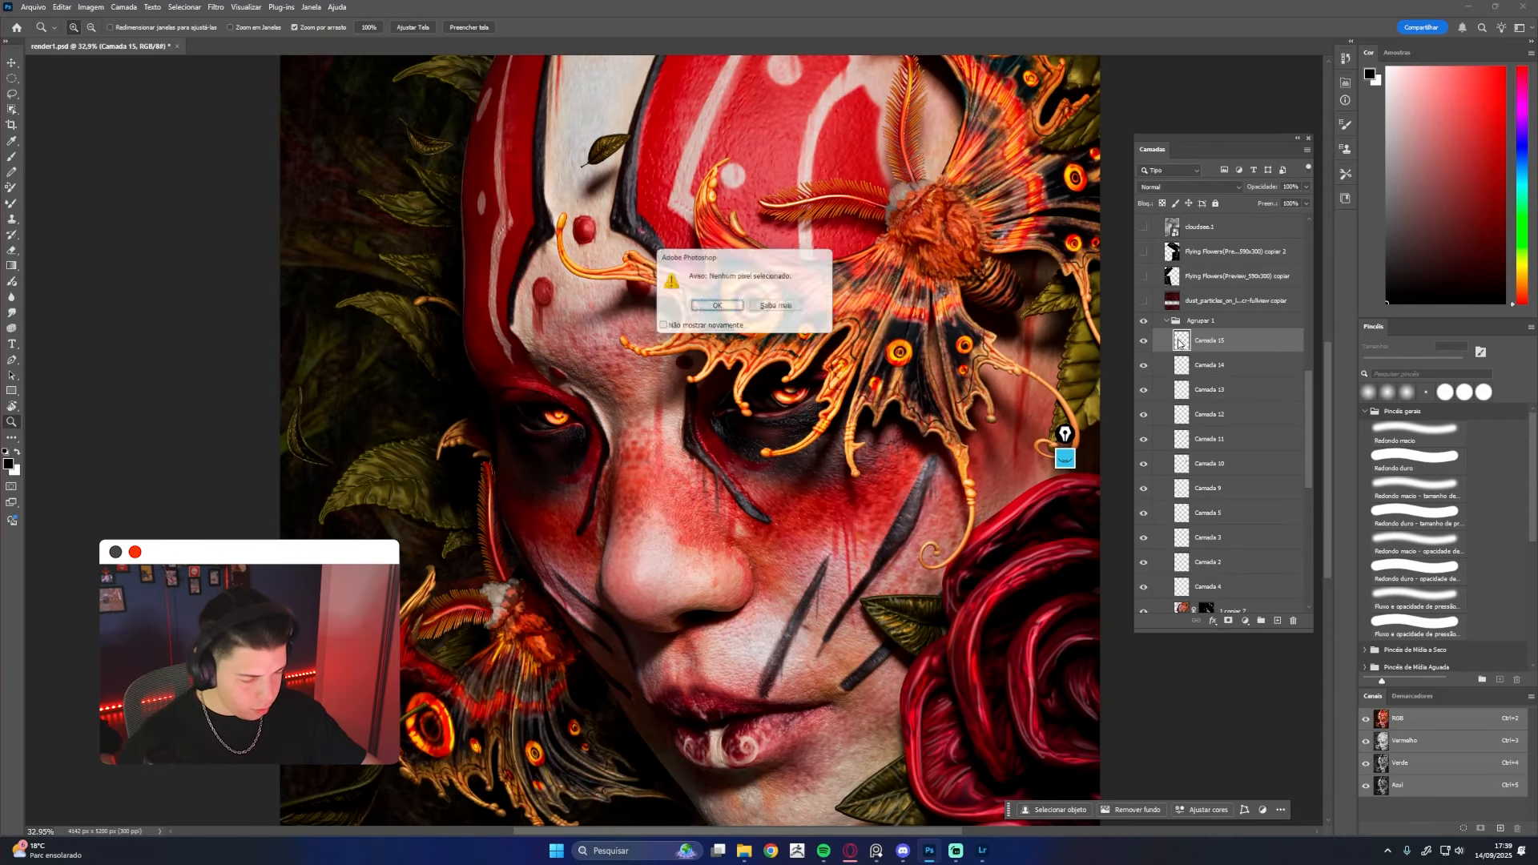
{"action": "left_click", "coordinate": [730, 308]}
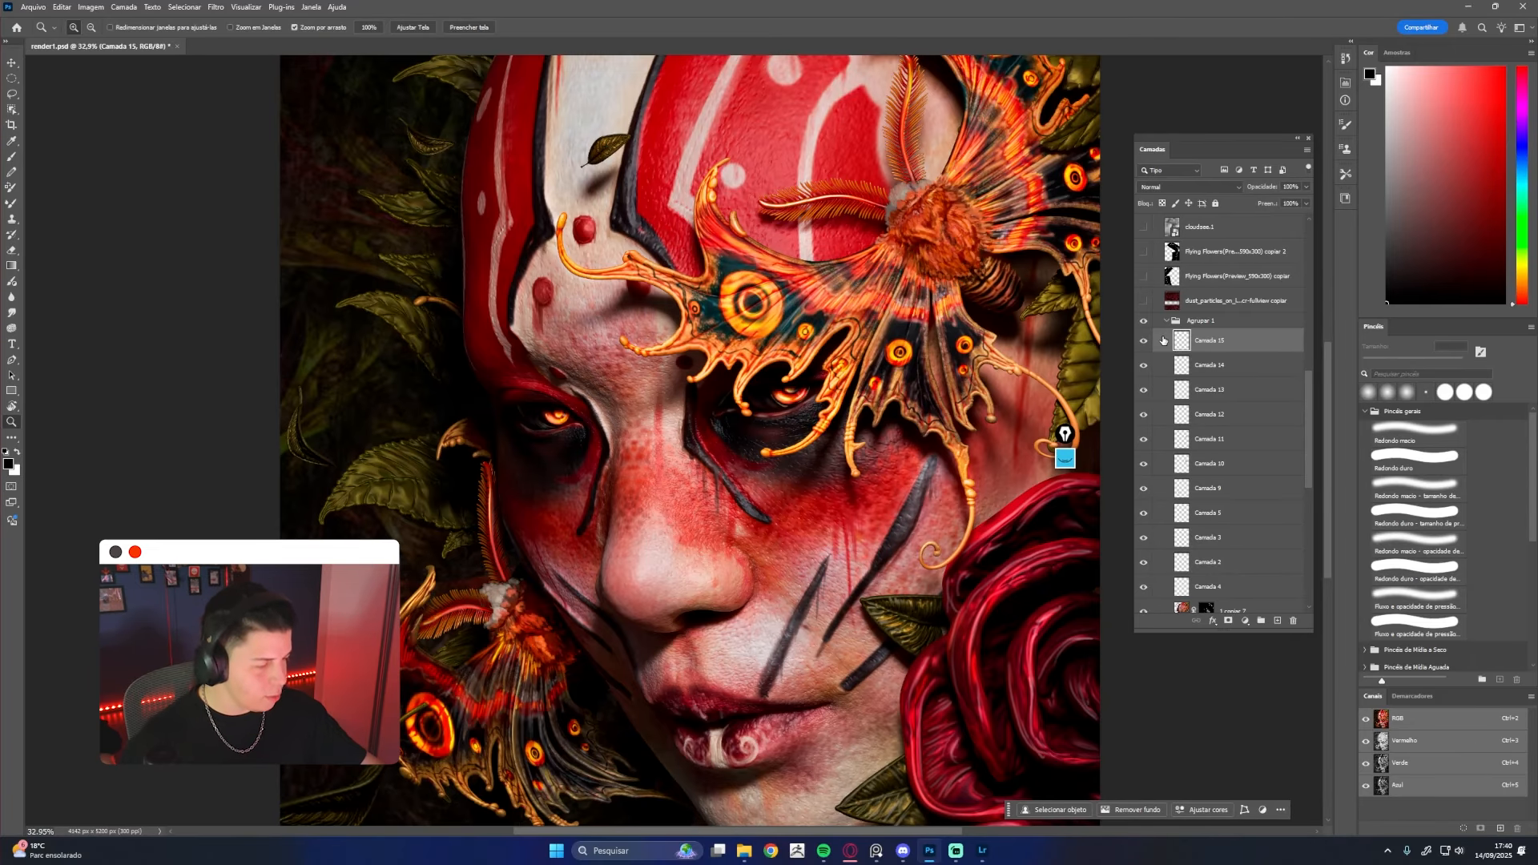
Select and show the dust_particles layer above the group Agrupar 1, and compare the whole portrait with it off and on
{"action": "scroll", "coordinate": [1154, 335], "scroll_direction": "up", "scroll_amount": 5}
{"action": "left_click_drag", "start_coordinate": [940, 352], "coordinate": [908, 350]}
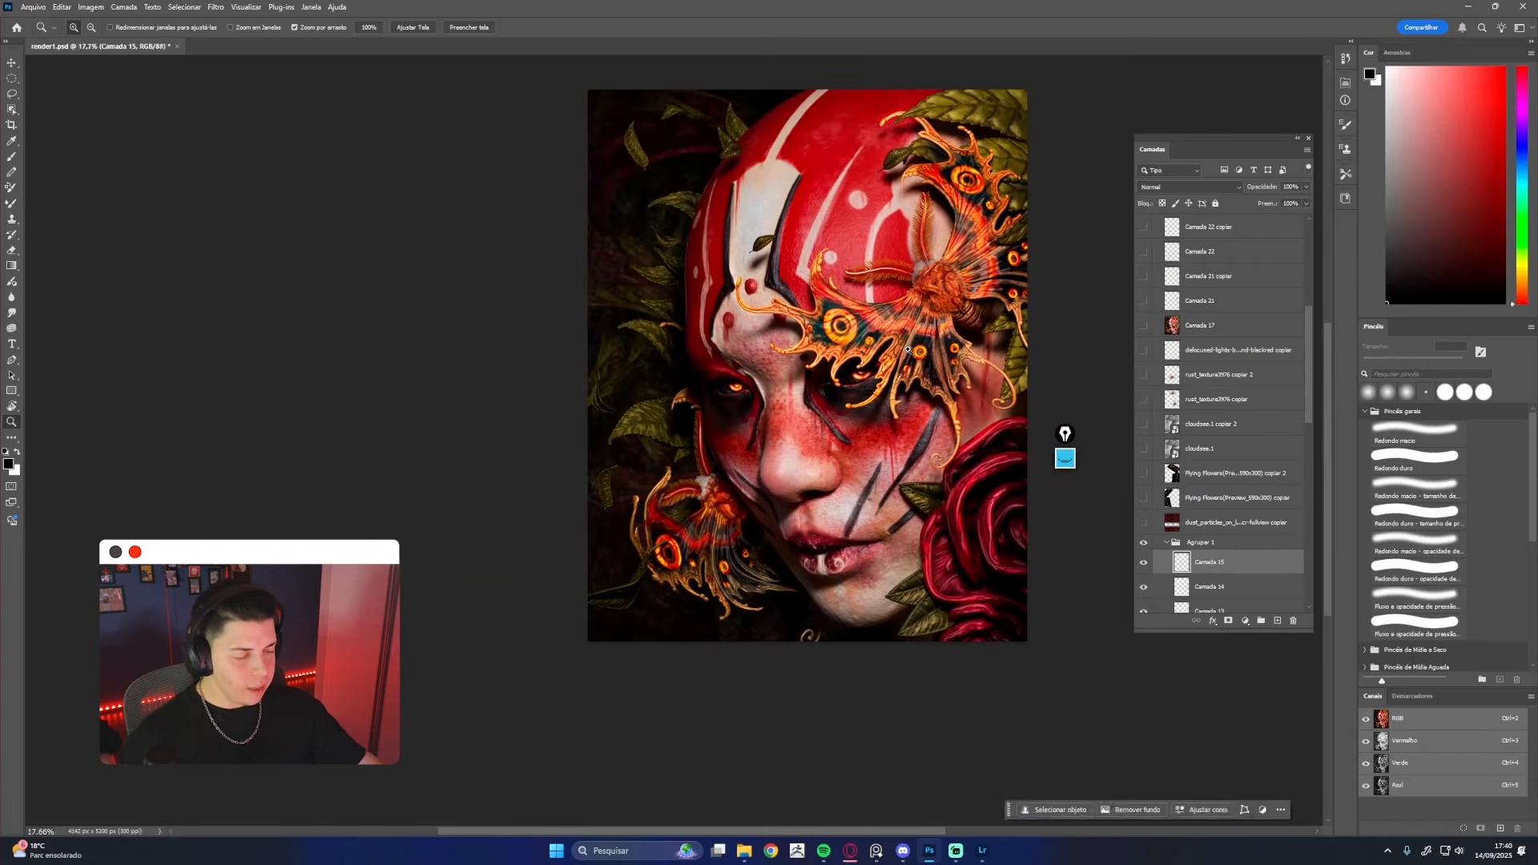
{"action": "key", "text": "ctrl+0"}
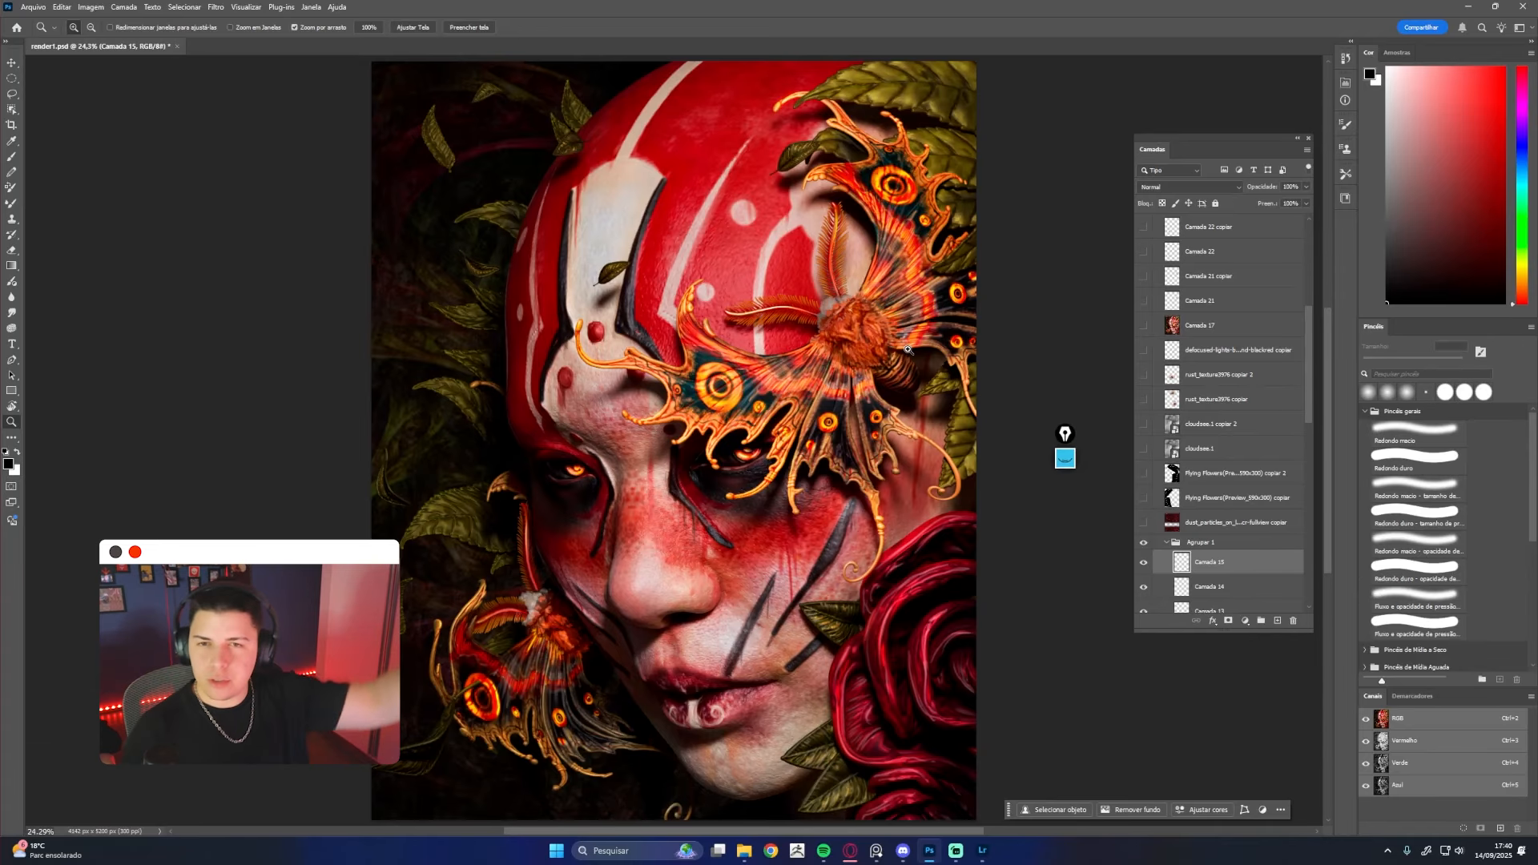
{"action": "left_click", "coordinate": [1189, 523]}
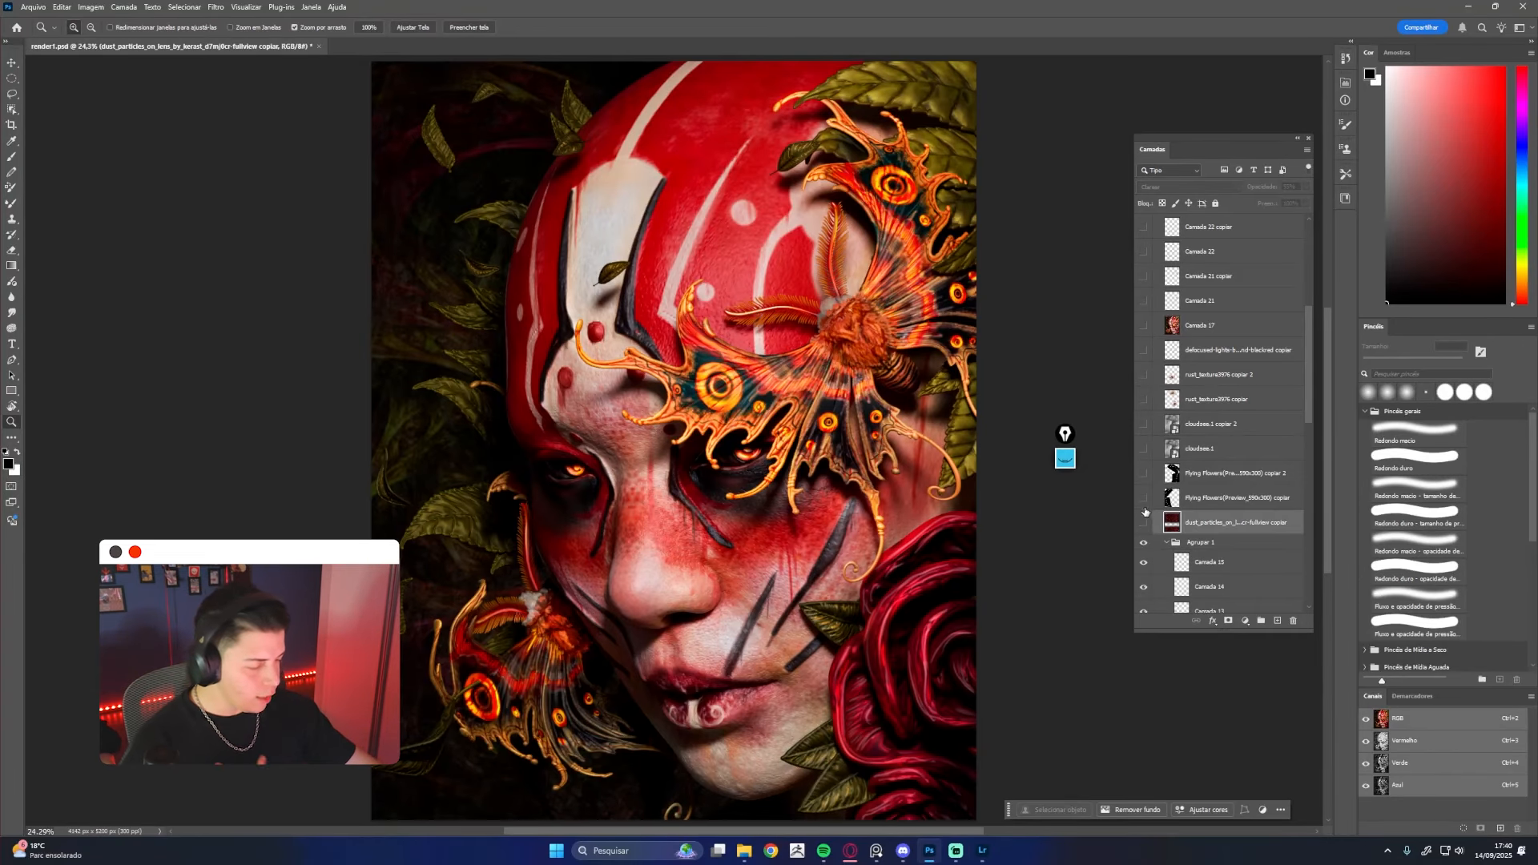
{"action": "left_click", "coordinate": [1144, 525]}
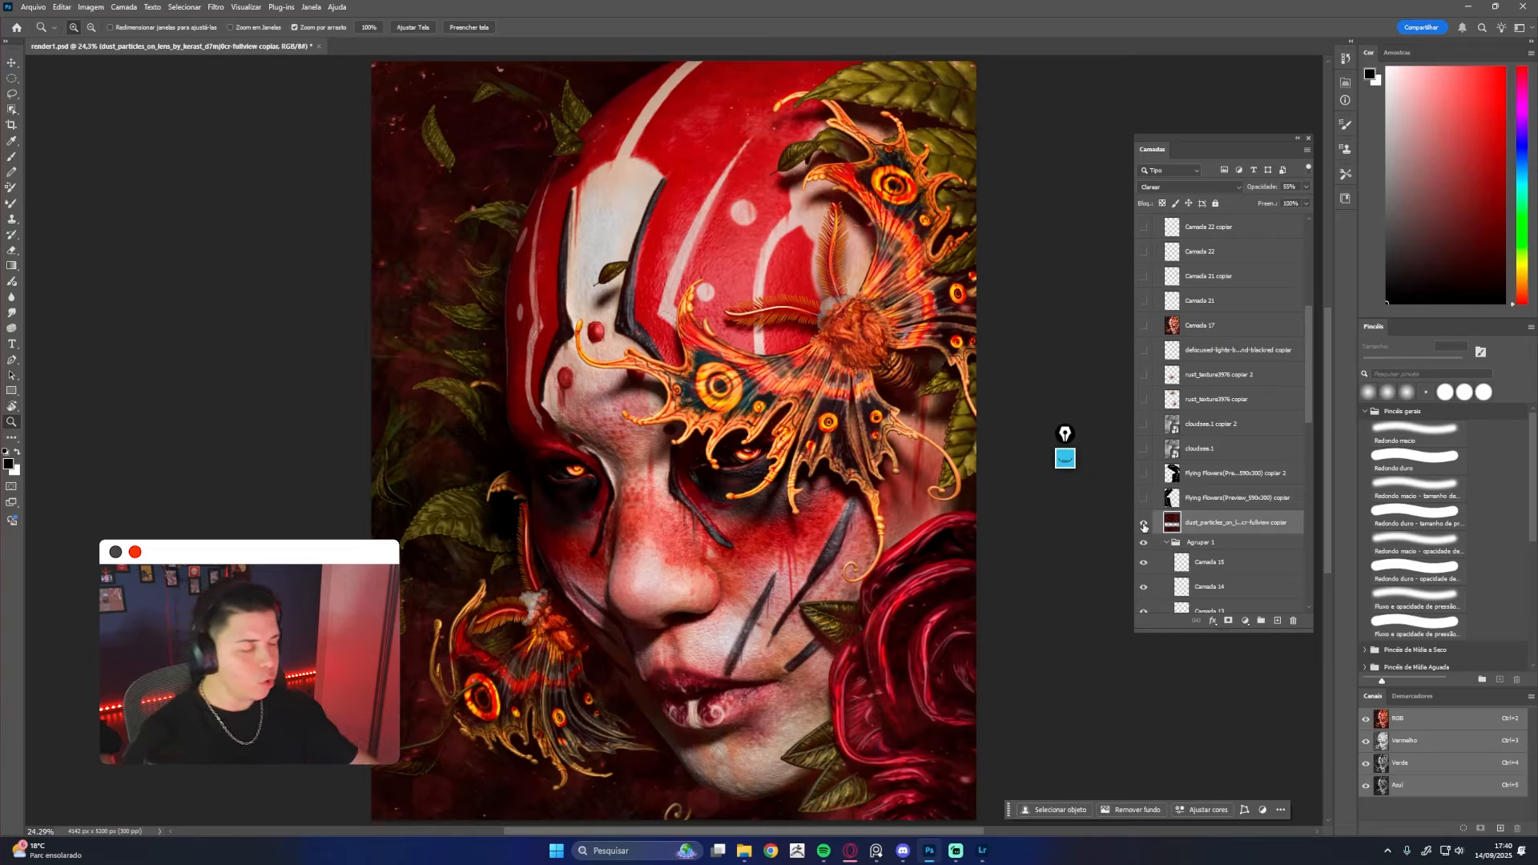
{"action": "left_click", "coordinate": [1144, 525]}
{"action": "left_click", "coordinate": [1144, 524]}
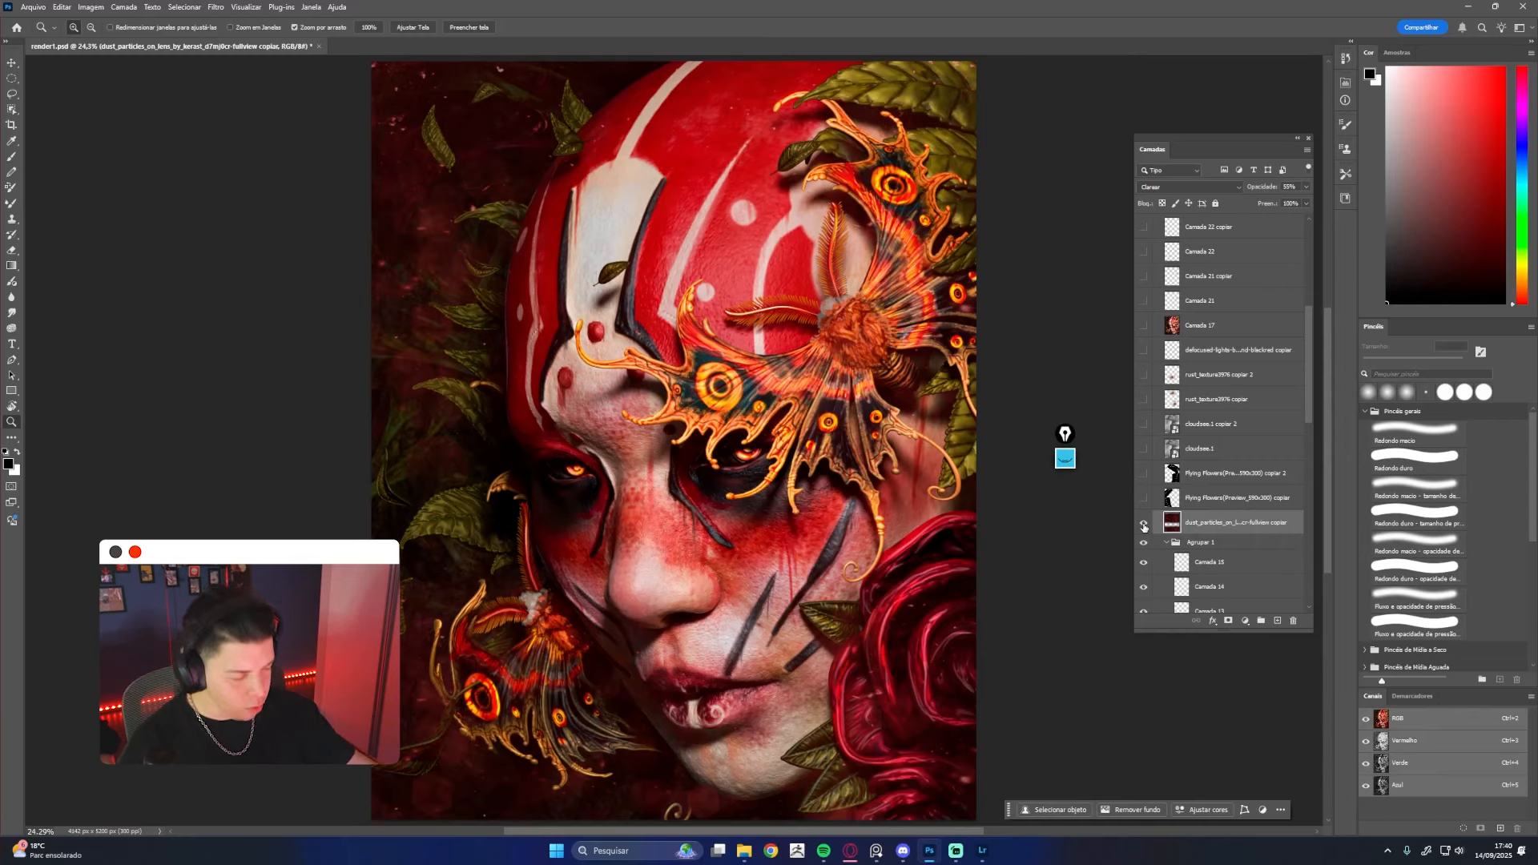
{"action": "left_click", "coordinate": [1144, 524]}
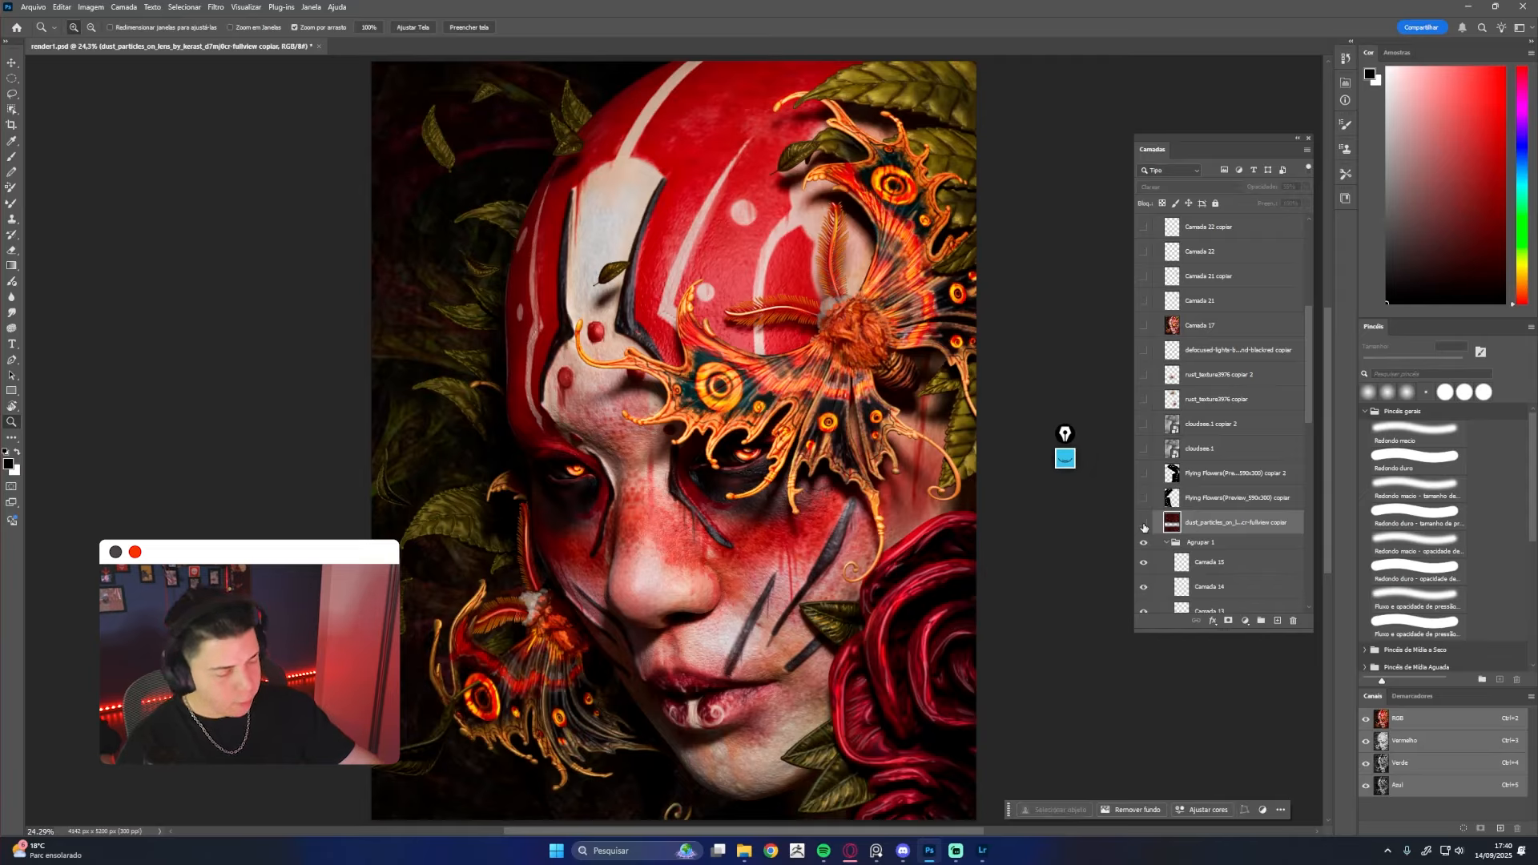
{"action": "left_click", "coordinate": [1144, 525]}
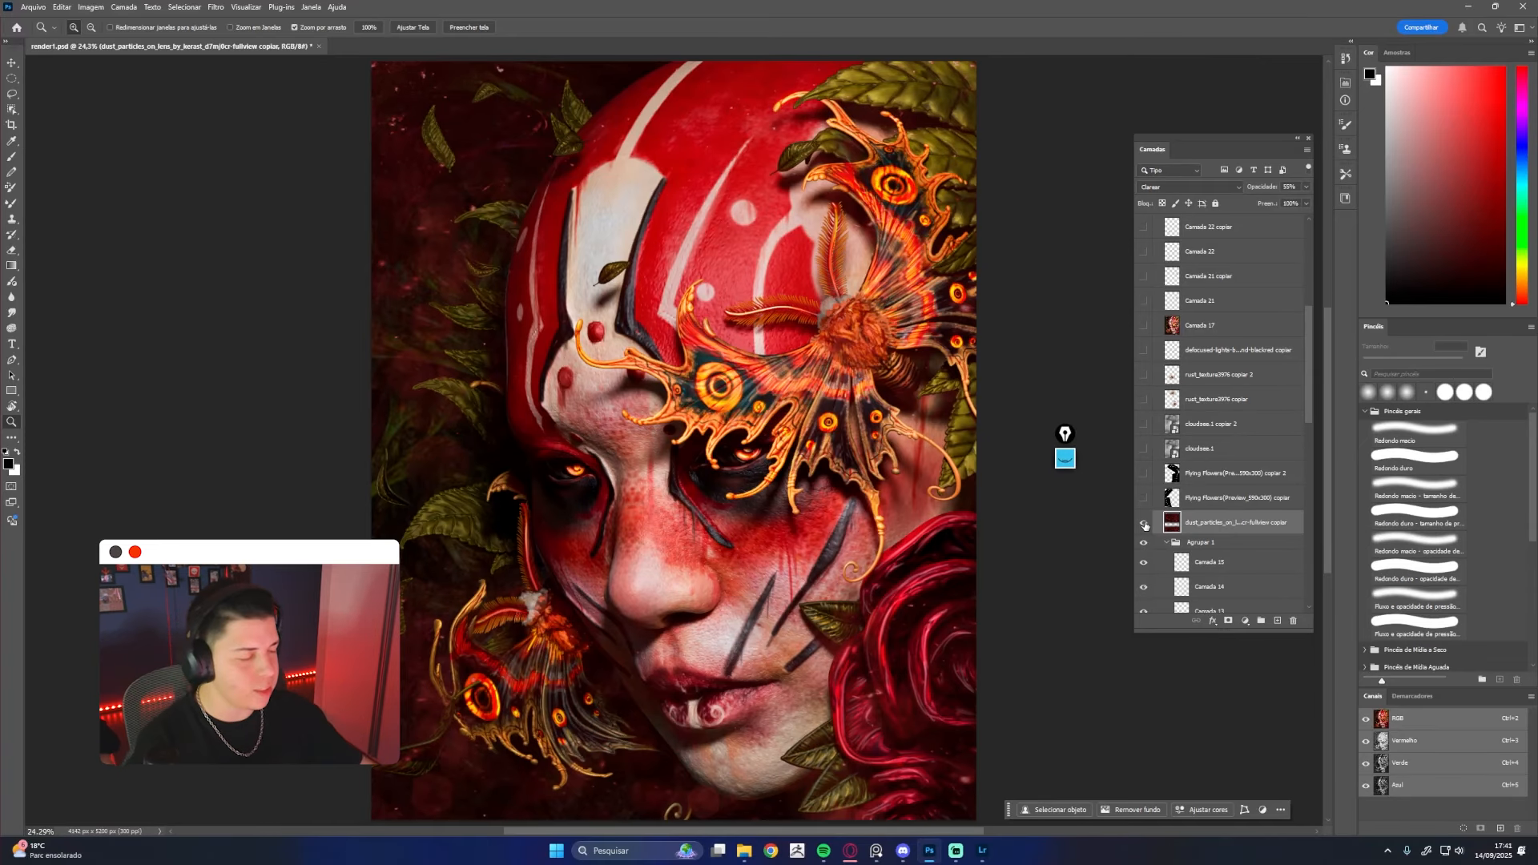
Show the two Flying Flowers overlay layers and the two clouds texture layers above them
{"action": "left_click", "coordinate": [1202, 498]}
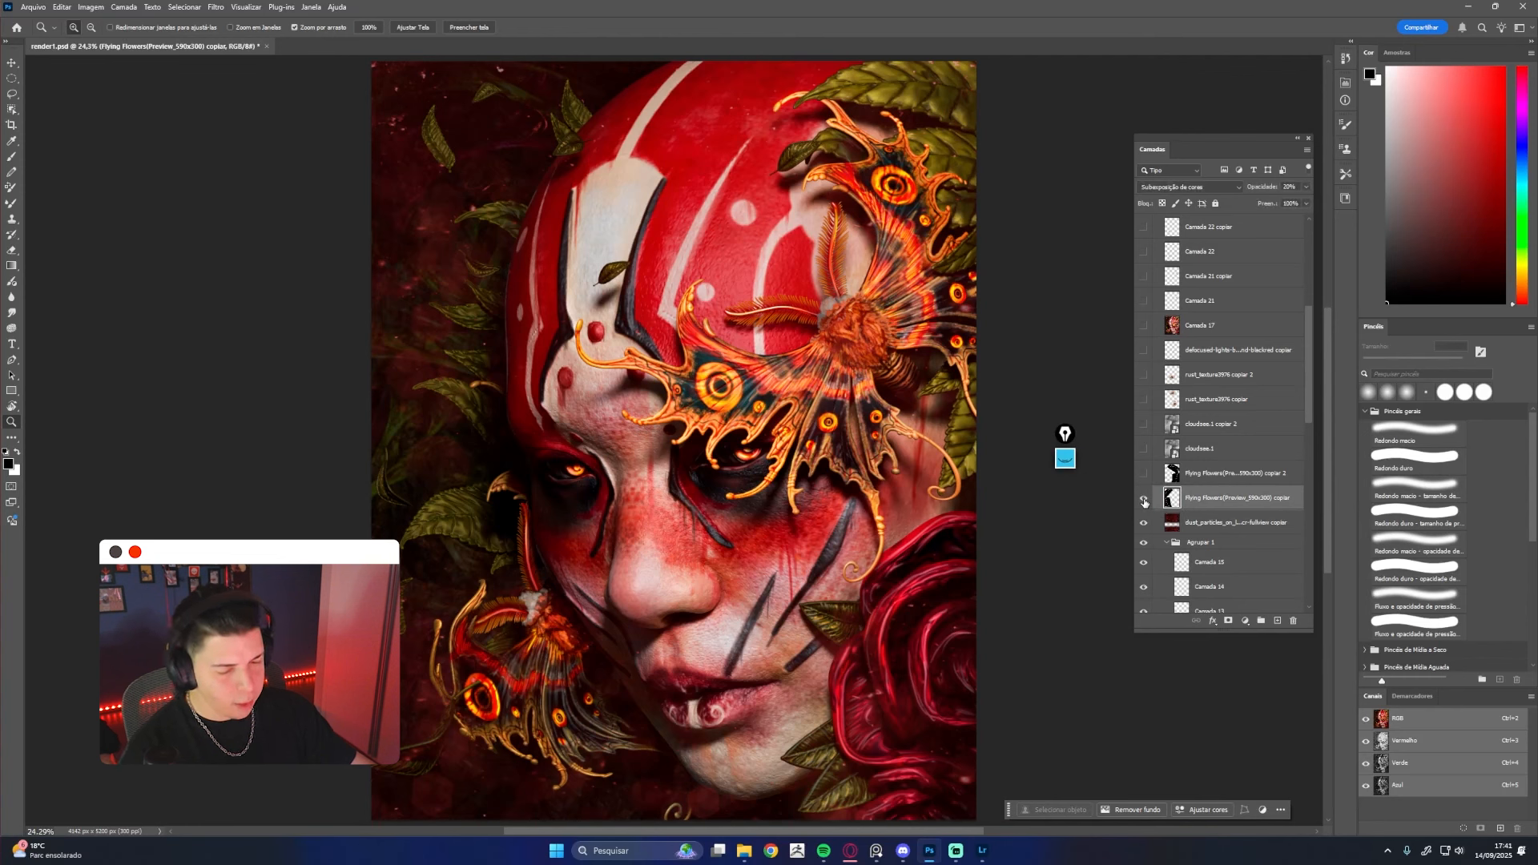
{"action": "left_click", "coordinate": [1144, 475]}
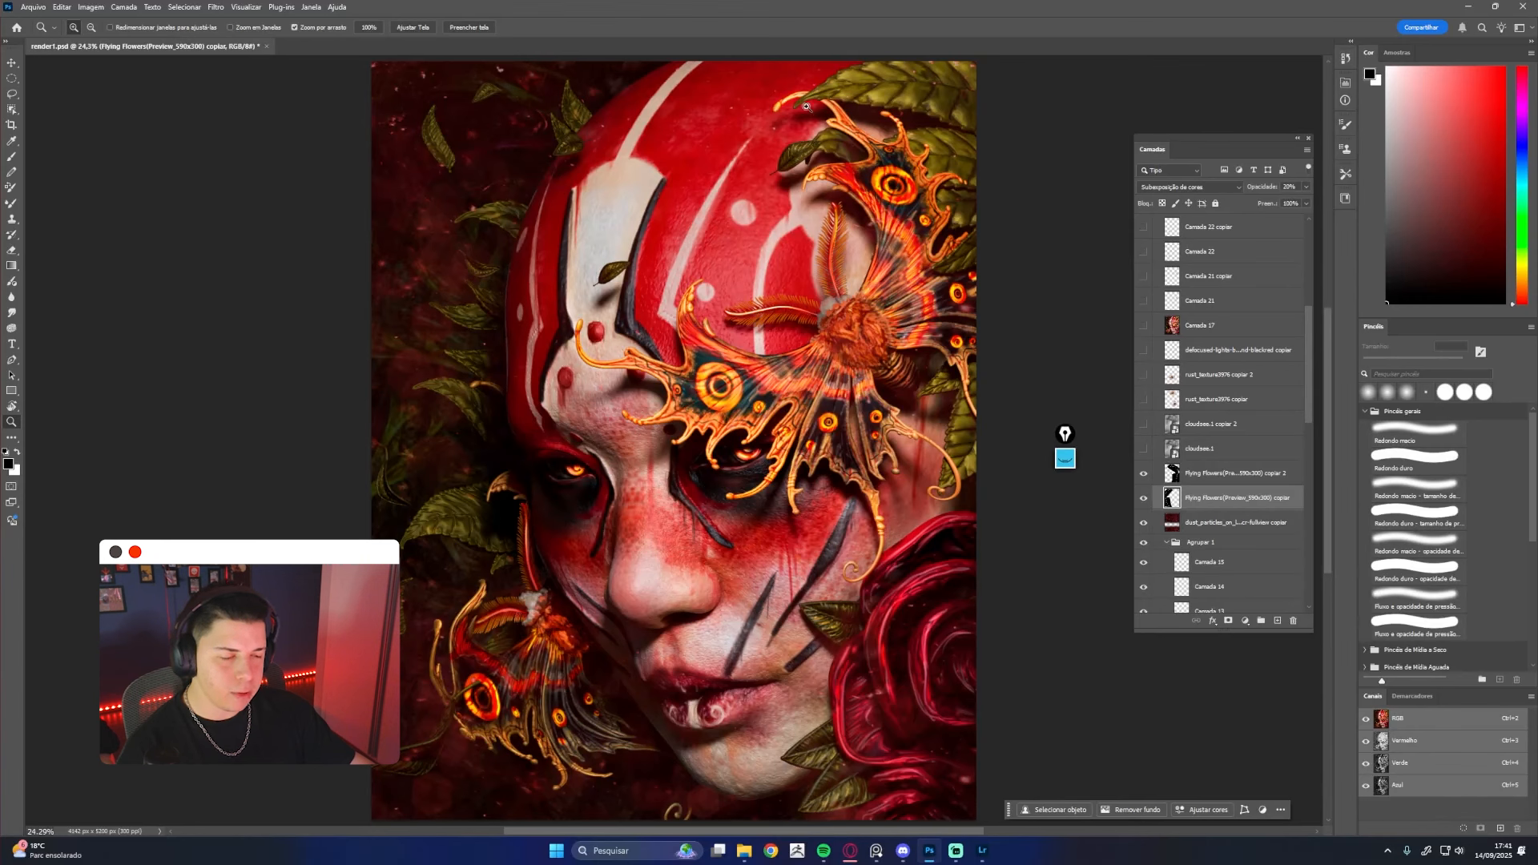
{"action": "left_click", "coordinate": [1207, 450]}
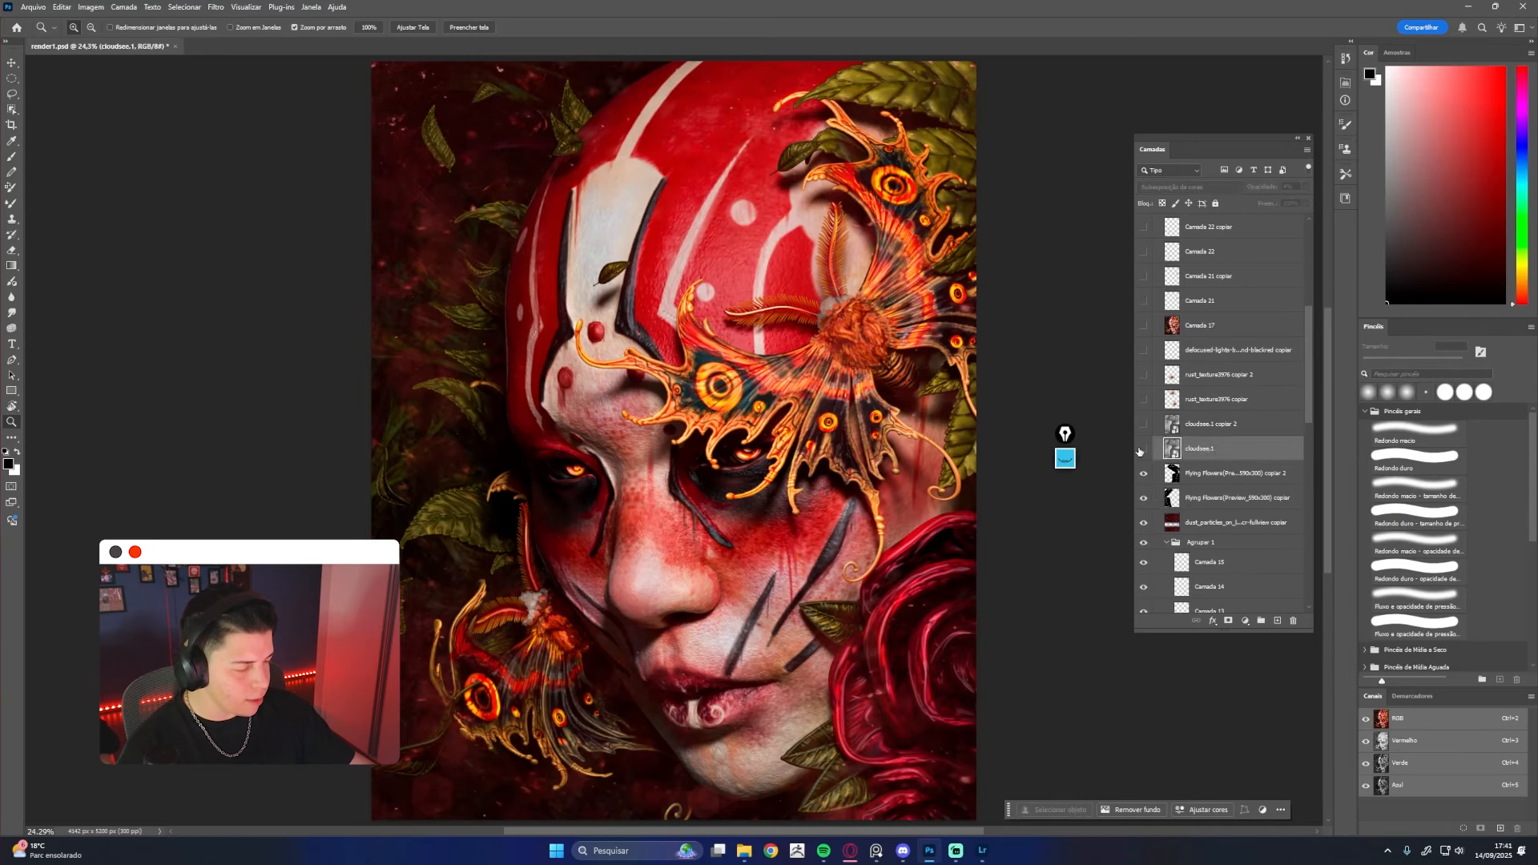
{"action": "left_click", "coordinate": [1144, 452]}
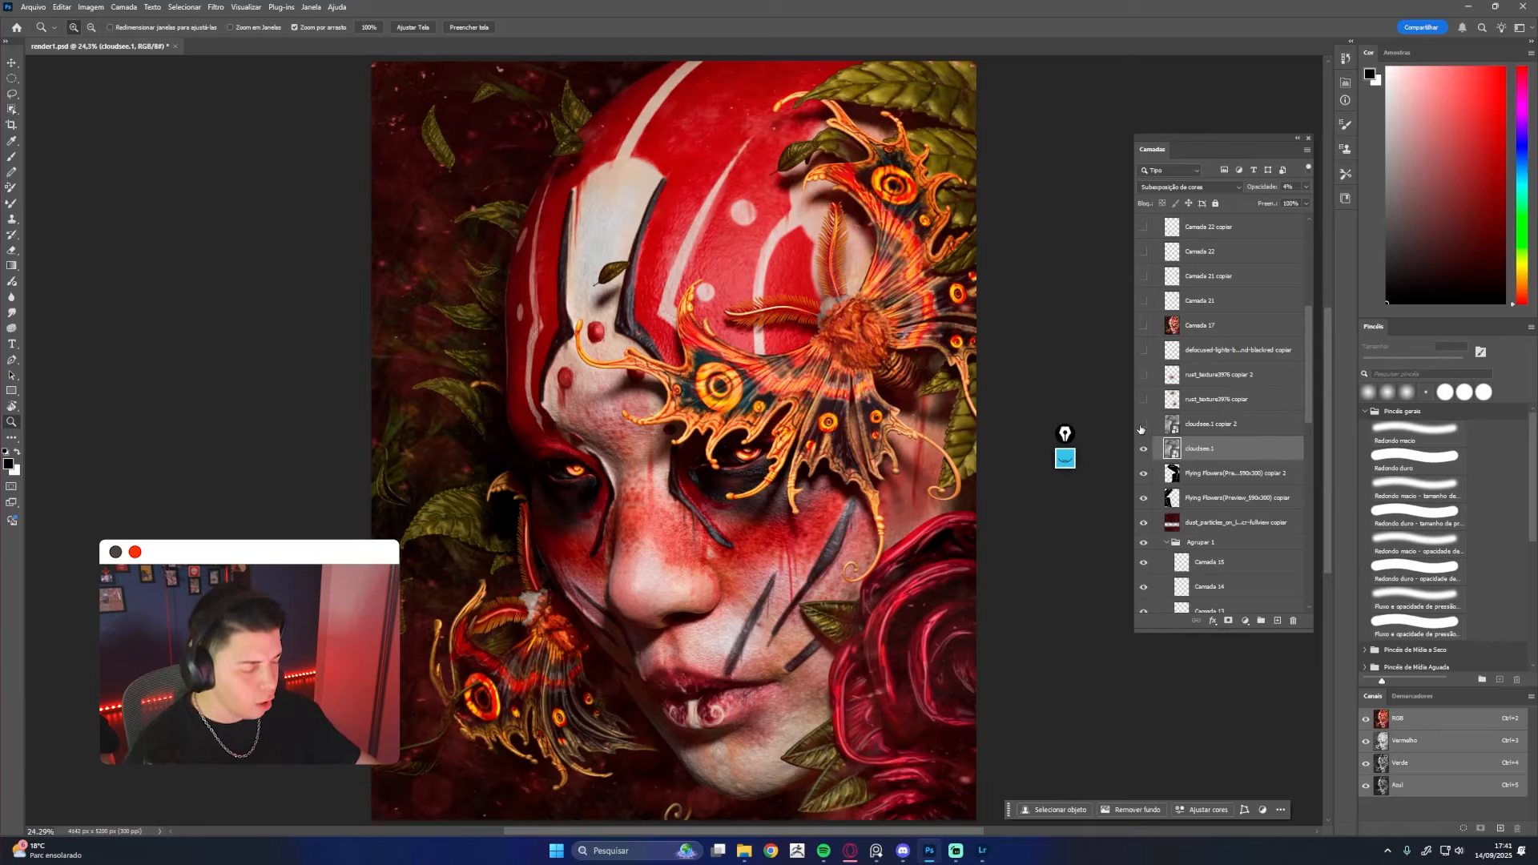
{"action": "left_click", "coordinate": [1143, 426]}
{"action": "left_click", "coordinate": [1206, 434]}
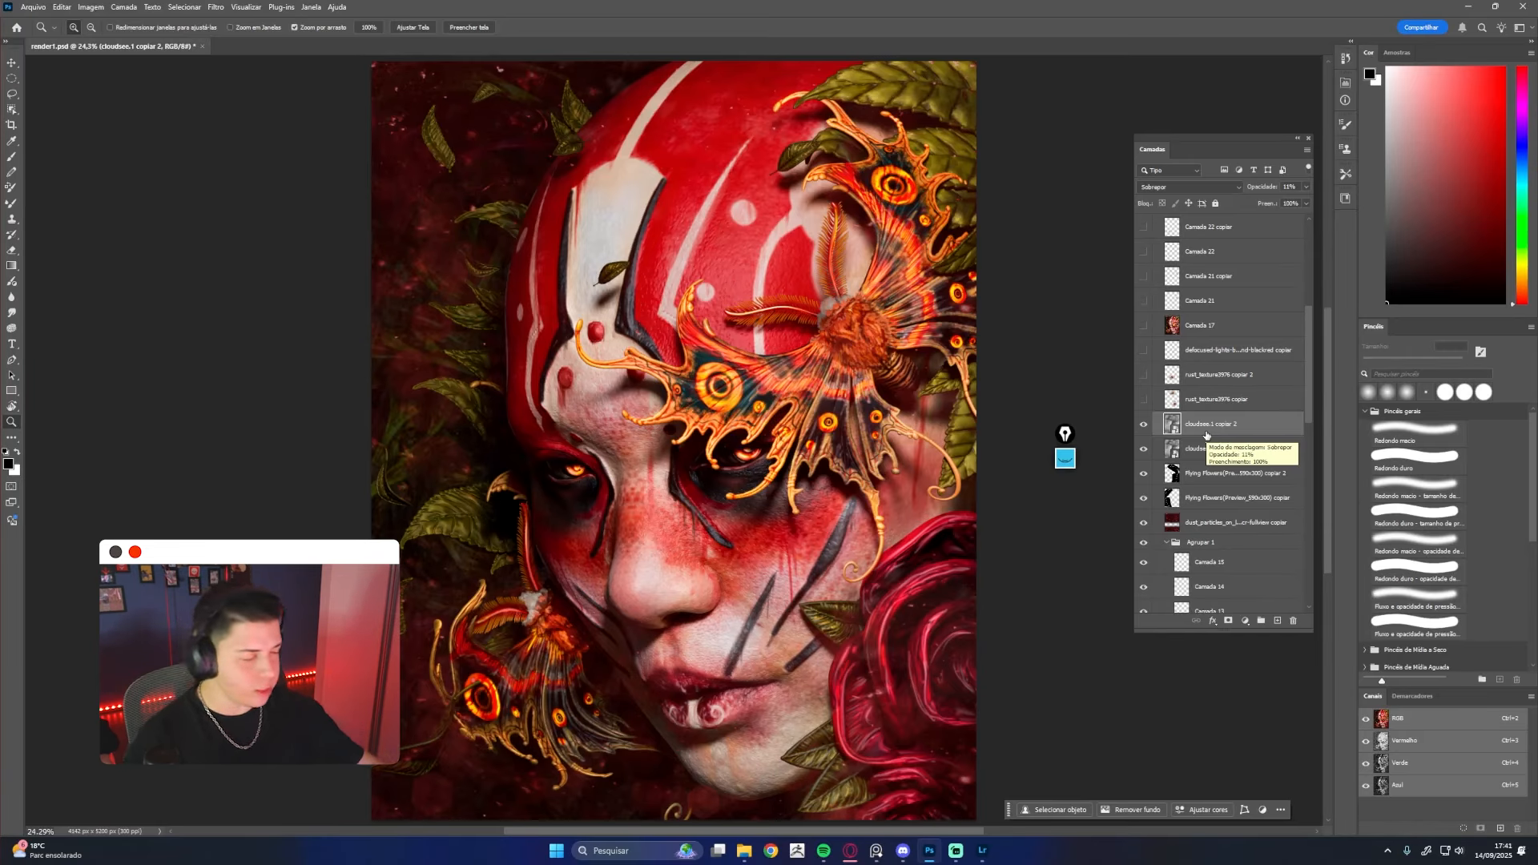
Select and show the two rust_texture3976 layers above the clouds textures
{"action": "scroll", "coordinate": [1206, 435], "scroll_direction": "up", "scroll_amount": 1}
{"action": "scroll", "coordinate": [1207, 435], "scroll_direction": "up", "scroll_amount": 2}
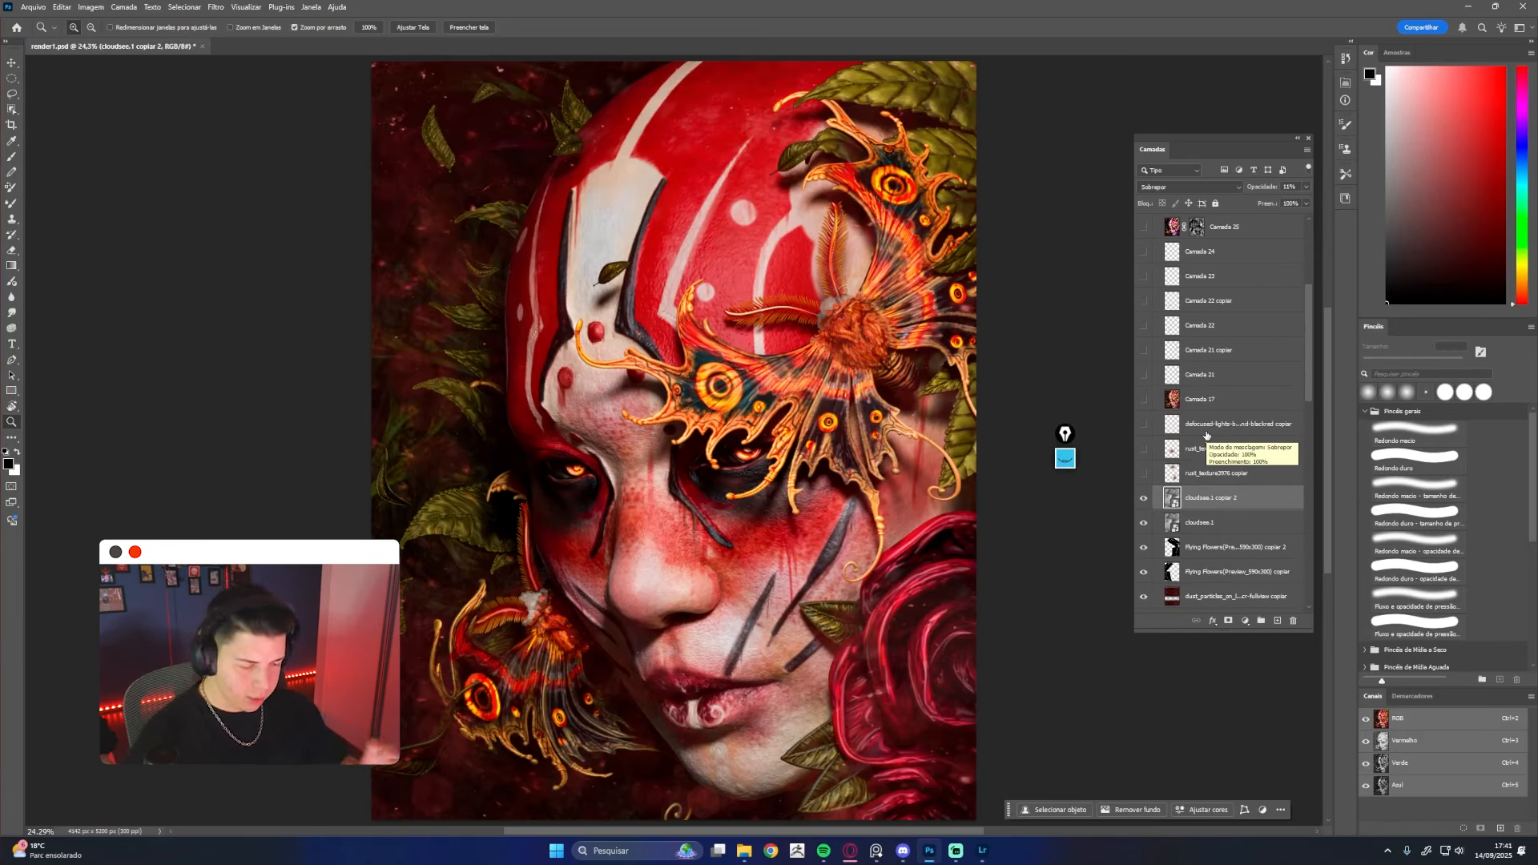
{"action": "left_click", "coordinate": [1205, 473]}
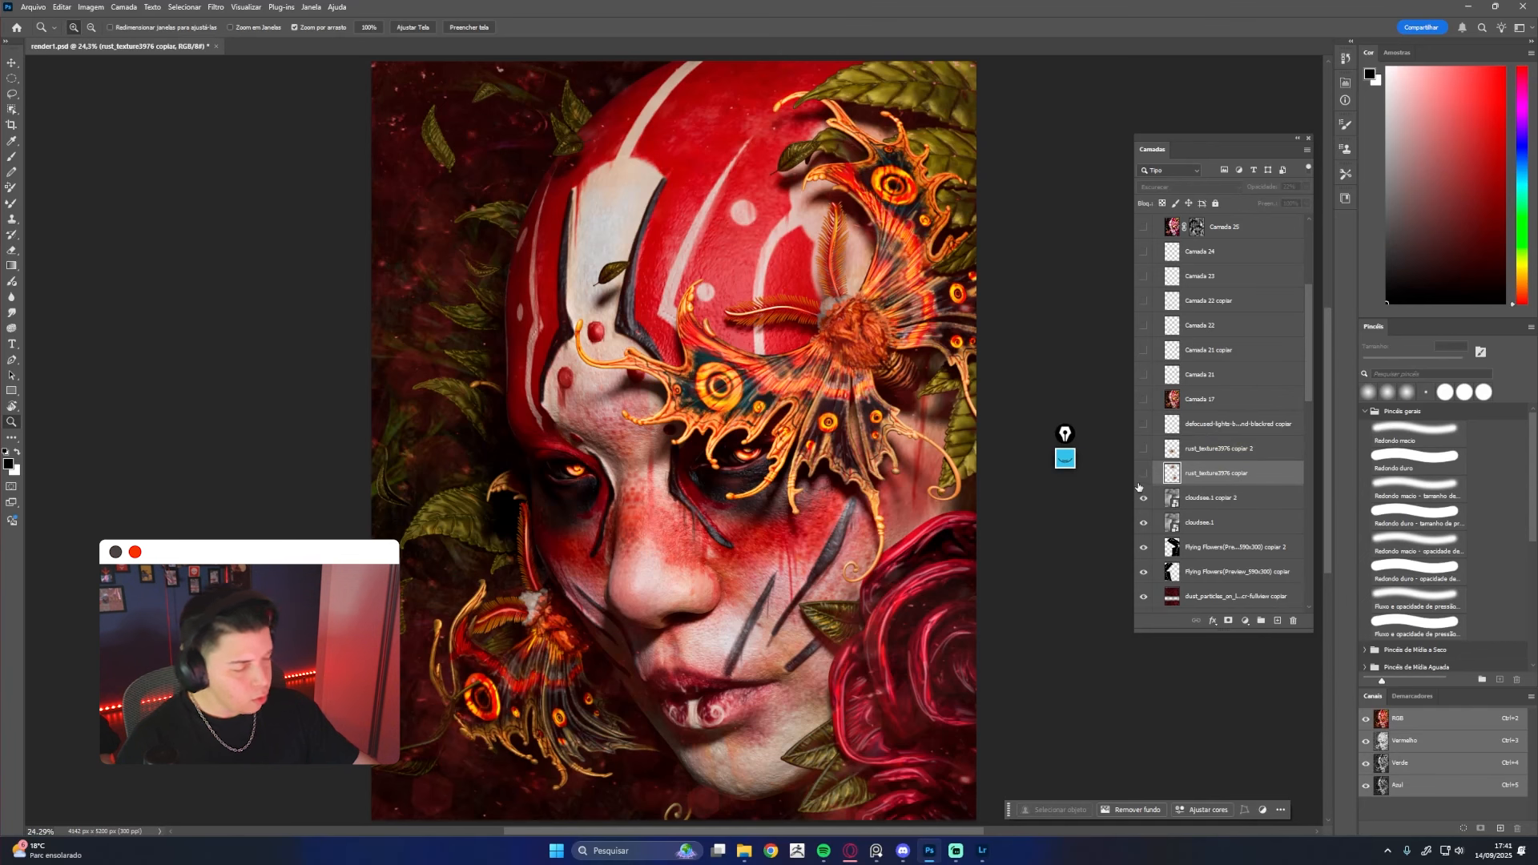
{"action": "left_click", "coordinate": [1143, 476]}
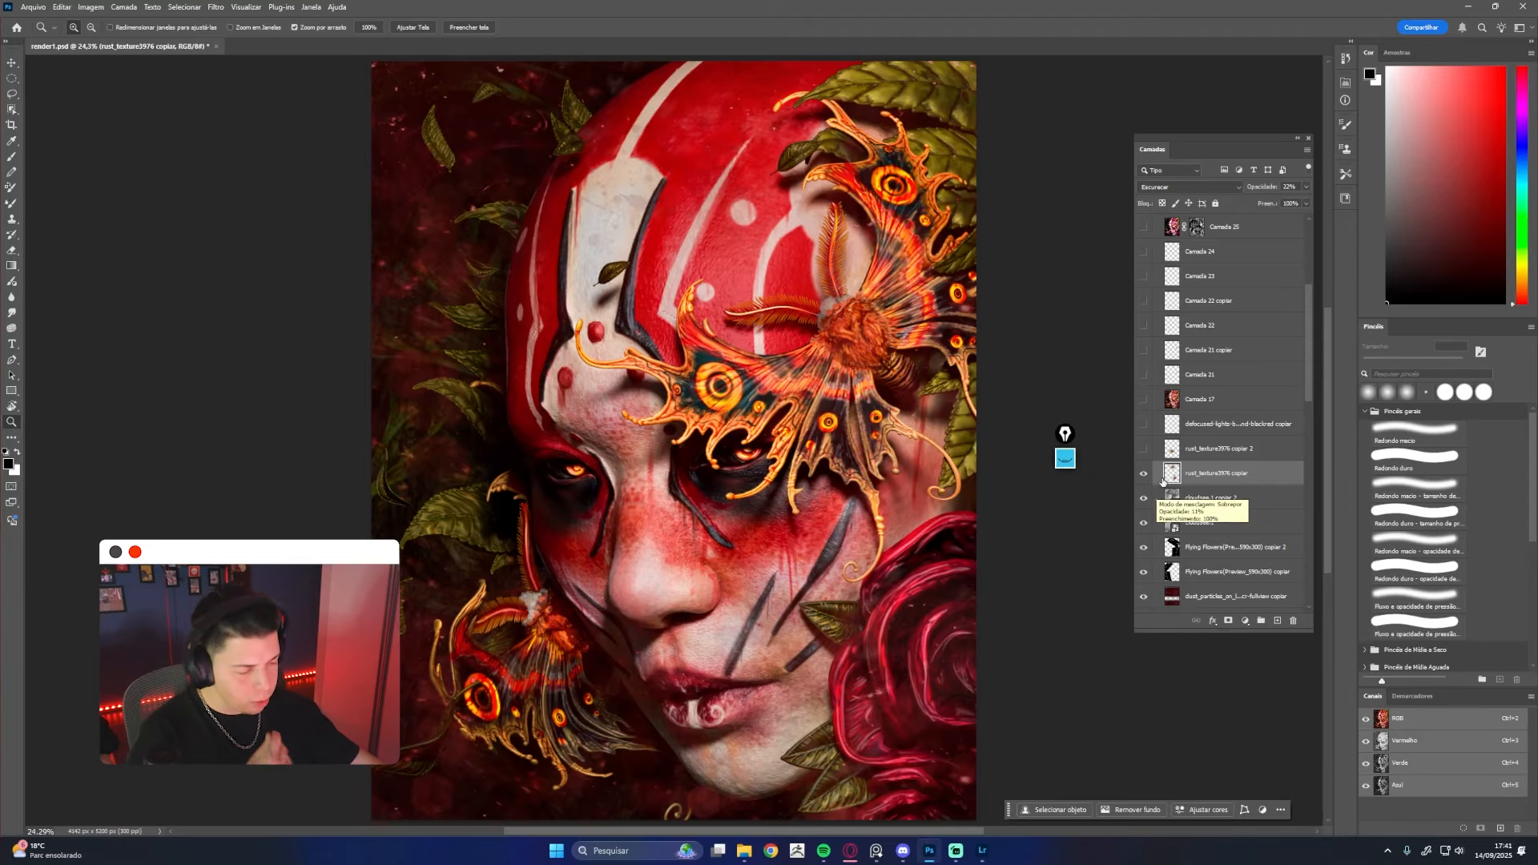
{"action": "left_click", "coordinate": [1209, 449]}
{"action": "left_click", "coordinate": [1144, 453]}
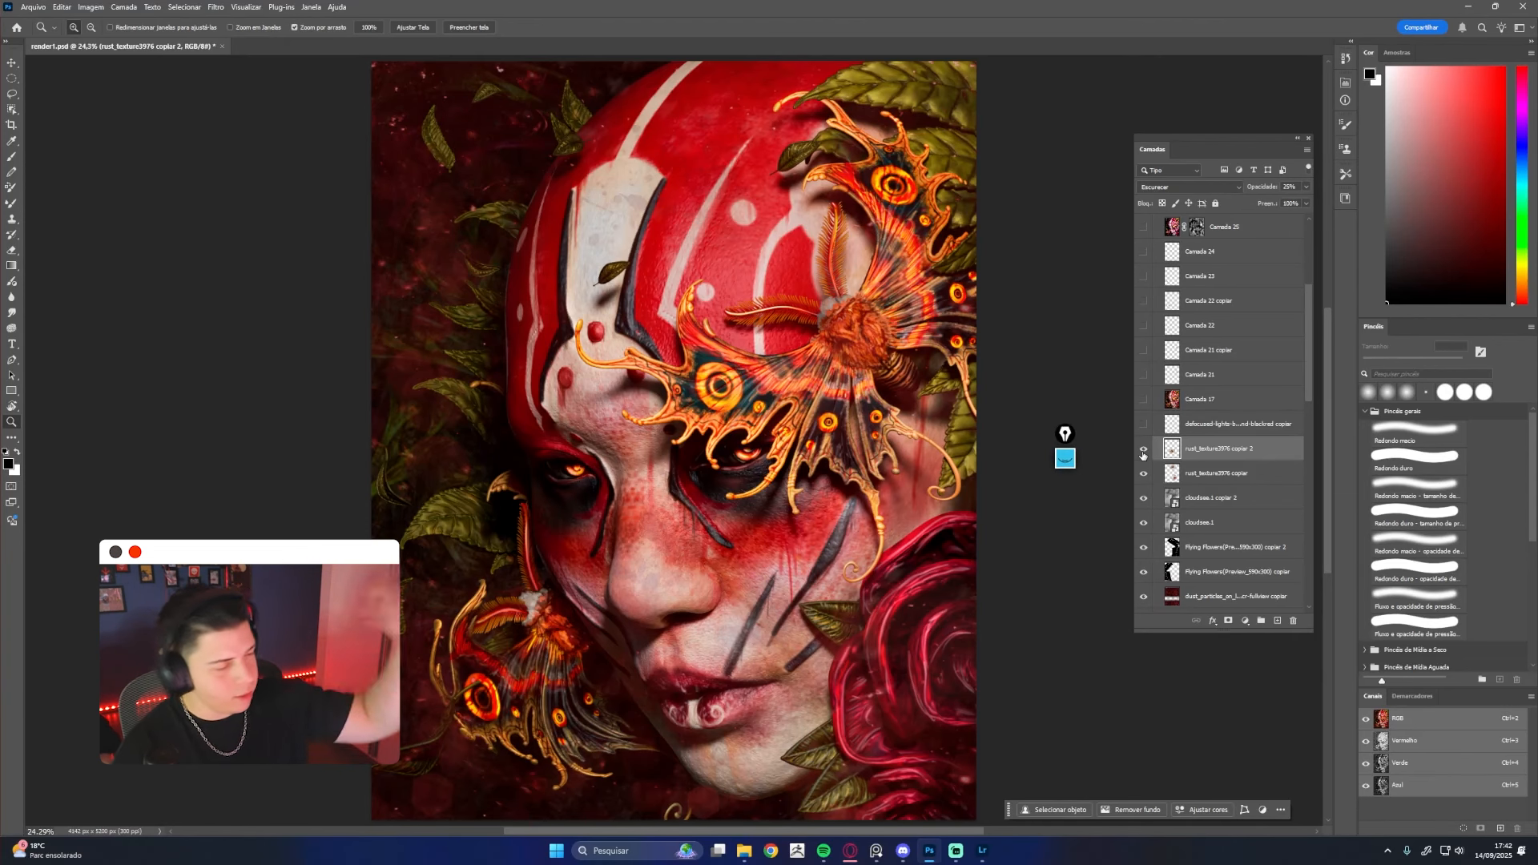
Select and show the defocused-lights layer, and compare the portrait with it switched off and on
{"action": "left_click", "coordinate": [1226, 421]}
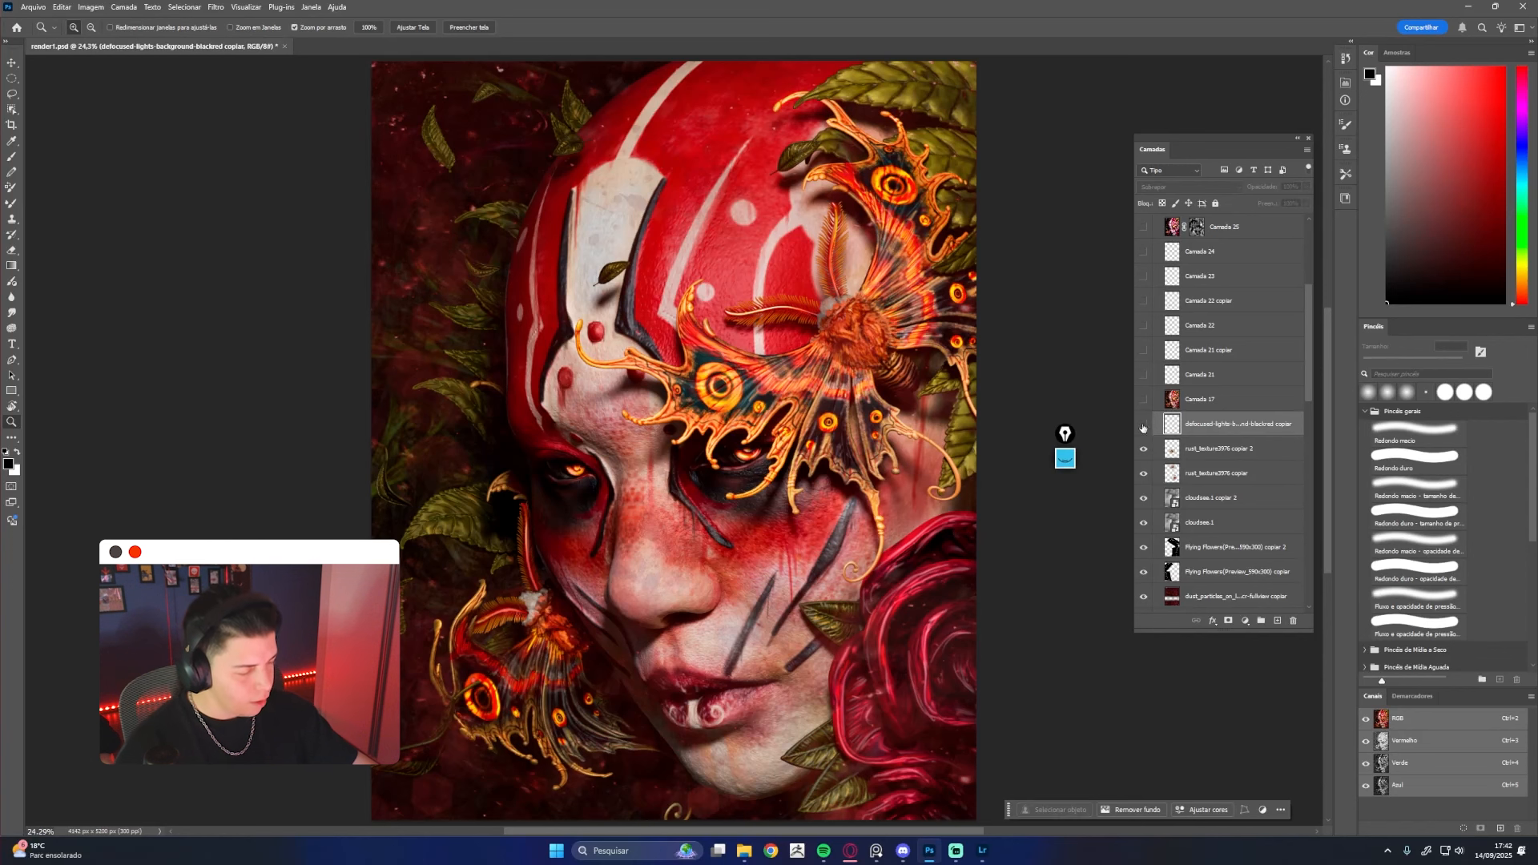
{"action": "left_click", "coordinate": [1143, 427]}
{"action": "left_click", "coordinate": [1145, 428]}
{"action": "left_click", "coordinate": [1144, 430]}
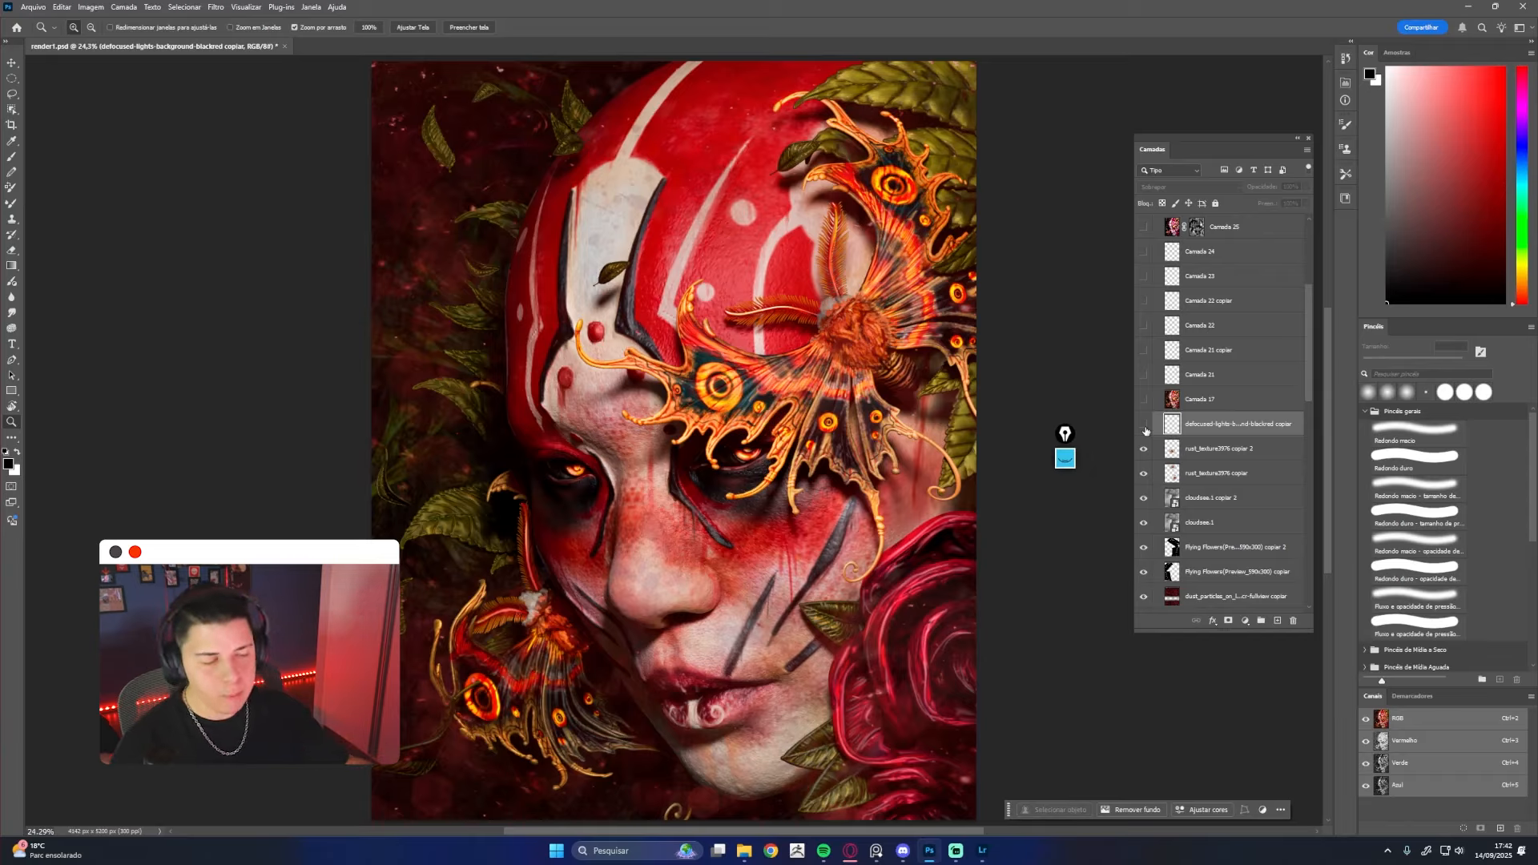
{"action": "left_click", "coordinate": [1144, 427]}
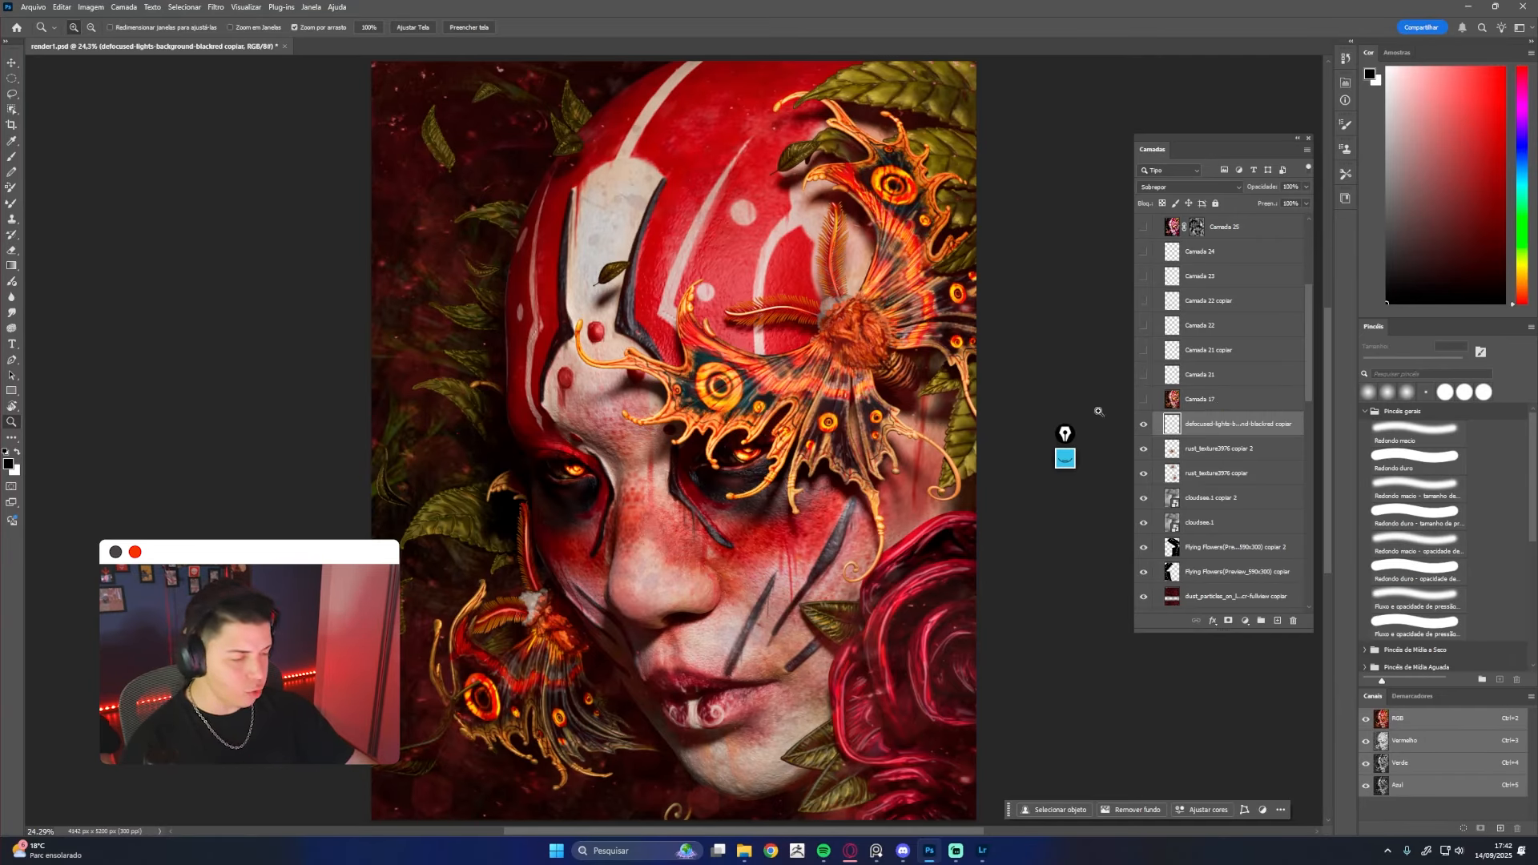
Show the layer Camada 17 and select it
{"action": "left_click", "coordinate": [1144, 399]}
{"action": "left_click", "coordinate": [1221, 398]}
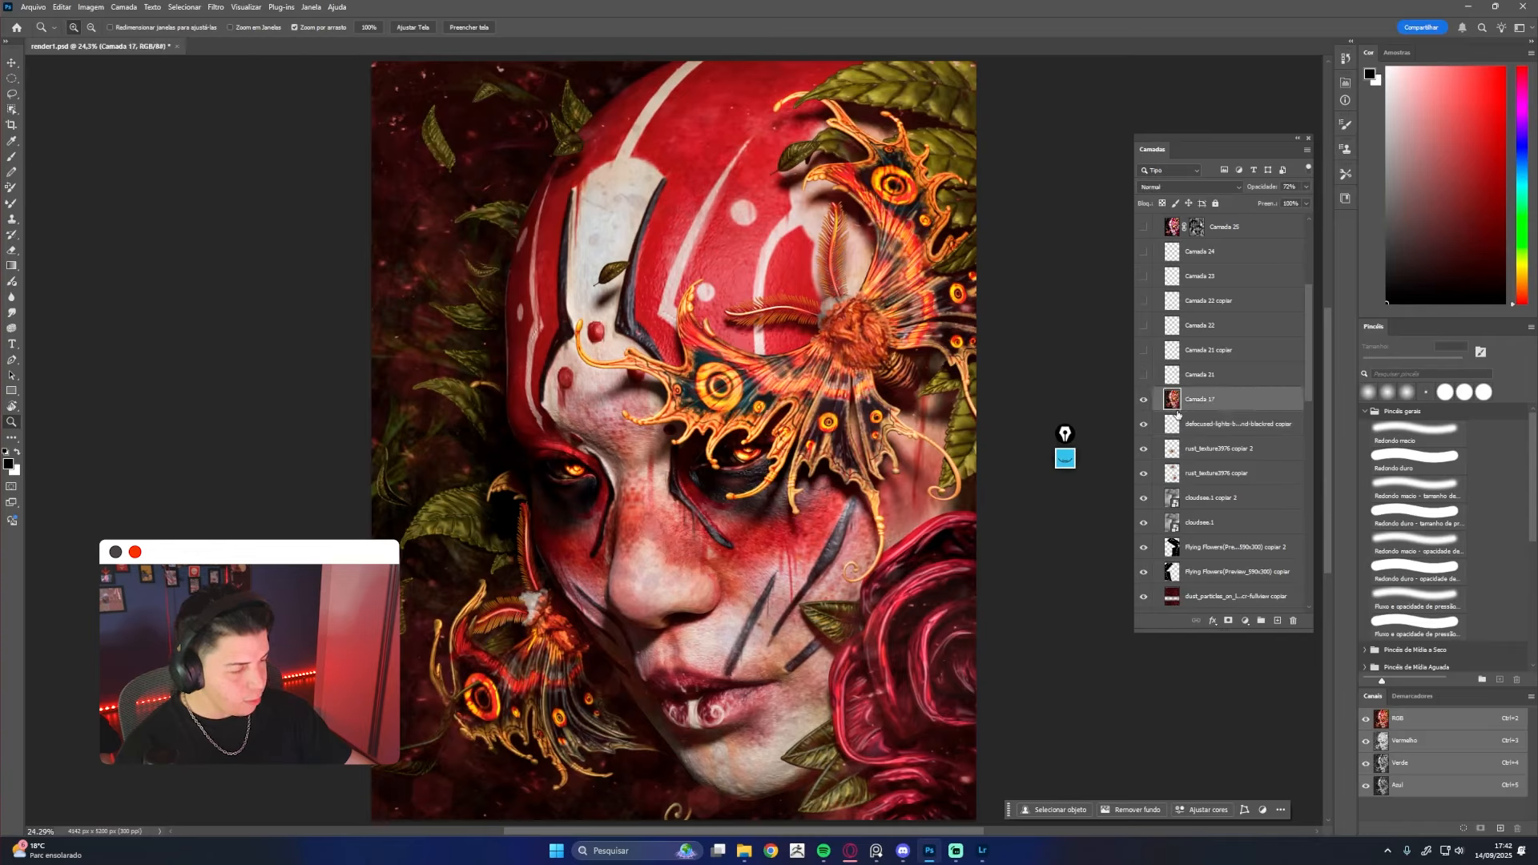
Compare the portrait with the layer Camada 17 hidden and shown, leaving it shown
{"action": "left_click", "coordinate": [1145, 406]}
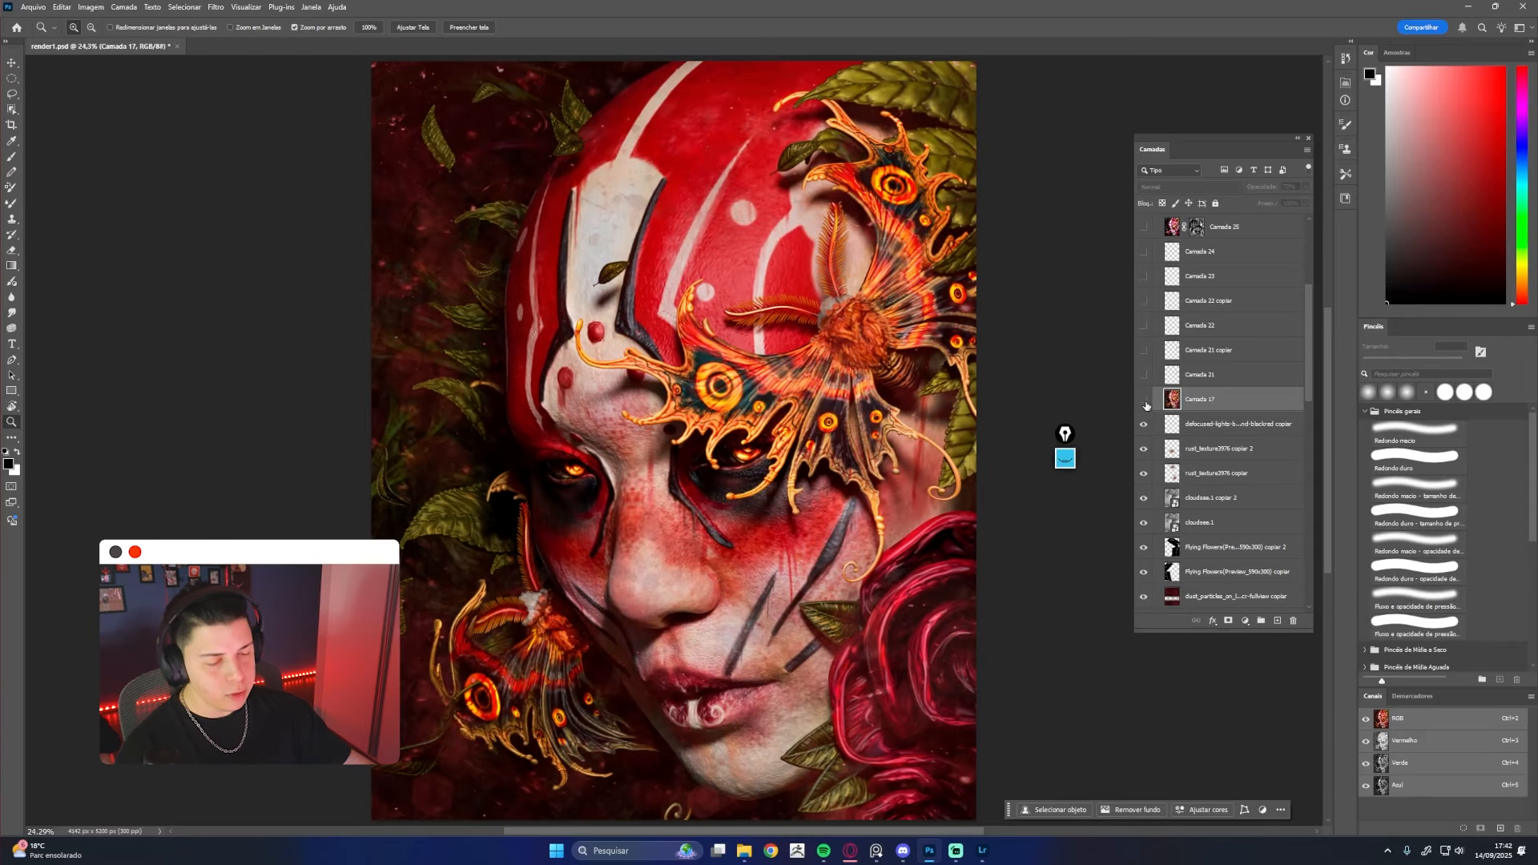
{"action": "left_click", "coordinate": [1146, 405]}
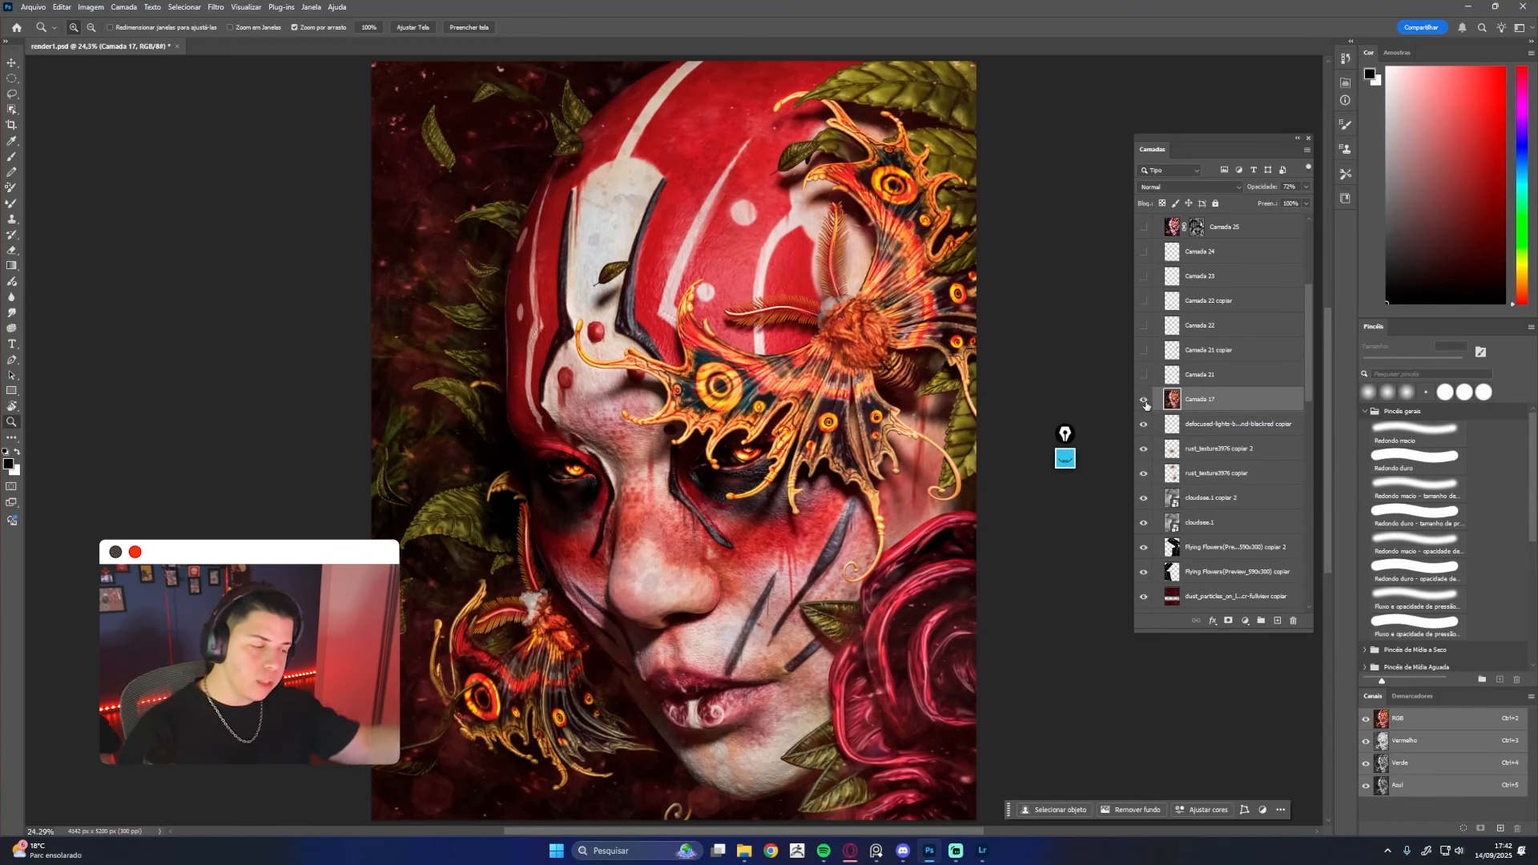
{"action": "left_click", "coordinate": [1144, 400]}
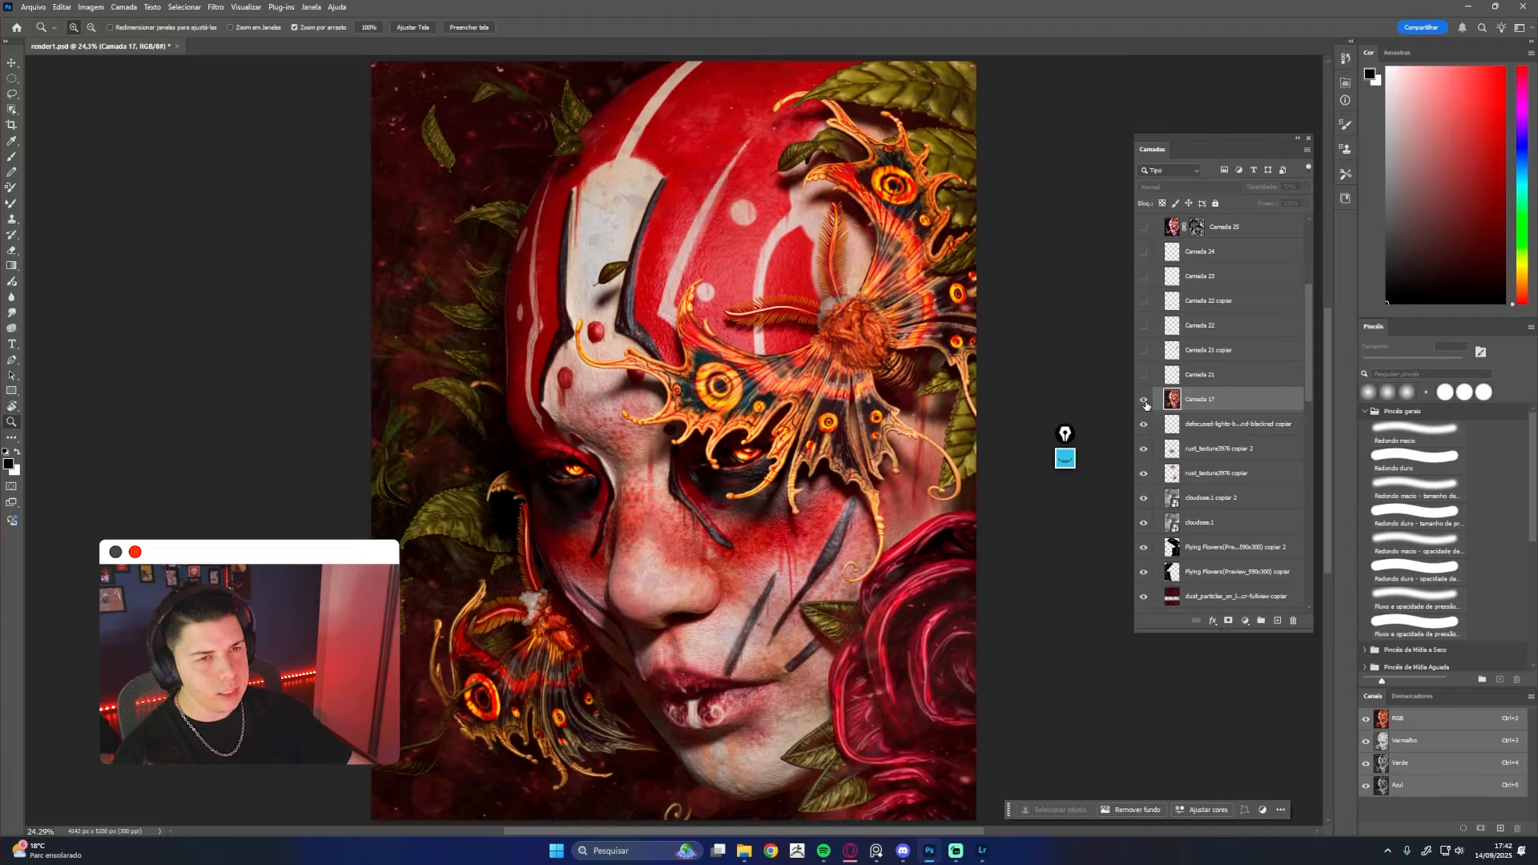
{"action": "left_click", "coordinate": [1144, 399]}
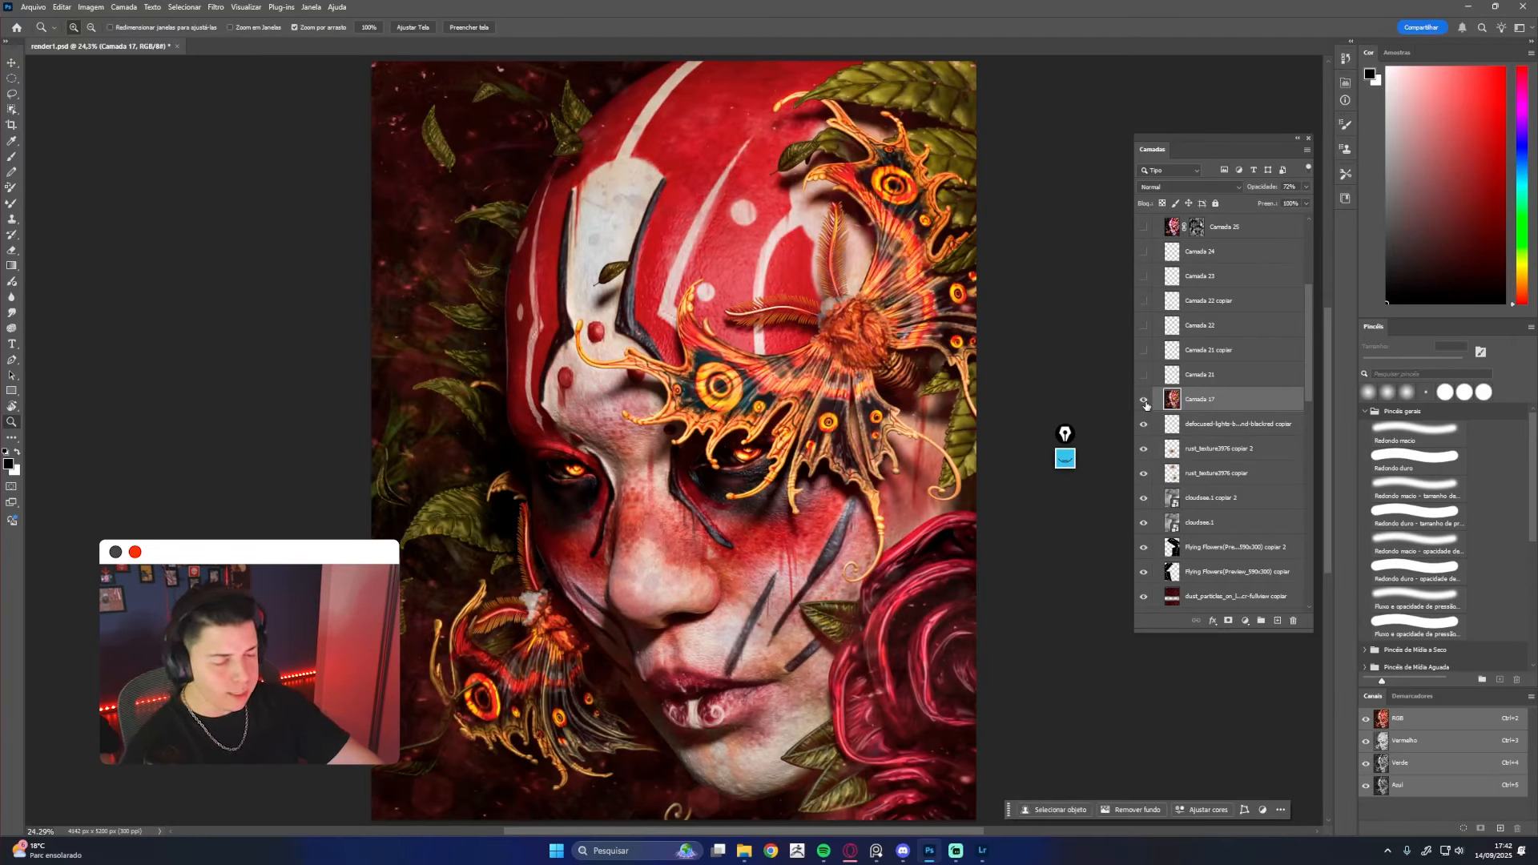
Select and show the layer Camada 21, and examine the large moth's furry body up close with the layer off and on
{"action": "left_click", "coordinate": [1176, 380]}
{"action": "left_click", "coordinate": [1143, 375]}
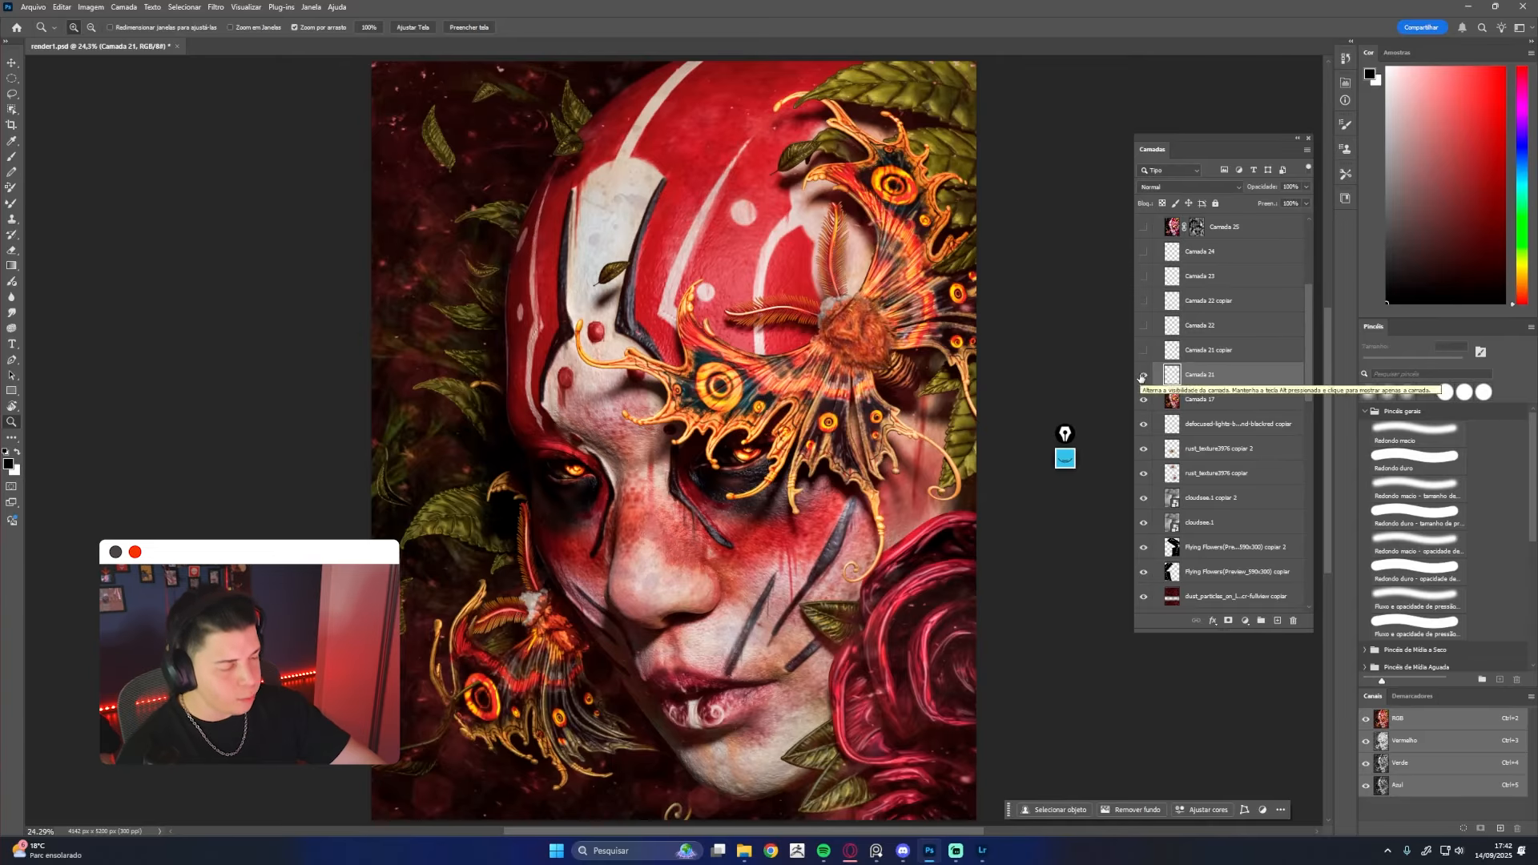
{"action": "left_click", "coordinate": [1143, 375]}
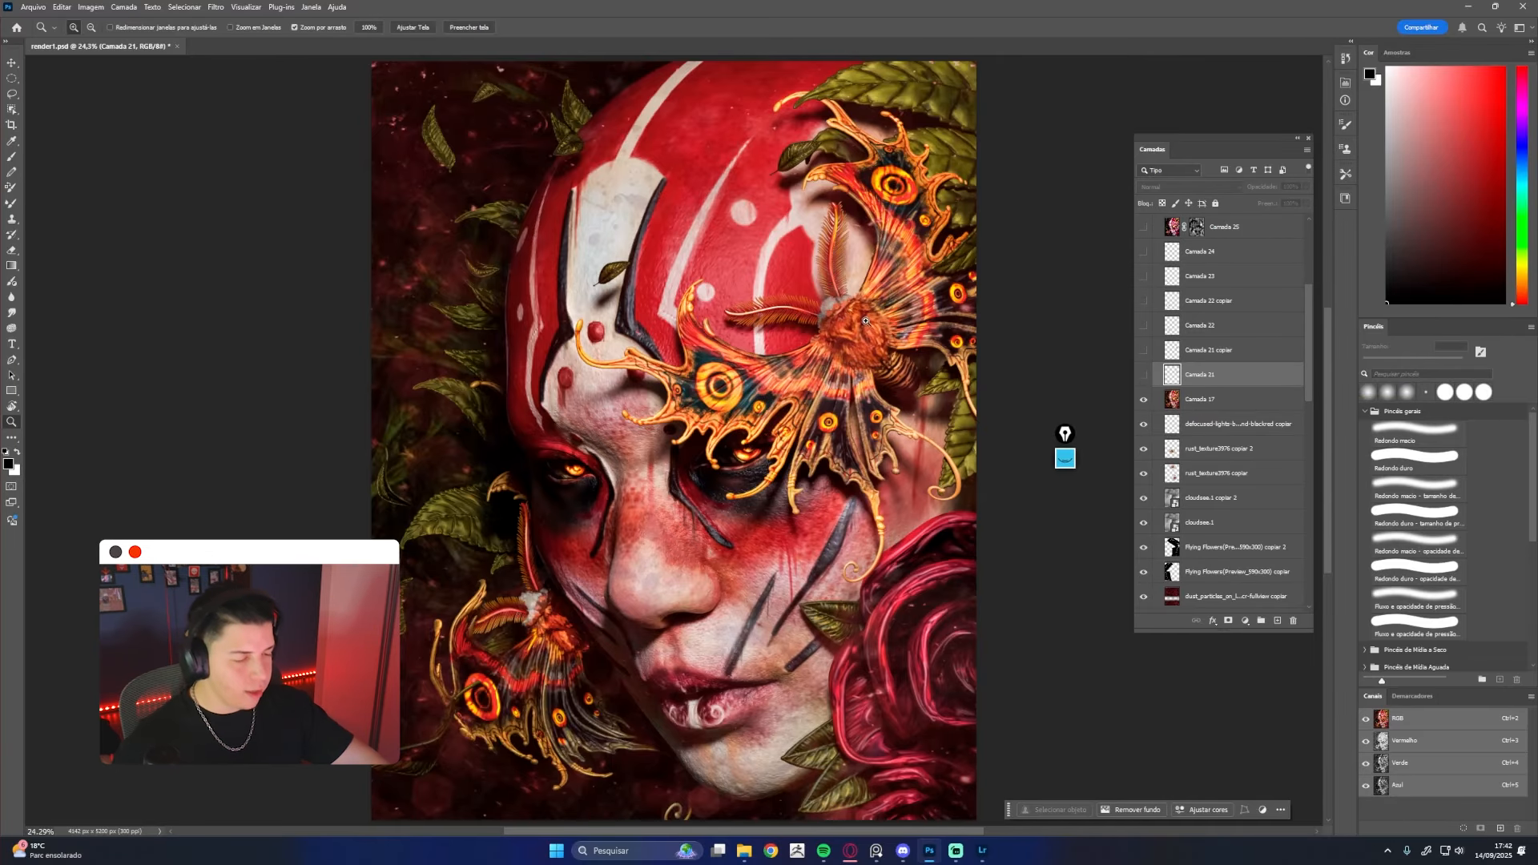
{"action": "scroll", "coordinate": [864, 329], "scroll_direction": "up", "scroll_amount": 4}
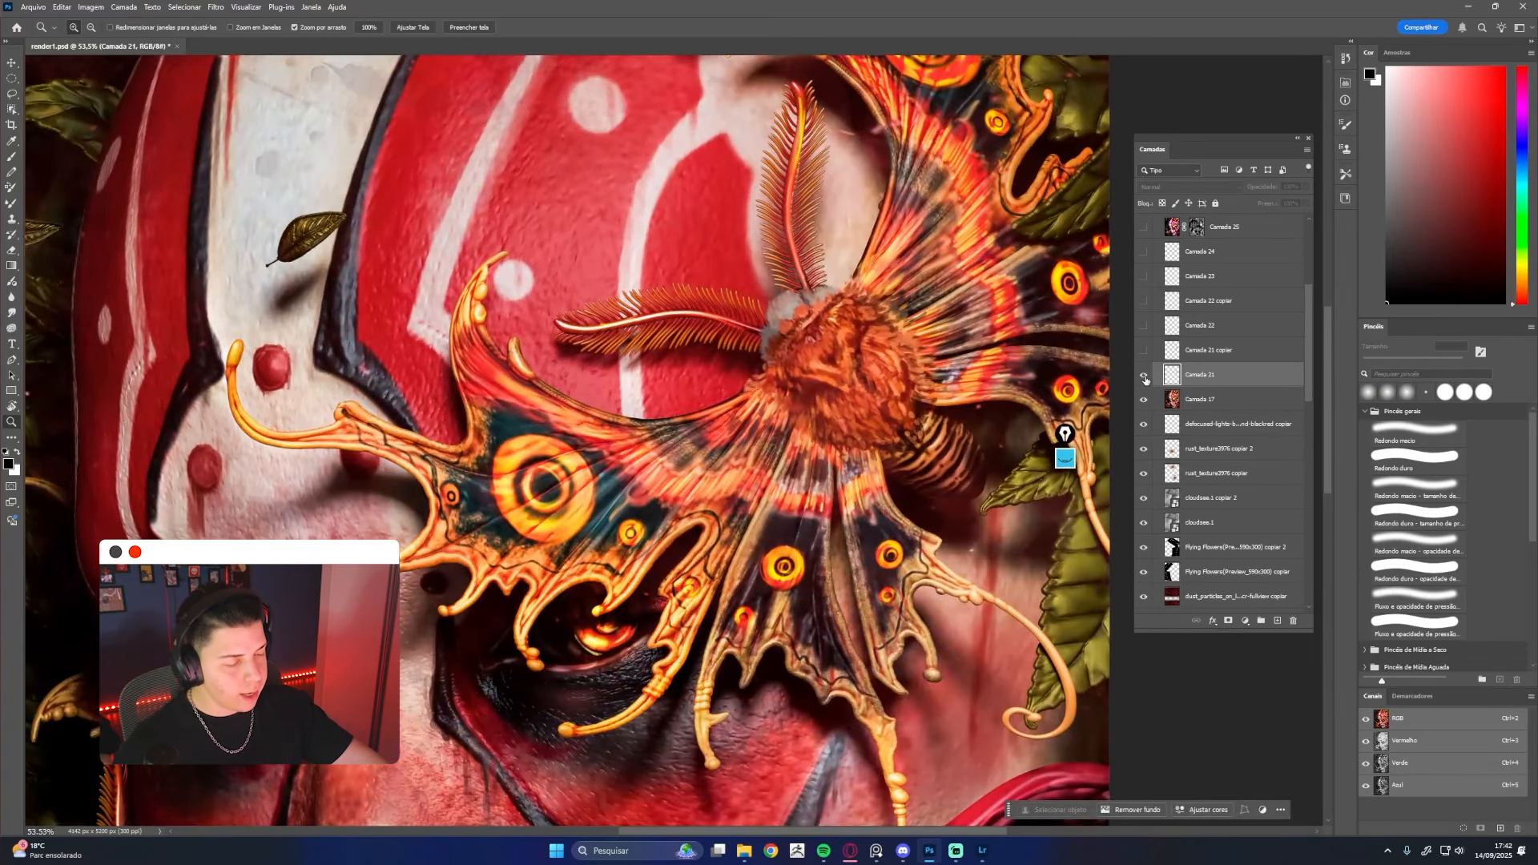
{"action": "left_click", "coordinate": [1144, 375]}
{"action": "left_click", "coordinate": [1143, 374]}
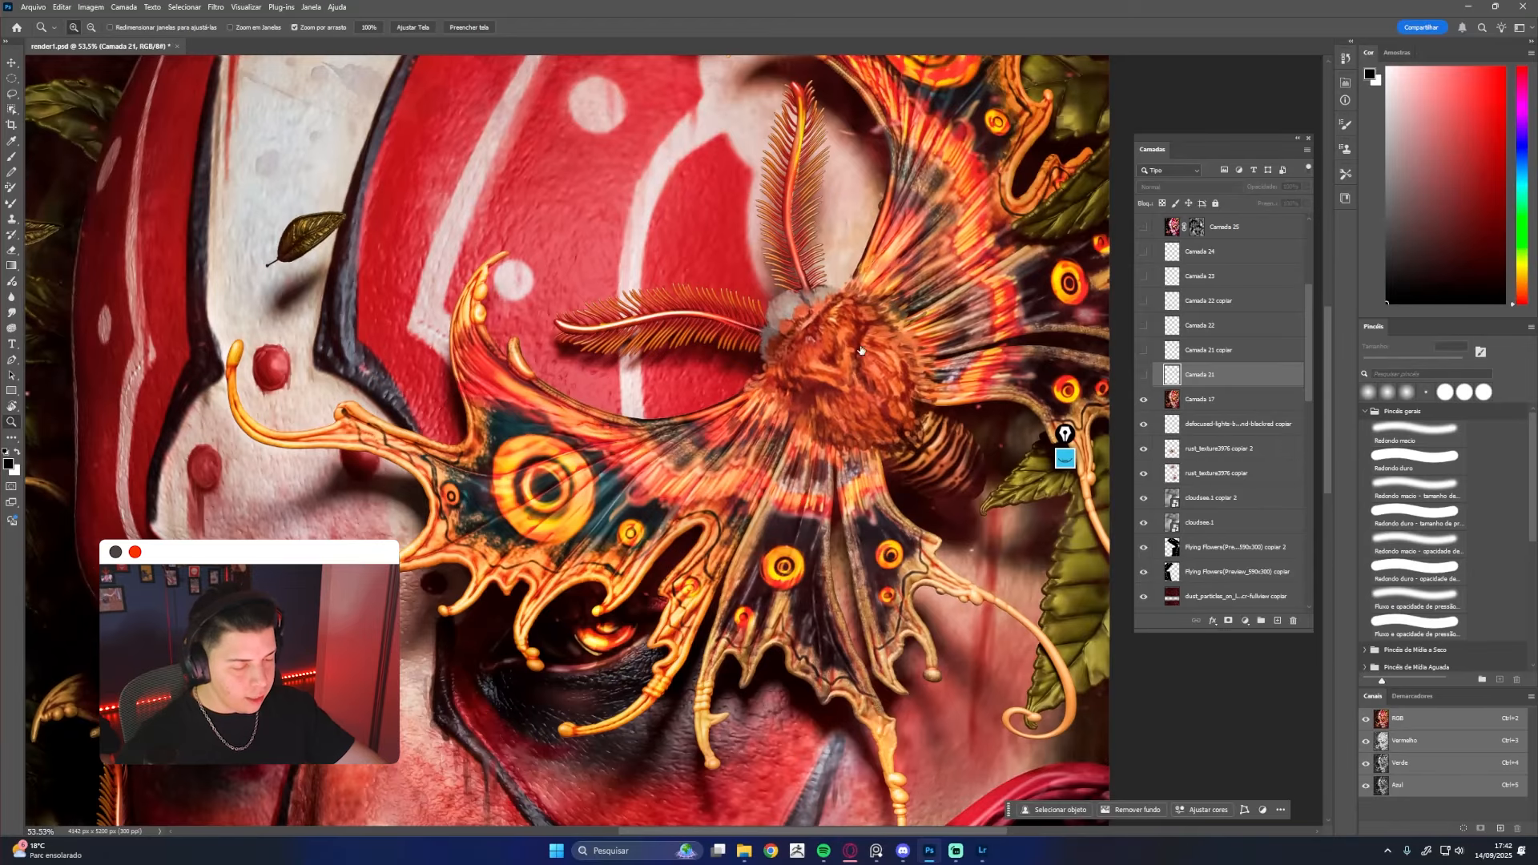
{"action": "left_click_drag", "start_coordinate": [843, 350], "coordinate": [759, 414]}
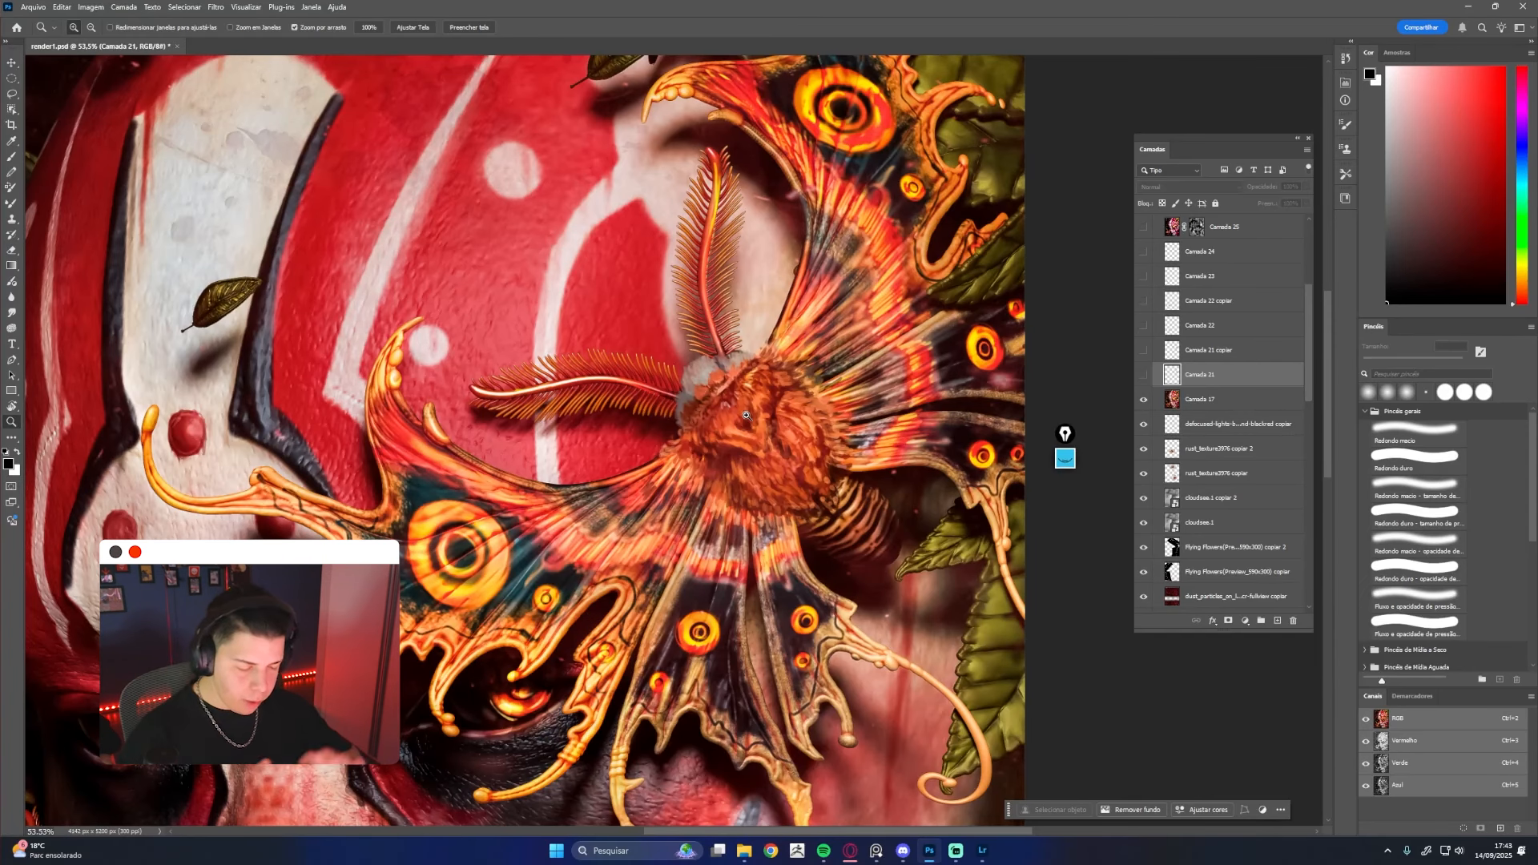
{"action": "left_click_drag", "start_coordinate": [746, 415], "coordinate": [823, 412]}
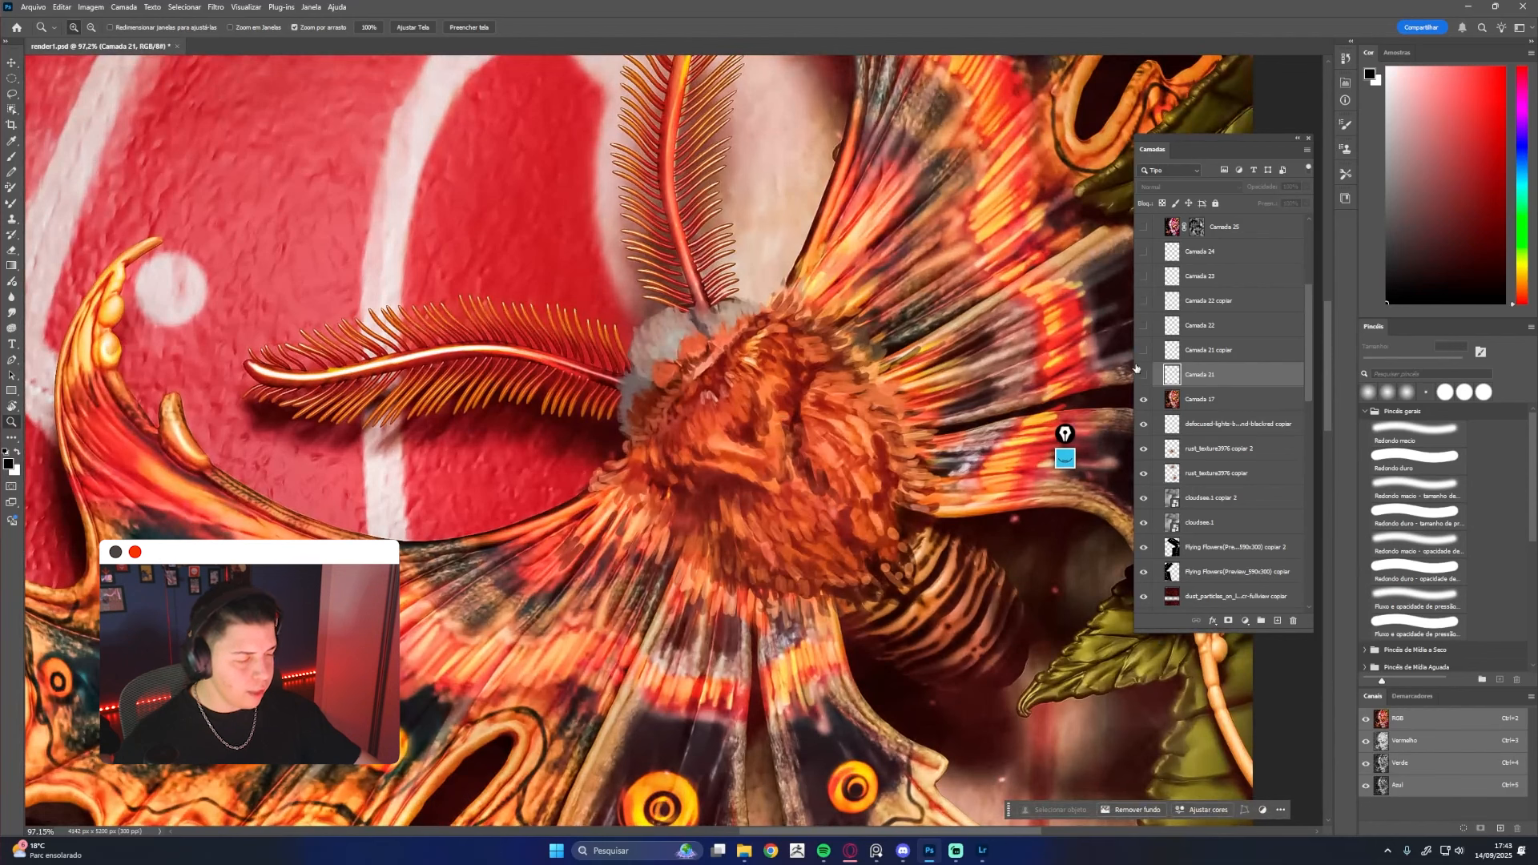
{"action": "left_click", "coordinate": [1143, 375]}
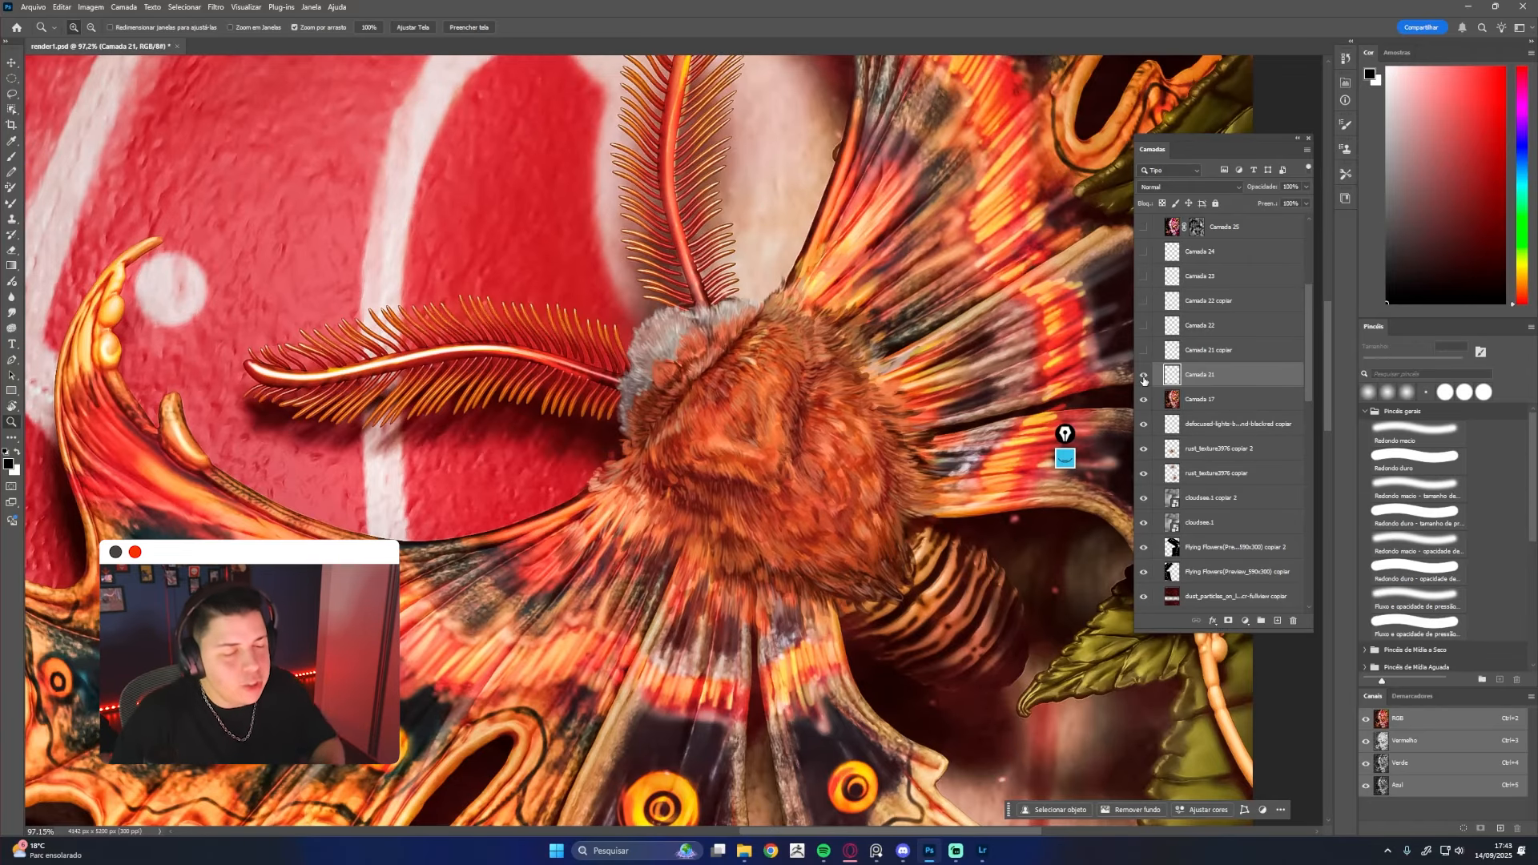
{"action": "left_click_drag", "start_coordinate": [880, 427], "coordinate": [994, 447]}
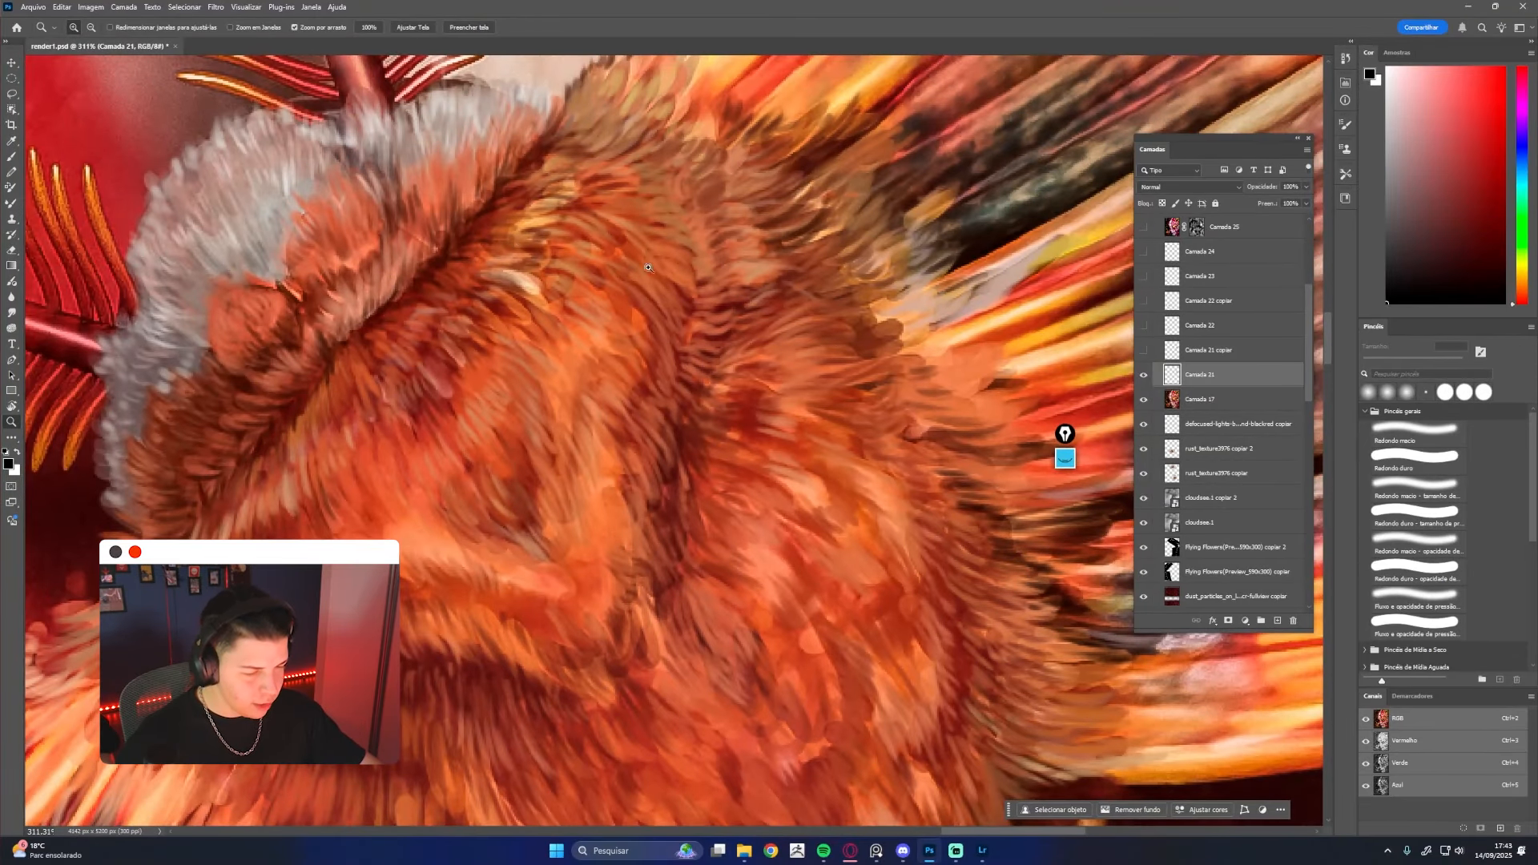
{"action": "key", "text": "ctrl+0"}
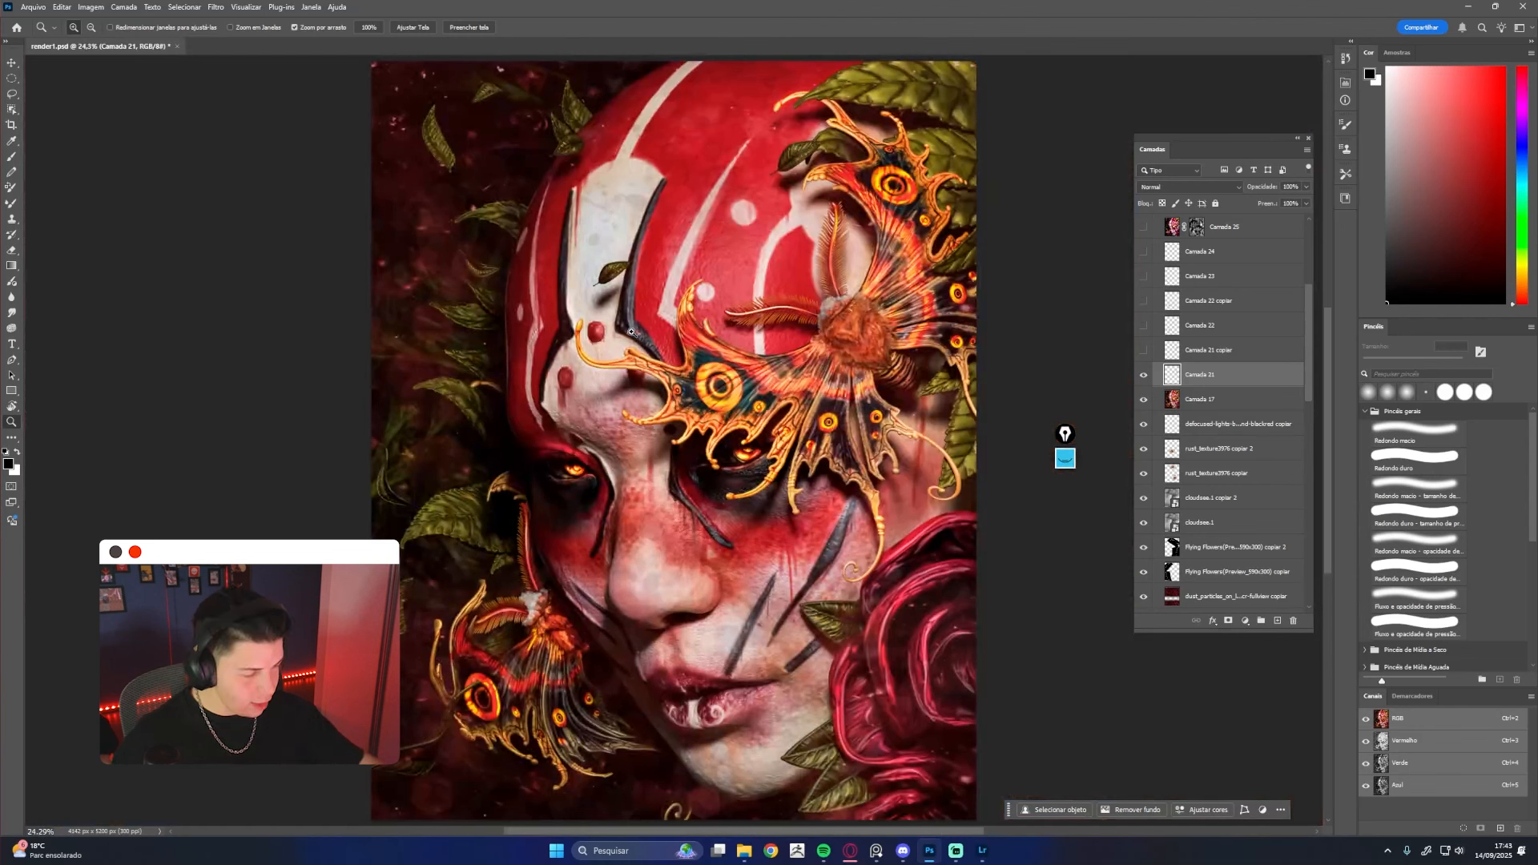
Compare the whole portrait with the layer Camada 21 hidden and shown, leaving it shown
{"action": "left_click", "coordinate": [1143, 376]}
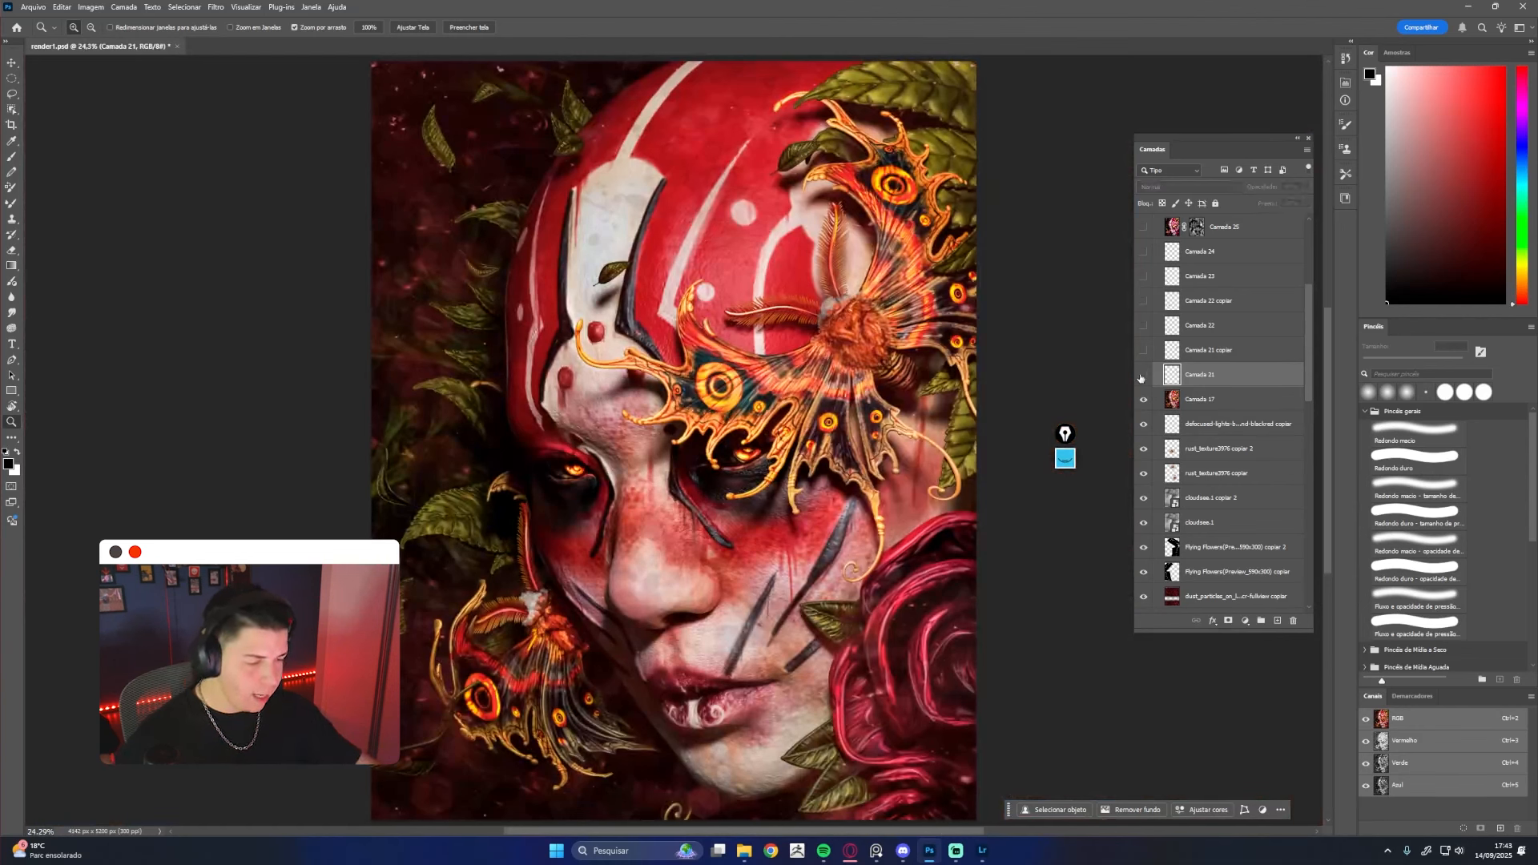
{"action": "left_click", "coordinate": [1143, 376]}
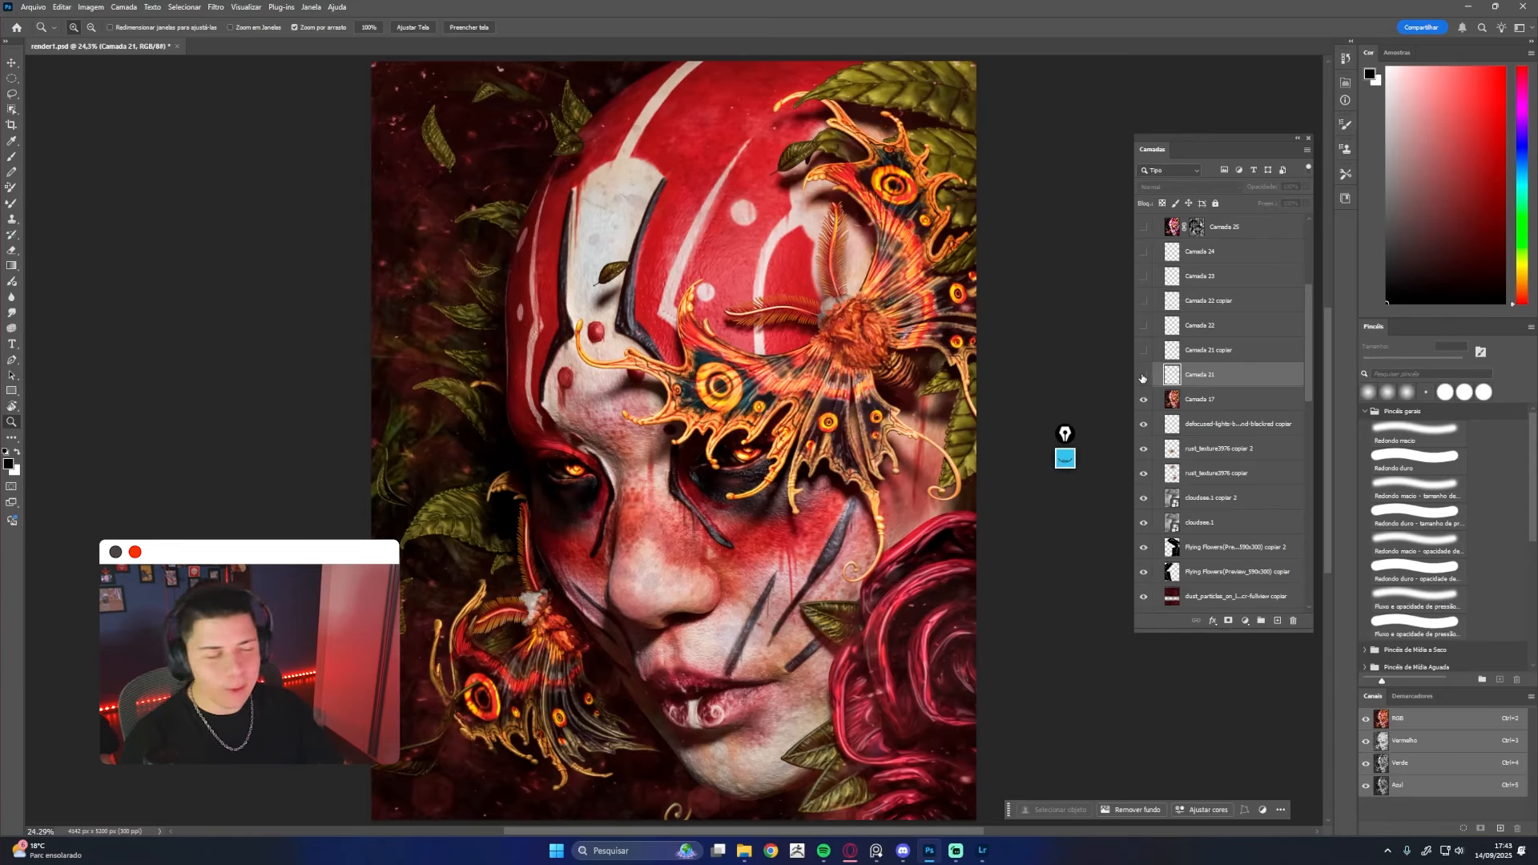
{"action": "left_click", "coordinate": [1144, 377]}
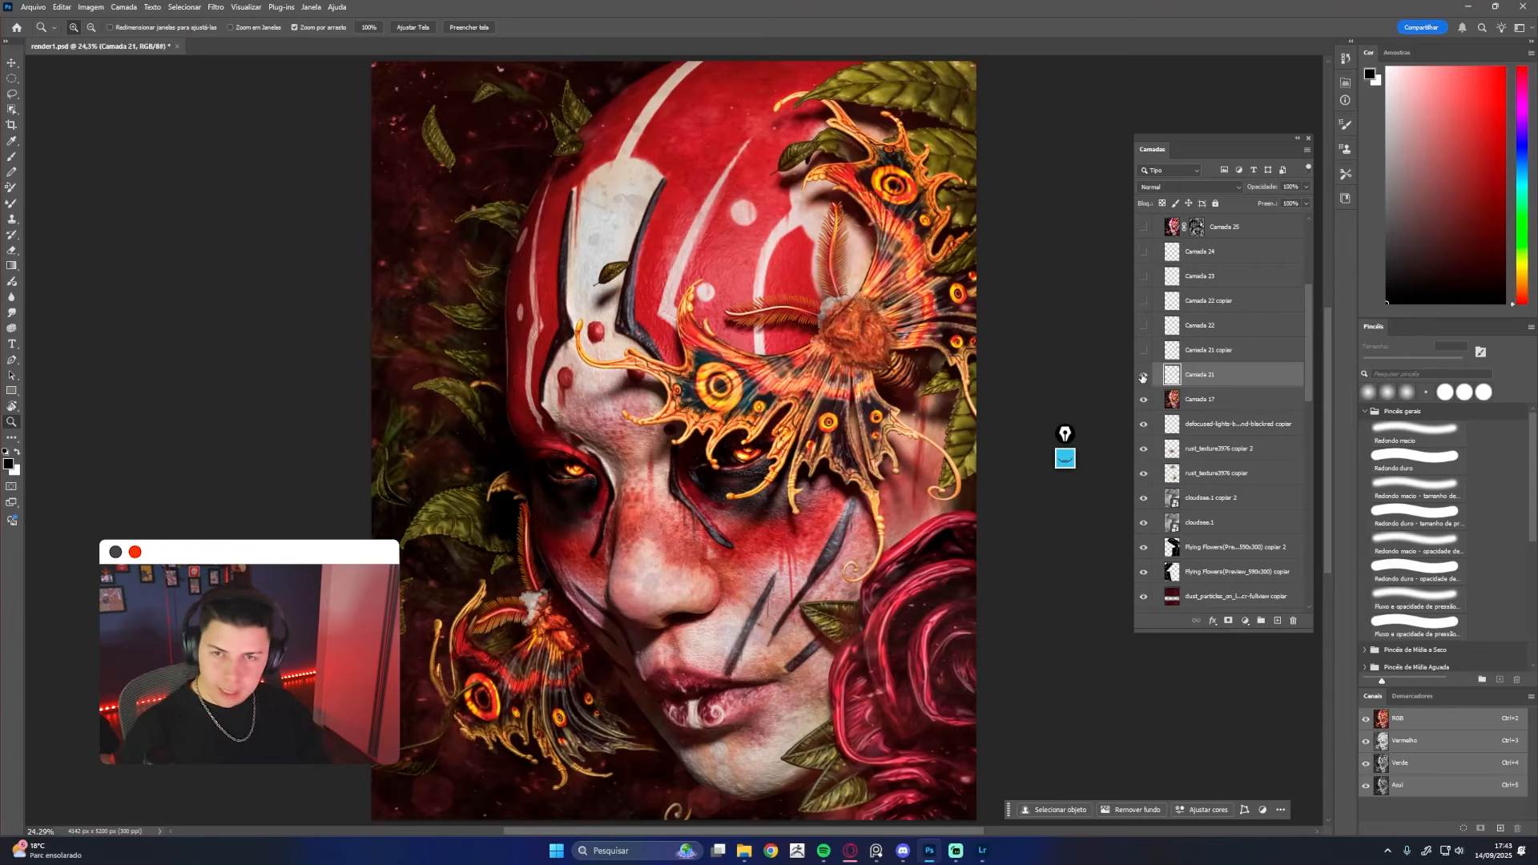
{"action": "left_click", "coordinate": [1144, 376]}
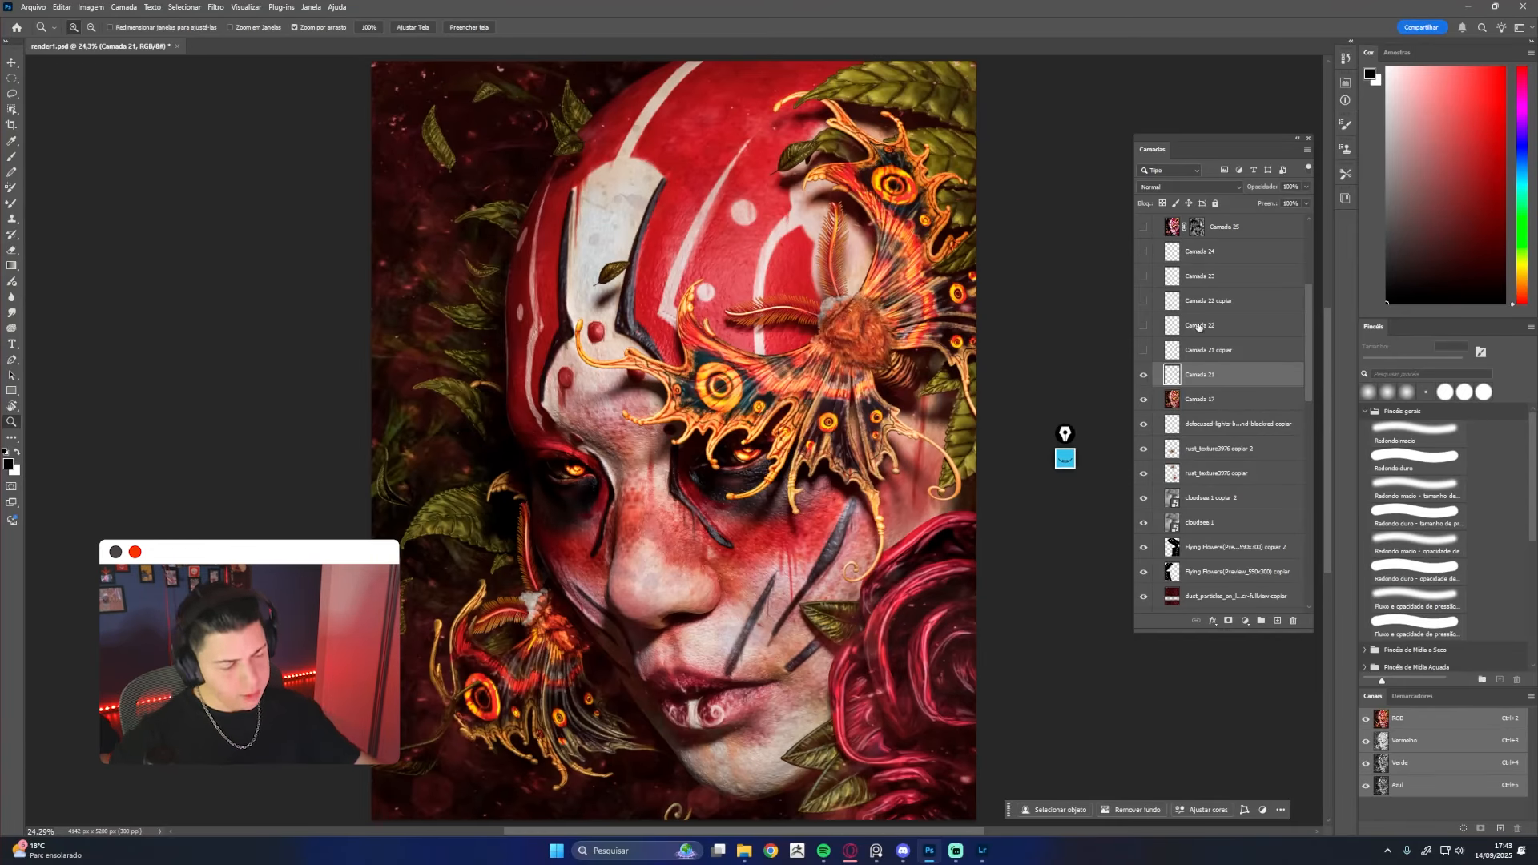
Select and show the layer Camada 21 copiar, and compare the portrait with it switched off and on
{"action": "left_click", "coordinate": [1236, 350]}
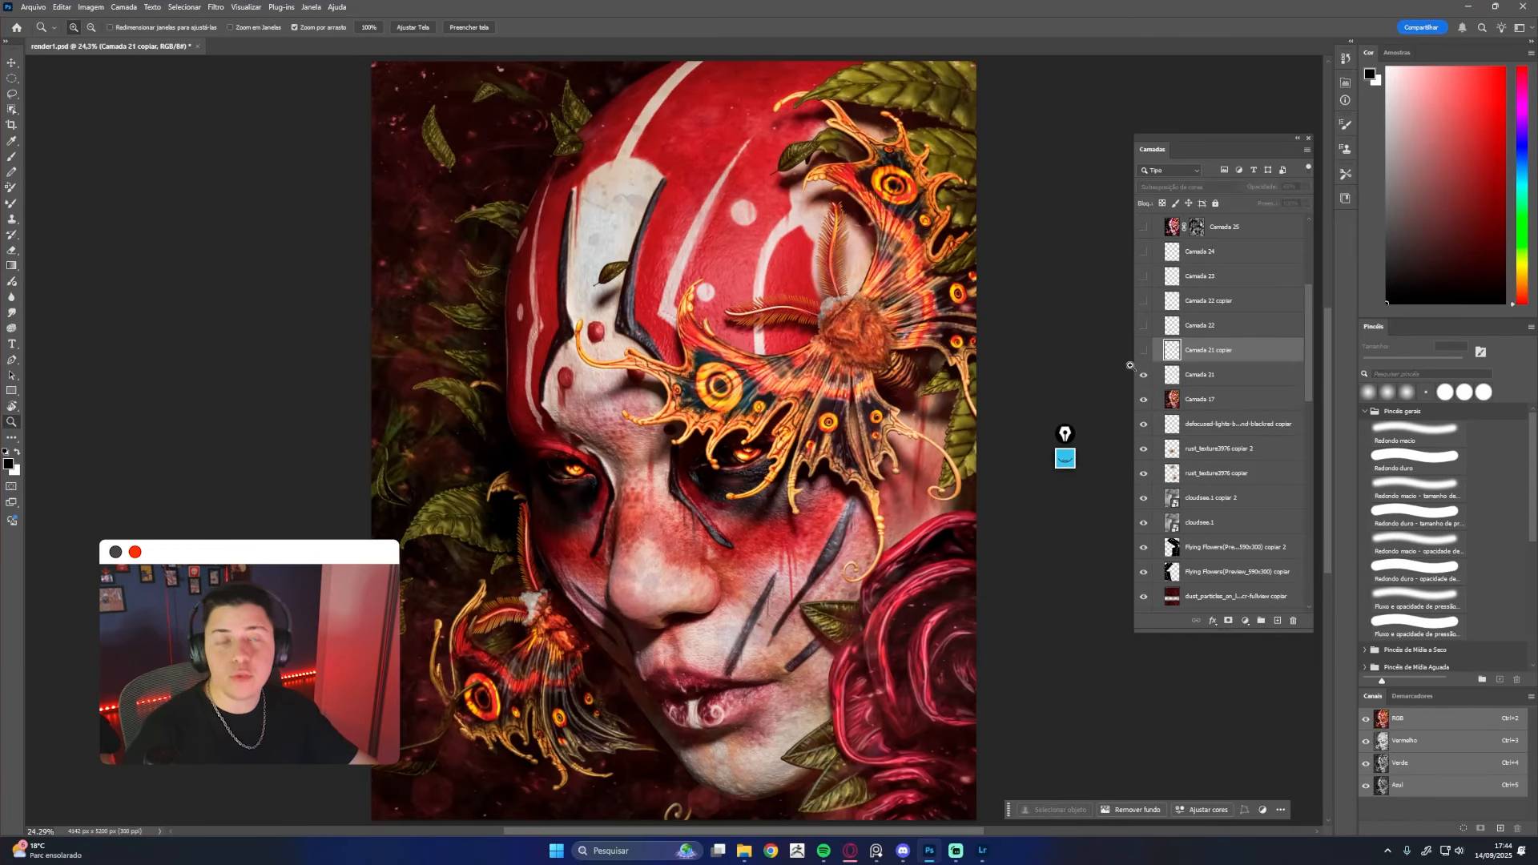
{"action": "left_click", "coordinate": [1144, 351]}
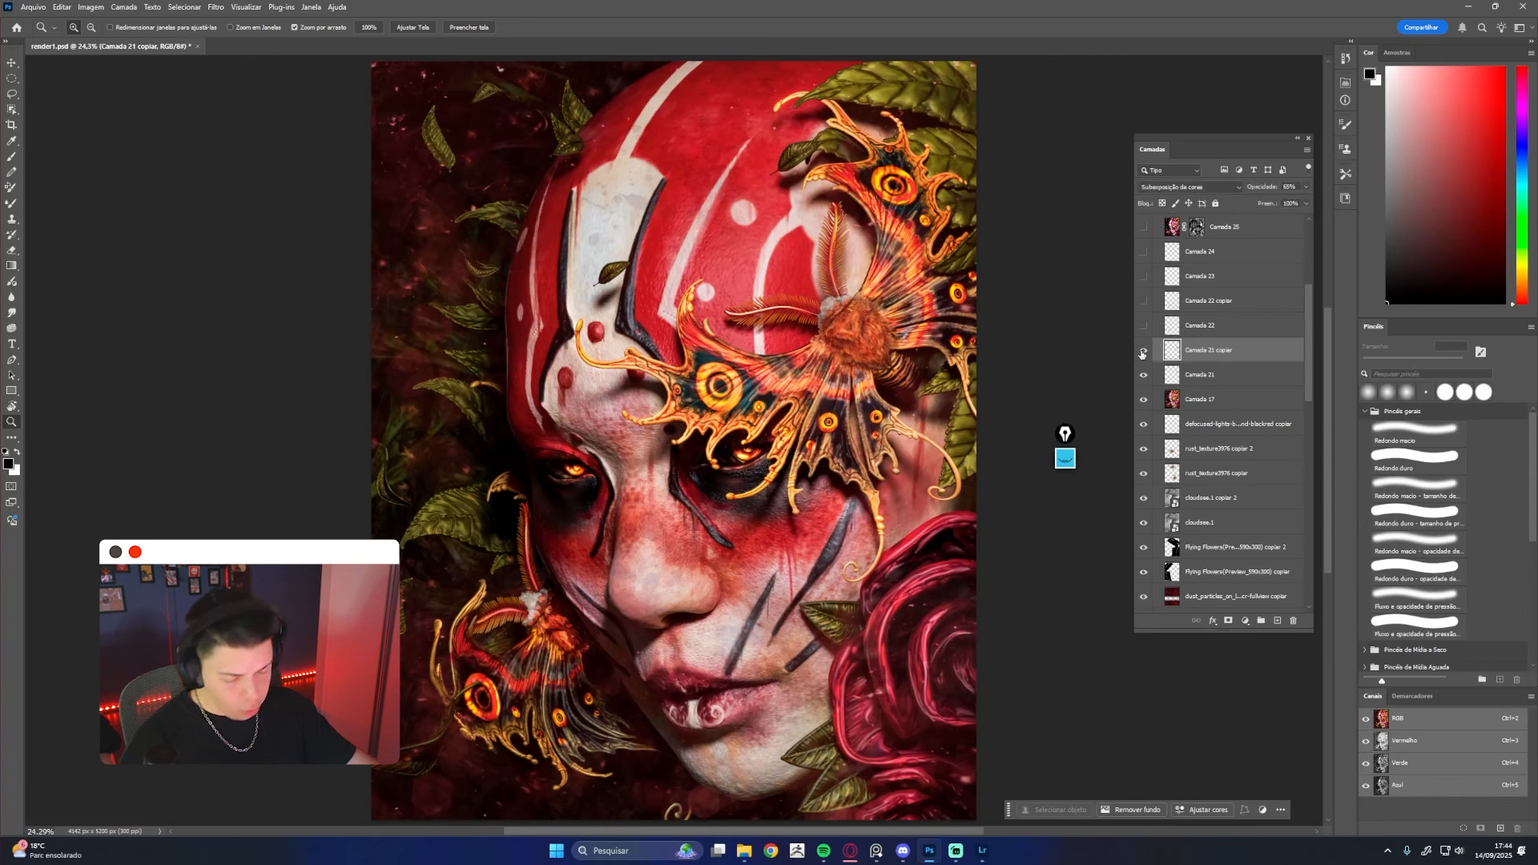
{"action": "left_click", "coordinate": [1143, 352]}
{"action": "left_click", "coordinate": [1143, 353]}
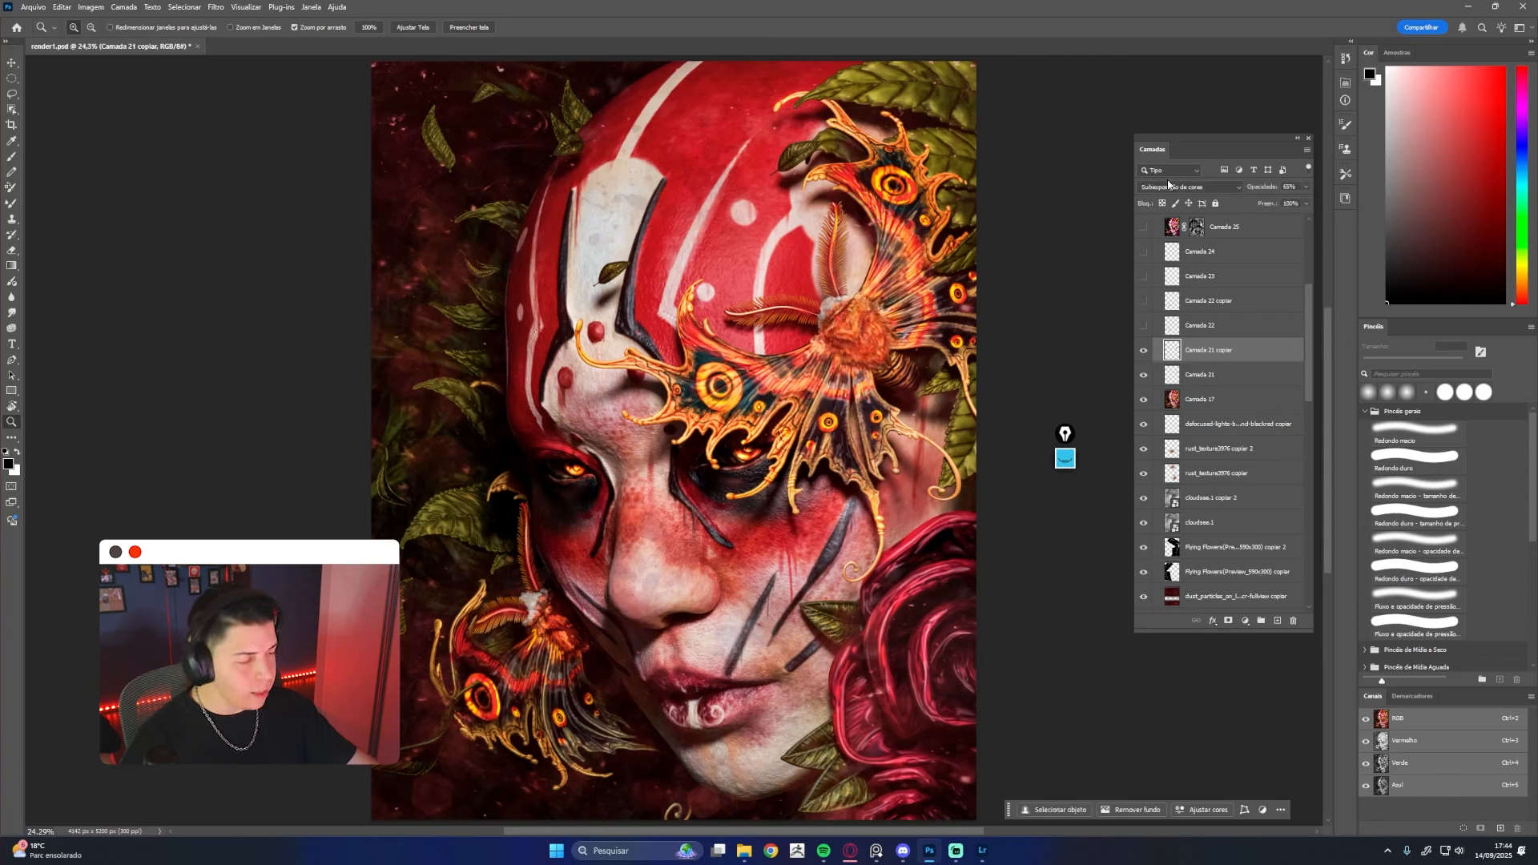
{"action": "left_click", "coordinate": [1144, 354]}
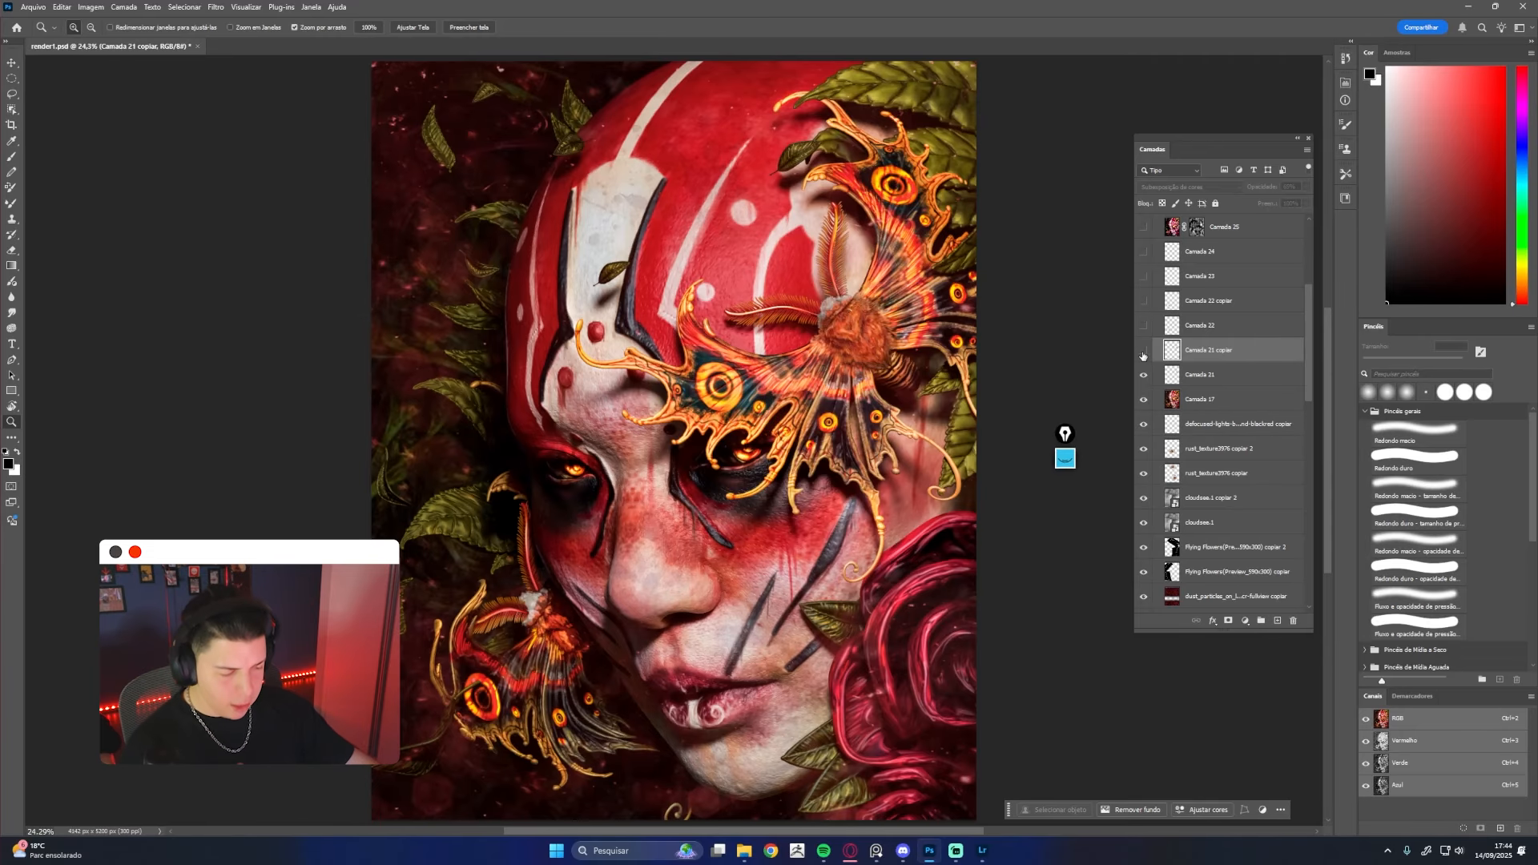
{"action": "left_click", "coordinate": [1143, 353]}
Select and show the layer Camada 22, and compare the face up close with it switched off and on
{"action": "left_click", "coordinate": [1152, 329]}
{"action": "left_click", "coordinate": [1145, 327]}
{"action": "left_click_drag", "start_coordinate": [566, 624], "coordinate": [677, 624]}
{"action": "left_click", "coordinate": [1144, 323]}
{"action": "left_click", "coordinate": [1145, 324]}
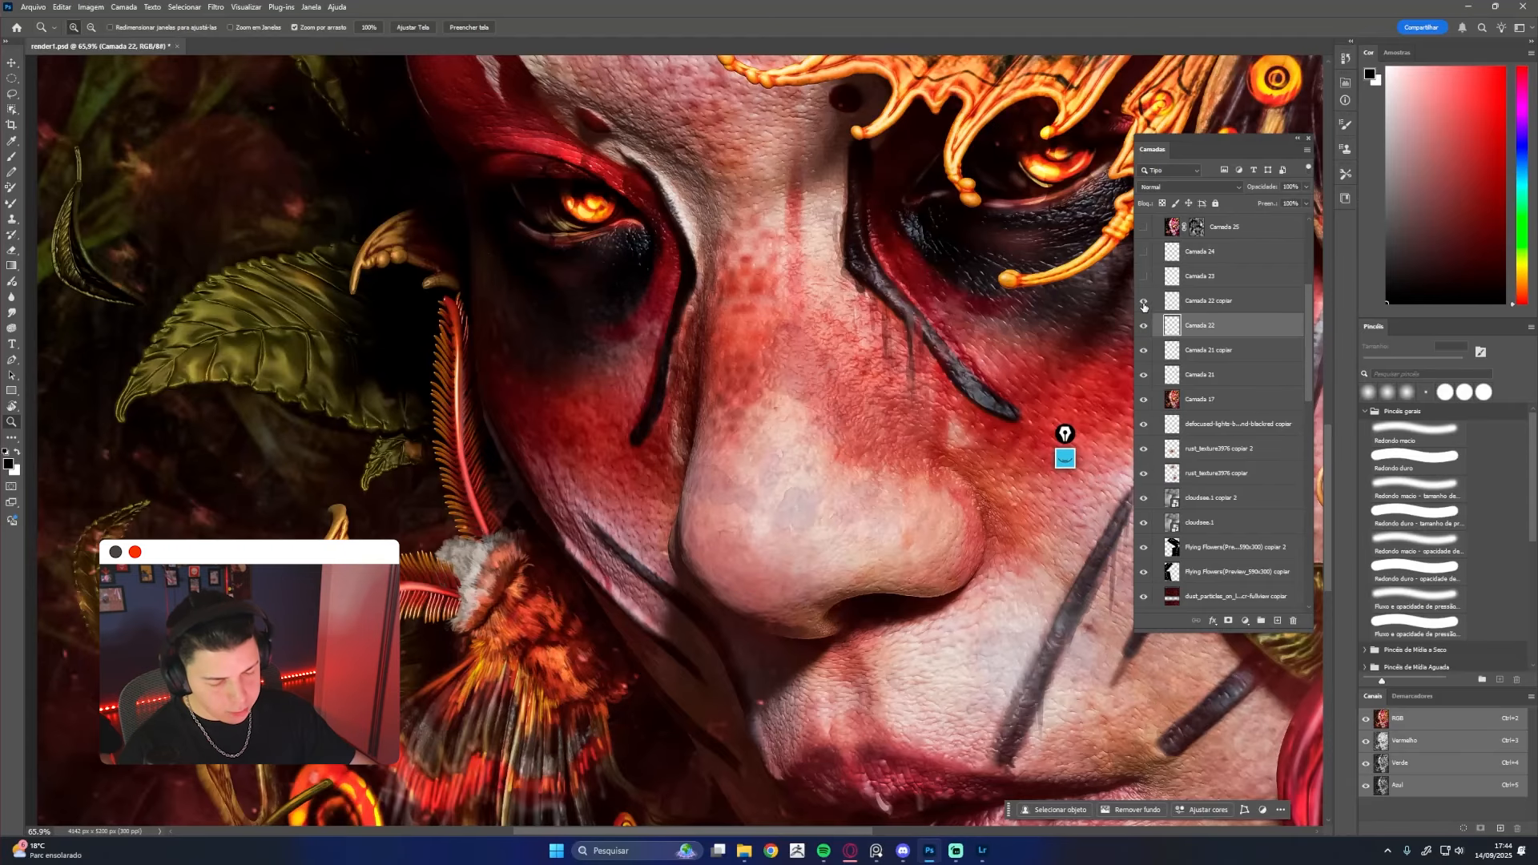
Show the layer Camada 22 copiar, comparing the face with it off and on before viewing the whole portrait
{"action": "left_click", "coordinate": [1144, 303]}
{"action": "left_click", "coordinate": [1144, 304]}
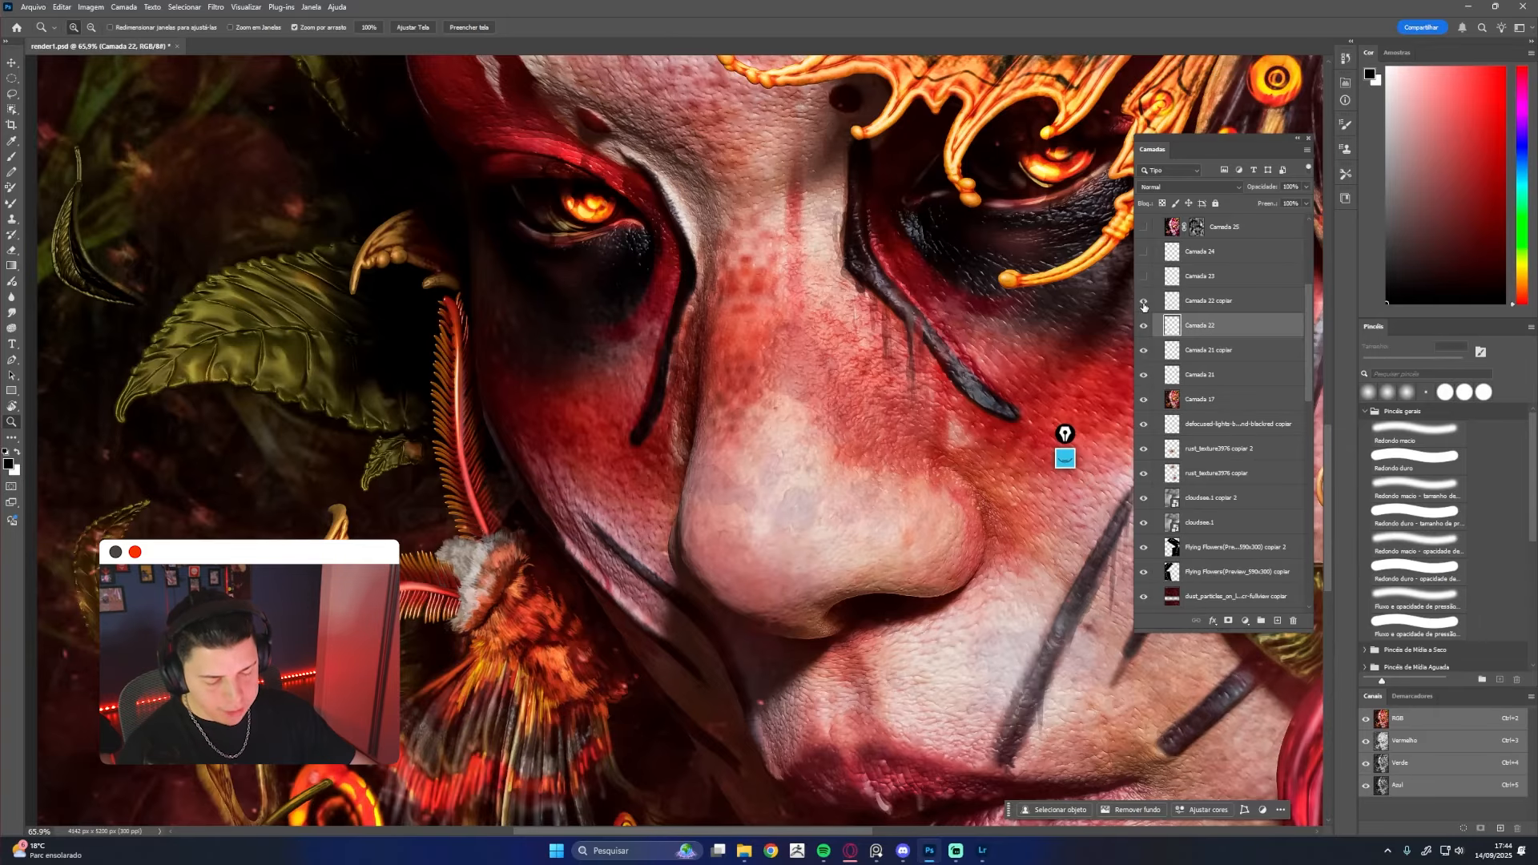
{"action": "left_click", "coordinate": [1144, 303]}
{"action": "left_click", "coordinate": [901, 564], "text": "alt"}
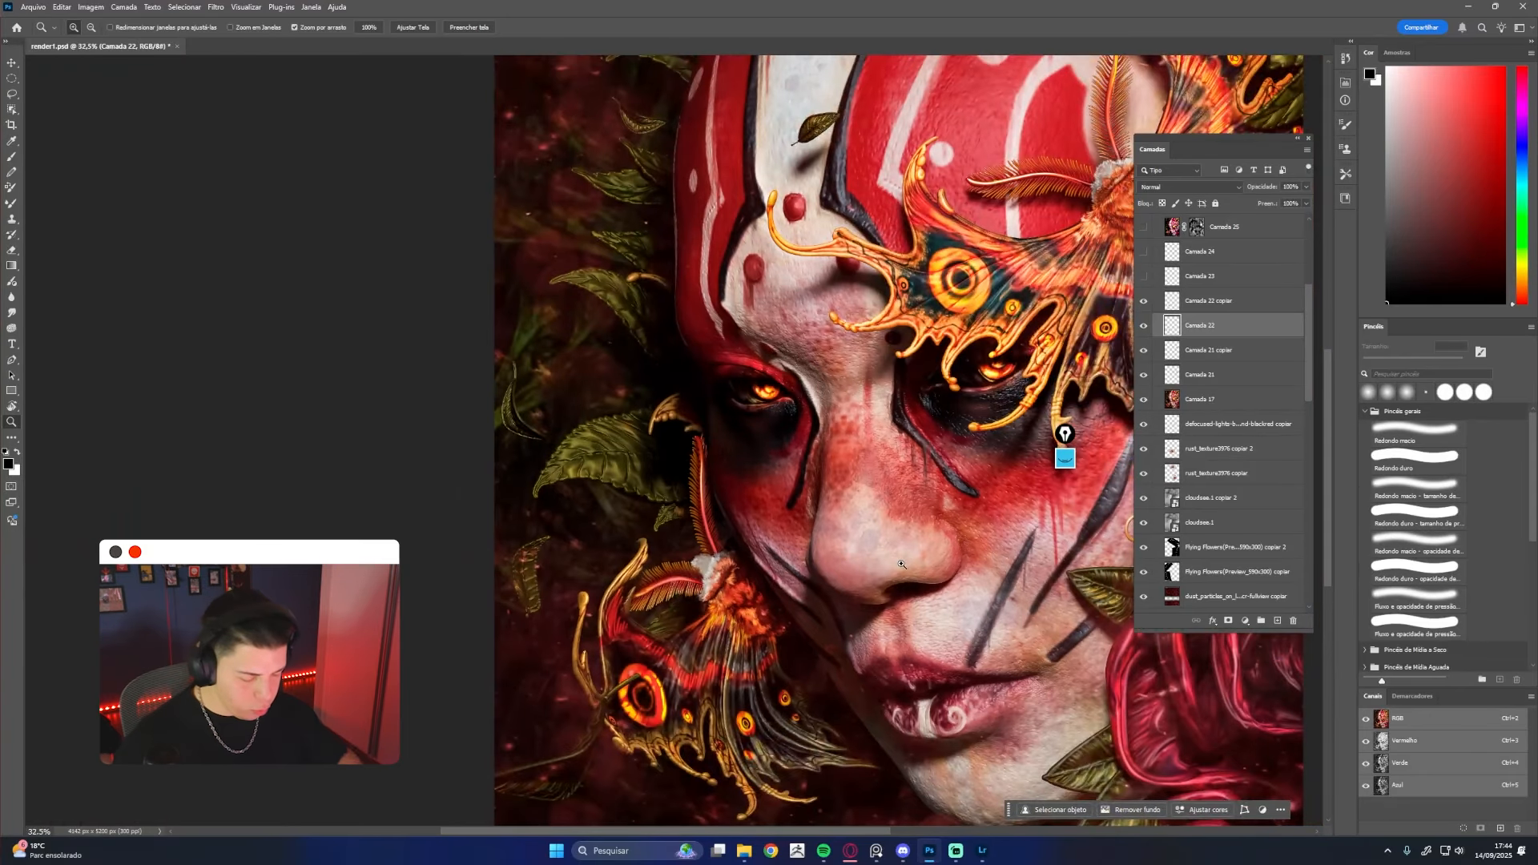
{"action": "key", "text": "ctrl+0"}
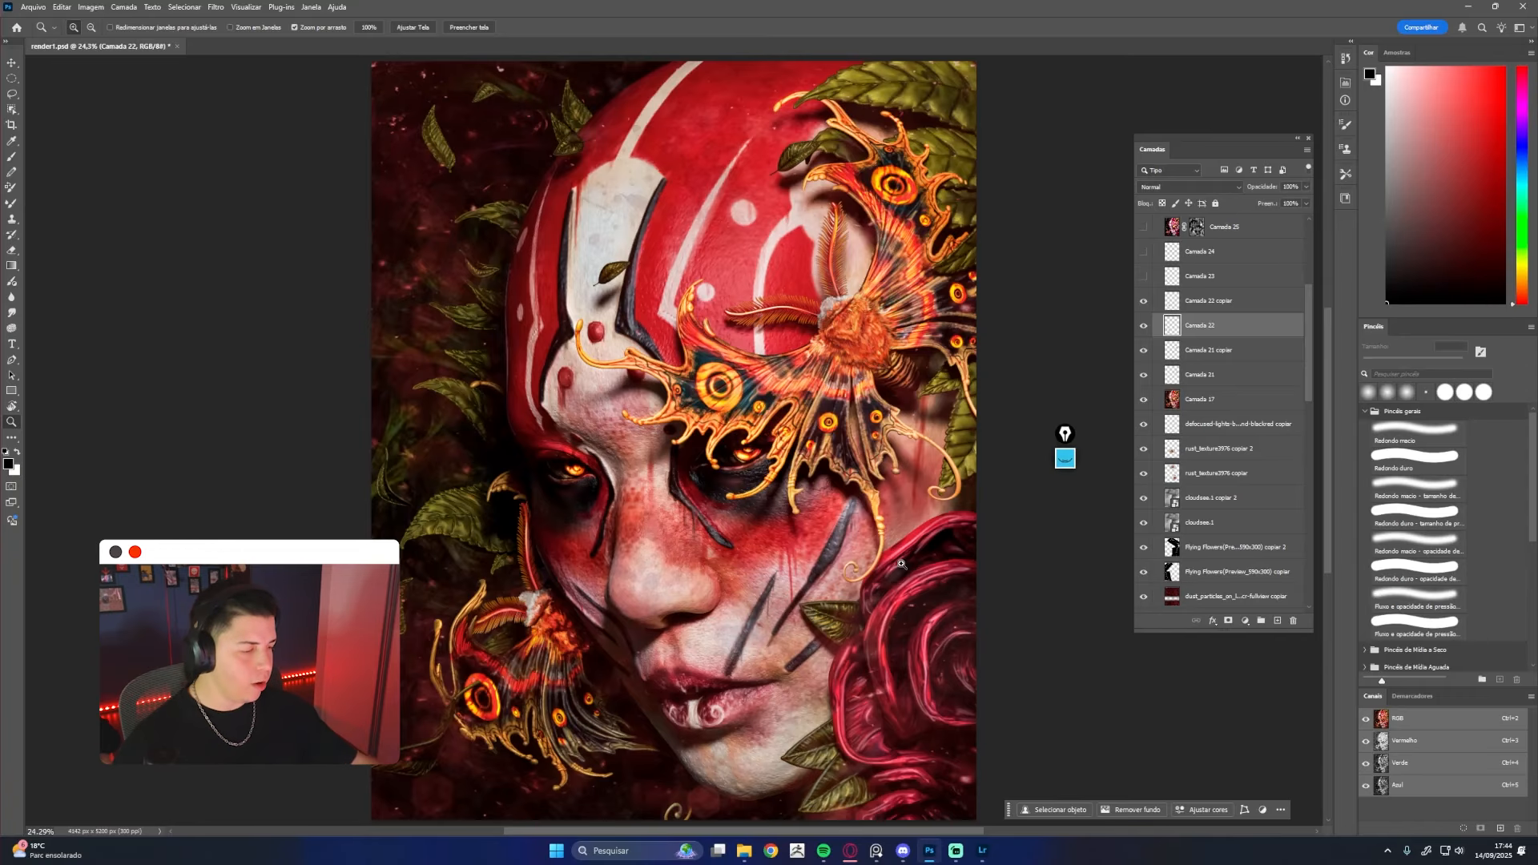
Select and show the layer Camada 23, and compare the portrait with it switched off and on
{"action": "left_click", "coordinate": [1158, 281]}
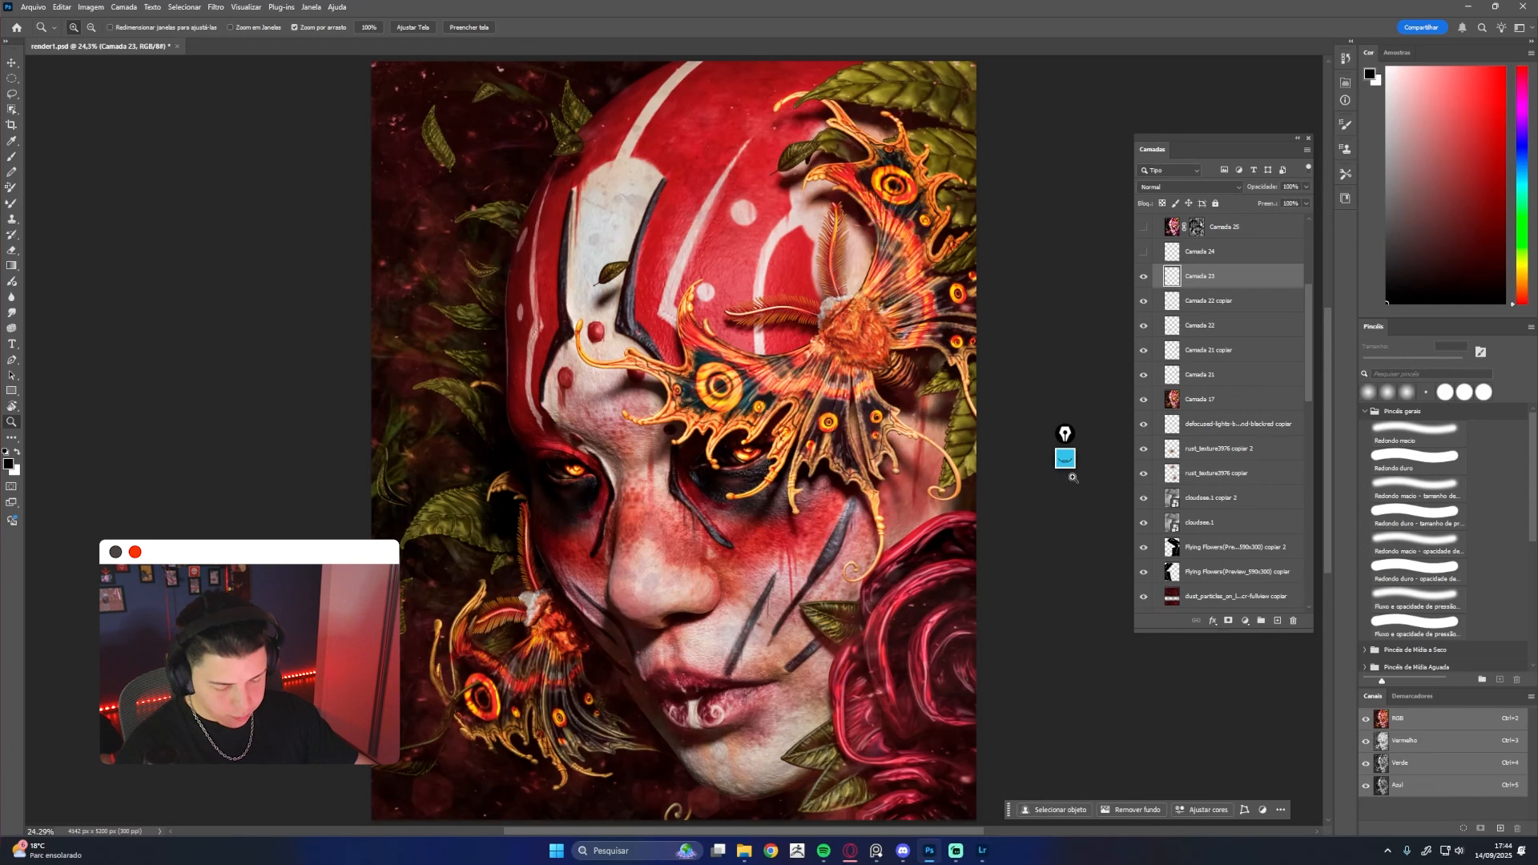
{"action": "left_click", "coordinate": [1143, 279]}
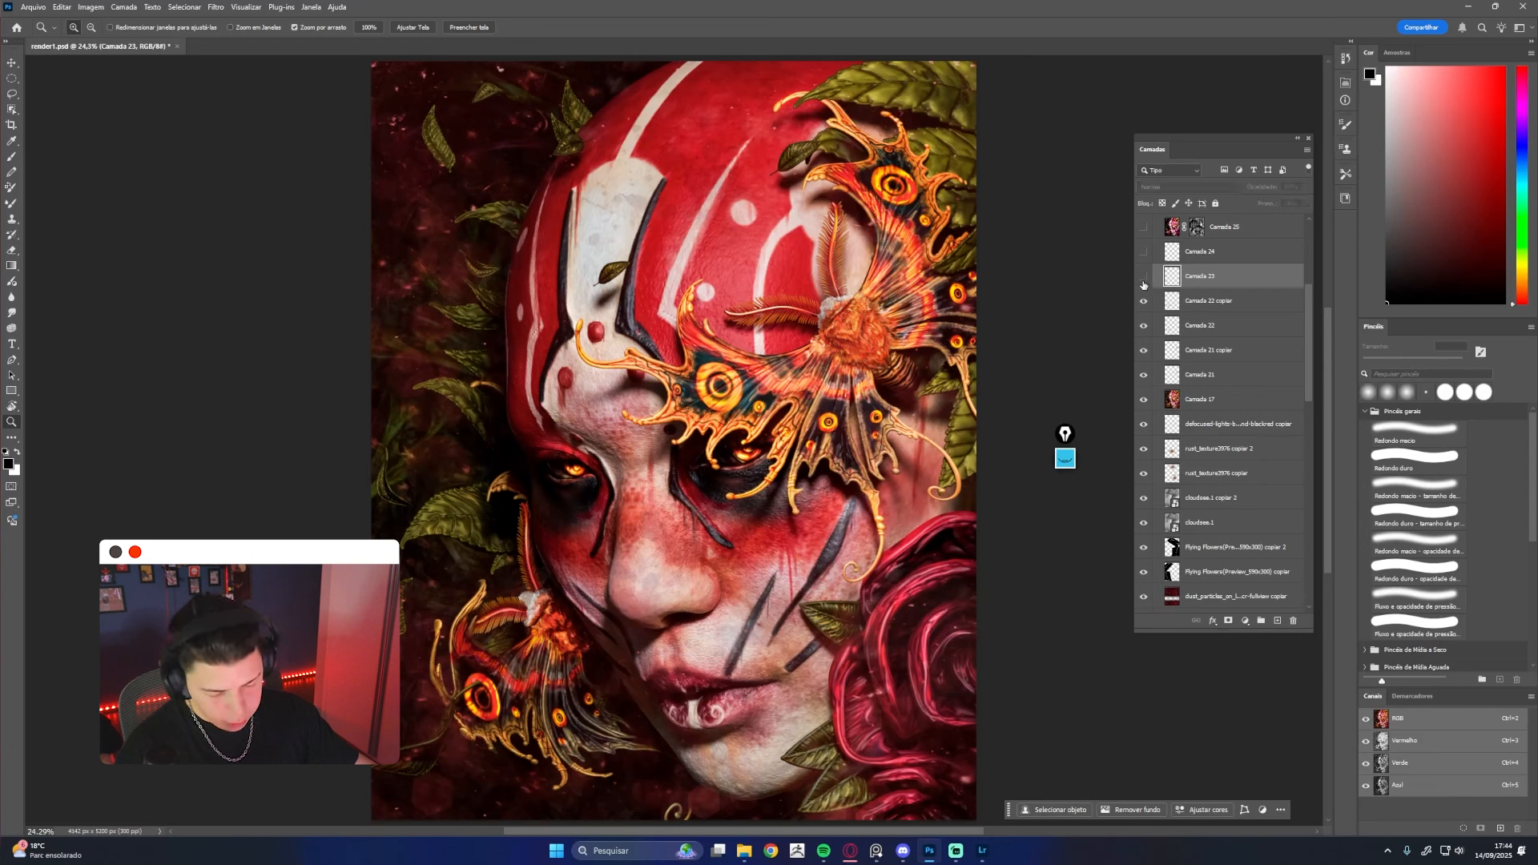
{"action": "left_click", "coordinate": [1143, 280]}
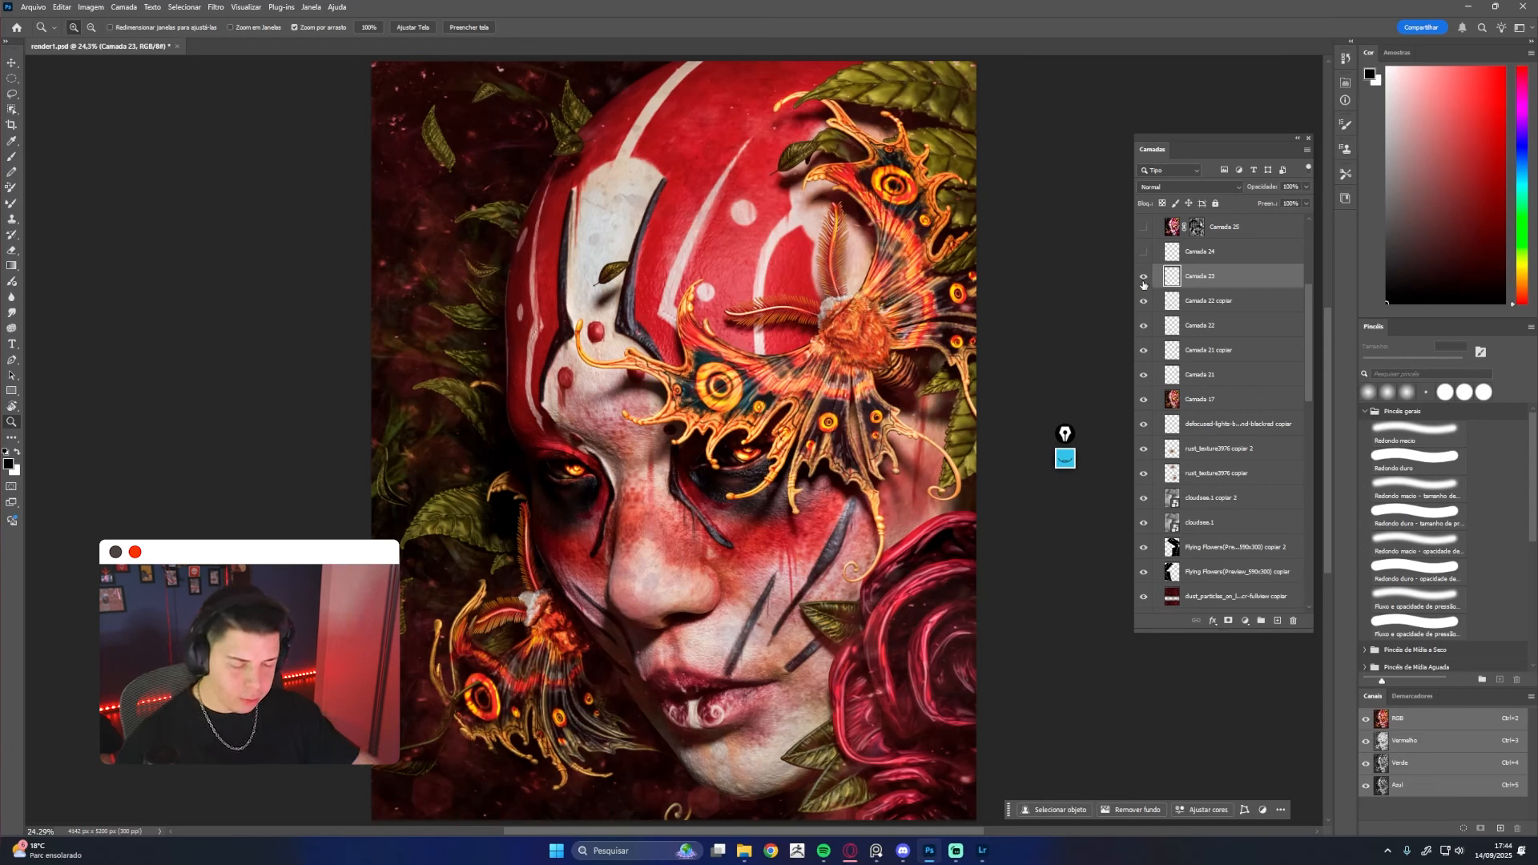
Select and show the layer Camada 24, and compare the portrait with it switched off and on
{"action": "left_click", "coordinate": [1216, 255]}
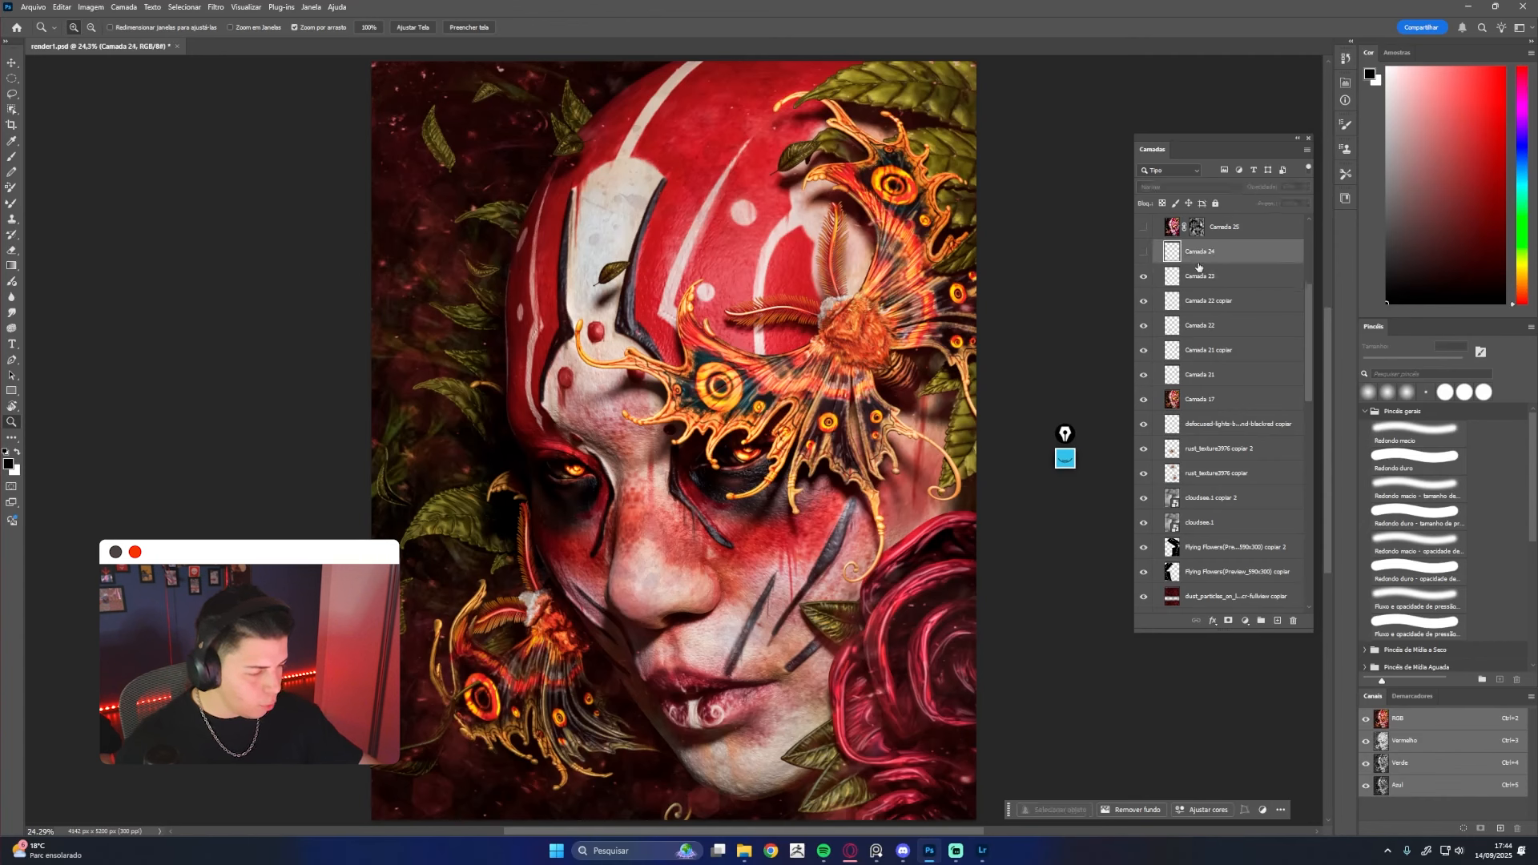
{"action": "scroll", "coordinate": [1145, 329], "scroll_direction": "up", "scroll_amount": 2}
{"action": "left_click", "coordinate": [1143, 353]}
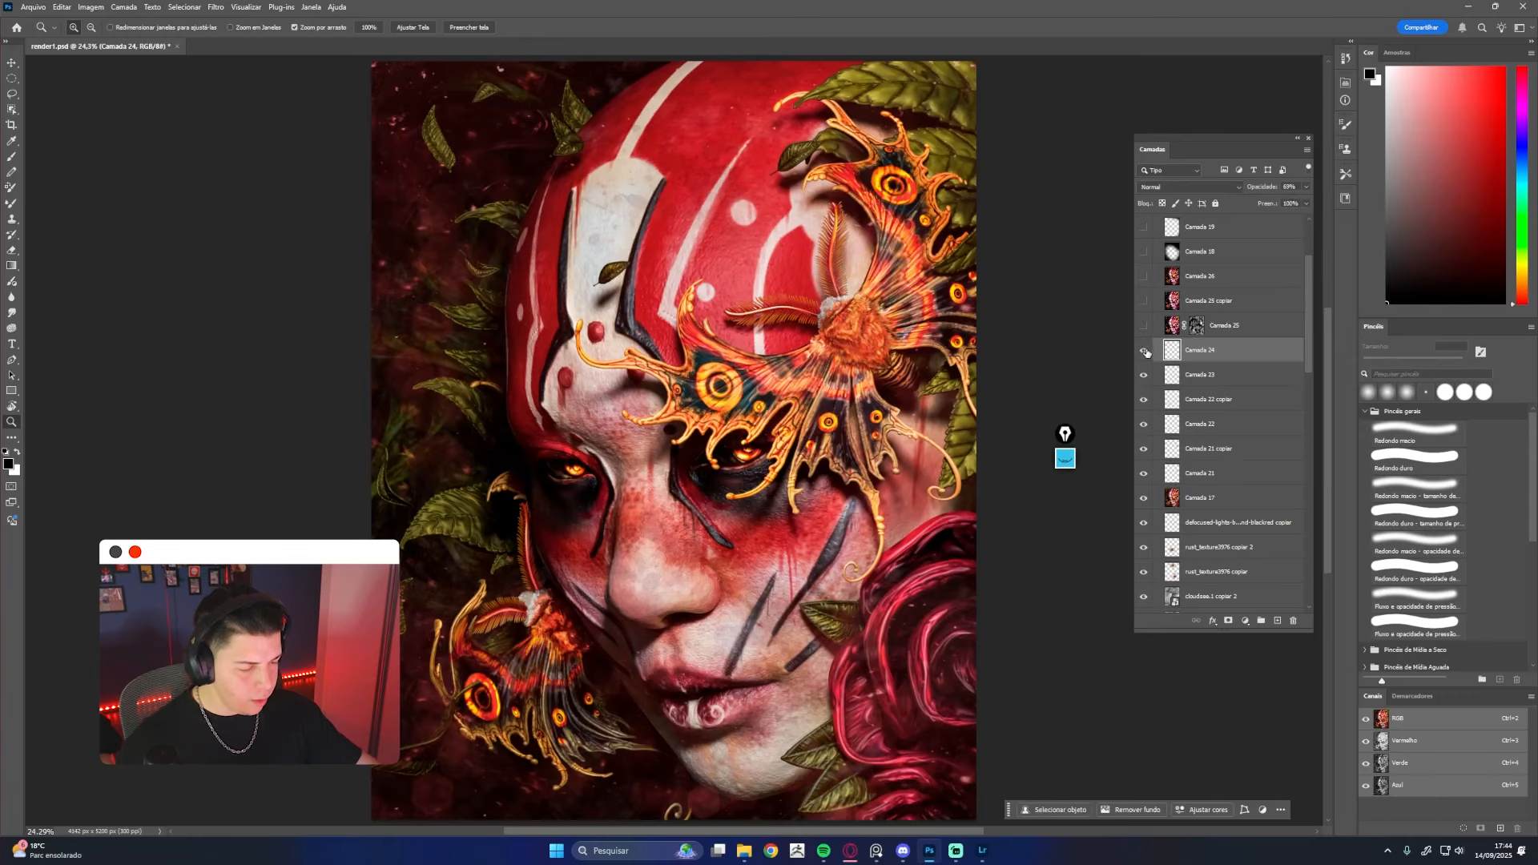
{"action": "left_click", "coordinate": [1147, 352]}
{"action": "left_click", "coordinate": [1144, 353]}
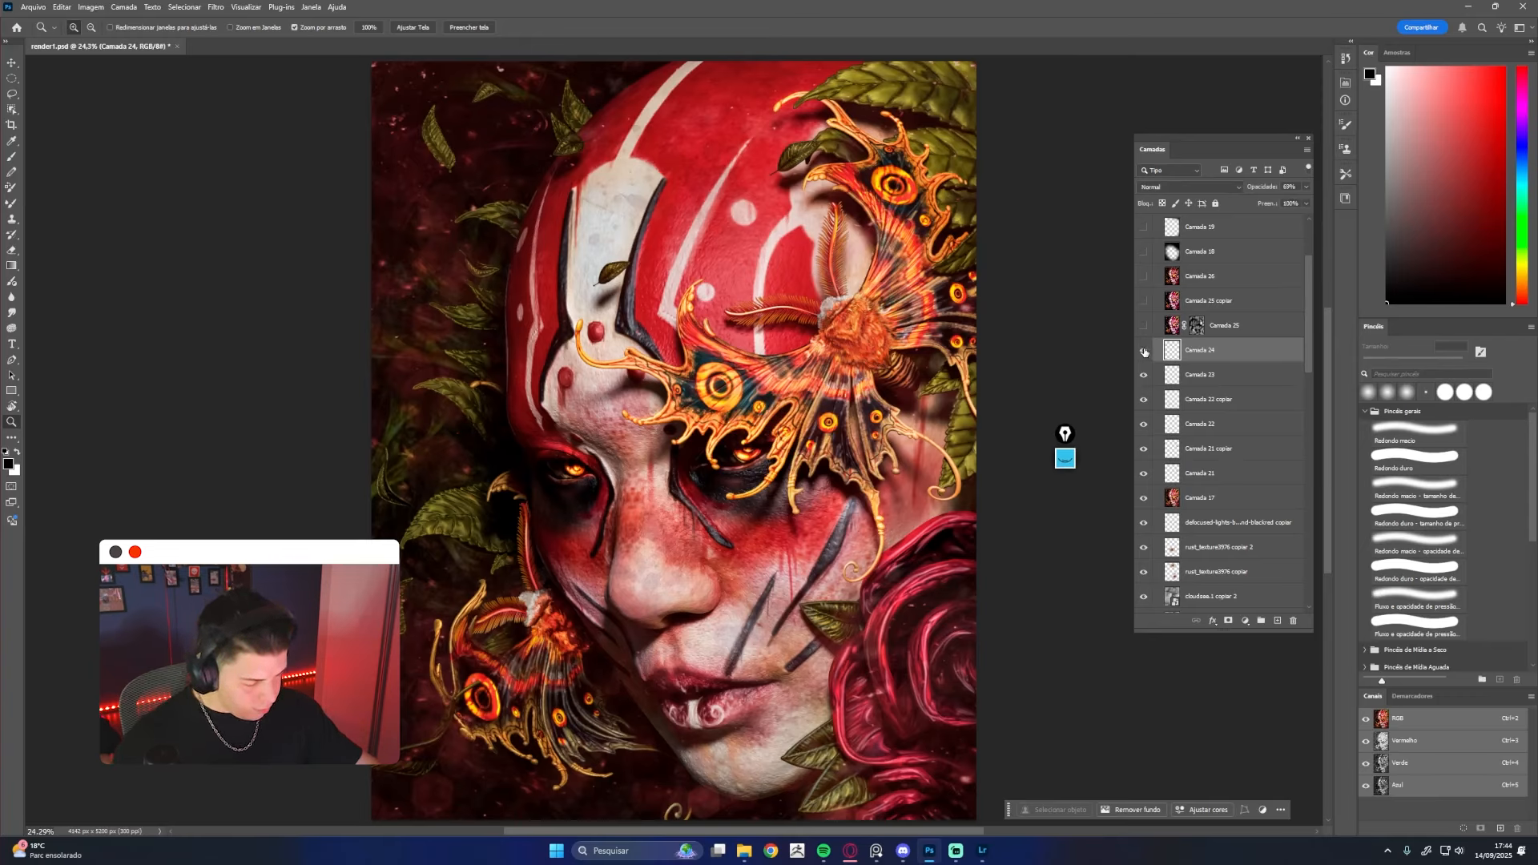
{"action": "left_click", "coordinate": [1144, 353]}
{"action": "left_click", "coordinate": [1144, 353]}
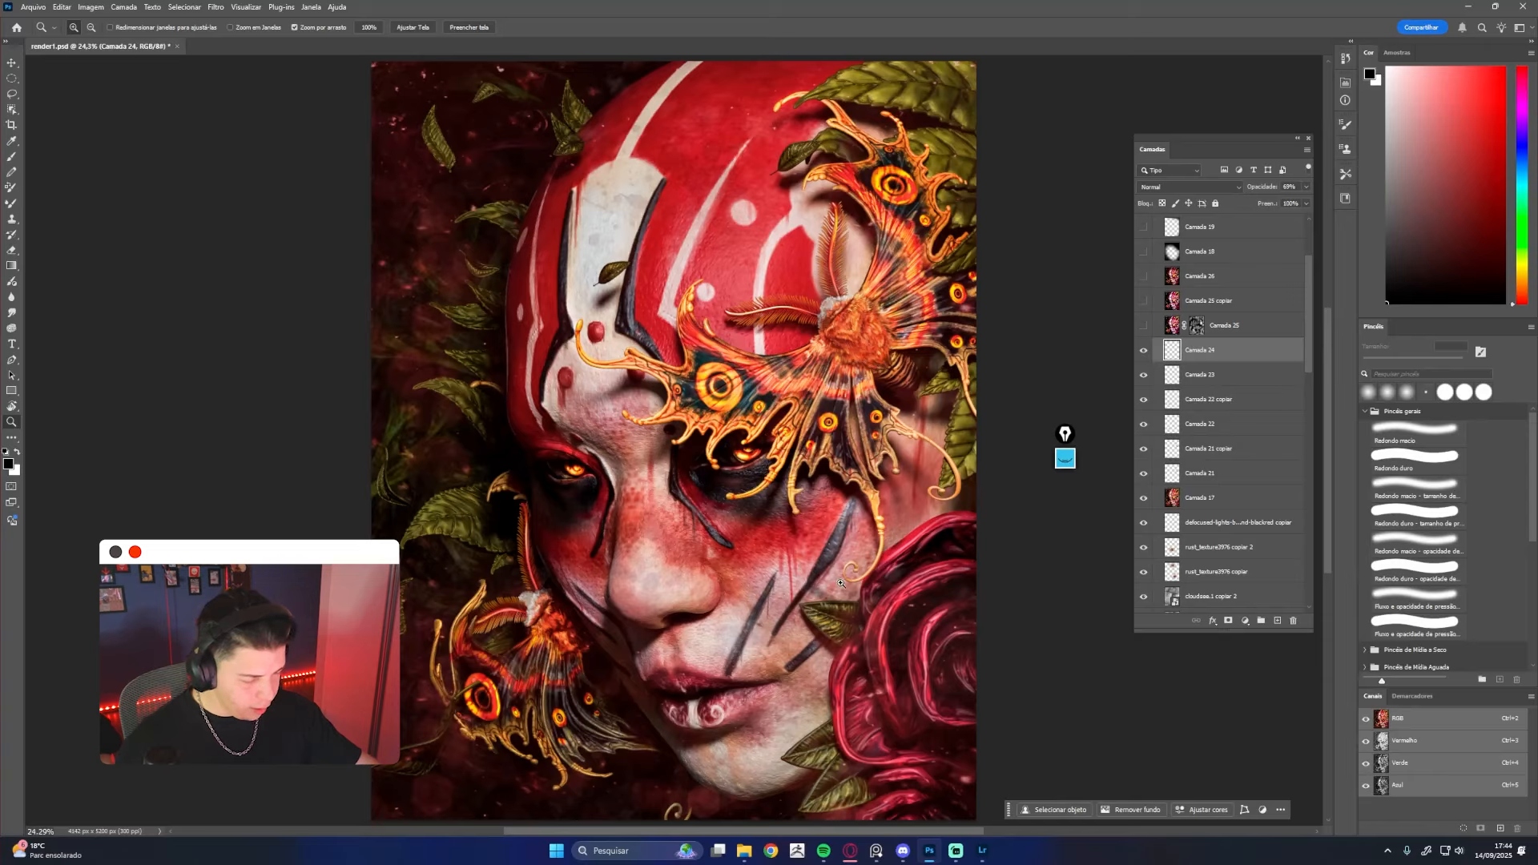
Select and show the masked layer Camada 25 above Camada 24
{"action": "scroll", "coordinate": [1217, 401], "scroll_direction": "up", "scroll_amount": 3}
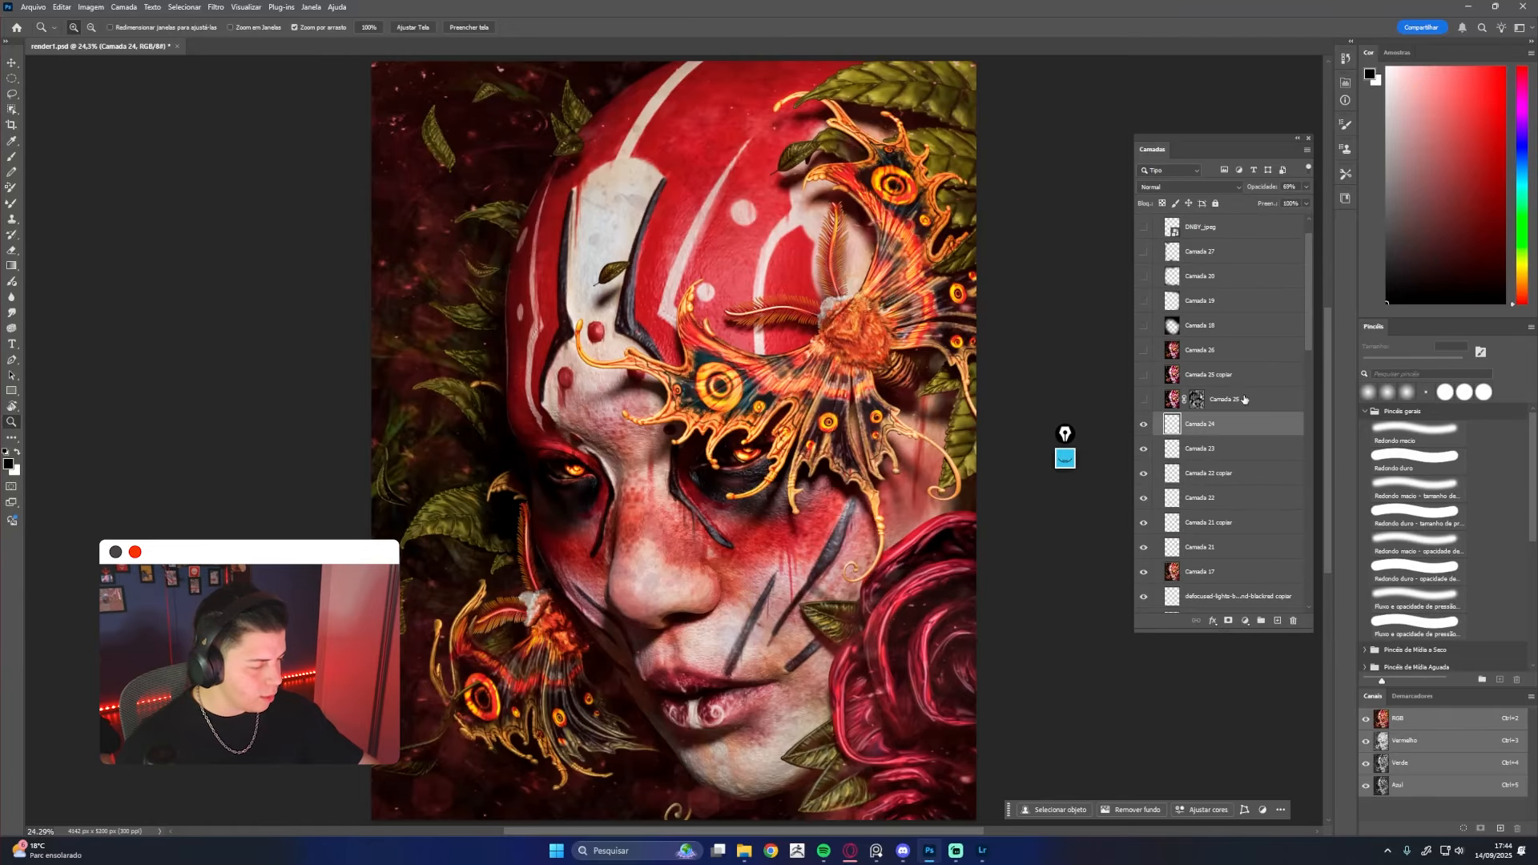
{"action": "left_click", "coordinate": [1194, 407]}
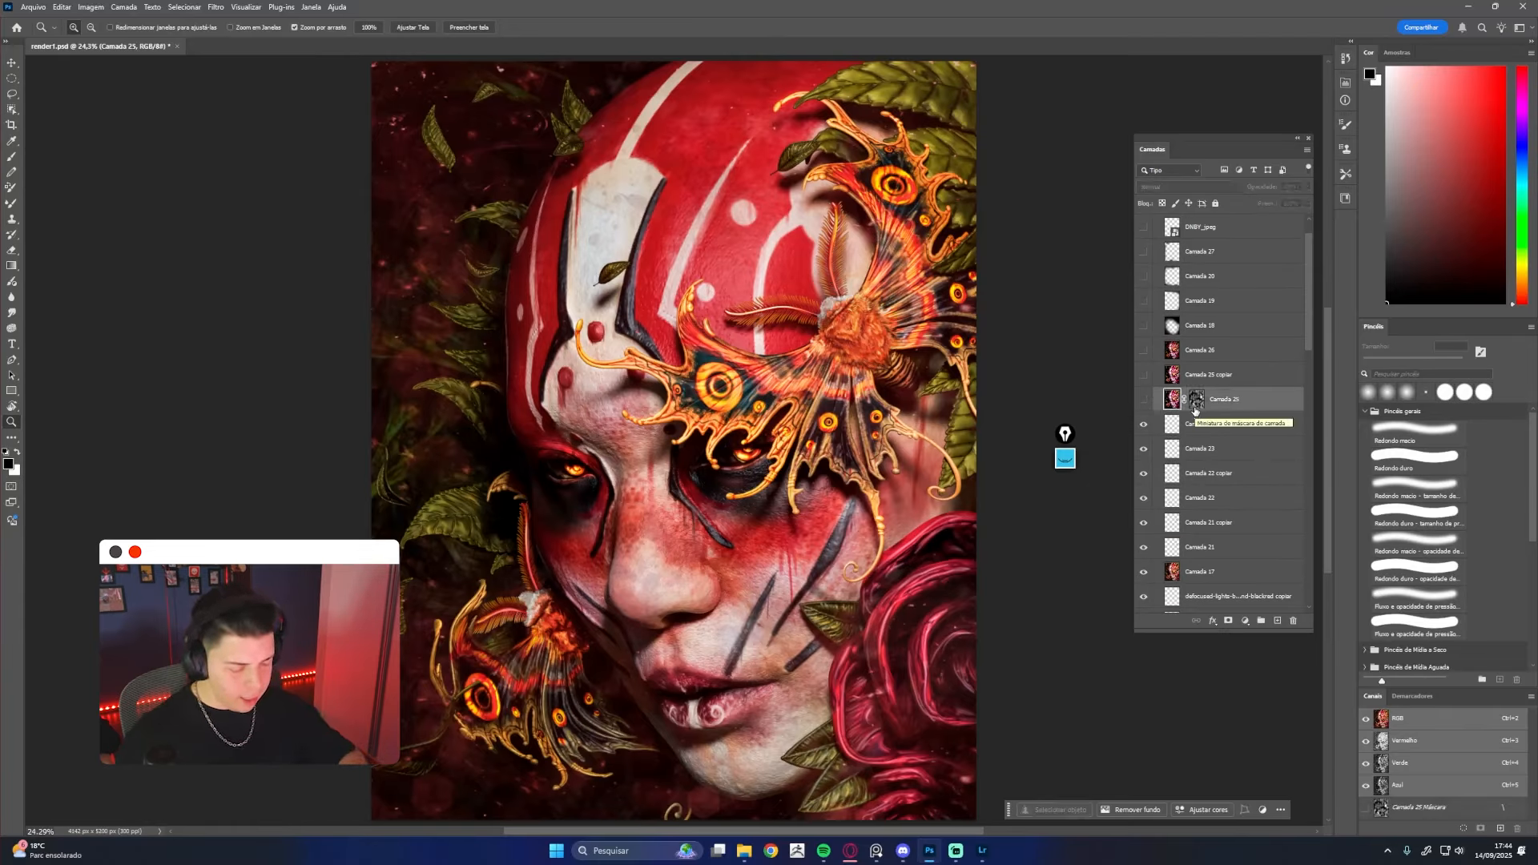
{"action": "left_click", "coordinate": [1141, 401]}
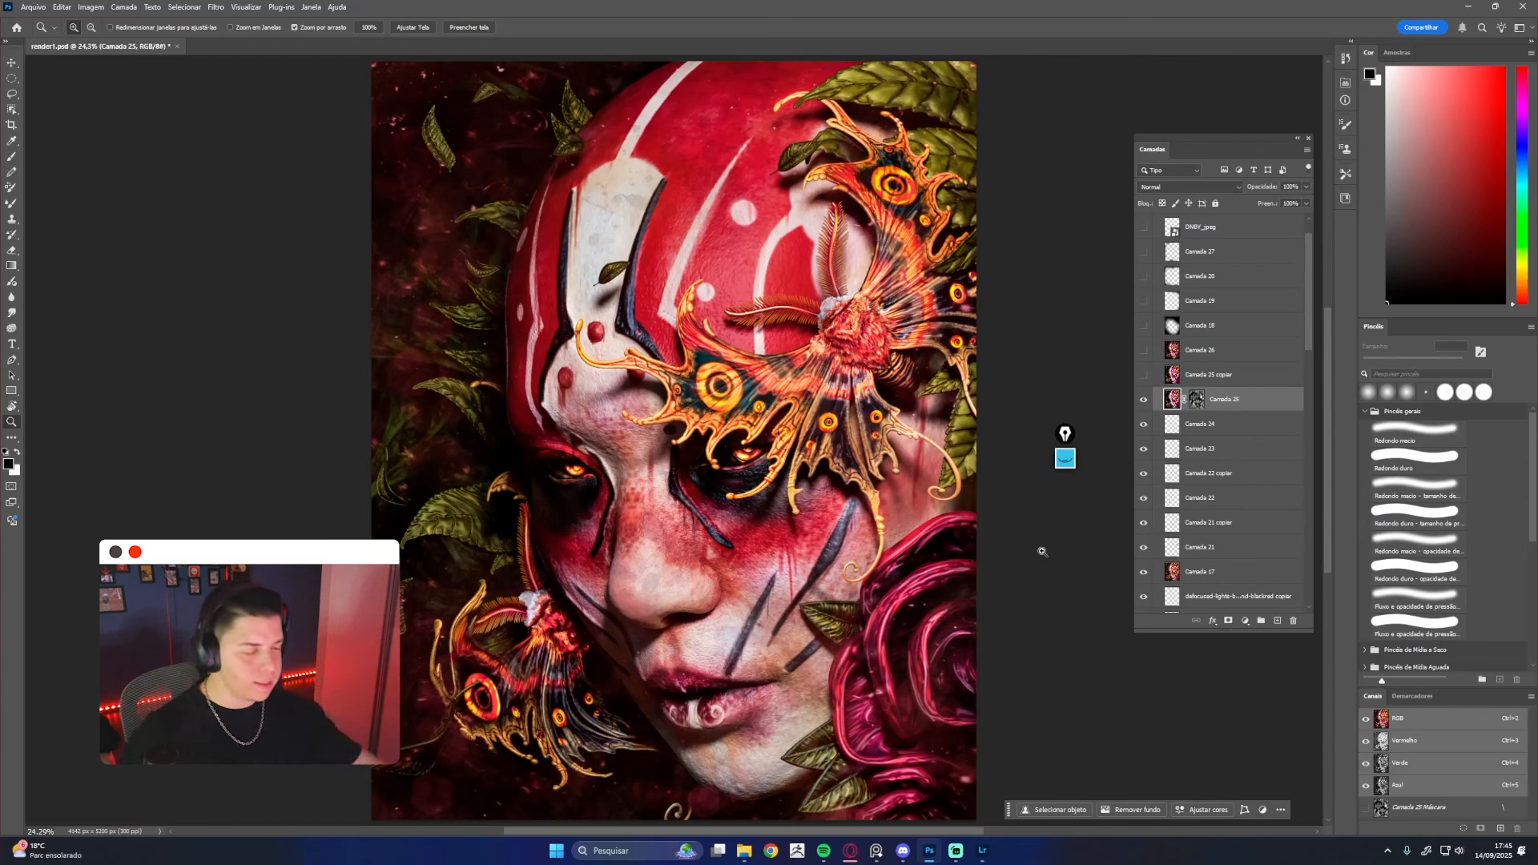
Compare the portrait with the masked layer Camada 25 switched off and on
{"action": "left_click", "coordinate": [1142, 401]}
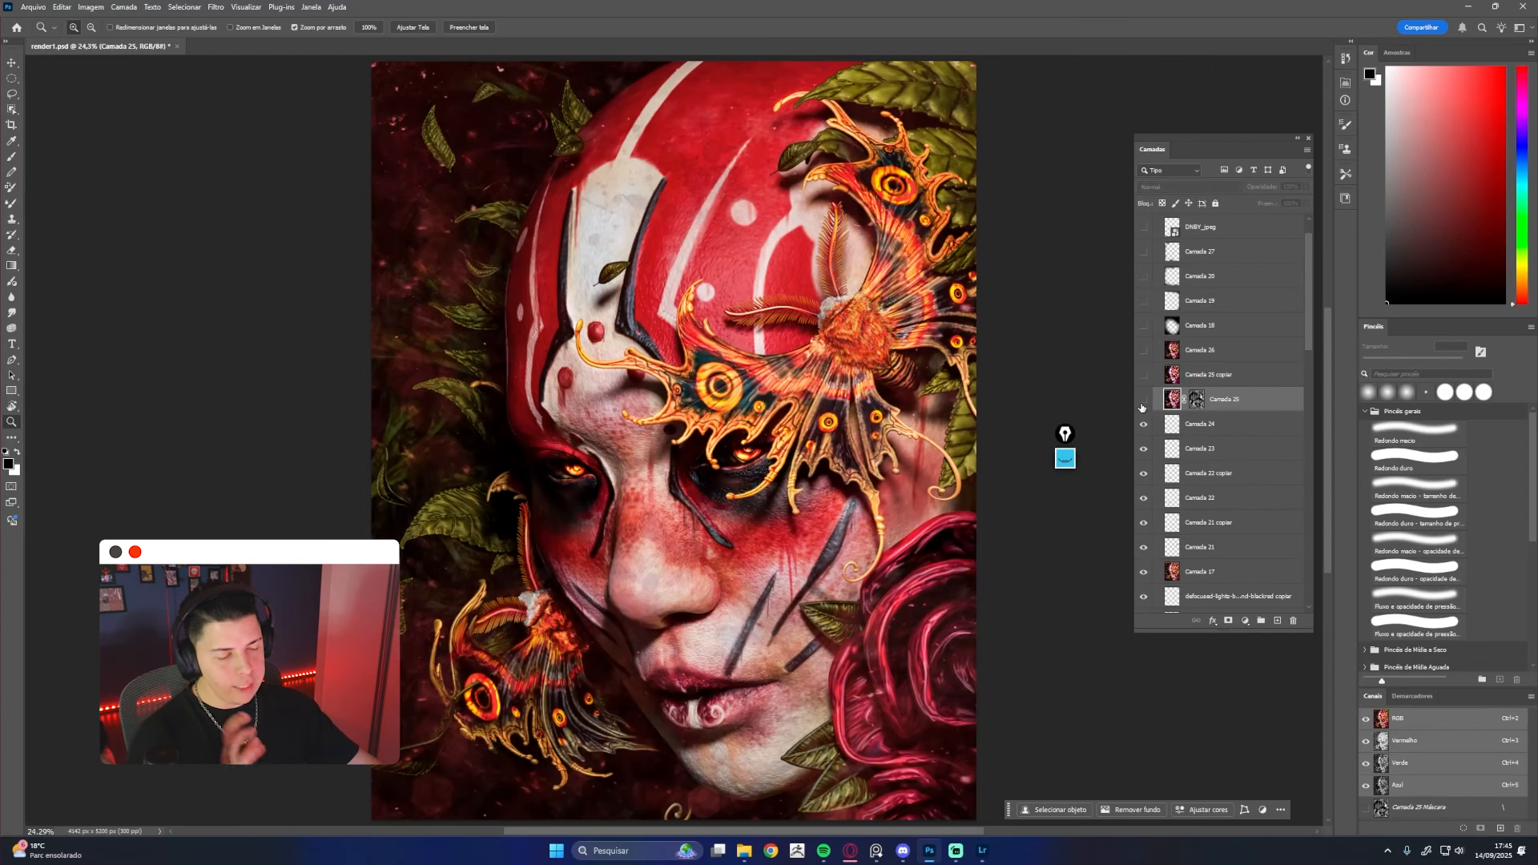
{"action": "left_click", "coordinate": [1142, 401]}
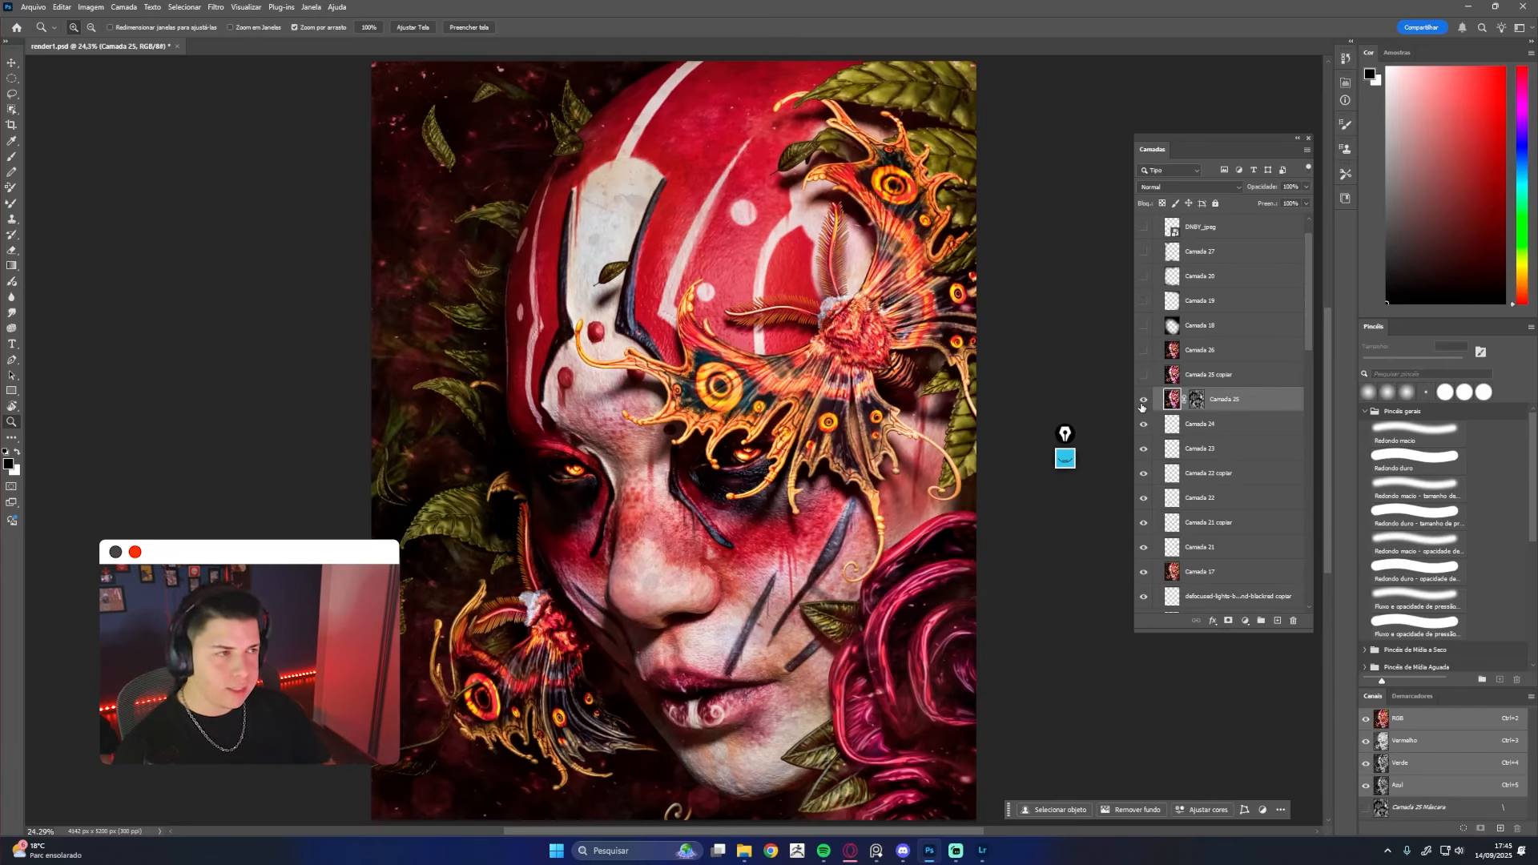
{"action": "left_click", "coordinate": [1143, 401]}
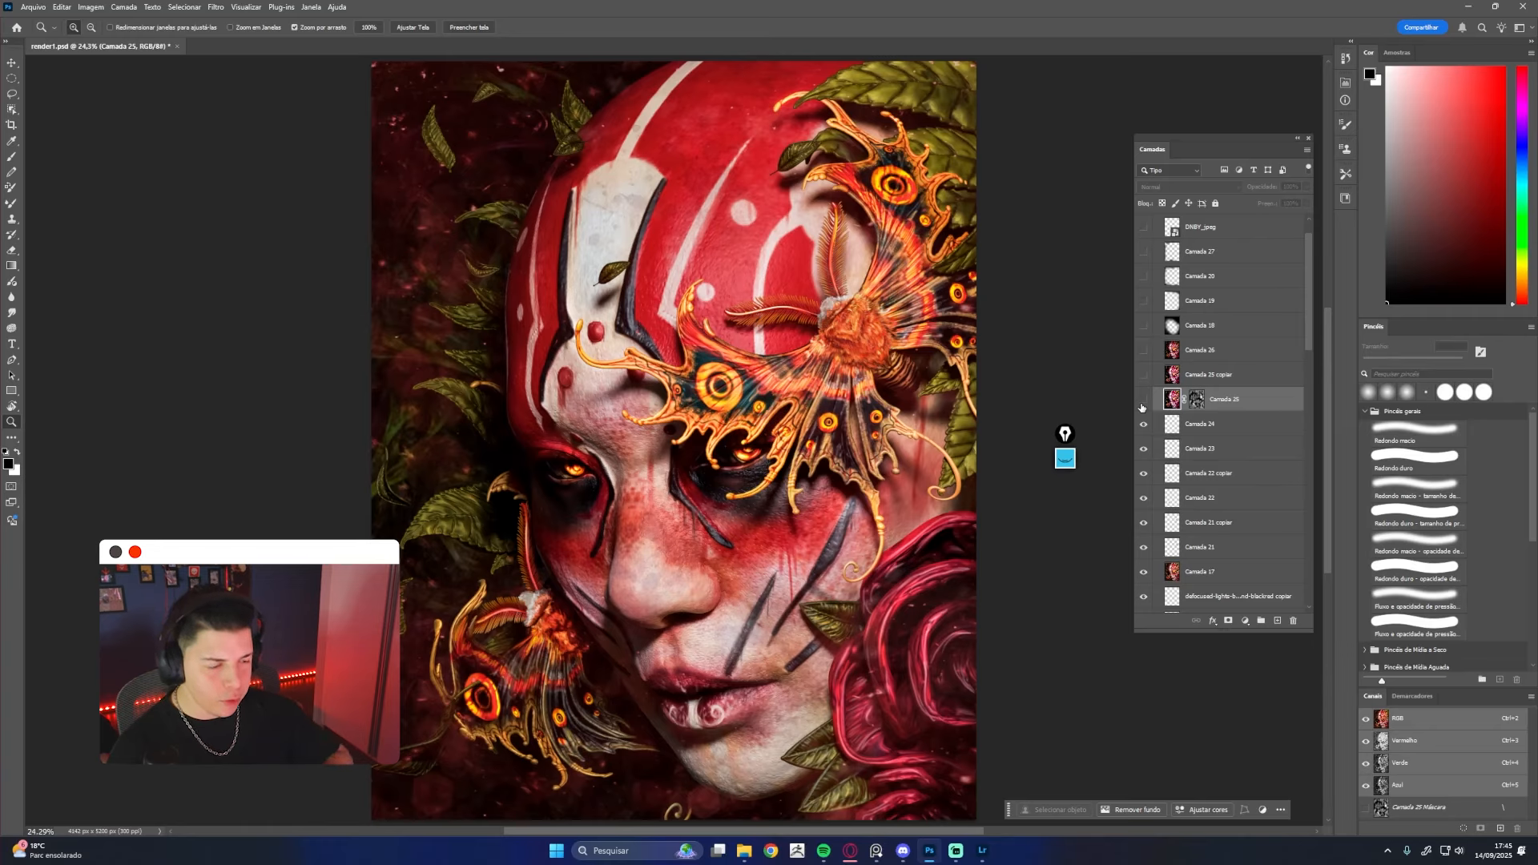
{"action": "left_click", "coordinate": [1142, 400]}
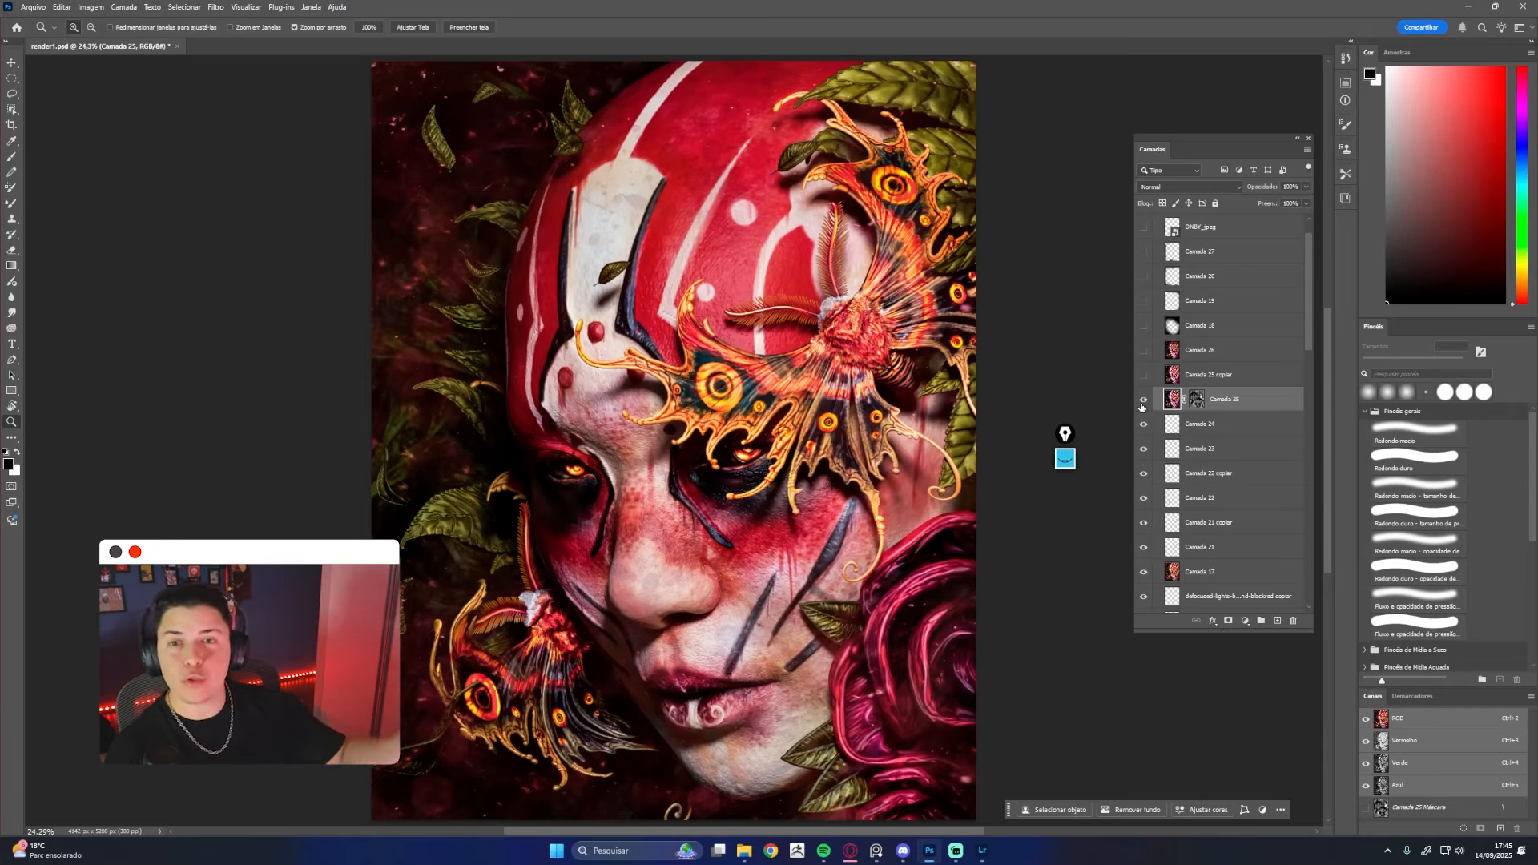
Select and show the layer Camada 25 copiar, and set its opacity to 24%
{"action": "left_click", "coordinate": [1188, 376]}
{"action": "left_click", "coordinate": [1143, 375]}
{"action": "key", "text": "2"}
{"action": "key", "text": "4"}
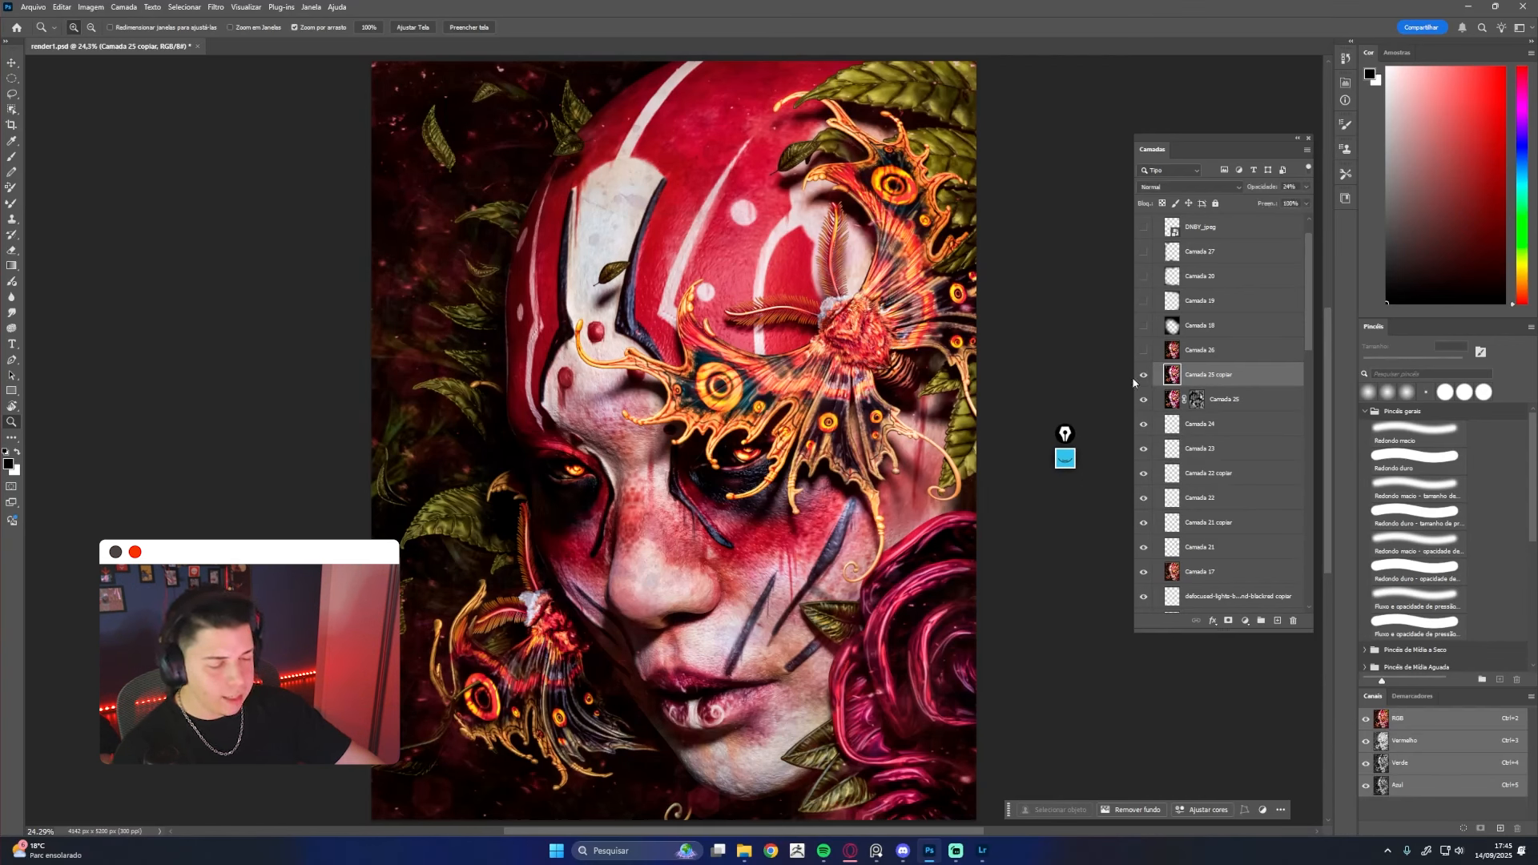
Compare the portrait with the layer Camada 25 copiar switched off and on, leaving it visible
{"action": "left_click", "coordinate": [1146, 380]}
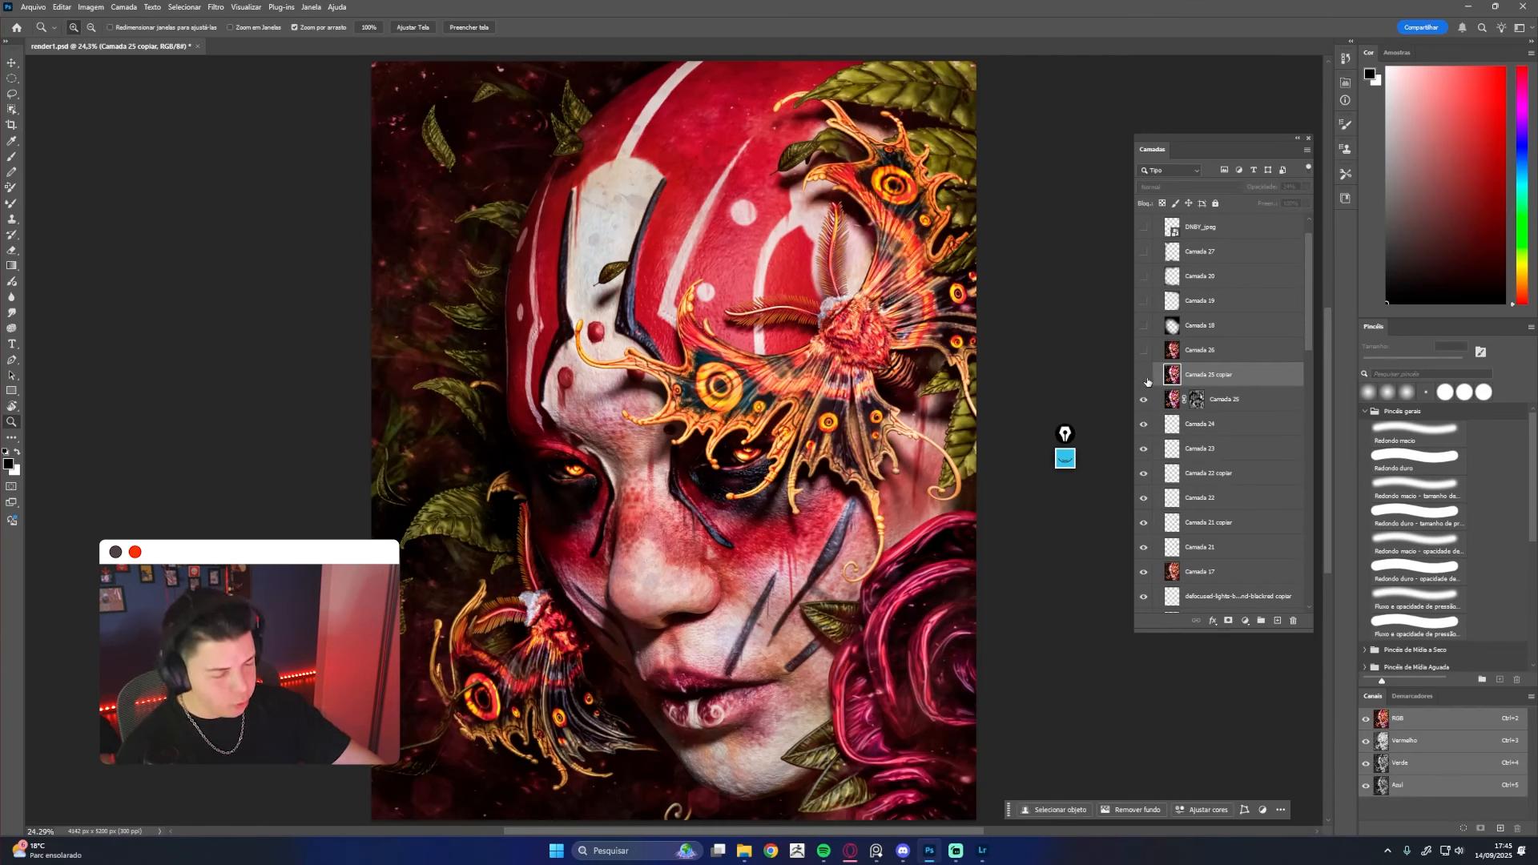
{"action": "left_click", "coordinate": [1146, 379]}
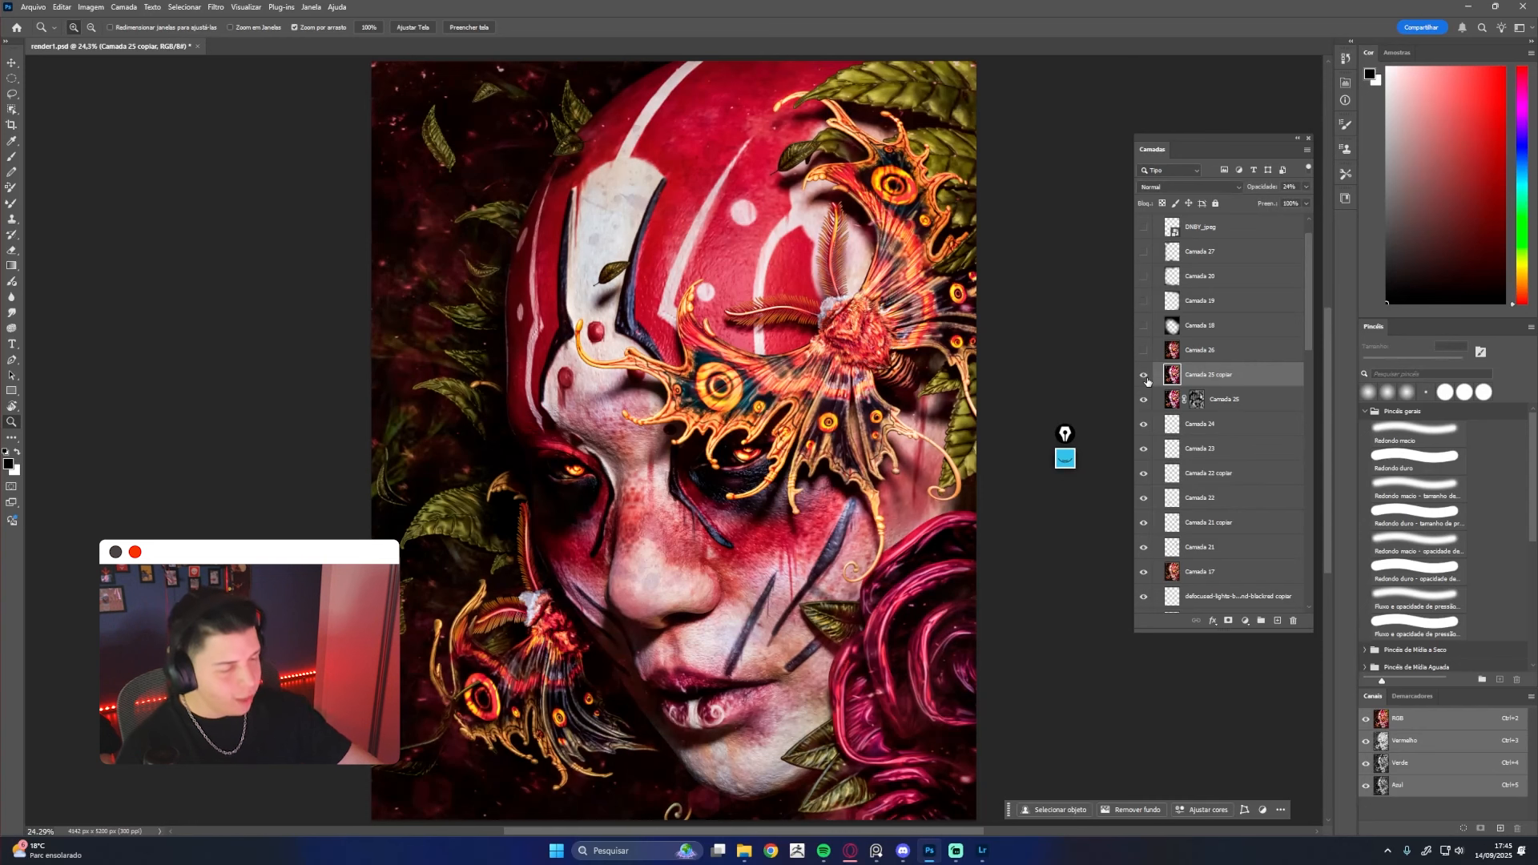
{"action": "left_click", "coordinate": [1146, 380]}
{"action": "left_click", "coordinate": [1145, 377]}
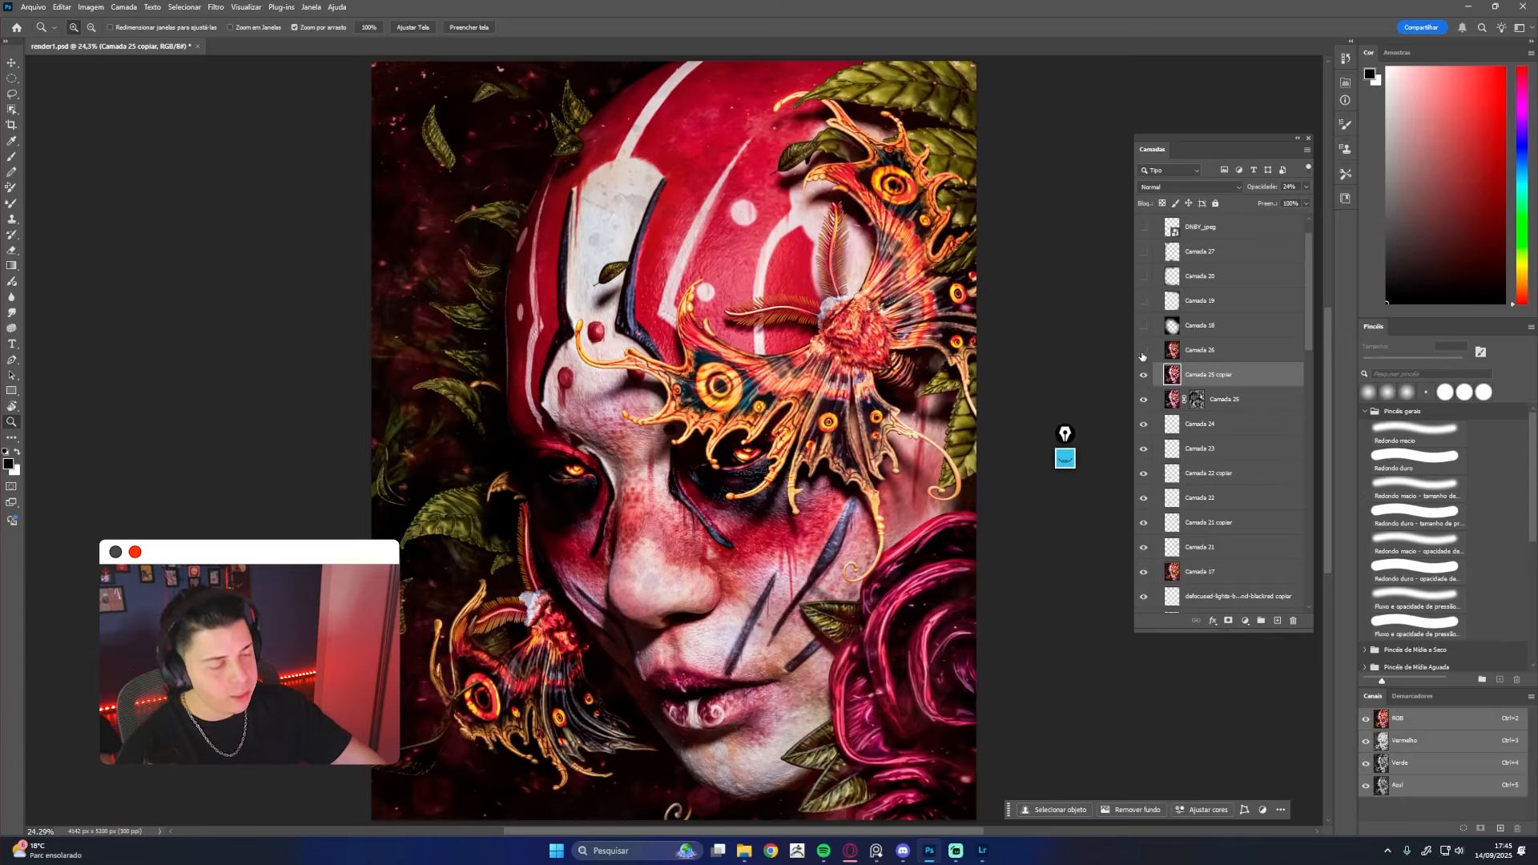
Show the layers Camada 26 and Camada 18, comparing the portrait with Camada 18 off and on
{"action": "left_click", "coordinate": [1193, 335]}
{"action": "scroll", "coordinate": [1193, 346], "scroll_direction": "up", "scroll_amount": 1}
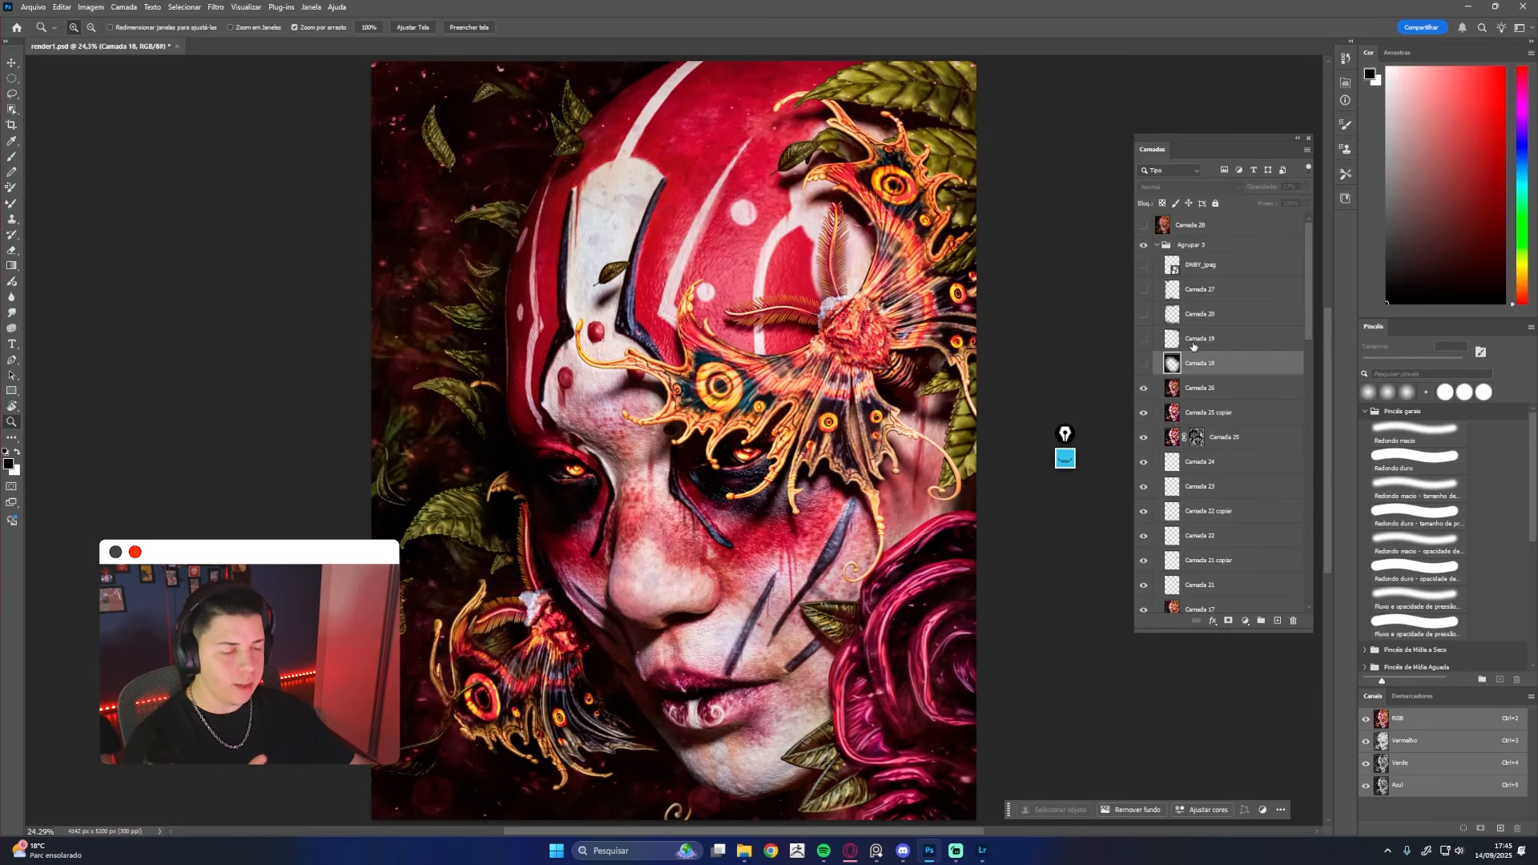
{"action": "left_click", "coordinate": [1144, 366]}
{"action": "left_click", "coordinate": [1145, 367]}
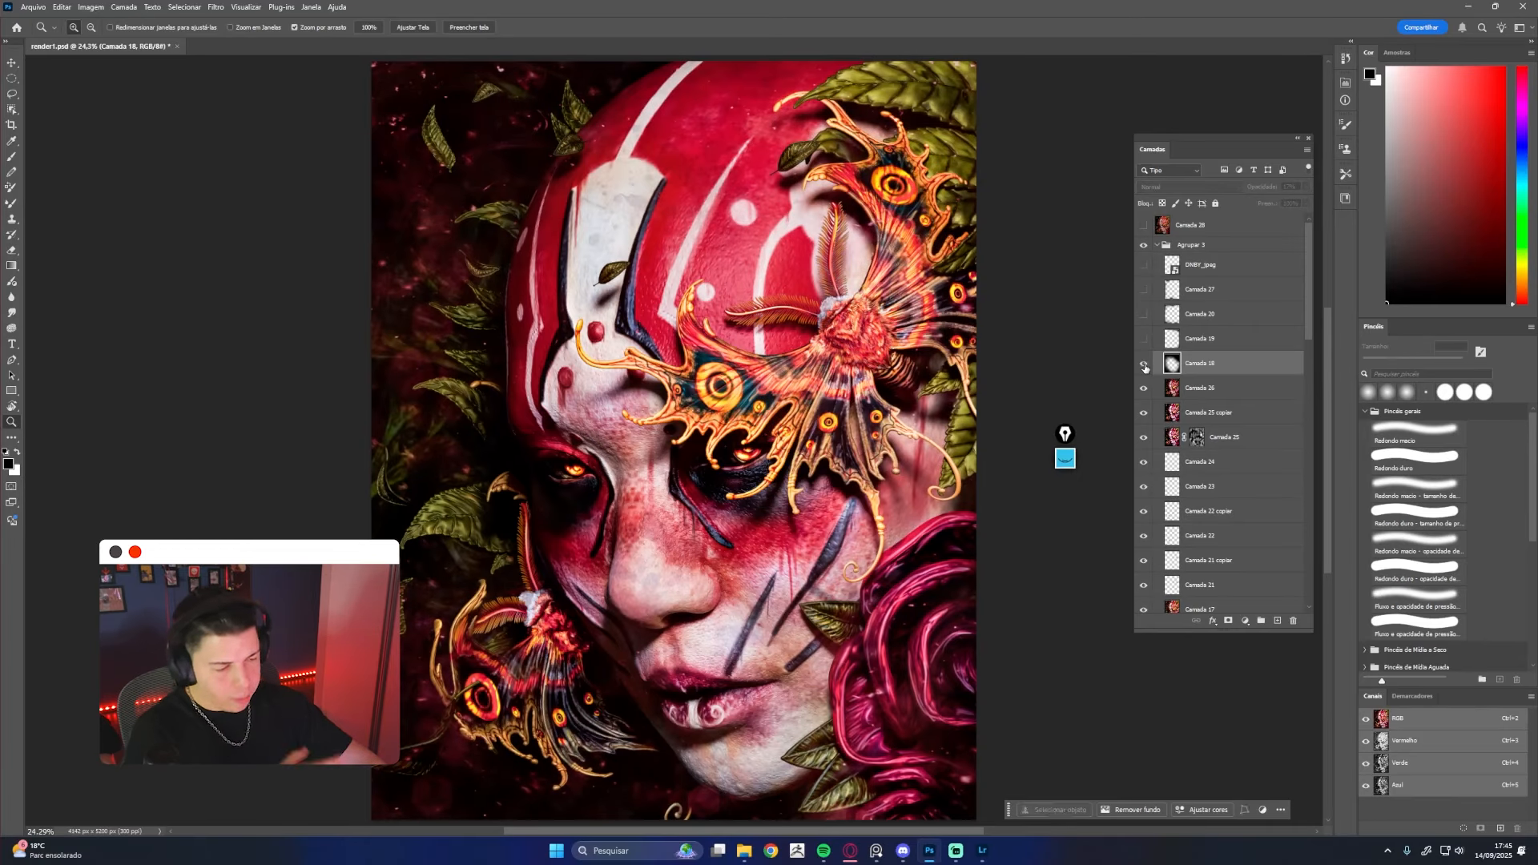
{"action": "left_click", "coordinate": [1145, 367]}
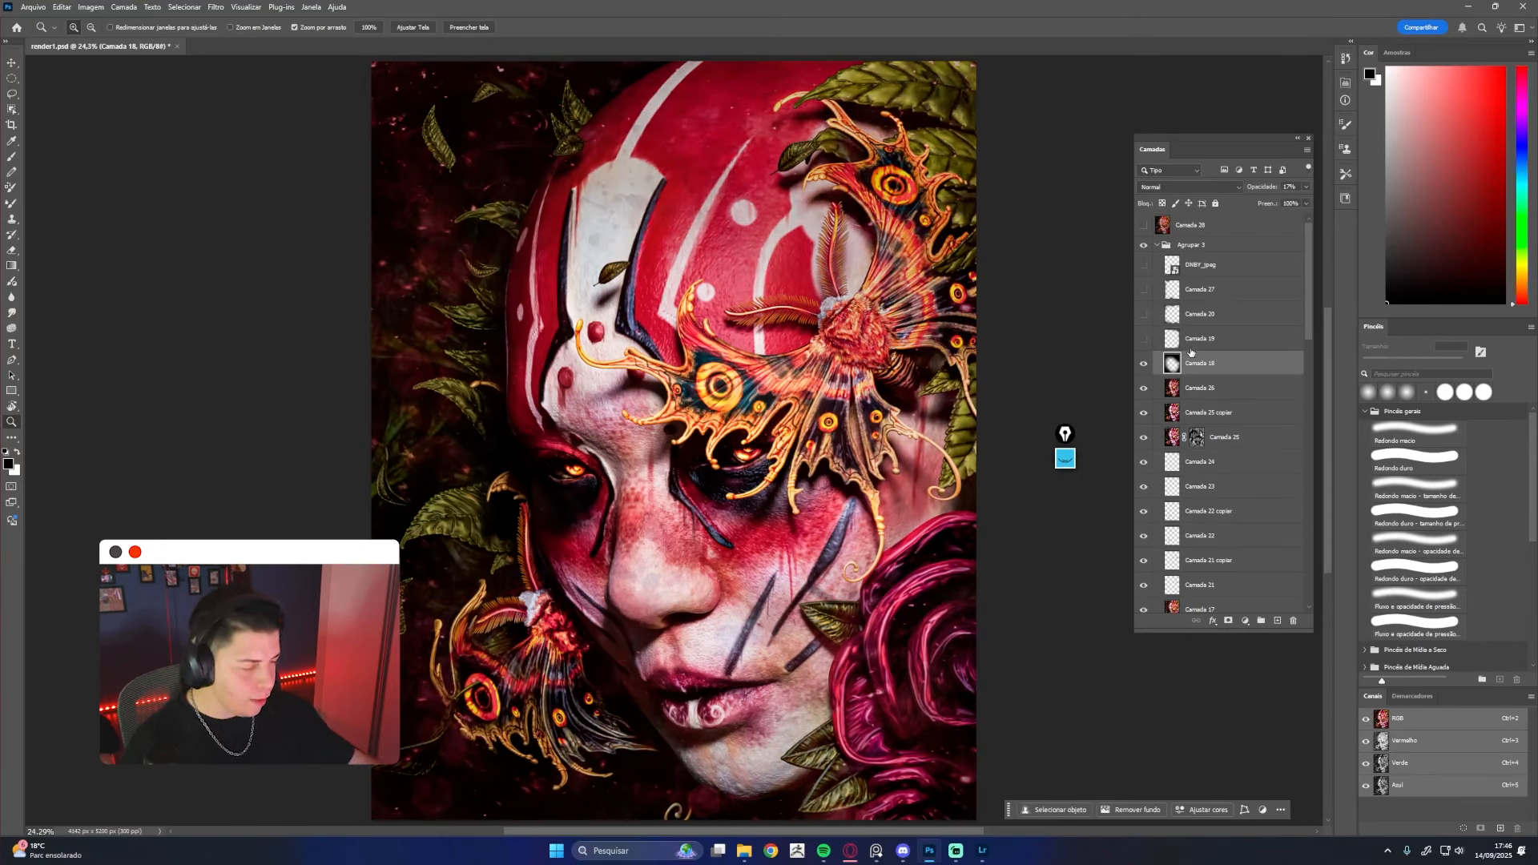
Select and show the layer Camada 19, and show the layer Camada 20 above it
{"action": "left_click", "coordinate": [1190, 352]}
{"action": "left_click", "coordinate": [1143, 340]}
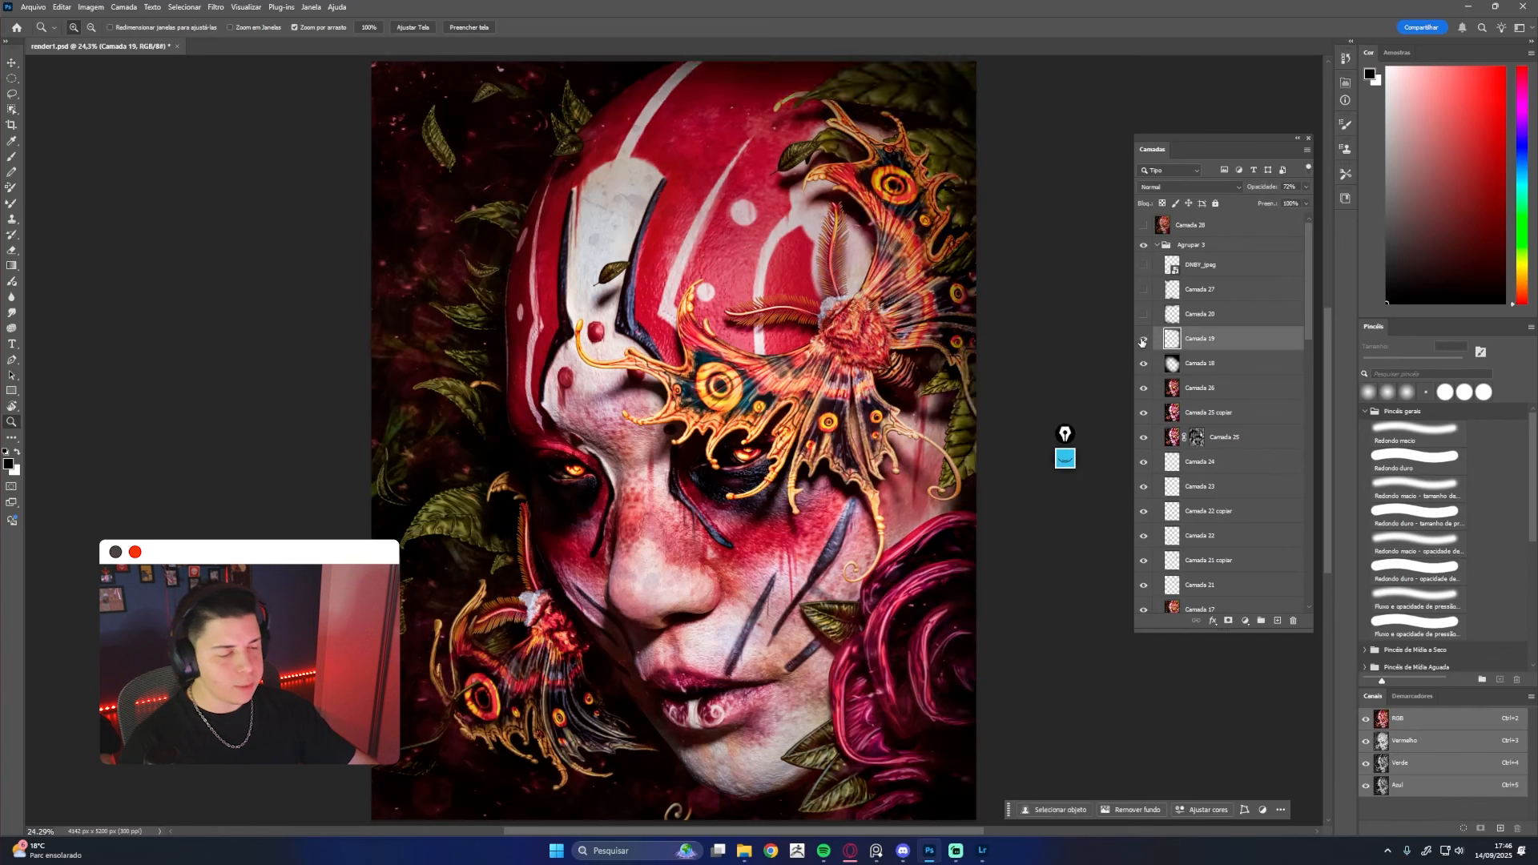
{"action": "left_click", "coordinate": [1144, 315]}
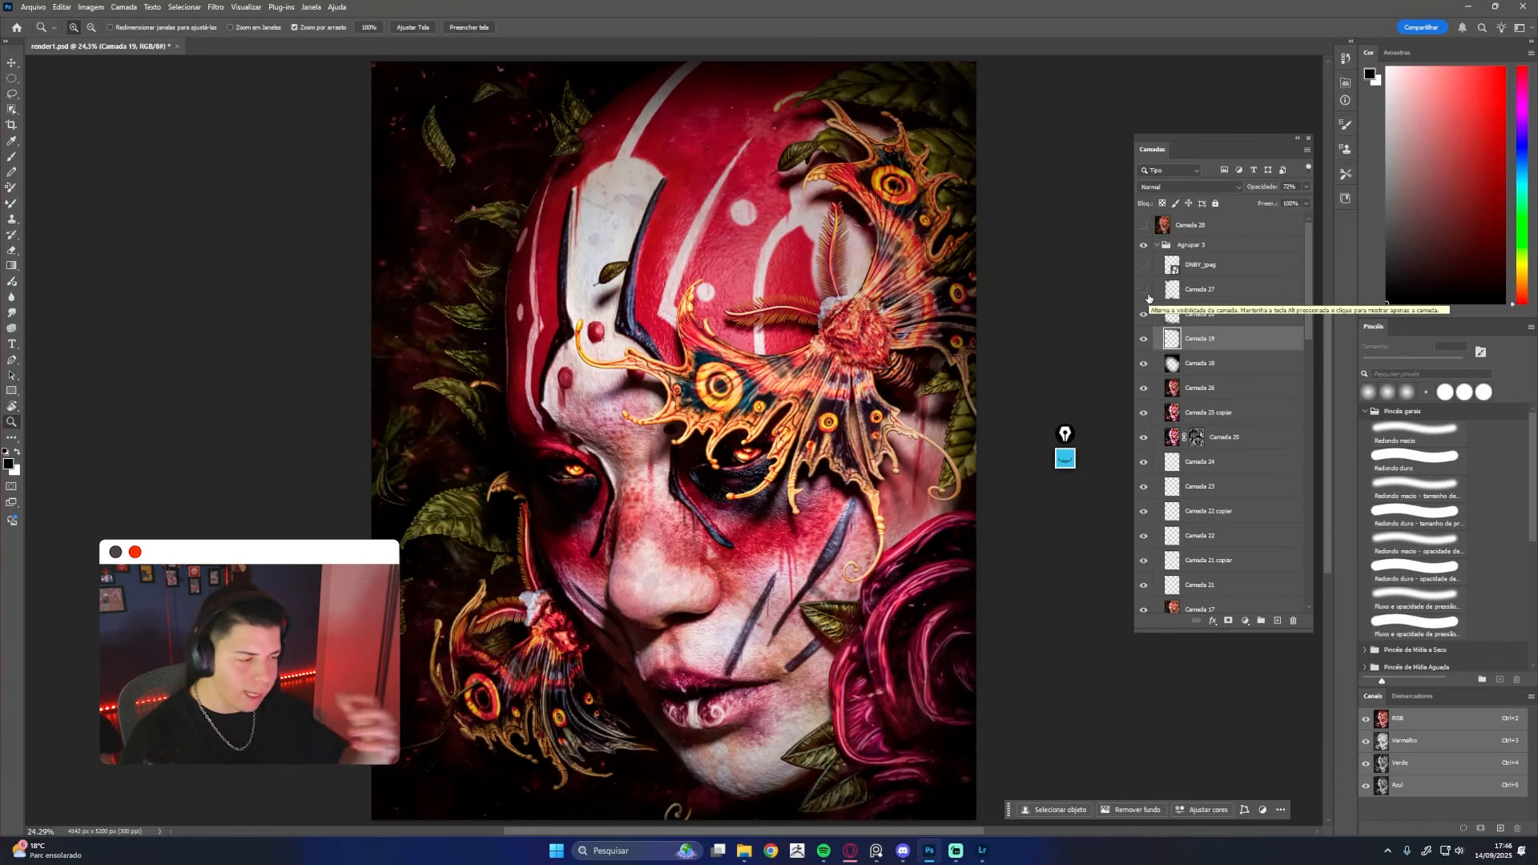
Show the layer Camada 27 and the DNBY_jpeg logo layer, leaving the logo layer selected
{"action": "left_click", "coordinate": [1225, 294]}
{"action": "left_click", "coordinate": [1144, 289]}
{"action": "left_click", "coordinate": [1144, 264]}
{"action": "left_click", "coordinate": [1217, 264]}
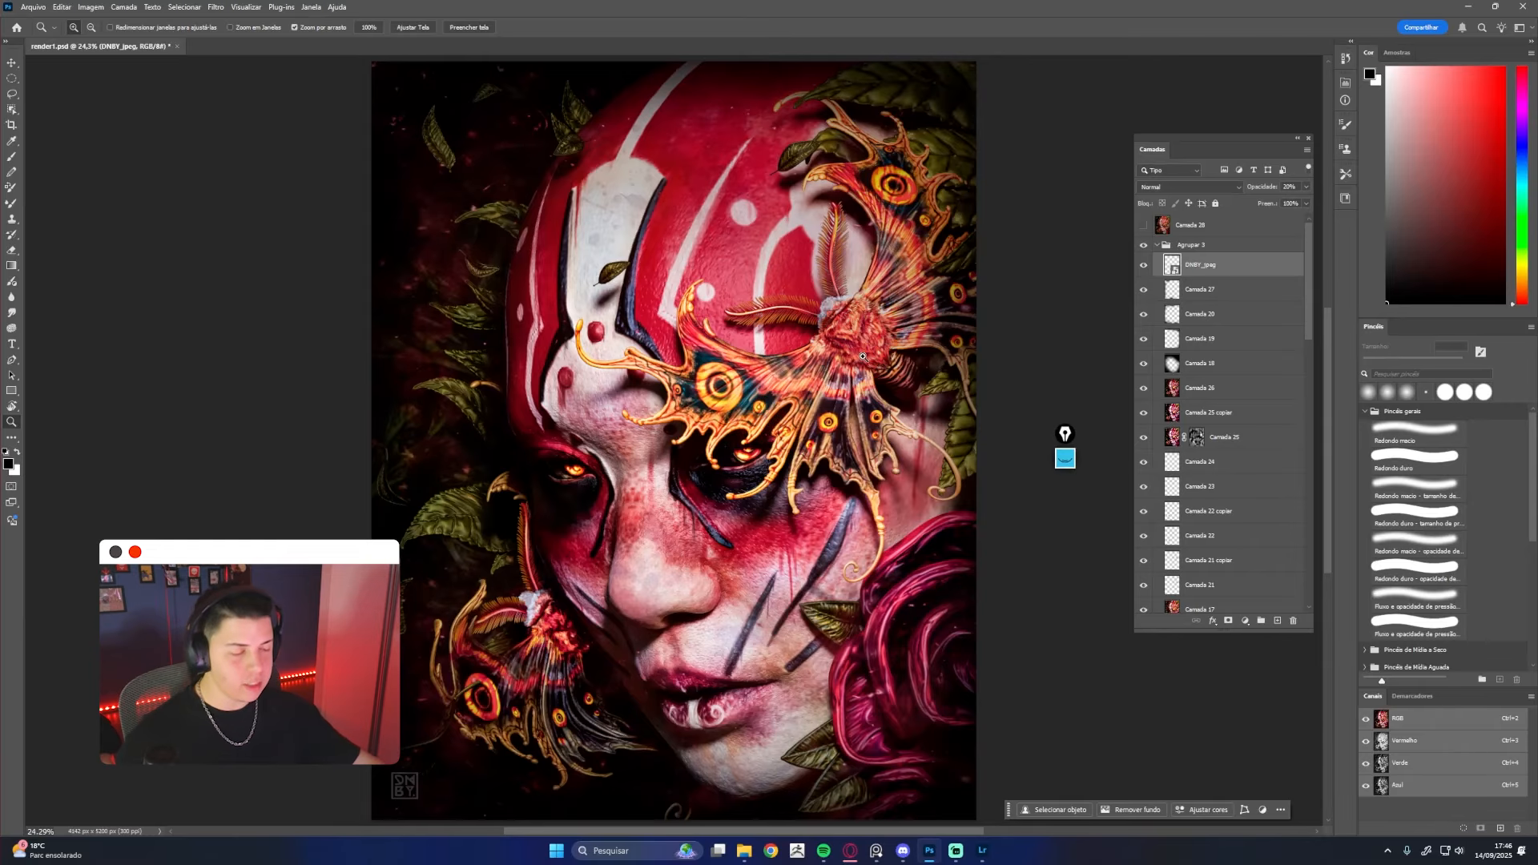
Display the whole finished portrait fitted to the screen in full-screen mode with the interface hidden
{"action": "left_click", "coordinate": [920, 559]}
{"action": "left_click", "coordinate": [921, 560]}
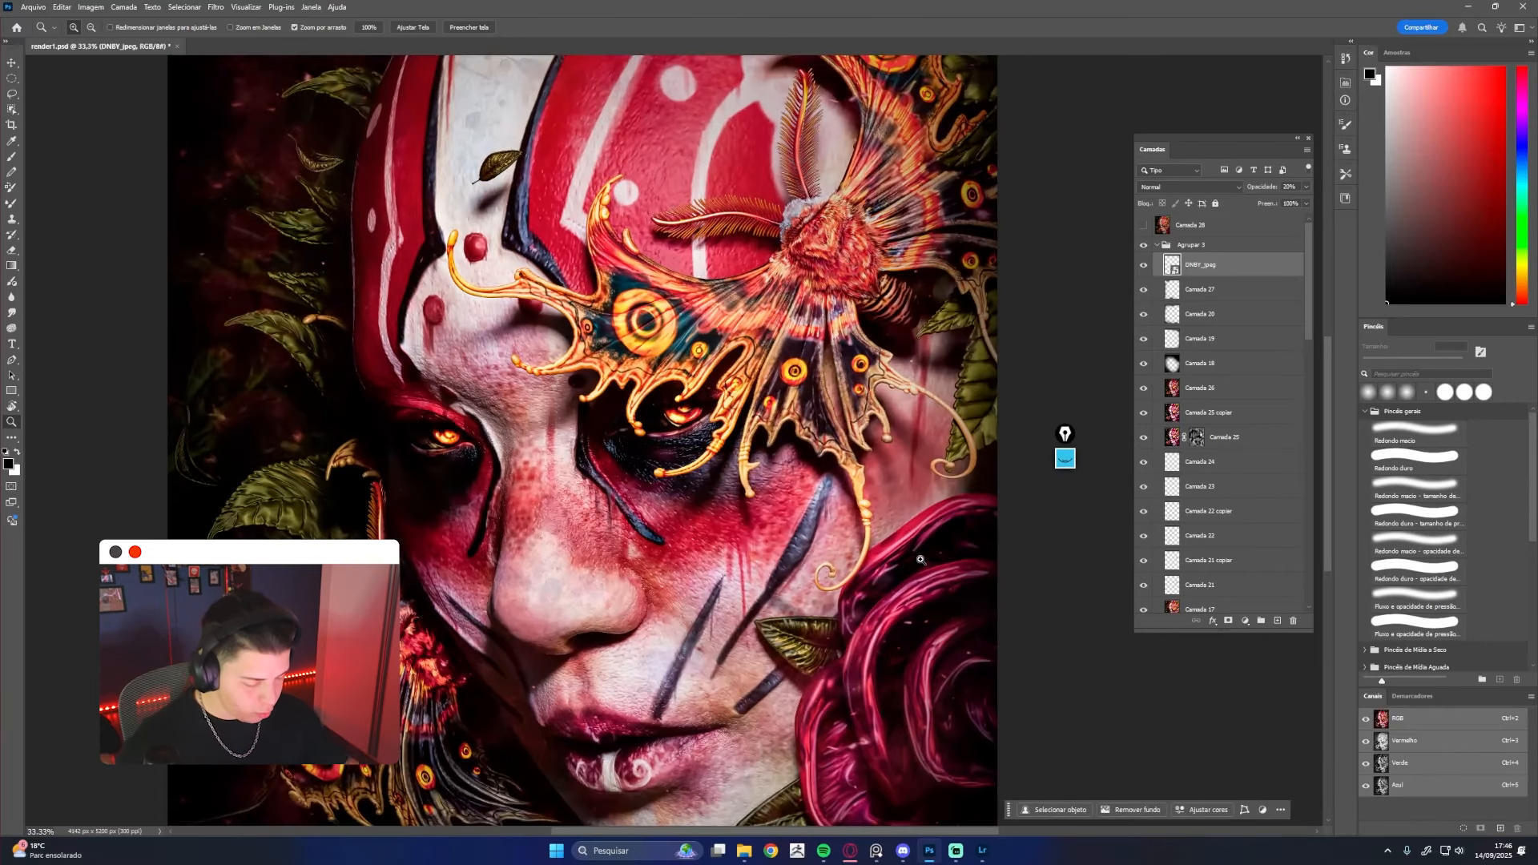
{"action": "left_click", "coordinate": [920, 559], "text": "alt"}
{"action": "key", "text": "ctrl+0"}
{"action": "key", "text": "Tab"}
{"action": "key", "text": "Caps_Lock"}
{"action": "key", "text": "f"}
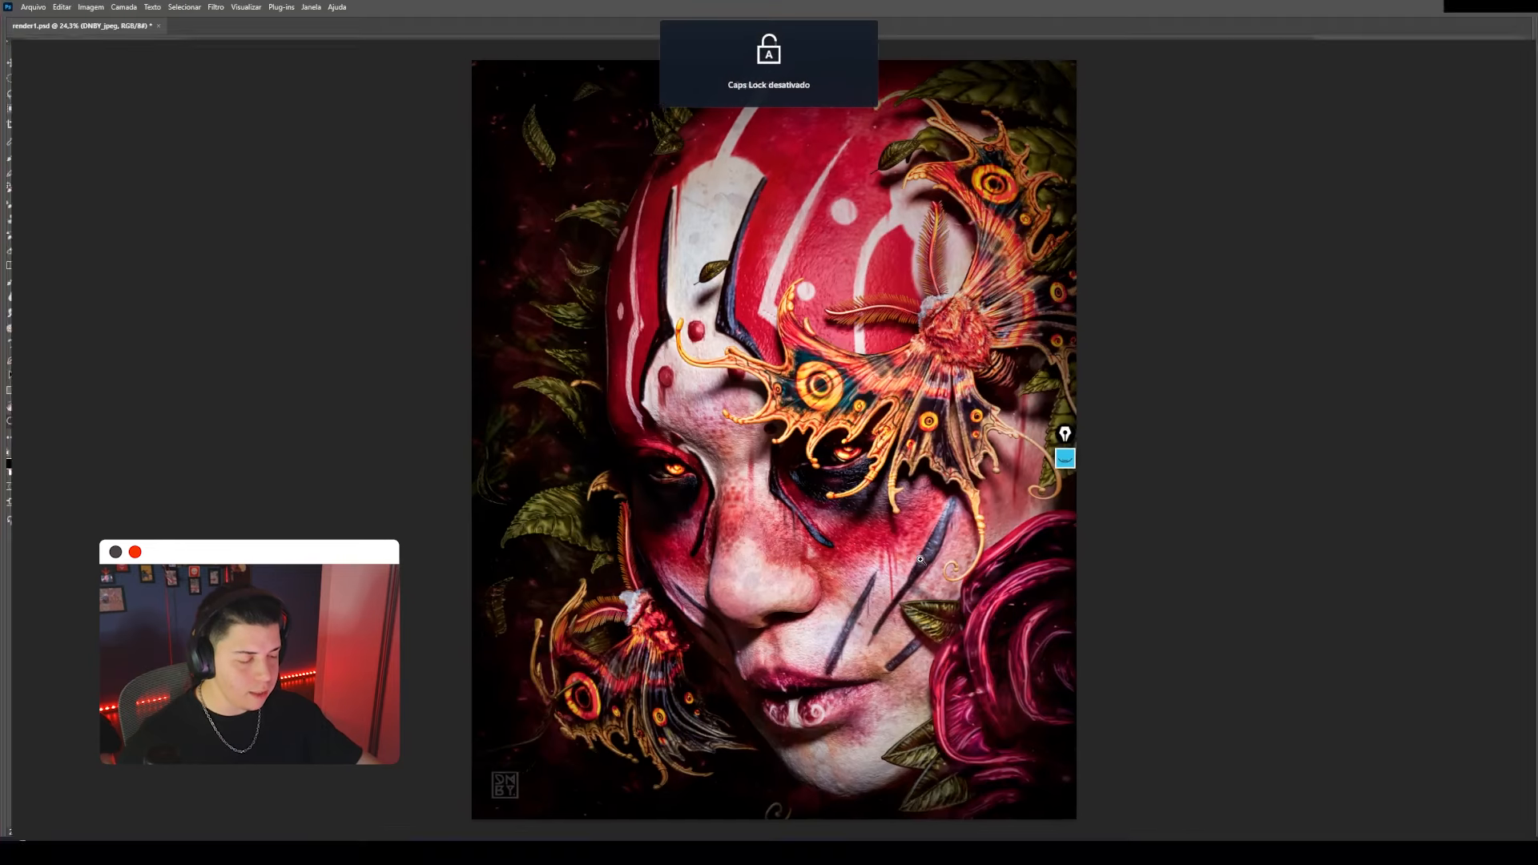
{"action": "key", "text": "f"}
{"action": "key", "text": "ctrl+0"}
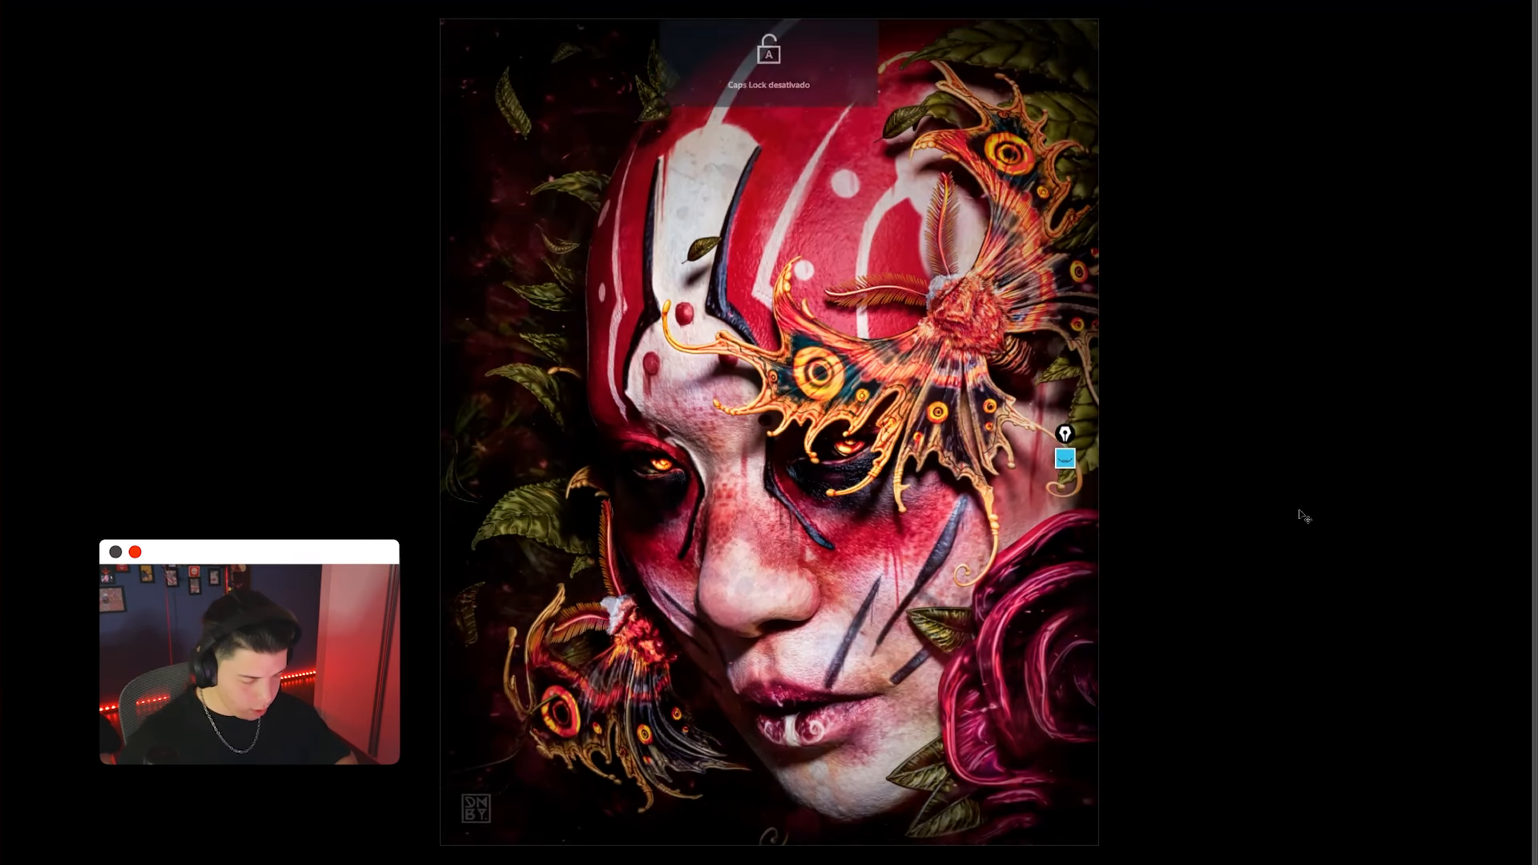